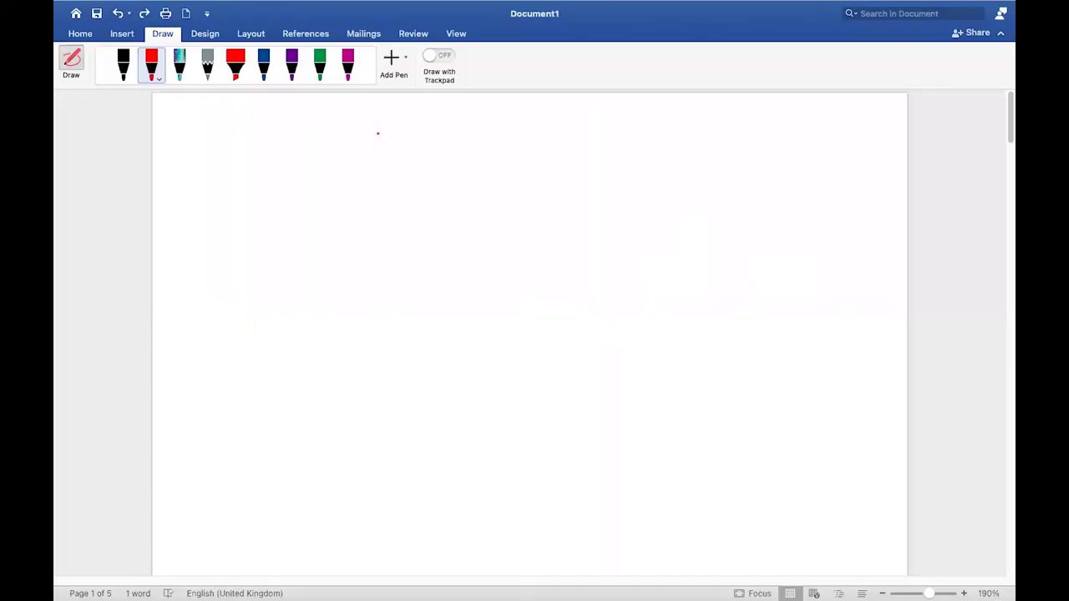
Write 'setting Constraint on Tree' at the top in dark blue ink and underline it.
left_click(268, 61)
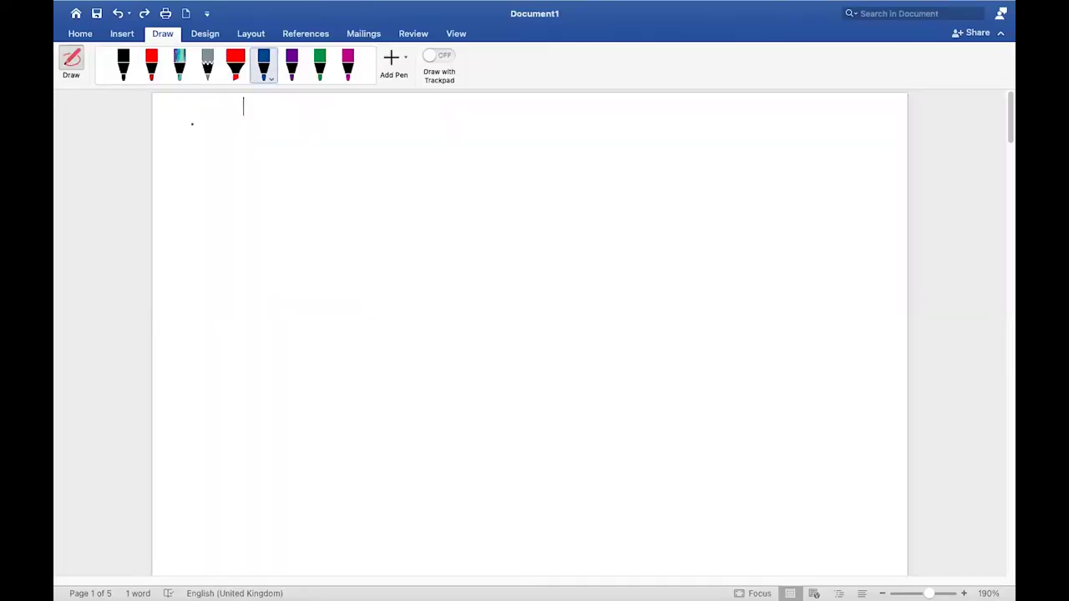
left_click_drag(201, 117, 192, 132)
mouse_move(206, 116)
left_mouse_down()
mouse_move(207, 132)
mouse_move(249, 119)
mouse_move(250, 130)
mouse_move(273, 125)
mouse_move(252, 140)
mouse_move(354, 111)
mouse_move(362, 122)
mouse_move(419, 108)
mouse_move(504, 122)
mouse_move(557, 110)
left_mouse_up()
left_click_drag(203, 144, 587, 124)
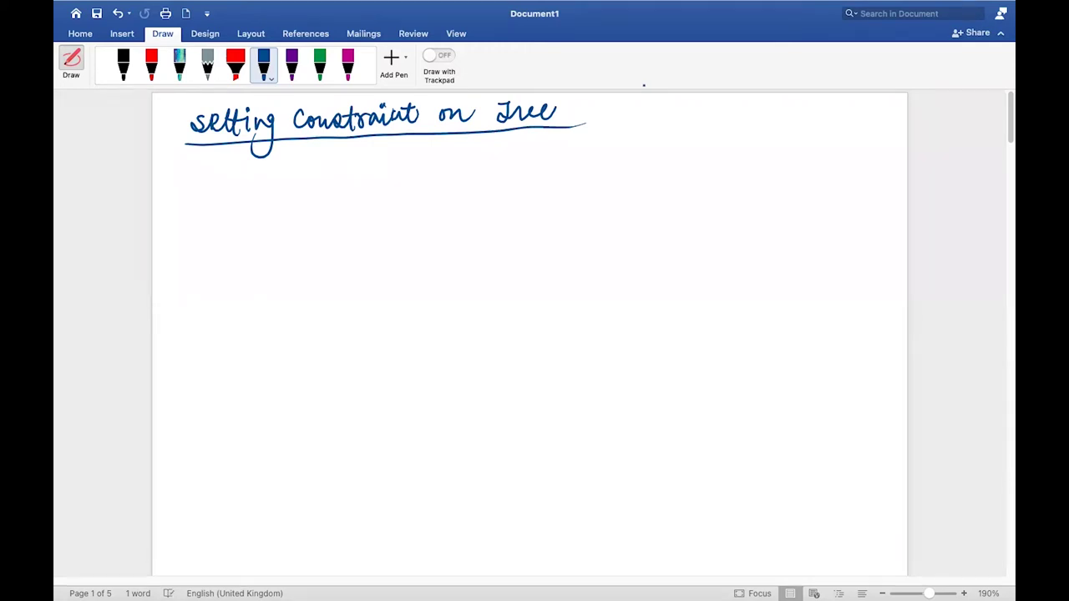
left_click(292, 65)
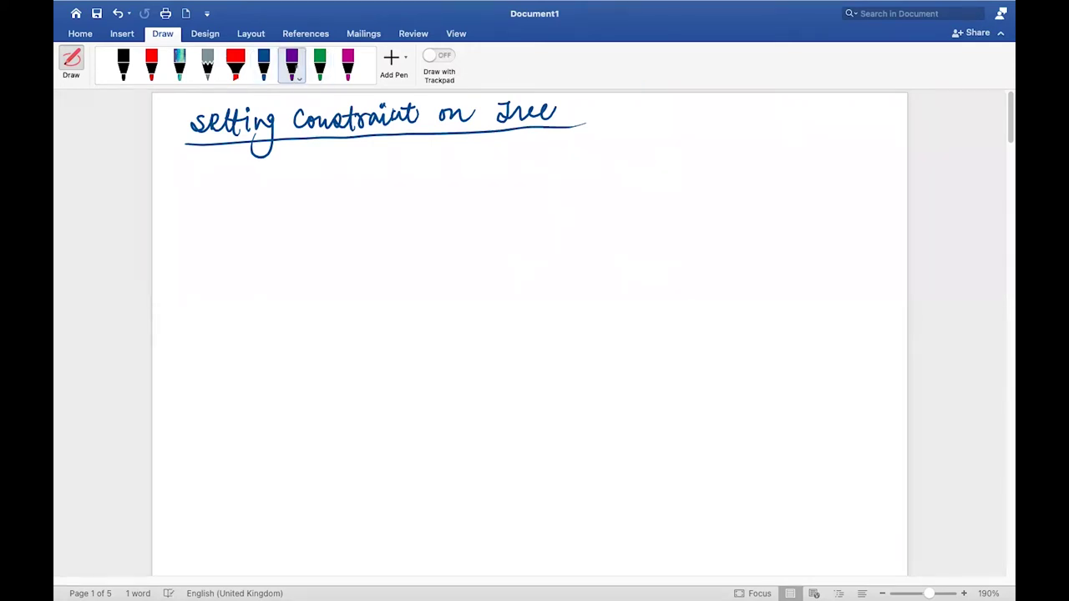
Draw a purple root box with two branch arrows leading to two child boxes.
mouse_move(674, 154)
left_mouse_down()
mouse_move(674, 196)
mouse_move(725, 183)
mouse_move(588, 218)
mouse_move(589, 257)
left_mouse_up()
left_click_drag(580, 244, 599, 247)
mouse_move(685, 216)
left_mouse_down()
mouse_move(794, 211)
mouse_move(796, 255)
mouse_move(807, 253)
left_mouse_up()
mouse_move(615, 261)
left_mouse_down()
mouse_move(545, 294)
mouse_move(628, 276)
mouse_move(622, 263)
left_mouse_up()
mouse_move(833, 264)
left_mouse_down()
mouse_move(769, 264)
mouse_move(835, 298)
mouse_move(834, 266)
left_mouse_up()
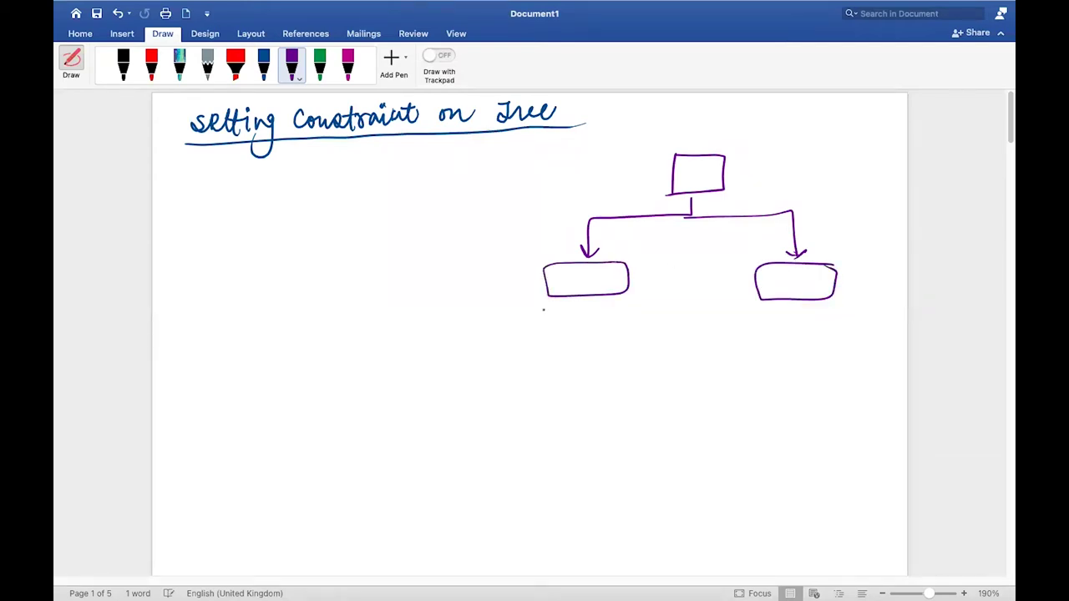
Add branch arrows under each child box leading to four purple leaf boxes.
mouse_move(582, 306)
left_mouse_down()
mouse_move(501, 328)
mouse_move(505, 350)
mouse_move(625, 315)
mouse_move(654, 339)
mouse_move(662, 328)
left_mouse_up()
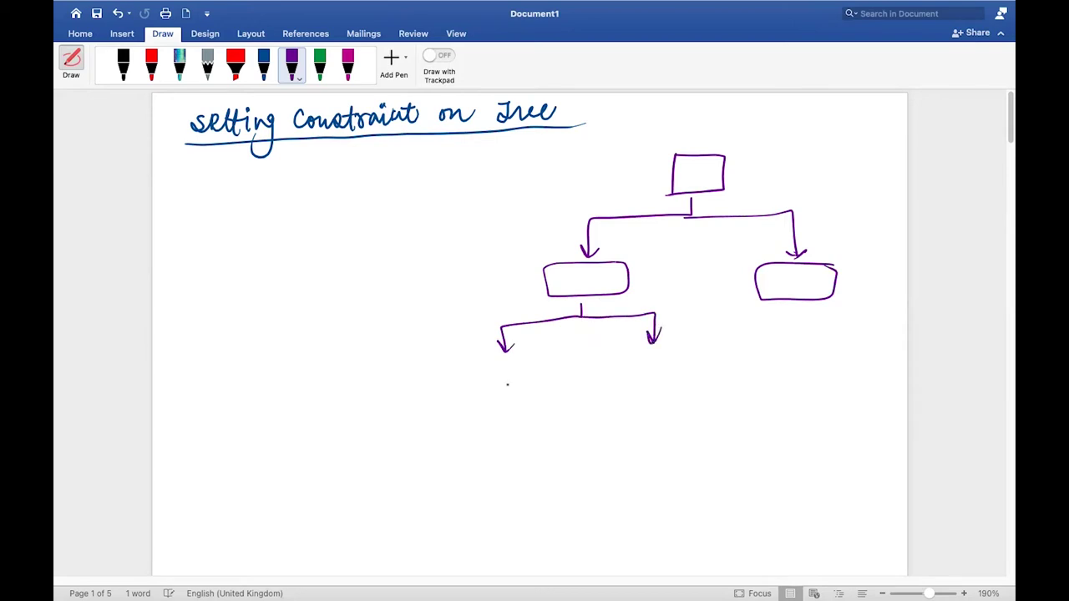
mouse_move(514, 368)
left_mouse_down()
mouse_move(501, 407)
mouse_move(531, 370)
mouse_move(513, 368)
left_mouse_up()
left_click_drag(628, 370, 629, 399)
mouse_move(629, 371)
left_mouse_down()
mouse_move(650, 369)
mouse_move(624, 398)
left_mouse_up()
mouse_move(801, 308)
left_mouse_down()
mouse_move(718, 328)
mouse_move(720, 354)
mouse_move(739, 349)
left_mouse_up()
mouse_move(798, 328)
left_mouse_down()
mouse_move(852, 328)
mouse_move(853, 367)
mouse_move(867, 357)
left_mouse_up()
mouse_move(753, 366)
left_mouse_down()
mouse_move(715, 394)
mouse_move(755, 367)
left_mouse_up()
left_click(838, 376)
mouse_move(851, 376)
left_mouse_down()
mouse_move(874, 380)
mouse_move(840, 398)
mouse_move(877, 378)
left_mouse_up()
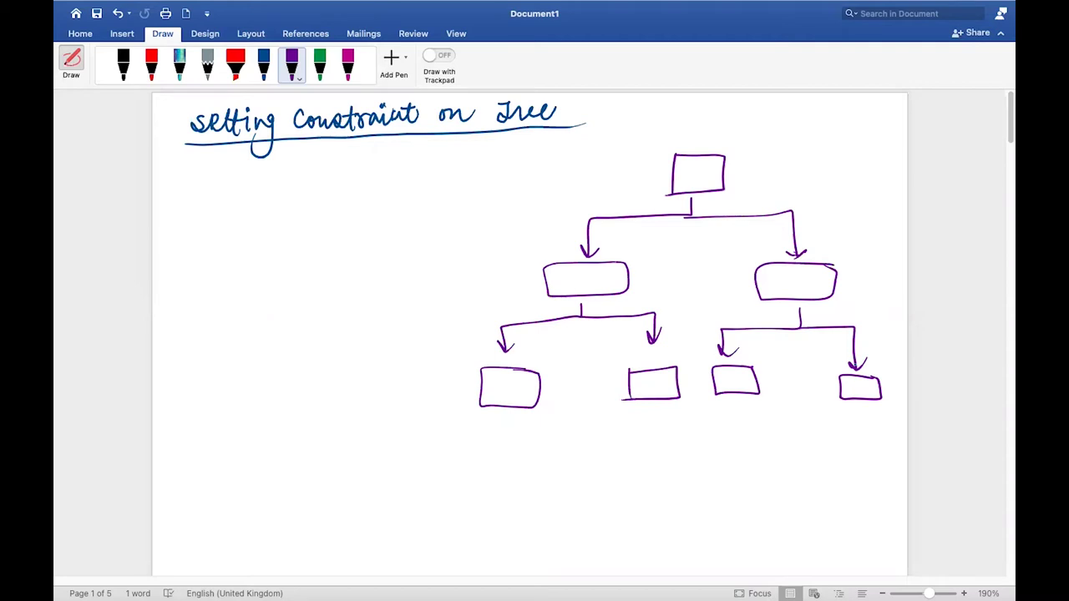
Label the root box 50 and the middle boxes 30 and 20.
mouse_move(685, 169)
left_mouse_down()
mouse_move(682, 186)
mouse_move(700, 169)
left_mouse_up()
mouse_move(703, 172)
left_mouse_down()
mouse_move(697, 182)
mouse_move(704, 172)
left_mouse_up()
left_click(585, 285)
mouse_move(570, 276)
left_mouse_down()
mouse_move(572, 289)
mouse_move(589, 276)
left_mouse_up()
left_click_drag(792, 281, 802, 291)
left_click_drag(813, 283, 812, 284)
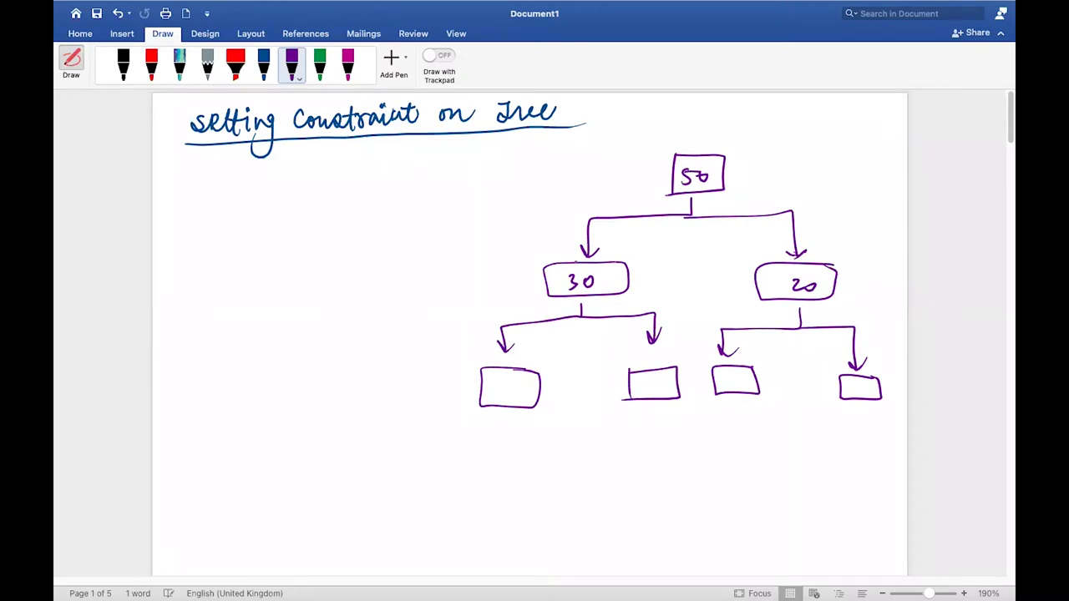
Annotate the split as 20 and 10, and write 24 and 6 above the first two leaves.
mouse_move(622, 257)
left_mouse_down()
mouse_move(605, 281)
mouse_move(635, 288)
left_mouse_up()
left_click_drag(627, 249, 632, 255)
left_click_drag(639, 248, 642, 291)
mouse_move(651, 277)
left_mouse_down()
mouse_move(647, 287)
mouse_move(653, 276)
left_mouse_up()
left_click_drag(527, 353, 542, 361)
left_click_drag(666, 344, 662, 358)
Draw branch strokes under all four leaf boxes.
mouse_move(504, 414)
left_mouse_down()
mouse_move(481, 440)
mouse_move(543, 434)
left_mouse_up()
mouse_move(644, 418)
left_mouse_down()
mouse_move(633, 438)
mouse_move(672, 435)
left_mouse_up()
left_click_drag(739, 412, 728, 429)
left_click_drag(752, 412, 754, 433)
mouse_move(864, 408)
left_mouse_down()
mouse_move(857, 416)
mouse_move(881, 432)
left_mouse_up()
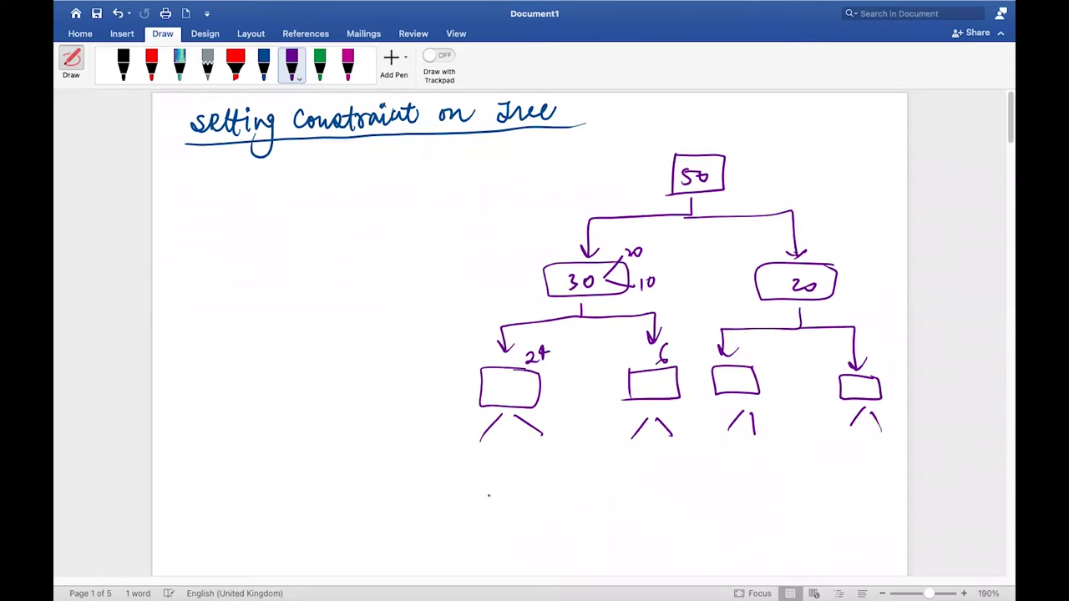
Draw a circle below the tree with an underlined '100% Pure' note beside it.
mouse_move(495, 495)
left_mouse_down()
mouse_move(473, 525)
mouse_move(493, 491)
mouse_move(547, 518)
mouse_move(569, 500)
left_mouse_up()
mouse_move(582, 493)
left_mouse_down()
mouse_move(583, 514)
mouse_move(633, 499)
left_mouse_up()
left_click_drag(641, 497, 642, 497)
left_click_drag(551, 527, 644, 508)
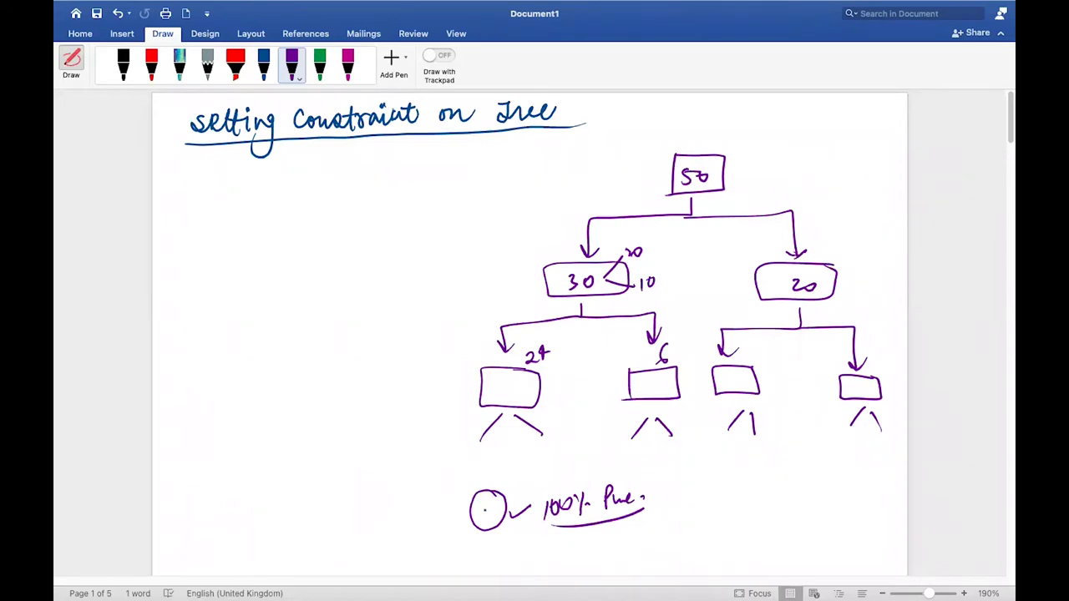
Write a ticked, circled 1, a row of circles numbered 1, 1, 2, 1, 1, 1, and an X before them.
left_click_drag(485, 502, 486, 519)
left_click_drag(487, 528, 530, 521)
mouse_move(685, 489)
left_mouse_down()
mouse_move(675, 509)
mouse_move(686, 490)
mouse_move(891, 485)
left_mouse_up()
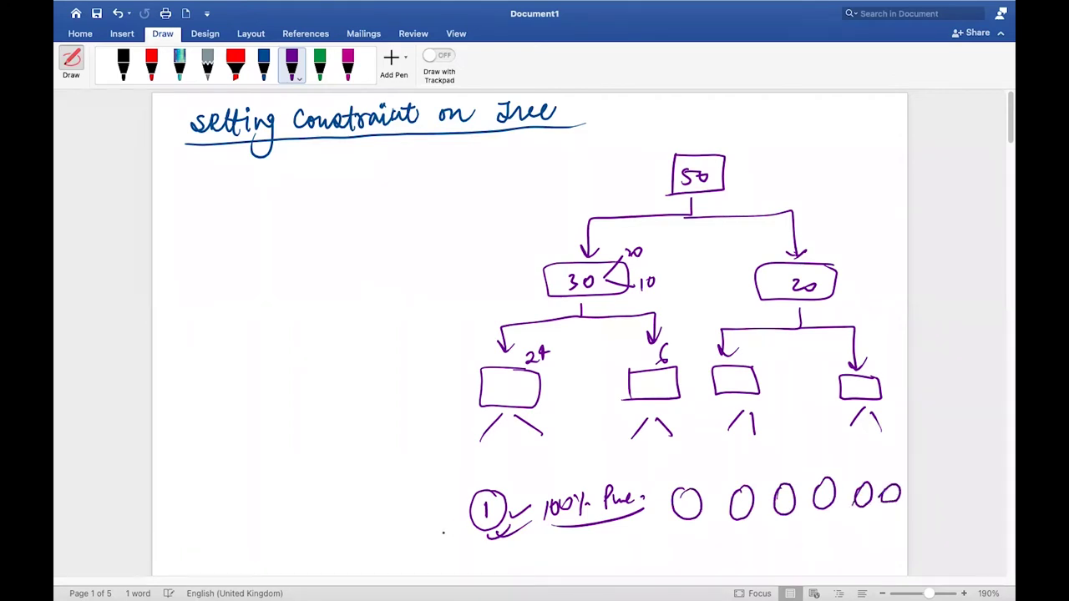
mouse_move(686, 499)
left_mouse_down()
mouse_move(689, 513)
mouse_move(889, 500)
left_mouse_up()
mouse_move(432, 504)
left_mouse_down()
mouse_move(451, 526)
mouse_move(430, 527)
left_mouse_up()
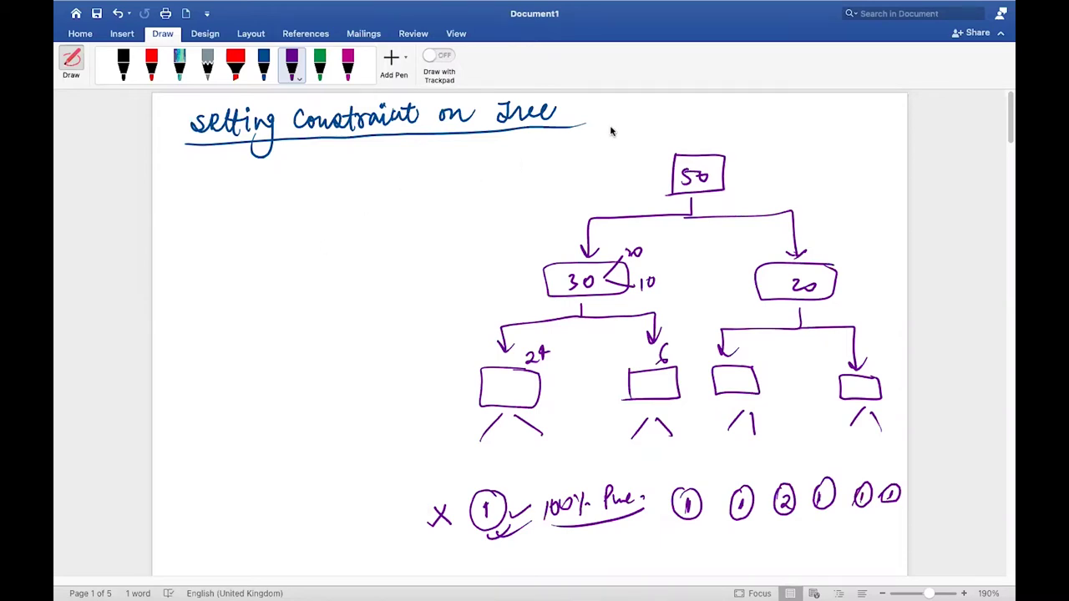
scroll(611, 131, "down", 15)
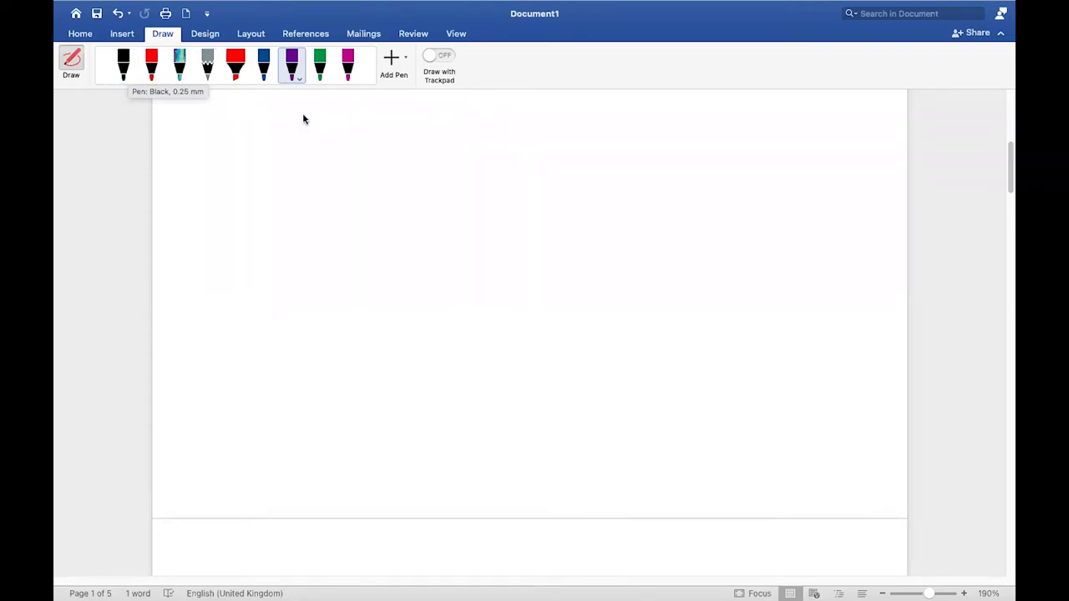
Write a circled 1 and 'Min samples for a node to split.' in purple.
mouse_move(198, 122)
left_mouse_down()
mouse_move(197, 138)
mouse_move(206, 115)
mouse_move(237, 130)
mouse_move(269, 126)
mouse_move(298, 116)
mouse_move(287, 104)
mouse_move(321, 128)
mouse_move(386, 109)
mouse_move(404, 125)
mouse_move(533, 125)
mouse_move(558, 105)
mouse_move(591, 122)
mouse_move(615, 121)
mouse_move(611, 107)
mouse_move(661, 122)
mouse_move(677, 100)
mouse_move(698, 100)
mouse_move(679, 103)
left_mouse_up()
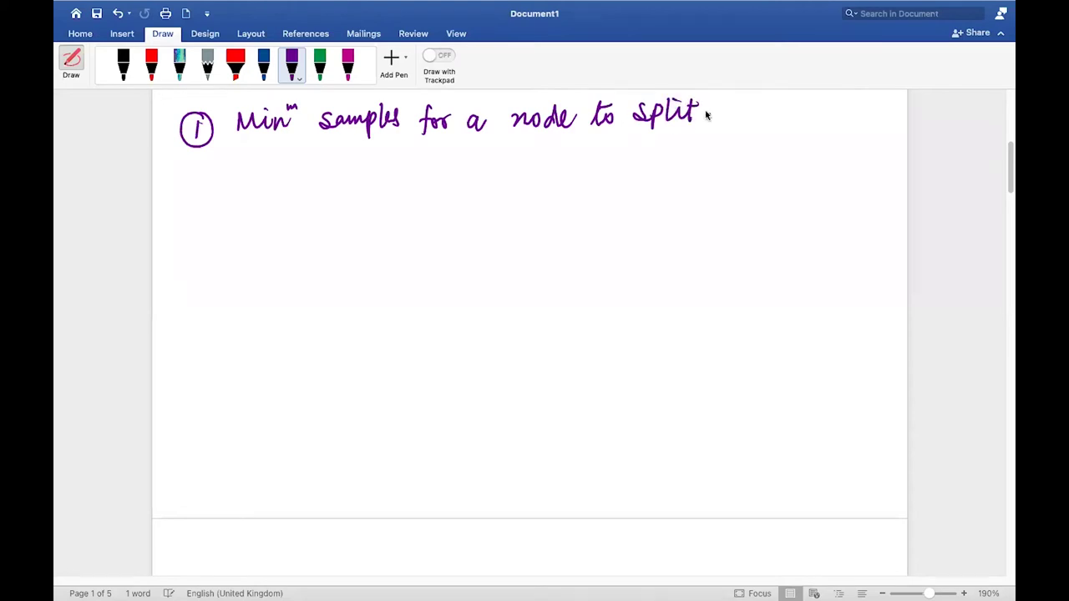
scroll(706, 115, "up", 10)
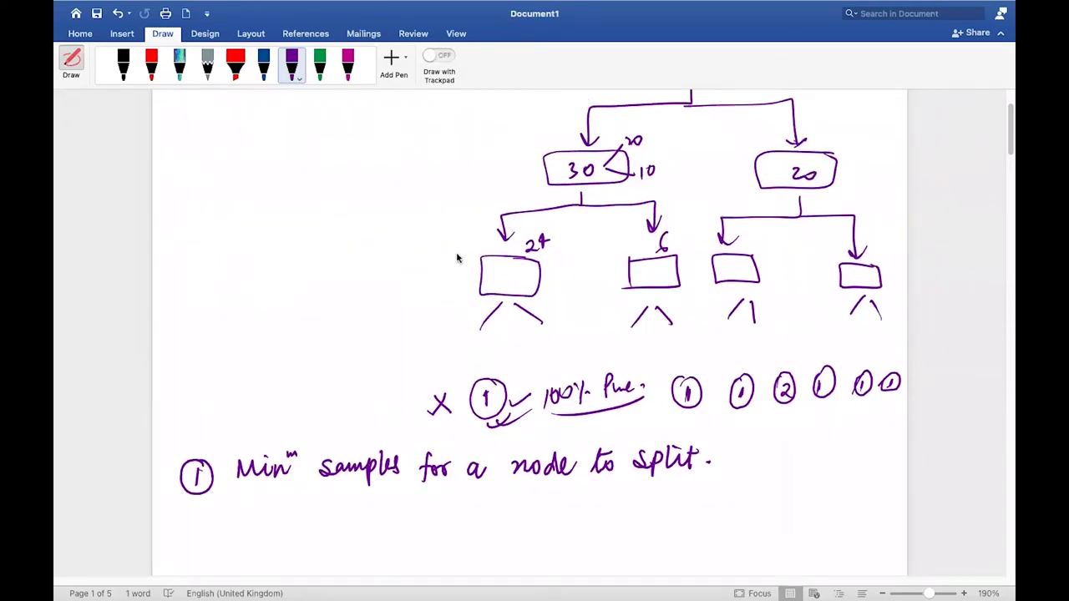
Draw an arrow after 'split.' pointing to a circled 20.
mouse_move(738, 458)
left_mouse_down()
mouse_move(761, 458)
mouse_move(752, 472)
mouse_move(831, 452)
mouse_move(827, 477)
mouse_move(849, 441)
left_mouse_up()
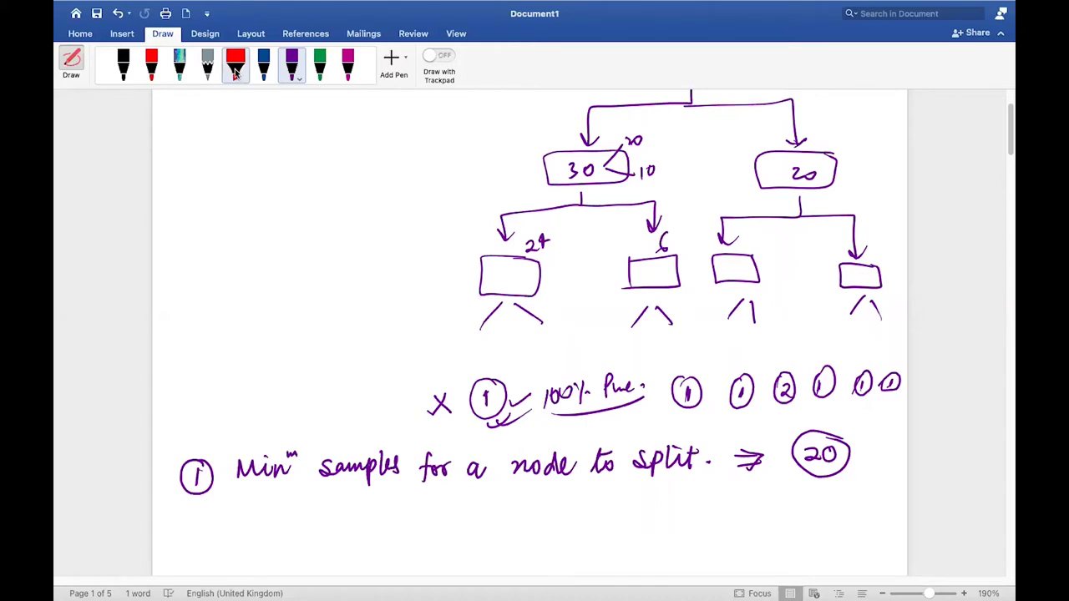
left_click(151, 63)
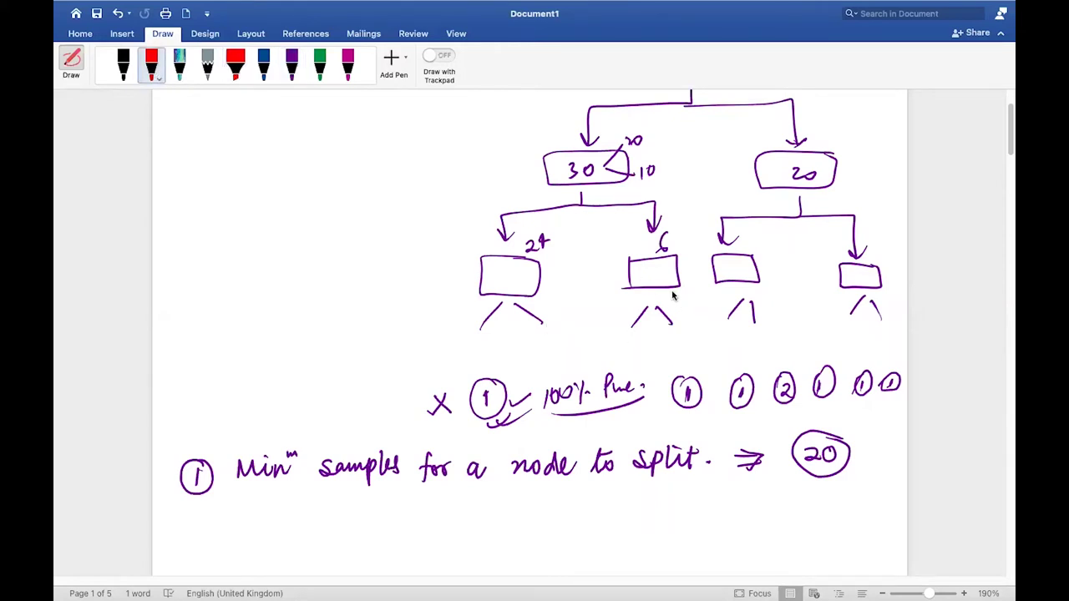
Cross out the splits under three leaves in red and split the 24 node into red boxes.
mouse_move(670, 294)
left_mouse_down()
mouse_move(687, 314)
mouse_move(668, 314)
left_mouse_up()
mouse_move(765, 280)
left_mouse_down()
mouse_move(780, 296)
mouse_move(763, 297)
left_mouse_up()
left_click_drag(876, 311, 892, 295)
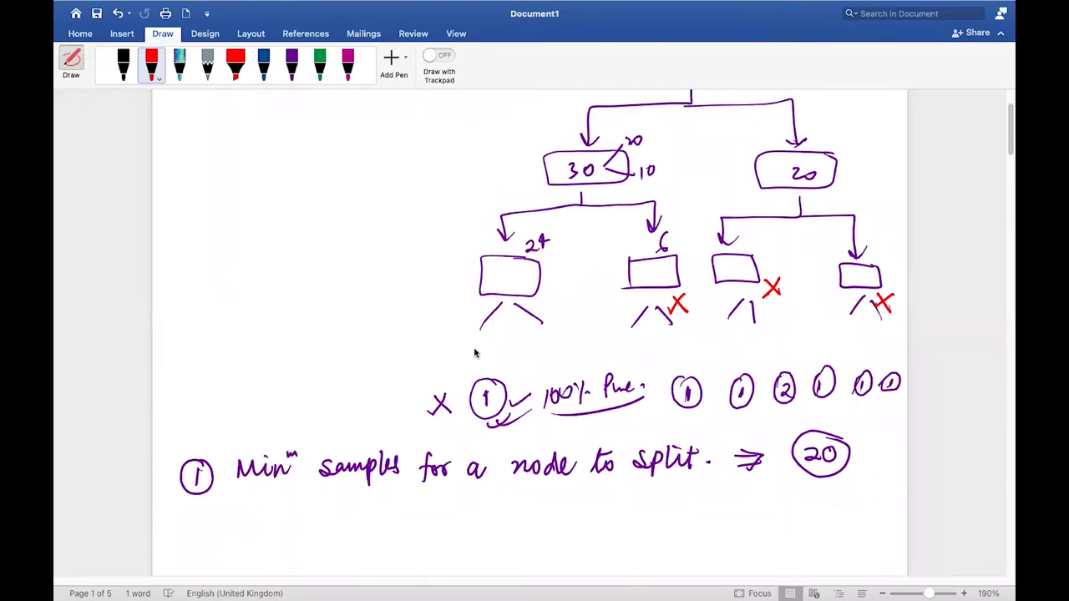
mouse_move(493, 336)
left_mouse_down()
mouse_move(447, 358)
mouse_move(494, 337)
mouse_move(476, 355)
left_mouse_up()
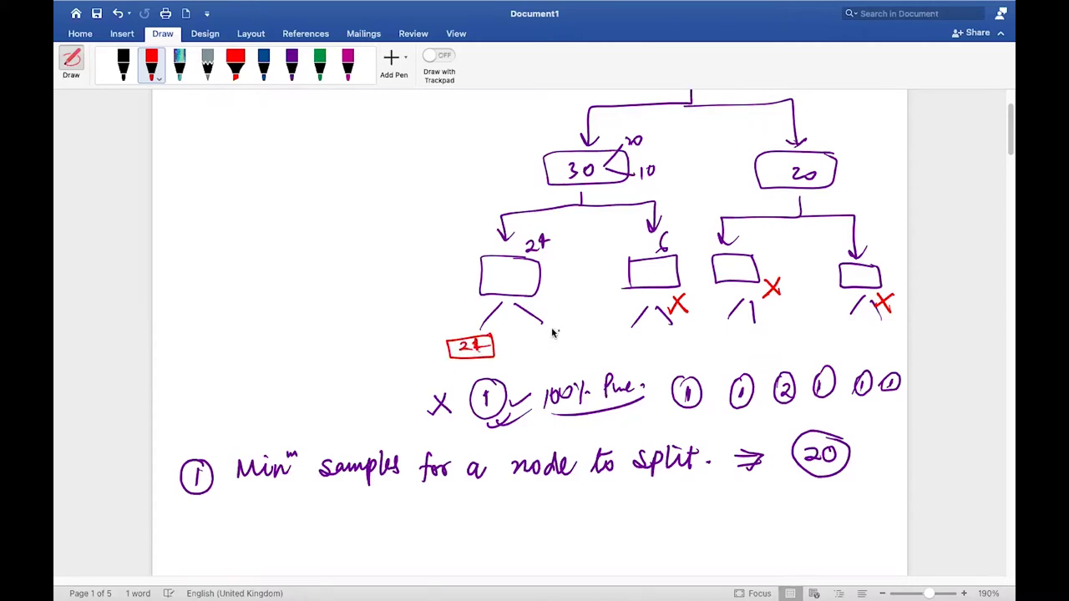
mouse_move(561, 333)
left_mouse_down()
mouse_move(532, 353)
mouse_move(568, 333)
mouse_move(543, 349)
mouse_move(565, 363)
left_mouse_up()
left_click_drag(565, 354, 553, 363)
mouse_move(473, 366)
left_mouse_down()
mouse_move(458, 373)
mouse_move(505, 371)
left_mouse_up()
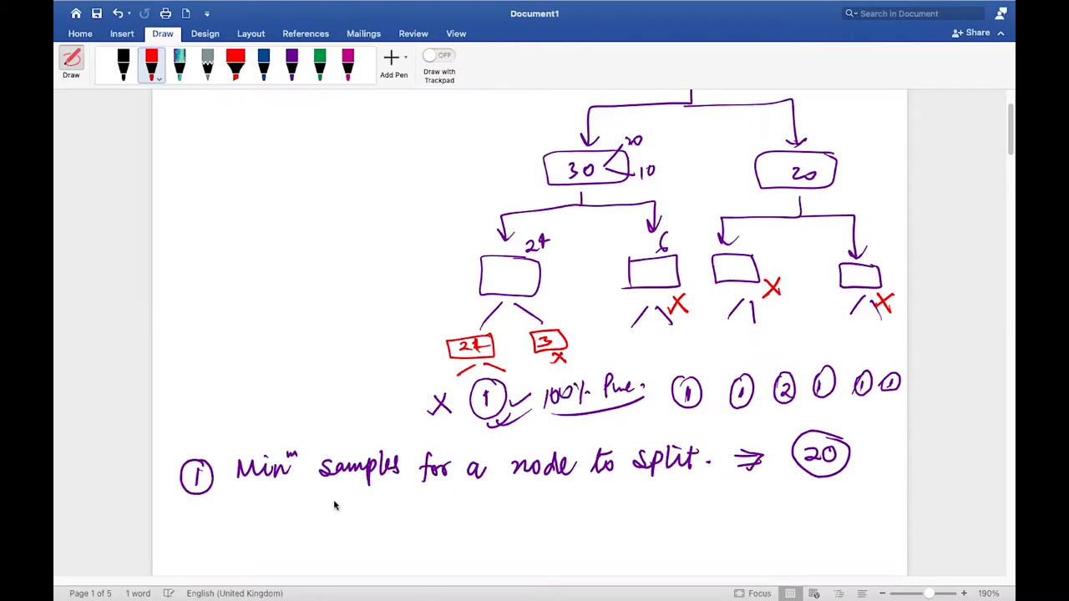
Underline 'Min samples for a' in red and mark the red box with arrows and '17 +'.
left_click_drag(246, 489, 514, 483)
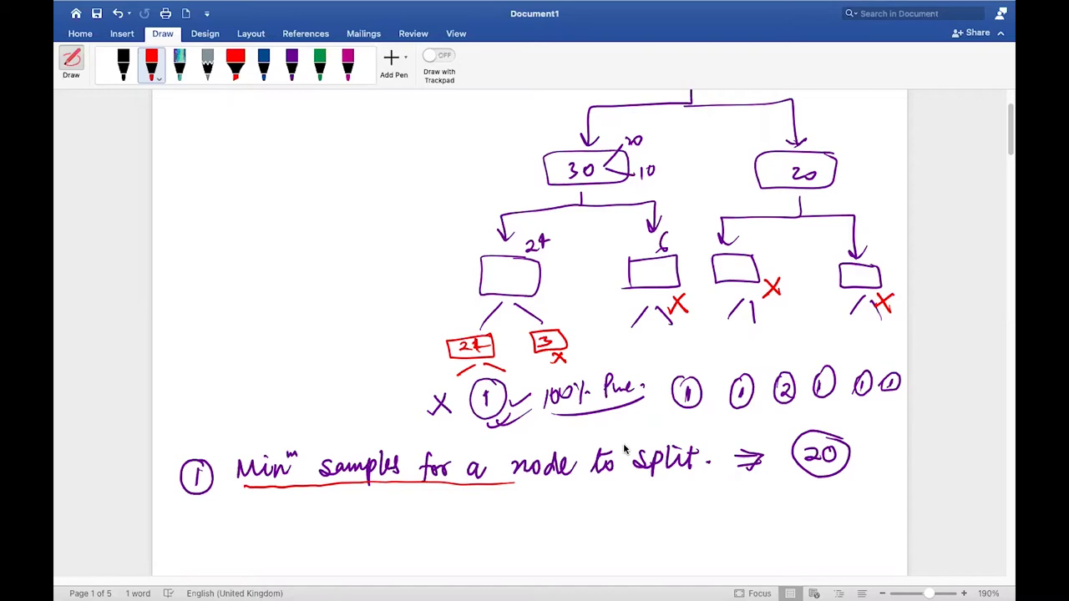
left_click_drag(423, 300, 469, 288)
mouse_move(463, 373)
left_mouse_down()
mouse_move(492, 369)
mouse_move(404, 354)
mouse_move(416, 362)
left_mouse_up()
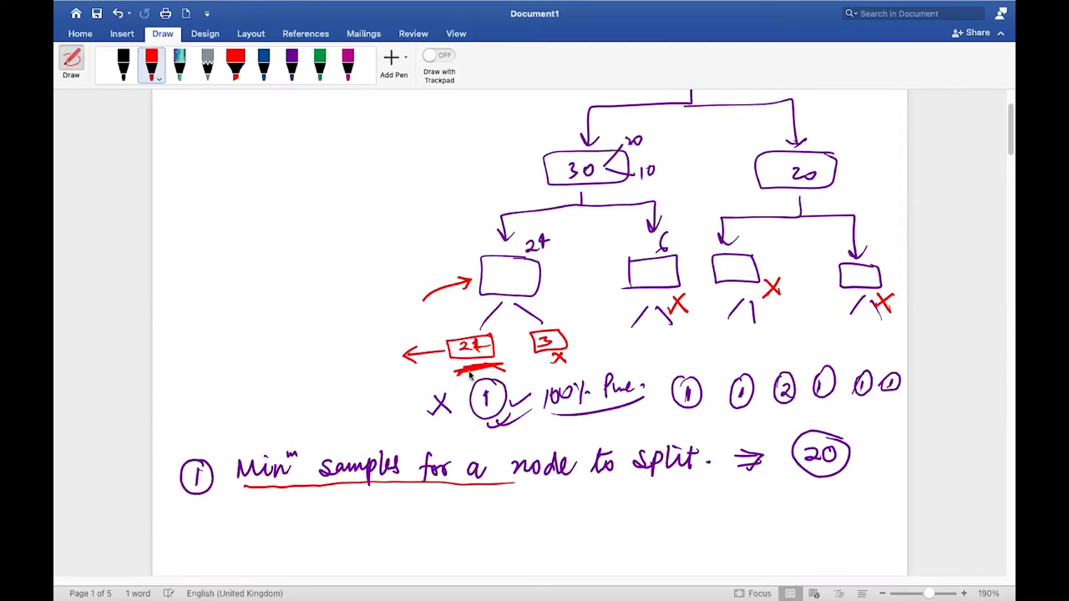
mouse_move(333, 352)
left_mouse_down()
mouse_move(334, 371)
mouse_move(345, 371)
left_mouse_up()
mouse_move(368, 329)
left_mouse_down()
mouse_move(368, 343)
mouse_move(378, 335)
mouse_move(344, 399)
mouse_move(392, 378)
mouse_move(378, 391)
mouse_move(396, 369)
mouse_move(372, 351)
mouse_move(375, 321)
mouse_move(316, 372)
mouse_move(361, 357)
mouse_move(353, 339)
left_mouse_up()
mouse_move(456, 310)
left_mouse_down()
mouse_move(456, 333)
mouse_move(464, 318)
left_mouse_up()
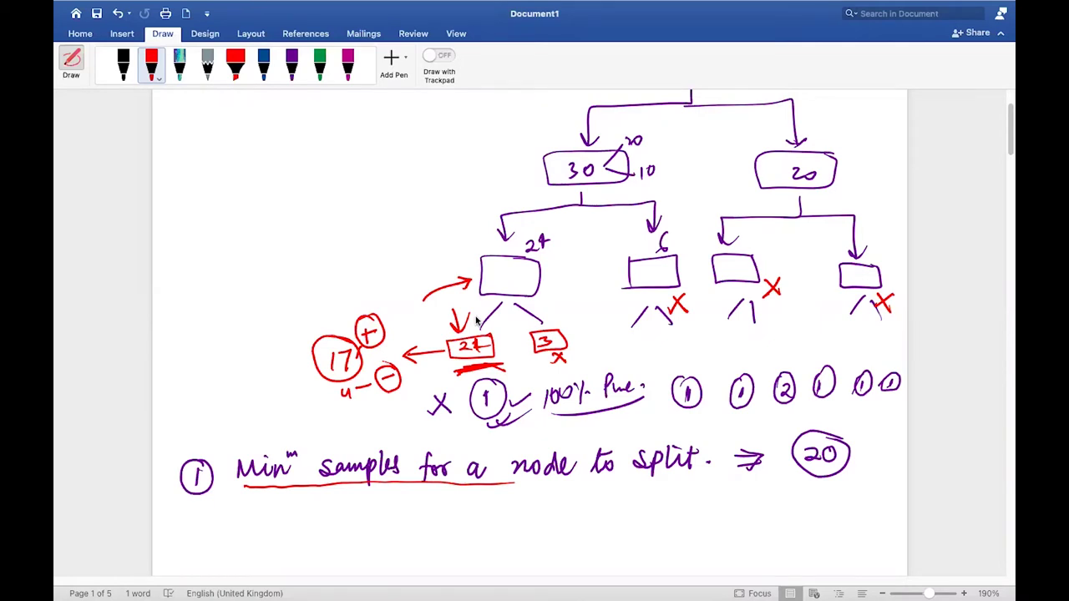
scroll(478, 321, "down", 2)
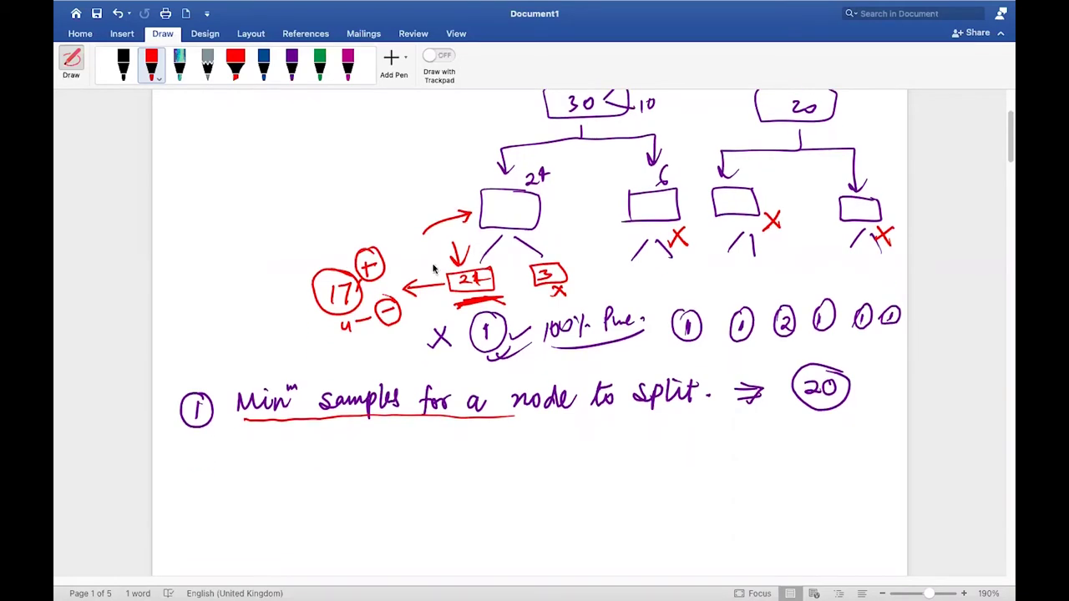
Write a circled 2 and 'Min samples for a terminal node' in blue, with a double tick by the node box.
left_click(260, 76)
mouse_move(187, 458)
left_mouse_down()
mouse_move(200, 469)
mouse_move(179, 481)
mouse_move(187, 451)
left_mouse_up()
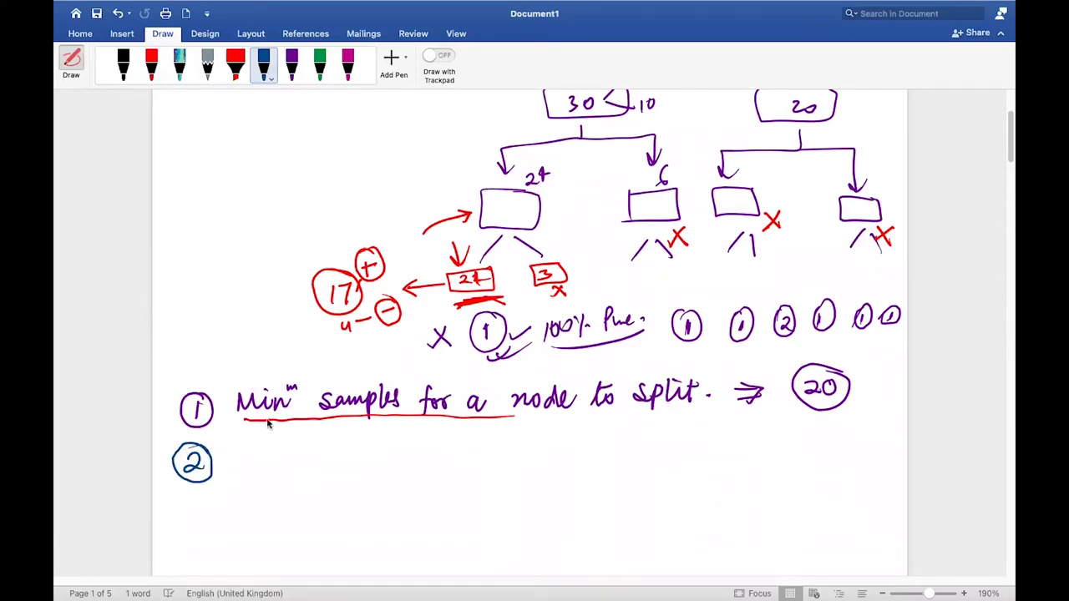
mouse_move(242, 470)
left_mouse_down()
mouse_move(254, 452)
mouse_move(266, 468)
mouse_move(276, 456)
mouse_move(294, 465)
left_mouse_up()
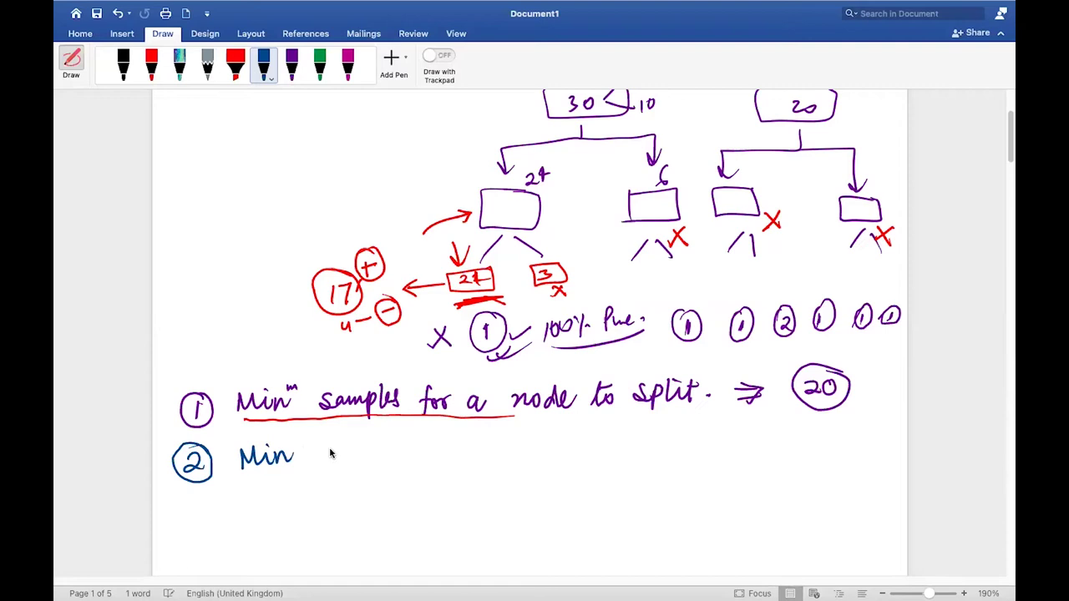
mouse_move(330, 442)
left_mouse_down()
mouse_move(320, 460)
mouse_move(389, 447)
mouse_move(496, 456)
mouse_move(532, 444)
mouse_move(536, 463)
mouse_move(721, 447)
left_mouse_up()
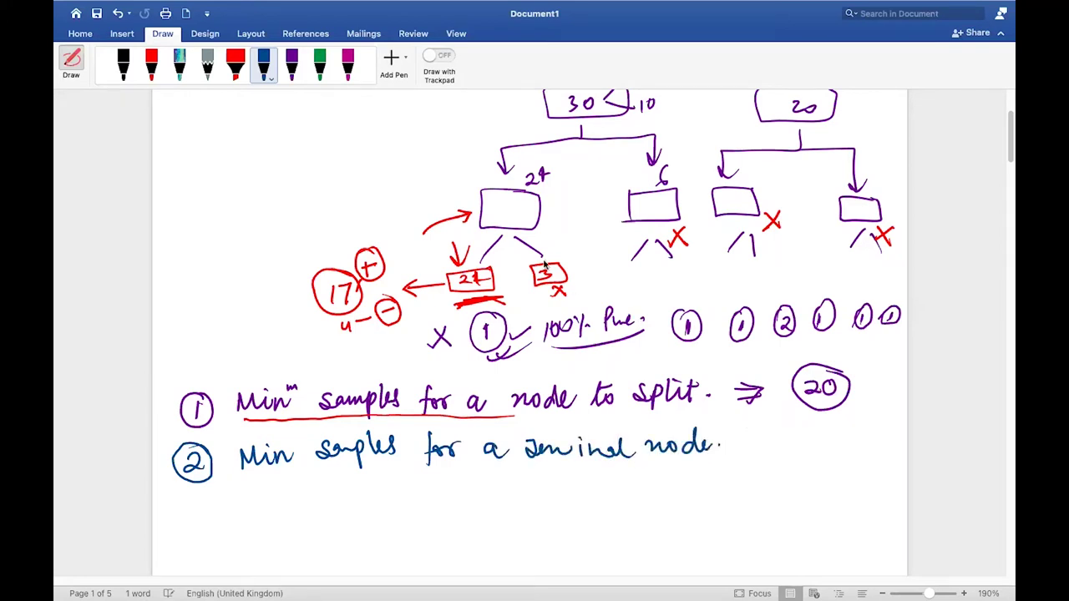
left_click_drag(550, 214, 581, 209)
Underline 'Min', double-underline 'terminal node', and add an arrow to a circled 10.
left_click_drag(239, 482, 299, 482)
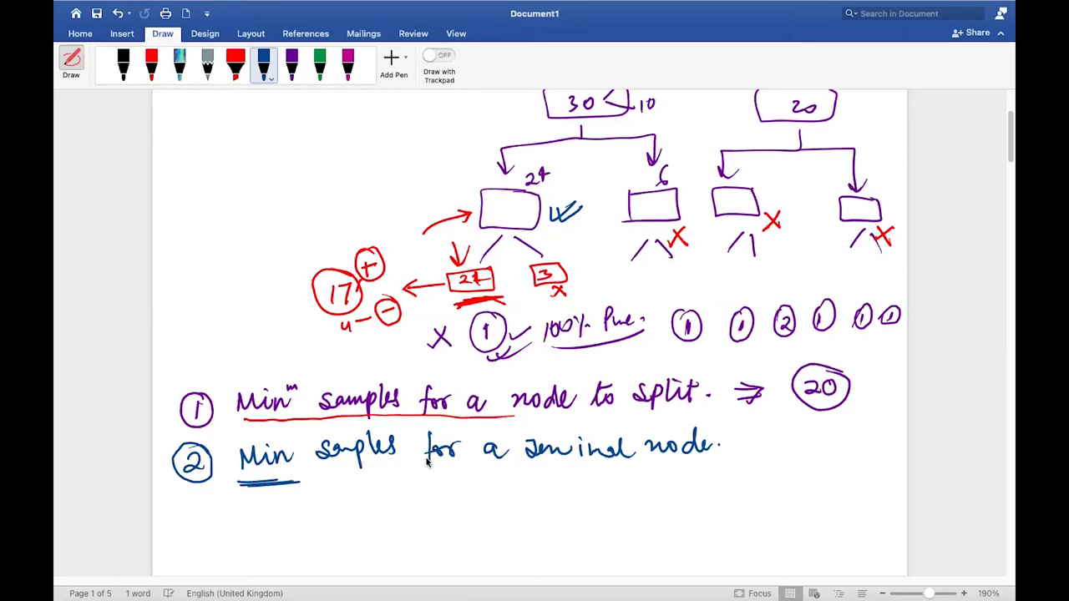
mouse_move(519, 477)
left_mouse_down()
mouse_move(710, 469)
mouse_move(692, 468)
left_mouse_up()
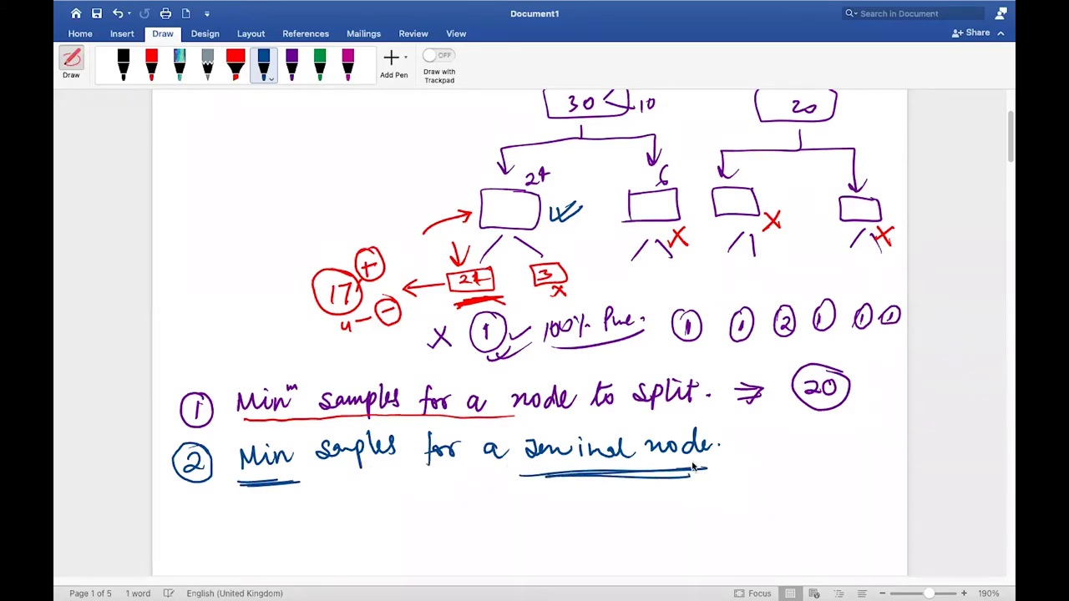
left_click_drag(740, 437, 766, 436)
left_click_drag(741, 444, 811, 456)
left_click_drag(834, 431, 834, 451)
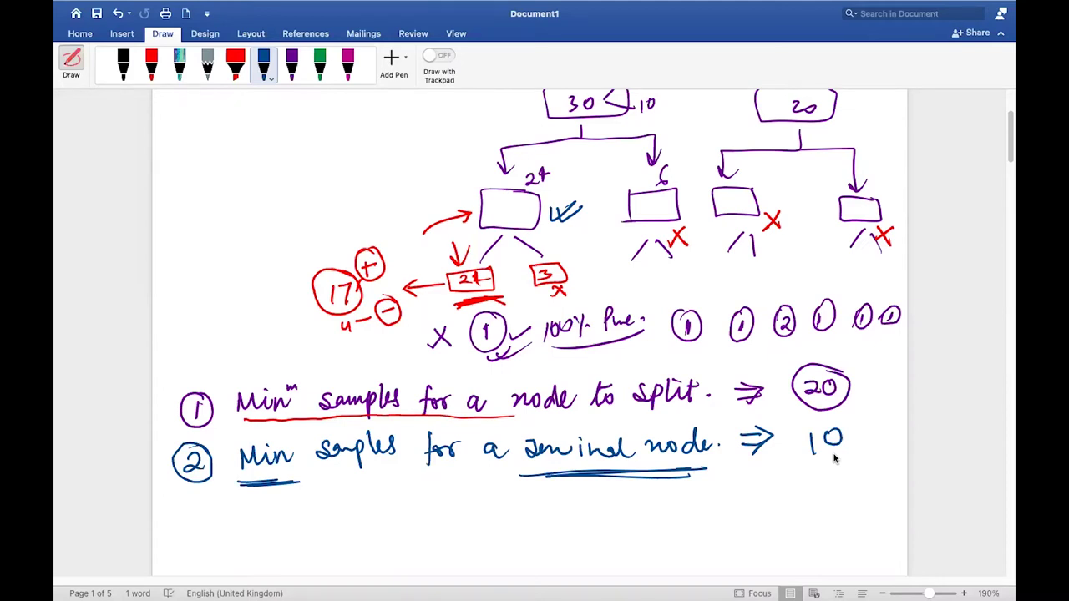
left_click_drag(803, 468, 842, 458)
mouse_move(832, 416)
left_mouse_down()
mouse_move(790, 445)
mouse_move(827, 417)
left_mouse_up()
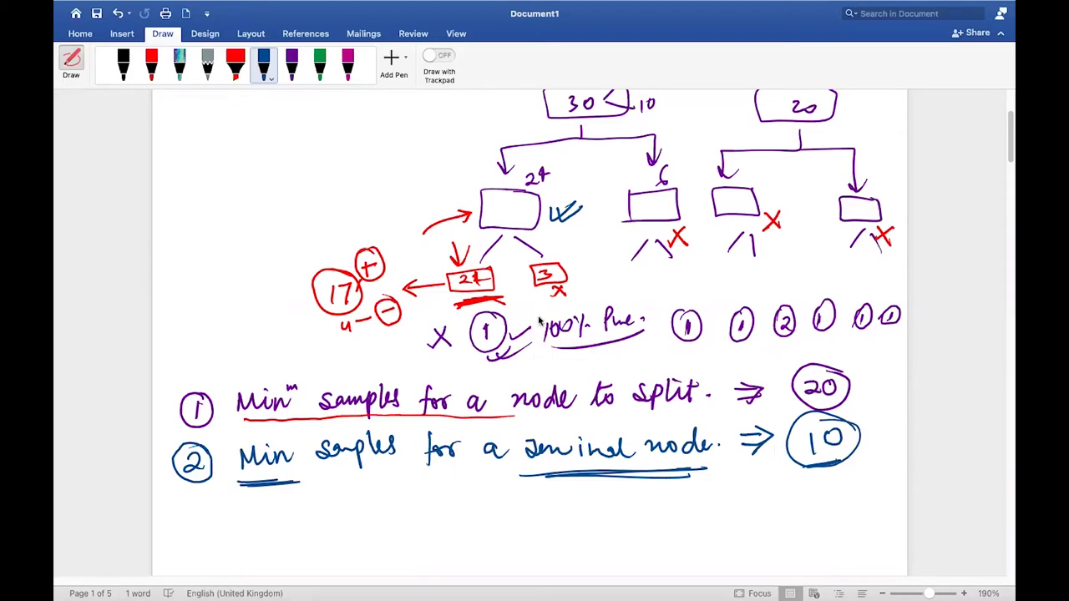
mouse_move(568, 129)
left_mouse_down()
mouse_move(595, 150)
mouse_move(562, 153)
left_mouse_up()
scroll(564, 137, "down", 5)
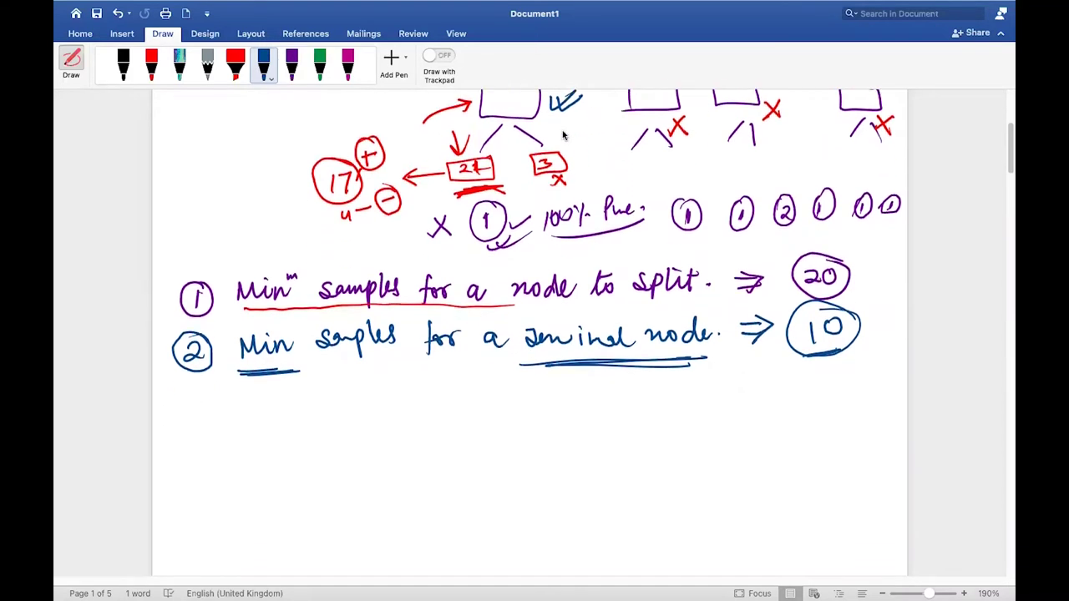
Write a circled 3 and 'Maxᵐ depth' in blue.
mouse_move(185, 289)
left_mouse_down()
mouse_move(189, 316)
mouse_move(172, 299)
mouse_move(211, 292)
mouse_move(245, 310)
left_mouse_up()
mouse_move(267, 306)
left_mouse_down()
mouse_move(315, 287)
mouse_move(417, 298)
left_mouse_up()
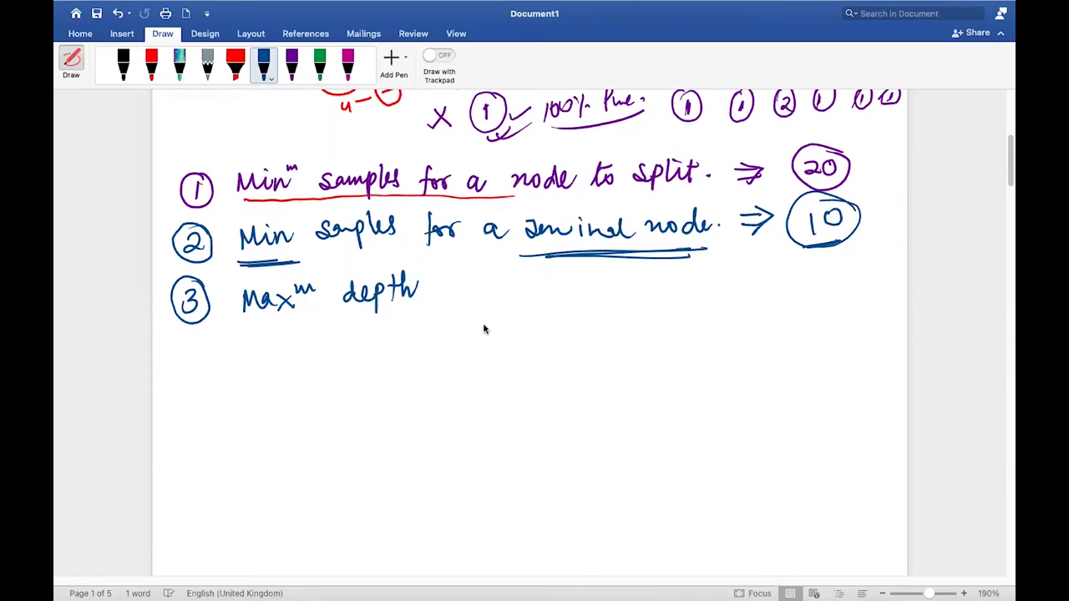
scroll(483, 329, "down", 5)
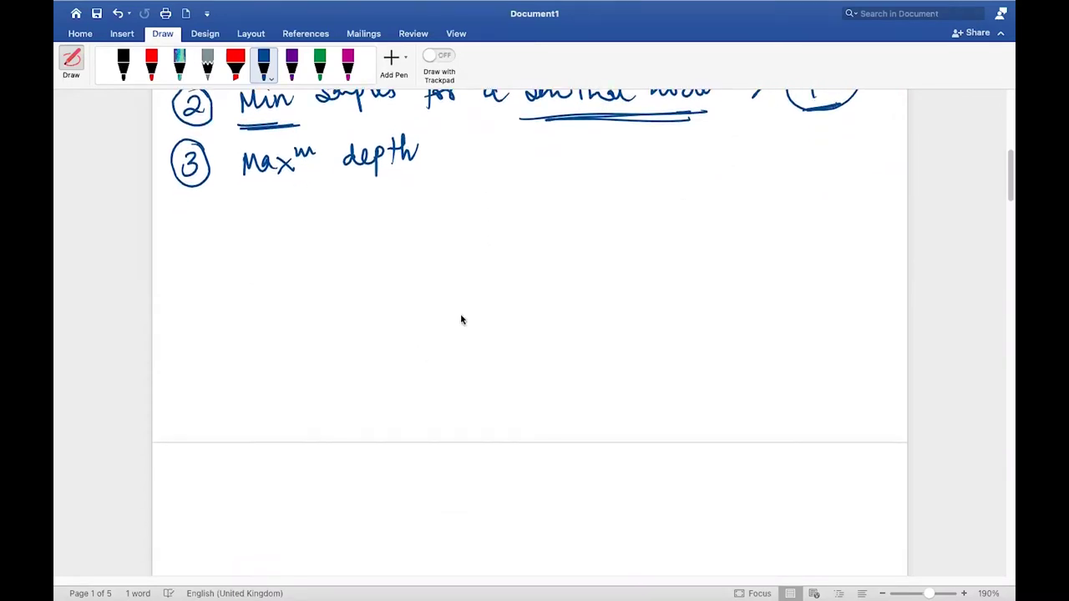
Sketch a small tree: a root, two child nodes, and two leaves under the right child.
left_click_drag(668, 166, 617, 245)
left_click_drag(669, 210, 709, 242)
mouse_move(716, 250)
left_mouse_down()
mouse_move(711, 264)
mouse_move(719, 250)
left_mouse_up()
mouse_move(718, 292)
left_mouse_down()
mouse_move(670, 341)
mouse_move(769, 325)
mouse_move(772, 341)
left_mouse_up()
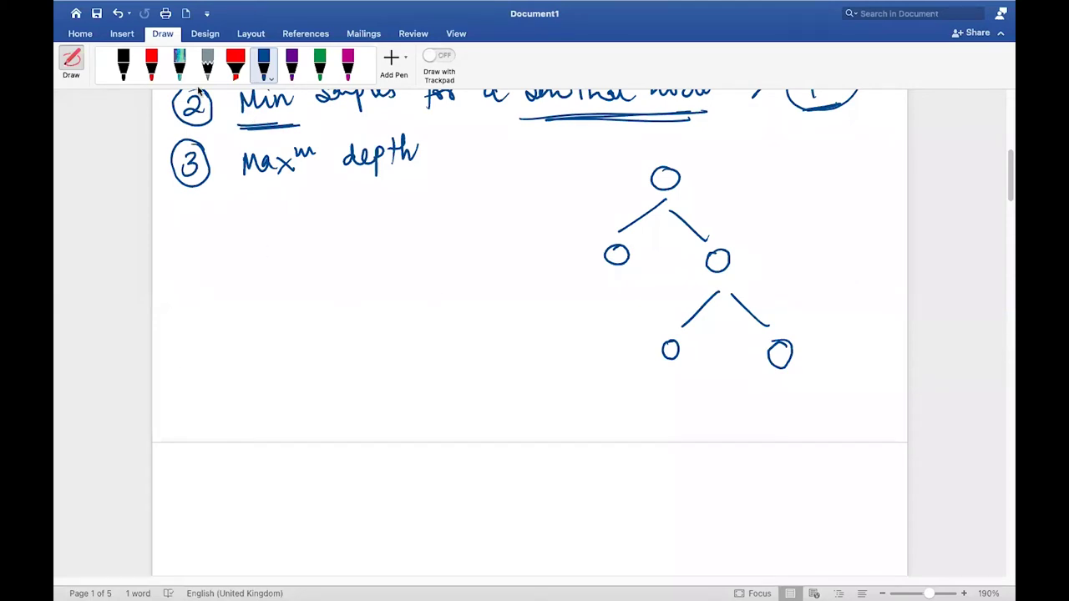
left_click(151, 63)
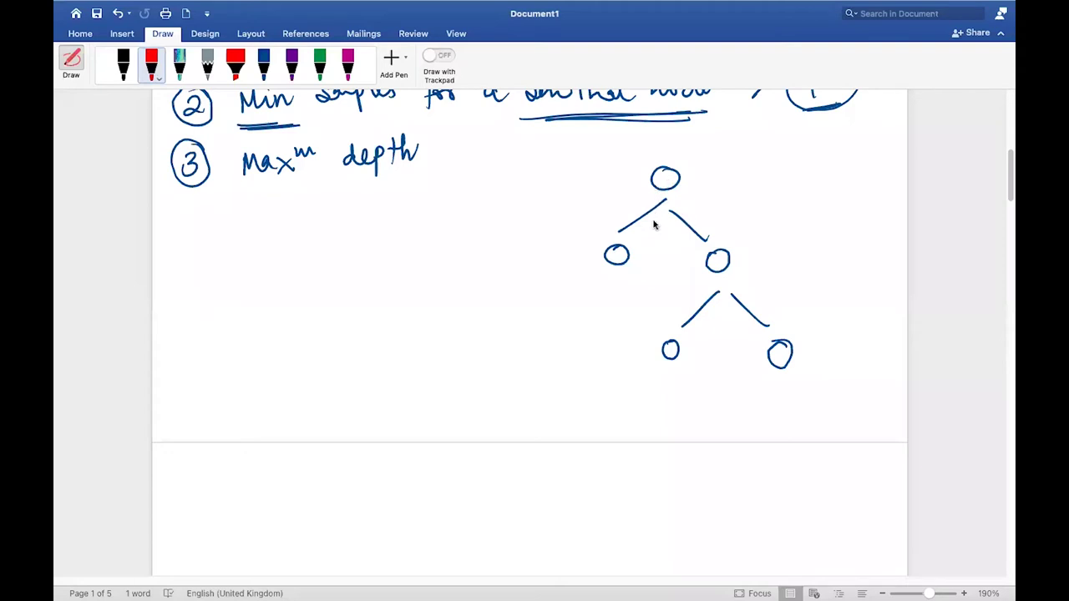
Draw a red arrow to the small tree's root, trace its depth, and underline 'Maxᵐ depth'.
mouse_move(720, 173)
left_mouse_down()
mouse_move(696, 173)
mouse_move(699, 202)
mouse_move(755, 240)
mouse_move(668, 315)
left_mouse_up()
left_click_drag(707, 187, 828, 295)
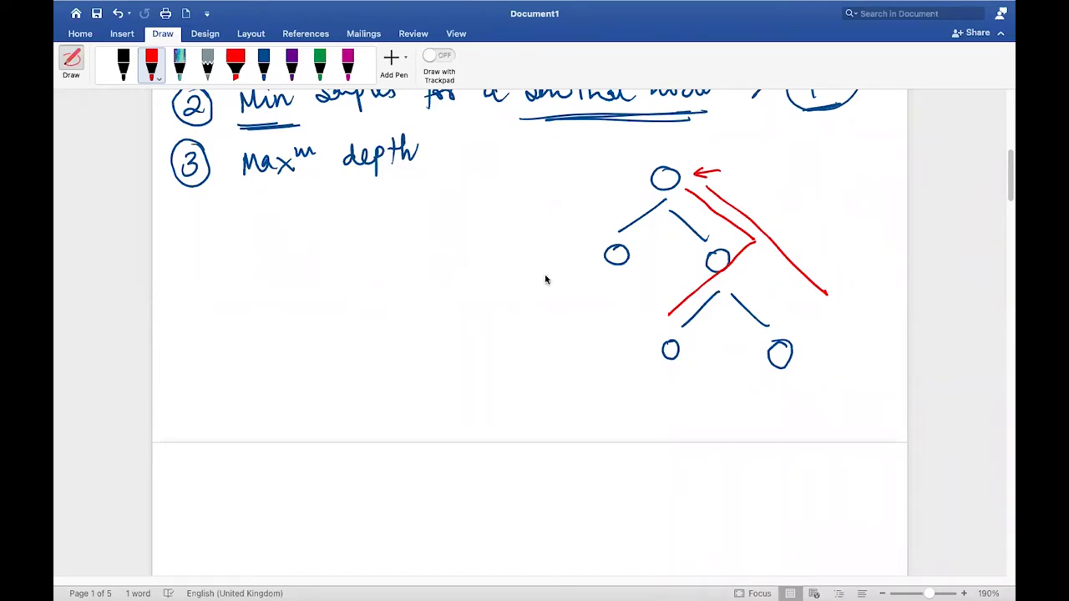
left_click_drag(240, 189, 424, 181)
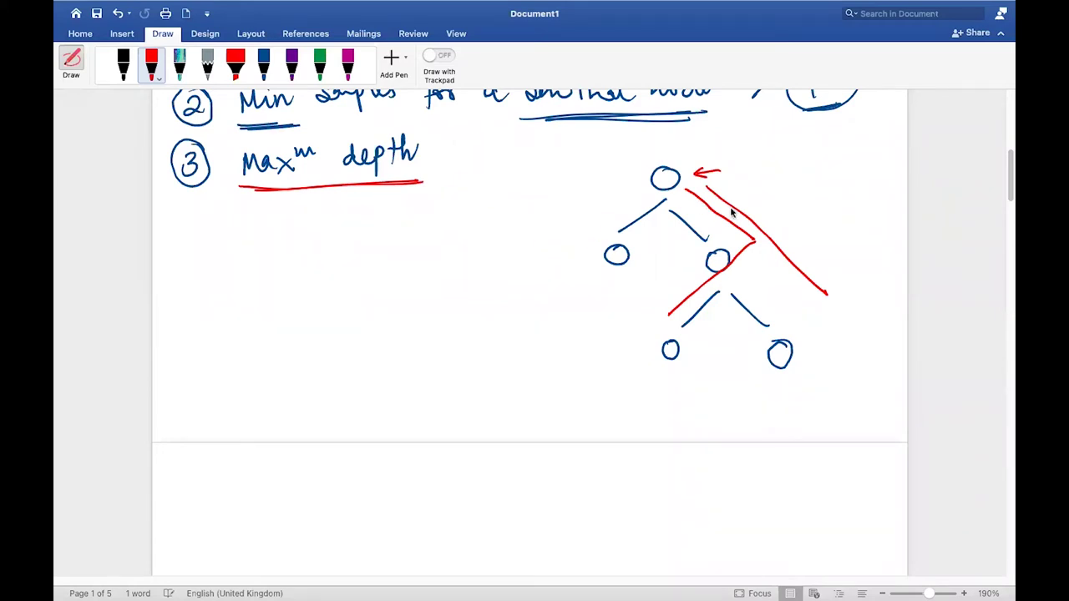
Cross out the splits below the depth cutoff, outline the lower tree, and tick the heading in red.
mouse_move(649, 389)
left_mouse_down()
mouse_move(668, 371)
mouse_move(686, 387)
mouse_move(651, 413)
left_mouse_up()
mouse_move(650, 401)
left_mouse_down()
mouse_move(638, 413)
mouse_move(695, 410)
left_mouse_up()
left_click_drag(693, 399, 681, 411)
mouse_move(763, 393)
left_mouse_down()
mouse_move(803, 391)
mouse_move(764, 418)
left_mouse_up()
mouse_move(763, 404)
left_mouse_down()
mouse_move(750, 419)
mouse_move(810, 416)
left_mouse_up()
left_click_drag(809, 406, 799, 417)
mouse_move(555, 374)
left_mouse_down()
mouse_move(806, 368)
mouse_move(830, 209)
mouse_move(616, 163)
mouse_move(584, 351)
mouse_move(594, 388)
left_mouse_up()
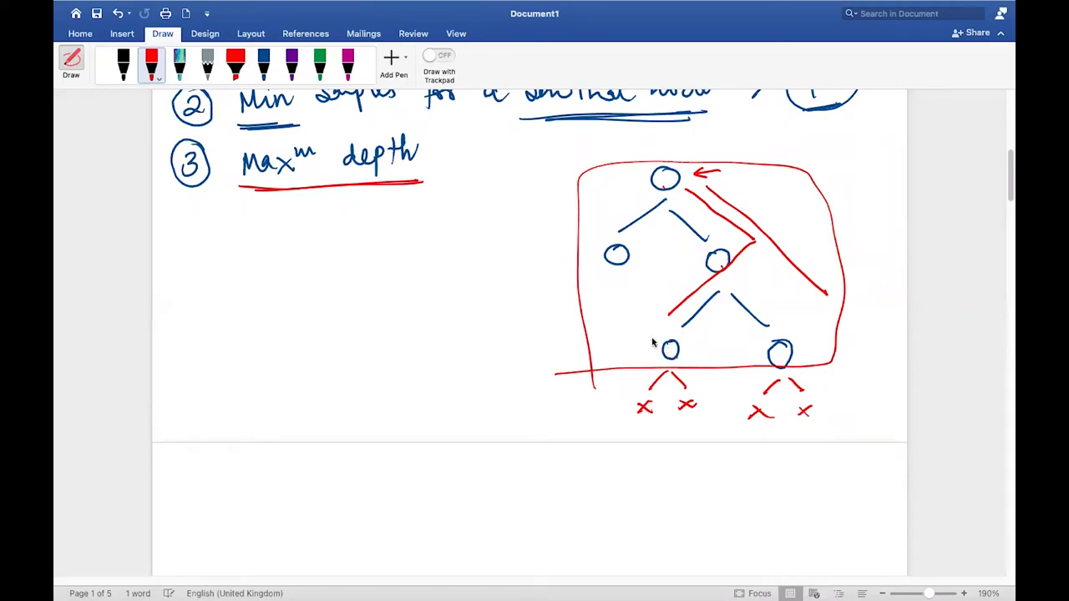
left_click_drag(393, 194, 434, 177)
Write a circled 4 and 'Maxᵐ no. of terminal nodes' in blue ink below the boxed tree.
scroll(475, 263, "down", 3)
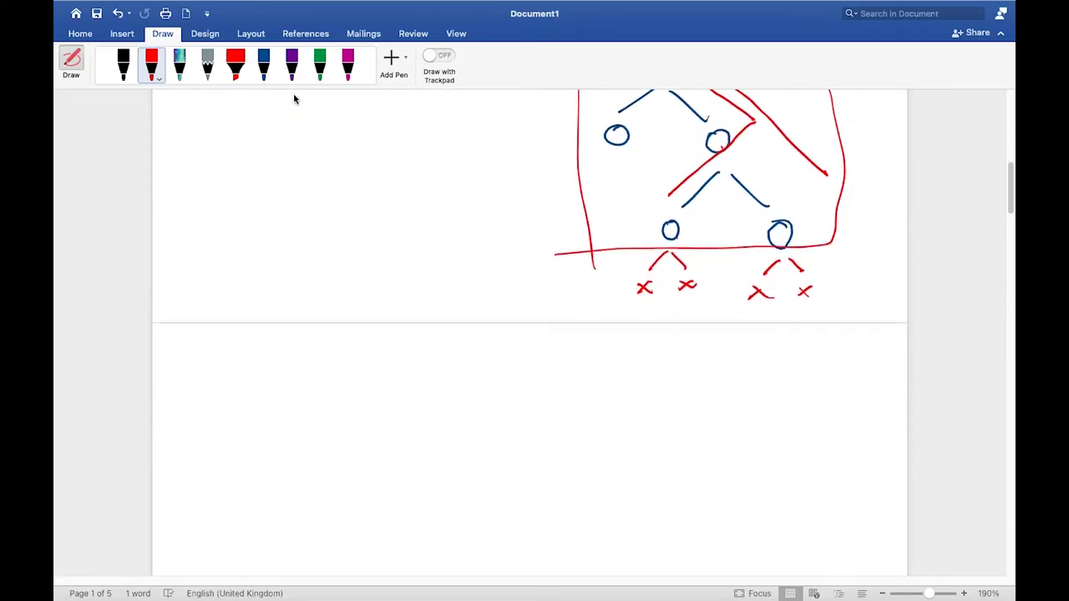
left_click(263, 63)
mouse_move(206, 360)
left_mouse_down()
mouse_move(212, 378)
mouse_move(191, 361)
mouse_move(210, 349)
left_mouse_up()
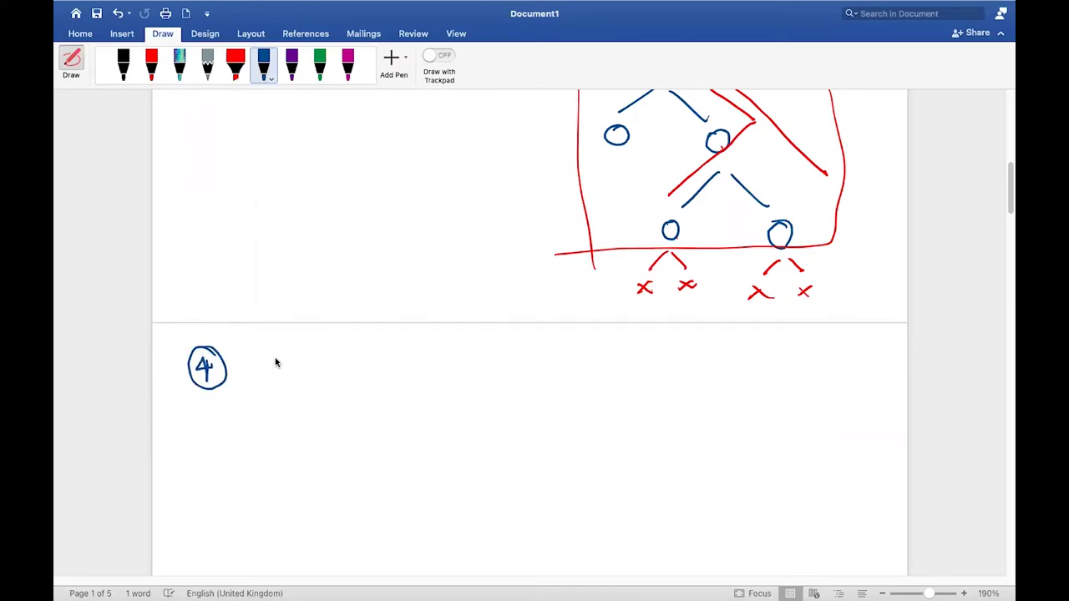
mouse_move(259, 357)
left_mouse_down()
mouse_move(260, 374)
mouse_move(292, 374)
mouse_move(311, 354)
mouse_move(355, 369)
mouse_move(409, 351)
mouse_move(451, 351)
mouse_move(443, 375)
mouse_move(514, 357)
mouse_move(613, 368)
mouse_move(637, 351)
mouse_move(652, 364)
left_mouse_up()
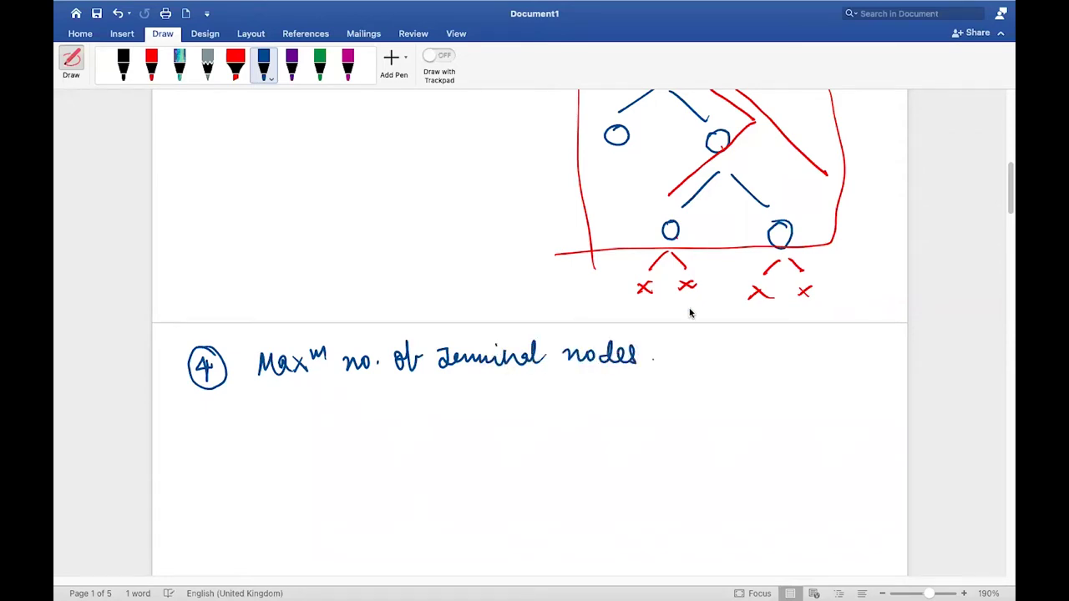
scroll(761, 246, "up", 3)
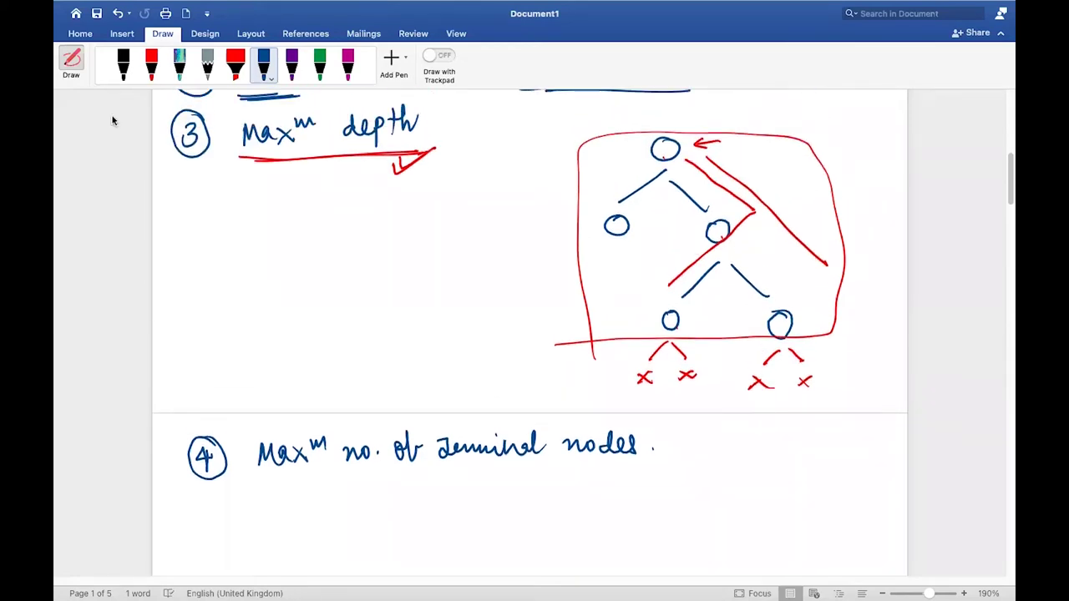
Number the tree's leaf nodes 1, 2 and 3 in green ink.
left_click(78, 65)
left_click(618, 244)
left_click_drag(619, 254, 618, 255)
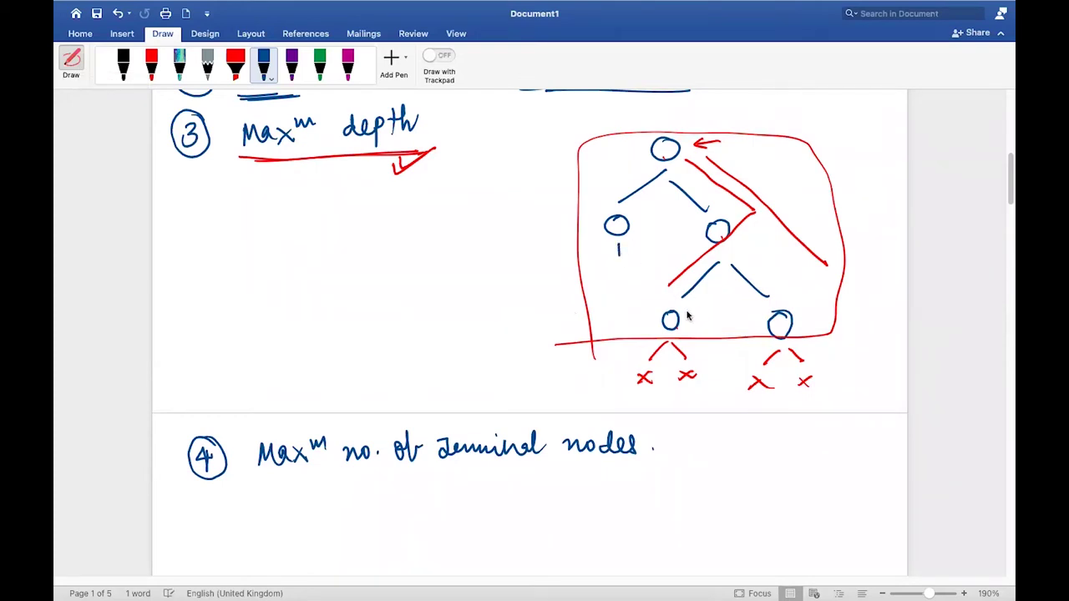
left_click(320, 67)
left_click_drag(618, 245, 618, 257)
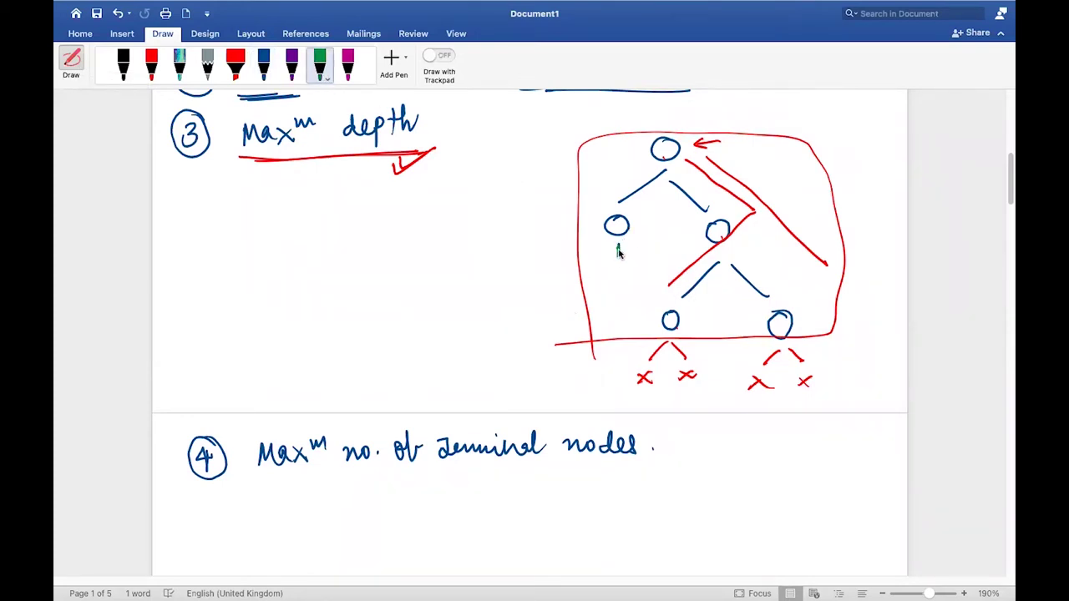
left_click_drag(687, 328, 702, 337)
left_click_drag(797, 326, 800, 338)
Underline Max in point 4, then write '= 3' after Maxᵐ depth and '= 5' after terminal nodes.
left_click_drag(258, 477, 293, 476)
left_click_drag(449, 121, 464, 120)
mouse_move(449, 127)
left_mouse_down()
mouse_move(486, 122)
mouse_move(475, 130)
left_mouse_up()
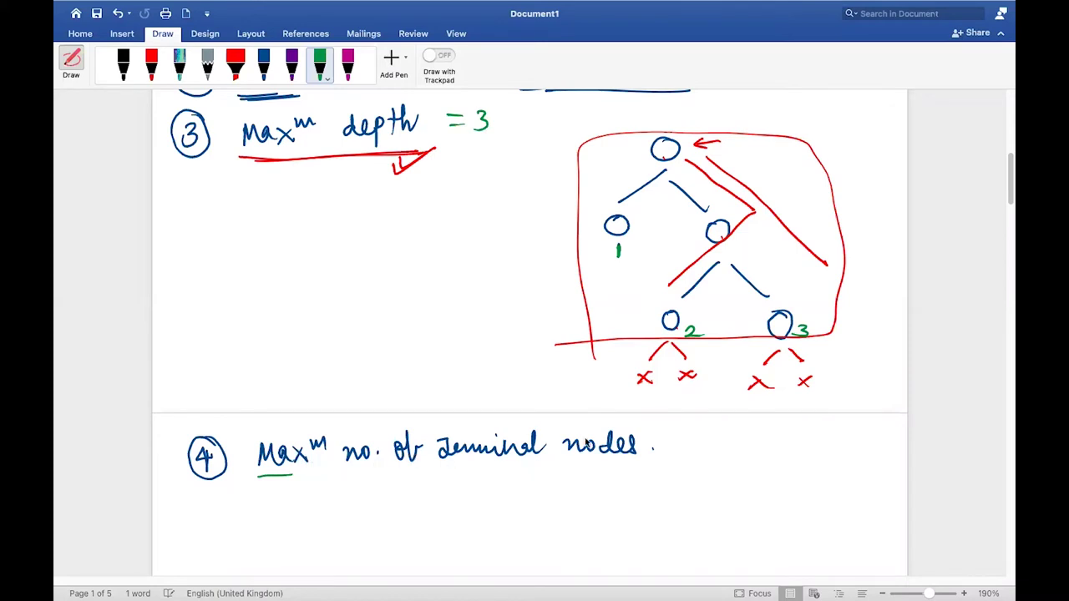
left_click(679, 452)
left_click_drag(681, 443, 700, 453)
mouse_move(732, 431)
left_mouse_down()
mouse_move(733, 443)
mouse_move(747, 430)
mouse_move(733, 454)
left_mouse_up()
Trace and cross out the pruned leaves under nodes 2 and 3 in green.
scroll(748, 428, "down", 2)
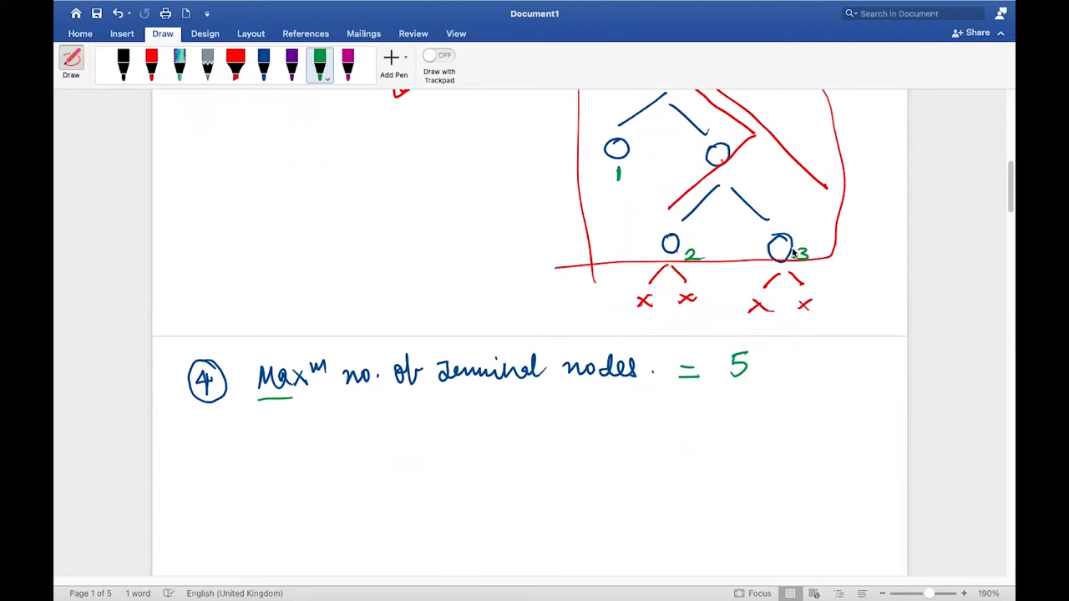
mouse_move(637, 289)
left_mouse_down()
mouse_move(673, 269)
mouse_move(648, 301)
mouse_move(638, 295)
mouse_move(674, 311)
left_mouse_up()
left_click_drag(673, 294, 693, 308)
left_click_drag(783, 274, 764, 290)
mouse_move(788, 276)
left_mouse_down()
mouse_move(808, 292)
mouse_move(770, 314)
left_mouse_up()
left_click_drag(768, 299, 750, 314)
mouse_move(814, 299)
left_mouse_down()
mouse_move(796, 311)
mouse_move(815, 314)
left_mouse_up()
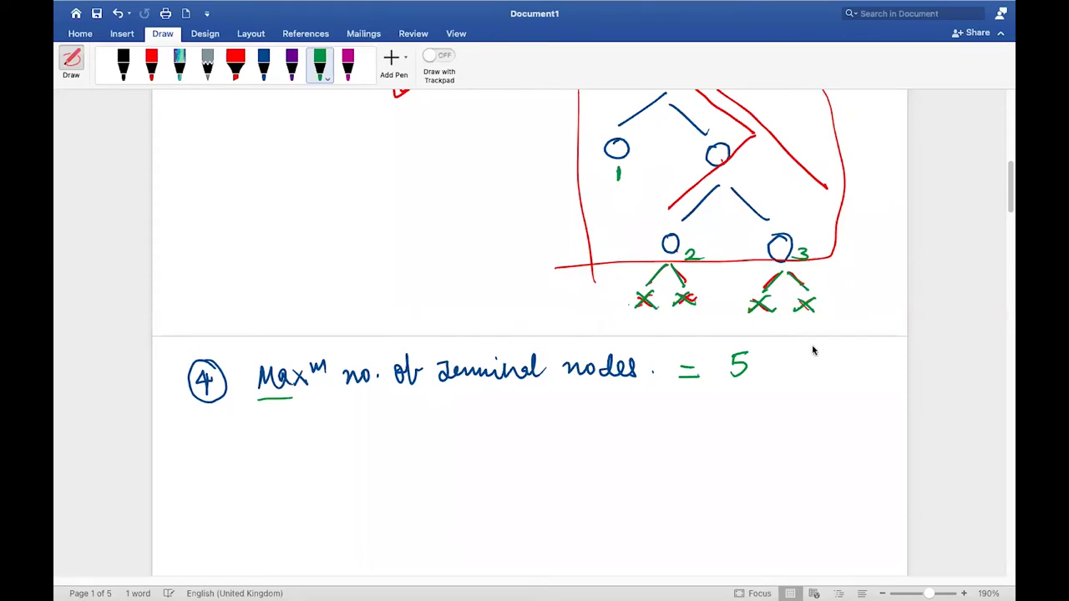
Tick point 4 in green and write a circled 5 in blue below it.
mouse_move(240, 404)
left_mouse_down()
mouse_move(249, 416)
mouse_move(291, 399)
left_mouse_up()
left_click(263, 66)
mouse_move(197, 456)
left_mouse_down()
mouse_move(194, 476)
mouse_move(212, 451)
left_mouse_up()
mouse_move(209, 445)
left_mouse_down()
mouse_move(182, 458)
mouse_move(191, 449)
left_mouse_up()
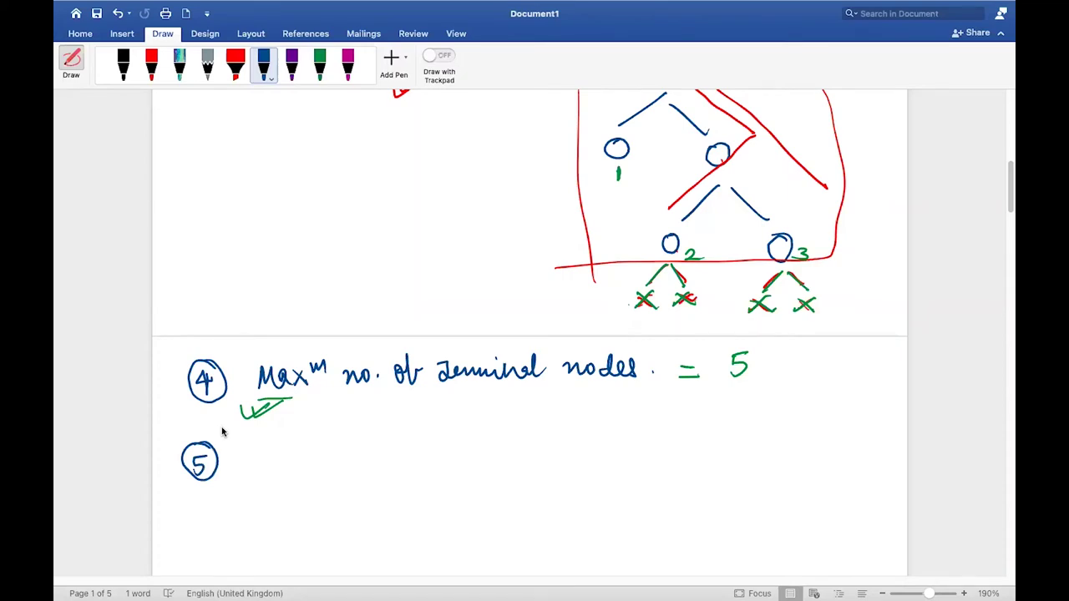
scroll(222, 431, "up", 2)
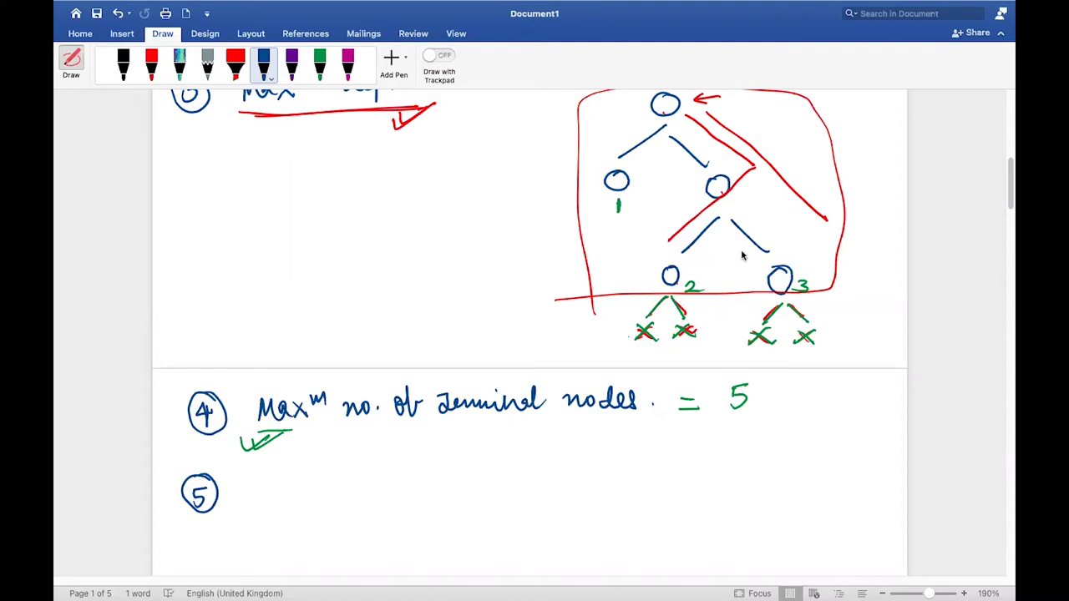
Sketch a blue root circle branching to two child circles on page 2.
scroll(742, 256, "down", 10)
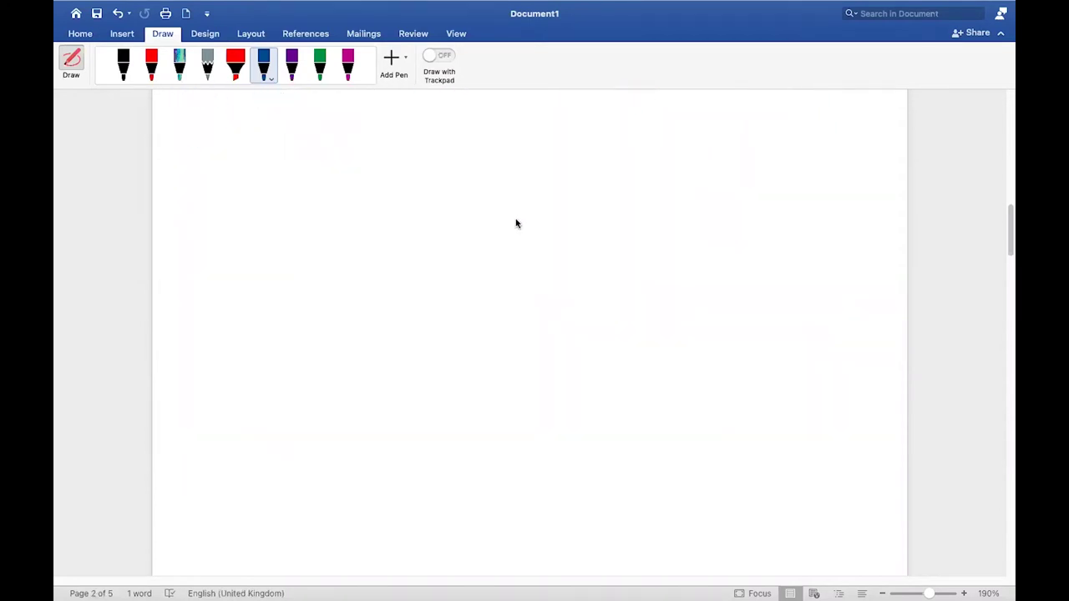
left_click(767, 218)
mouse_move(643, 239)
left_mouse_down()
mouse_move(624, 268)
mouse_move(676, 268)
mouse_move(626, 282)
mouse_move(673, 279)
left_mouse_up()
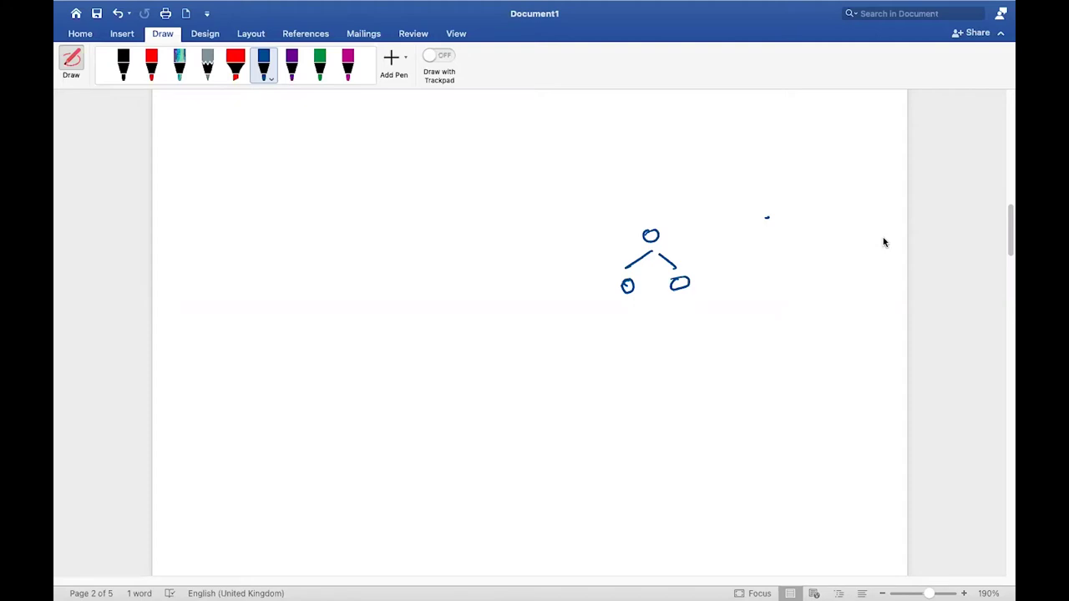
scroll(883, 242, "up", 10)
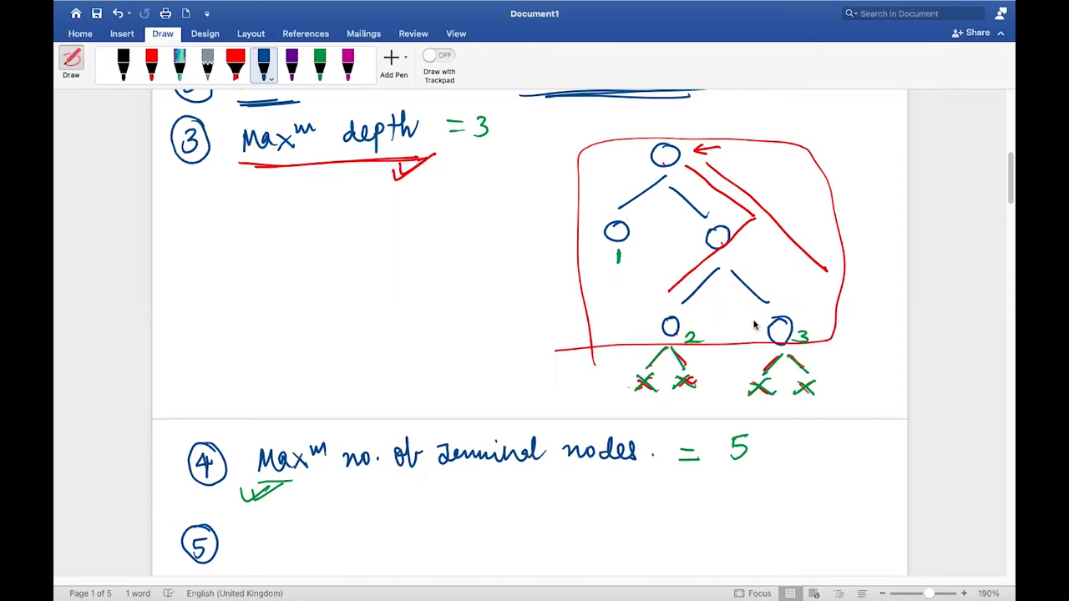
scroll(754, 324, "down", 10)
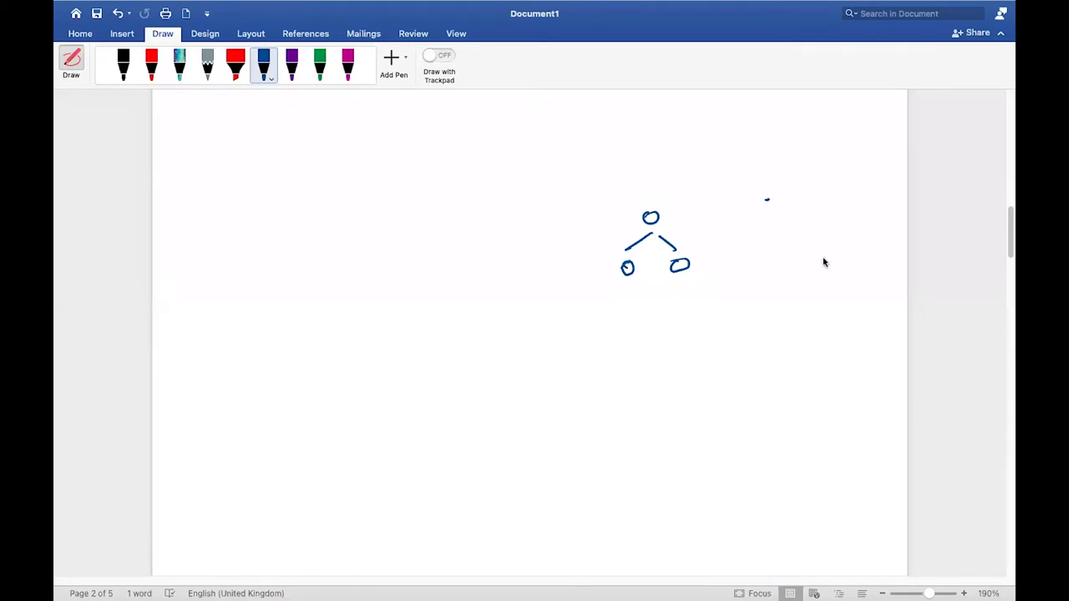
Extend the page-2 tree down four levels, splitting the right node into two each time.
mouse_move(681, 287)
left_mouse_down()
mouse_move(655, 320)
mouse_move(708, 325)
mouse_move(671, 376)
left_mouse_up()
mouse_move(710, 344)
left_mouse_down()
mouse_move(731, 374)
mouse_move(711, 327)
left_mouse_up()
left_click(729, 384)
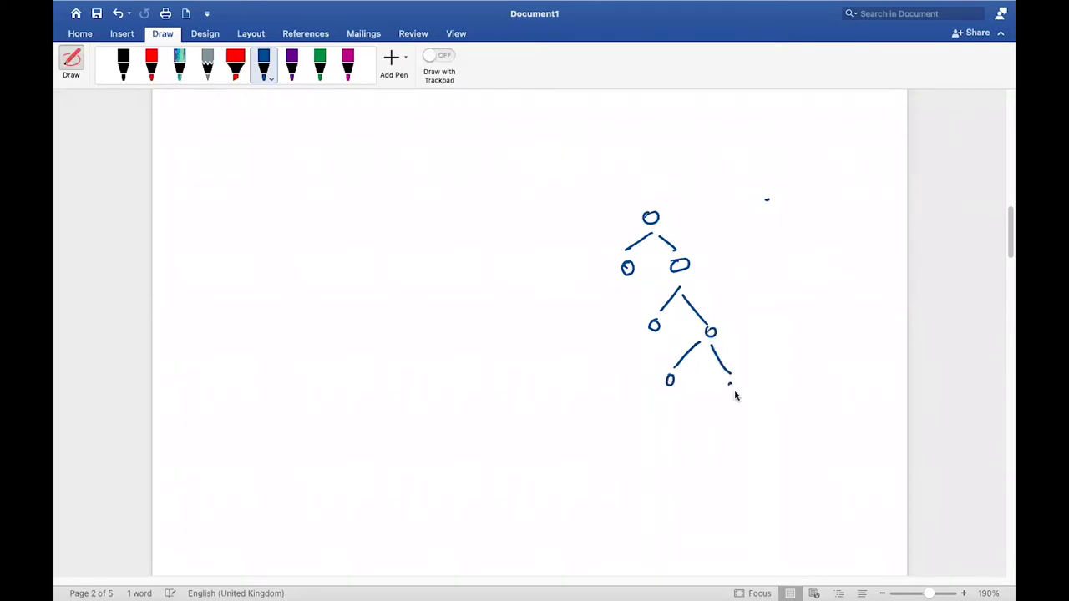
left_click_drag(731, 402, 708, 424)
left_click_drag(709, 430, 708, 430)
left_click_drag(737, 405, 760, 436)
scroll(877, 343, "up", 10)
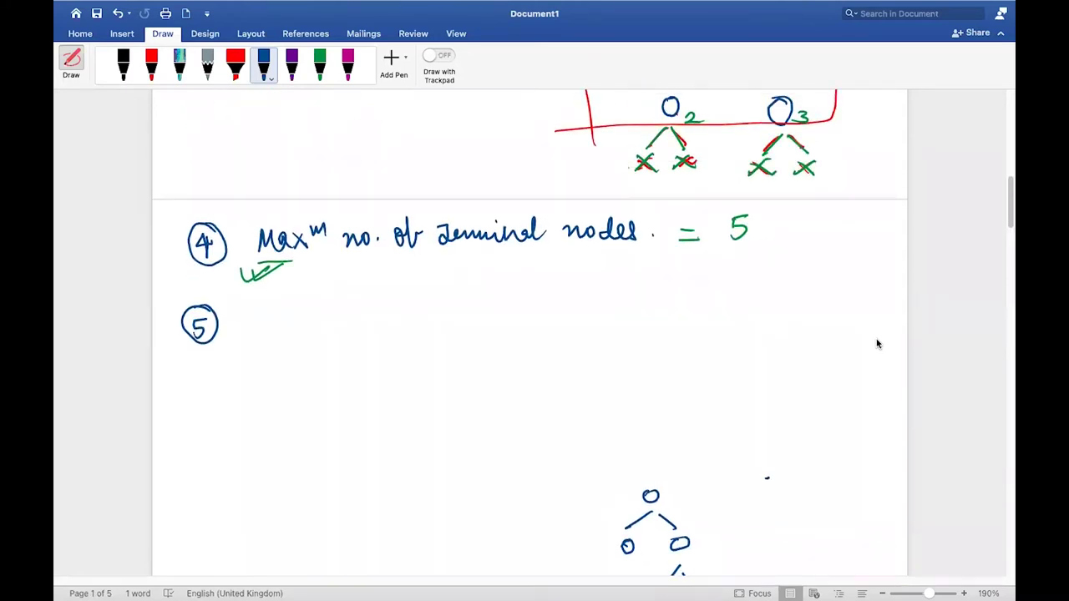
scroll(877, 343, "down", 10)
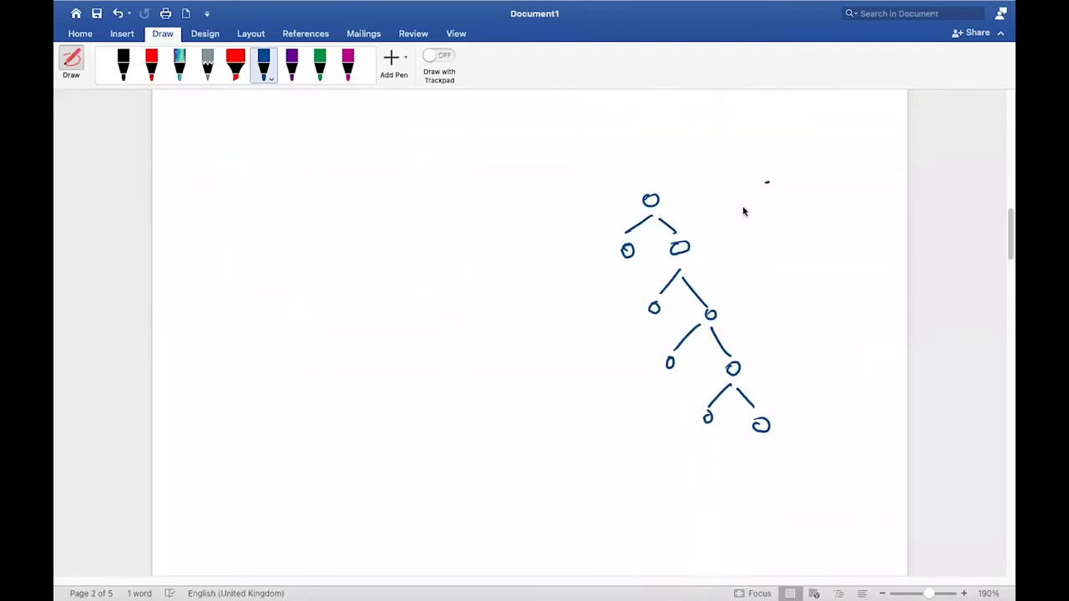
In red, arrow from root to deepest node, circle the root, and add a circled 3.
left_click(151, 67)
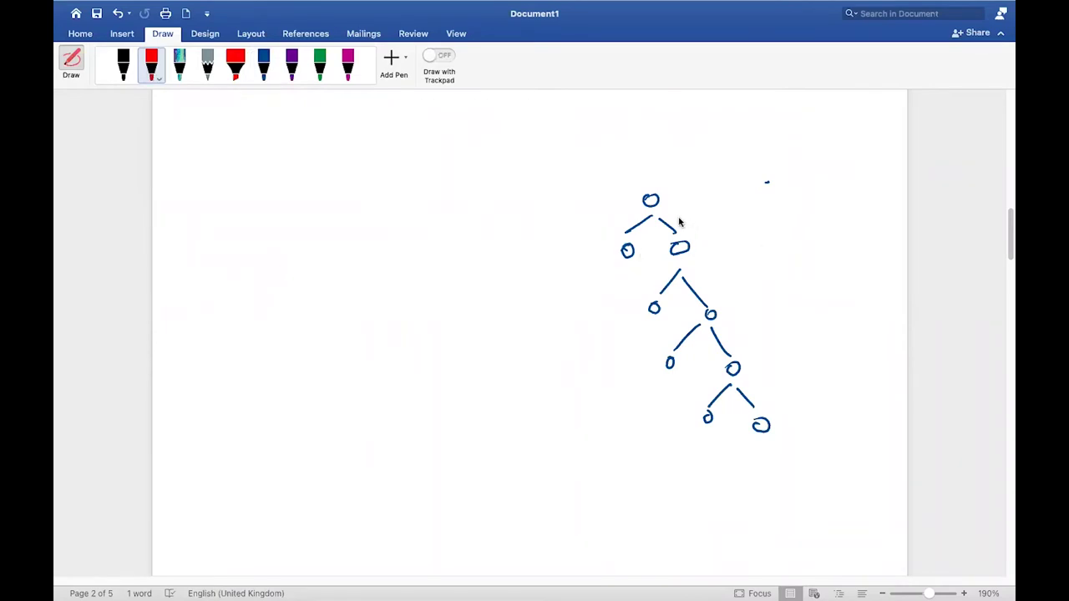
mouse_move(672, 214)
left_mouse_down()
mouse_move(784, 418)
mouse_move(788, 396)
left_mouse_up()
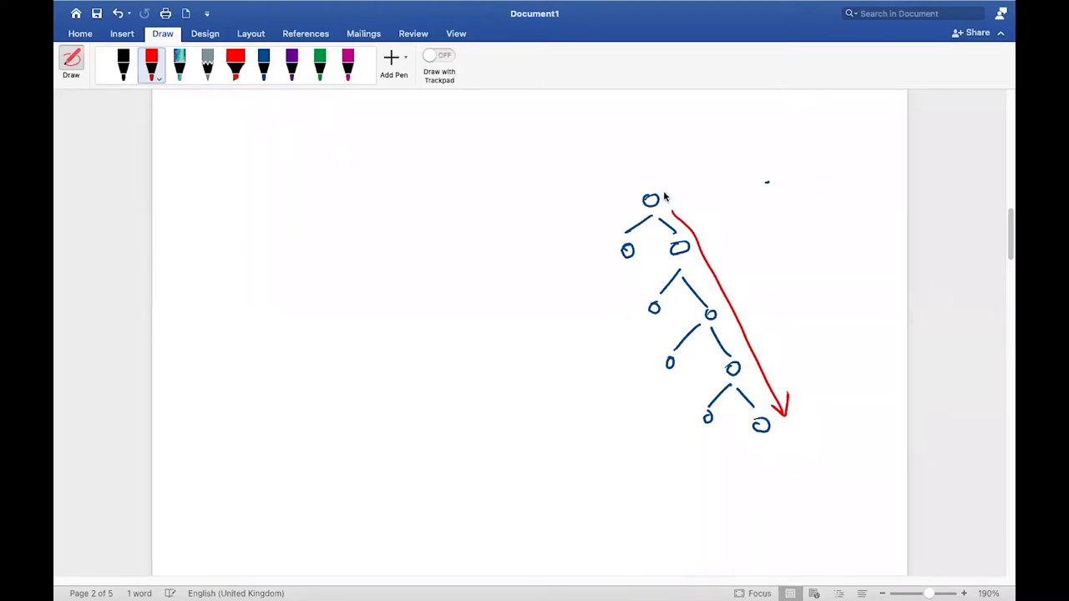
mouse_move(672, 188)
left_mouse_down()
mouse_move(635, 192)
mouse_move(678, 219)
mouse_move(655, 180)
left_mouse_up()
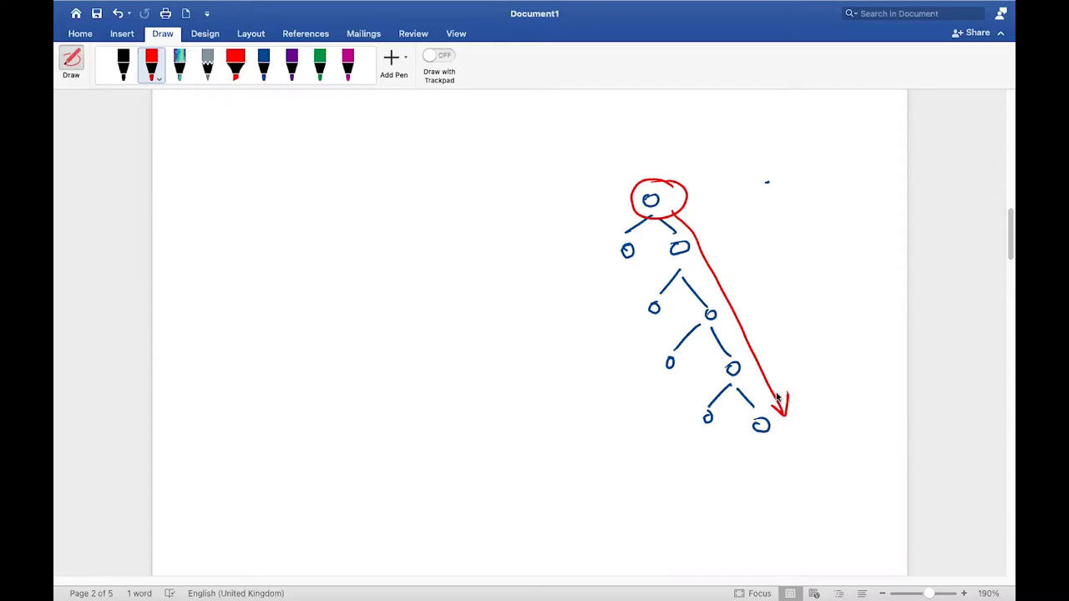
mouse_move(800, 185)
left_mouse_down()
mouse_move(810, 188)
mouse_move(790, 179)
mouse_move(813, 171)
mouse_move(789, 181)
left_mouse_up()
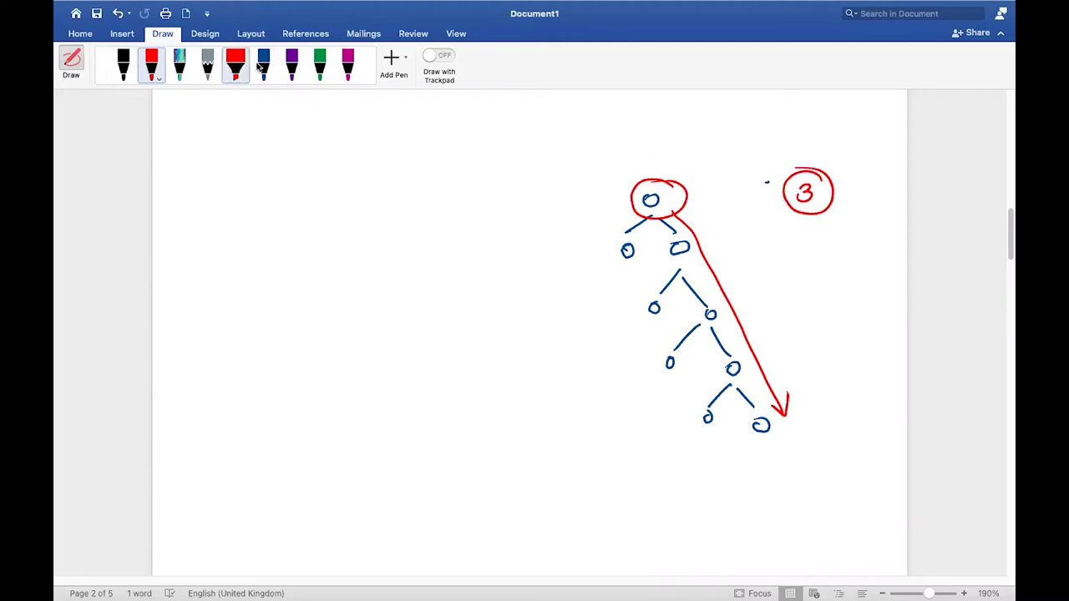
left_click(320, 65)
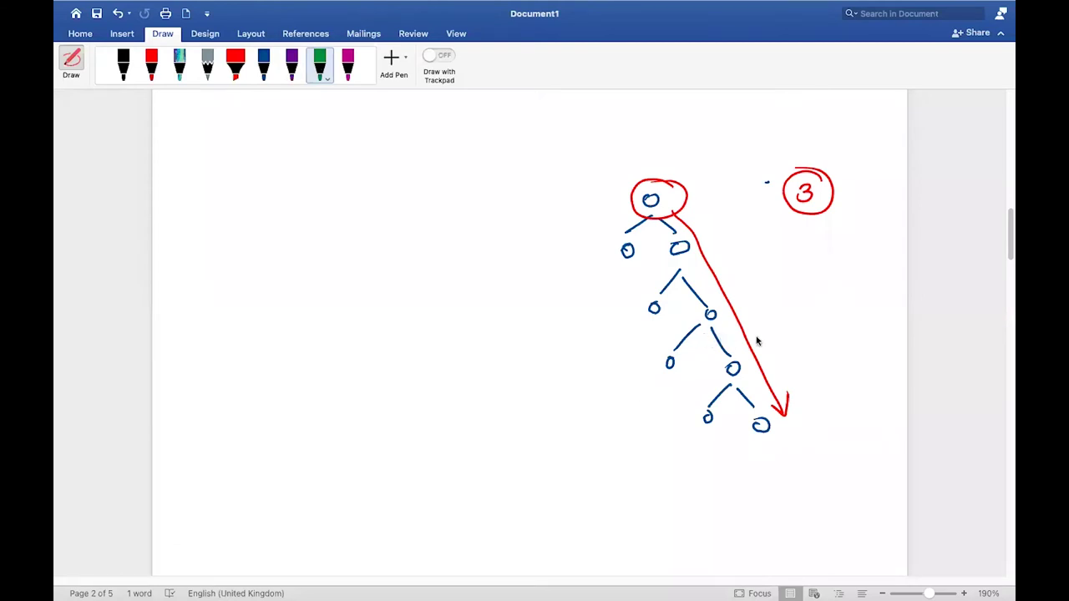
Ring the tree's lowest two levels in green and mark them with a large X and small x.
mouse_move(810, 338)
left_mouse_down()
mouse_move(715, 331)
mouse_move(669, 417)
mouse_move(832, 358)
mouse_move(879, 404)
left_mouse_up()
left_click_drag(872, 366, 844, 405)
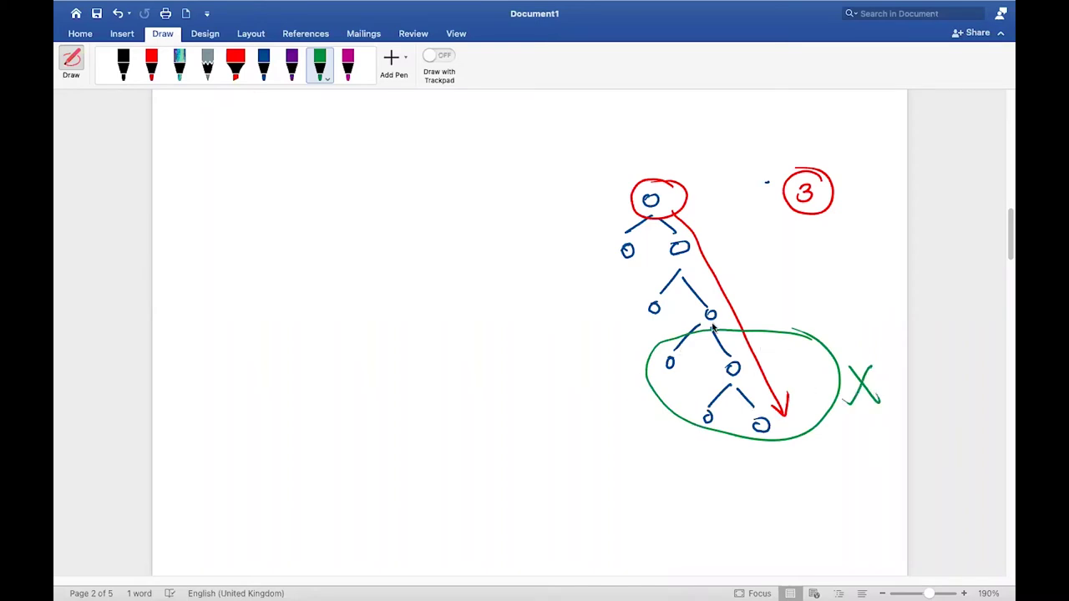
mouse_move(826, 393)
left_mouse_down()
mouse_move(706, 382)
mouse_move(787, 437)
mouse_move(781, 385)
left_mouse_up()
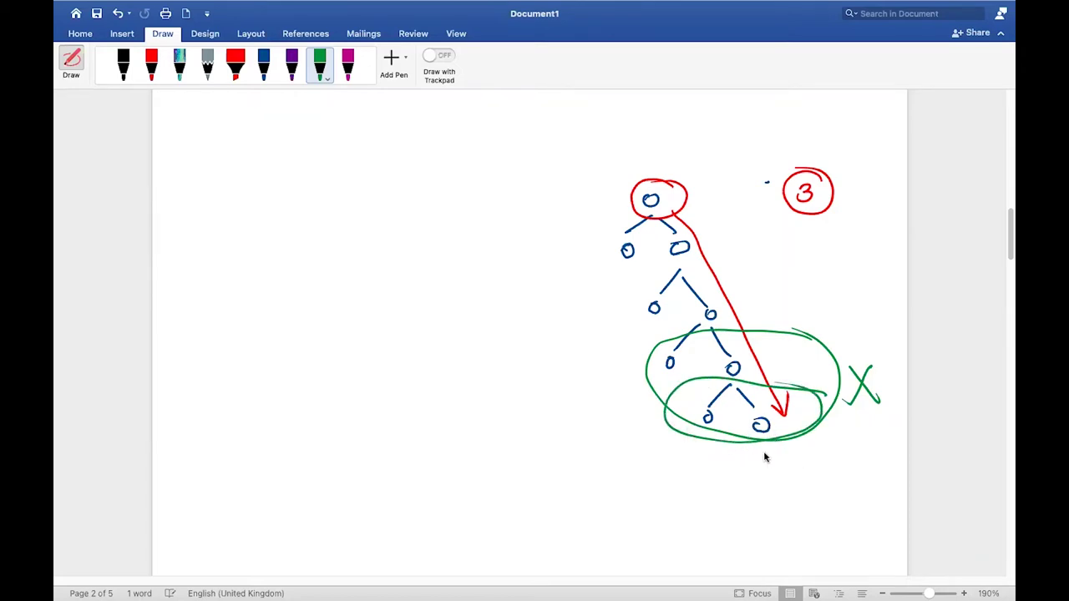
left_click_drag(758, 460, 773, 451)
left_click_drag(759, 451, 771, 460)
scroll(517, 232, "up", 4)
Delete the tree's lower strokes and the red circle around the root.
mouse_move(447, 16)
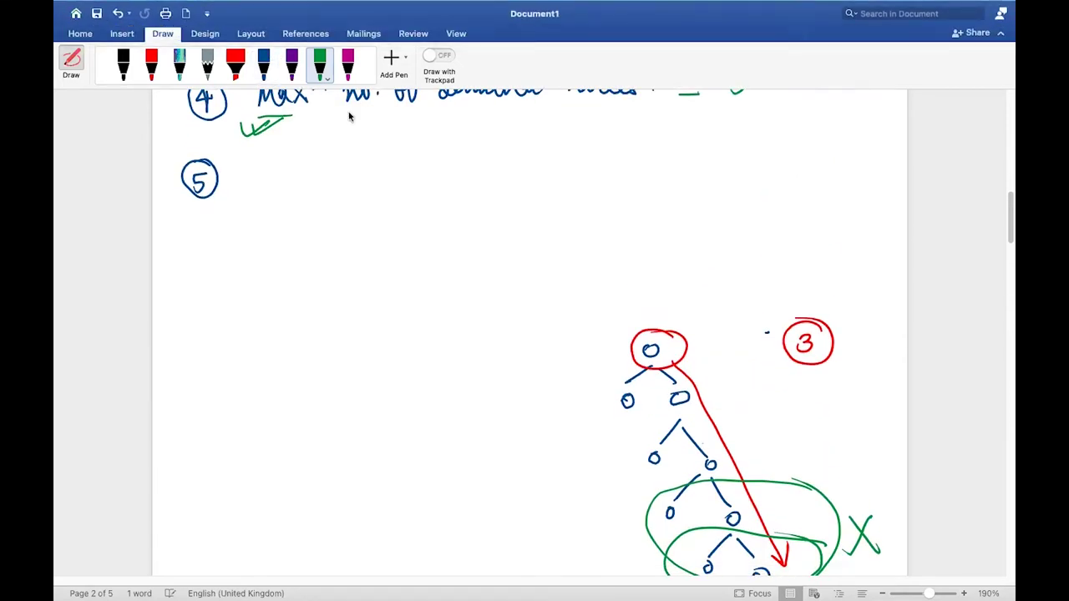
left_click(67, 58)
left_click(692, 443)
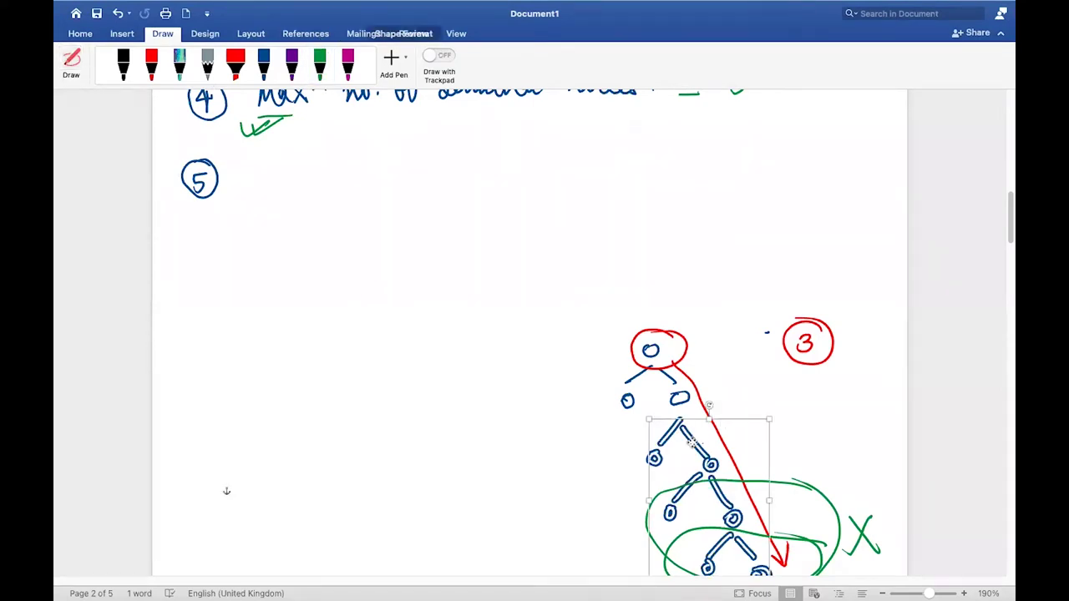
key("BackSpace")
left_click(671, 365)
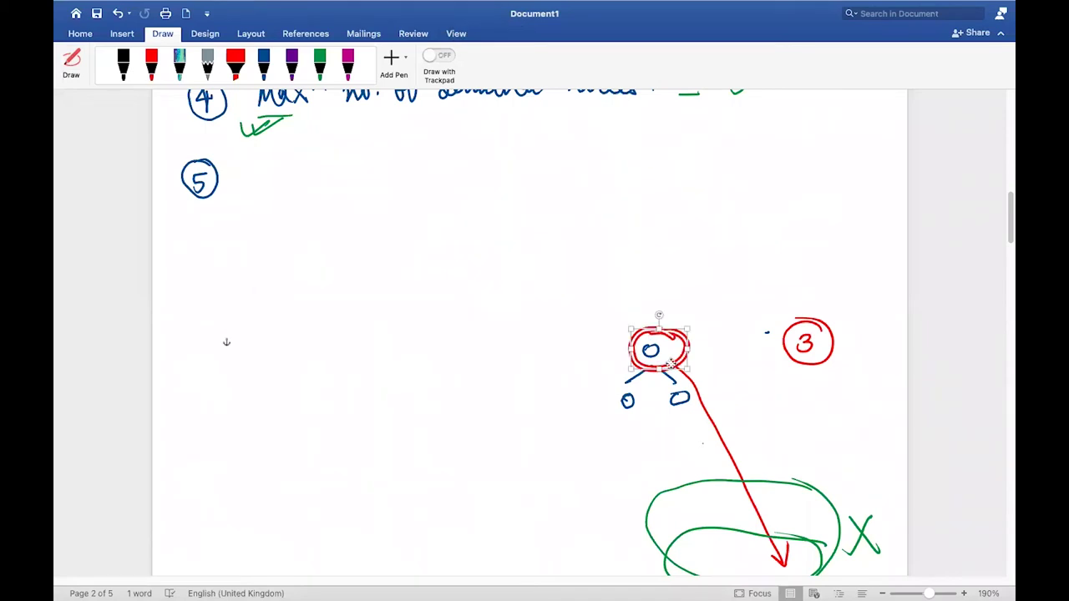
key("BackSpace")
Delete the remaining tree ink, the leftover green ellipse and the small green x.
mouse_move(589, 310)
left_mouse_down()
mouse_move(754, 437)
mouse_move(831, 543)
left_mouse_up()
key("BackSpace")
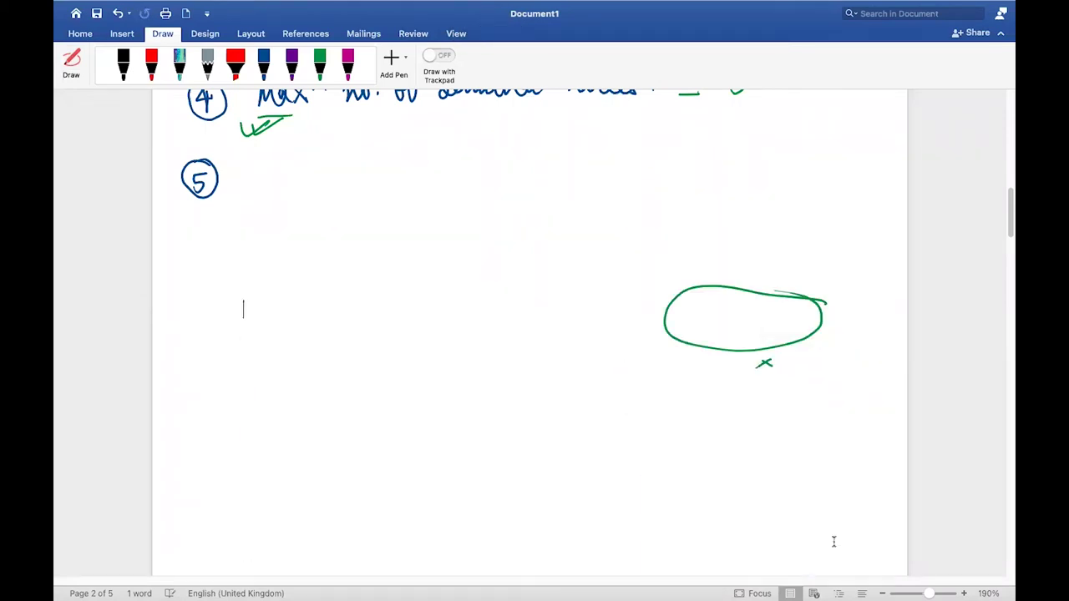
left_click(741, 298)
key("BackSpace")
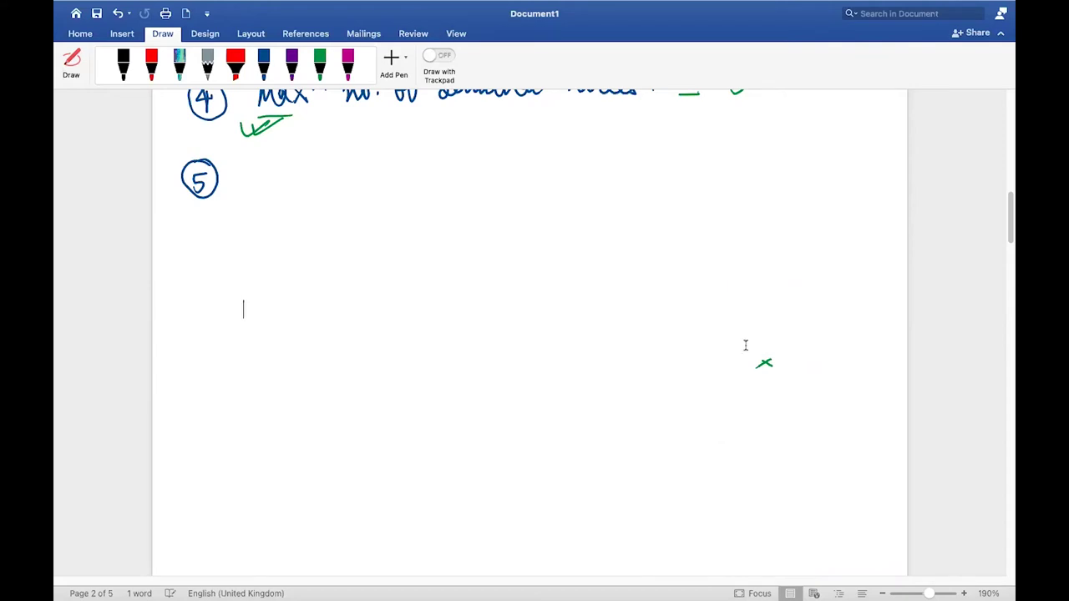
left_click(767, 364)
key("BackSpace")
Handwrite 'Maxᵐ features to Consider for split.' in blue beside the circled 5.
left_click(266, 68)
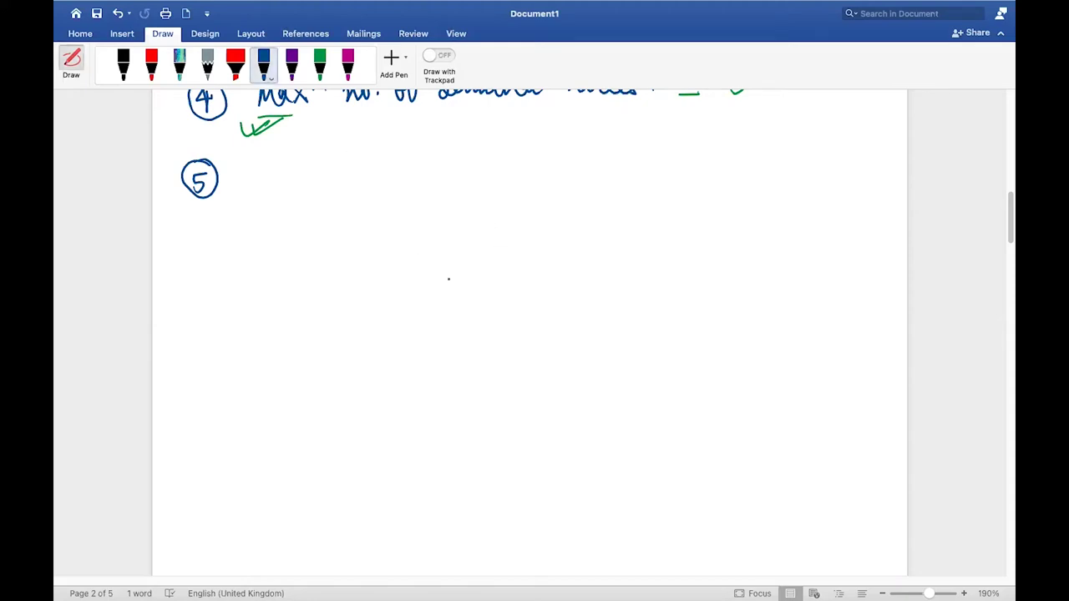
mouse_move(262, 179)
left_mouse_down()
mouse_move(273, 164)
mouse_move(292, 175)
mouse_move(319, 160)
mouse_move(357, 161)
mouse_move(393, 175)
mouse_move(485, 163)
mouse_move(479, 147)
mouse_move(531, 167)
mouse_move(600, 156)
mouse_move(651, 174)
mouse_move(719, 158)
mouse_move(737, 172)
mouse_move(771, 147)
left_mouse_up()
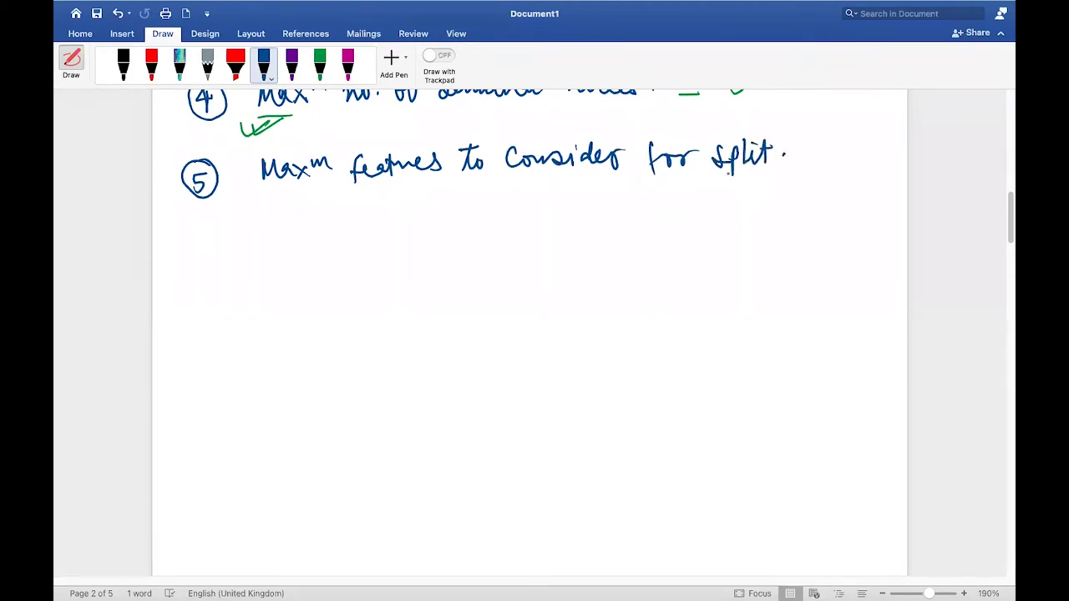
On page 1's tree, circle the 24 label and draw blue arrows from the crossed split to both children.
scroll(530, 334, "up", 15)
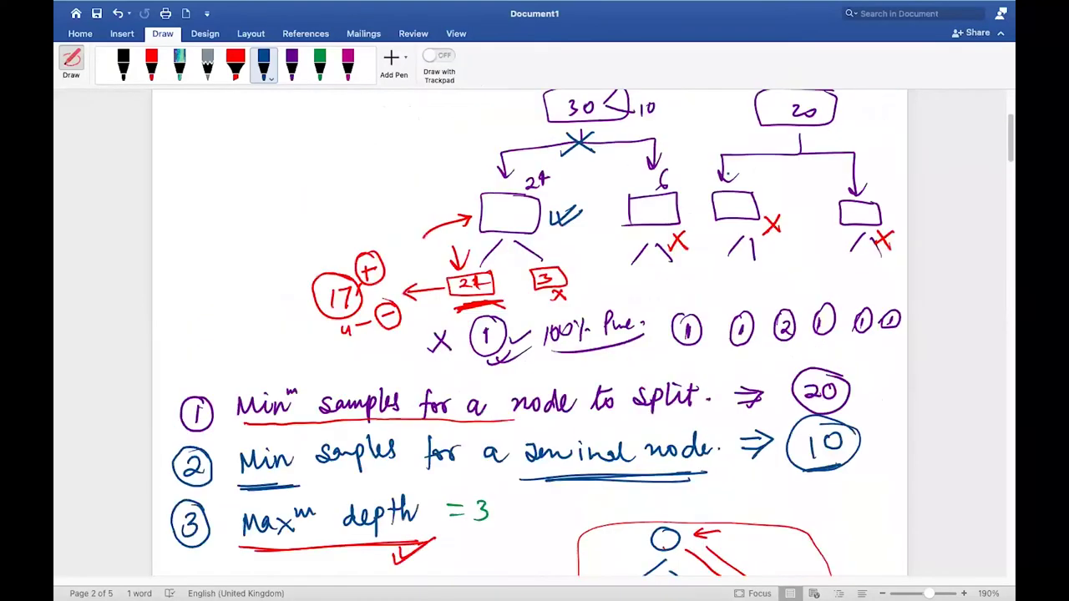
scroll(530, 334, "up", 5)
mouse_move(562, 344)
left_mouse_down()
mouse_move(518, 368)
mouse_move(565, 349)
left_mouse_up()
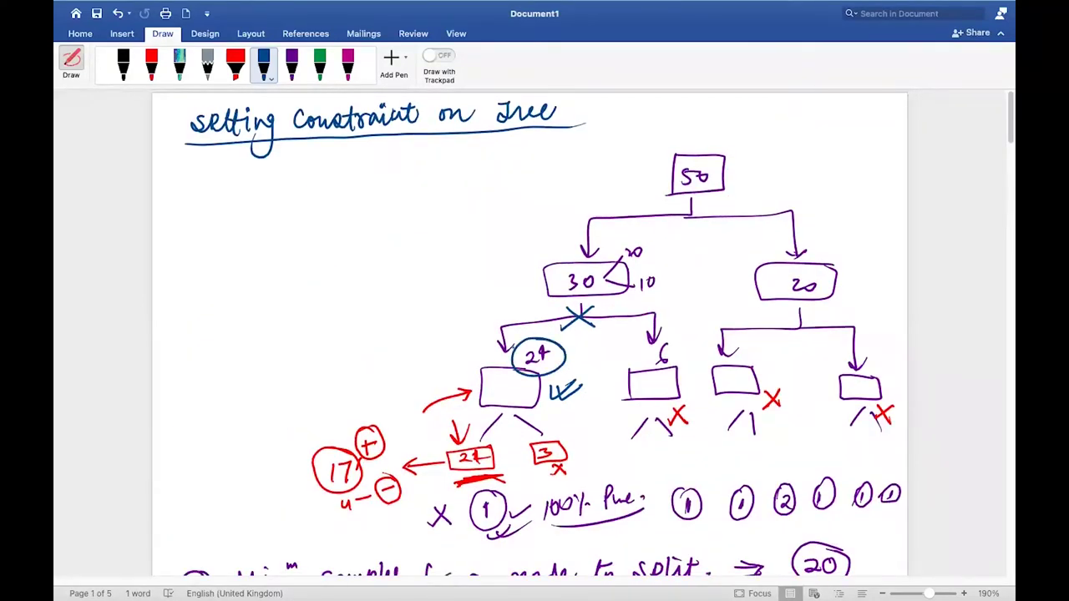
mouse_move(535, 304)
left_mouse_down()
mouse_move(461, 367)
mouse_move(486, 365)
left_mouse_up()
left_click_drag(610, 331, 644, 362)
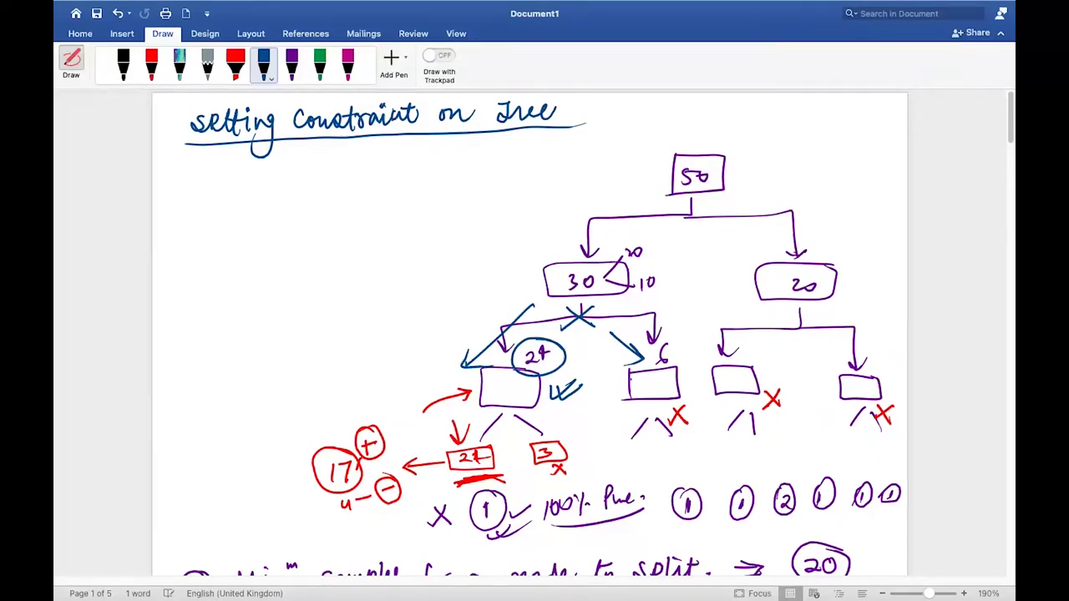
scroll(631, 379, "down", 20)
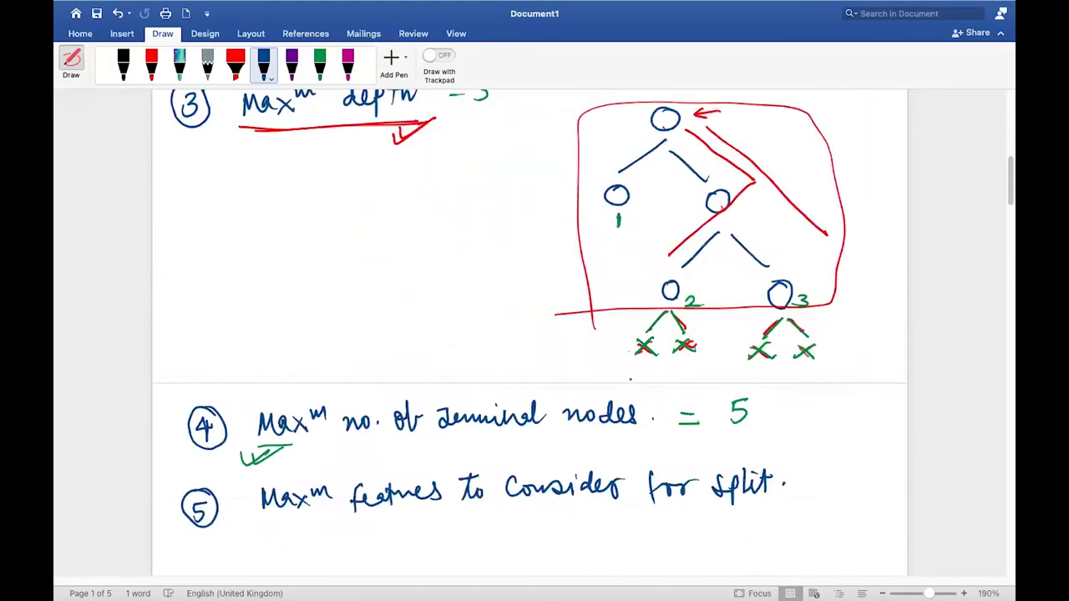
scroll(631, 379, "up", 2)
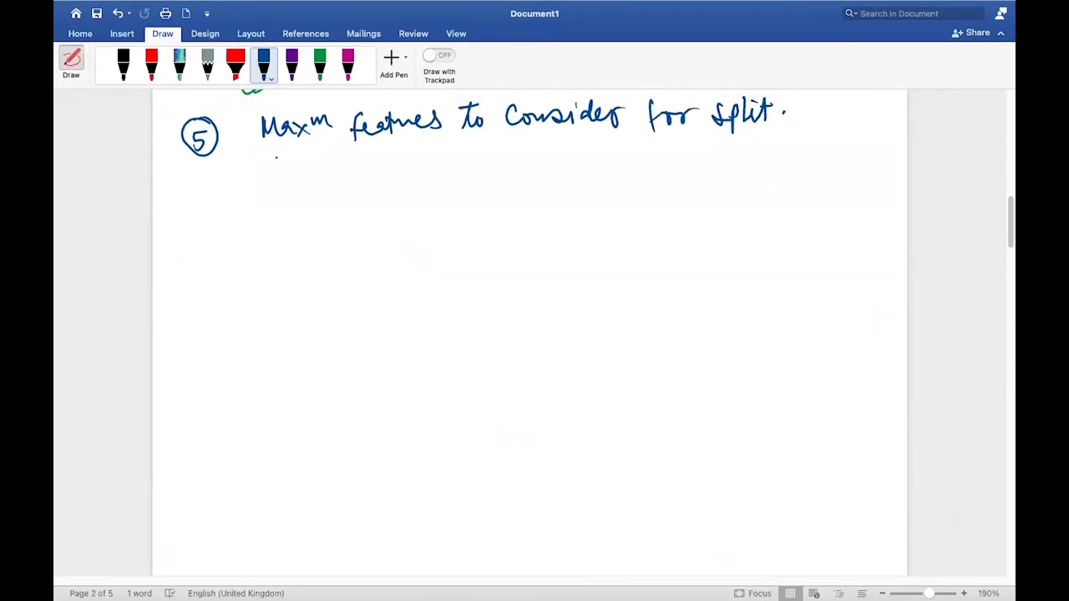
Underline the 'Maxm features' heading, write '= √n' below it, and start a root-node box.
mouse_move(252, 151)
left_mouse_down()
mouse_move(502, 148)
mouse_move(337, 159)
mouse_move(499, 151)
mouse_move(441, 153)
mouse_move(486, 159)
left_mouse_up()
left_click_drag(297, 151, 461, 151)
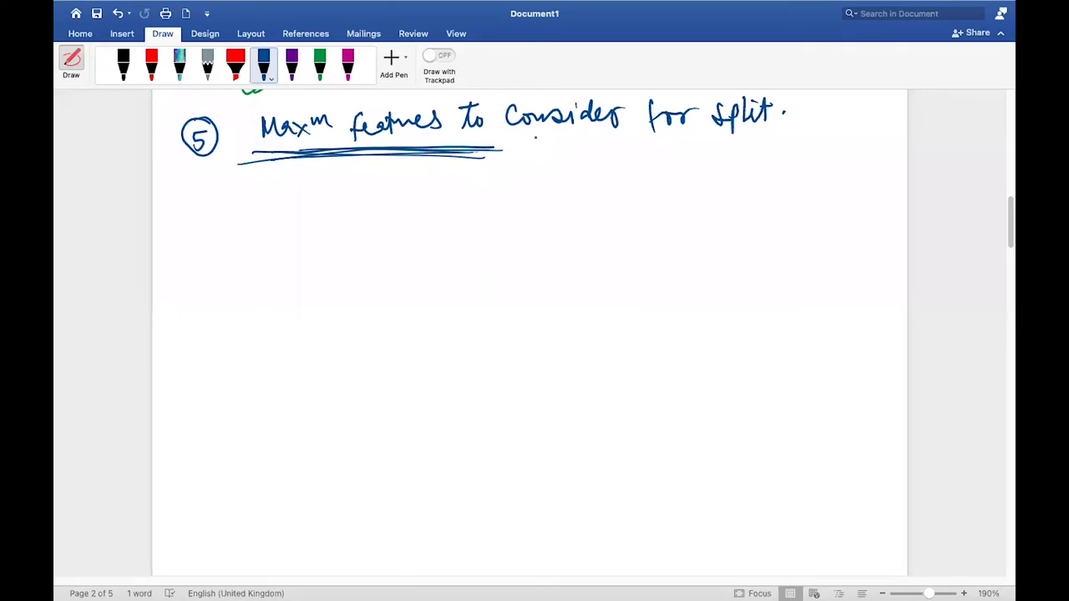
left_click_drag(667, 172, 683, 182)
mouse_move(709, 178)
left_mouse_down()
mouse_move(730, 151)
mouse_move(760, 152)
left_mouse_up()
left_click_drag(737, 163, 762, 177)
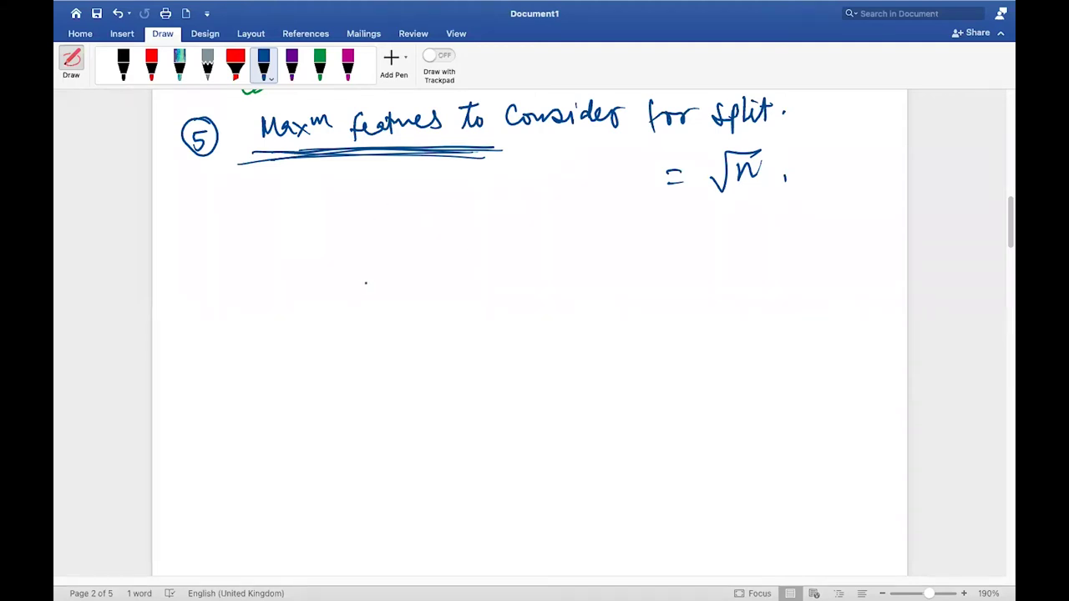
mouse_move(449, 252)
left_mouse_down()
mouse_move(448, 303)
mouse_move(513, 251)
mouse_move(450, 309)
left_mouse_up()
Draw an arrow pointing at the box and write an underlined 'Root node.' label beside it.
left_click_drag(594, 267, 539, 274)
mouse_move(555, 261)
left_mouse_down()
mouse_move(539, 276)
mouse_move(558, 282)
left_mouse_up()
mouse_move(607, 261)
left_mouse_down()
mouse_move(607, 282)
mouse_move(618, 276)
left_mouse_up()
left_click_drag(620, 273, 647, 281)
left_click_drag(639, 266, 695, 272)
mouse_move(697, 269)
left_mouse_down()
mouse_move(705, 249)
mouse_move(727, 270)
mouse_move(578, 304)
left_mouse_up()
left_click(731, 265)
Close the box's lower-left corner and draw a left branch down from the root box.
left_click_drag(445, 299, 452, 310)
left_click(523, 291)
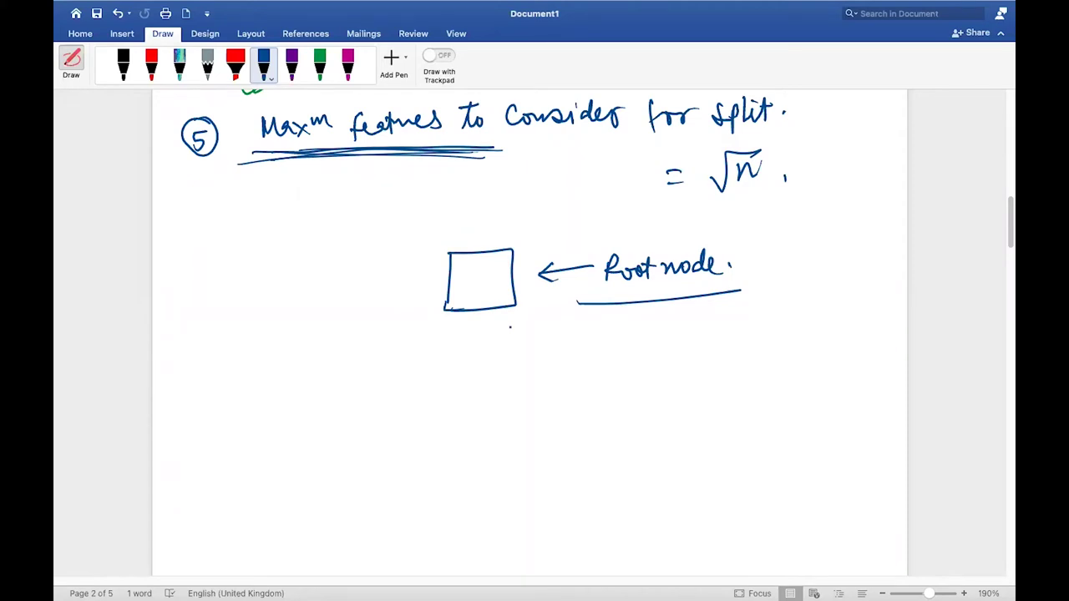
mouse_move(455, 326)
left_mouse_down()
mouse_move(410, 370)
mouse_move(393, 414)
mouse_move(398, 384)
left_mouse_up()
Draw the left child ellipse with branches and two leaf circles beneath it.
left_click_drag(393, 432, 349, 451)
left_click_drag(396, 435, 415, 451)
mouse_move(362, 474)
left_mouse_down()
mouse_move(342, 480)
mouse_move(345, 489)
left_mouse_up()
mouse_move(424, 482)
left_mouse_down()
mouse_move(431, 503)
mouse_move(424, 480)
left_mouse_up()
Draw the right branch, the right child circle, and its two leaf circles.
mouse_move(529, 330)
left_mouse_down()
mouse_move(497, 376)
mouse_move(506, 386)
left_mouse_up()
mouse_move(515, 436)
left_mouse_down()
mouse_move(489, 459)
mouse_move(562, 461)
left_mouse_up()
mouse_move(498, 478)
left_mouse_down()
mouse_move(484, 487)
mouse_move(498, 479)
left_mouse_up()
mouse_move(562, 490)
left_mouse_down()
mouse_move(565, 505)
mouse_move(577, 501)
left_mouse_up()
left_click_drag(588, 381, 549, 395)
Add arrows pointing at both child nodes and at each of the four leaves.
mouse_move(561, 383)
left_mouse_down()
mouse_move(548, 395)
mouse_move(565, 404)
left_mouse_up()
left_click_drag(294, 405, 349, 402)
left_click_drag(329, 391, 343, 412)
left_click_drag(276, 527, 313, 514)
left_click_drag(302, 513, 316, 523)
mouse_move(427, 527)
left_mouse_down()
mouse_move(438, 522)
mouse_move(454, 545)
left_mouse_up()
mouse_move(511, 527)
left_mouse_down()
mouse_move(523, 518)
mouse_move(530, 547)
left_mouse_up()
left_click_drag(588, 506, 592, 533)
left_click_drag(583, 516, 591, 506)
Emphasise the bottom-left leaf and write an underlined 'max_features.' label on the left.
mouse_move(344, 470)
left_mouse_down()
mouse_move(367, 493)
mouse_move(327, 478)
mouse_move(368, 484)
mouse_move(350, 477)
left_mouse_up()
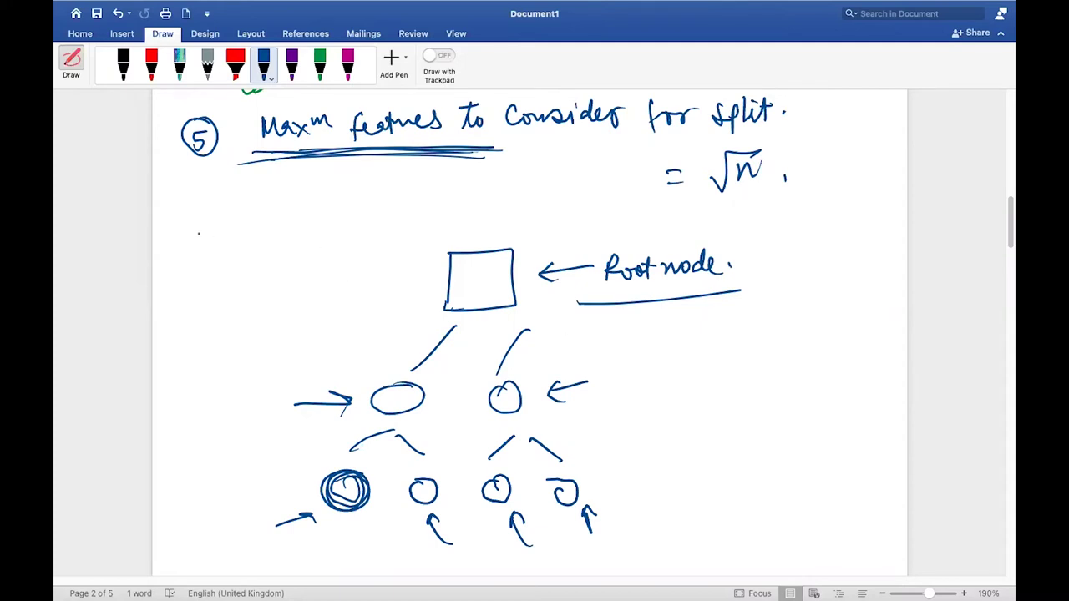
mouse_move(202, 240)
left_mouse_down()
mouse_move(260, 239)
mouse_move(346, 213)
mouse_move(199, 272)
left_mouse_up()
left_click(364, 216)
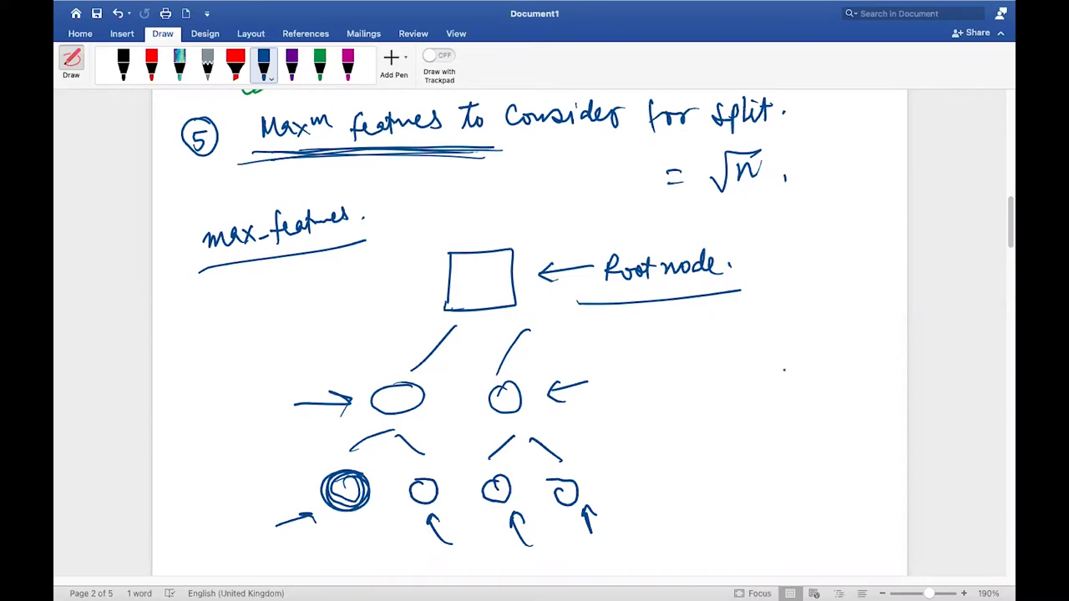
Write '100' and 'max_features = 50' right of the tree, then start circling the note.
left_click_drag(791, 340, 793, 361)
left_click_drag(803, 345, 804, 351)
left_click_drag(820, 344, 822, 345)
mouse_move(704, 420)
left_mouse_down()
mouse_move(851, 376)
mouse_move(886, 400)
left_mouse_up()
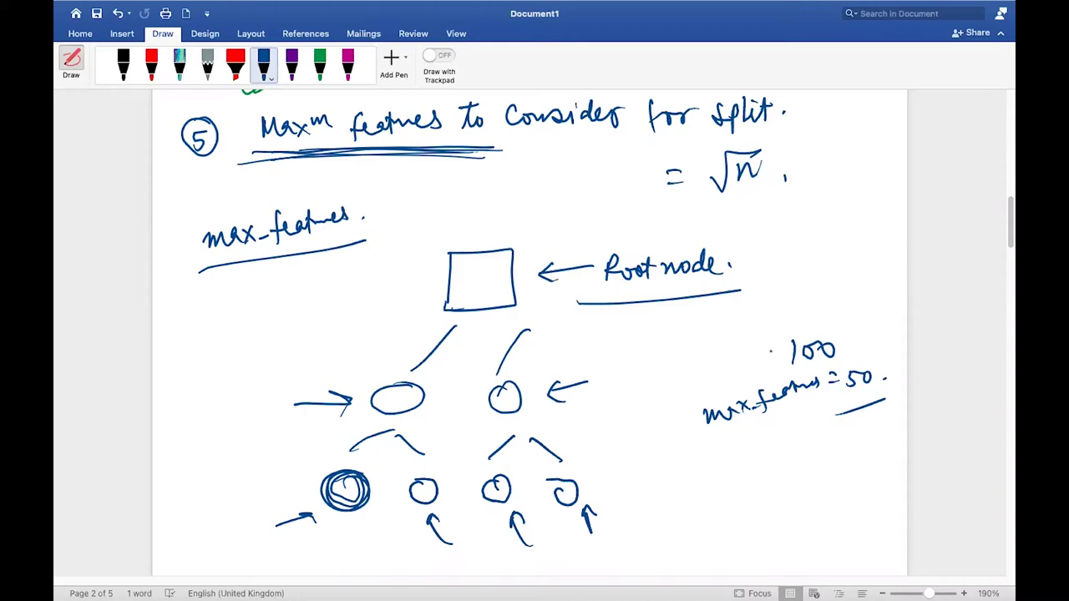
mouse_move(825, 366)
left_mouse_down()
mouse_move(686, 419)
mouse_move(787, 440)
mouse_move(827, 363)
left_mouse_up()
Draw an arrow down to the 100, circle it, and arrow max_features to 50.
left_click_drag(853, 276, 830, 328)
mouse_move(827, 308)
left_mouse_down()
mouse_move(830, 328)
mouse_move(845, 315)
mouse_move(785, 331)
mouse_move(868, 359)
mouse_move(825, 330)
left_mouse_up()
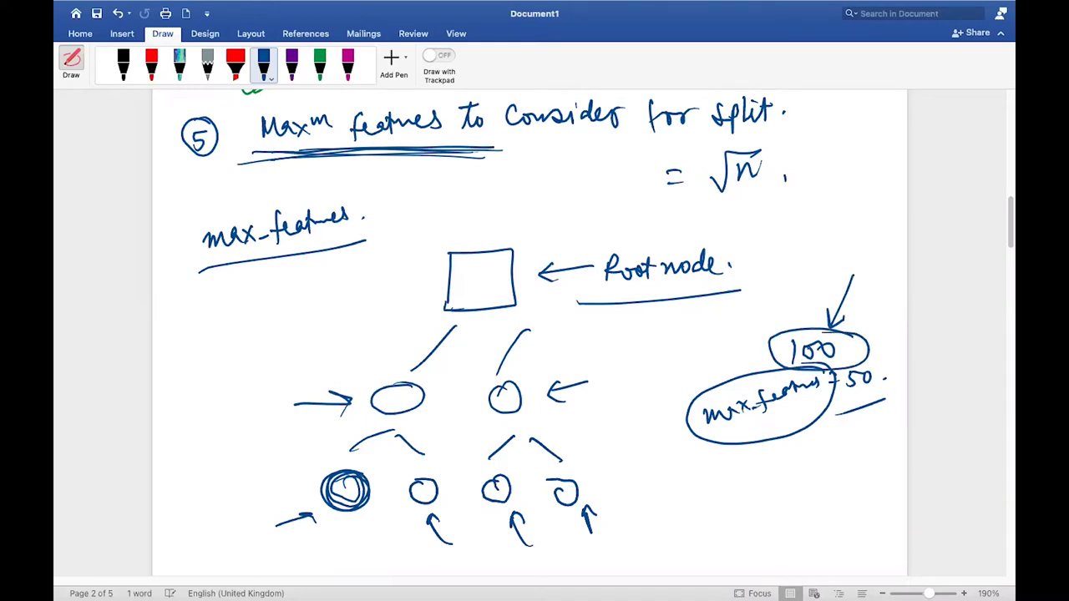
mouse_move(791, 415)
left_mouse_down()
mouse_move(802, 453)
mouse_move(859, 418)
mouse_move(866, 425)
left_mouse_up()
Circle the 50, write and circle alternatives 20 and 10, and add arrows to 100.
mouse_move(724, 342)
left_mouse_down()
mouse_move(746, 361)
mouse_move(771, 340)
left_mouse_up()
mouse_move(852, 365)
left_mouse_down()
mouse_move(895, 372)
mouse_move(853, 366)
left_mouse_up()
mouse_move(850, 455)
left_mouse_down()
mouse_move(865, 465)
mouse_move(875, 455)
mouse_move(856, 501)
left_mouse_up()
left_click_drag(872, 488, 871, 490)
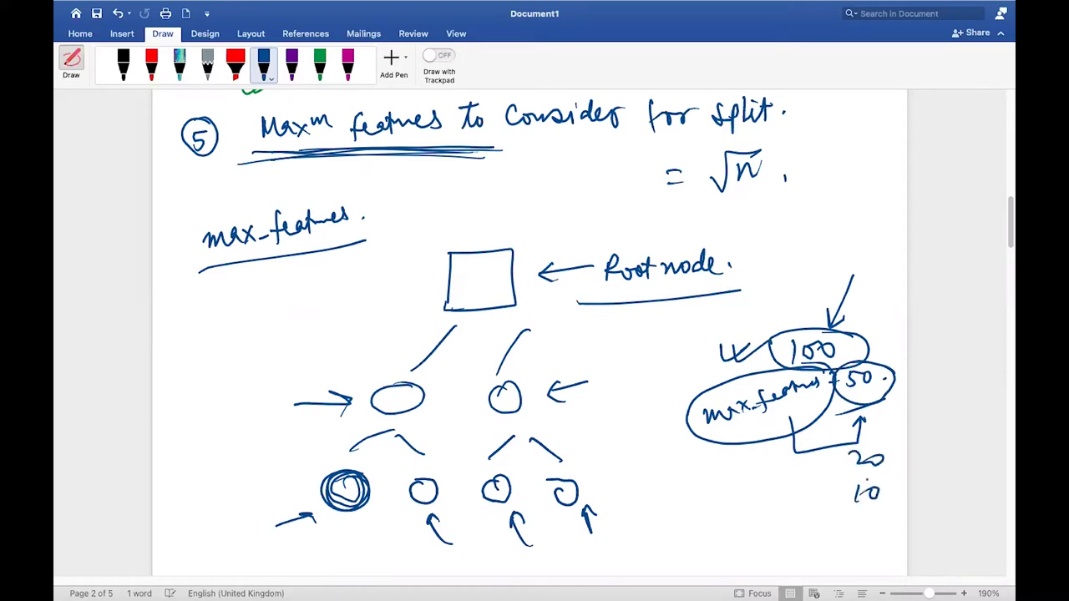
mouse_move(885, 448)
left_mouse_down()
mouse_move(888, 479)
mouse_move(864, 443)
mouse_move(857, 473)
left_mouse_up()
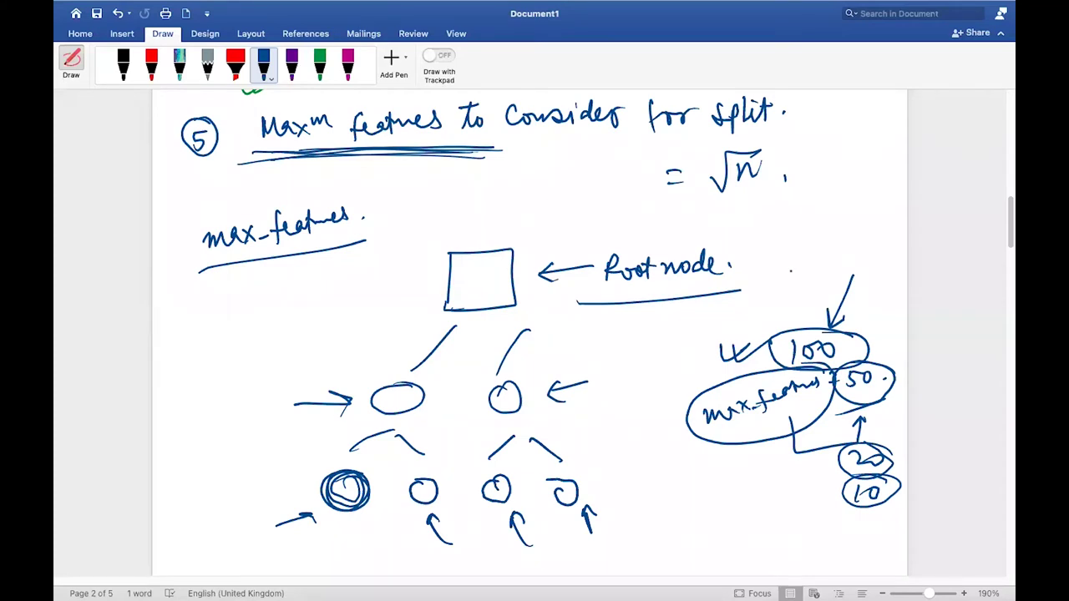
left_click_drag(785, 267, 794, 311)
On a blank stretch further down, write the number 1,00,000 at the top right.
scroll(257, 379, "down", 10)
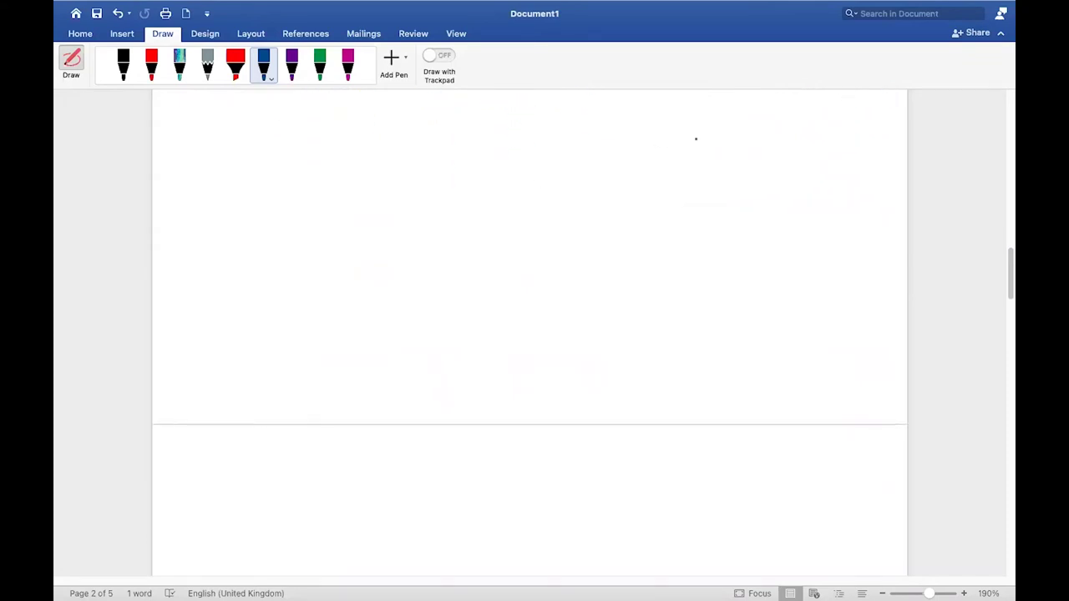
mouse_move(698, 135)
left_mouse_down()
mouse_move(701, 156)
mouse_move(766, 156)
left_mouse_up()
left_click_drag(785, 132, 847, 121)
Box the 1,00,000, draw an arrow down from it, and circle the 1000.
mouse_move(765, 112)
left_mouse_down()
mouse_move(827, 175)
mouse_move(836, 106)
left_mouse_up()
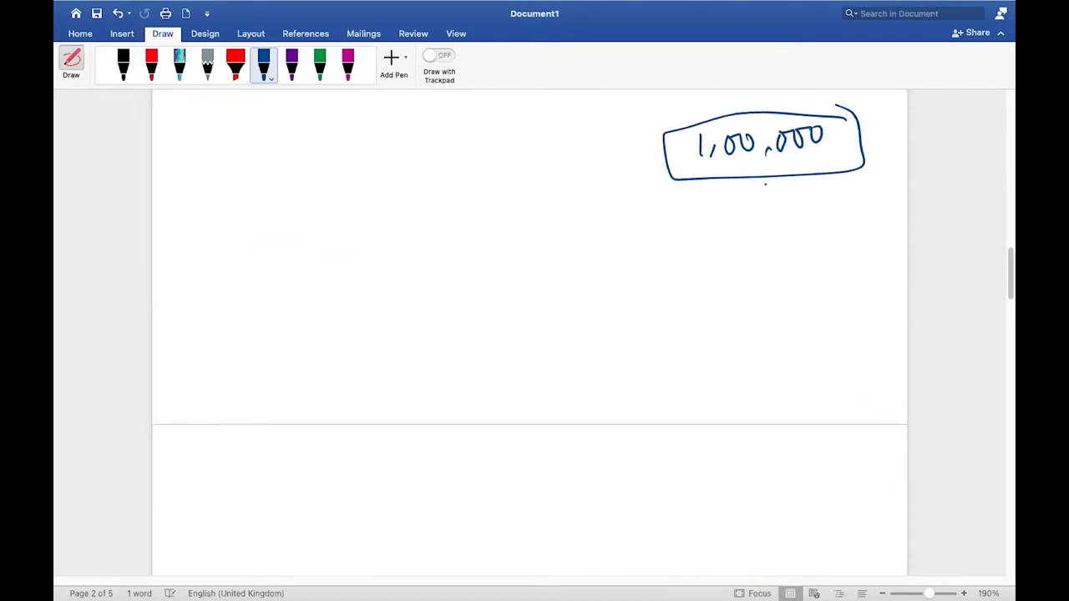
left_click_drag(751, 184, 738, 224)
mouse_move(737, 209)
left_mouse_down()
mouse_move(751, 220)
mouse_move(709, 260)
mouse_move(732, 240)
mouse_move(770, 235)
mouse_move(710, 283)
mouse_move(751, 224)
left_mouse_up()
left_click_drag(585, 157, 587, 181)
mouse_move(589, 164)
left_mouse_down()
mouse_move(615, 171)
mouse_move(644, 141)
left_mouse_up()
Add ticks beside 1,00,000, box the 1000 ellipse, and write max_money to its left.
left_click_drag(603, 179, 673, 141)
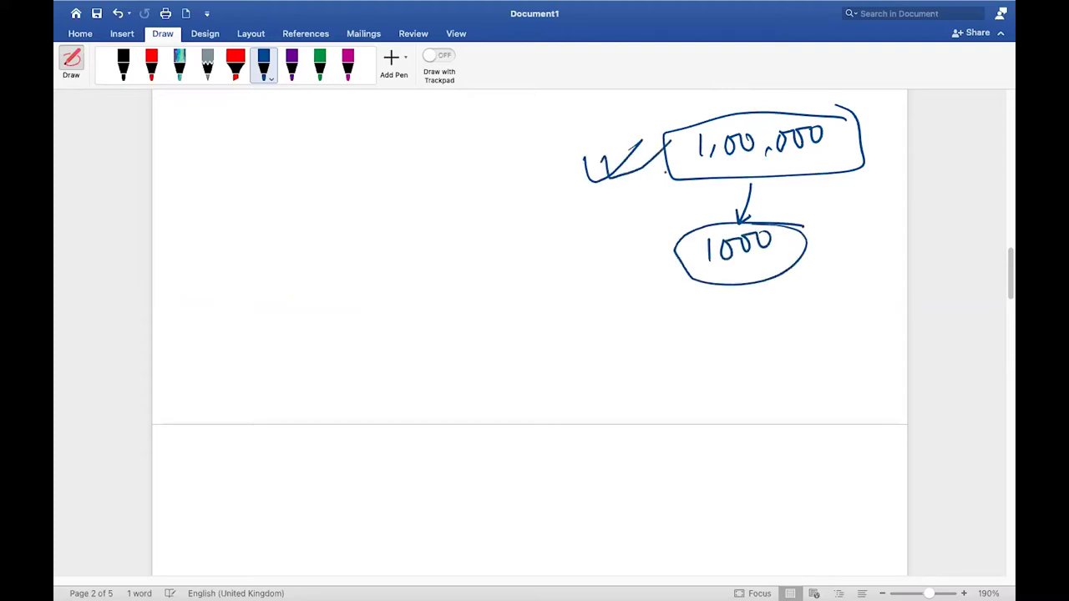
mouse_move(596, 159)
left_mouse_down()
mouse_move(605, 186)
mouse_move(654, 149)
left_mouse_up()
mouse_move(595, 167)
left_mouse_down()
mouse_move(618, 189)
mouse_move(665, 152)
left_mouse_up()
mouse_move(834, 112)
left_mouse_down()
mouse_move(862, 117)
mouse_move(869, 149)
mouse_move(894, 137)
left_mouse_up()
mouse_move(852, 215)
left_mouse_down()
mouse_move(655, 299)
mouse_move(853, 203)
left_mouse_up()
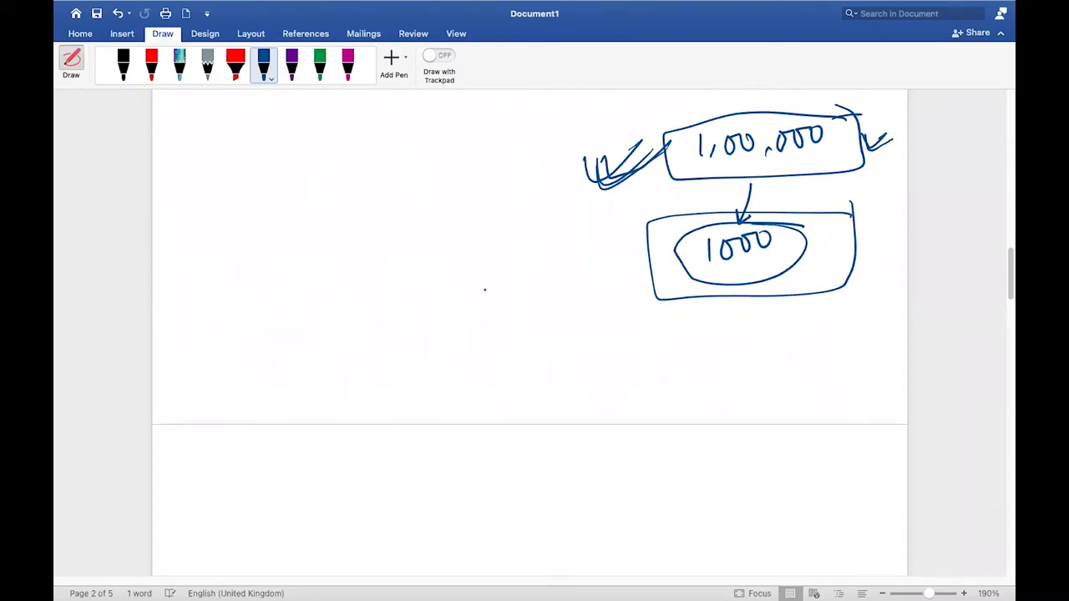
left_click_drag(470, 309, 649, 242)
left_click_drag(749, 288, 795, 269)
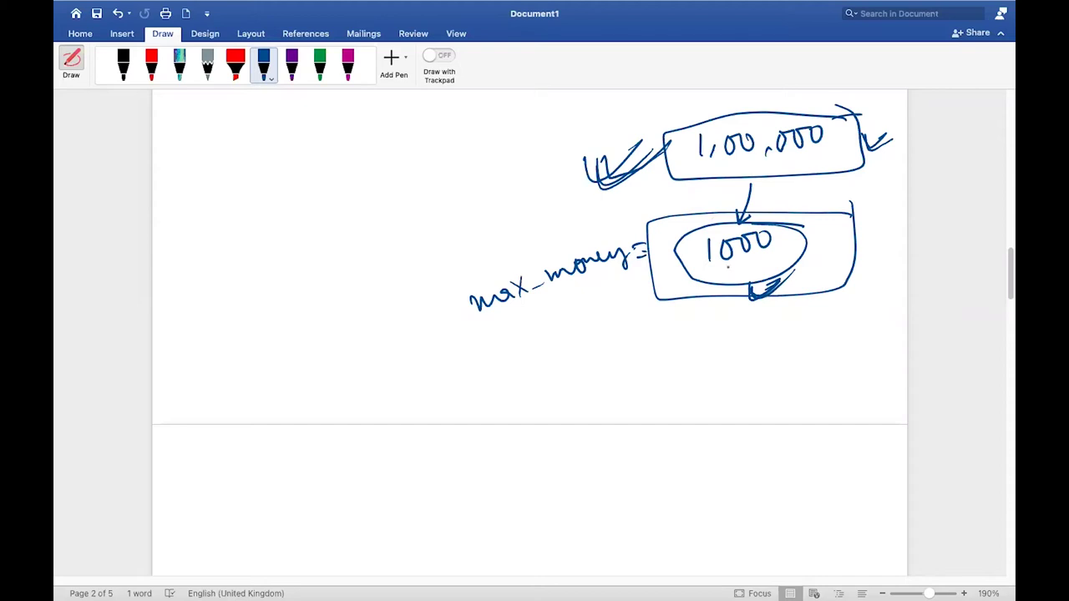
Add a tick below the 1000 box and draw an empty box beneath it.
mouse_move(755, 323)
left_mouse_down()
mouse_move(778, 333)
mouse_move(807, 311)
left_mouse_up()
mouse_move(690, 319)
left_mouse_down()
mouse_move(660, 320)
mouse_move(720, 369)
mouse_move(649, 322)
left_mouse_up()
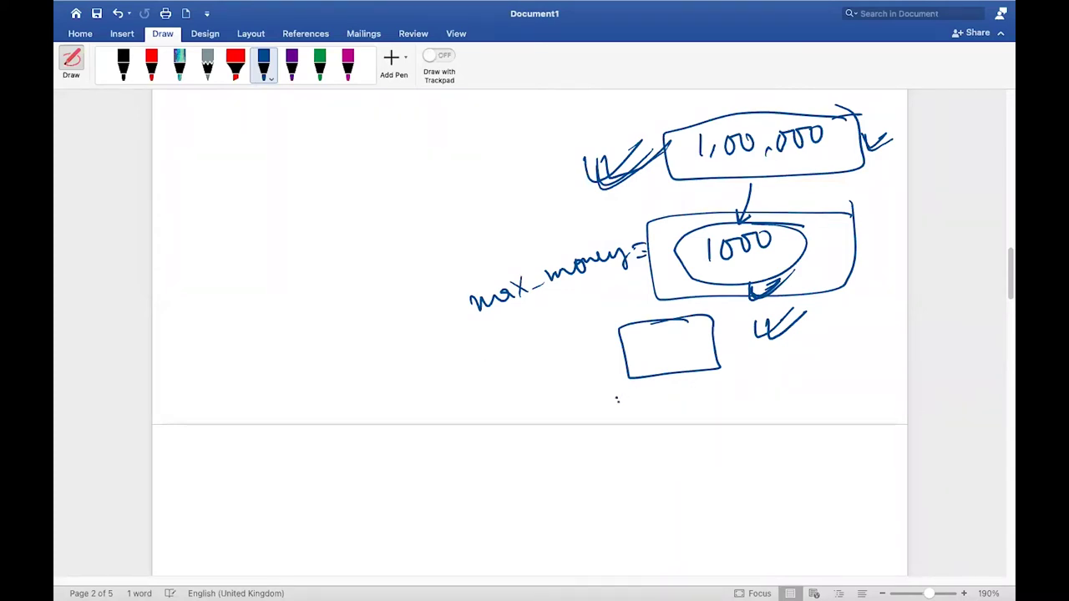
Write a boxed 'feature Importance' label below with an arrow, and tick right of 1000.
mouse_move(617, 396)
left_mouse_down()
mouse_move(617, 406)
mouse_move(657, 392)
mouse_move(690, 402)
mouse_move(715, 387)
mouse_move(713, 406)
mouse_move(832, 386)
left_mouse_up()
mouse_move(830, 371)
left_mouse_down()
mouse_move(857, 369)
mouse_move(583, 400)
mouse_move(698, 428)
mouse_move(868, 409)
mouse_move(860, 376)
left_mouse_up()
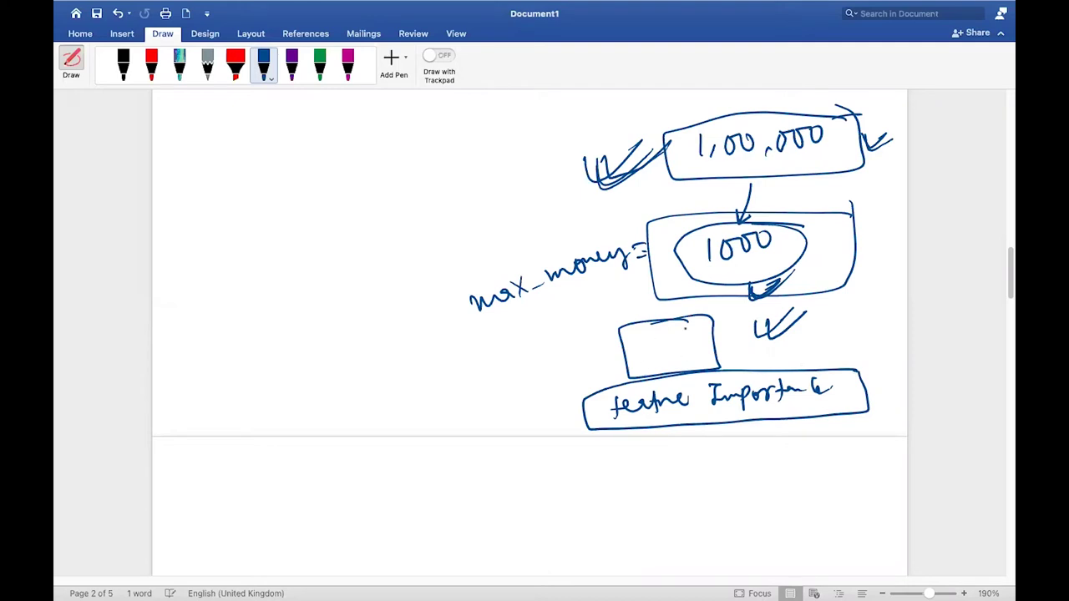
mouse_move(548, 383)
left_mouse_down()
mouse_move(559, 373)
mouse_move(595, 389)
left_mouse_up()
left_click_drag(817, 254, 845, 273)
left_click_drag(845, 267, 902, 225)
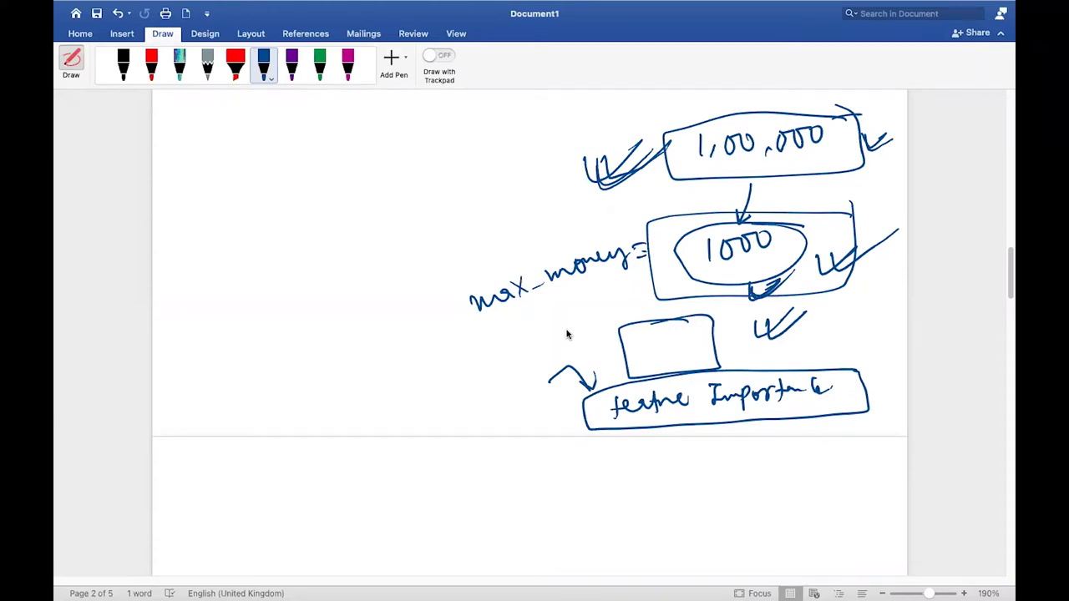
Label the max_features root-node square 100 and scribble out the stray 100 above it.
scroll(566, 334, "up", 10)
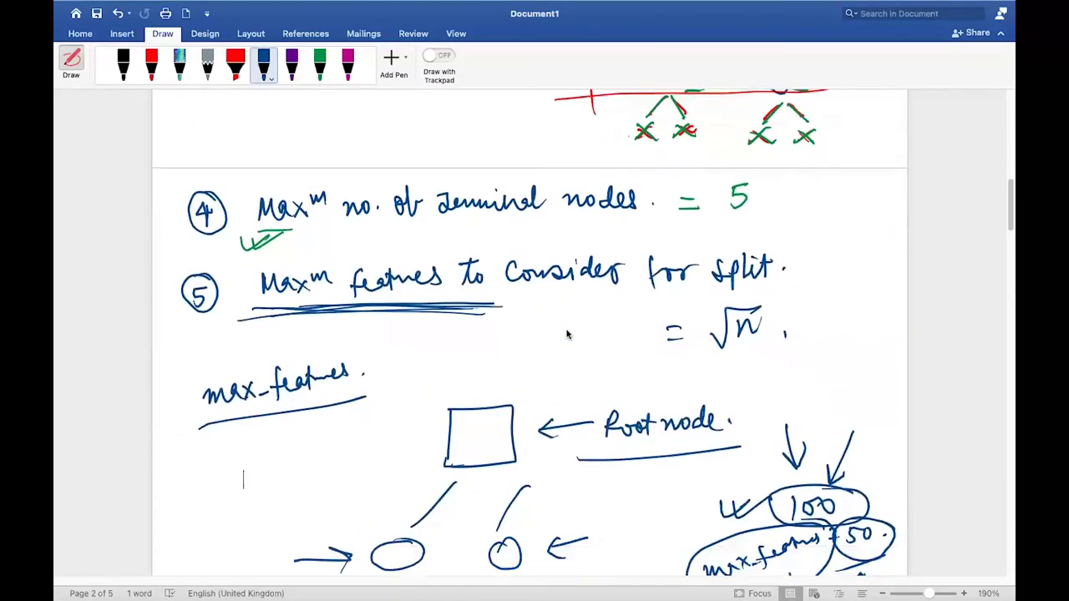
left_click_drag(474, 274, 472, 294)
left_click_drag(487, 275, 498, 276)
left_click_drag(466, 326, 464, 344)
left_click_drag(479, 328, 491, 328)
left_click_drag(453, 298, 518, 268)
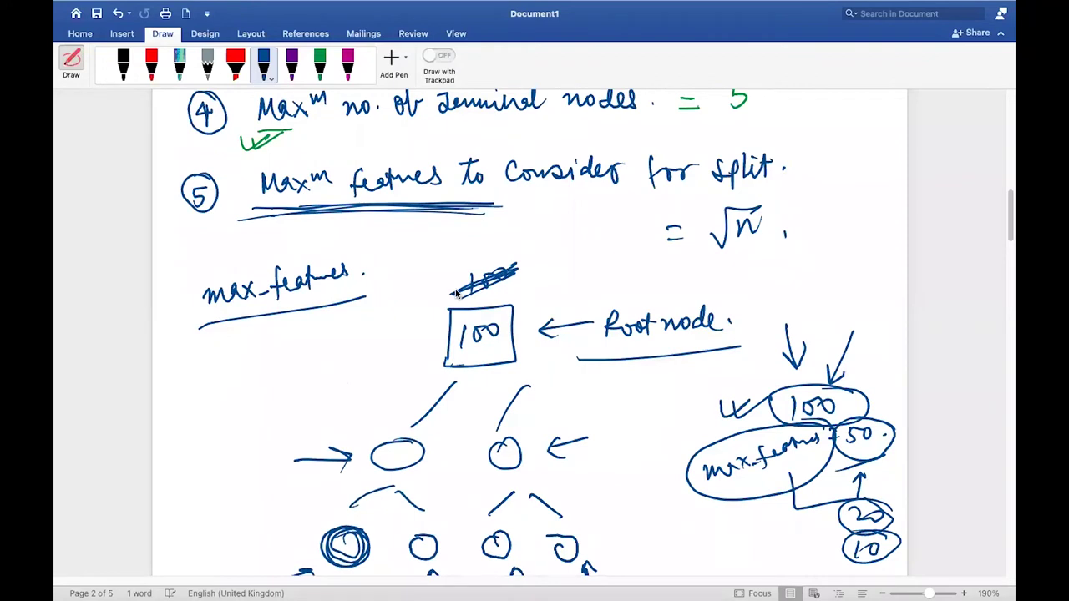
scroll(446, 283, "down", 5)
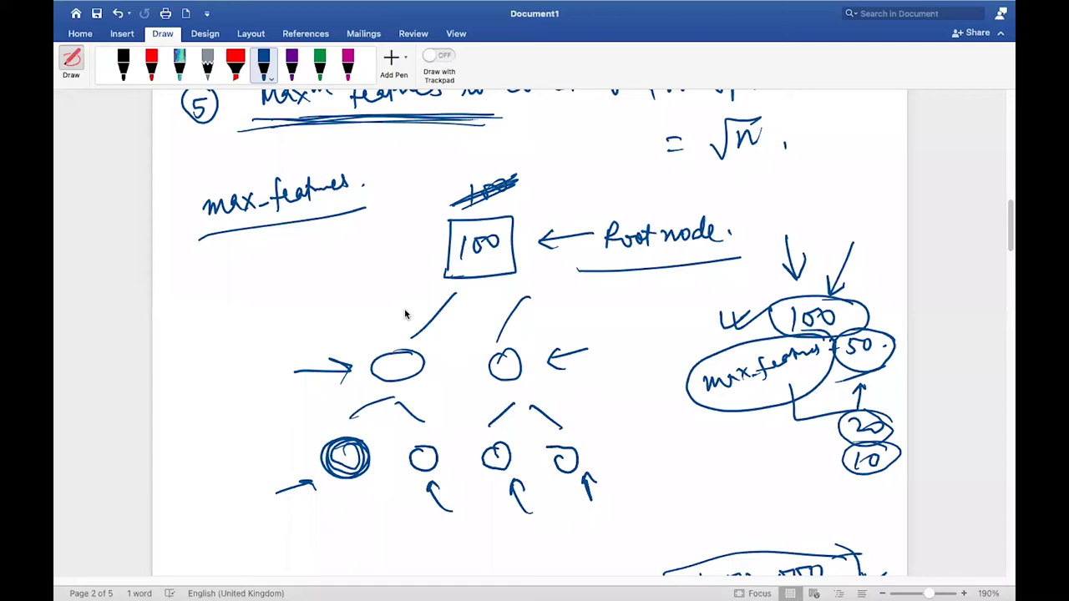
Circle the n in √n and Maxᵐ in item 5, then draw arrows at the child nodes.
scroll(405, 315, "up", 5)
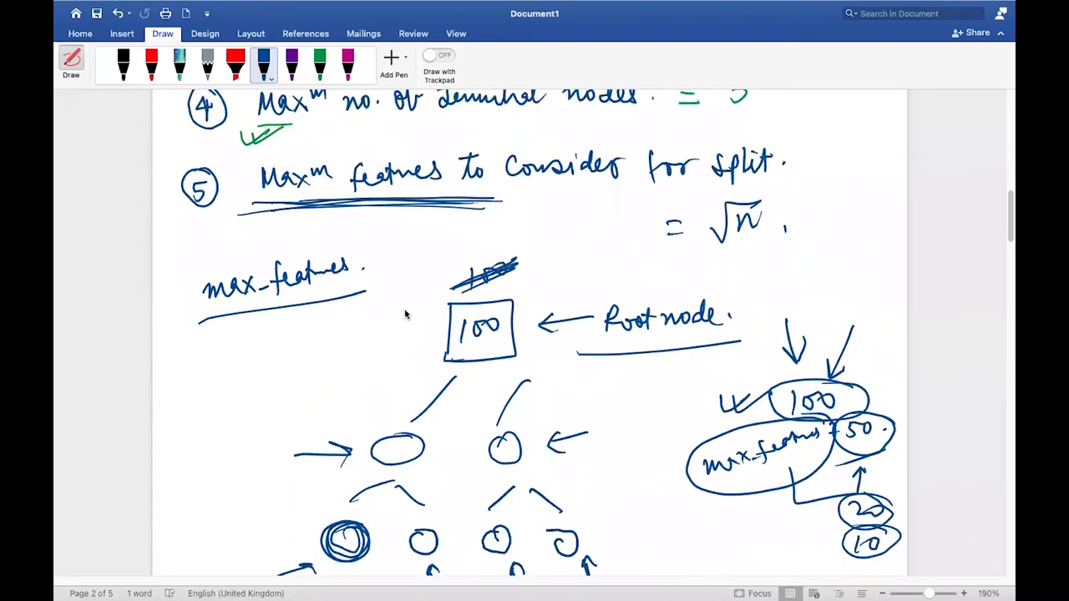
mouse_move(755, 216)
left_mouse_down()
mouse_move(746, 250)
mouse_move(762, 209)
left_mouse_up()
mouse_move(339, 160)
left_mouse_down()
mouse_move(249, 172)
mouse_move(348, 172)
mouse_move(337, 147)
left_mouse_up()
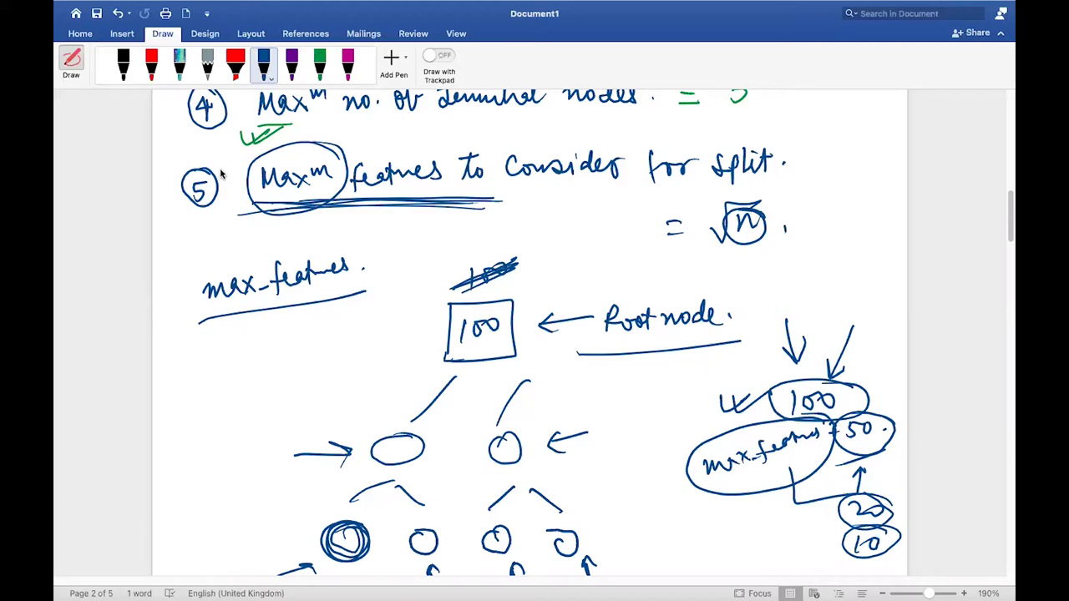
mouse_move(456, 435)
left_mouse_down()
mouse_move(433, 447)
mouse_move(443, 450)
left_mouse_up()
mouse_move(458, 532)
left_mouse_down()
mouse_move(436, 546)
mouse_move(451, 549)
left_mouse_up()
Draw a rectangle around the double-circled leftmost leaf and an arrow pointing at it.
scroll(439, 468, "down", 5)
scroll(439, 466, "down", 2)
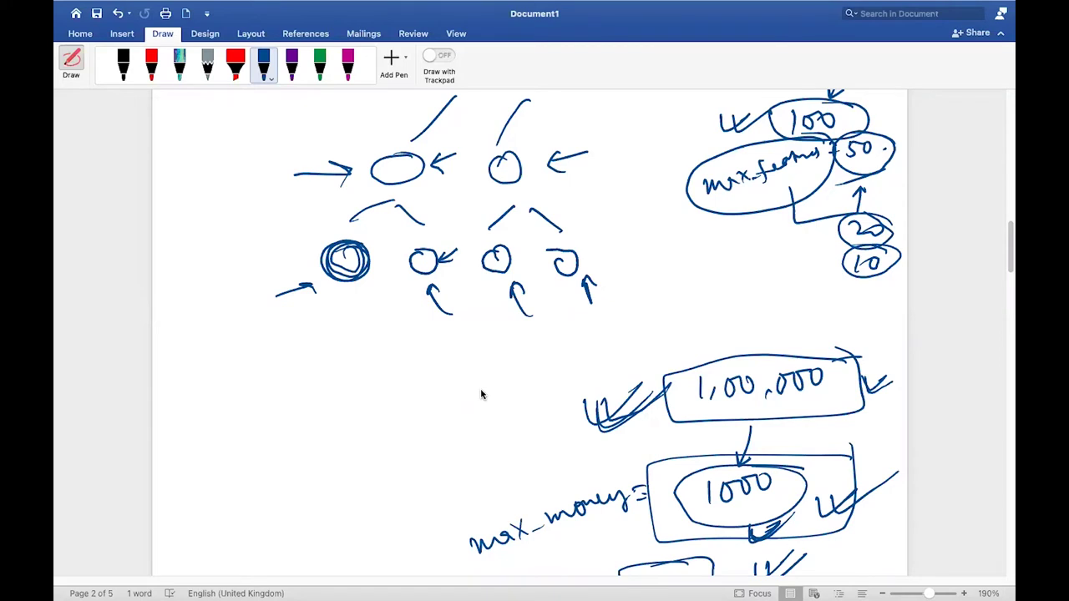
mouse_move(382, 232)
left_mouse_down()
mouse_move(314, 299)
mouse_move(384, 224)
left_mouse_up()
mouse_move(236, 281)
left_mouse_down()
mouse_move(294, 258)
mouse_move(284, 268)
left_mouse_up()
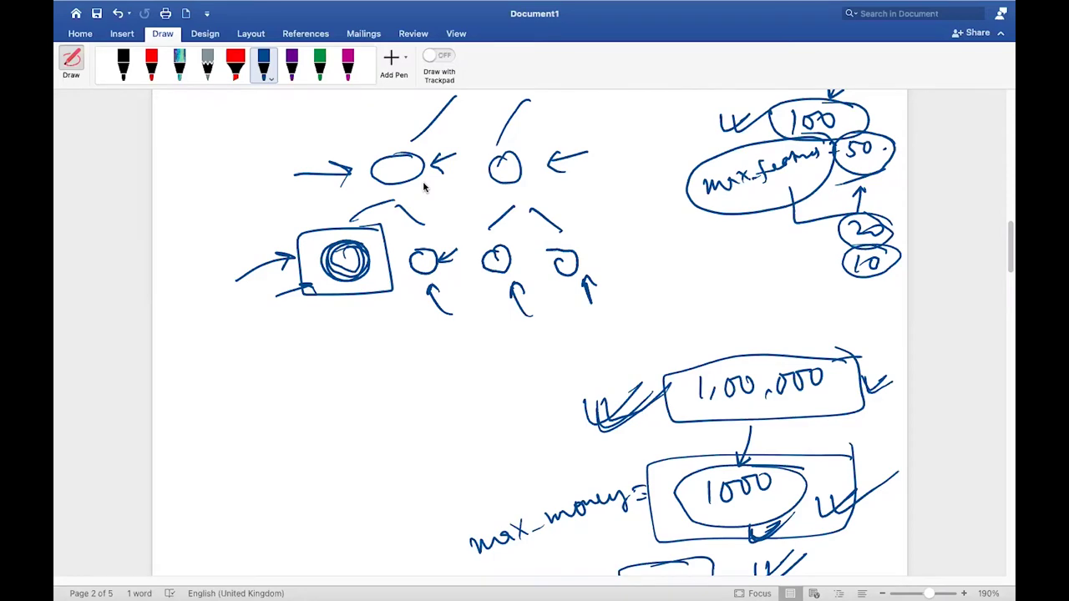
Ink a ruled table grid with a header row and six column dividers on blank page 3.
scroll(424, 188, "down", 10)
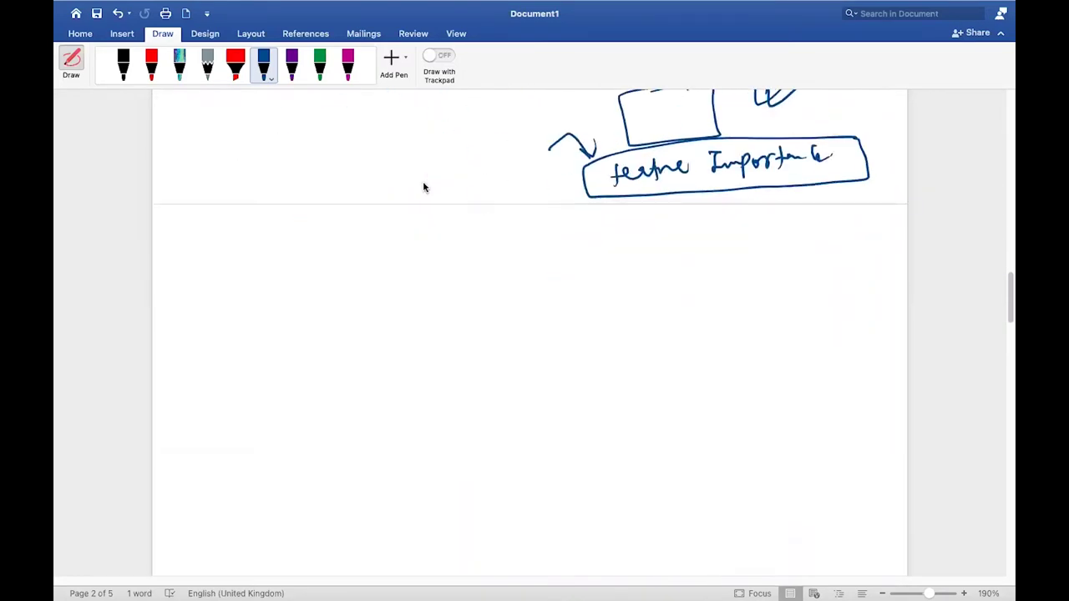
left_click_drag(264, 118, 263, 249)
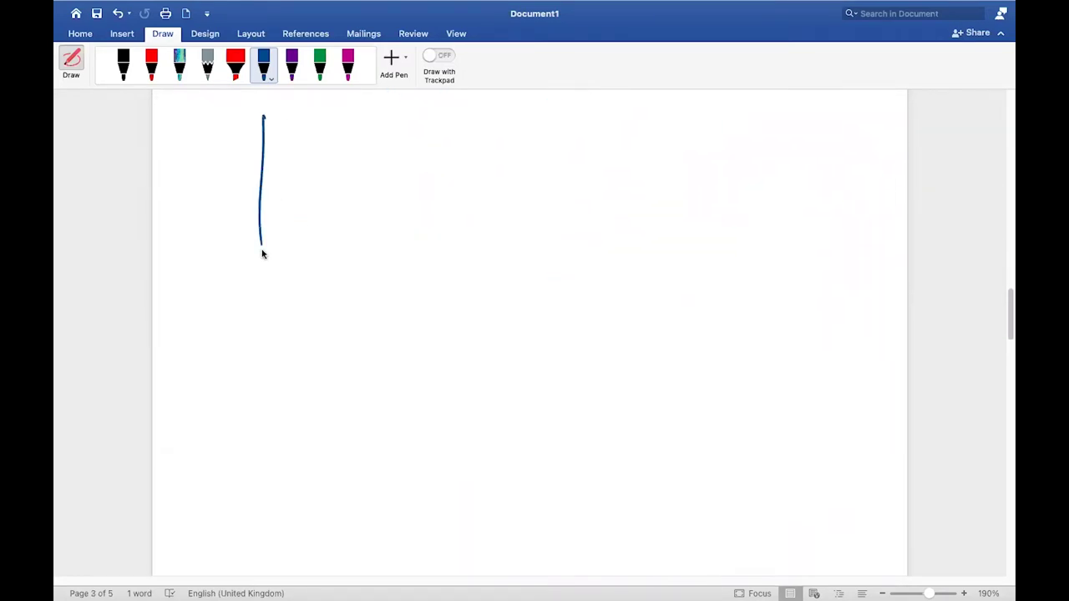
mouse_move(256, 118)
left_mouse_down()
mouse_move(741, 113)
mouse_move(744, 245)
mouse_move(245, 240)
left_mouse_up()
left_click_drag(258, 153, 442, 144)
left_click_drag(560, 146, 785, 134)
left_click_drag(324, 110, 319, 249)
left_click_drag(392, 104, 398, 246)
left_click_drag(463, 107, 464, 256)
left_click_drag(538, 105, 535, 284)
left_click_drag(600, 111, 597, 285)
left_click_drag(675, 108, 677, 269)
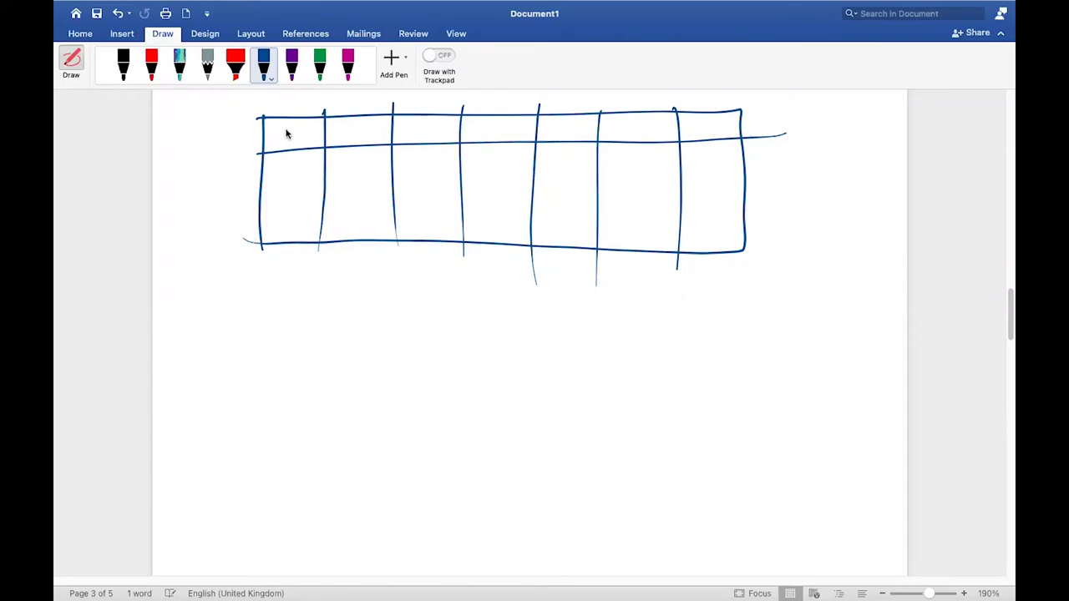
Write the headers Feat, Clm. and Height, circling Clm. with a down arrow beneath it.
mouse_move(281, 125)
left_mouse_down()
mouse_move(282, 145)
mouse_move(318, 127)
mouse_move(339, 140)
left_mouse_up()
mouse_move(351, 122)
left_mouse_down()
mouse_move(364, 140)
mouse_move(377, 136)
left_mouse_up()
left_click(385, 131)
left_click(410, 122)
mouse_move(410, 124)
left_mouse_down()
mouse_move(424, 135)
mouse_move(456, 127)
left_mouse_up()
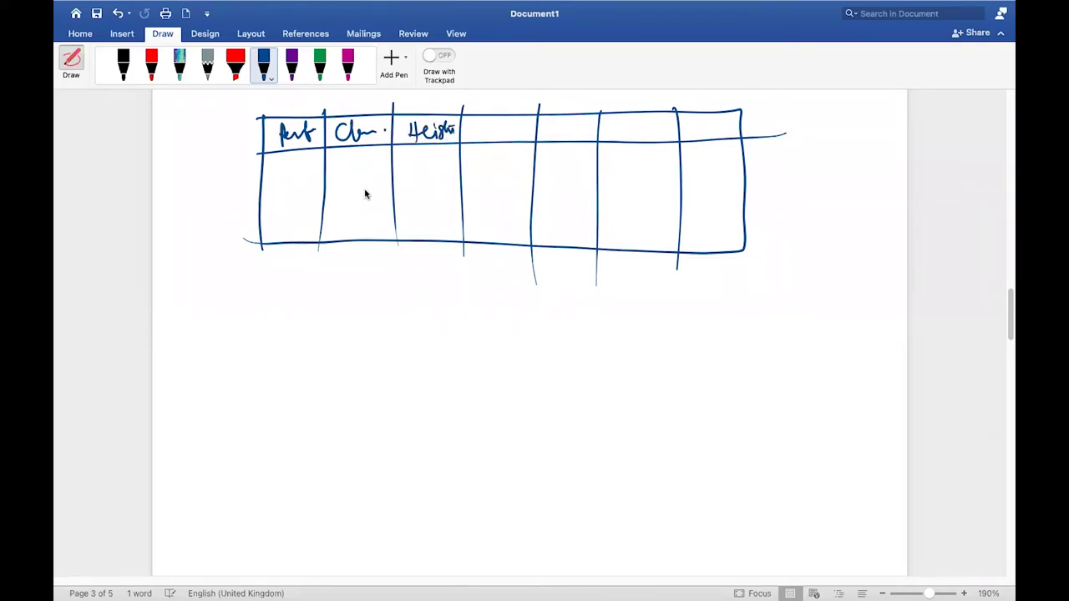
left_click_drag(358, 161, 357, 219)
mouse_move(350, 201)
left_mouse_down()
mouse_move(358, 219)
mouse_move(368, 201)
left_mouse_up()
mouse_move(385, 114)
left_mouse_down()
mouse_move(352, 160)
mouse_move(382, 144)
left_mouse_up()
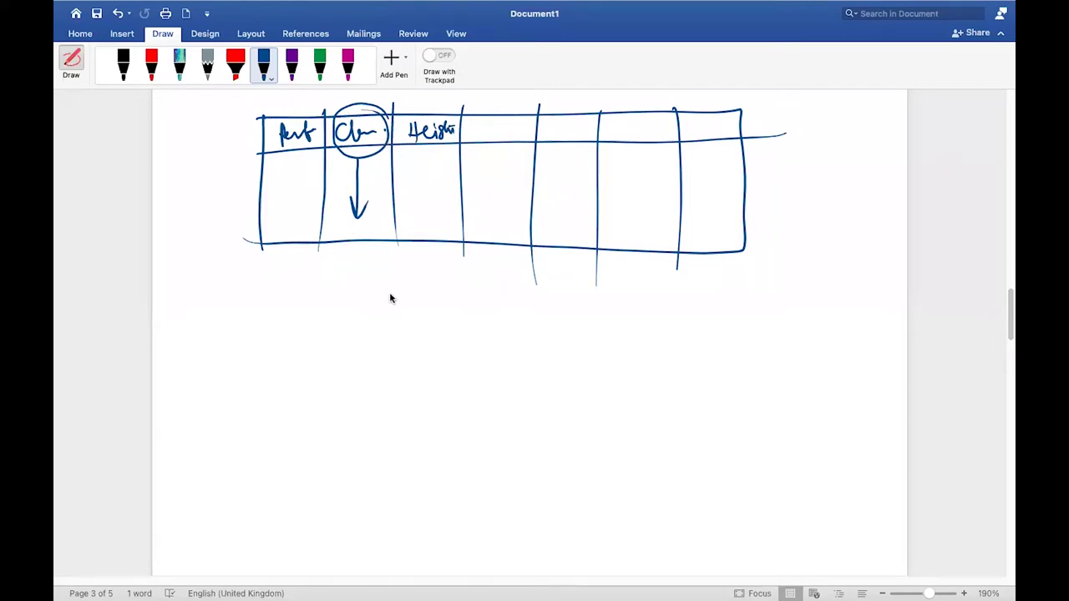
Draw a root box labelled 20 branching into left and right child boxes.
mouse_move(491, 311)
left_mouse_down()
mouse_move(437, 319)
mouse_move(531, 334)
left_mouse_up()
left_click_drag(465, 333, 489, 335)
left_click_drag(474, 384, 391, 428)
left_click_drag(497, 391, 552, 419)
left_click_drag(408, 452, 404, 507)
mouse_move(592, 437)
left_mouse_down()
mouse_move(536, 491)
mouse_move(614, 472)
left_mouse_up()
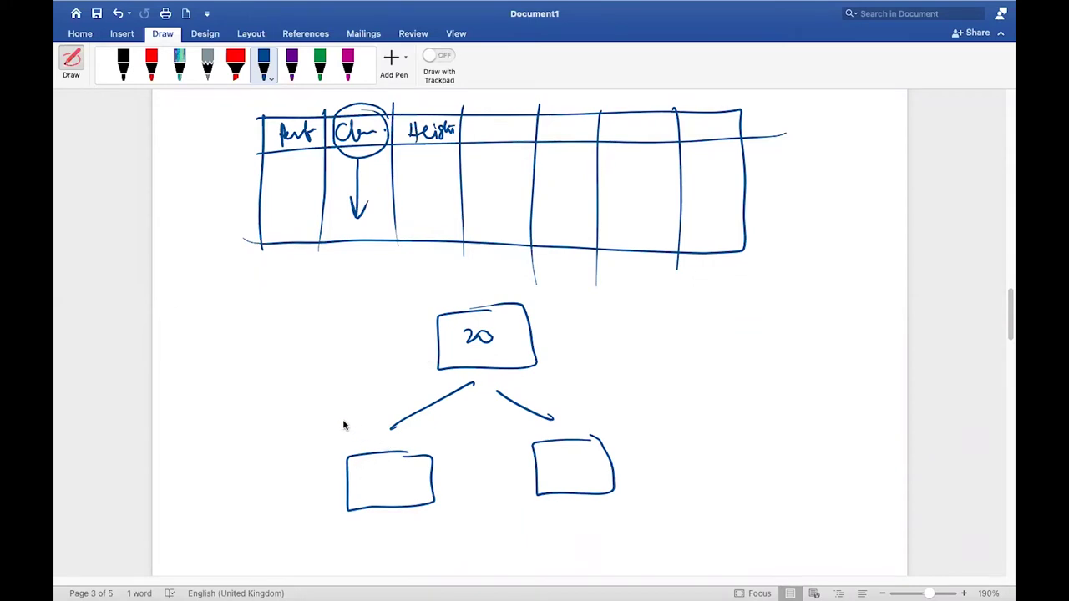
Label the branches 1X and X and write 8 below the left child box.
left_click_drag(382, 385, 381, 405)
left_click_drag(390, 385, 406, 401)
left_click_drag(406, 381, 393, 403)
mouse_move(562, 382)
left_mouse_down()
mouse_move(551, 402)
mouse_move(564, 401)
left_mouse_up()
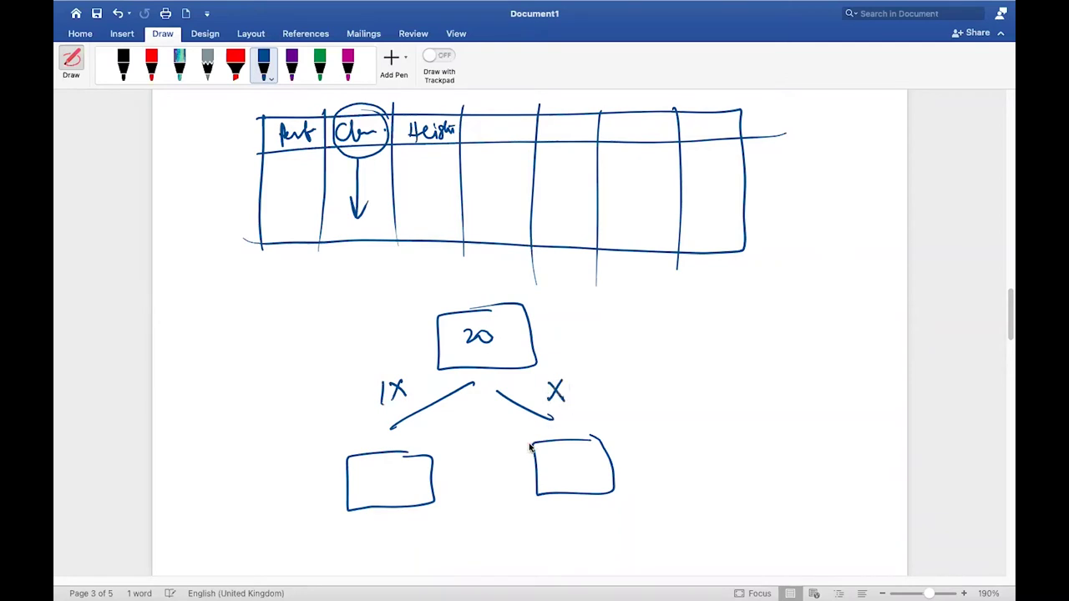
left_click_drag(387, 527, 384, 527)
Fill the left child box with two rows of plus signs.
left_click_drag(357, 474, 368, 472)
left_click_drag(362, 465, 364, 483)
left_click_drag(371, 473, 383, 471)
mouse_move(378, 462)
left_mouse_down()
mouse_move(378, 482)
mouse_move(408, 468)
left_mouse_up()
mouse_move(401, 460)
left_mouse_down()
mouse_move(401, 480)
mouse_move(375, 493)
left_mouse_up()
mouse_move(369, 488)
left_mouse_down()
mouse_move(370, 499)
mouse_move(382, 489)
left_mouse_up()
mouse_move(378, 485)
left_mouse_down()
mouse_move(378, 496)
mouse_move(393, 483)
left_mouse_up()
mouse_move(387, 477)
left_mouse_down()
mouse_move(389, 490)
mouse_move(406, 482)
left_mouse_up()
left_click_drag(401, 476, 400, 499)
Fill the right child box with rows of dashes and a few pluses.
left_click_drag(543, 459, 557, 457)
mouse_move(565, 455)
left_mouse_down()
mouse_move(598, 449)
mouse_move(554, 464)
left_mouse_up()
left_click_drag(563, 465, 575, 463)
mouse_move(583, 463)
left_mouse_down()
mouse_move(595, 462)
mouse_move(554, 477)
left_mouse_up()
left_click_drag(564, 479, 594, 478)
mouse_move(588, 472)
left_mouse_down()
mouse_move(588, 485)
mouse_move(608, 469)
left_mouse_up()
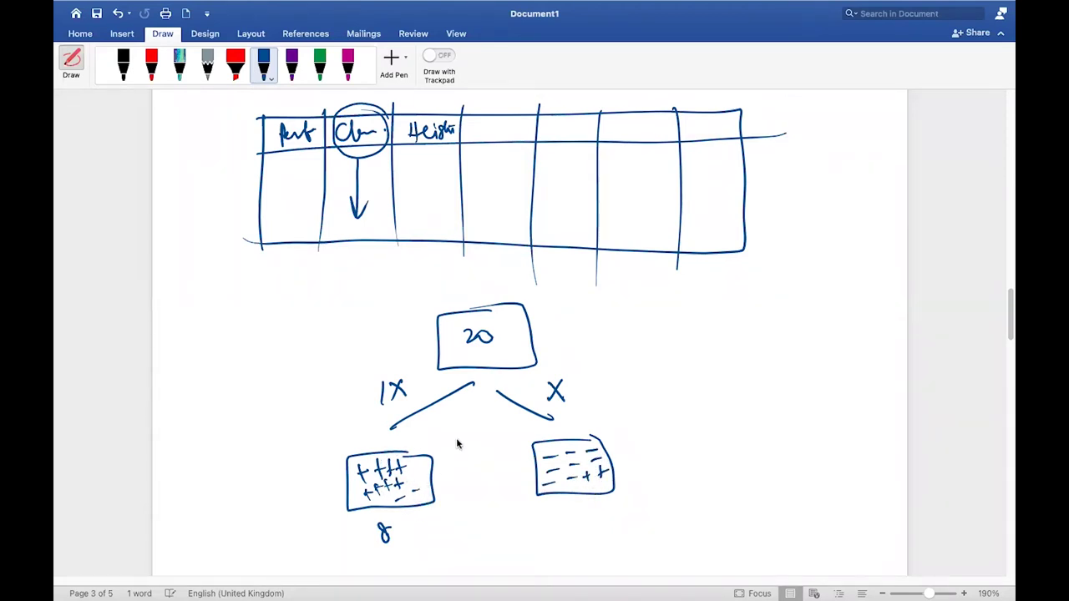
scroll(456, 441, "down", 2)
scroll(457, 444, "down", 1)
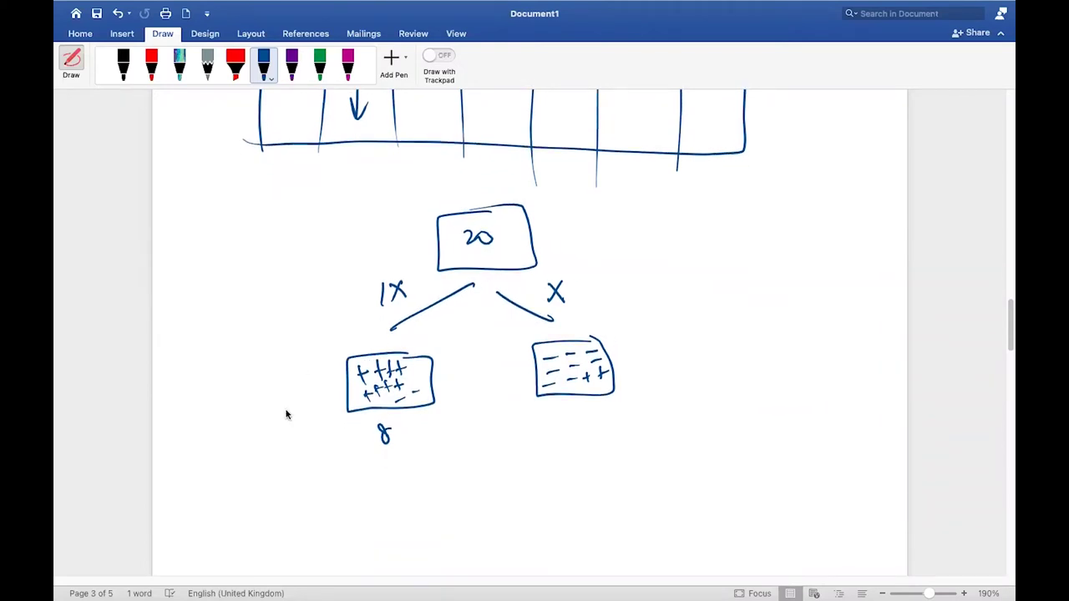
Draw two branches below the 8 and arrows pointing at the plus box.
mouse_move(362, 451)
left_mouse_down()
mouse_move(302, 497)
mouse_move(451, 498)
left_mouse_up()
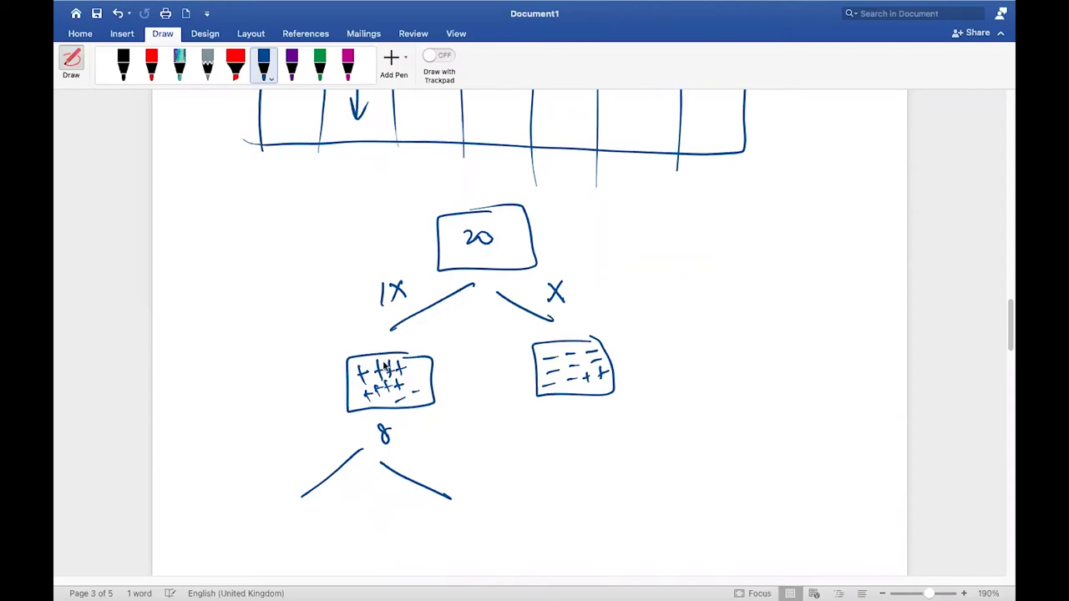
left_click_drag(308, 388, 308, 435)
left_click_drag(300, 413, 317, 412)
mouse_move(262, 358)
left_mouse_down()
mouse_move(325, 368)
mouse_move(306, 376)
left_mouse_up()
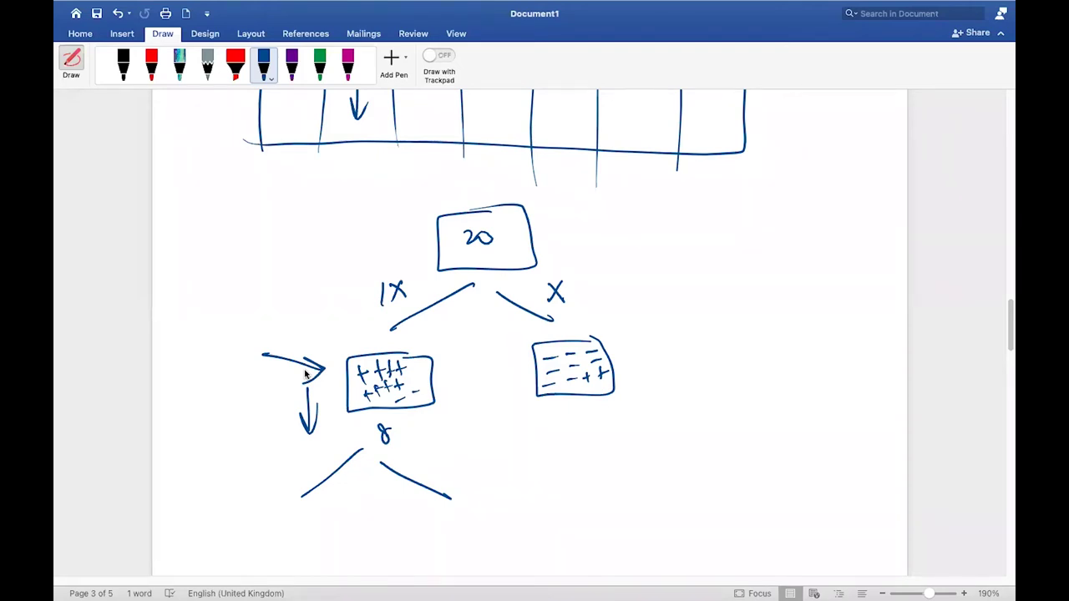
Circle a plus in the left box, add a rising line, and tick the Height and first headers.
scroll(306, 375, "up", 3)
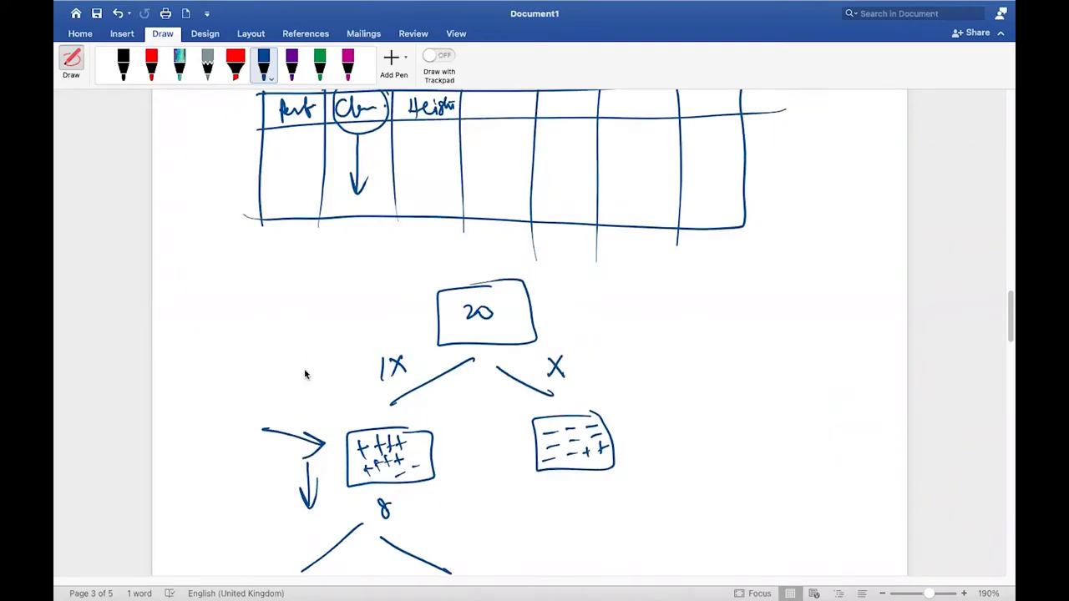
mouse_move(364, 440)
left_mouse_down()
mouse_move(361, 459)
mouse_move(367, 439)
left_mouse_up()
mouse_move(357, 403)
left_mouse_down()
mouse_move(373, 443)
mouse_move(386, 436)
mouse_move(377, 427)
left_mouse_up()
left_click_drag(431, 142, 464, 122)
left_click_drag(285, 147, 339, 126)
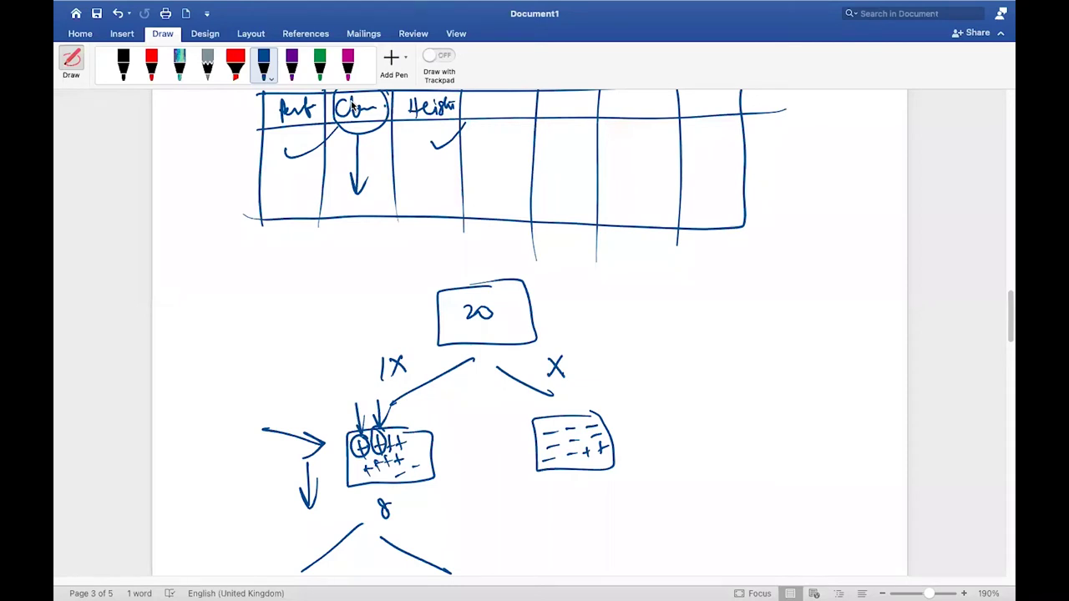
Write circled A and B split by a divider, with two branches and child nodes under A.
mouse_move(704, 331)
left_mouse_down()
mouse_move(712, 307)
mouse_move(723, 332)
left_mouse_up()
left_click_drag(708, 323, 719, 323)
left_click_drag(837, 293, 835, 320)
left_click_drag(772, 272, 756, 445)
left_click_drag(716, 297, 739, 324)
left_click_drag(855, 274, 867, 271)
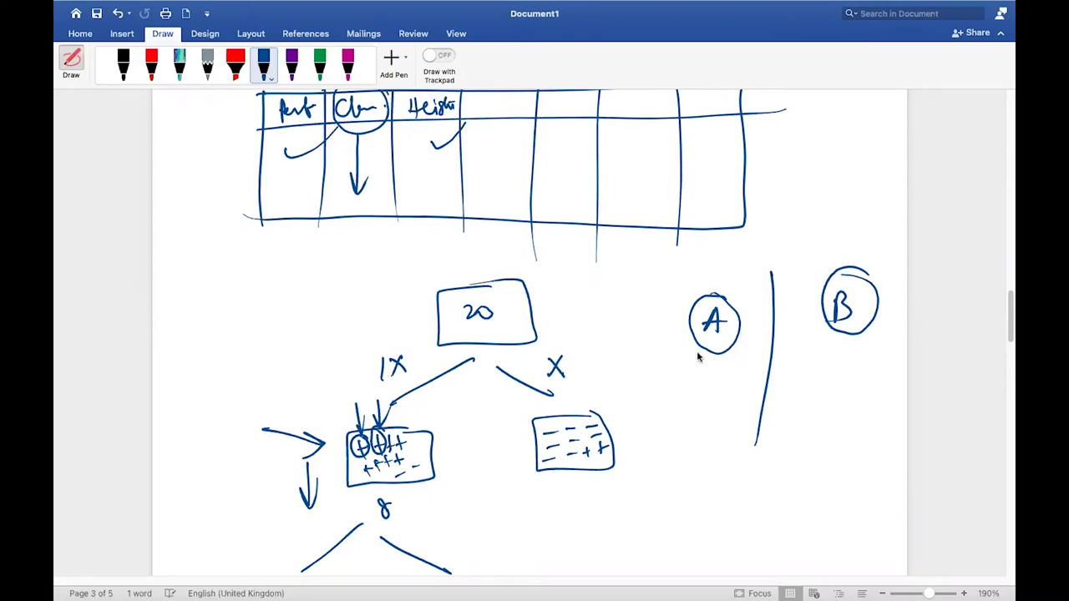
left_click_drag(650, 326, 677, 322)
mouse_move(700, 364)
left_mouse_down()
mouse_move(667, 398)
mouse_move(746, 395)
left_mouse_up()
mouse_move(673, 402)
left_mouse_down()
mouse_move(660, 441)
mouse_move(684, 414)
left_mouse_up()
left_click_drag(708, 377, 700, 505)
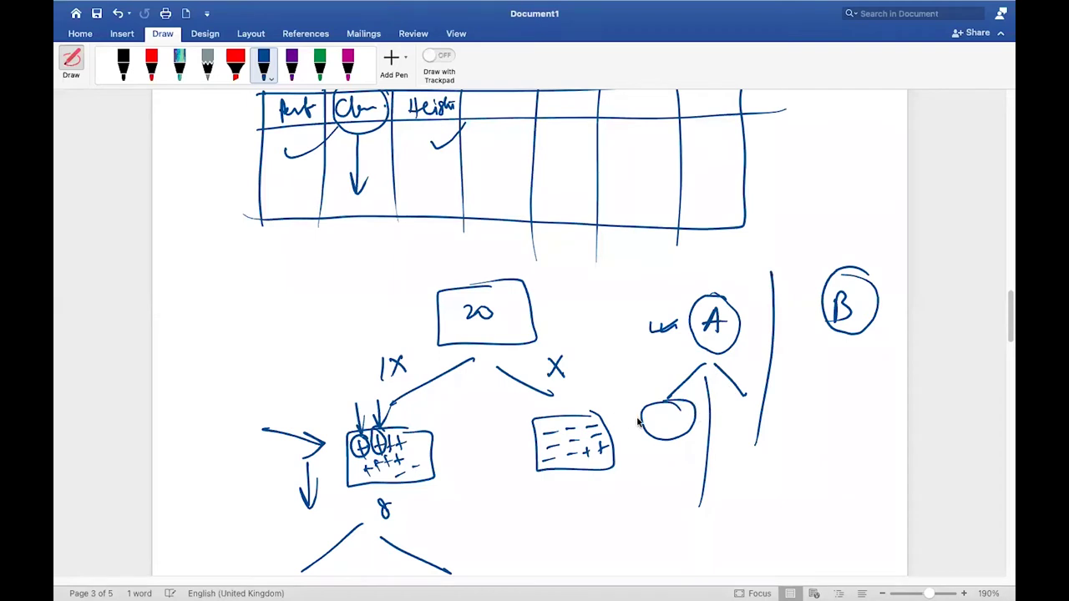
left_click_drag(749, 401, 736, 400)
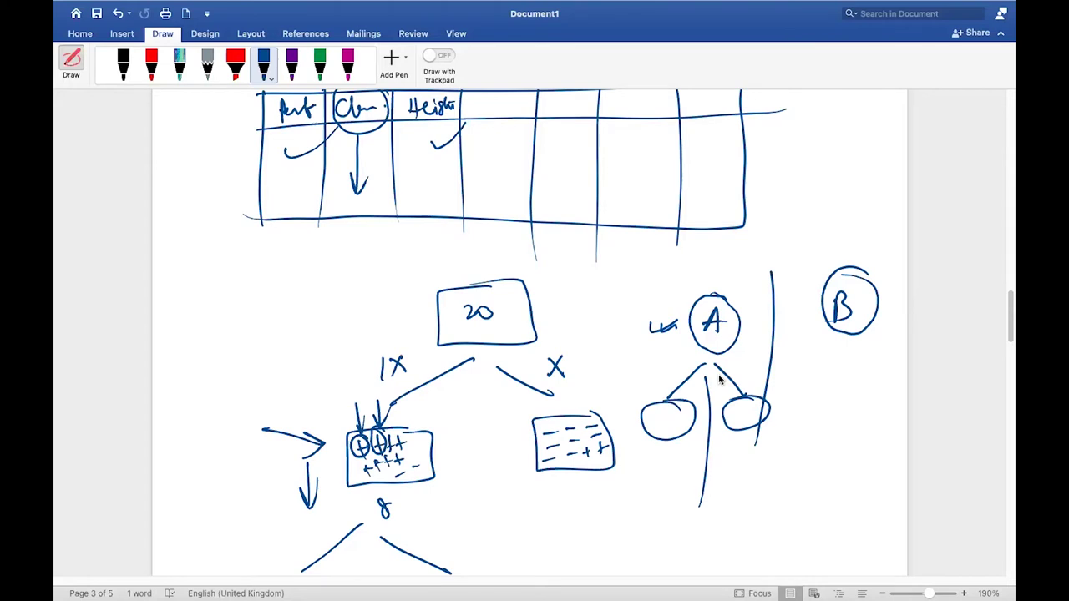
Add down arrows above the first headers, an arrow at circle A, and a circled 2e9.
scroll(720, 380, "up", 2)
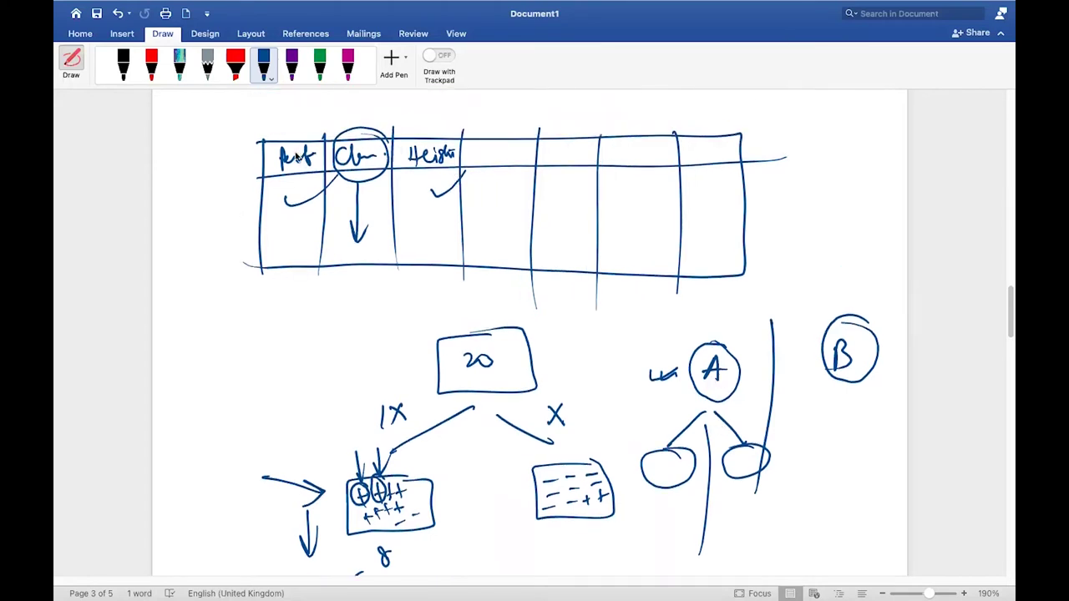
left_click(299, 106)
left_click_drag(300, 122, 298, 129)
mouse_move(426, 99)
left_mouse_down()
mouse_move(427, 124)
mouse_move(432, 109)
left_mouse_up()
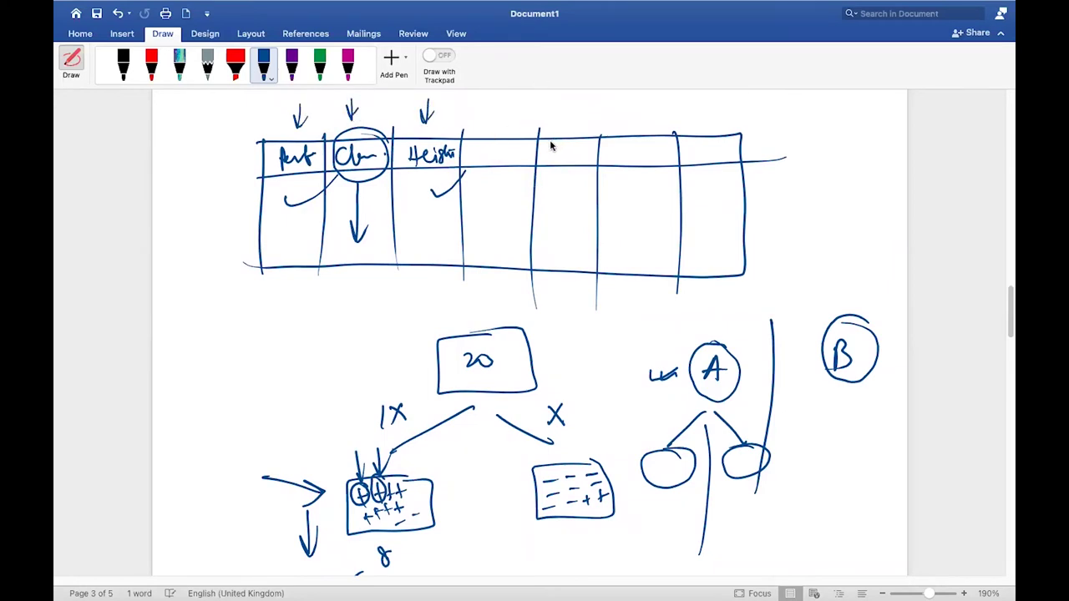
left_click_drag(748, 300, 725, 331)
left_click_drag(725, 318, 738, 326)
mouse_move(618, 433)
left_mouse_down()
mouse_move(628, 444)
mouse_move(652, 427)
mouse_move(613, 441)
left_mouse_up()
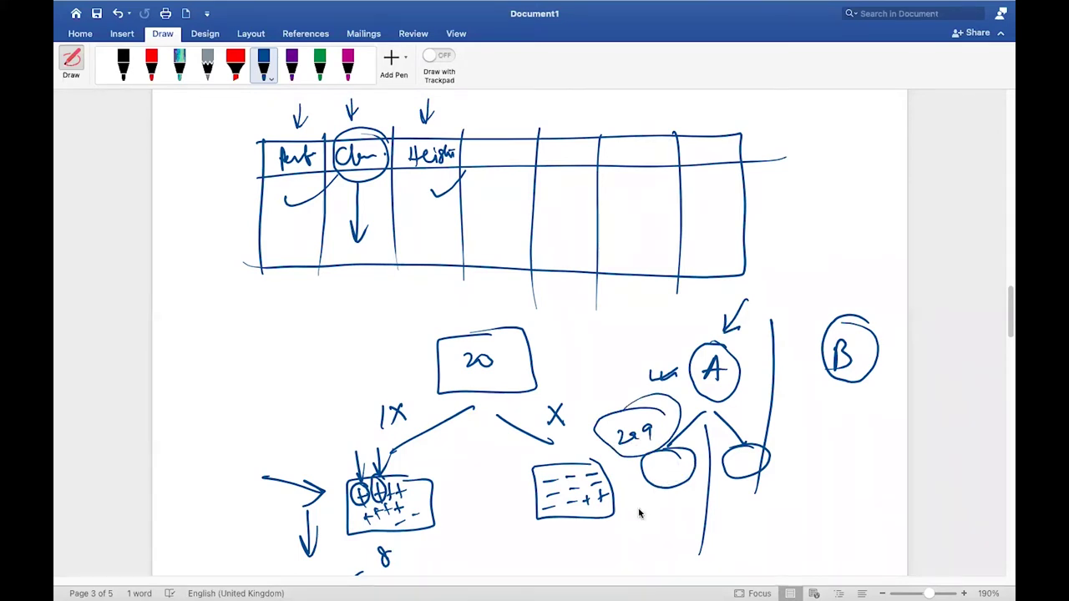
scroll(639, 514, "down", 5)
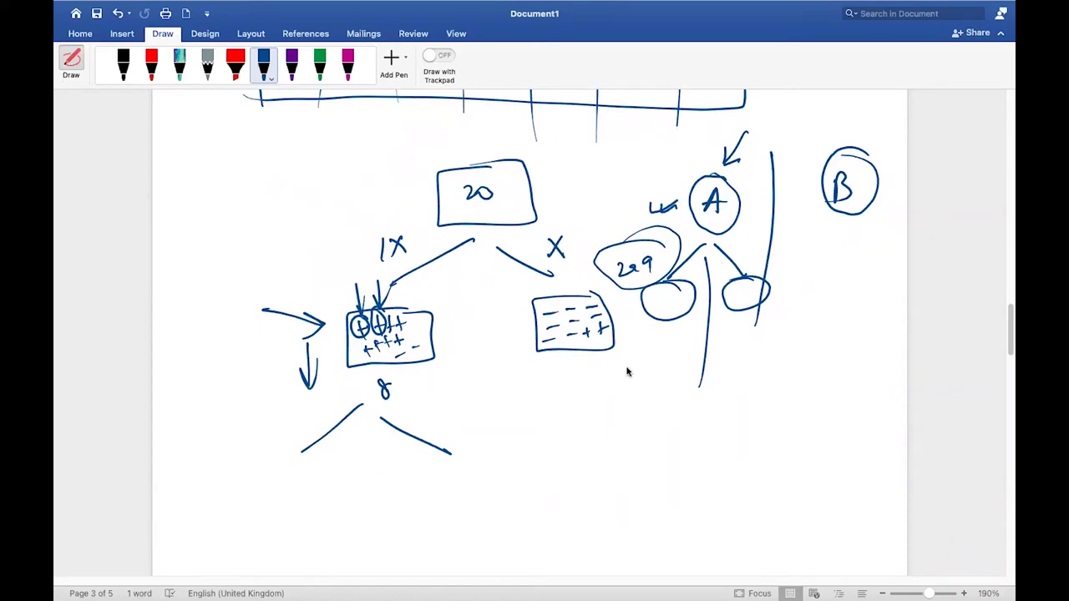
Write a circled 10 beneath the dashed right-hand box of the tree sketch.
mouse_move(557, 391)
left_mouse_down()
mouse_move(556, 412)
mouse_move(570, 392)
mouse_move(573, 437)
mouse_move(581, 376)
left_mouse_up()
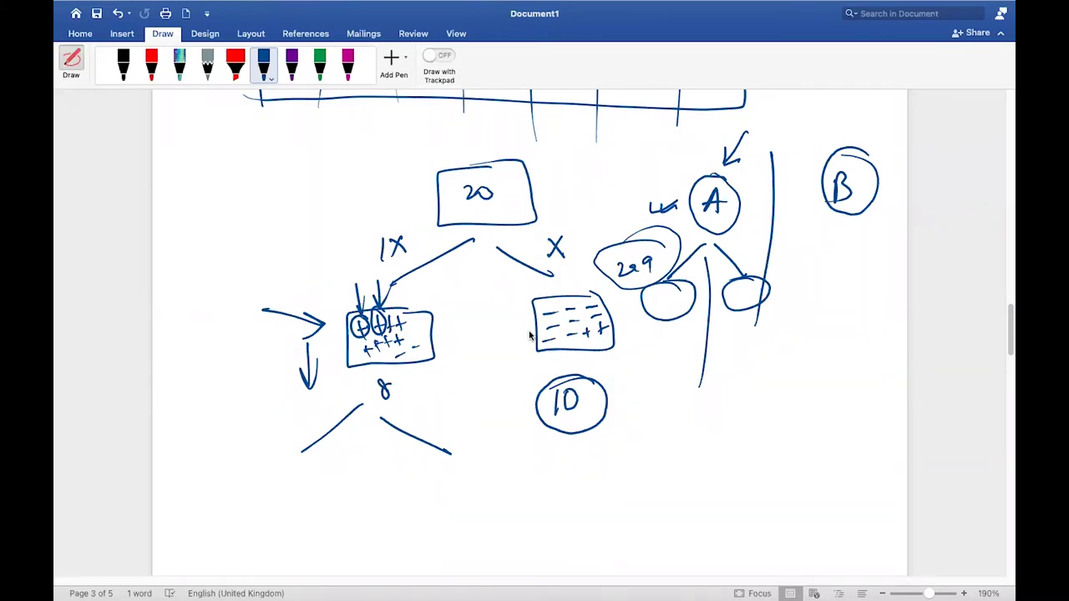
scroll(529, 335, "down", 6)
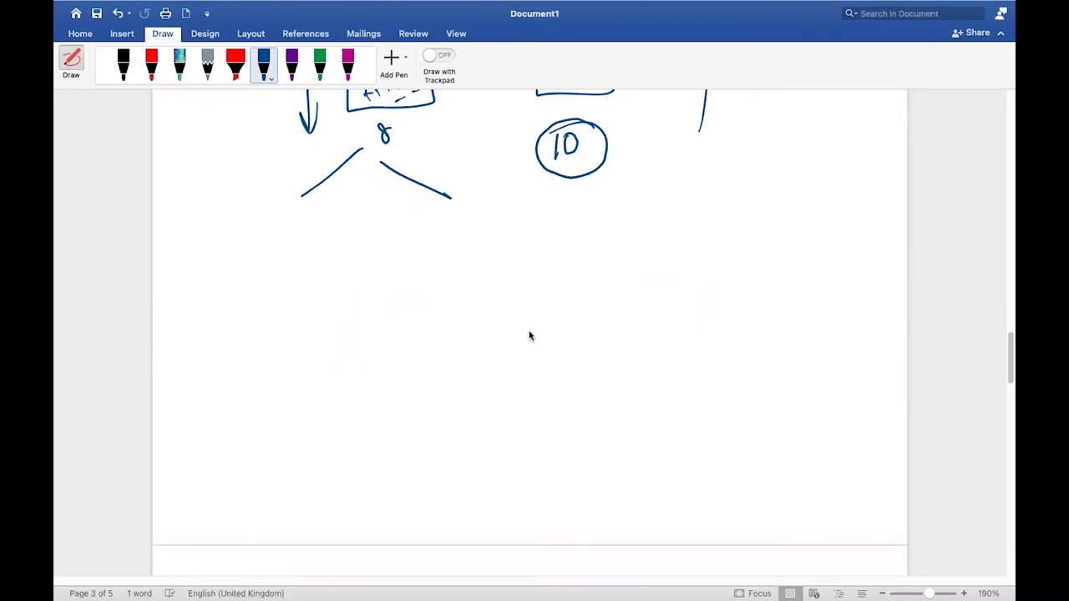
scroll(530, 336, "down", 3)
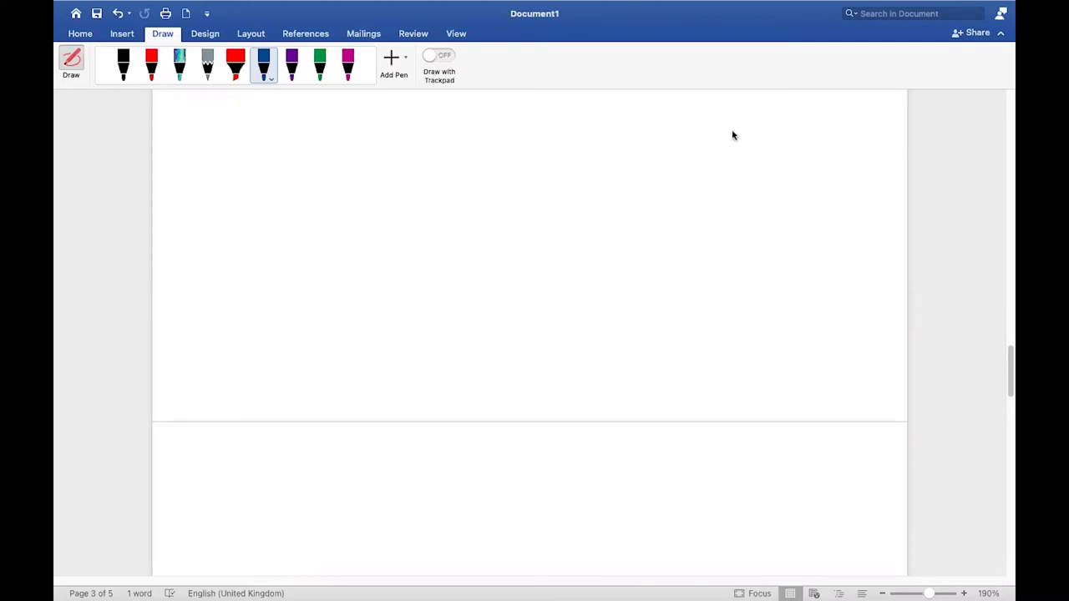
Write n → 10, 20, 30 inside an oval at the top right, with √n below.
mouse_move(792, 115)
left_mouse_down()
mouse_move(790, 134)
mouse_move(804, 116)
mouse_move(758, 132)
mouse_move(769, 167)
mouse_move(761, 172)
mouse_move(817, 167)
left_mouse_up()
left_click_drag(737, 193, 768, 208)
mouse_move(762, 199)
left_mouse_down()
mouse_move(763, 212)
mouse_move(801, 214)
mouse_move(817, 197)
left_mouse_up()
mouse_move(850, 130)
left_mouse_down()
mouse_move(840, 124)
mouse_move(844, 244)
left_mouse_up()
left_click_drag(887, 158, 815, 117)
left_click_drag(804, 227, 834, 215)
left_click_drag(827, 231, 849, 227)
Write a boxed log n beneath and tick it and the listed entries.
mouse_move(807, 257)
left_mouse_down()
mouse_move(844, 287)
mouse_move(857, 266)
mouse_move(792, 247)
left_mouse_up()
mouse_move(792, 251)
left_mouse_down()
mouse_move(792, 296)
mouse_move(869, 247)
left_mouse_up()
left_click_drag(854, 227, 867, 224)
left_click_drag(831, 162, 859, 153)
left_click_drag(840, 200, 860, 196)
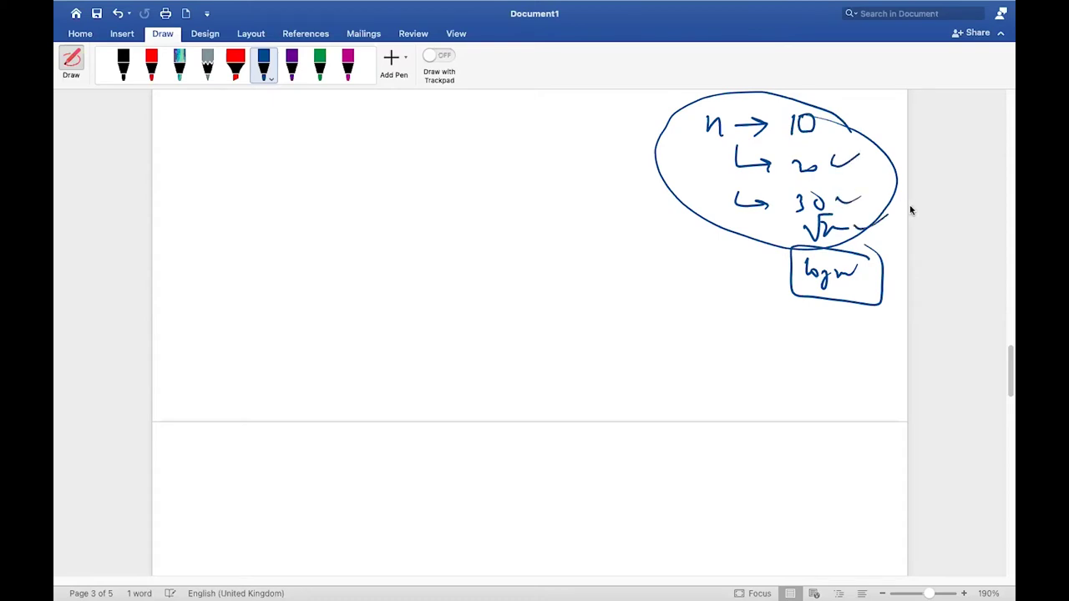
left_click_drag(870, 271, 898, 257)
Handwrite Real Life → 2 3 5, undoing one mistaken stroke.
mouse_move(179, 111)
left_mouse_down()
mouse_move(181, 131)
mouse_move(234, 138)
mouse_move(256, 104)
mouse_move(273, 134)
mouse_move(294, 119)
mouse_move(306, 130)
mouse_move(358, 127)
left_mouse_up()
left_click_drag(347, 119, 358, 134)
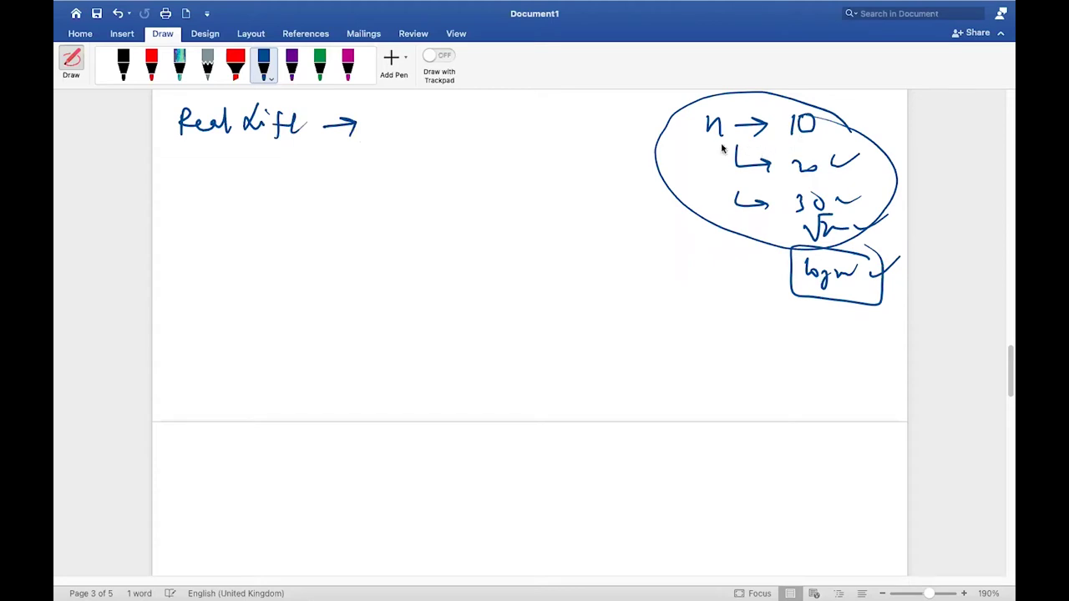
mouse_move(414, 132)
left_mouse_down()
mouse_move(415, 148)
mouse_move(433, 148)
left_mouse_up()
key("super+z")
left_click_drag(490, 130, 488, 148)
left_click_drag(584, 124, 583, 141)
left_click_drag(585, 123, 596, 123)
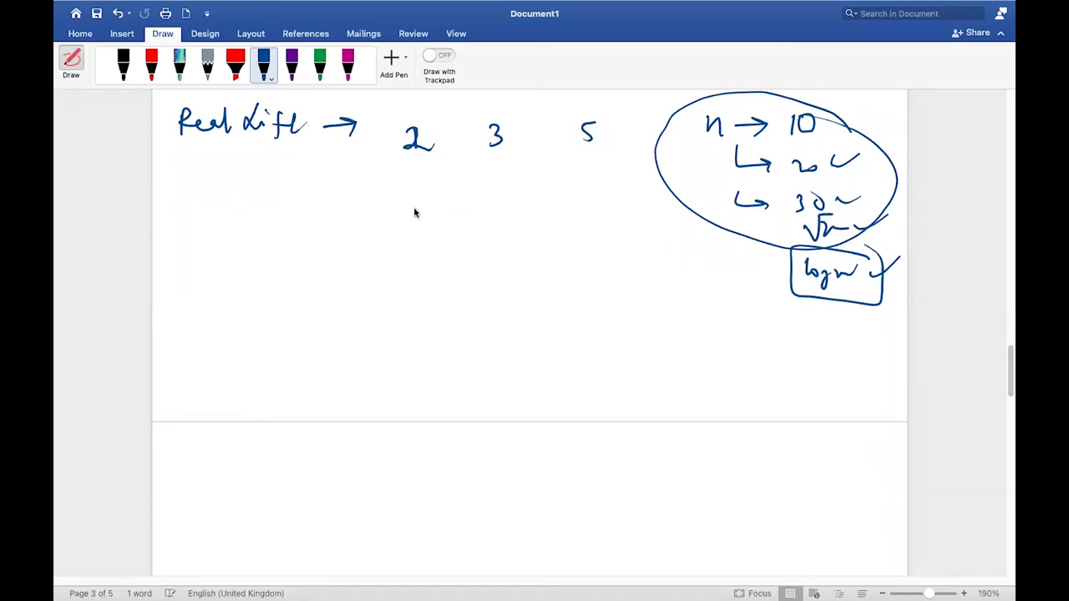
Draw a double-headed arrow labelled 30 and underline the 50.
mouse_move(423, 206)
left_mouse_down()
mouse_move(423, 219)
mouse_move(504, 211)
left_mouse_up()
mouse_move(496, 206)
left_mouse_down()
mouse_move(496, 218)
mouse_move(539, 216)
mouse_move(550, 197)
left_mouse_up()
mouse_move(535, 229)
left_mouse_down()
mouse_move(560, 223)
mouse_move(443, 242)
mouse_move(461, 247)
left_mouse_up()
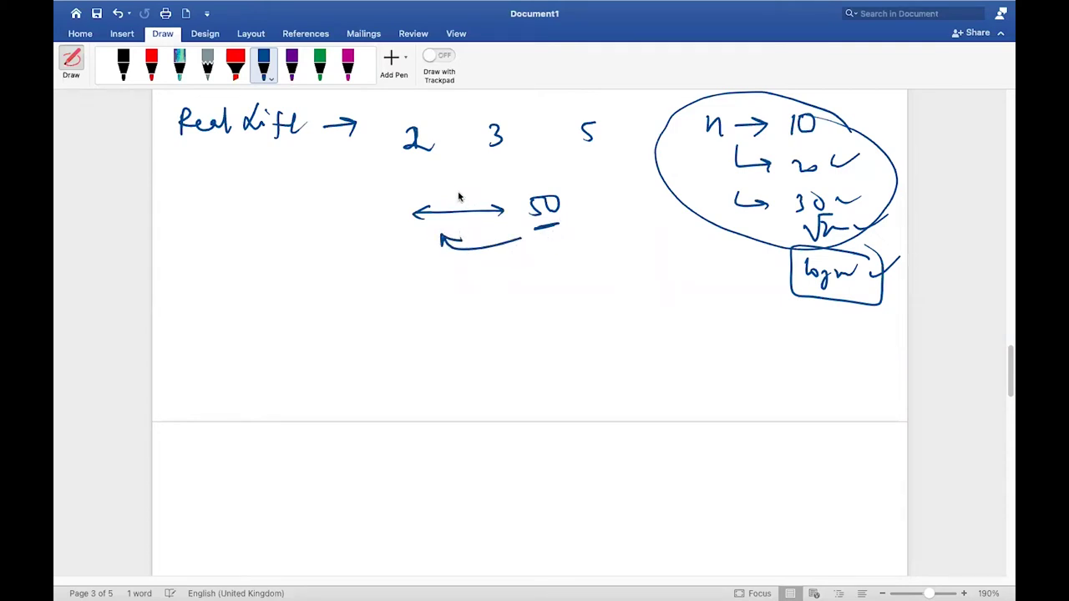
mouse_move(450, 188)
left_mouse_down()
mouse_move(451, 206)
mouse_move(471, 187)
left_mouse_up()
Ink Recall and Precision side by side in blue and box Precision.
mouse_move(226, 314)
left_mouse_down()
mouse_move(227, 337)
mouse_move(247, 325)
mouse_move(305, 335)
mouse_move(316, 309)
mouse_move(219, 301)
mouse_move(292, 351)
mouse_move(335, 296)
mouse_move(350, 331)
mouse_move(405, 311)
left_mouse_up()
mouse_move(516, 297)
left_mouse_down()
mouse_move(513, 322)
mouse_move(598, 303)
mouse_move(644, 311)
left_mouse_up()
mouse_move(483, 289)
left_mouse_down()
mouse_move(677, 282)
mouse_move(483, 336)
left_mouse_up()
mouse_move(483, 336)
left_mouse_down()
mouse_move(675, 334)
mouse_move(673, 281)
left_mouse_up()
Add a check under Recall and write F1 score.
mouse_move(354, 362)
left_mouse_down()
mouse_move(392, 379)
mouse_move(430, 357)
left_mouse_up()
mouse_move(381, 393)
left_mouse_down()
mouse_move(374, 413)
mouse_move(442, 413)
left_mouse_up()
left_click_drag(446, 411, 470, 405)
left_click_drag(264, 481, 289, 473)
Write Accuracy below with a word beside it, and add up and down arrows.
mouse_move(303, 468)
left_mouse_down()
mouse_move(299, 481)
mouse_move(312, 482)
left_mouse_up()
left_click_drag(321, 469, 370, 471)
left_click_drag(559, 470, 716, 455)
left_click(706, 460)
left_click_drag(403, 473, 403, 446)
left_click_drag(397, 457, 409, 457)
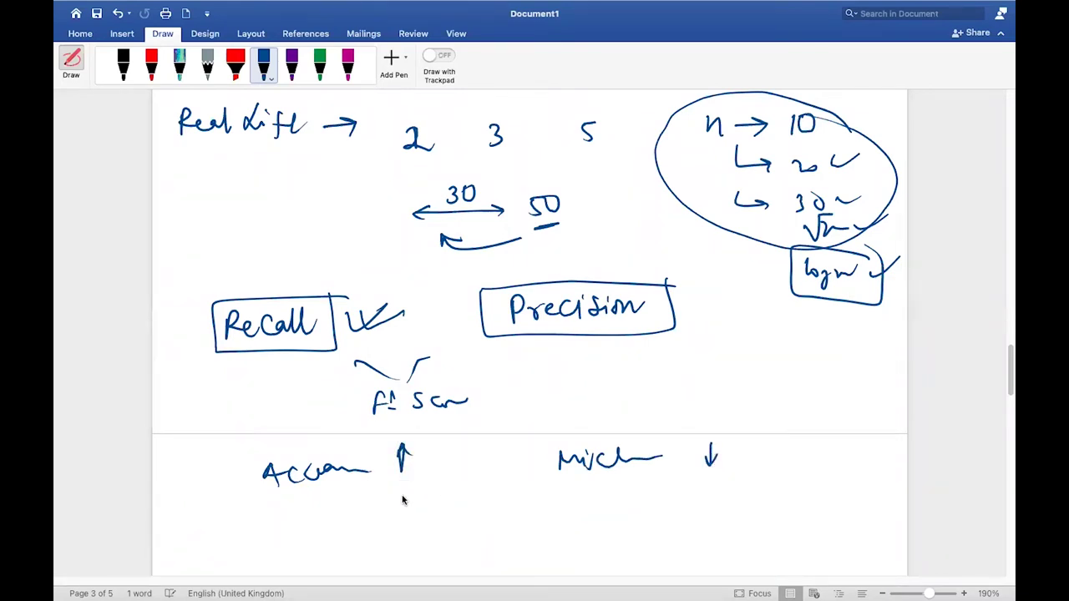
Write AUC of ROC below Accuracy and double-underline it.
scroll(414, 456, "down", 3)
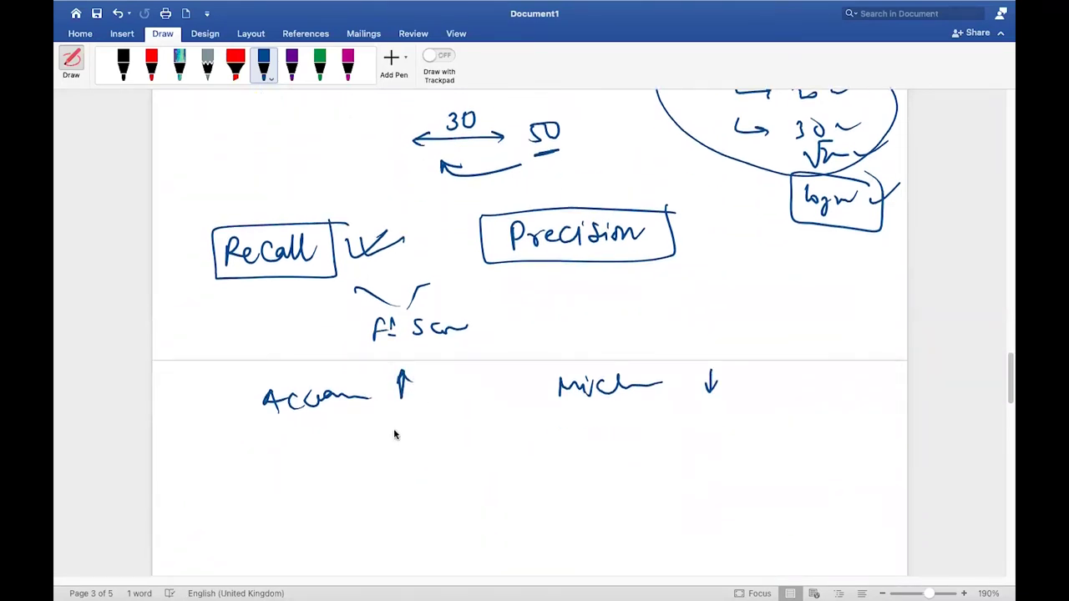
mouse_move(398, 441)
left_mouse_down()
mouse_move(398, 415)
mouse_move(411, 436)
left_mouse_up()
left_click_drag(447, 417, 449, 434)
left_click_drag(288, 446, 368, 440)
left_click_drag(272, 465, 460, 451)
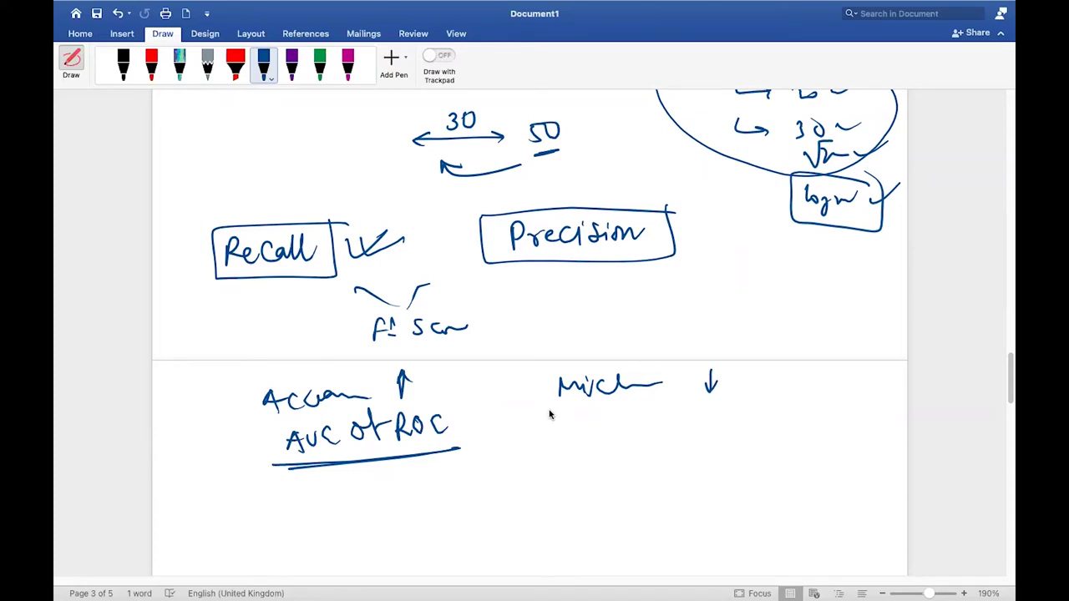
Write overfit and underfit beneath Precision.
mouse_move(676, 294)
left_mouse_down()
mouse_move(678, 303)
mouse_move(715, 298)
mouse_move(724, 322)
left_mouse_up()
mouse_move(717, 305)
left_mouse_down()
mouse_move(739, 302)
mouse_move(749, 314)
left_mouse_up()
left_click_drag(741, 299, 759, 297)
mouse_move(679, 321)
left_mouse_down()
mouse_move(710, 334)
mouse_move(725, 317)
mouse_move(755, 337)
mouse_move(748, 323)
mouse_move(750, 342)
left_mouse_up()
left_click_drag(742, 329, 763, 336)
mouse_move(771, 318)
left_mouse_down()
mouse_move(768, 338)
mouse_move(777, 325)
left_mouse_up()
left_click(782, 327)
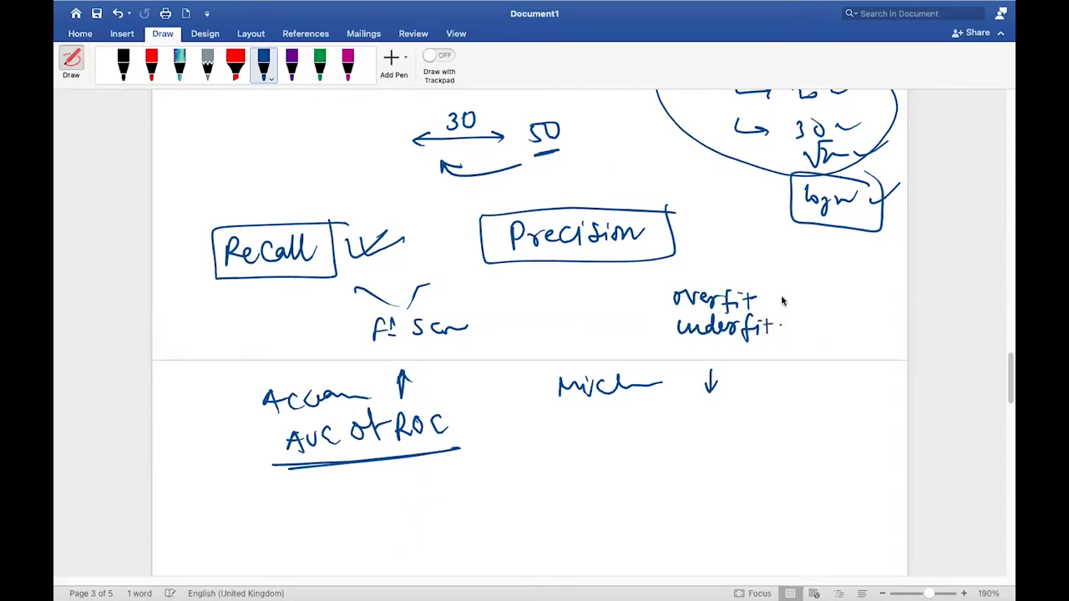
Add arrows and hooked marks pointing at overfit and underfit, and underline them.
mouse_move(804, 291)
left_mouse_down()
mouse_move(768, 296)
mouse_move(795, 332)
left_mouse_up()
mouse_move(640, 295)
left_mouse_down()
mouse_move(669, 306)
mouse_move(650, 340)
mouse_move(795, 311)
left_mouse_up()
left_click_drag(673, 342, 798, 342)
scroll(813, 328, "down", 1)
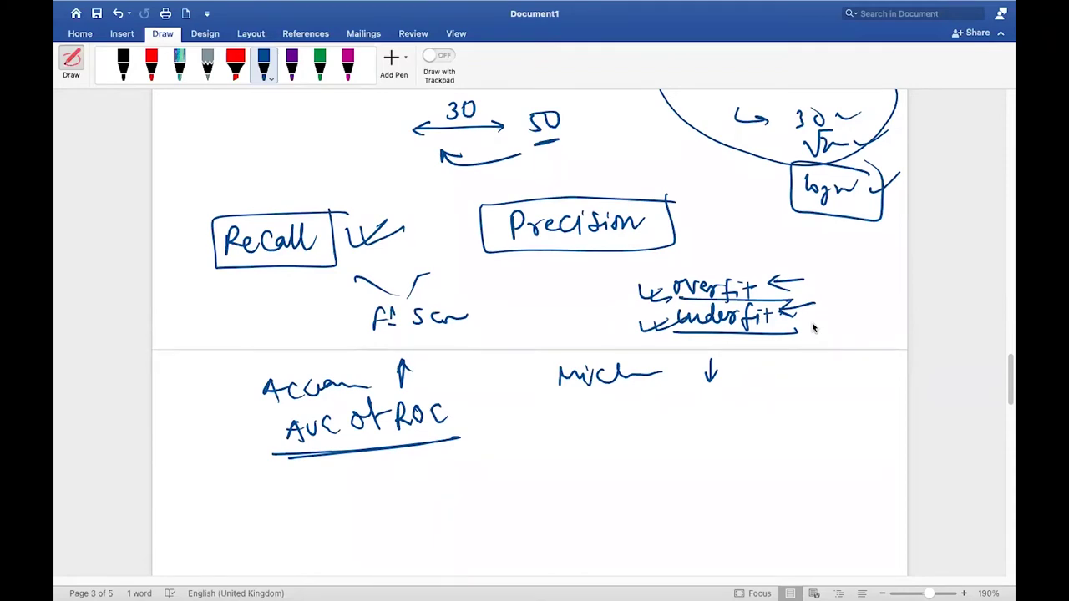
Scroll to the blank fourth page, pick purple ink, and begin writing Pruning at the top.
scroll(813, 328, "down", 10)
scroll(814, 324, "up", 20)
scroll(813, 323, "up", 20)
scroll(813, 323, "up", 15)
scroll(813, 324, "down", 10)
scroll(813, 323, "down", 20)
scroll(813, 324, "down", 10)
left_click(291, 65)
mouse_move(201, 112)
left_mouse_down()
mouse_move(201, 138)
mouse_move(302, 130)
left_mouse_up()
Double-underline Pruning and list max_leaf_nodes, min_sample_leaf and max_depth beneath it.
left_click_drag(174, 148, 346, 139)
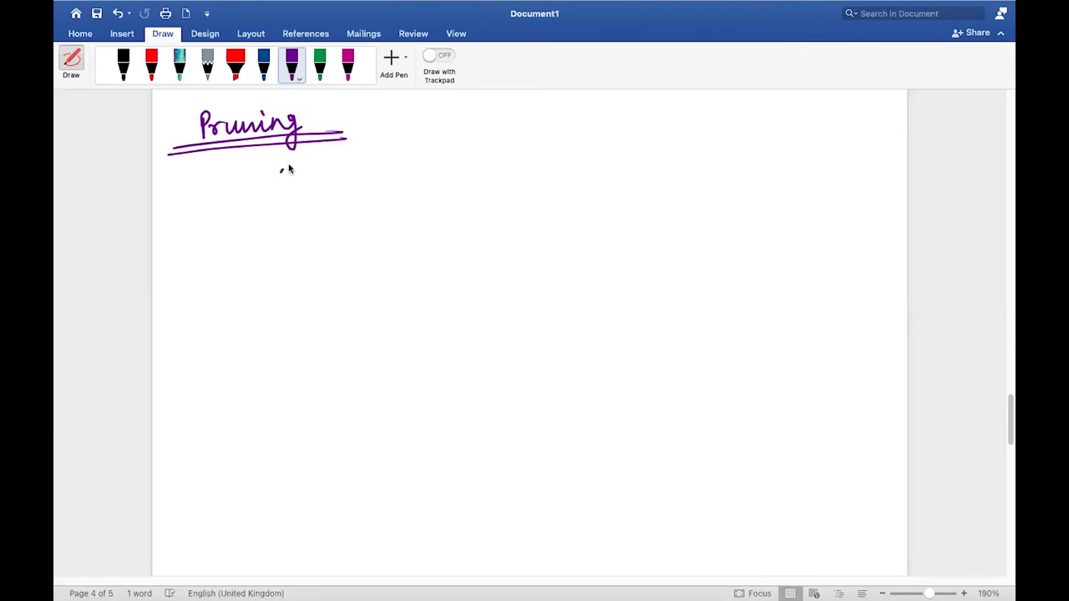
mouse_move(288, 169)
left_mouse_down()
mouse_move(351, 180)
mouse_move(465, 155)
left_mouse_up()
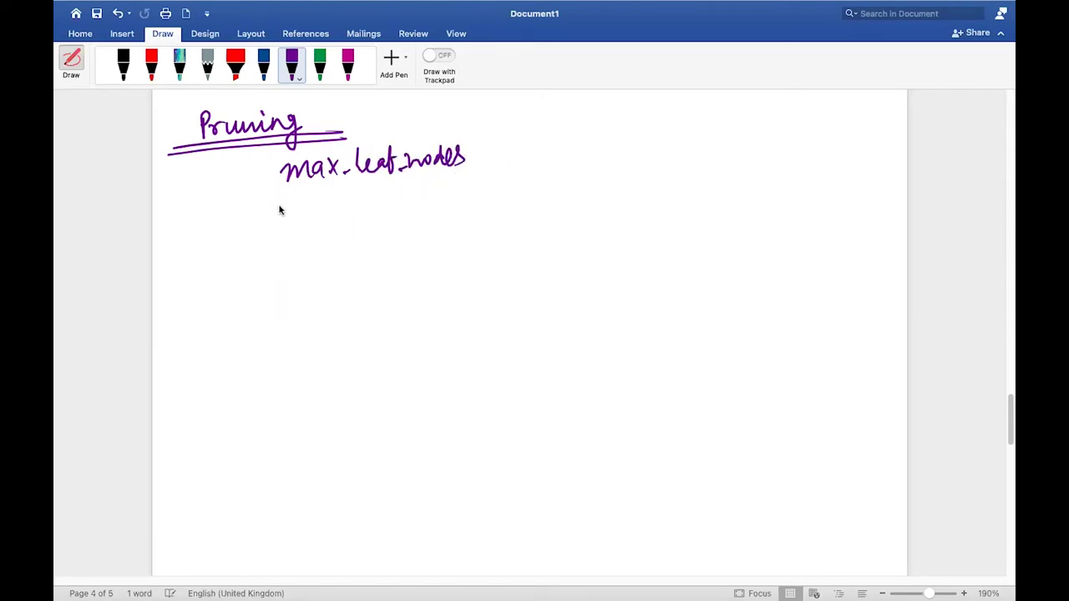
mouse_move(283, 209)
left_mouse_down()
mouse_move(336, 213)
mouse_move(371, 201)
mouse_move(384, 215)
mouse_move(394, 199)
mouse_move(486, 190)
left_mouse_up()
mouse_move(290, 234)
left_mouse_down()
mouse_move(329, 247)
mouse_move(390, 227)
mouse_move(408, 236)
left_mouse_up()
Tick each of the three parameters and draw an arrow to the right of each.
left_click_drag(222, 184, 261, 173)
left_click_drag(227, 208, 261, 203)
left_click_drag(222, 238, 280, 224)
left_click_drag(519, 143, 522, 164)
left_click_drag(501, 198, 524, 201)
left_click_drag(447, 243, 488, 243)
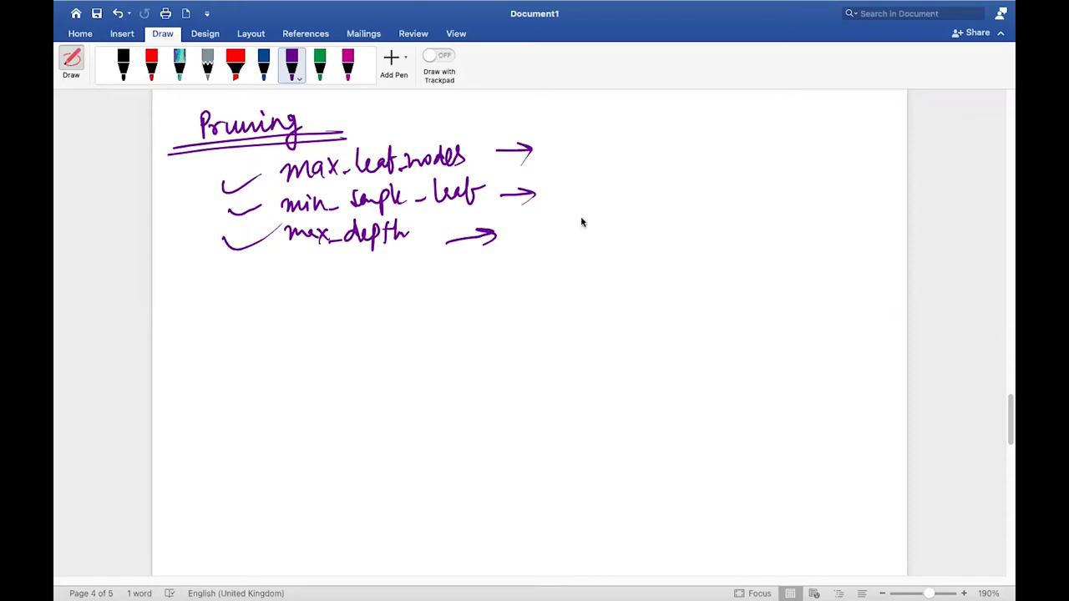
Underline max_depth and draw a dotted line below it.
left_click_drag(271, 260, 407, 262)
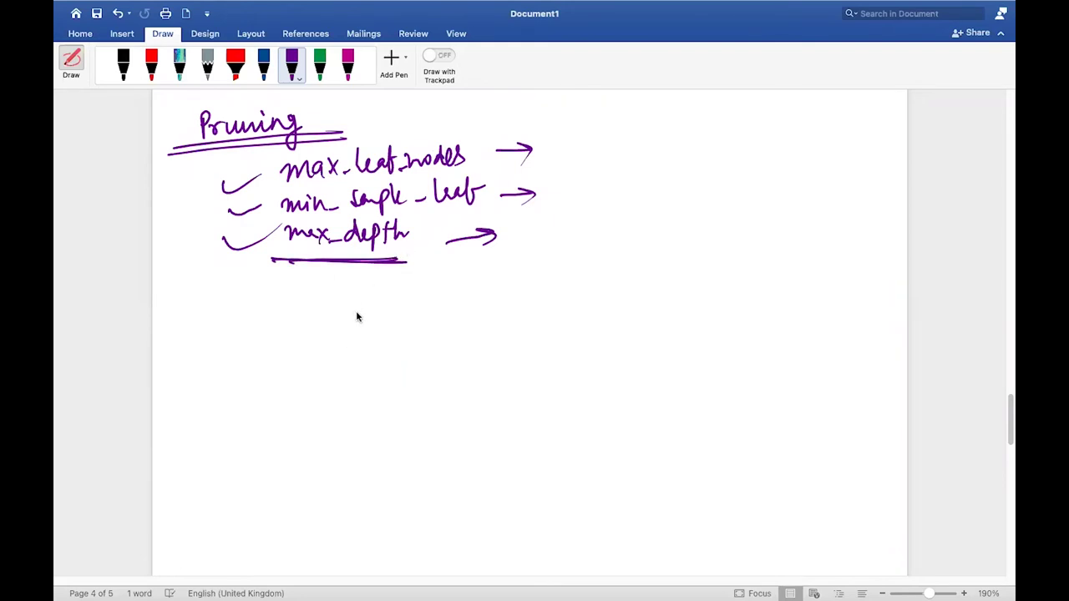
left_click_drag(348, 282, 348, 287)
left_click_drag(347, 298, 344, 324)
left_click_drag(345, 335, 345, 338)
Draw a vertical divider with arrows from Pruning and start writing Pre-Pruning.
left_click_drag(598, 101, 594, 286)
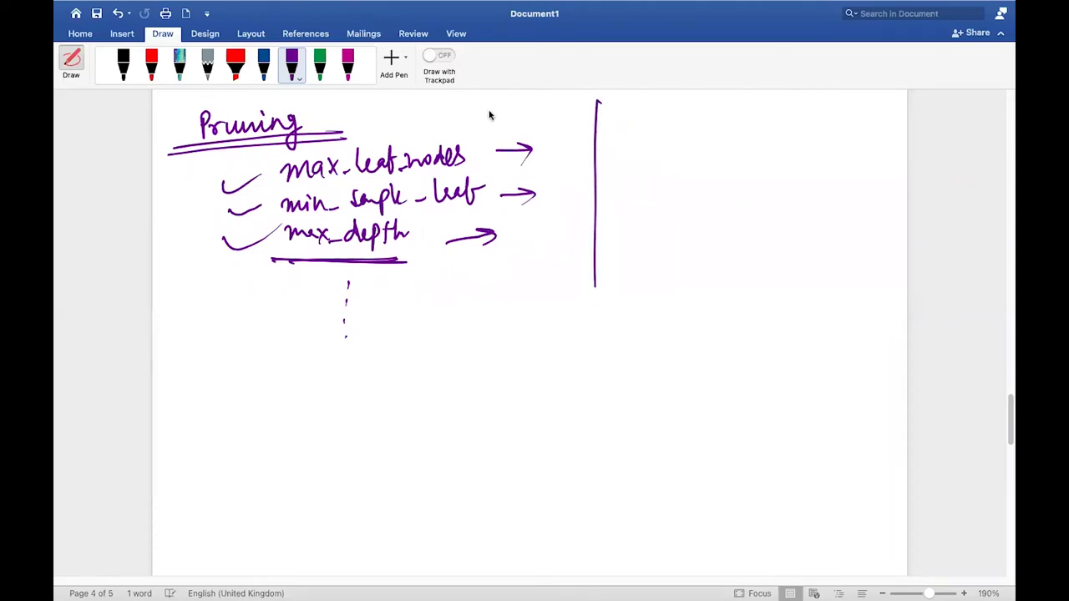
mouse_move(330, 121)
left_mouse_down()
mouse_move(467, 114)
mouse_move(682, 143)
left_mouse_up()
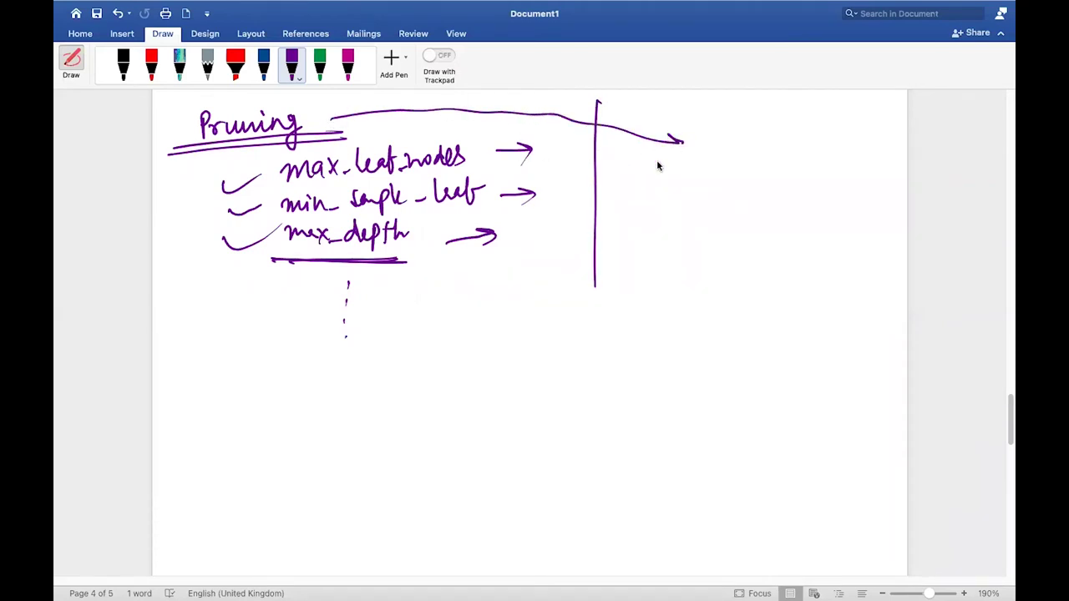
left_click_drag(598, 227, 675, 204)
mouse_move(698, 158)
left_mouse_down()
mouse_move(709, 142)
mouse_move(717, 155)
left_mouse_up()
left_click_drag(720, 147, 738, 155)
mouse_move(745, 152)
left_mouse_down()
mouse_move(839, 151)
mouse_move(854, 159)
mouse_move(850, 171)
left_mouse_up()
Write Post-Pruning beside the lower arrow and dot the end of Pre-Pruning.
left_click(817, 130)
left_click_drag(695, 195, 704, 197)
left_click_drag(707, 198, 731, 208)
mouse_move(735, 189)
left_mouse_down()
mouse_move(739, 209)
mouse_move(755, 199)
left_mouse_up()
mouse_move(768, 186)
left_mouse_down()
mouse_move(768, 212)
mouse_move(781, 197)
mouse_move(837, 194)
mouse_move(853, 212)
left_mouse_up()
left_click(857, 191)
left_click(877, 146)
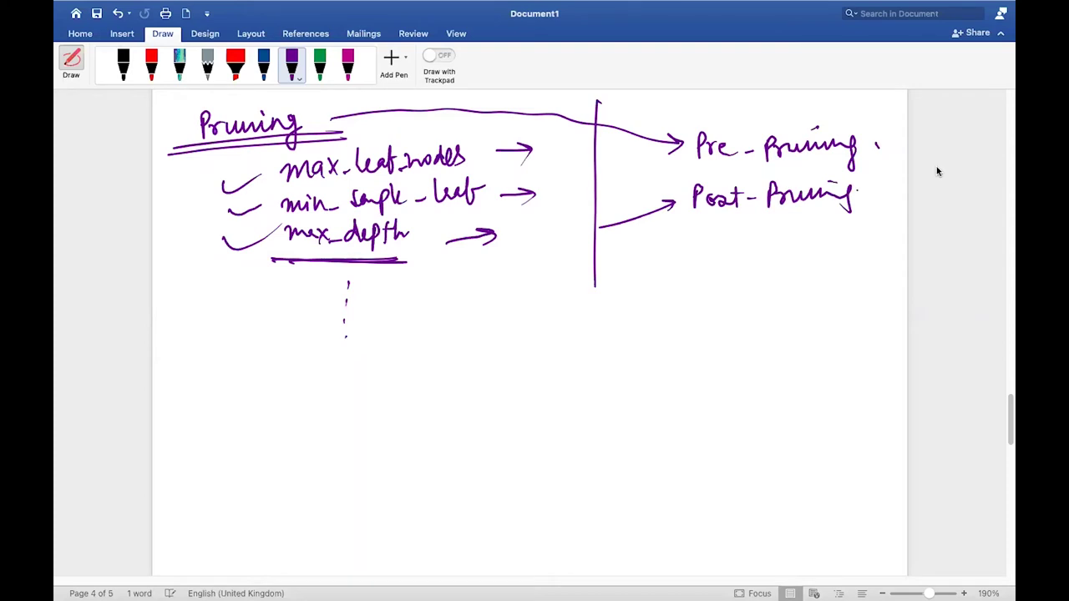
Link the max_depth arrow to the divider and underline Pre-Pruning and Post-Pruning.
left_click_drag(542, 233, 611, 224)
left_click_drag(700, 167, 853, 164)
left_click(877, 153)
left_click_drag(682, 172, 884, 164)
mouse_move(685, 223)
left_mouse_down()
mouse_move(864, 215)
mouse_move(844, 220)
left_mouse_up()
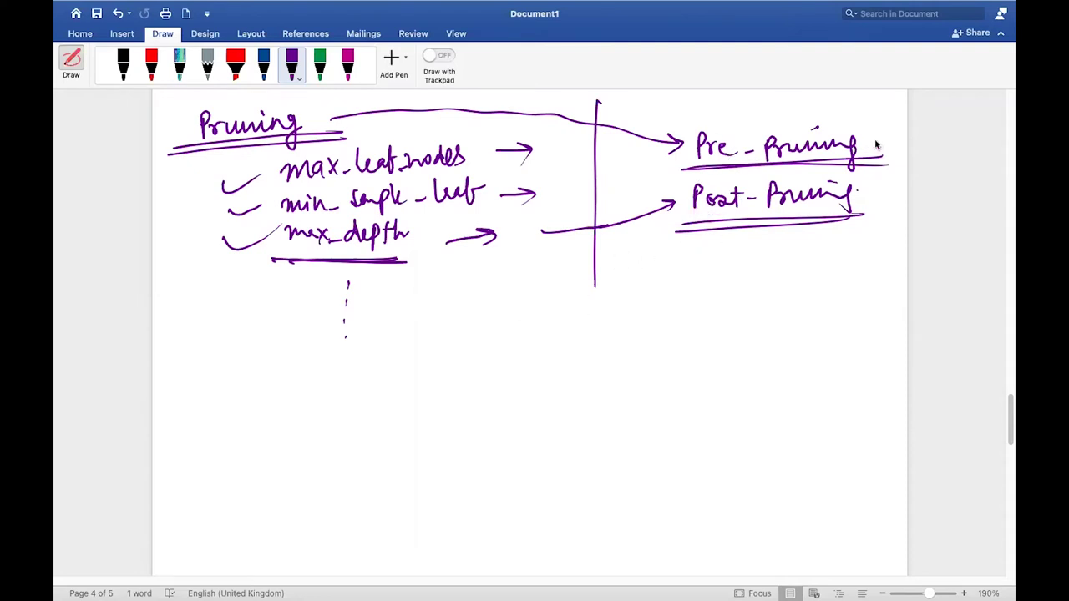
Circle Pre-Pruning in purple, then ring and underline Post-Pruning in red.
mouse_move(862, 125)
left_mouse_down()
mouse_move(690, 125)
mouse_move(764, 172)
mouse_move(850, 127)
left_mouse_up()
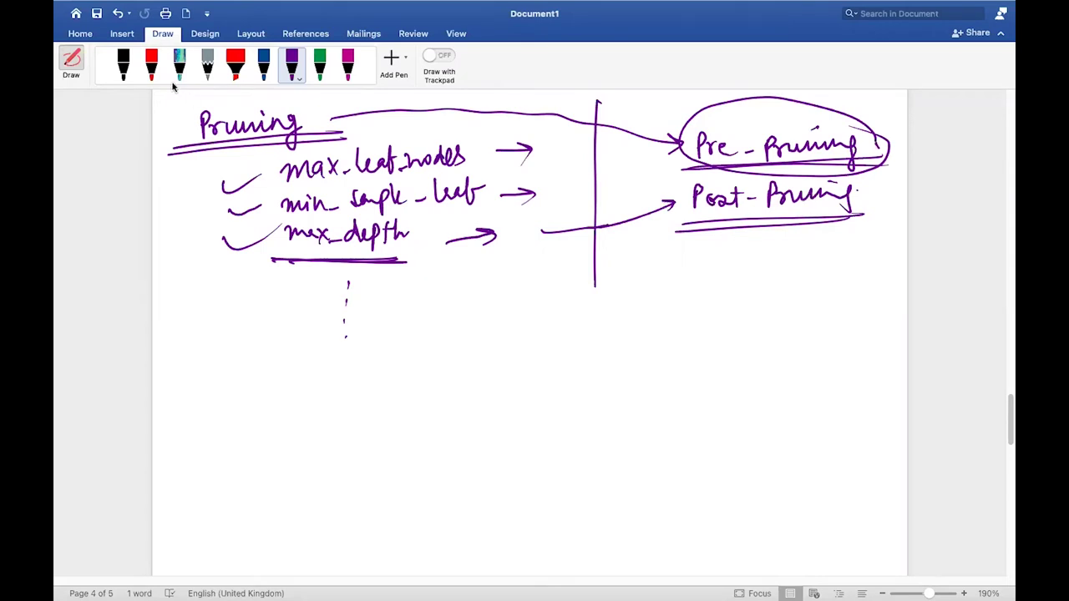
left_click(152, 65)
mouse_move(889, 194)
left_mouse_down()
mouse_move(862, 178)
mouse_move(681, 175)
mouse_move(711, 239)
mouse_move(887, 211)
mouse_move(889, 186)
left_mouse_up()
left_click_drag(779, 243, 865, 226)
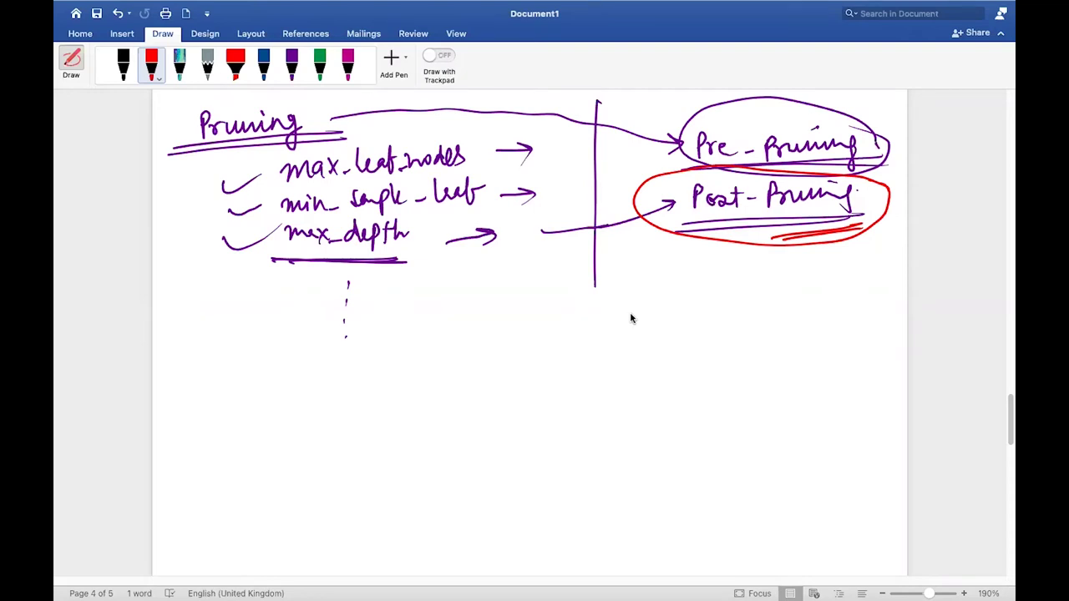
scroll(632, 318, "down", 2)
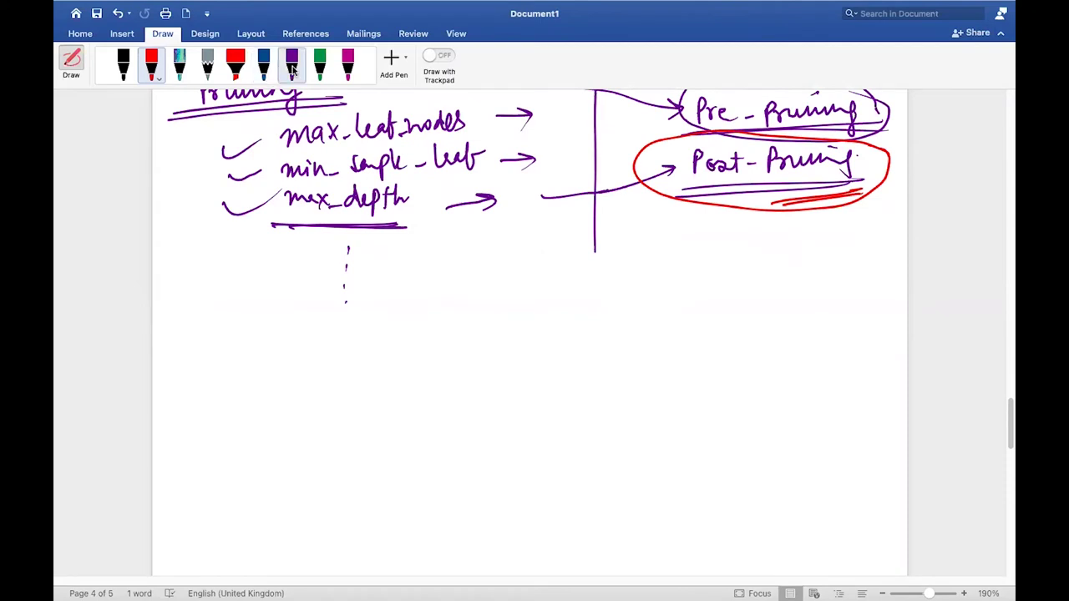
In green ink, write 'Bias & variance (Tradeoff)' and underline the whole heading.
left_click(320, 67)
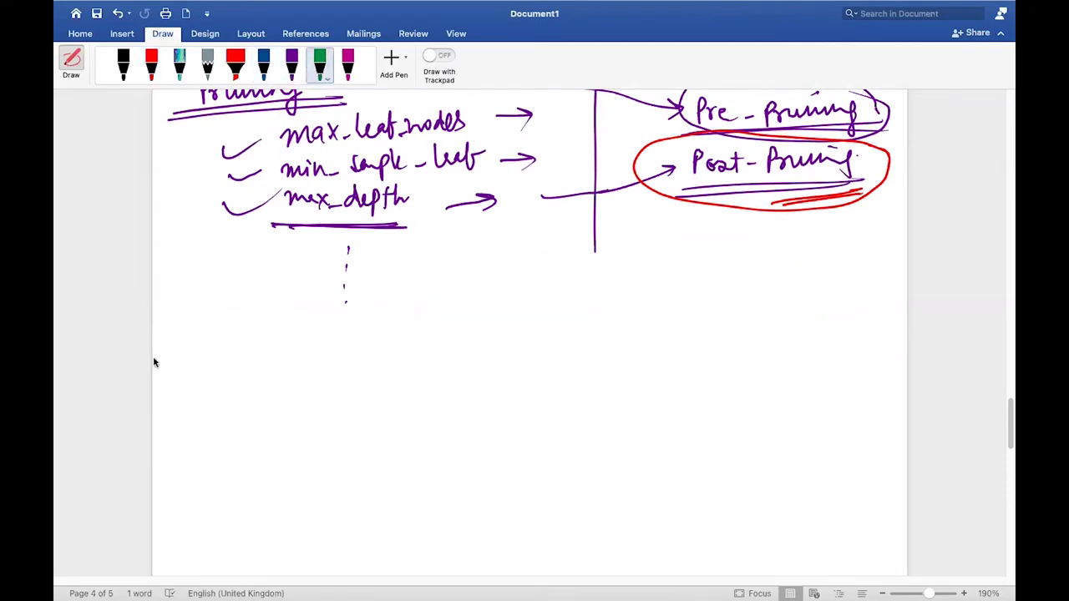
mouse_move(200, 333)
left_mouse_down()
mouse_move(204, 352)
mouse_move(251, 341)
mouse_move(352, 345)
mouse_move(374, 333)
mouse_move(433, 350)
mouse_move(457, 339)
left_mouse_up()
left_click_drag(183, 362, 444, 355)
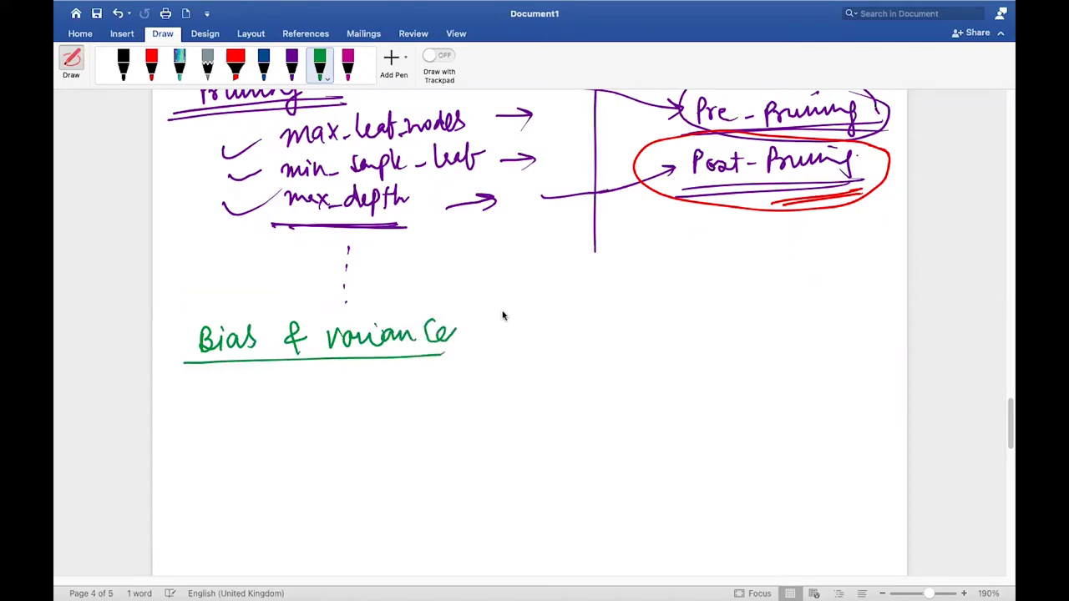
left_click_drag(517, 315, 511, 341)
mouse_move(528, 318)
left_mouse_down()
mouse_move(577, 334)
mouse_move(595, 332)
mouse_move(603, 314)
mouse_move(616, 332)
mouse_move(648, 338)
mouse_move(661, 333)
mouse_move(668, 297)
mouse_move(675, 344)
left_mouse_up()
left_click_drag(442, 357, 691, 348)
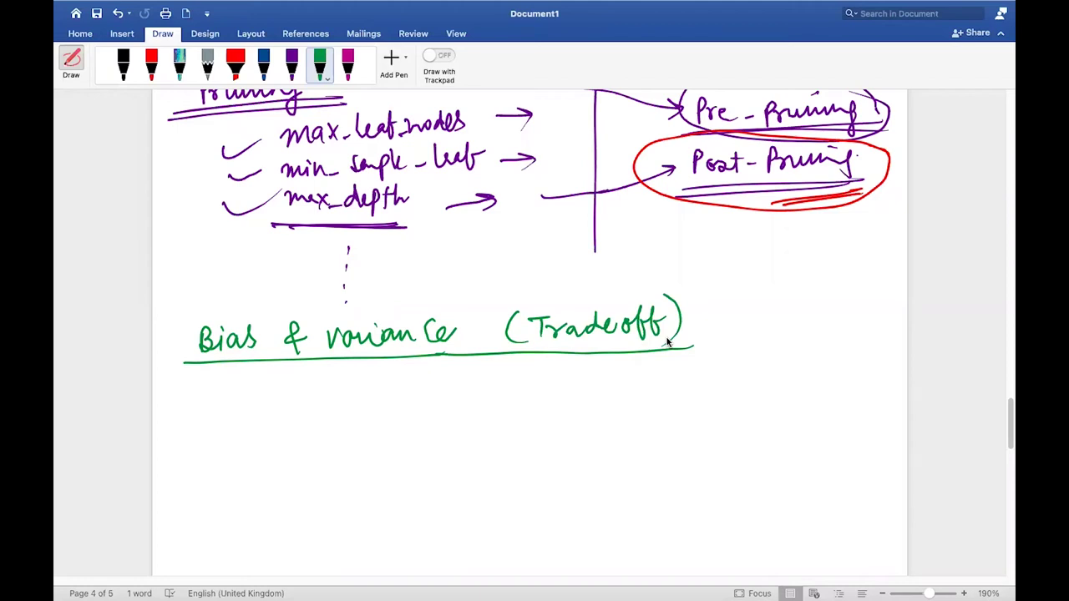
In dark blue ink, write the underlined label 'Bias :'.
left_click(263, 63)
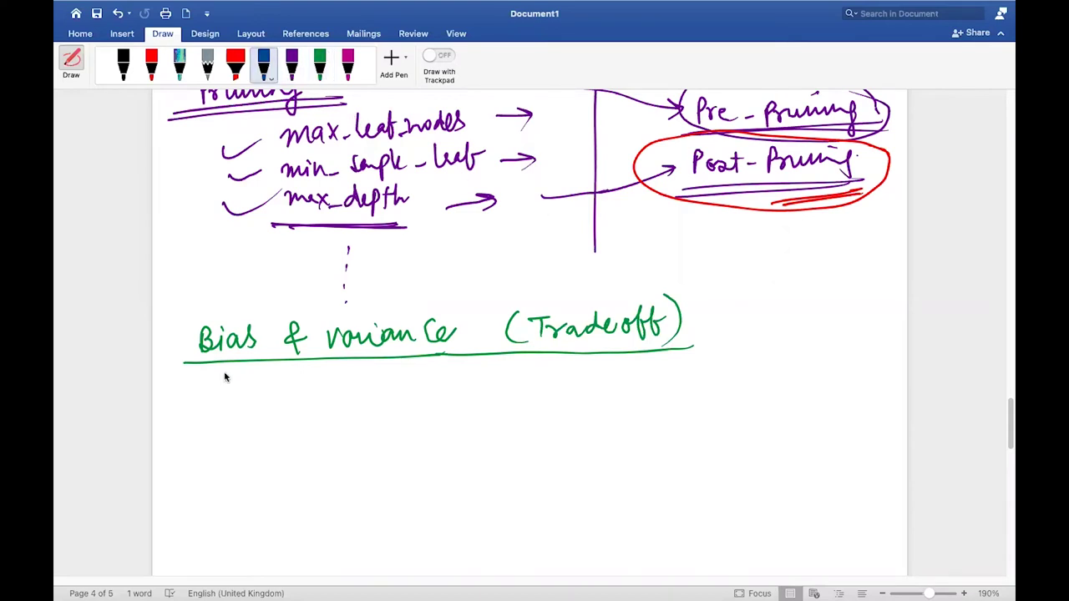
mouse_move(211, 401)
left_mouse_down()
mouse_move(209, 418)
mouse_move(219, 418)
left_mouse_up()
mouse_move(223, 407)
left_mouse_down()
mouse_move(225, 417)
mouse_move(265, 418)
mouse_move(181, 434)
mouse_move(269, 428)
left_mouse_up()
left_click(226, 399)
left_click(274, 399)
left_click(275, 412)
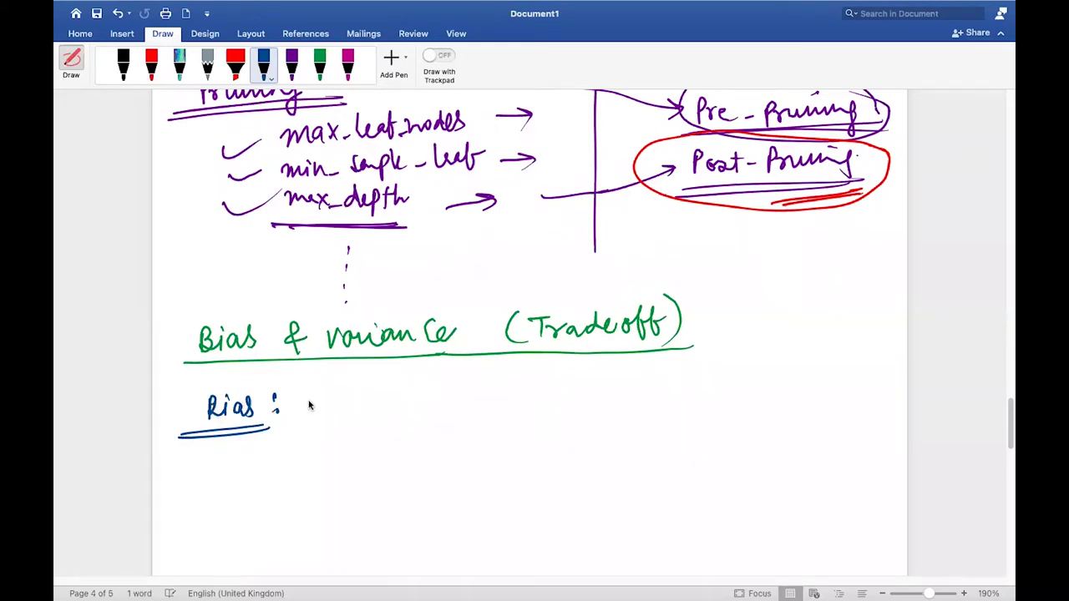
Write the definition: diff. between our model's avg. prediction and the correct value it's trying to predict.
left_click_drag(322, 399, 361, 418)
mouse_move(393, 384)
left_mouse_down()
mouse_move(411, 406)
mouse_move(447, 381)
left_mouse_up()
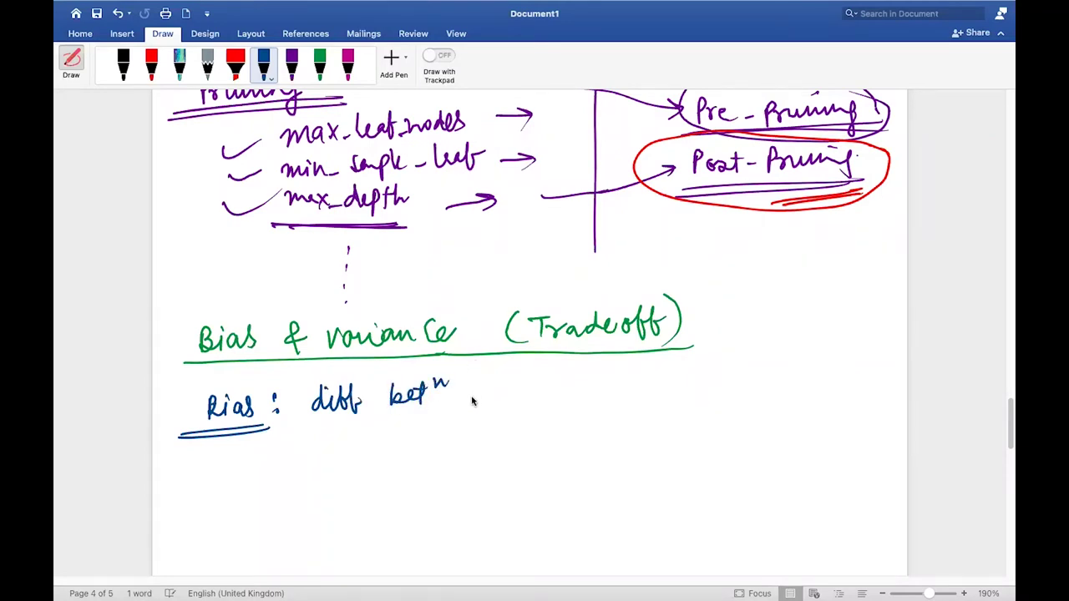
mouse_move(483, 391)
left_mouse_down()
mouse_move(486, 404)
mouse_move(500, 392)
mouse_move(501, 415)
left_mouse_up()
left_click(519, 400)
mouse_move(533, 378)
left_mouse_down()
mouse_move(543, 400)
mouse_move(578, 374)
mouse_move(593, 399)
mouse_move(644, 390)
mouse_move(673, 409)
mouse_move(716, 388)
mouse_move(829, 388)
left_mouse_up()
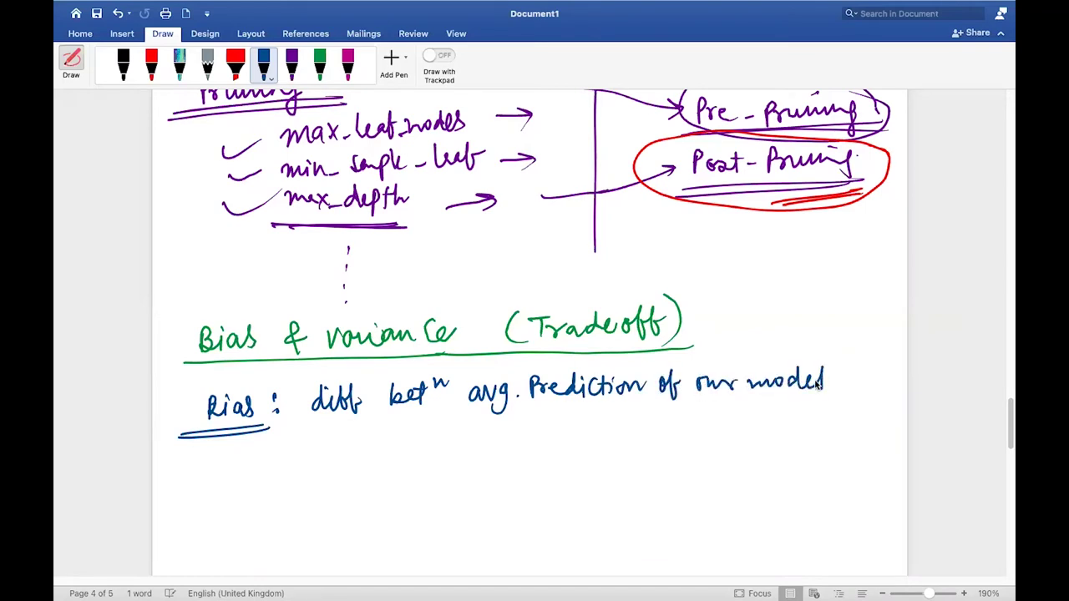
mouse_move(861, 364)
left_mouse_down()
mouse_move(852, 401)
mouse_move(860, 381)
left_mouse_up()
mouse_move(320, 428)
left_mouse_down()
mouse_move(328, 441)
mouse_move(397, 443)
mouse_move(473, 426)
mouse_move(506, 436)
mouse_move(518, 425)
mouse_move(558, 428)
left_mouse_up()
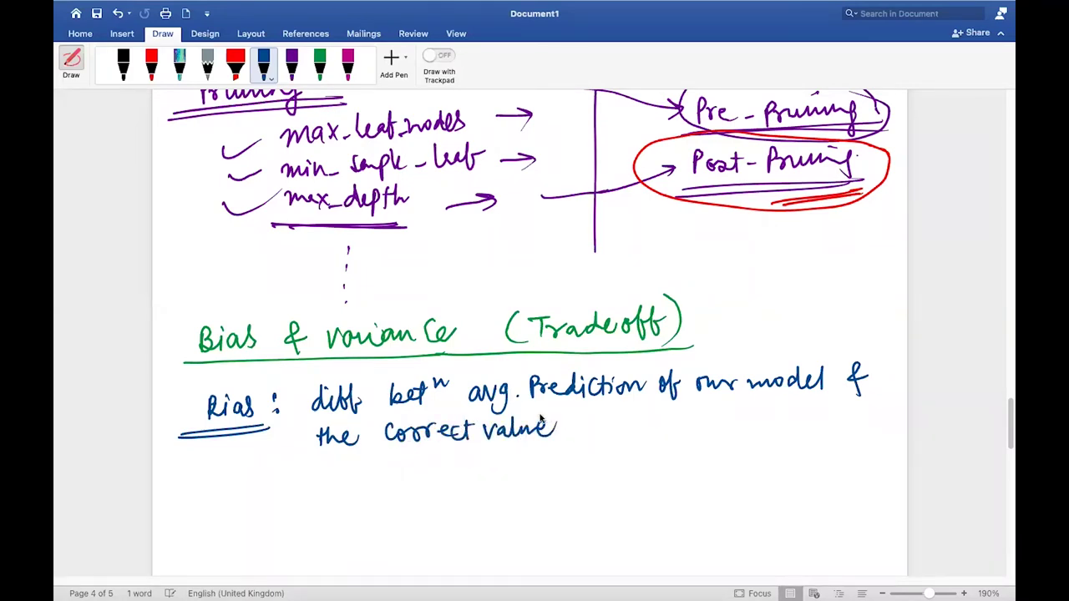
mouse_move(575, 418)
left_mouse_down()
mouse_move(593, 411)
mouse_move(622, 427)
mouse_move(696, 432)
mouse_move(830, 409)
mouse_move(859, 422)
mouse_move(894, 416)
left_mouse_up()
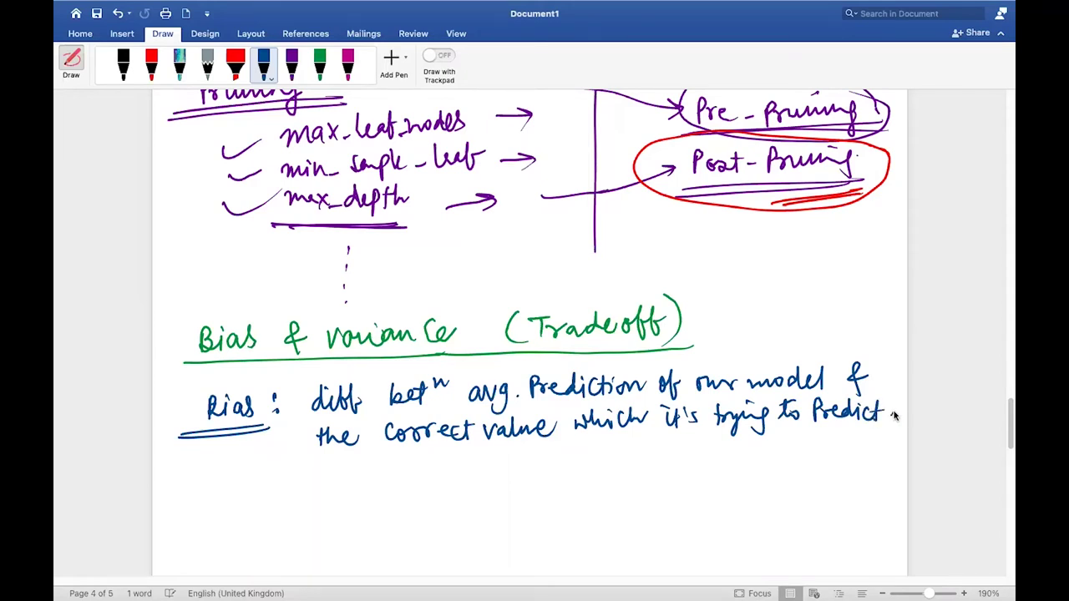
scroll(894, 416, "down", 3)
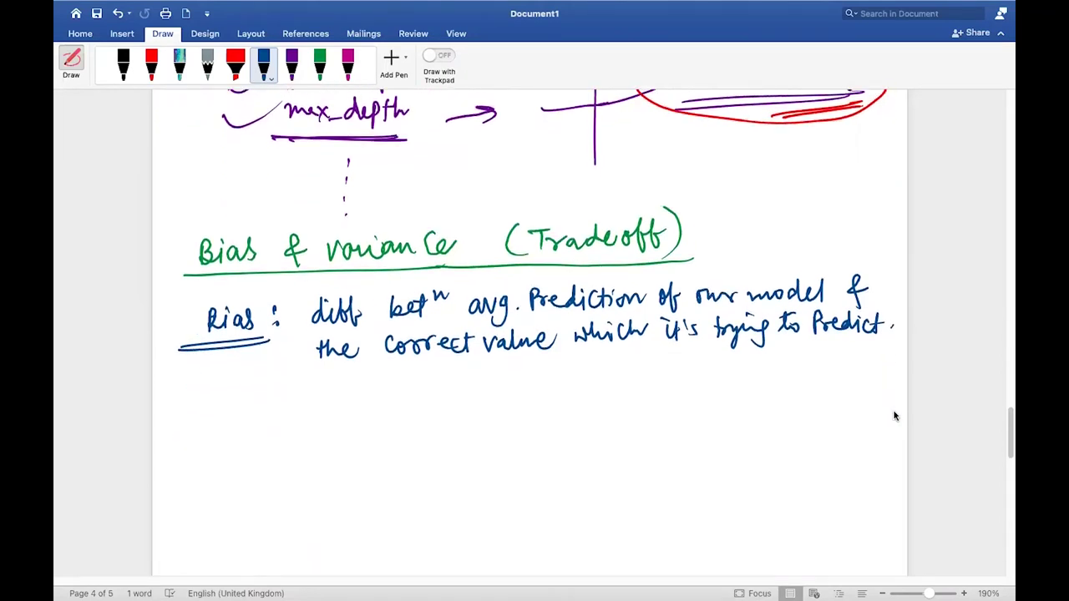
Write Bias in magenta with an upward arrow, undoing one misplaced stroke.
left_click(319, 72)
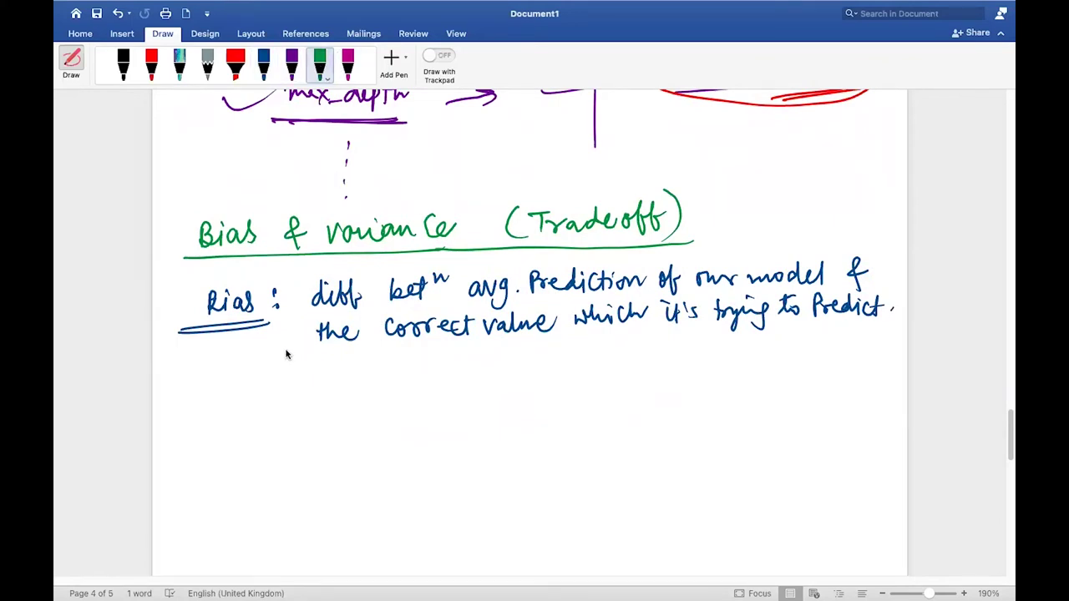
left_click(348, 63)
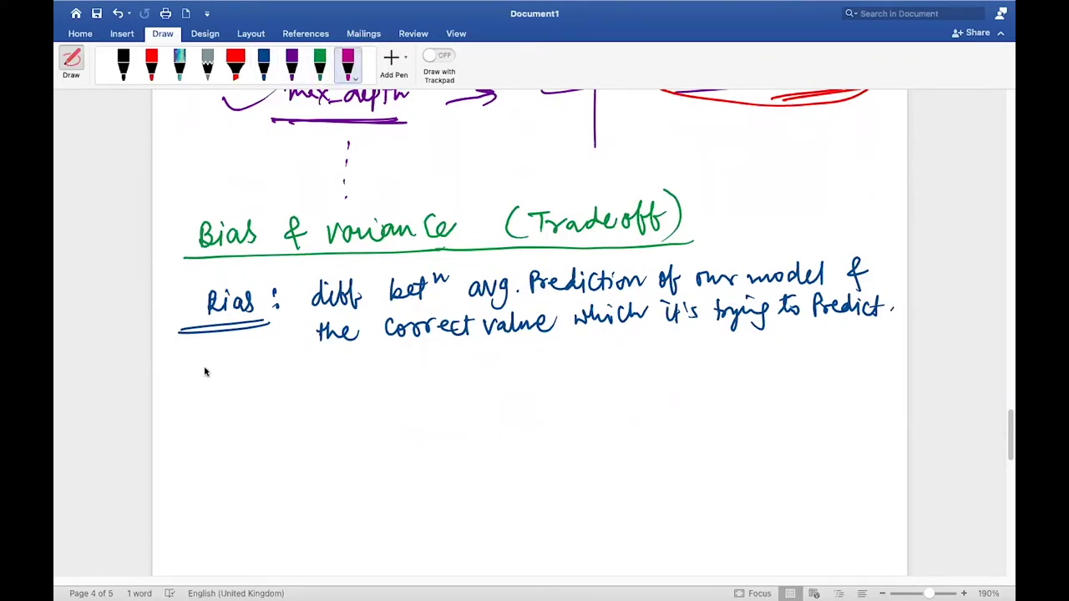
left_click_drag(337, 390, 350, 391)
key("super+z")
key("super+z")
mouse_move(337, 379)
left_mouse_down()
mouse_move(338, 408)
mouse_move(386, 403)
left_mouse_up()
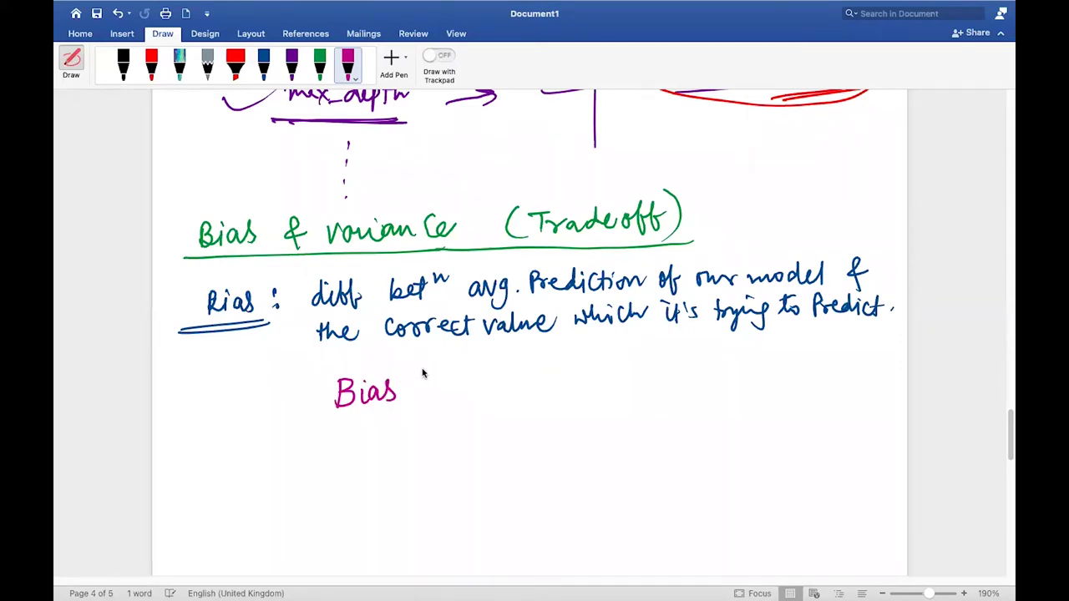
mouse_move(435, 362)
left_mouse_down()
mouse_move(432, 413)
mouse_move(426, 378)
mouse_move(447, 378)
left_mouse_up()
In green, note 'Model is paying little attention to data. (oversimplify)' beside the arrow.
left_click(320, 65)
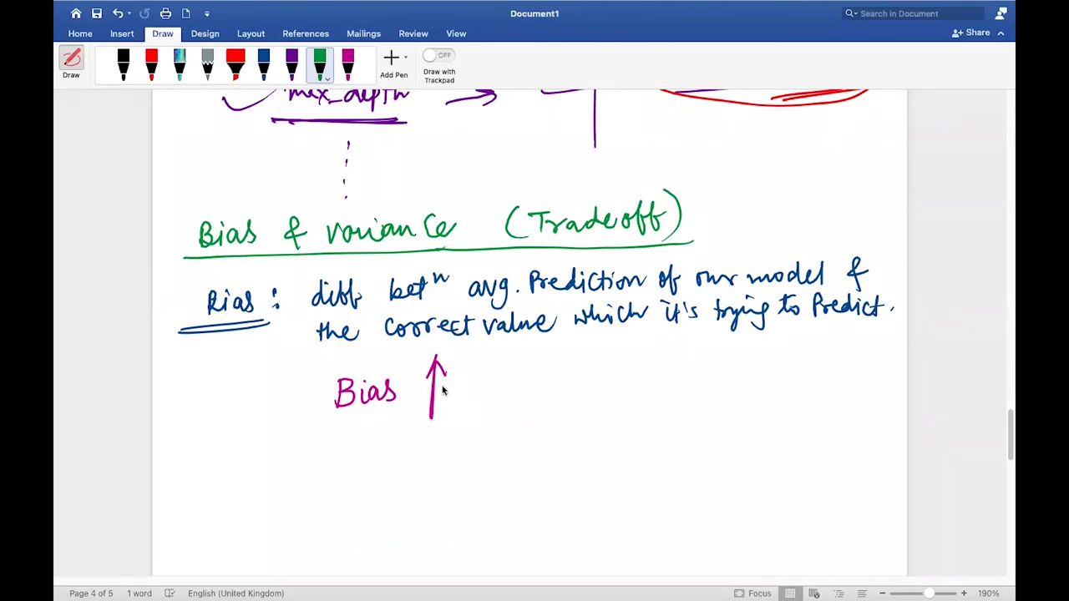
mouse_move(573, 377)
left_mouse_down()
mouse_move(620, 360)
mouse_move(670, 377)
left_mouse_up()
mouse_move(685, 366)
left_mouse_down()
mouse_move(676, 378)
mouse_move(706, 364)
mouse_move(734, 376)
mouse_move(739, 392)
mouse_move(764, 372)
left_mouse_up()
left_click(668, 352)
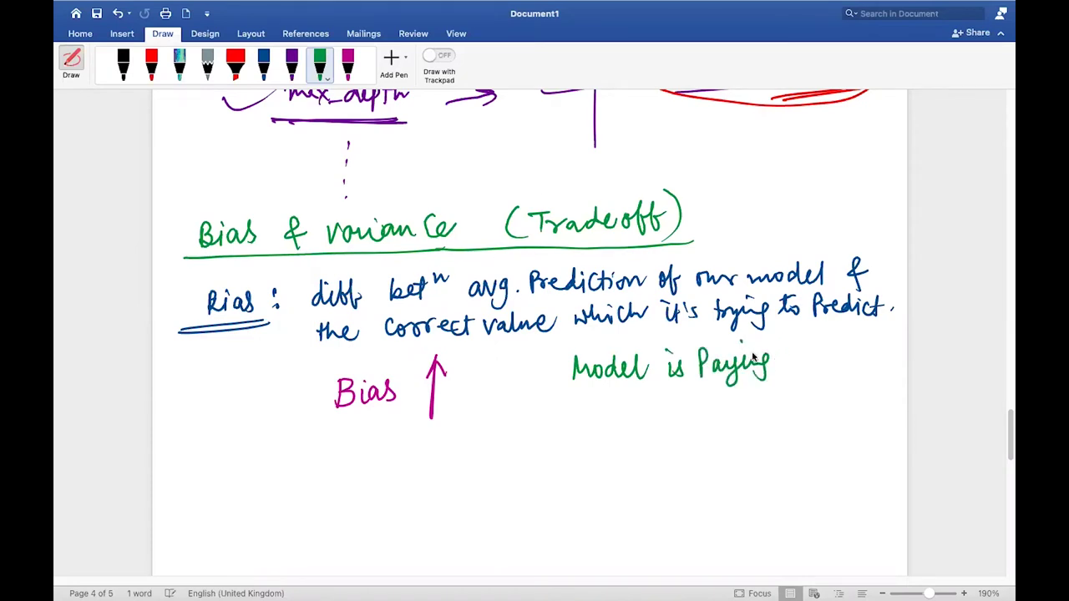
mouse_move(760, 373)
left_mouse_down()
mouse_move(783, 375)
mouse_move(798, 346)
mouse_move(816, 365)
left_mouse_up()
mouse_move(576, 399)
left_mouse_down()
mouse_move(704, 410)
mouse_move(707, 395)
left_mouse_up()
mouse_move(720, 396)
left_mouse_down()
mouse_move(737, 414)
mouse_move(748, 390)
mouse_move(770, 404)
left_mouse_up()
left_click(788, 399)
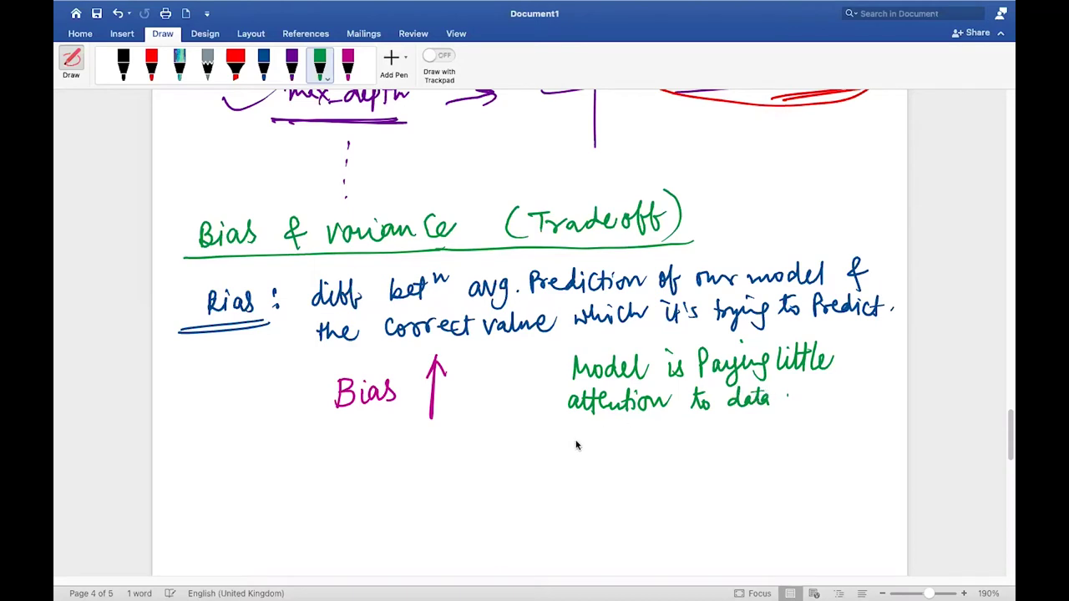
mouse_move(578, 429)
left_mouse_down()
mouse_move(575, 457)
mouse_move(654, 436)
mouse_move(670, 449)
mouse_move(692, 432)
mouse_move(711, 456)
left_mouse_up()
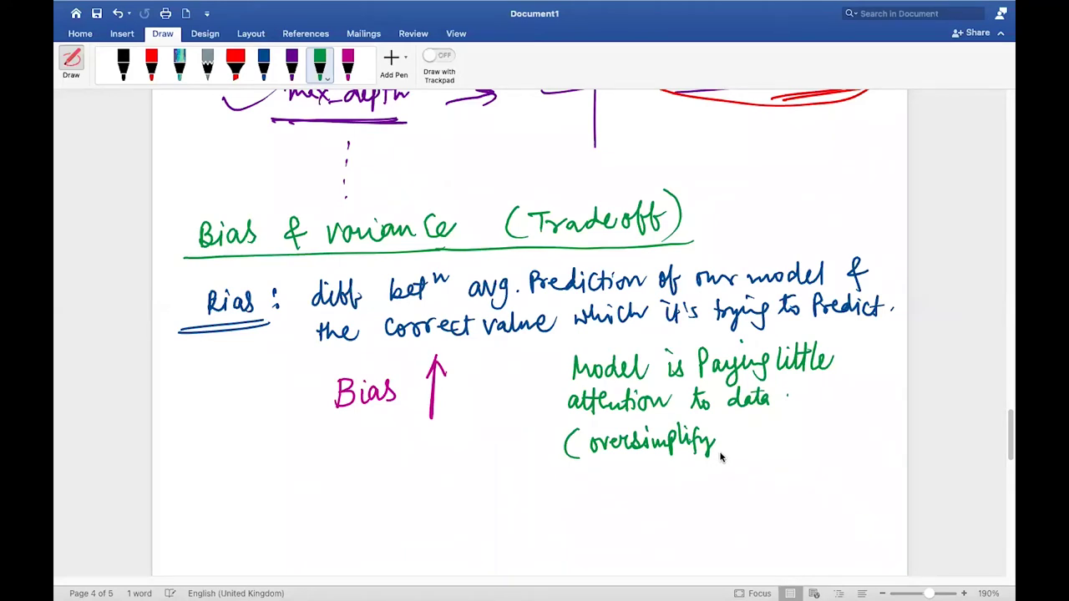
left_click_drag(722, 426, 728, 456)
Sketch data points with a straight fit line, a hugging curve and two crosses.
mouse_move(295, 537)
left_mouse_down()
mouse_move(300, 502)
mouse_move(342, 489)
mouse_move(399, 509)
mouse_move(351, 548)
mouse_move(424, 535)
left_mouse_up()
mouse_move(274, 567)
left_mouse_down()
mouse_move(359, 526)
mouse_move(460, 446)
left_mouse_up()
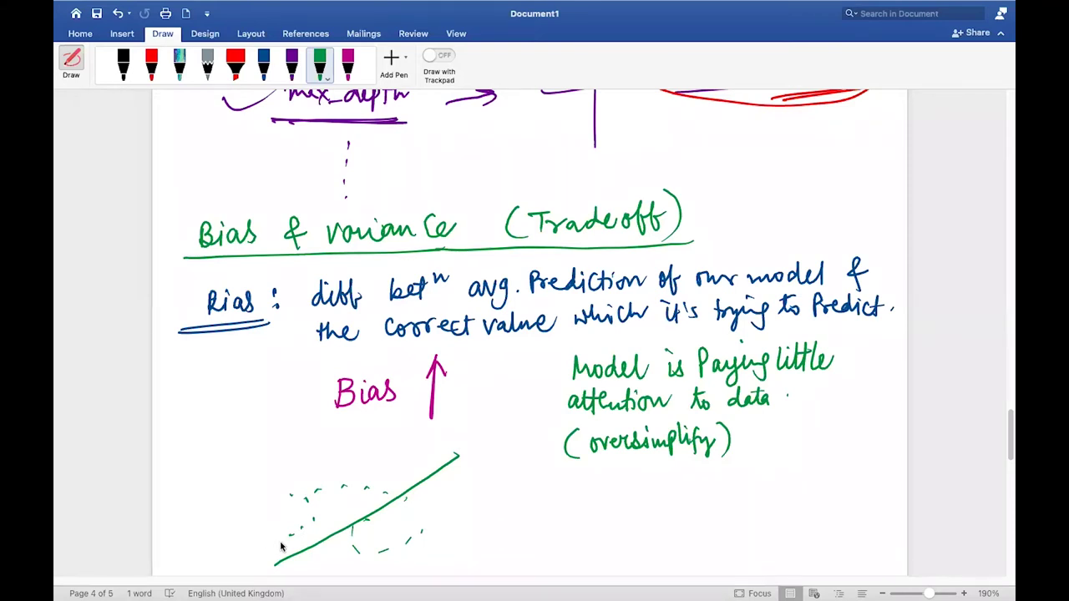
left_click_drag(269, 549, 316, 521)
mouse_move(304, 500)
left_mouse_down()
mouse_move(349, 486)
mouse_move(401, 498)
mouse_move(354, 553)
mouse_move(424, 530)
mouse_move(448, 543)
left_mouse_up()
left_click_drag(446, 526, 436, 546)
left_click_drag(448, 478, 458, 493)
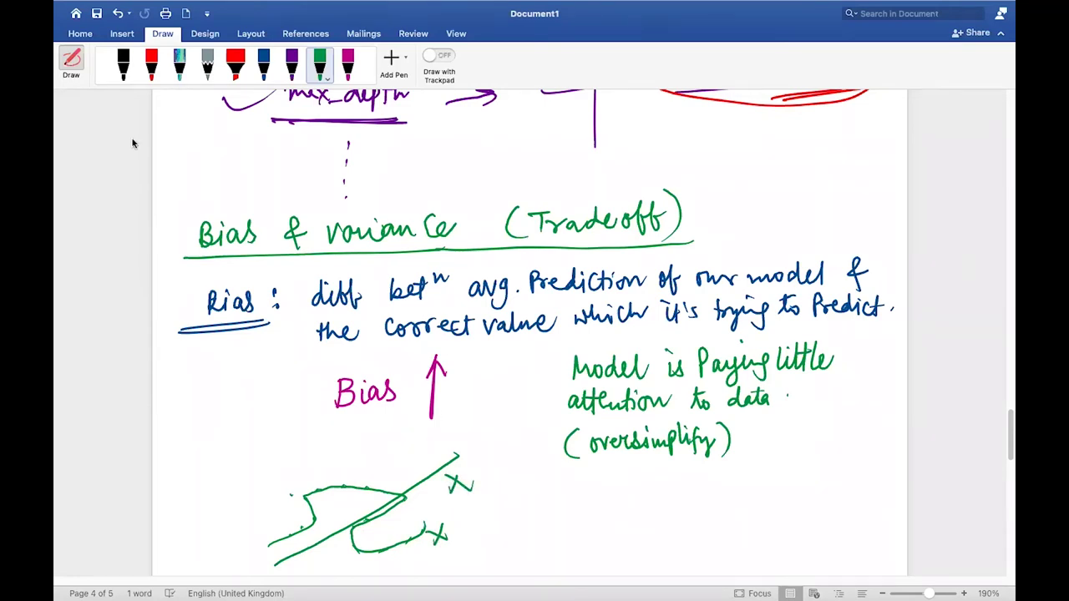
Exit drawing mode, then select and delete the sketch's strokes.
left_click(72, 58)
left_click(384, 520)
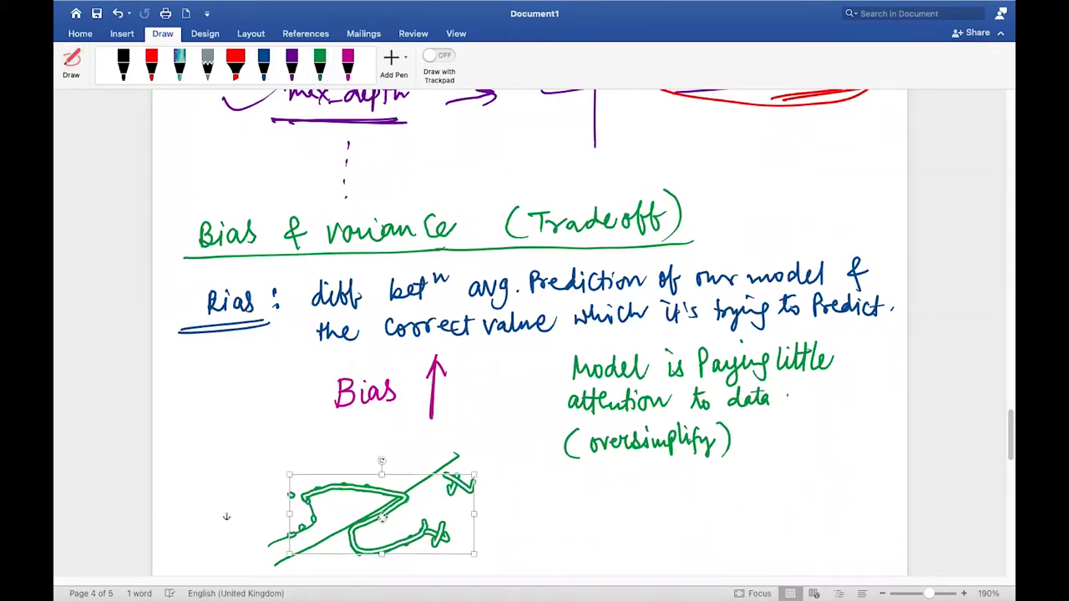
key("Delete")
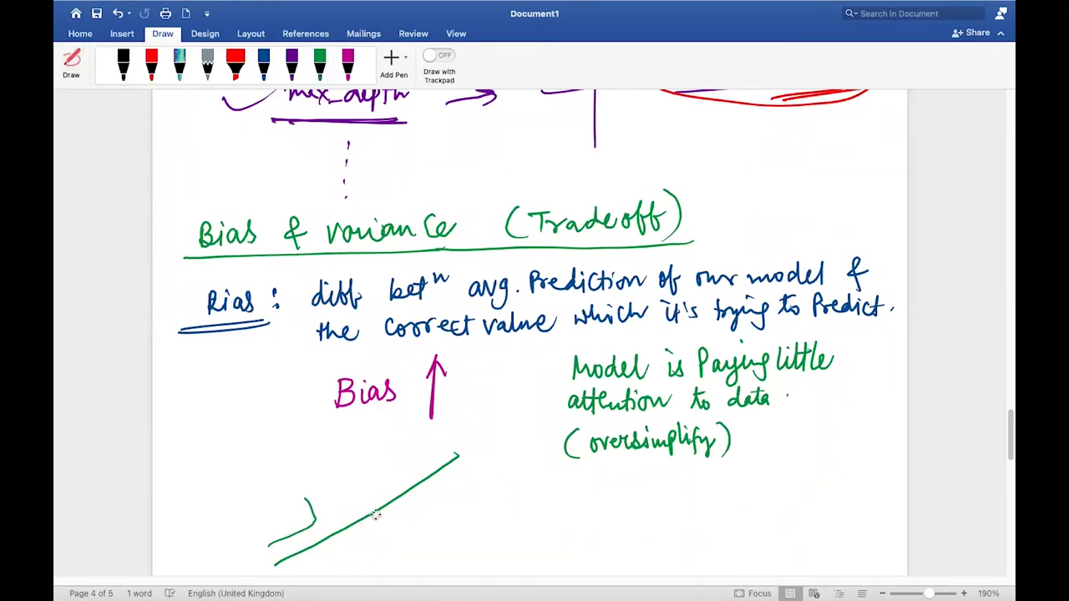
left_click(376, 515)
key("Delete")
Delete the last leftover stroke of the erased sketch.
left_click(307, 523)
key("Delete")
scroll(306, 525, "down", 4)
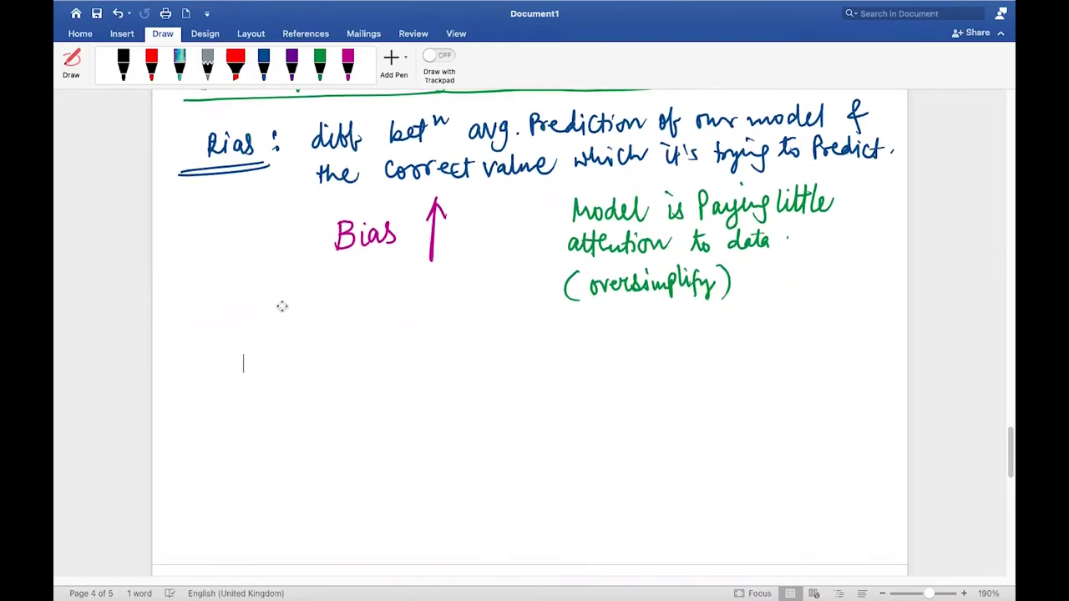
In dark blue ink, write the underlined heading 'variance :'.
left_click(262, 64)
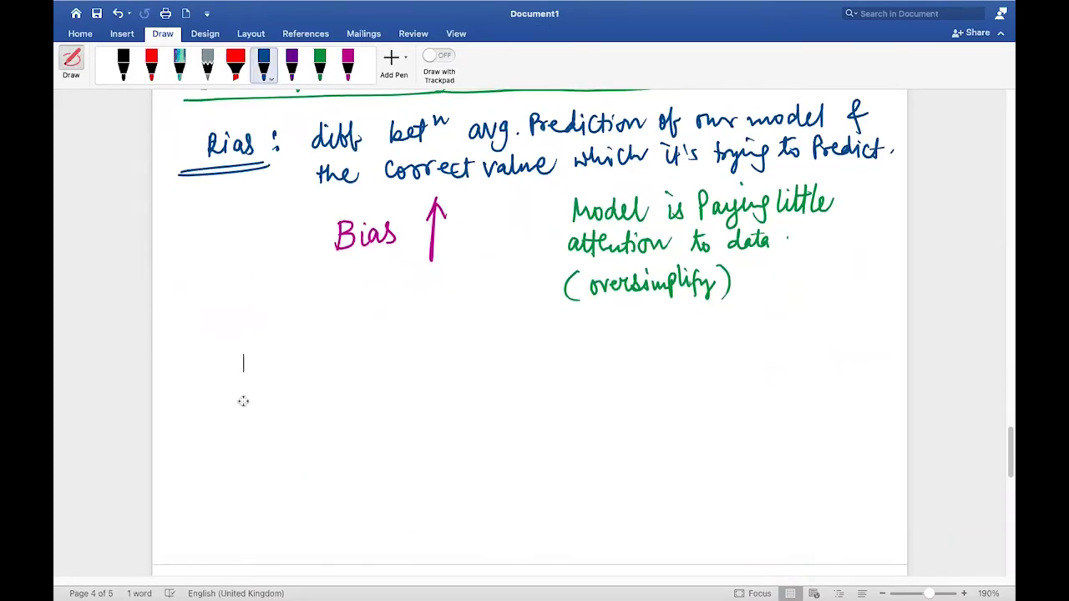
mouse_move(207, 396)
left_mouse_down()
mouse_move(230, 405)
mouse_move(299, 389)
mouse_move(314, 401)
left_mouse_up()
left_click_drag(192, 431, 341, 422)
left_click(341, 387)
left_click(339, 406)
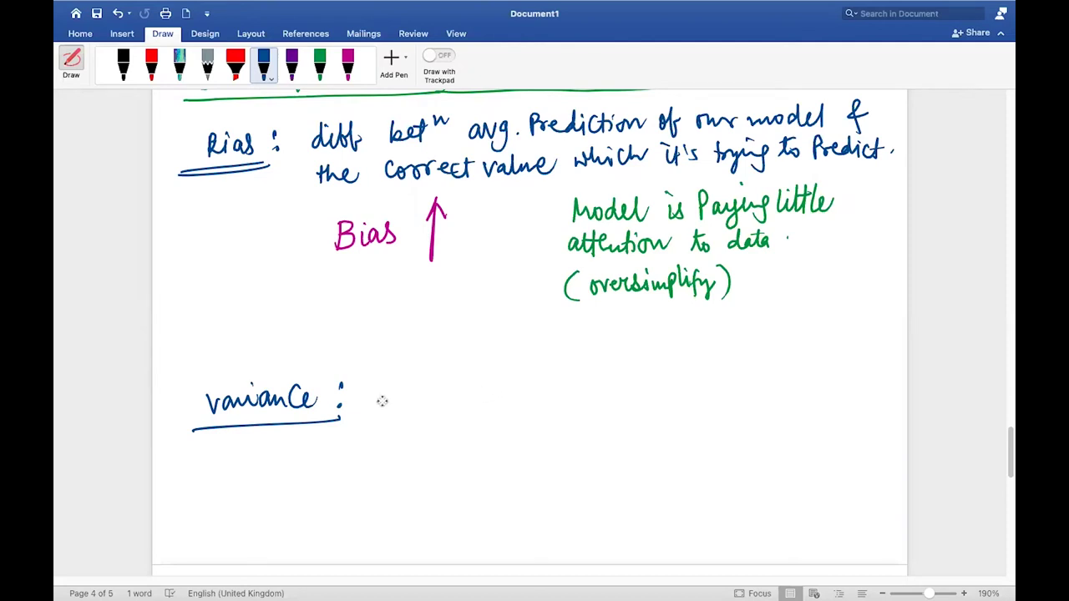
Define it as 'Variability of the prediction. (spread of our dataset)', redoing the bracketed text once.
mouse_move(384, 386)
left_mouse_down()
mouse_move(499, 386)
mouse_move(525, 399)
mouse_move(597, 375)
mouse_move(717, 377)
mouse_move(735, 365)
mouse_move(795, 373)
left_mouse_up()
left_click(808, 369)
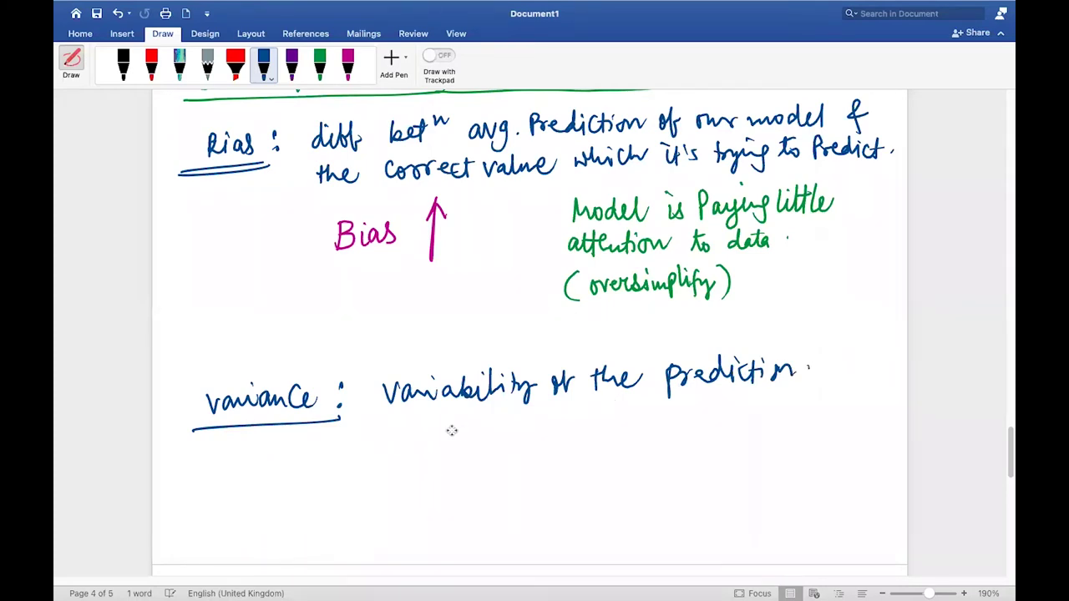
left_click_drag(397, 424, 409, 459)
mouse_move(430, 430)
left_mouse_down()
mouse_move(573, 417)
mouse_move(565, 438)
mouse_move(578, 423)
mouse_move(591, 433)
left_mouse_up()
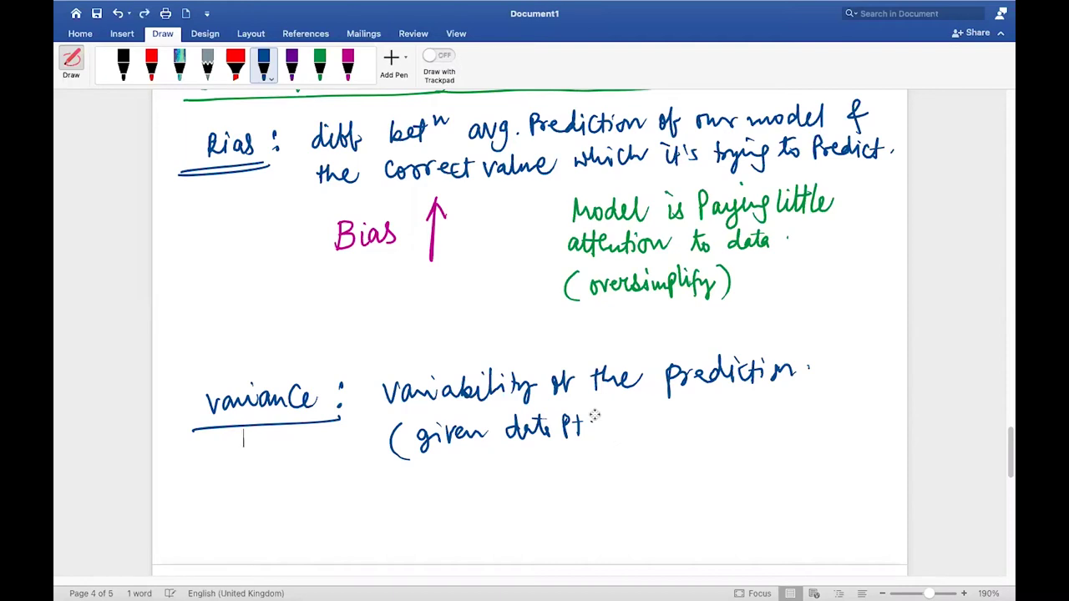
key("super+z")
key("super+z")
key("super+z")
key("super+z")
key("super+z")
key("super+z")
key("super+z")
key("super+z")
key("super+z")
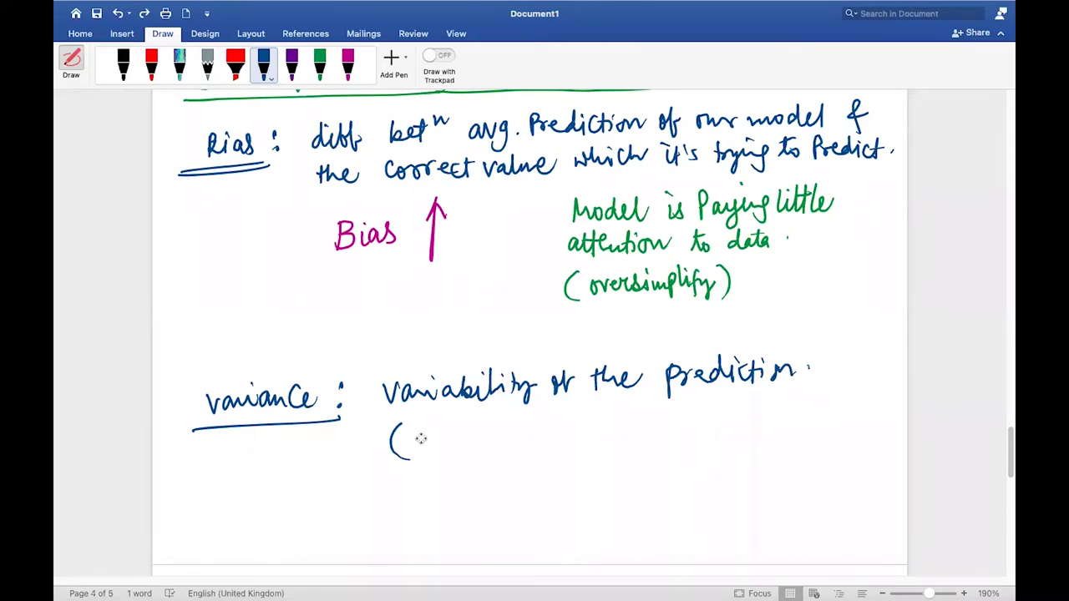
mouse_move(426, 431)
left_mouse_down()
mouse_move(415, 451)
mouse_move(435, 458)
mouse_move(452, 441)
mouse_move(505, 439)
mouse_move(513, 421)
left_mouse_up()
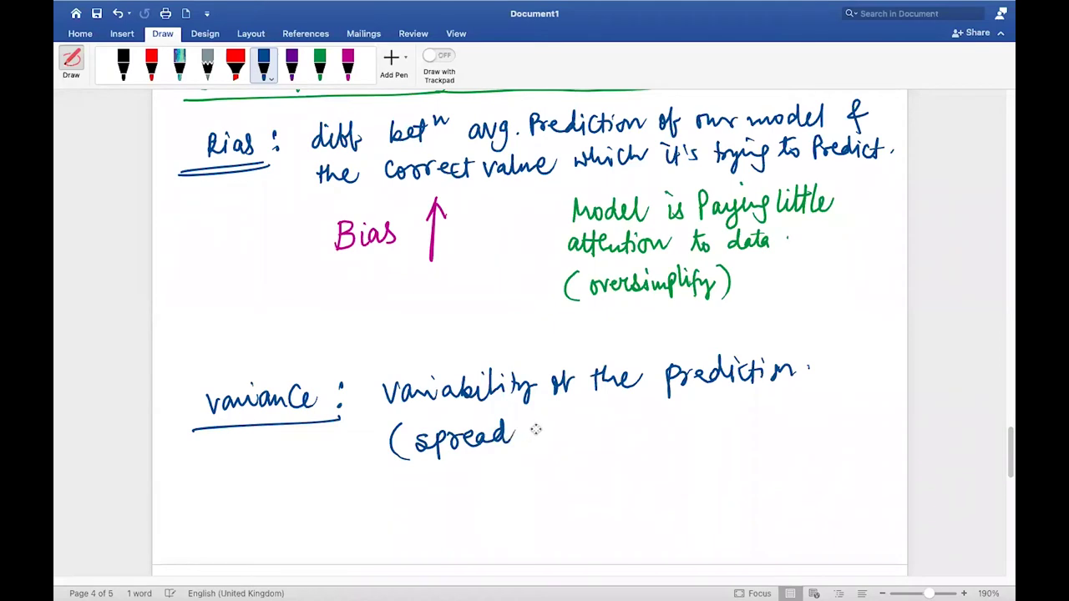
mouse_move(543, 428)
left_mouse_down()
mouse_move(535, 437)
mouse_move(739, 411)
mouse_move(736, 441)
left_mouse_up()
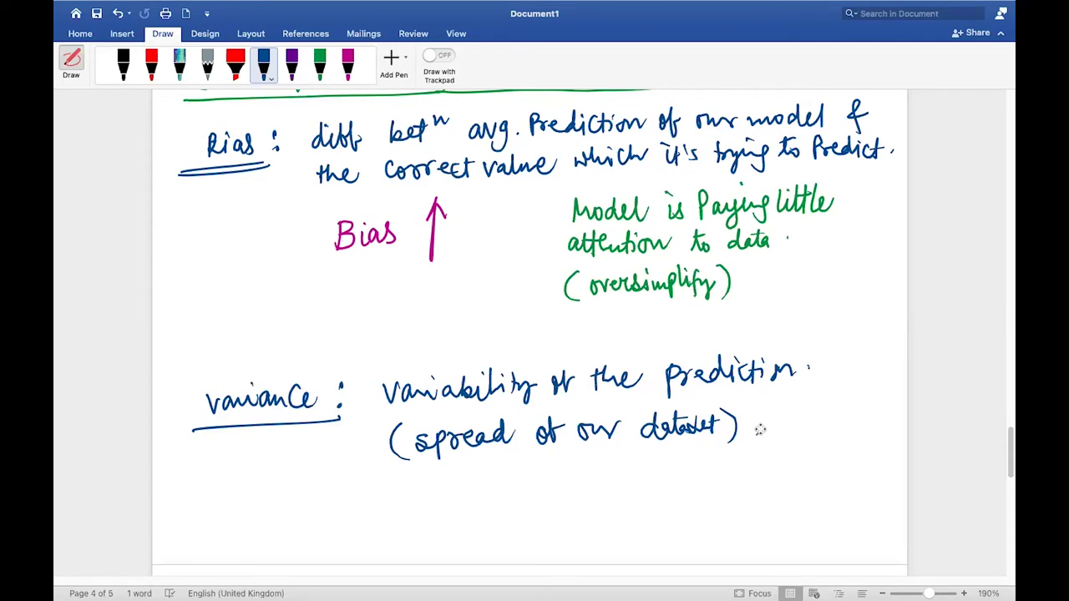
scroll(760, 430, "down", 3)
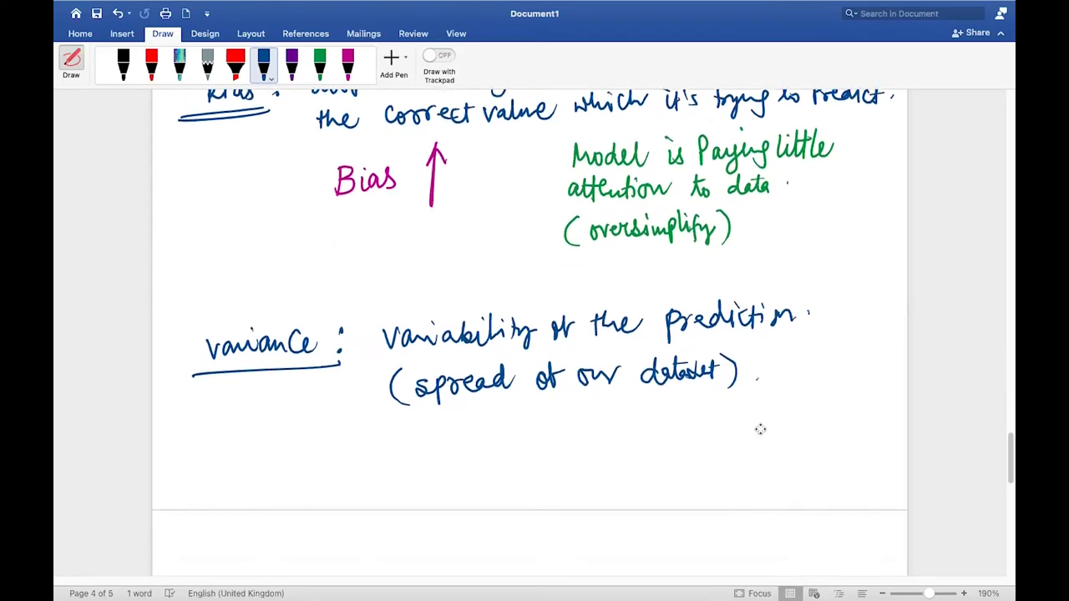
Write 'Variance' with an up-arrow in purple ink below the definition.
left_click(296, 75)
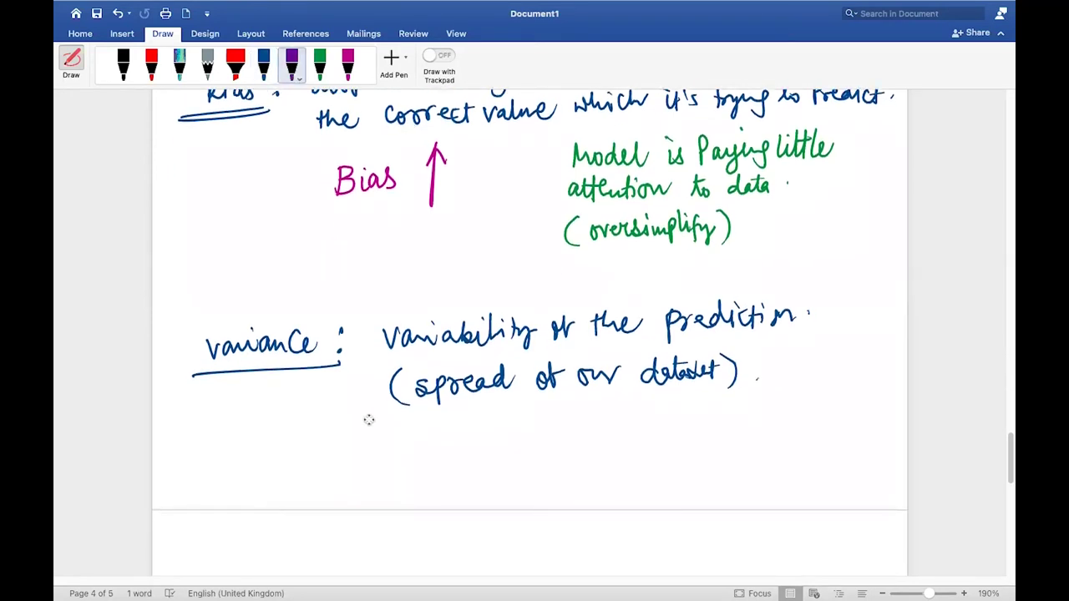
mouse_move(334, 444)
left_mouse_down()
mouse_move(380, 456)
mouse_move(453, 449)
mouse_move(492, 428)
left_mouse_up()
mouse_move(494, 472)
left_mouse_down()
mouse_move(495, 421)
mouse_move(506, 436)
left_mouse_up()
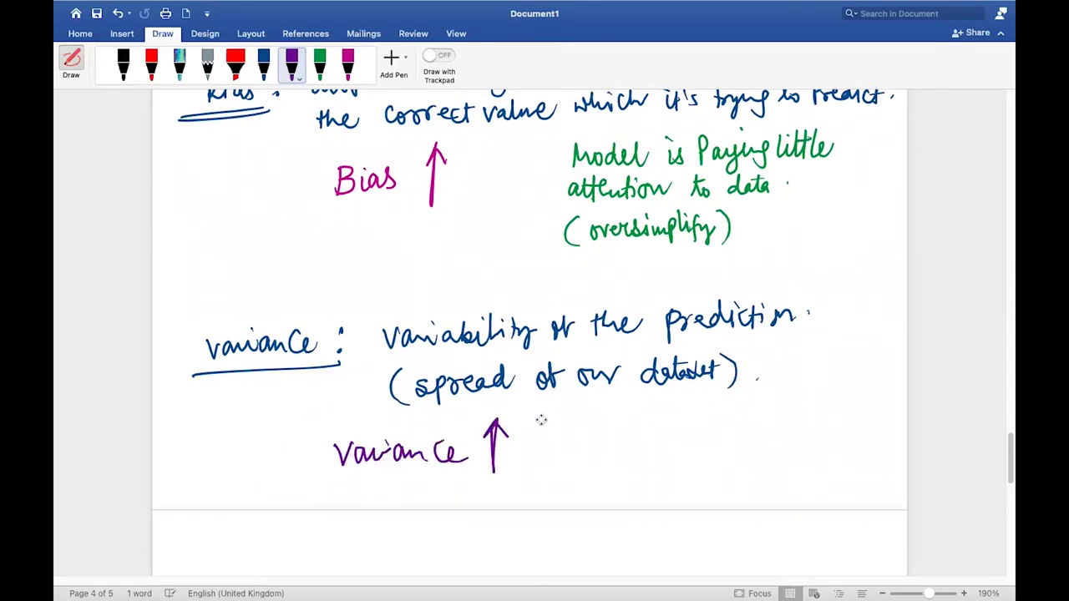
Write 'Pays a lot of attention' in green ink beside the arrow and start the next line.
left_click(320, 63)
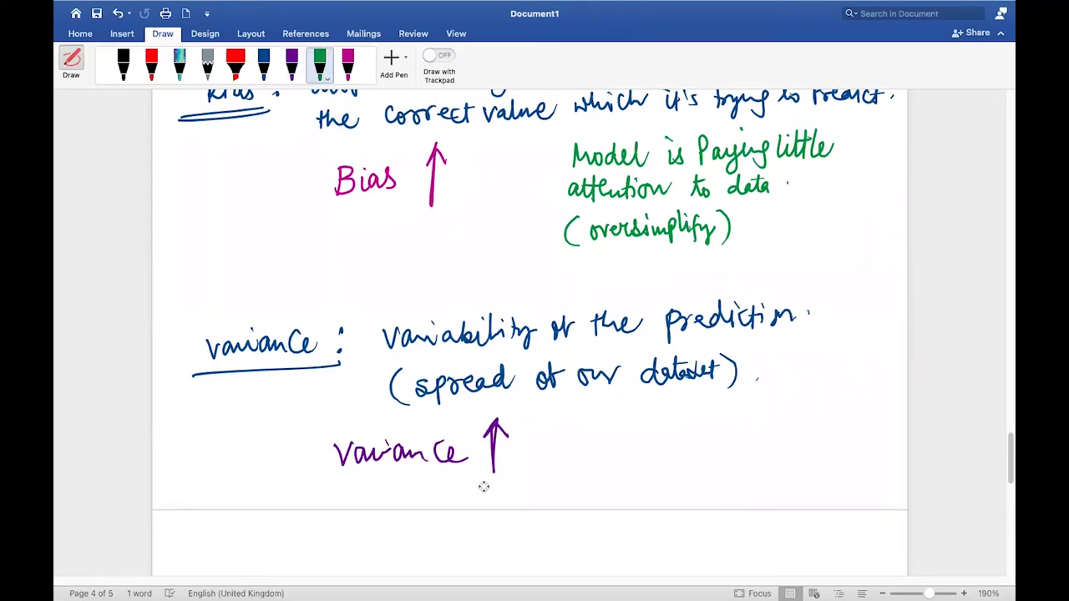
mouse_move(583, 406)
left_mouse_down()
mouse_move(584, 430)
mouse_move(595, 414)
left_mouse_up()
mouse_move(608, 412)
left_mouse_down()
mouse_move(626, 441)
mouse_move(651, 418)
mouse_move(723, 416)
mouse_move(762, 402)
mouse_move(758, 418)
left_mouse_up()
left_click_drag(790, 405, 793, 413)
mouse_move(799, 381)
left_mouse_down()
mouse_move(807, 412)
mouse_move(819, 389)
left_mouse_up()
mouse_move(820, 399)
left_mouse_down()
mouse_move(845, 393)
mouse_move(858, 406)
mouse_move(882, 386)
left_mouse_up()
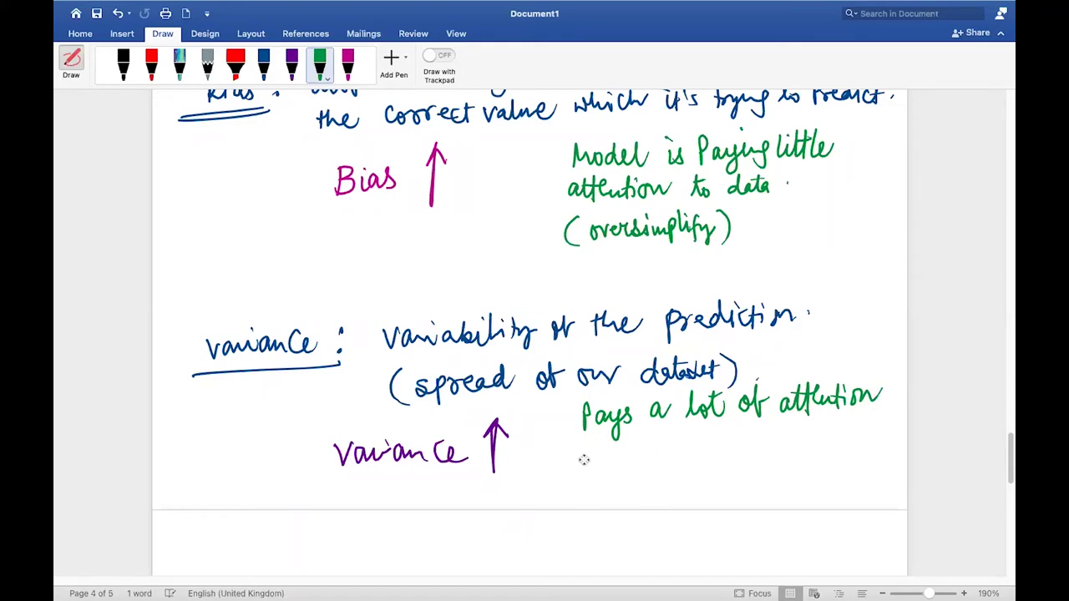
mouse_move(583, 450)
left_mouse_down()
mouse_move(589, 438)
mouse_move(672, 439)
mouse_move(687, 460)
mouse_move(757, 439)
left_mouse_up()
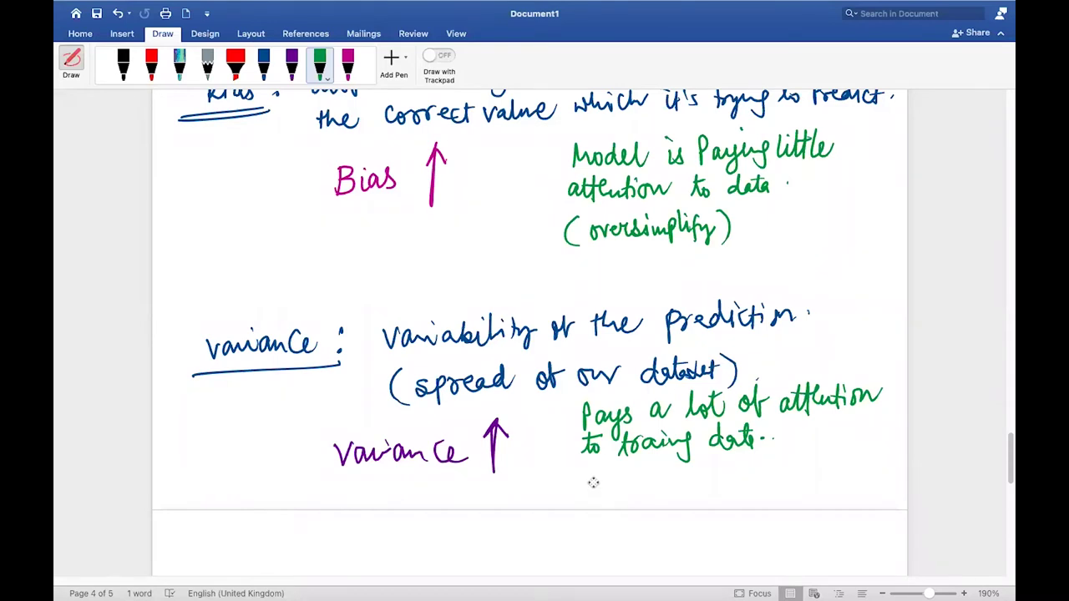
Write the green 'Score diff (Tr.↑ Te↓)' line below 'to training data'.
mouse_move(596, 479)
left_mouse_down()
mouse_move(734, 475)
mouse_move(754, 484)
mouse_move(786, 465)
mouse_move(818, 483)
mouse_move(837, 461)
mouse_move(874, 473)
mouse_move(897, 452)
mouse_move(898, 486)
left_mouse_up()
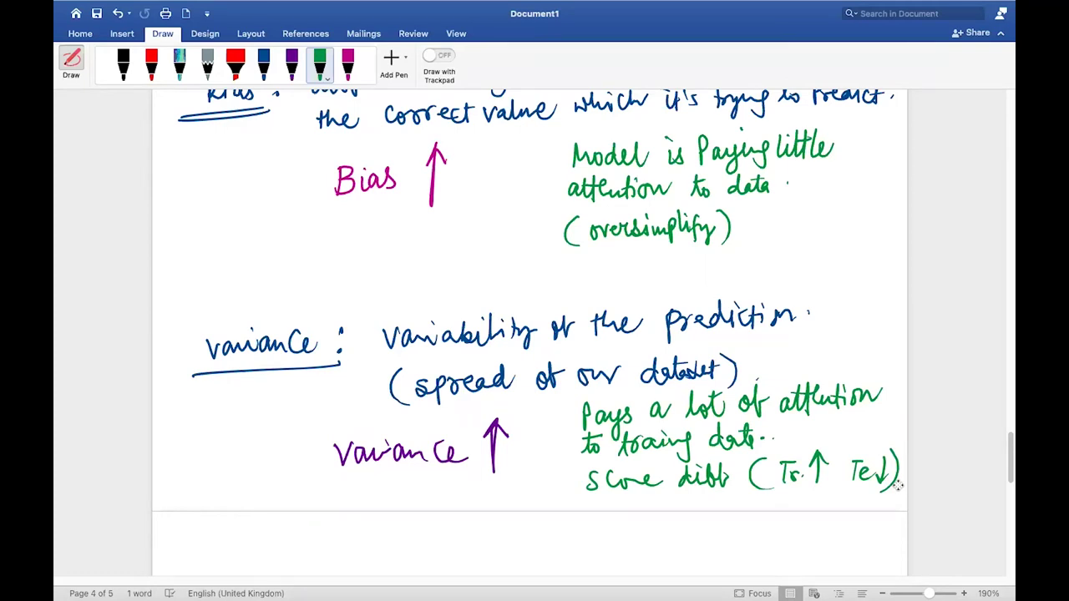
scroll(898, 485, "down", 5)
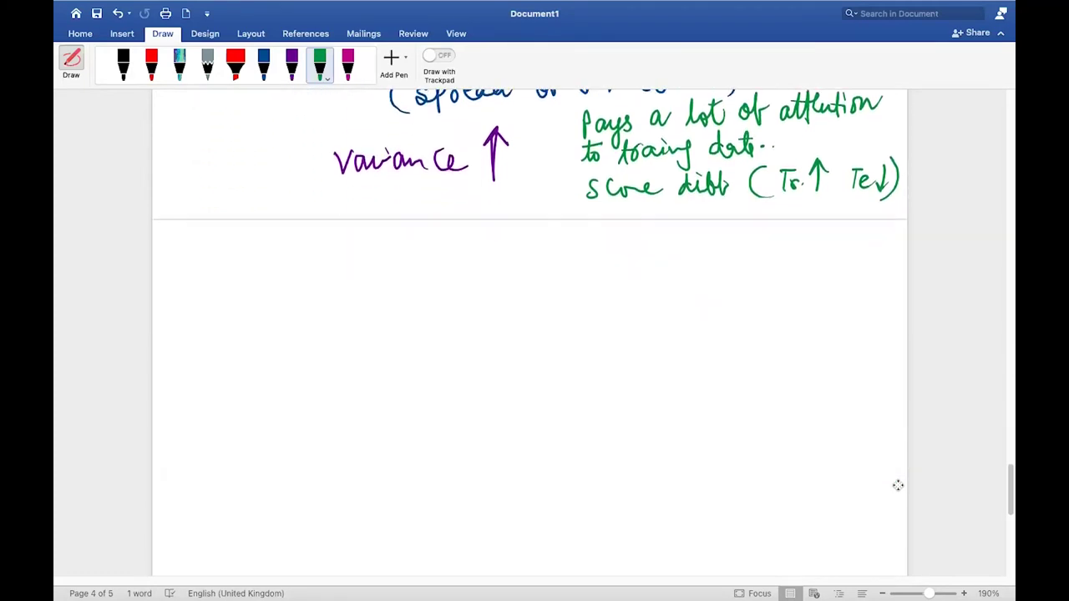
In dark blue ink, write 'Mathematically' and 'Err = Bias² + Variance', undoing one misspelled stroke.
left_click(266, 67)
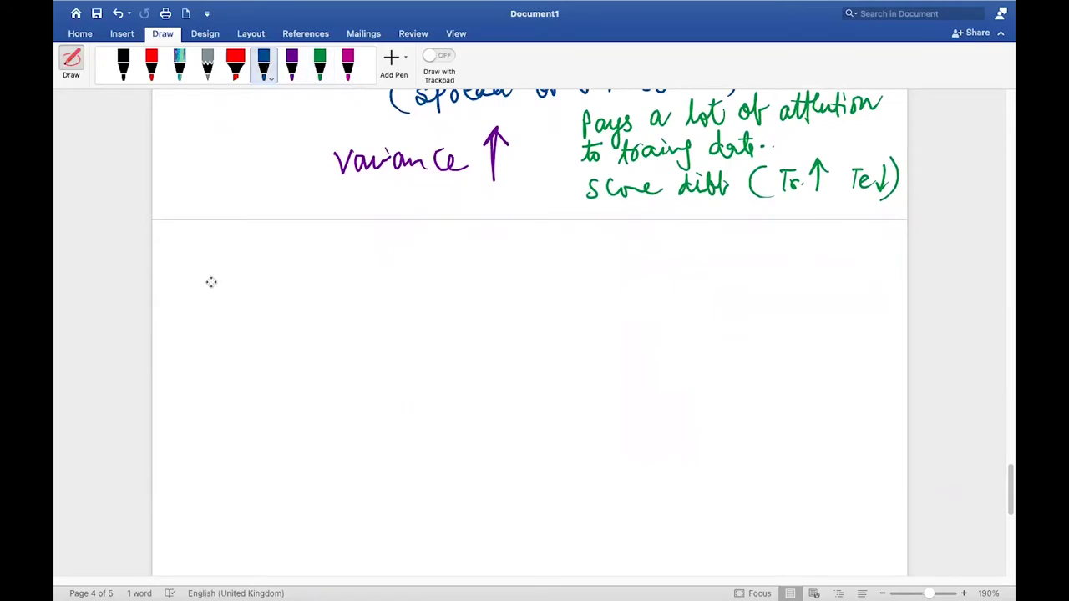
mouse_move(200, 261)
left_mouse_down()
mouse_move(200, 277)
mouse_move(305, 248)
mouse_move(336, 263)
mouse_move(356, 254)
mouse_move(374, 269)
left_mouse_up()
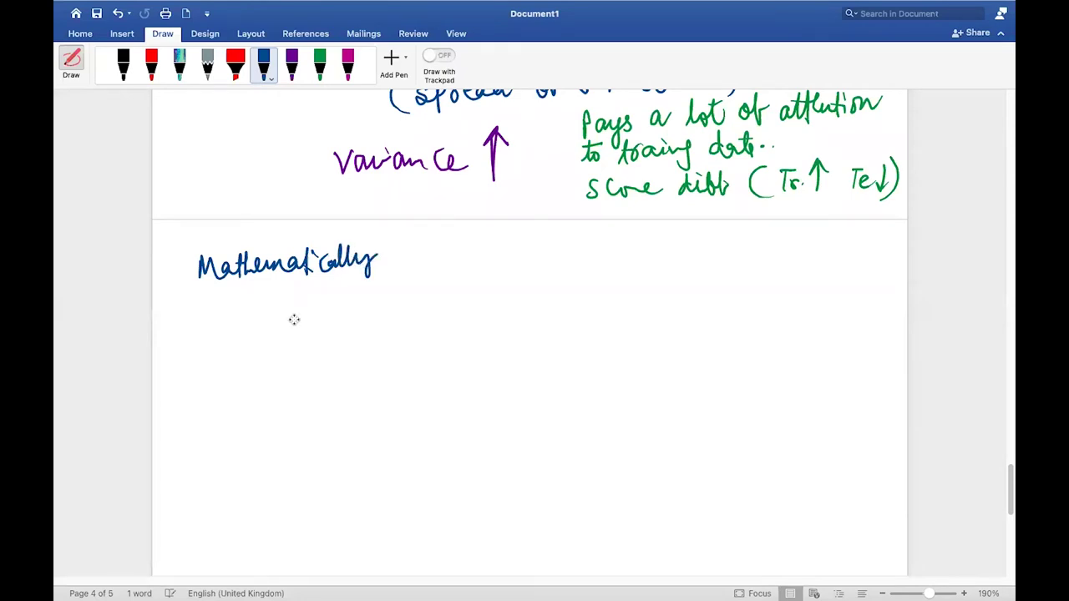
mouse_move(287, 325)
left_mouse_down()
mouse_move(423, 334)
mouse_move(444, 312)
mouse_move(462, 329)
left_mouse_up()
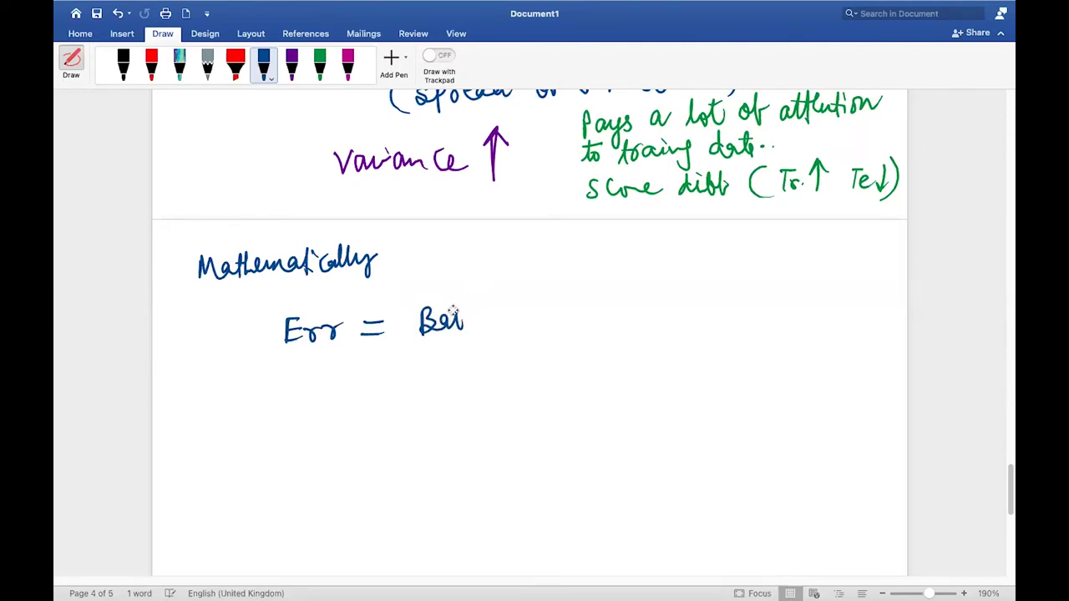
key("super+z")
key("super+z")
key("super+z")
key("super+z")
left_click_drag(420, 309, 423, 333)
mouse_move(437, 319)
left_mouse_down()
mouse_move(439, 333)
mouse_move(461, 333)
mouse_move(487, 298)
mouse_move(533, 312)
mouse_move(520, 330)
mouse_move(575, 302)
mouse_move(598, 311)
mouse_move(609, 294)
mouse_move(643, 322)
mouse_move(710, 304)
mouse_move(699, 322)
left_mouse_up()
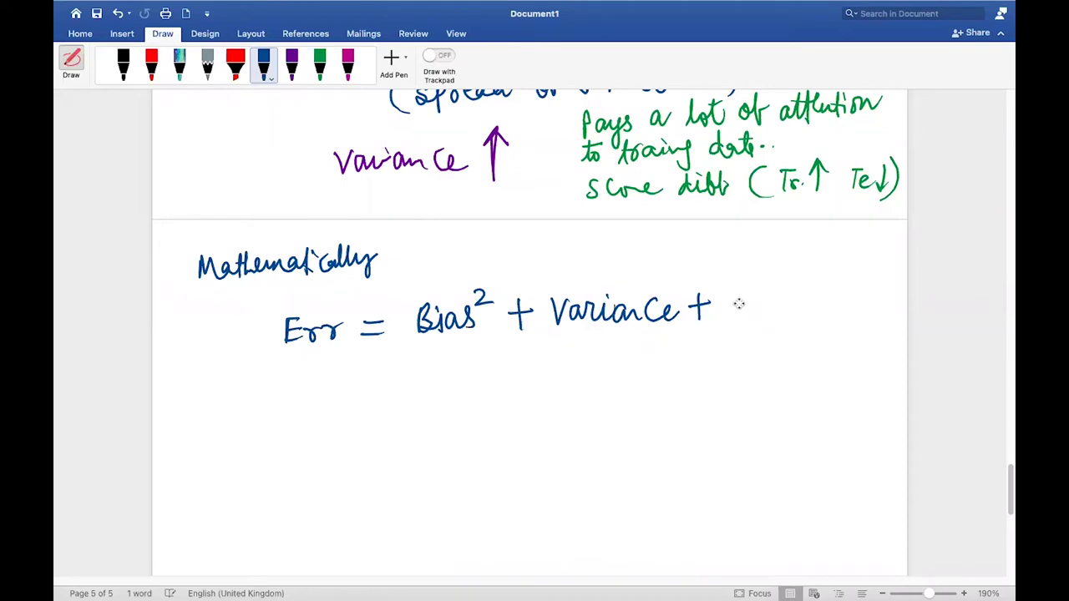
Add '+ (Irr. Error)' to the equation and circle the Bias² and Variance terms.
mouse_move(740, 293)
left_mouse_down()
mouse_move(739, 324)
mouse_move(773, 294)
mouse_move(764, 316)
left_mouse_up()
mouse_move(767, 308)
left_mouse_down()
mouse_move(799, 292)
mouse_move(777, 316)
mouse_move(828, 314)
mouse_move(831, 293)
left_mouse_up()
left_click(800, 309)
mouse_move(817, 304)
left_mouse_down()
mouse_move(874, 301)
mouse_move(887, 286)
mouse_move(871, 327)
left_mouse_up()
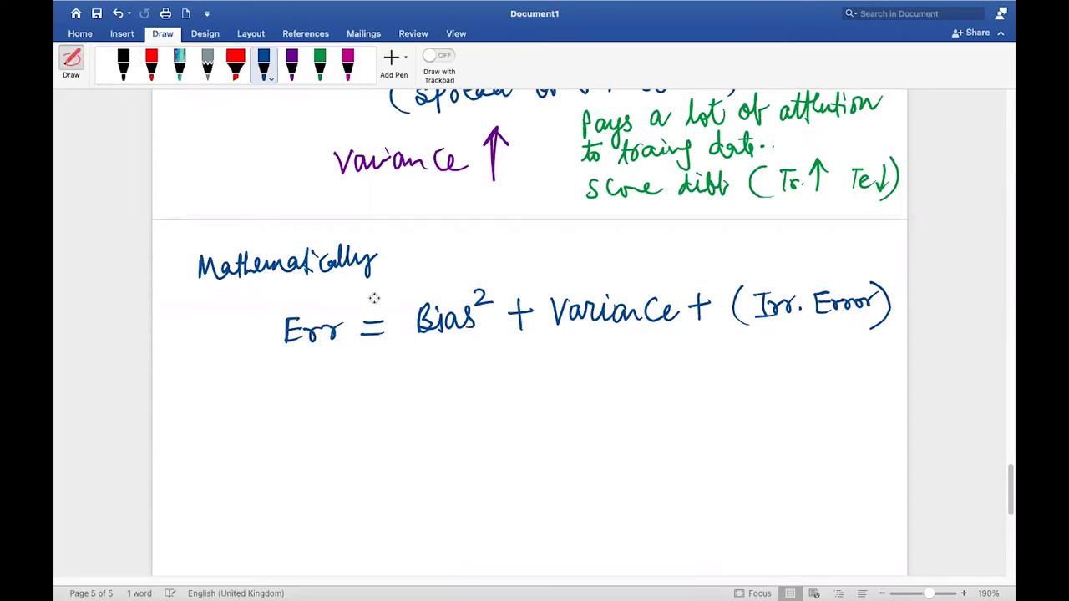
mouse_move(500, 279)
left_mouse_down()
mouse_move(435, 269)
mouse_move(441, 354)
mouse_move(504, 294)
mouse_move(499, 266)
left_mouse_up()
mouse_move(666, 266)
left_mouse_down()
mouse_move(591, 254)
mouse_move(545, 311)
mouse_move(650, 361)
mouse_move(655, 253)
left_mouse_up()
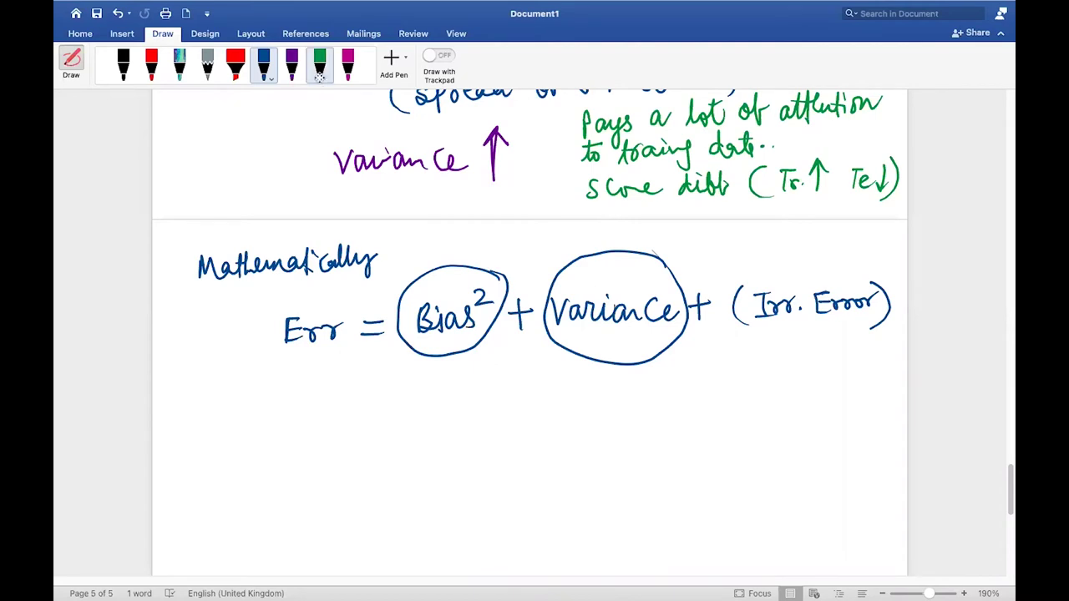
Write purple 'Underfitting' at left and 'Overfitting' at right below the equation, then scroll down.
left_click(292, 67)
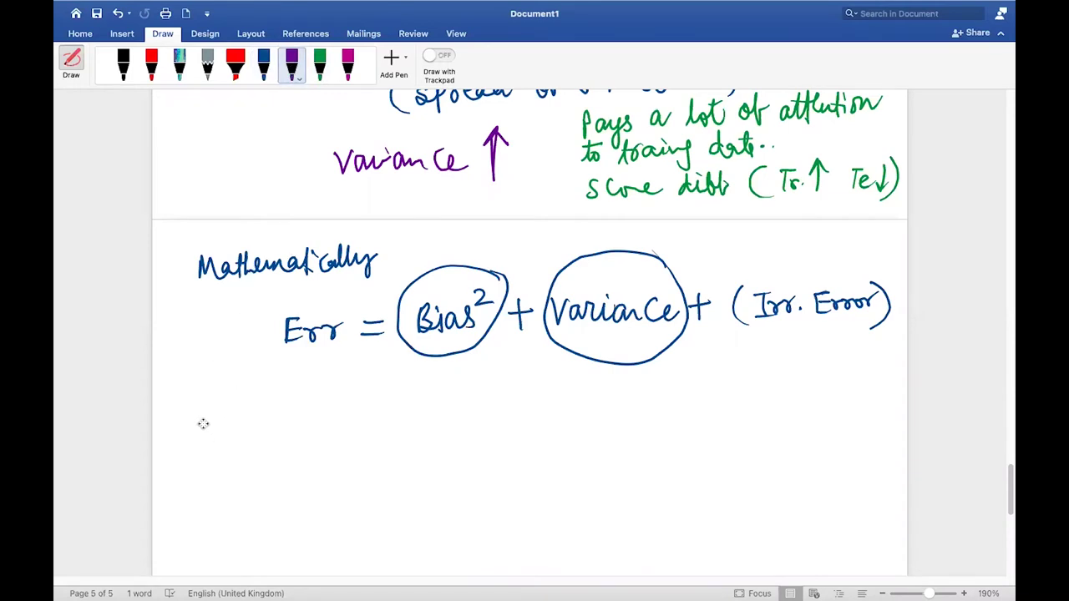
mouse_move(201, 416)
left_mouse_down()
mouse_move(204, 431)
mouse_move(209, 414)
left_mouse_up()
mouse_move(214, 414)
left_mouse_down()
mouse_move(215, 429)
mouse_move(280, 404)
mouse_move(299, 422)
mouse_move(327, 399)
mouse_move(359, 409)
mouse_move(356, 446)
left_mouse_up()
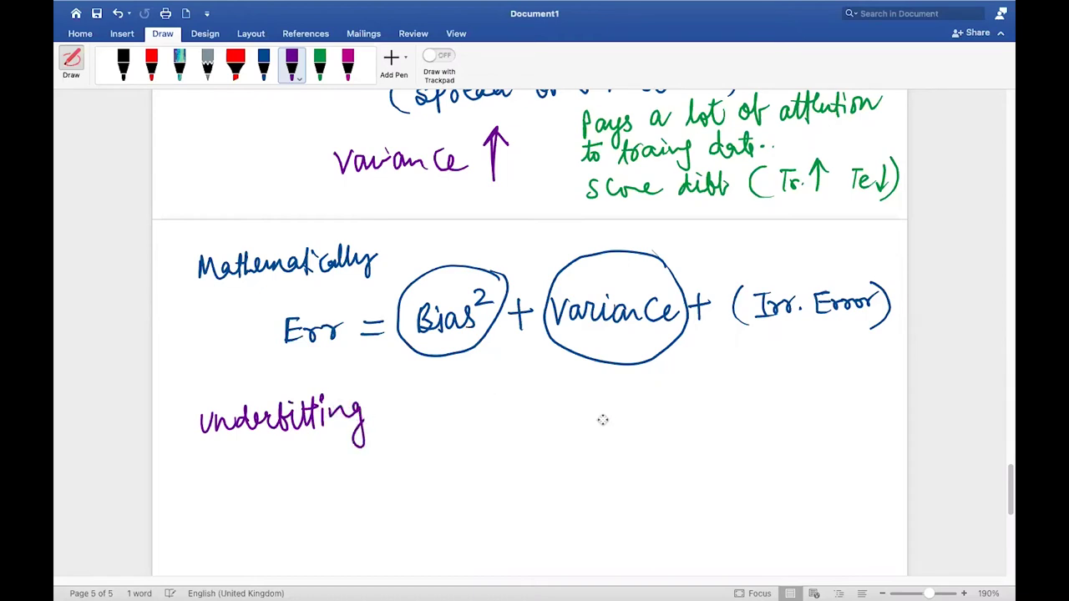
mouse_move(688, 389)
left_mouse_down()
mouse_move(709, 400)
mouse_move(760, 386)
mouse_move(775, 402)
mouse_move(792, 383)
mouse_move(822, 402)
mouse_move(831, 384)
left_mouse_up()
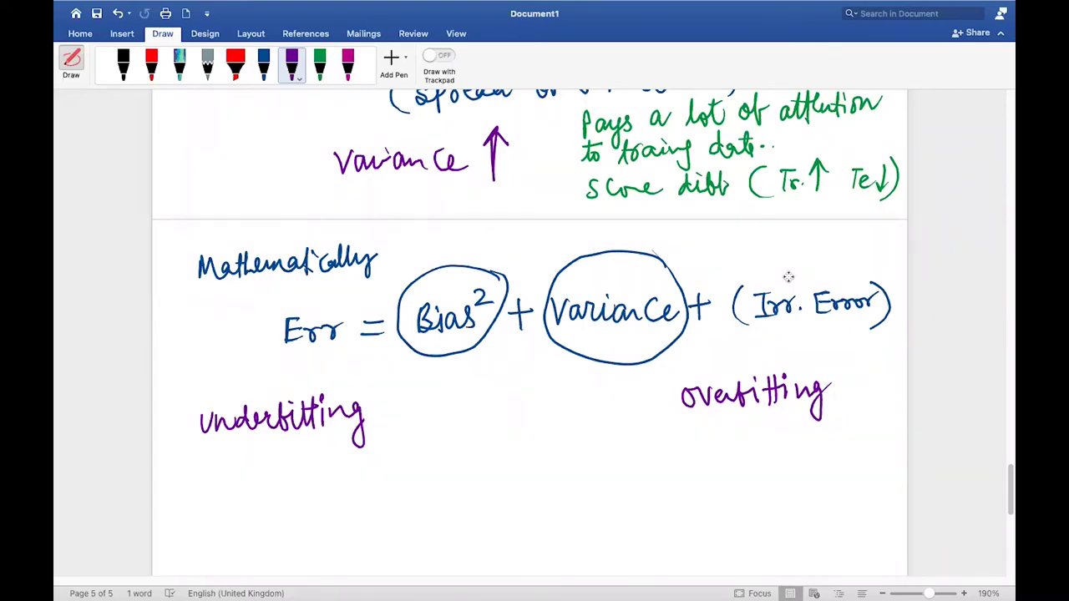
scroll(789, 277, "down", 3)
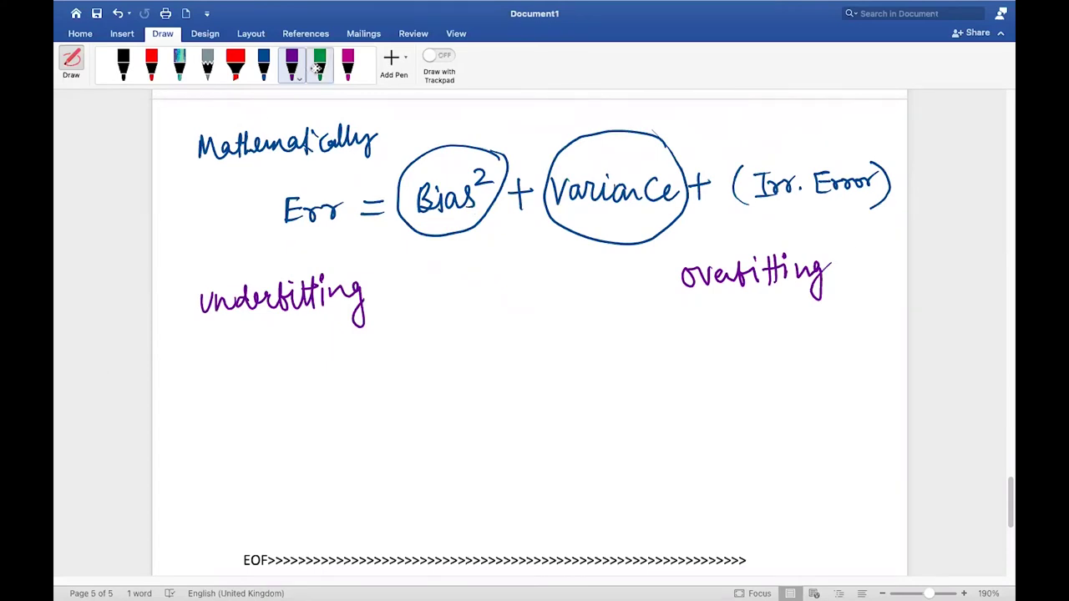
In dark blue, write '* Model is unable to Capture underlying Pattern of data.' under Underfitting.
left_click(263, 67)
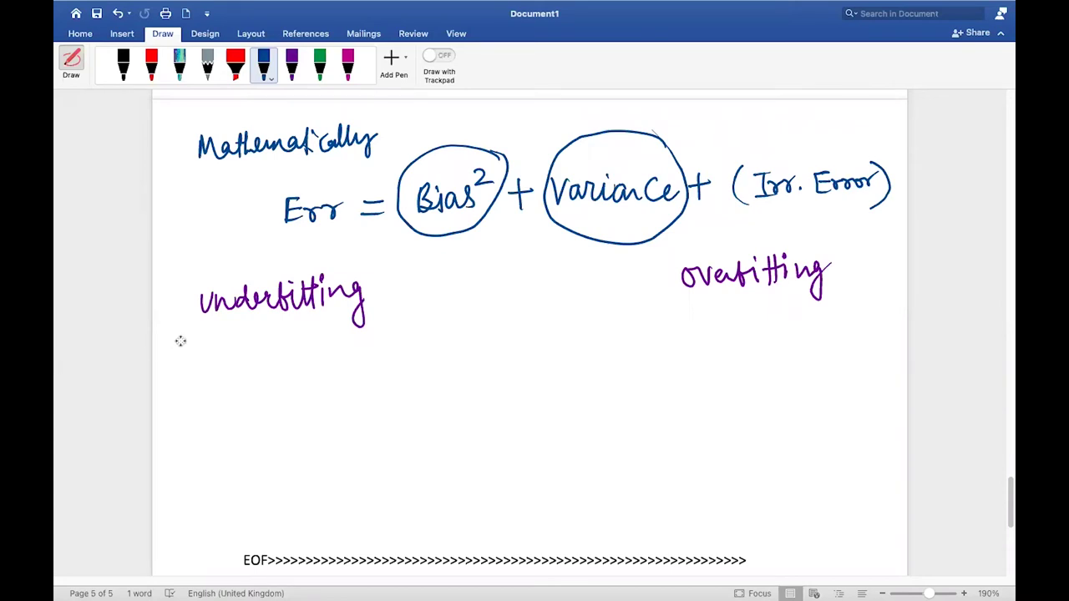
mouse_move(167, 341)
left_mouse_down()
mouse_move(213, 355)
mouse_move(262, 341)
left_mouse_up()
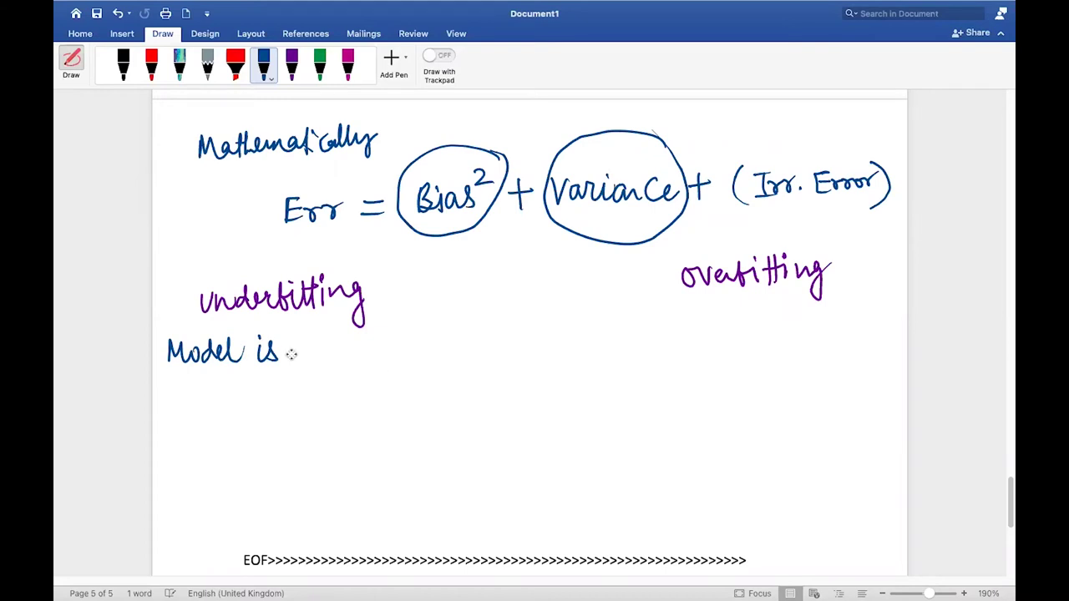
mouse_move(301, 344)
left_mouse_down()
mouse_move(339, 353)
mouse_move(367, 331)
mouse_move(446, 339)
left_mouse_up()
mouse_move(167, 389)
left_mouse_down()
mouse_move(187, 399)
mouse_move(240, 390)
left_mouse_up()
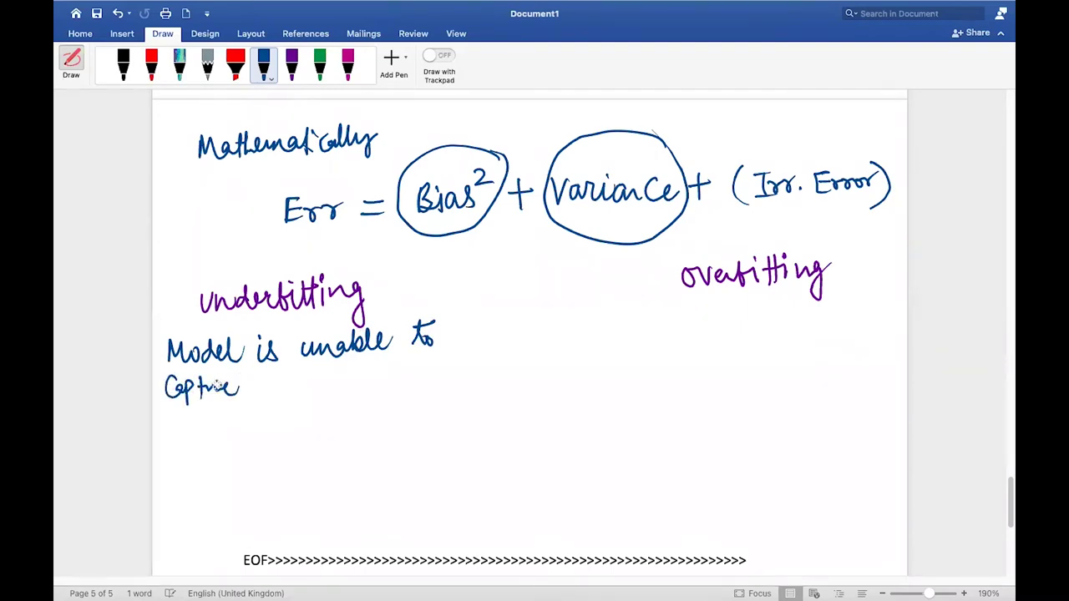
mouse_move(254, 384)
left_mouse_down()
mouse_move(327, 370)
mouse_move(432, 373)
mouse_move(477, 358)
left_mouse_up()
left_click_drag(172, 427, 245, 424)
left_click(269, 415)
left_click_drag(157, 351, 160, 355)
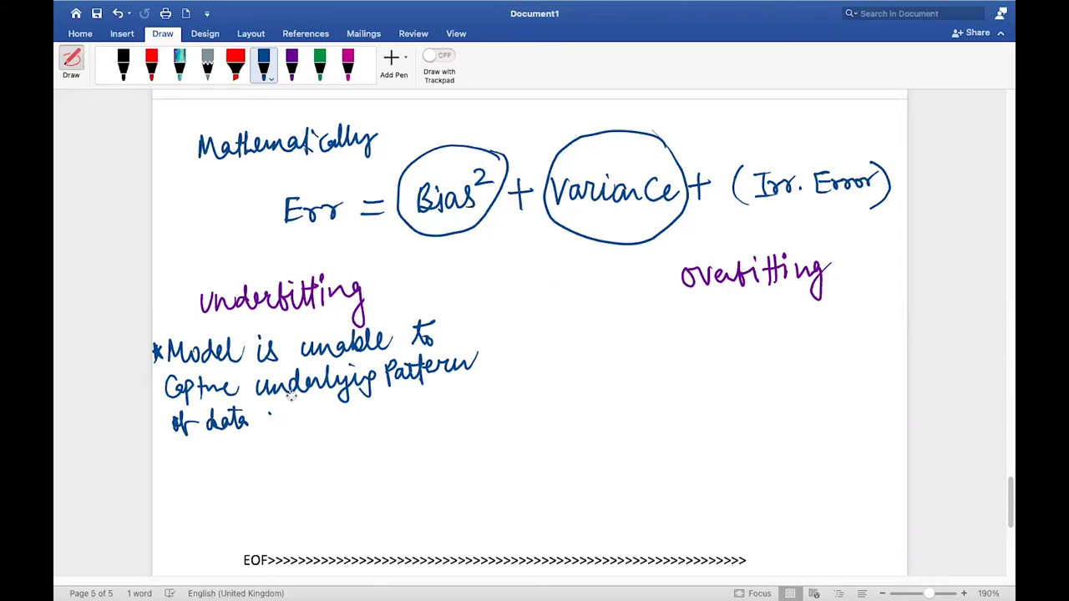
scroll(290, 396, "down", 3)
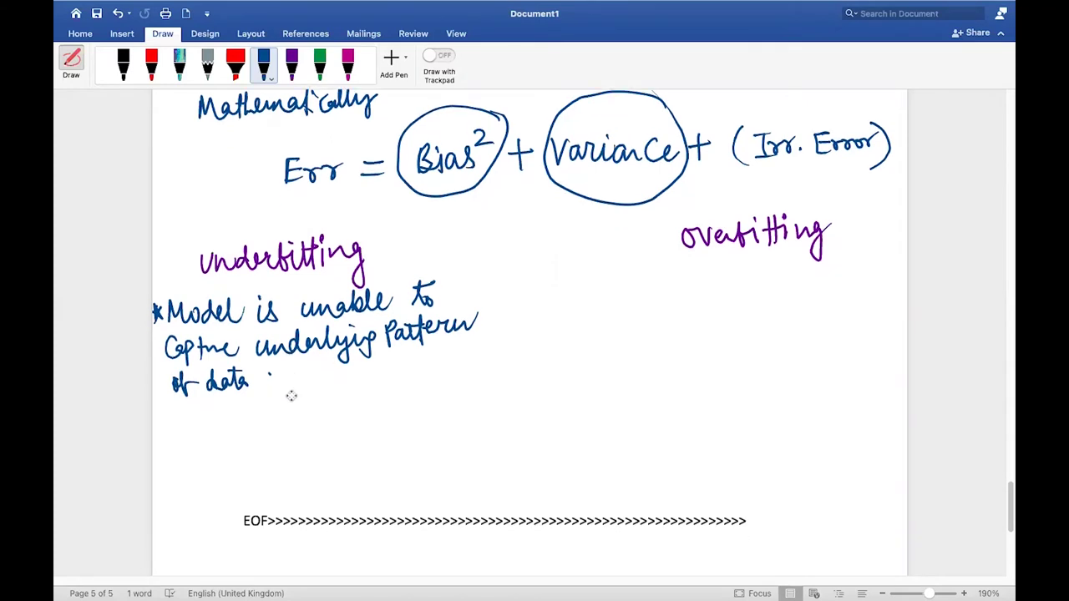
Leave Draw mode and add blank lines at the document end to create a new page.
left_click(71, 59)
left_click(387, 434)
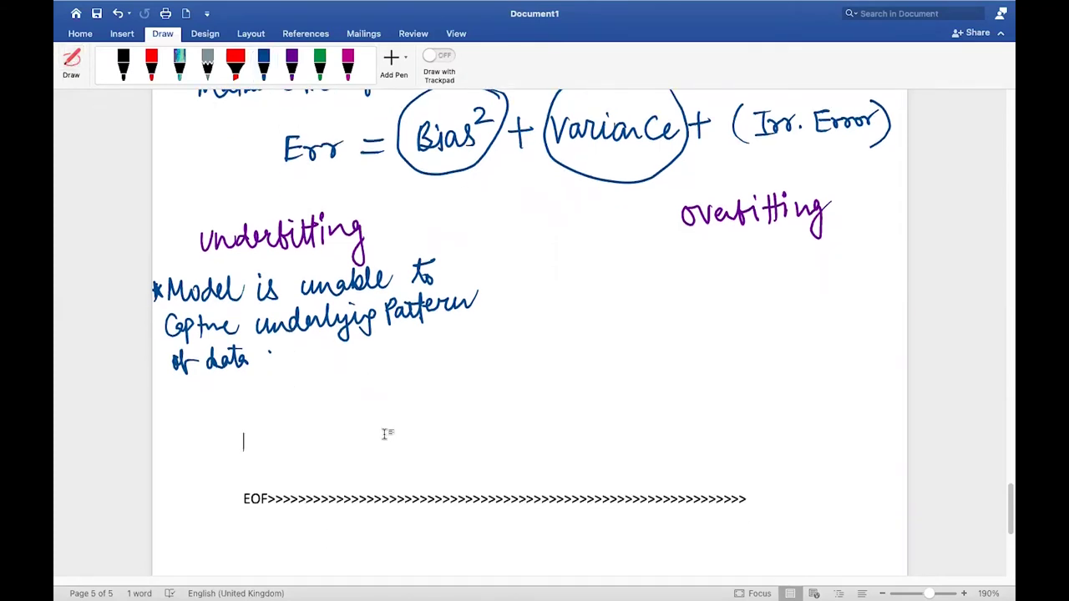
key("Return")
key("Return")
key("Return")
key("Return")
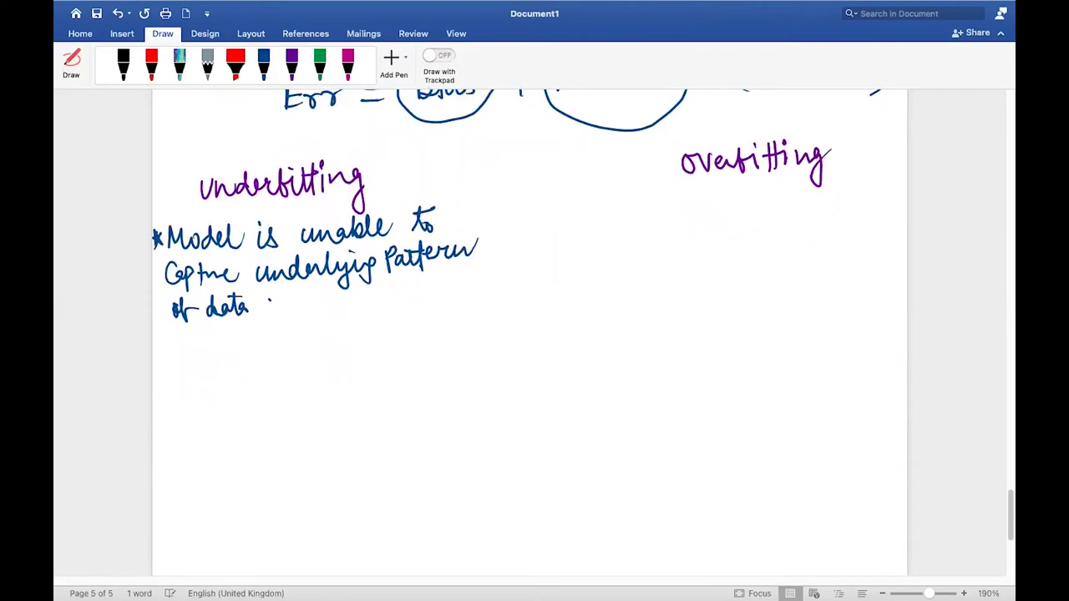
key("Return")
key("Return")
key("Return")
key("Return")
key("Return")
key("Return")
key("Return")
key("Return")
key("Return")
key("Return")
key("Return")
key("Return")
key("Return")
key("Return")
key("Return")
key("Return")
key("Return")
key("Return")
key("Return")
key("Return")
key("Return")
scroll(530, 334, "up", 15)
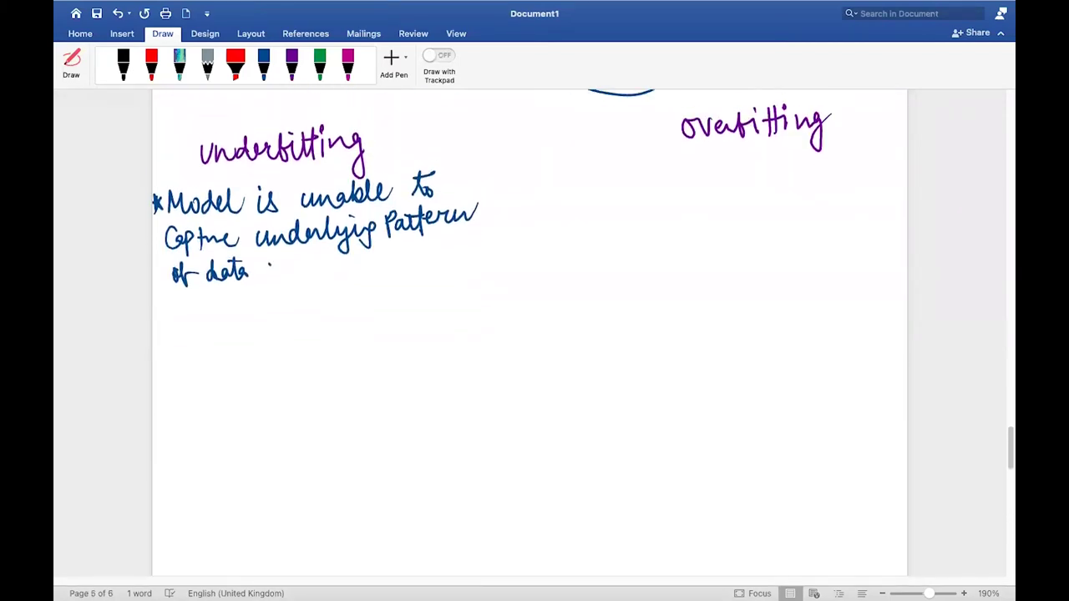
Write purple 'Bias ↑ var ↓' beneath the underfitting note.
left_click(292, 67)
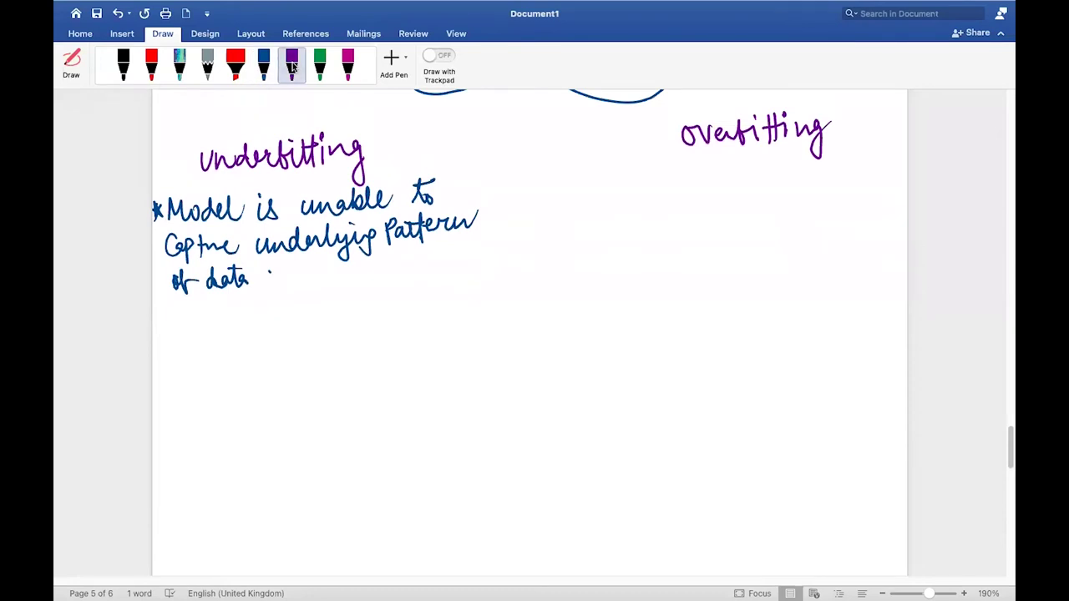
mouse_move(192, 327)
left_mouse_down()
mouse_move(194, 346)
mouse_move(216, 344)
mouse_move(239, 323)
mouse_move(236, 342)
left_mouse_up()
left_click_drag(266, 298, 266, 358)
mouse_move(256, 316)
left_mouse_down()
mouse_move(266, 298)
mouse_move(318, 336)
mouse_move(363, 324)
left_mouse_up()
left_click_drag(387, 296, 388, 344)
left_click_drag(381, 326, 399, 326)
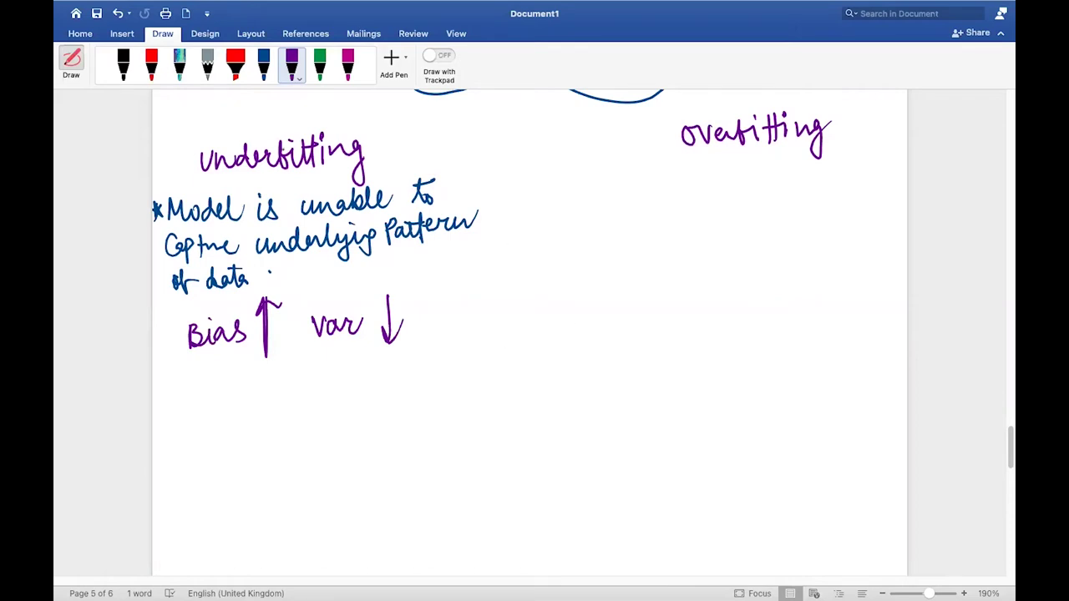
In dark blue, write '* when our model Captures the noise along with the data.' under Overfitting.
left_click(263, 65)
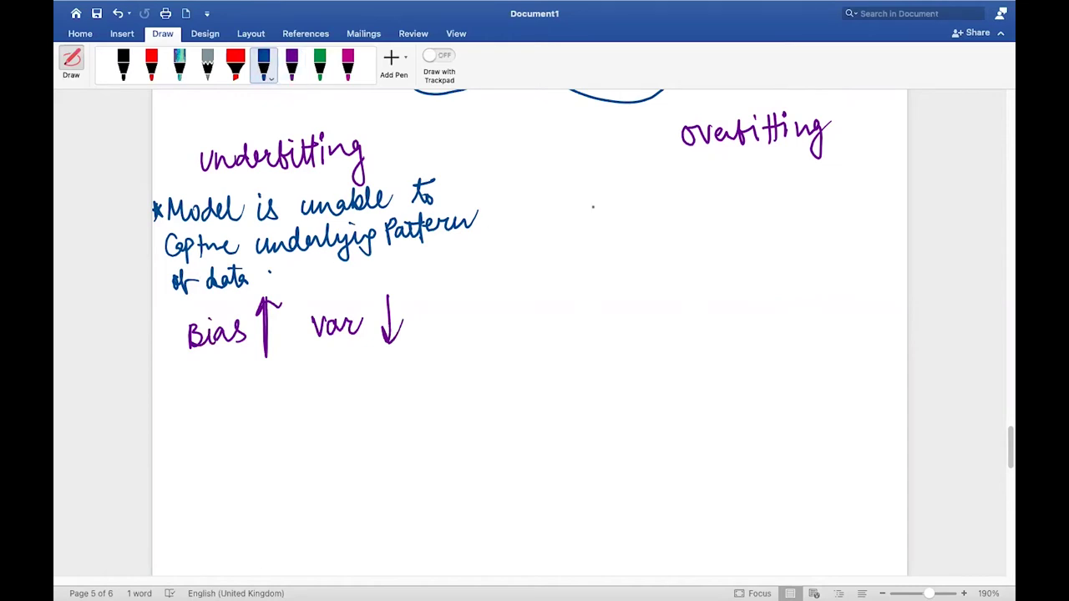
mouse_move(580, 172)
left_mouse_down()
mouse_move(582, 192)
mouse_move(594, 187)
left_mouse_up()
mouse_move(614, 177)
left_mouse_down()
mouse_move(789, 180)
mouse_move(828, 163)
left_mouse_up()
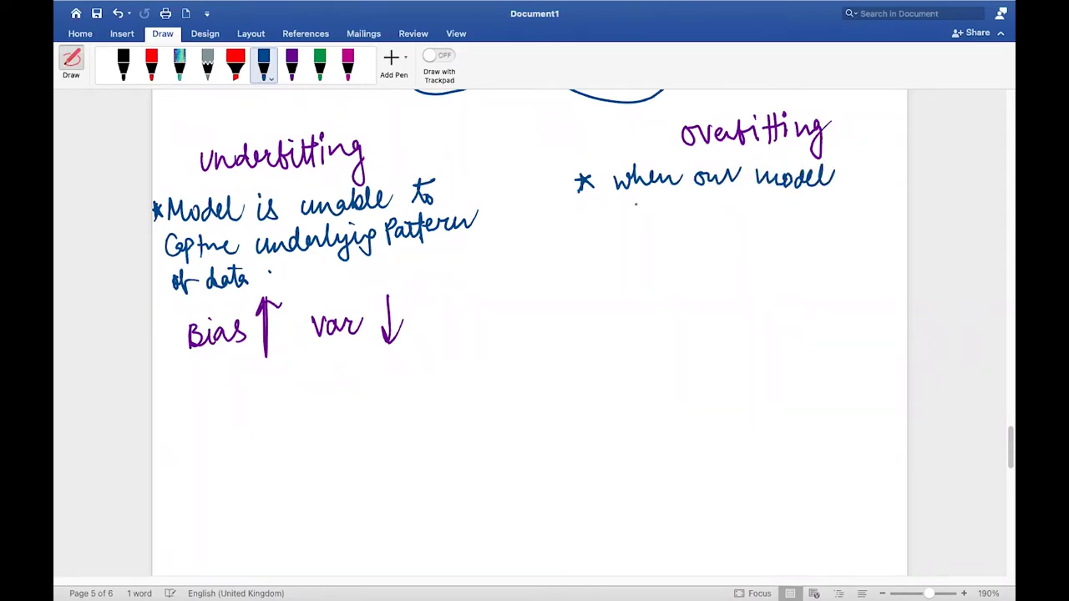
left_click_drag(615, 207, 848, 207)
mouse_move(623, 243)
left_mouse_down()
mouse_move(680, 247)
mouse_move(673, 267)
mouse_move(715, 237)
mouse_move(764, 247)
mouse_move(794, 227)
mouse_move(818, 244)
left_mouse_up()
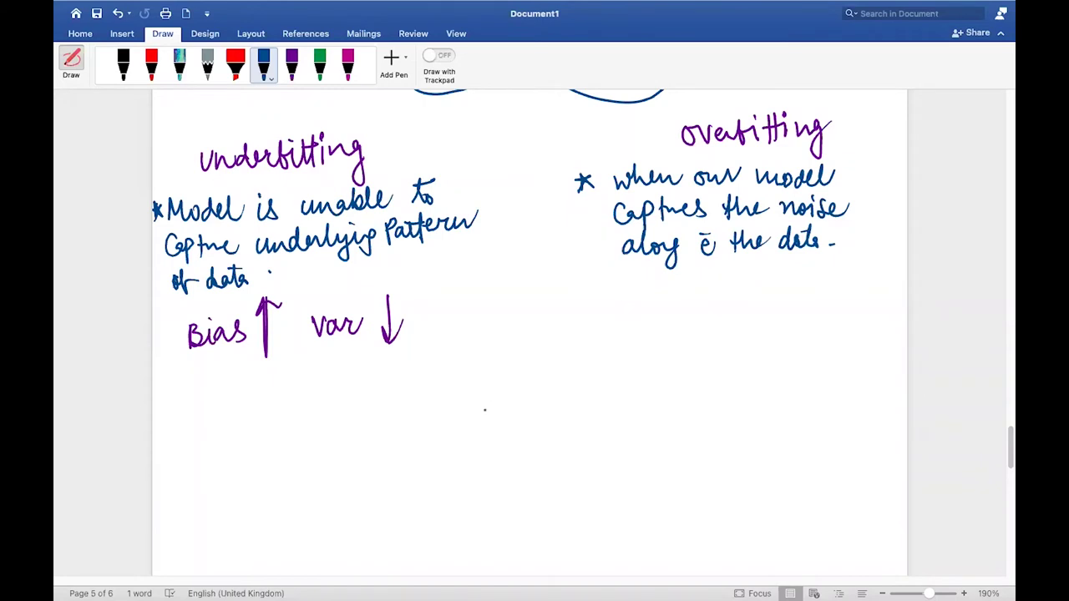
Dot several scattered data points to start the graph.
left_click(538, 356)
left_click_drag(564, 349, 565, 358)
left_click_drag(545, 317, 553, 326)
mouse_move(454, 298)
left_mouse_down()
mouse_move(466, 297)
mouse_move(457, 448)
mouse_move(614, 448)
left_mouse_up()
left_click_drag(452, 455, 620, 288)
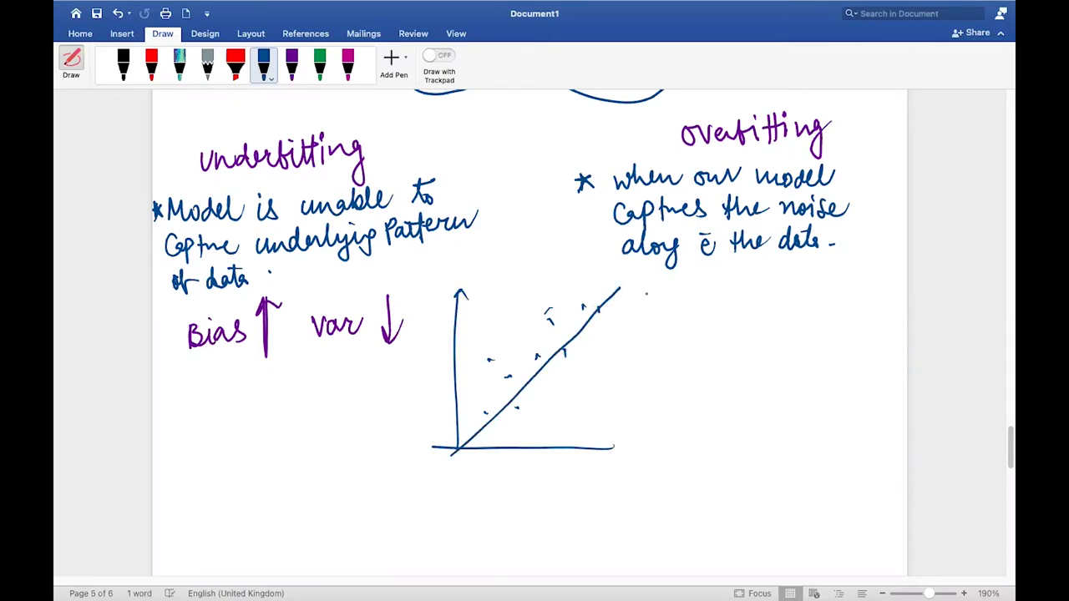
key("super+z")
key("super+z")
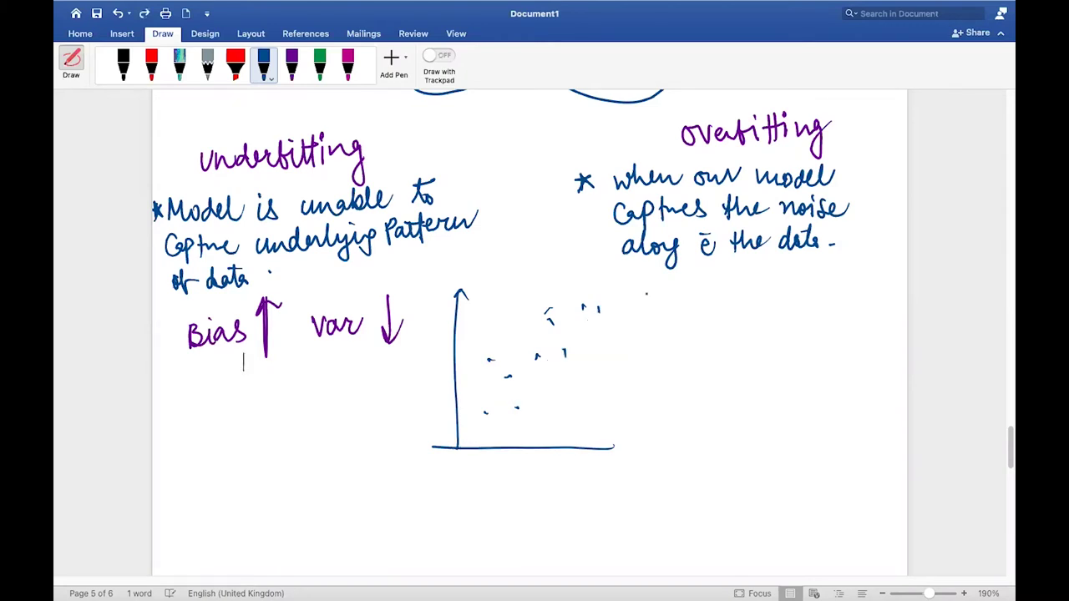
mouse_move(459, 446)
left_mouse_down()
mouse_move(518, 408)
mouse_move(489, 362)
mouse_move(538, 357)
mouse_move(548, 309)
mouse_move(564, 354)
mouse_move(582, 302)
mouse_move(600, 313)
left_mouse_up()
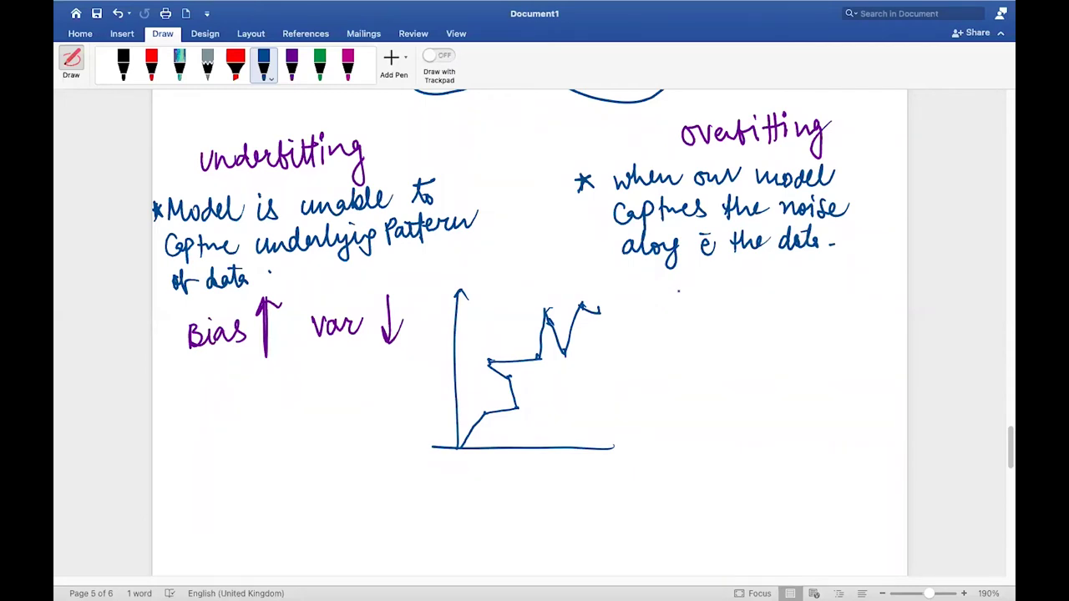
mouse_move(600, 314)
left_mouse_down()
mouse_move(582, 304)
mouse_move(548, 322)
mouse_move(539, 359)
mouse_move(508, 380)
left_mouse_up()
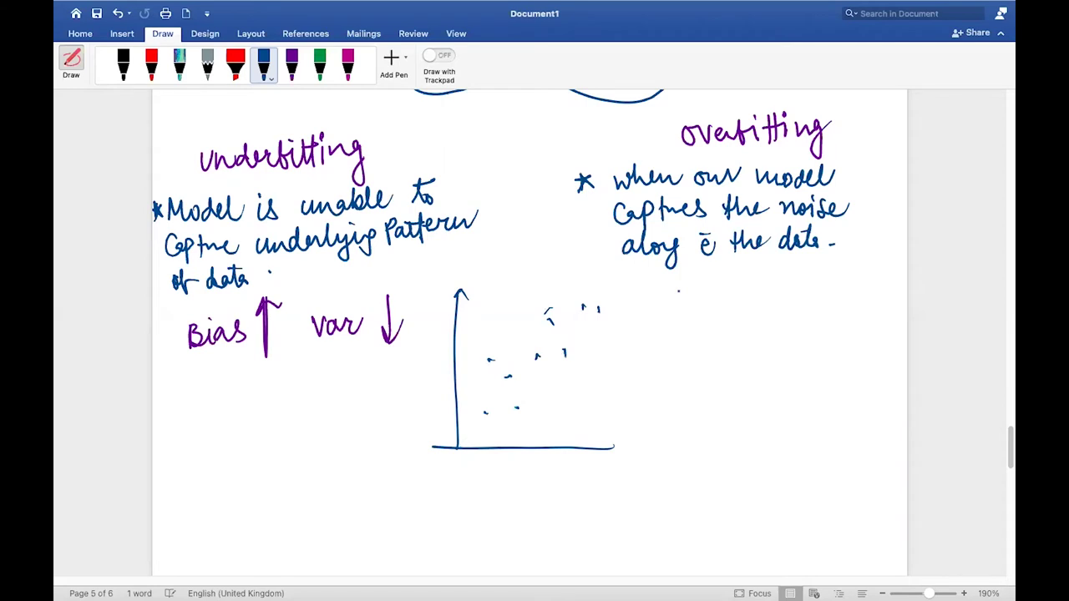
key("super+z")
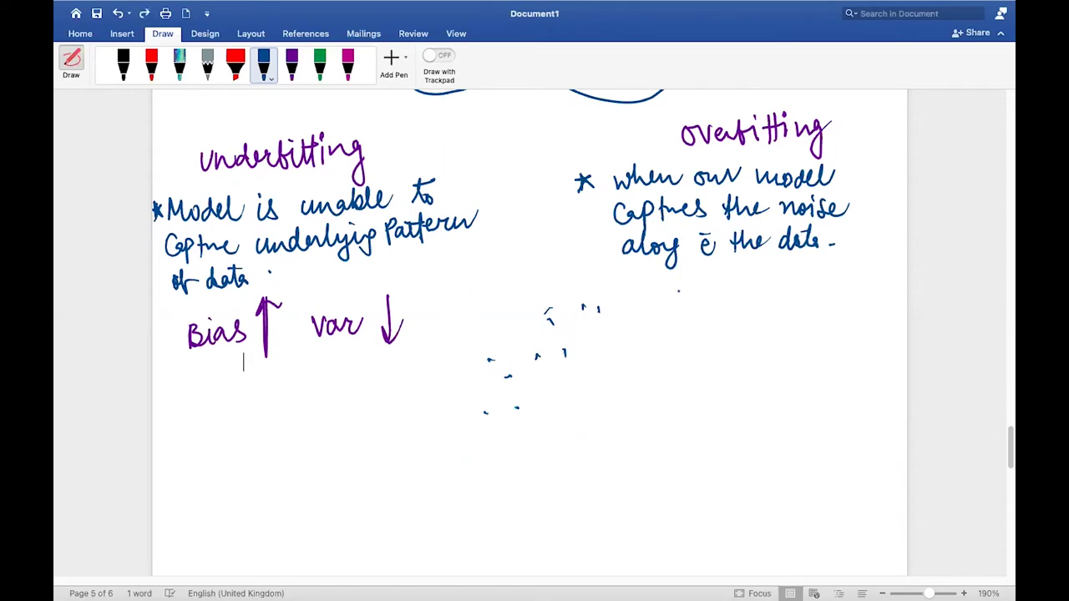
key("super+z")
key("super+z")
key("super+z")
key("super+z")
key("super+z")
key("super+z")
key("super+z")
key("super+z")
key("super+z")
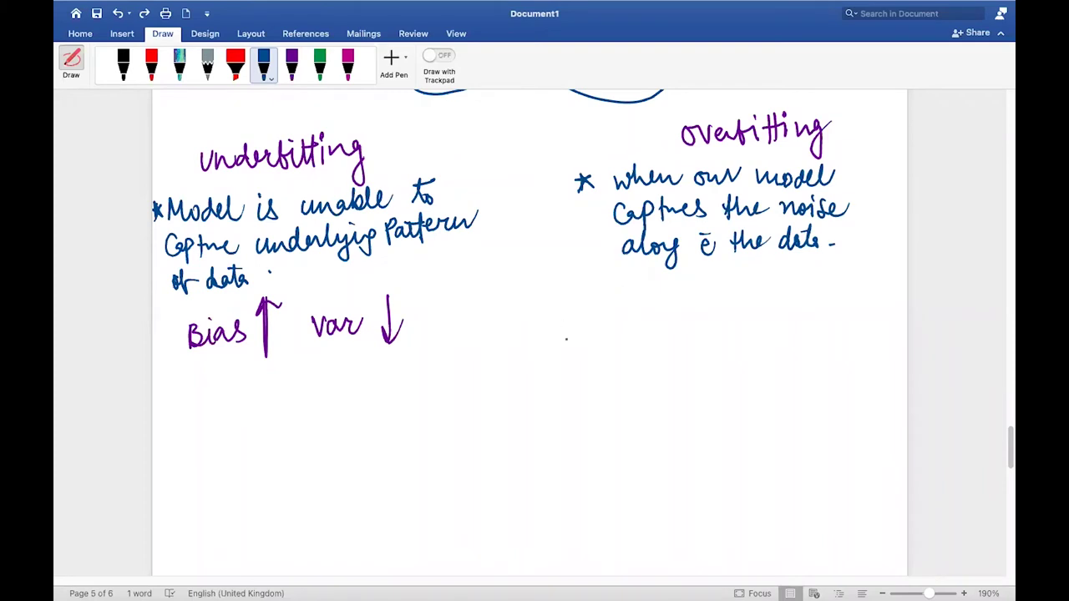
Write 'Bias ↓ Var ↑' under the Overfitting note and draw a vertical divider between the columns.
mouse_move(635, 299)
left_mouse_down()
mouse_move(694, 311)
mouse_move(715, 329)
left_mouse_up()
left_click_drag(760, 288, 841, 321)
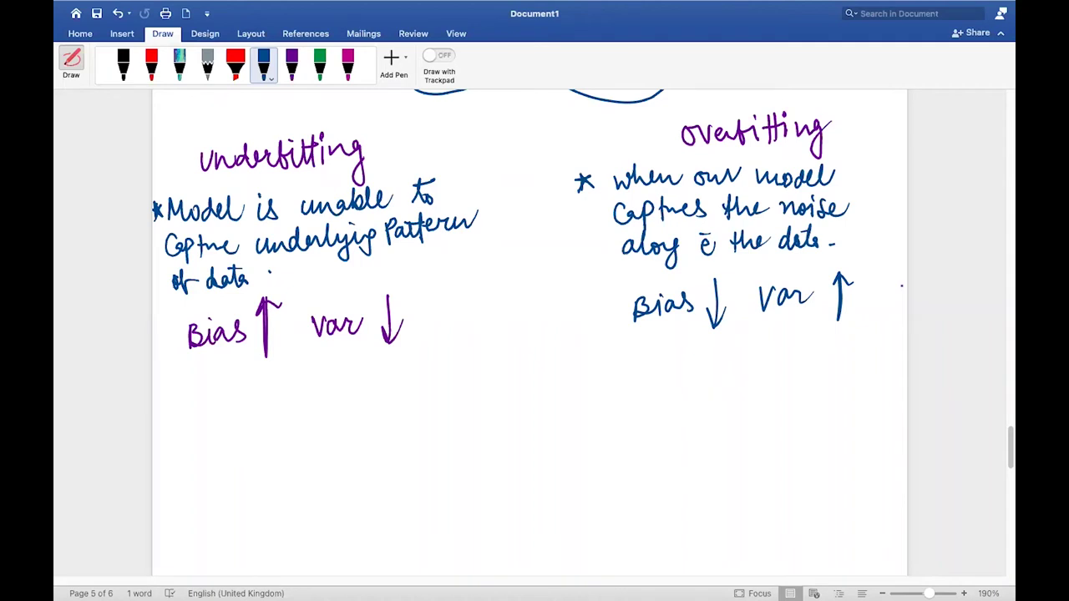
left_click_drag(515, 108, 518, 389)
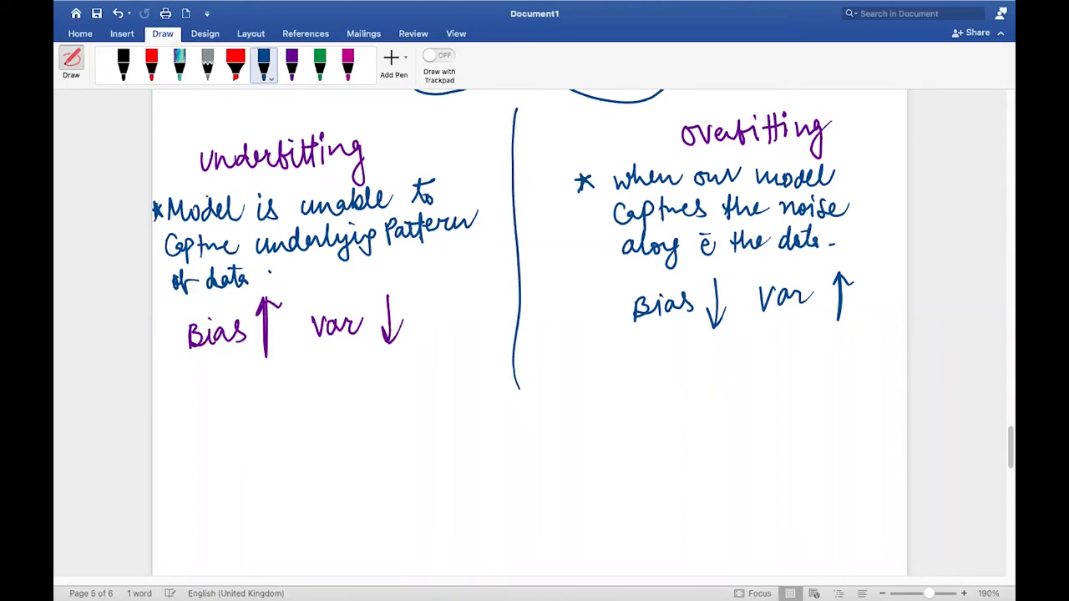
Underline the Underfitting and Overfitting headings.
left_click_drag(199, 175, 391, 173)
left_click_drag(683, 152, 864, 154)
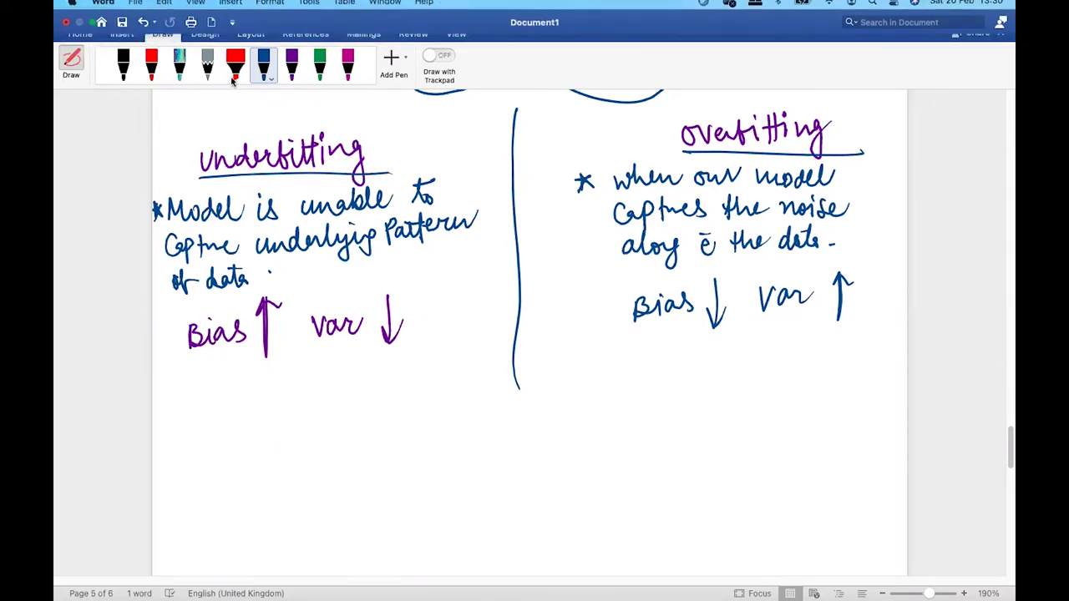
left_click(294, 67)
scroll(378, 380, "down", 5)
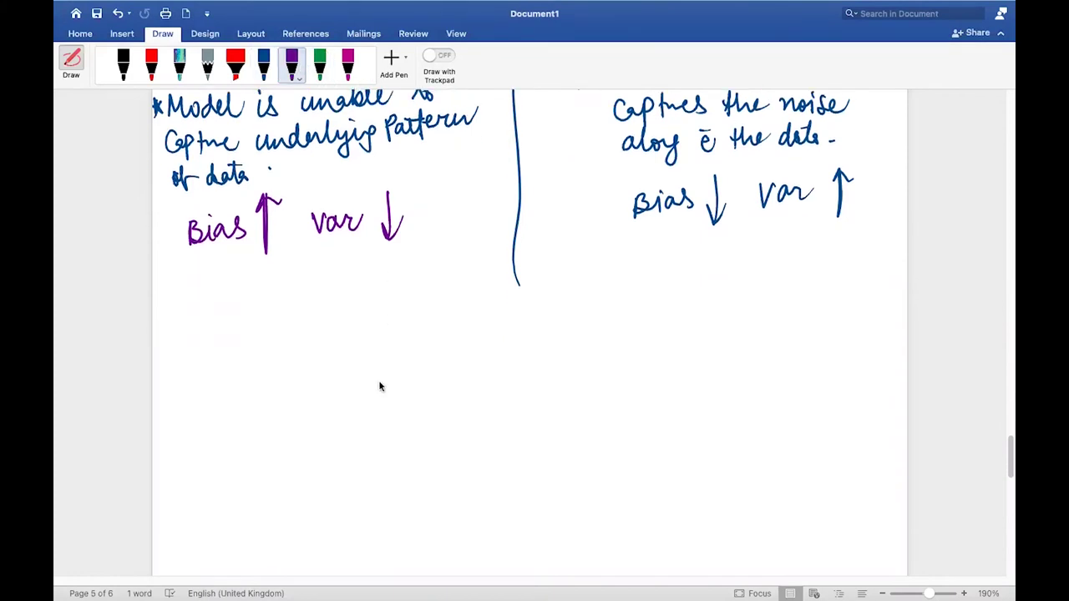
Draw purple x–y axes and dot a scatter of blue data points inside them.
mouse_move(203, 195)
left_mouse_down()
mouse_move(217, 297)
mouse_move(422, 299)
left_mouse_up()
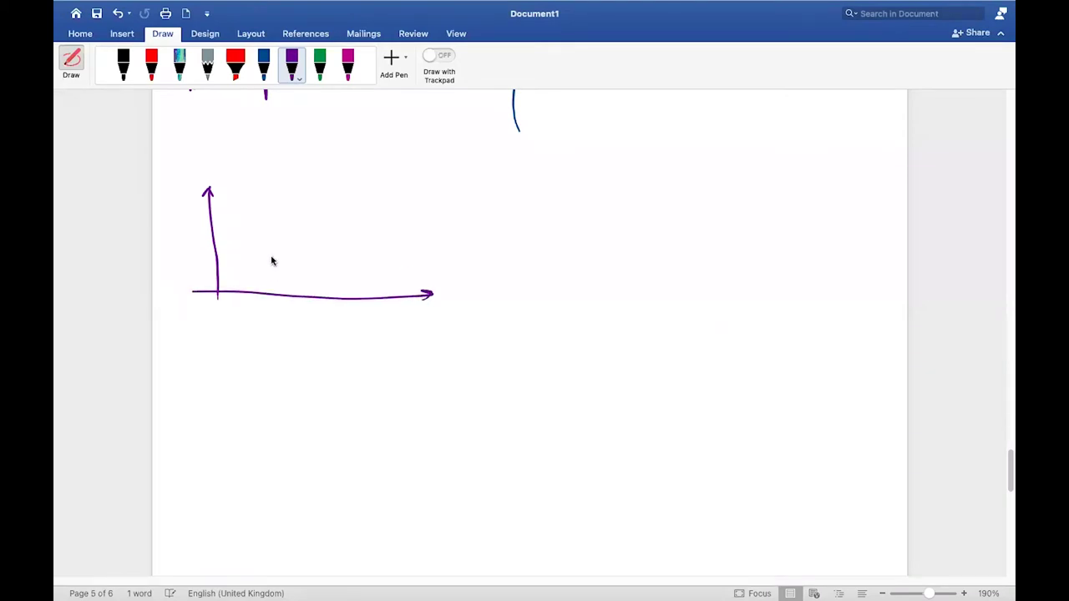
left_click(263, 67)
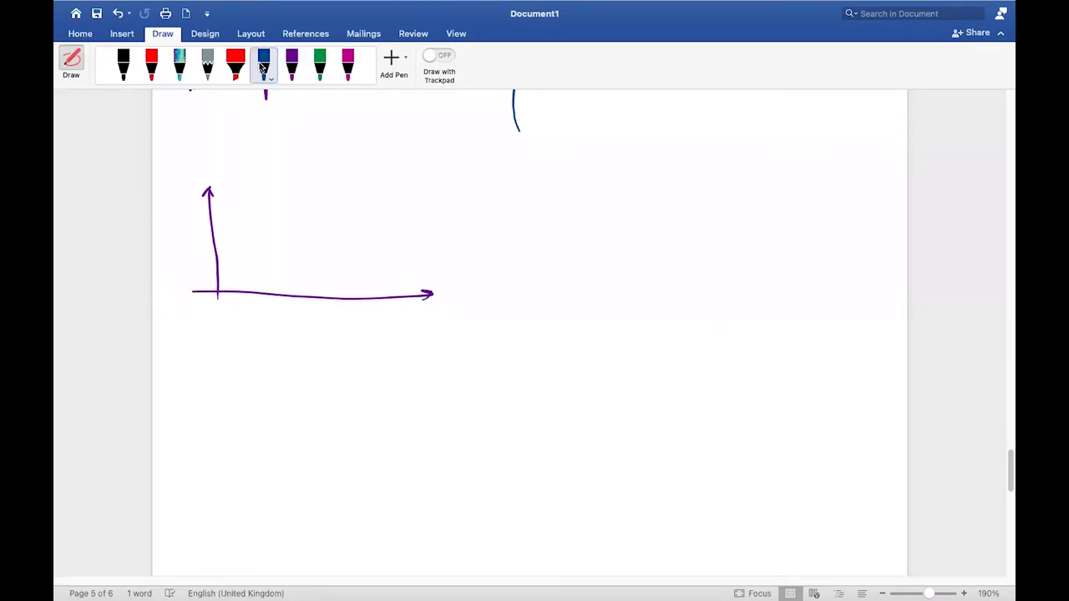
left_click(231, 274)
left_click(231, 252)
left_click(243, 268)
left_click(245, 250)
left_click(244, 234)
left_click(238, 225)
left_click(261, 219)
left_click(272, 233)
left_click(278, 244)
left_click(287, 220)
key("super+z")
Add a curved row of blue data points continuing to the right.
left_click(276, 206)
left_click(292, 200)
left_click(301, 197)
left_click(309, 194)
left_click(317, 205)
left_click(328, 200)
left_click(334, 191)
left_click(347, 196)
left_click(369, 207)
Join the points with a blue jagged line and label the axes, then undo it.
mouse_move(230, 275)
left_mouse_down()
mouse_move(234, 255)
mouse_move(243, 266)
mouse_move(239, 228)
mouse_move(279, 208)
mouse_move(307, 197)
mouse_move(320, 207)
mouse_move(334, 193)
mouse_move(371, 207)
left_mouse_up()
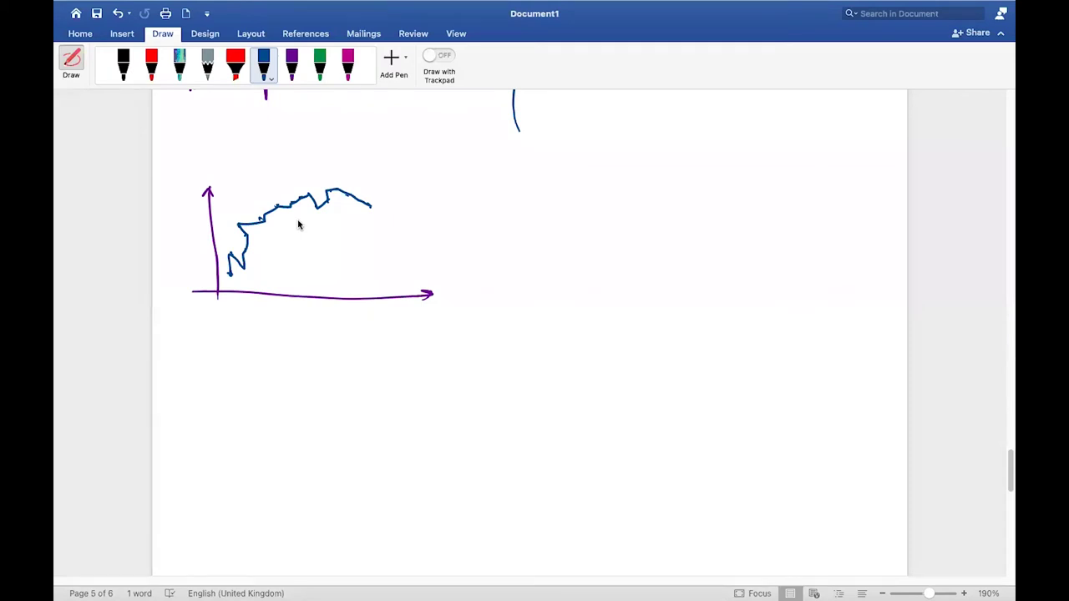
mouse_move(182, 203)
left_mouse_down()
mouse_move(187, 214)
mouse_move(195, 204)
left_mouse_up()
left_click_drag(200, 200, 185, 226)
left_click_drag(406, 321, 407, 332)
key("super+z")
key("super+z")
key("super+z")
key("super+z")
key("super+z")
key("super+z")
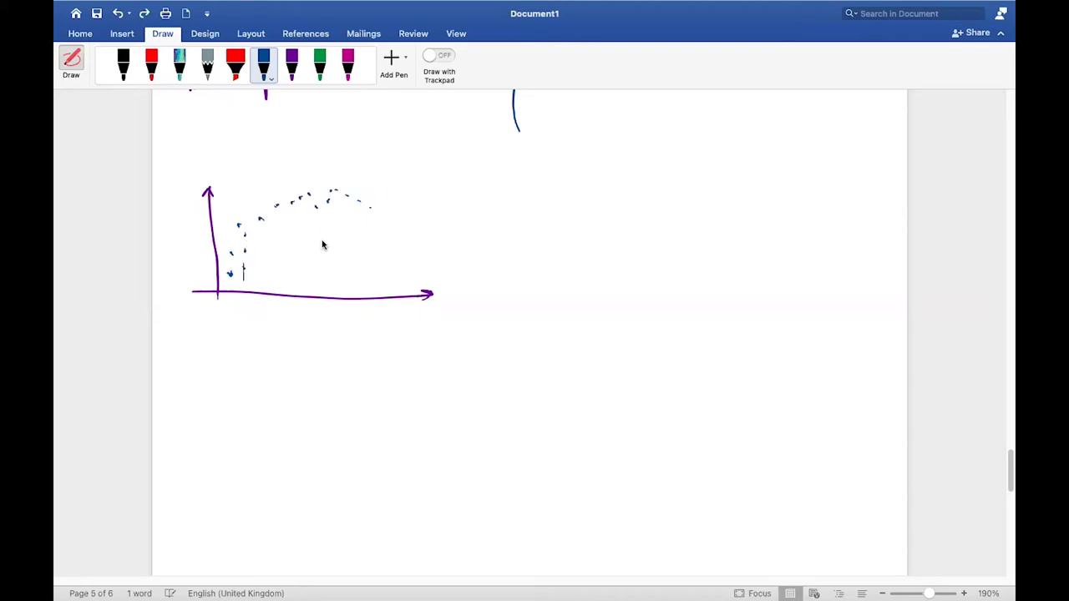
Redraw the jagged line through every point in purple and label the axes y and x.
left_click(292, 65)
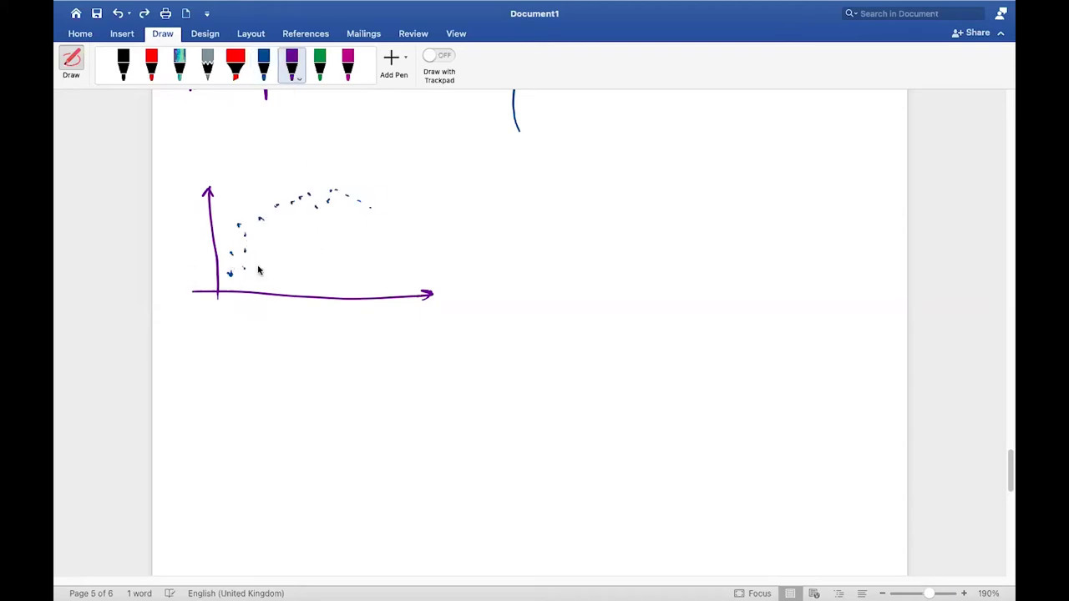
mouse_move(231, 274)
left_mouse_down()
mouse_move(247, 234)
mouse_move(277, 209)
mouse_move(307, 197)
mouse_move(319, 208)
mouse_move(334, 192)
mouse_move(364, 205)
left_mouse_up()
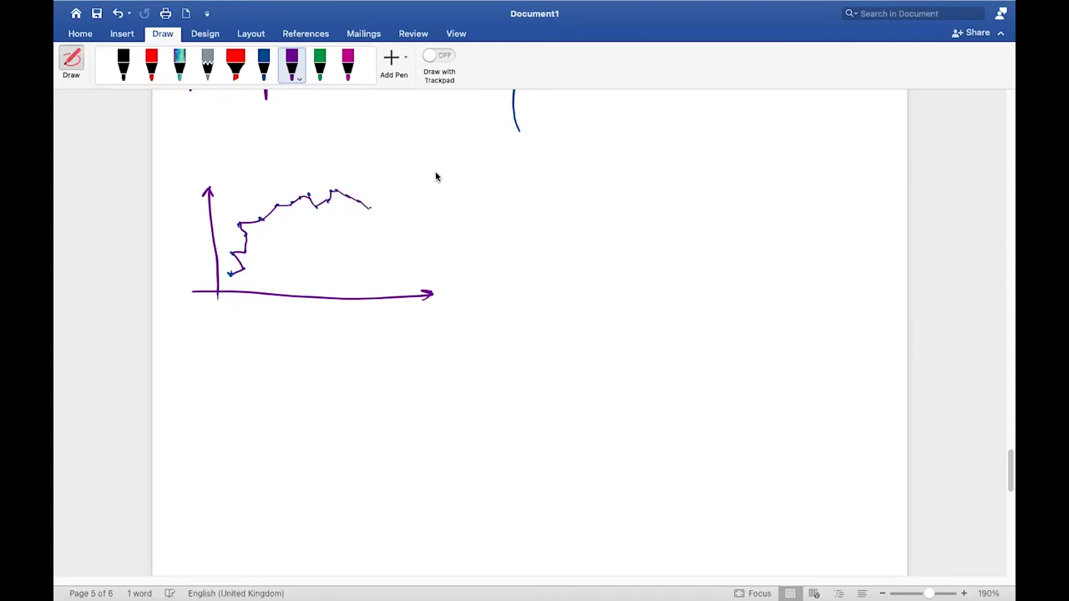
left_click_drag(191, 207, 197, 234)
left_click_drag(401, 313, 415, 306)
left_click_drag(409, 306, 404, 318)
left_click(154, 71)
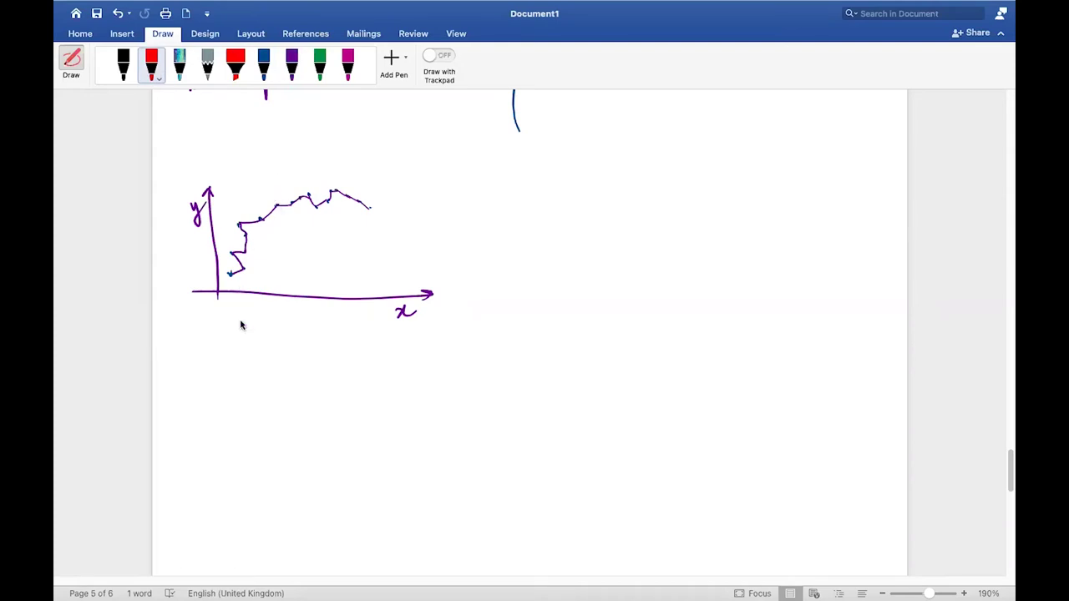
Write 'overfitting' and 'High Var.' in red on the jagged graph, then draw purple axes beside it.
mouse_move(236, 341)
left_mouse_down()
mouse_move(285, 349)
mouse_move(312, 334)
mouse_move(329, 365)
mouse_move(322, 331)
left_mouse_up()
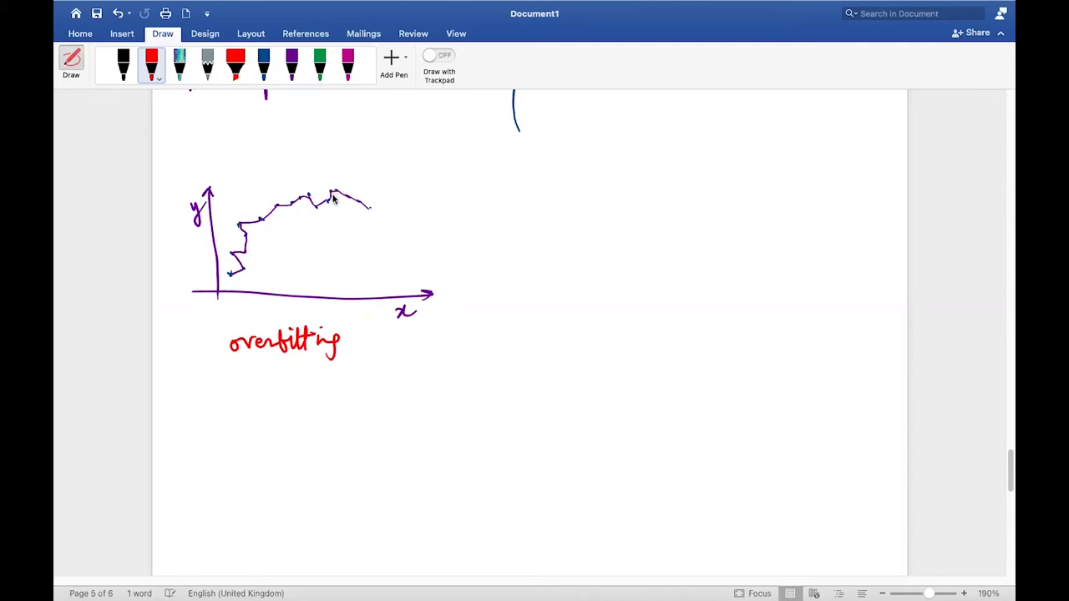
mouse_move(262, 170)
left_mouse_down()
mouse_move(282, 199)
mouse_move(354, 168)
left_mouse_up()
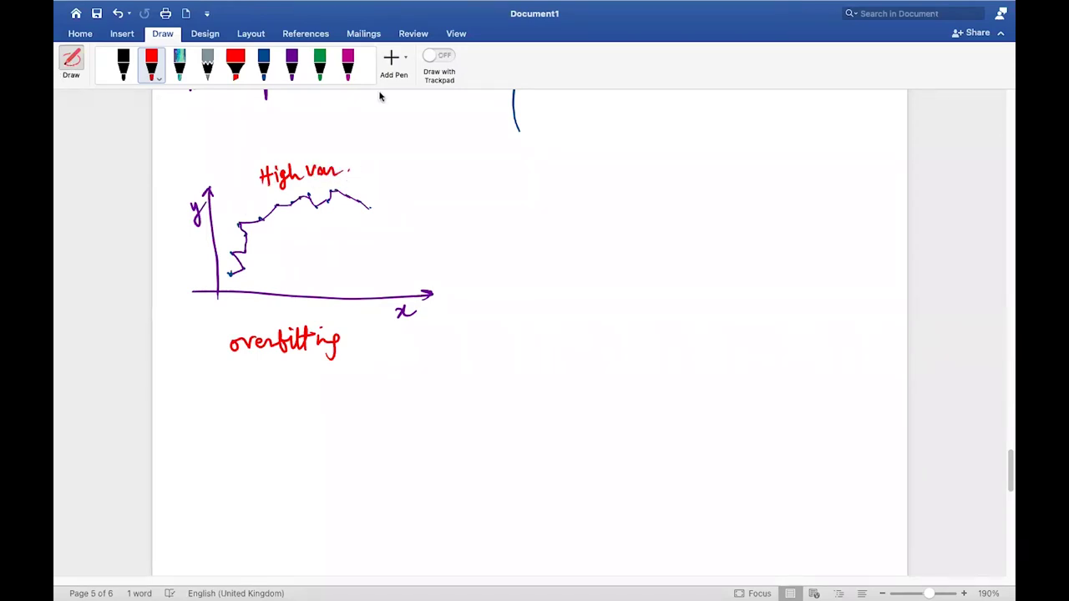
left_click(291, 64)
mouse_move(482, 175)
left_mouse_down()
mouse_move(494, 172)
mouse_move(484, 309)
mouse_move(509, 296)
mouse_move(665, 297)
left_mouse_up()
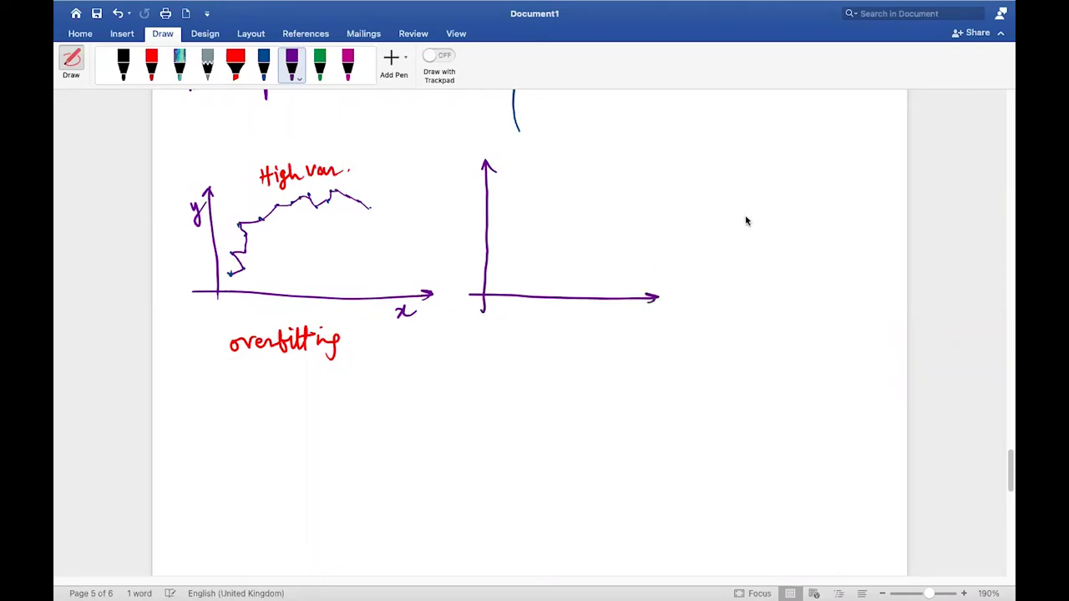
Draw a third purple axes pair and write 'underfitting' in red under the middle graph.
mouse_move(696, 172)
left_mouse_down()
mouse_move(699, 162)
mouse_move(707, 170)
mouse_move(705, 306)
mouse_move(880, 299)
left_mouse_up()
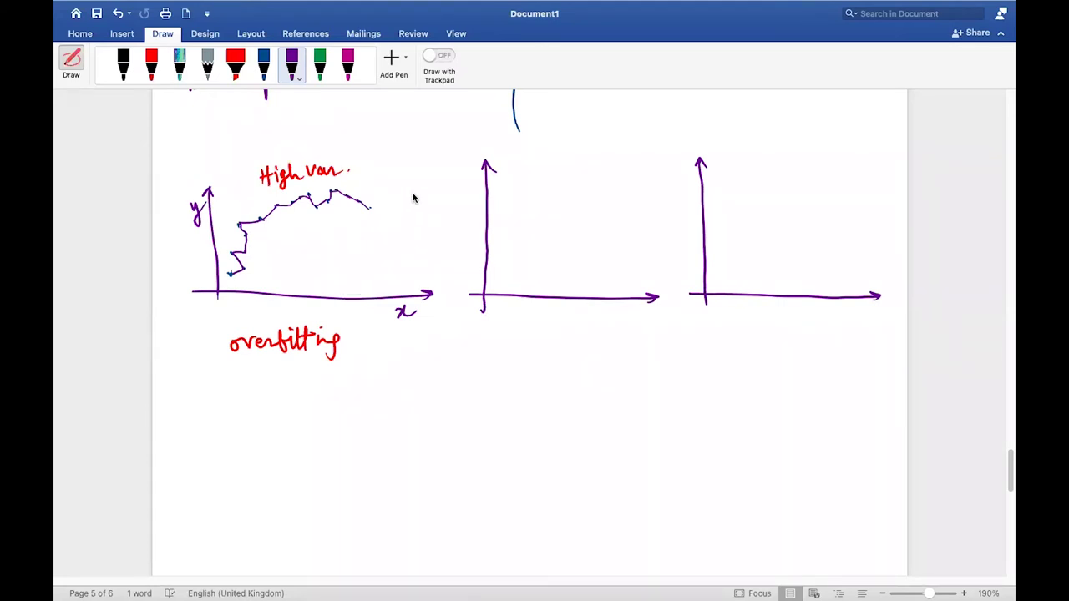
left_click(151, 63)
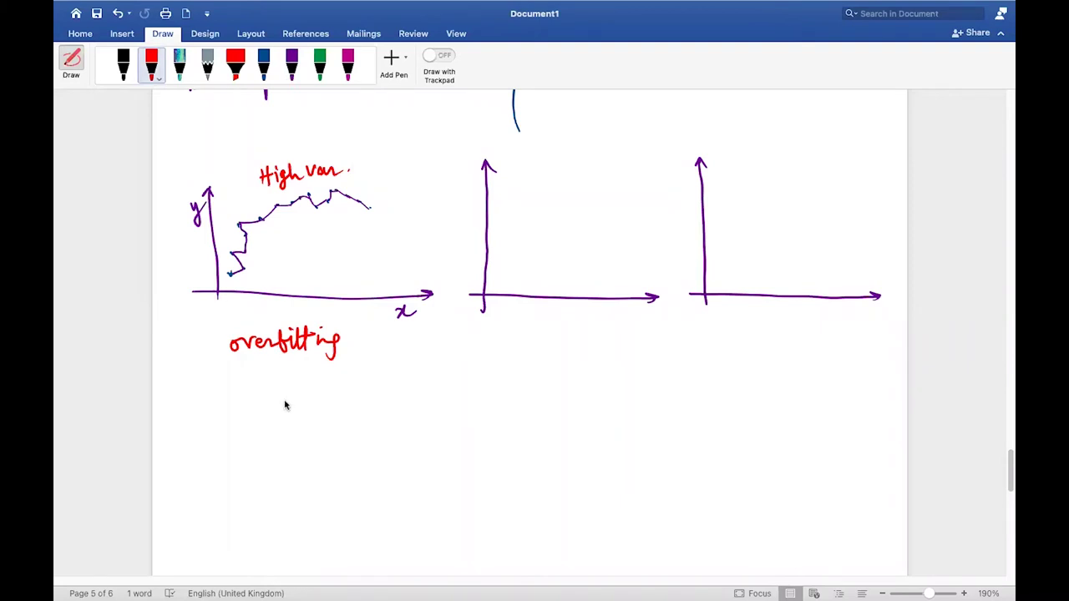
mouse_move(512, 330)
left_mouse_down()
mouse_move(510, 338)
mouse_move(613, 327)
mouse_move(632, 343)
left_mouse_up()
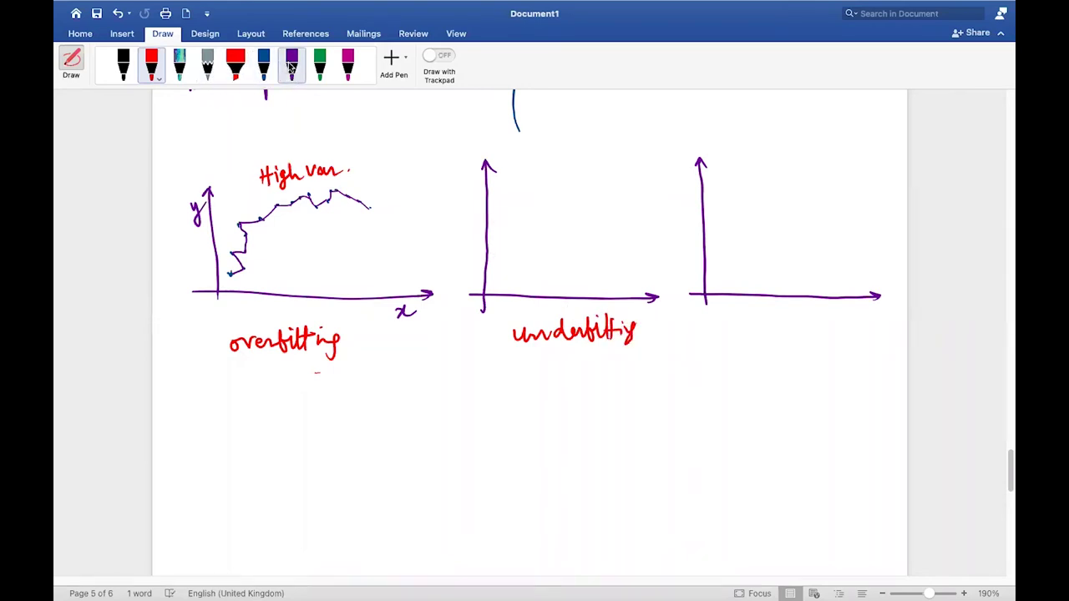
Dot a green scatter of points in the middle graph and draw a flat red line through them.
left_click(320, 65)
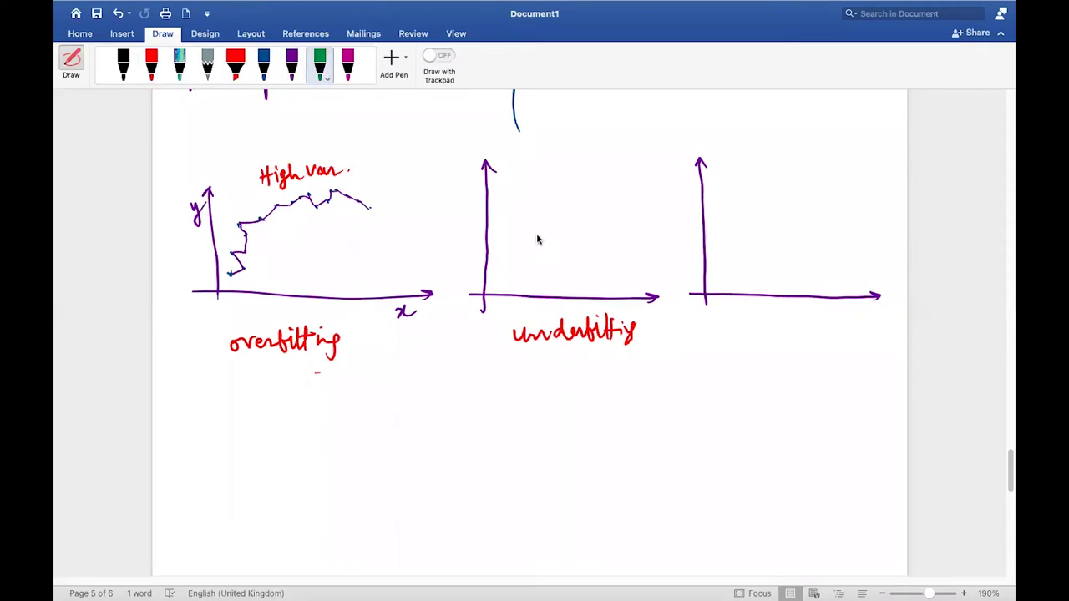
left_click(497, 281)
left_click(515, 269)
left_click(503, 250)
left_click(518, 250)
left_click(511, 231)
left_click(504, 215)
left_click(528, 209)
left_click(538, 190)
left_click(558, 190)
left_click(567, 180)
left_click(577, 177)
left_click(583, 178)
left_click(594, 184)
left_click(602, 187)
left_click(609, 173)
left_click_drag(617, 172, 648, 184)
left_click(151, 65)
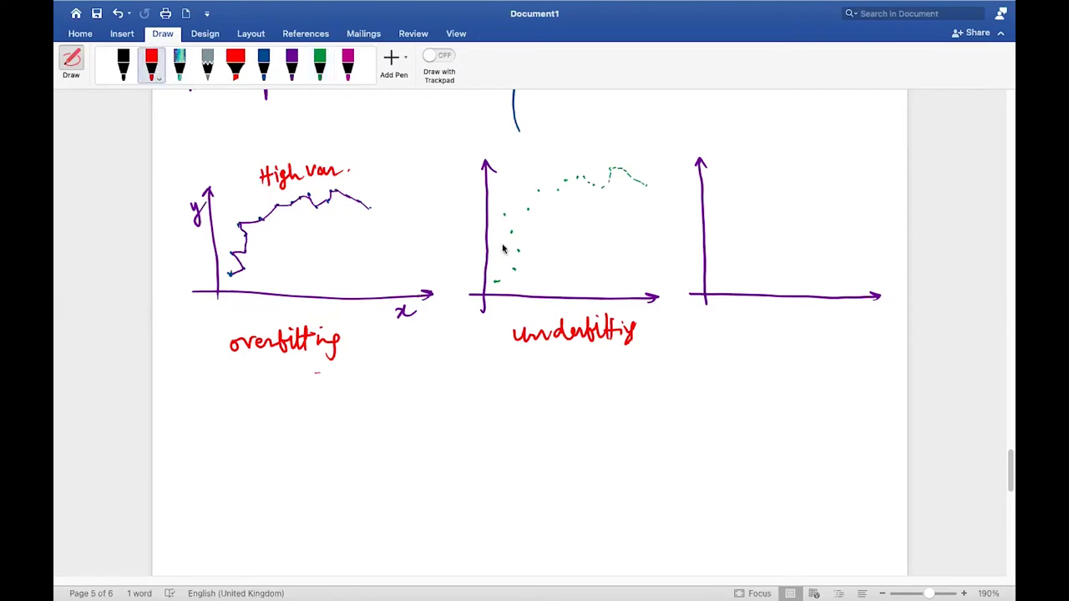
left_click_drag(497, 232, 648, 222)
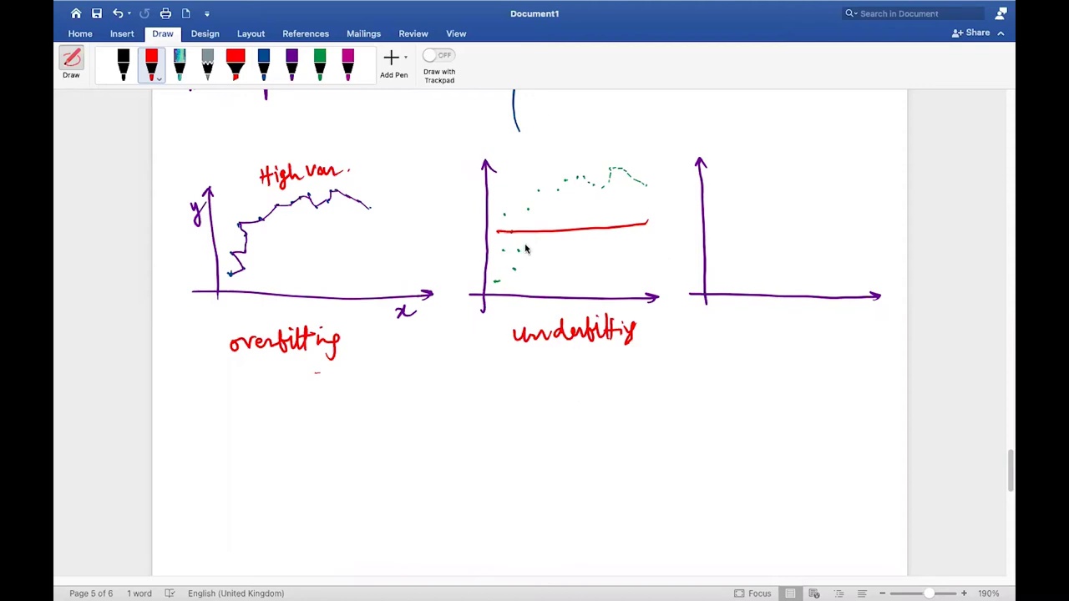
Write 'High Bias' above the middle graph and dot green points rising from the third graph's origin.
mouse_move(537, 139)
left_mouse_down()
mouse_move(537, 163)
mouse_move(551, 151)
left_mouse_up()
mouse_move(551, 139)
left_mouse_down()
mouse_move(551, 162)
mouse_move(606, 138)
mouse_move(640, 143)
left_mouse_up()
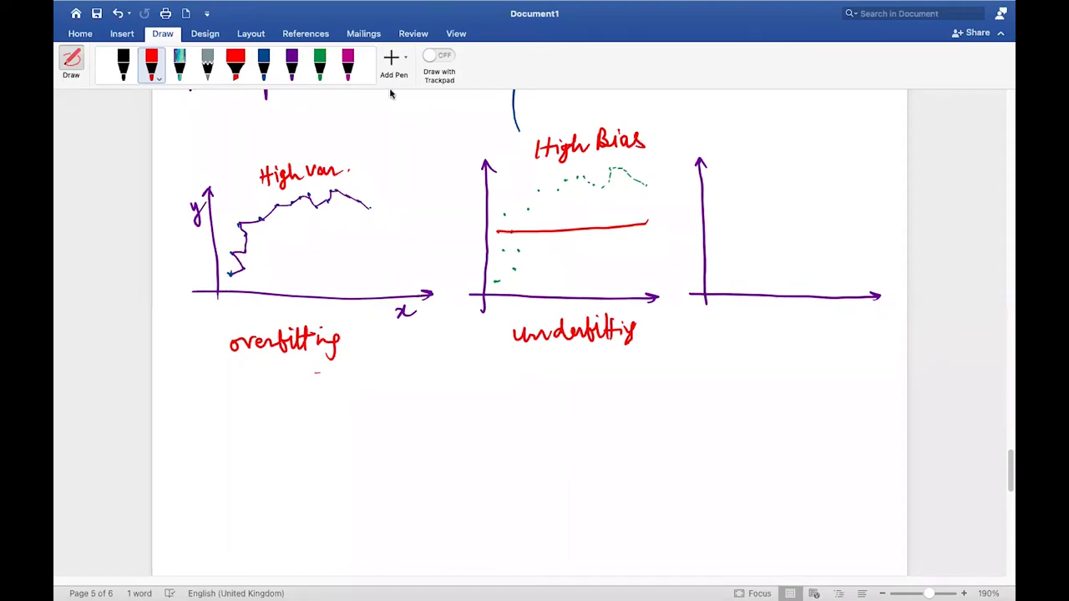
left_click(320, 63)
left_click(711, 287)
left_click(716, 275)
left_click(722, 263)
left_click(728, 259)
left_click(732, 242)
left_click(737, 229)
left_click(743, 220)
left_click(747, 214)
left_click(762, 194)
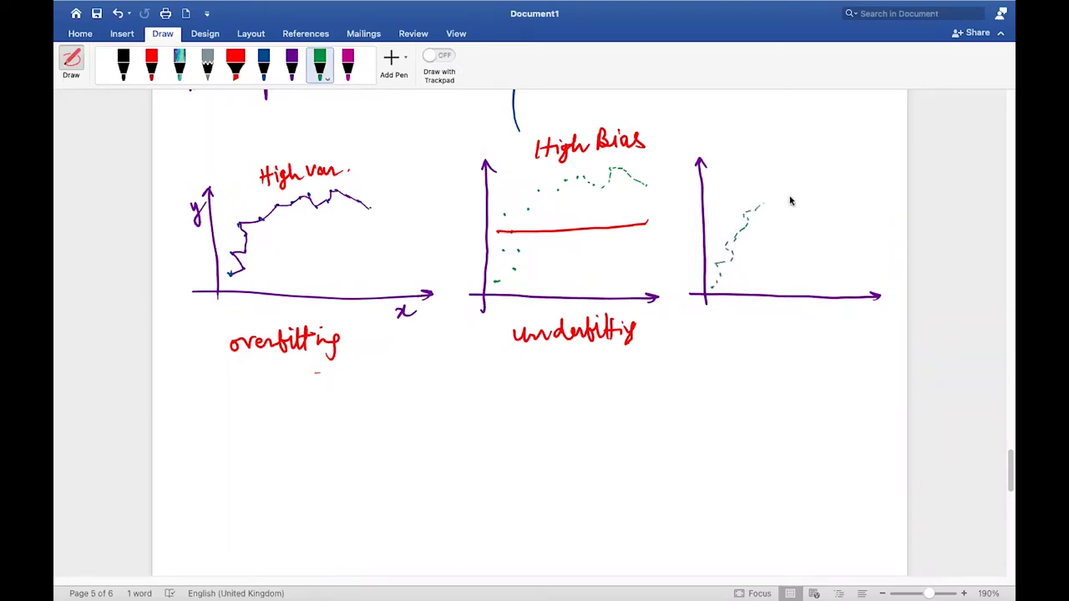
Extend the third graph's green points downward and trace a red arched curve over them.
left_click(796, 197)
left_click(813, 204)
left_click(827, 215)
left_click(153, 65)
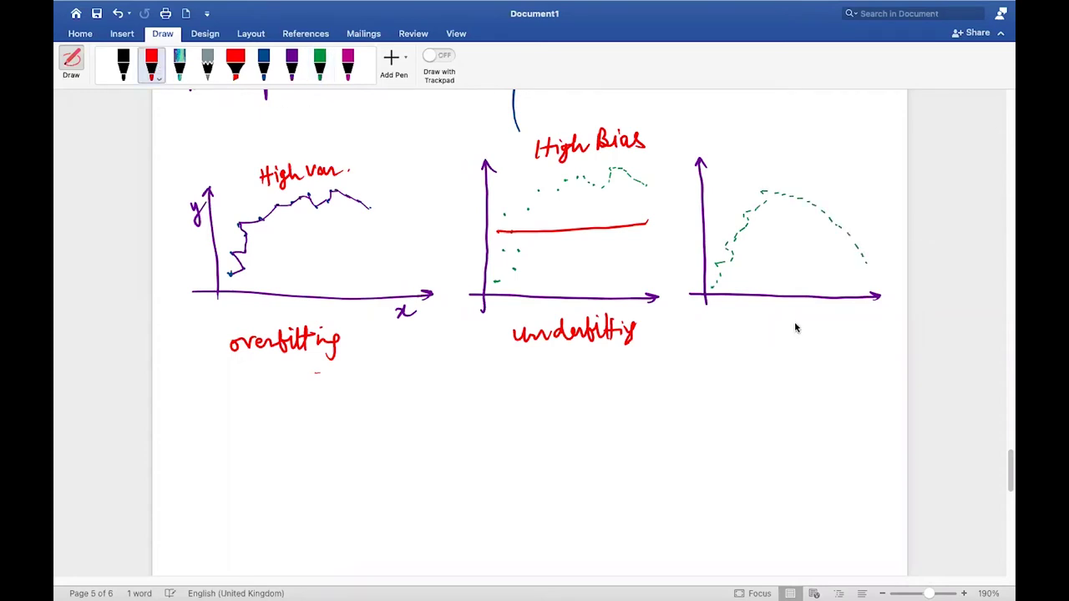
mouse_move(710, 286)
left_mouse_down()
mouse_move(764, 212)
mouse_move(805, 201)
mouse_move(866, 263)
left_mouse_up()
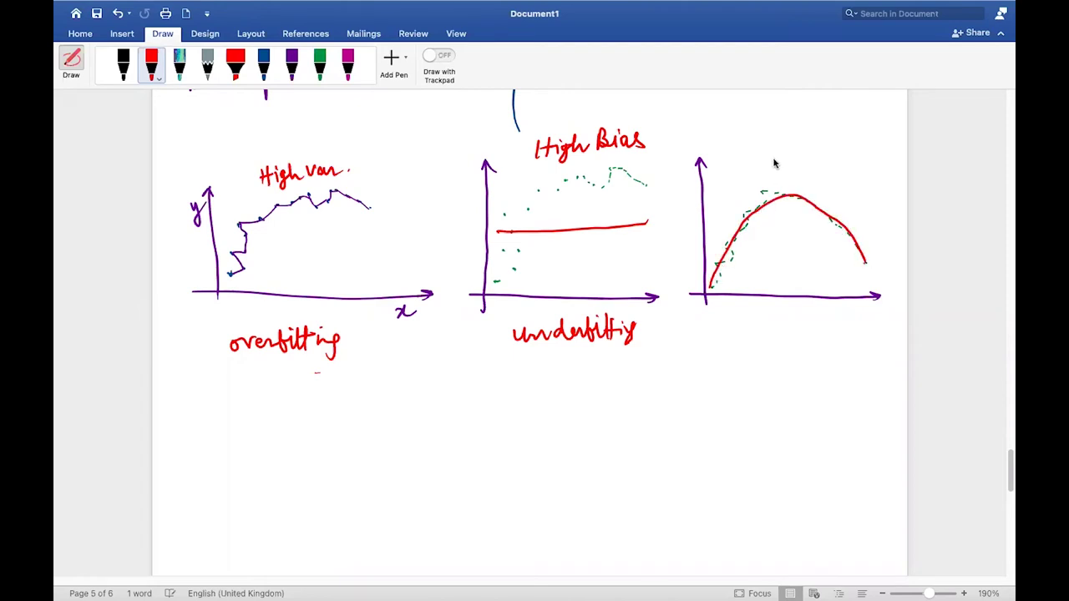
Annotate above the third graph and write 'Balance (Bias -Var.)' beneath its x-axis.
mouse_move(785, 152)
left_mouse_down()
mouse_move(786, 174)
mouse_move(792, 163)
left_mouse_up()
mouse_move(738, 127)
left_mouse_down()
mouse_move(794, 124)
mouse_move(810, 143)
mouse_move(844, 123)
mouse_move(892, 129)
left_mouse_up()
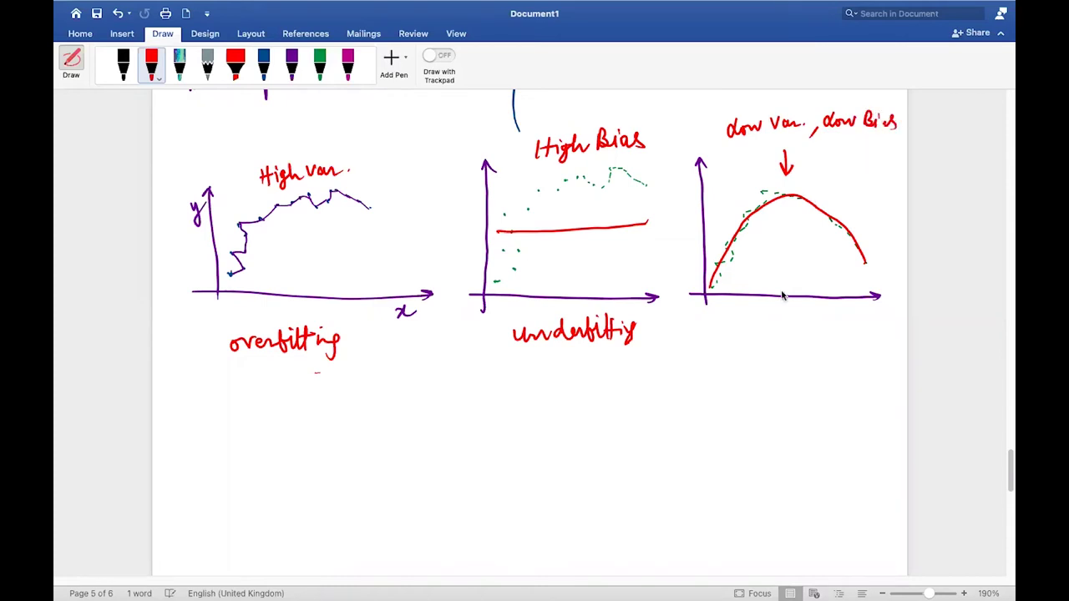
mouse_move(765, 316)
left_mouse_down()
mouse_move(776, 334)
mouse_move(840, 326)
left_mouse_up()
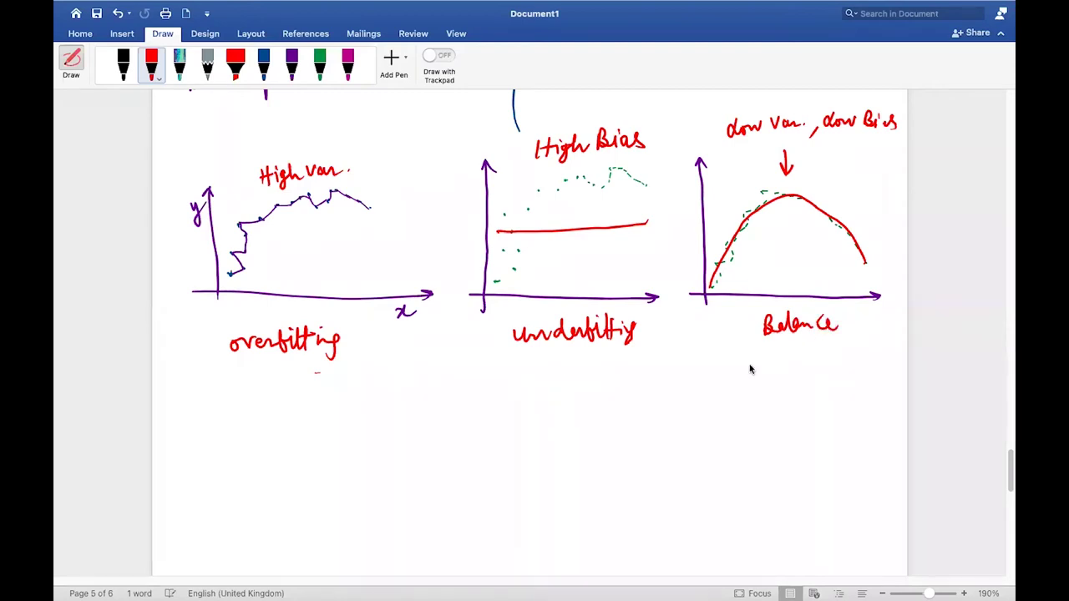
mouse_move(740, 349)
left_mouse_down()
mouse_move(736, 372)
mouse_move(852, 352)
mouse_move(851, 371)
left_mouse_up()
left_click(875, 360)
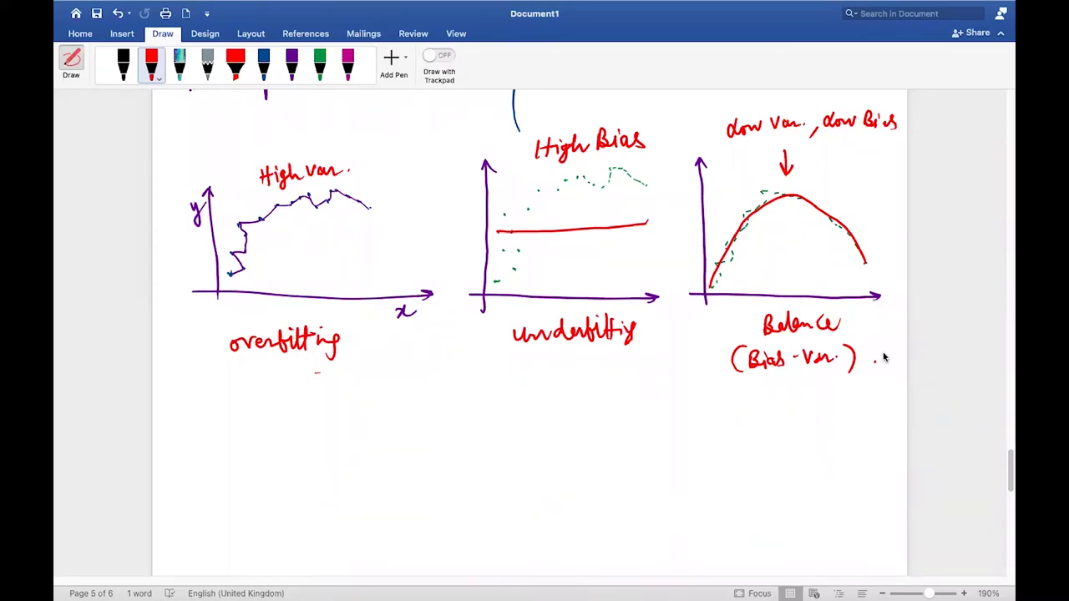
scroll(884, 358, "down", 3)
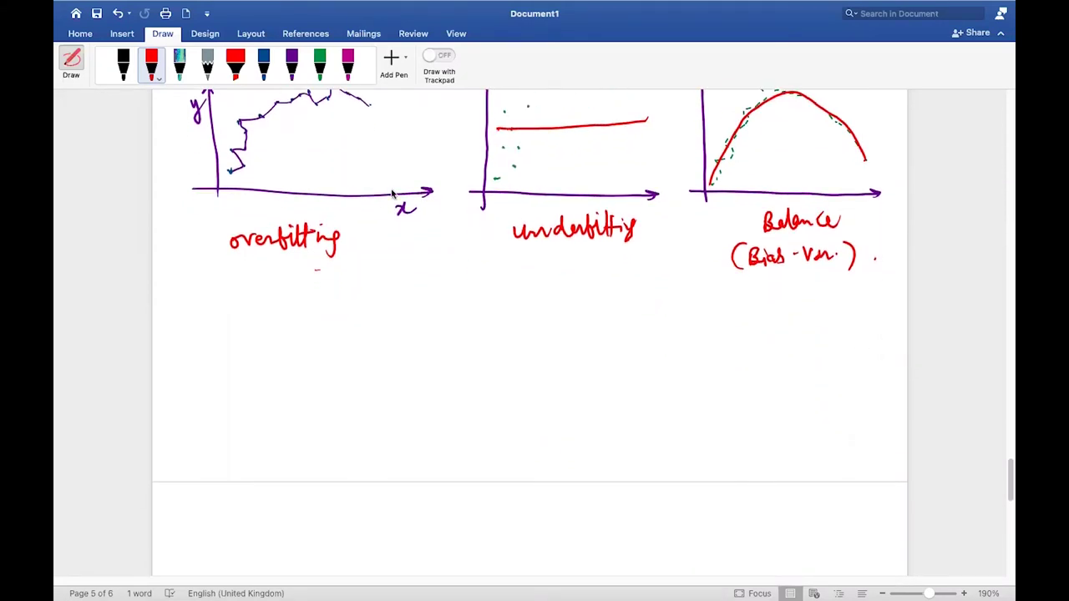
Draw purple axes below the three graphs, labelled 'Complexity' horizontally and 'Error' vertically.
left_click(292, 67)
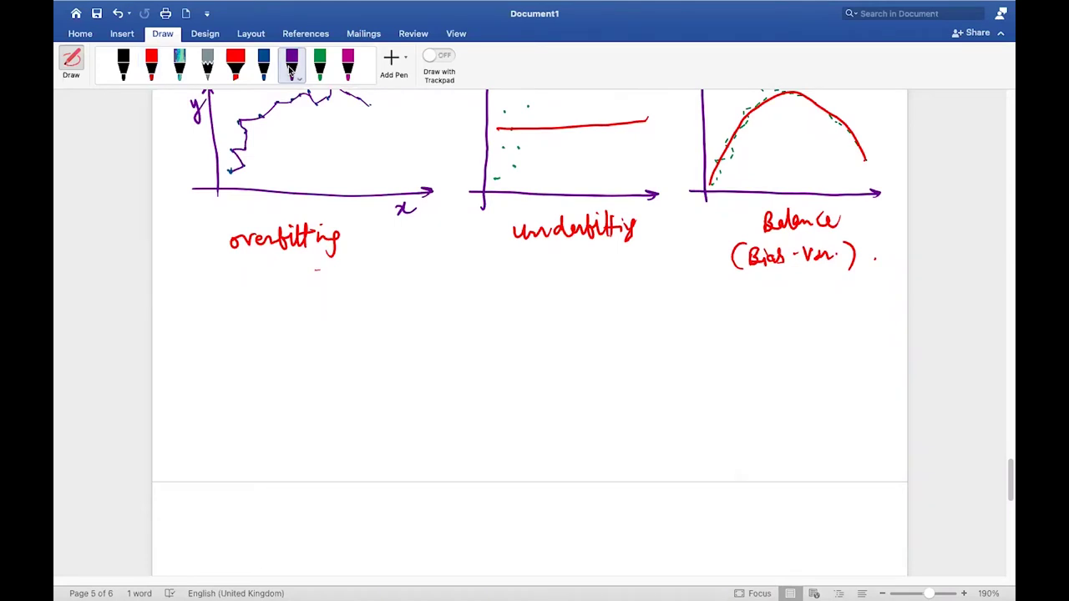
mouse_move(366, 308)
left_mouse_down()
mouse_move(377, 306)
mouse_move(367, 360)
left_mouse_up()
mouse_move(331, 424)
left_mouse_down()
mouse_move(663, 409)
mouse_move(655, 418)
left_mouse_up()
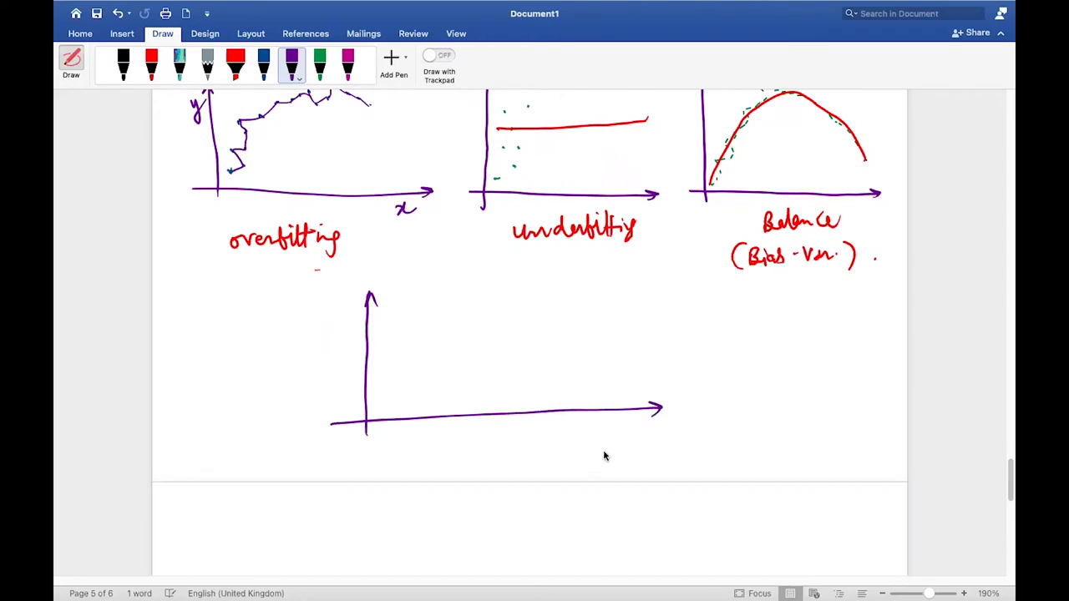
mouse_move(631, 431)
left_mouse_down()
mouse_move(633, 442)
mouse_move(658, 445)
mouse_move(704, 432)
mouse_move(715, 452)
left_mouse_up()
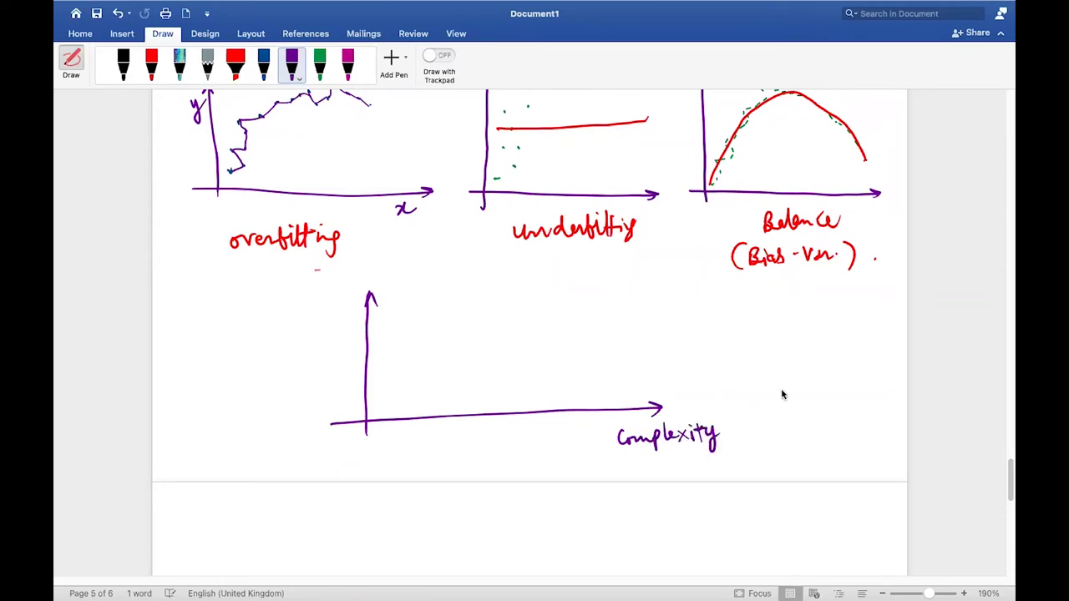
mouse_move(328, 302)
left_mouse_down()
mouse_move(328, 326)
mouse_move(364, 276)
left_mouse_up()
Review the error formula above, then select the black pen after briefly picking green.
scroll(408, 308, "up", 15)
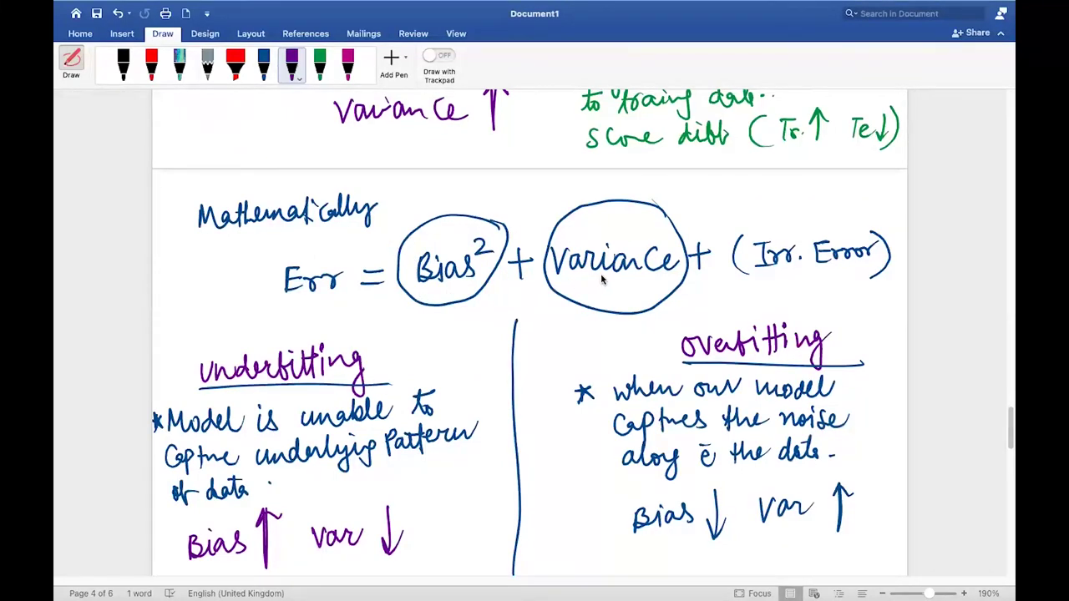
scroll(601, 278, "down", 12)
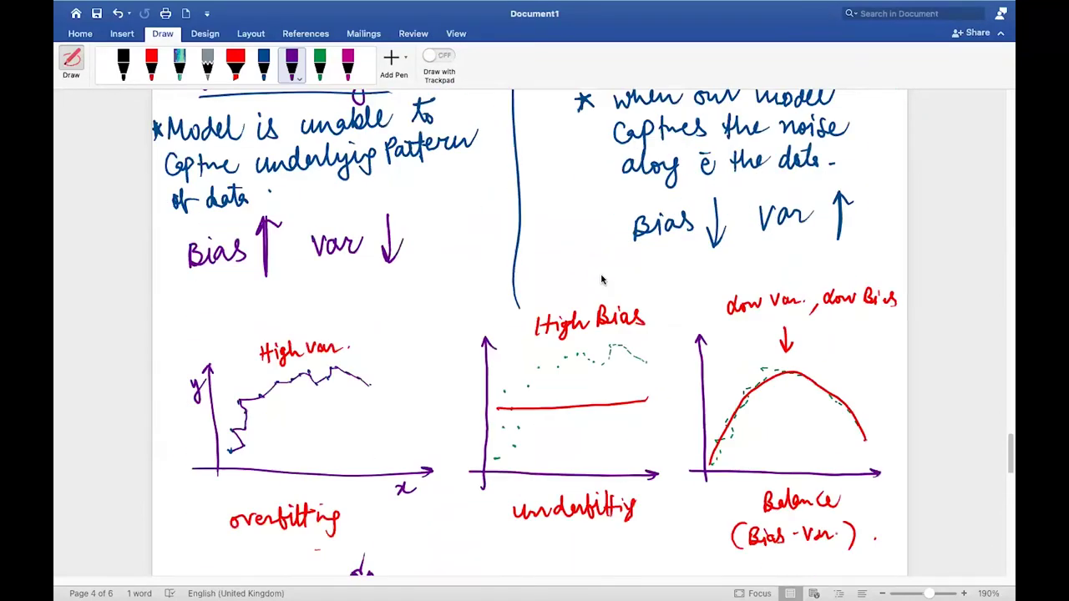
scroll(601, 279, "down", 3)
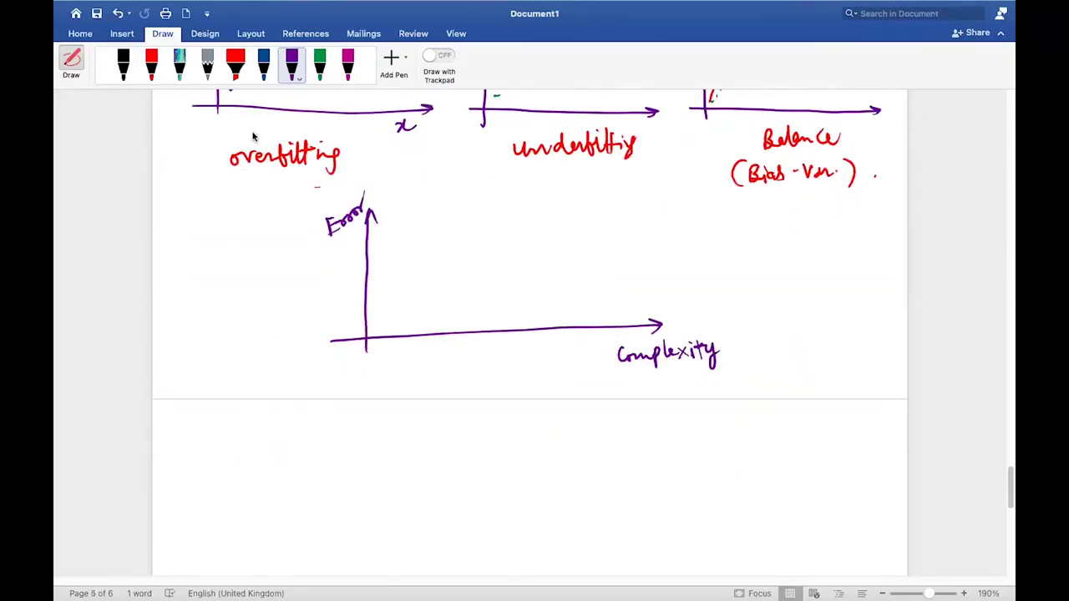
left_click(319, 62)
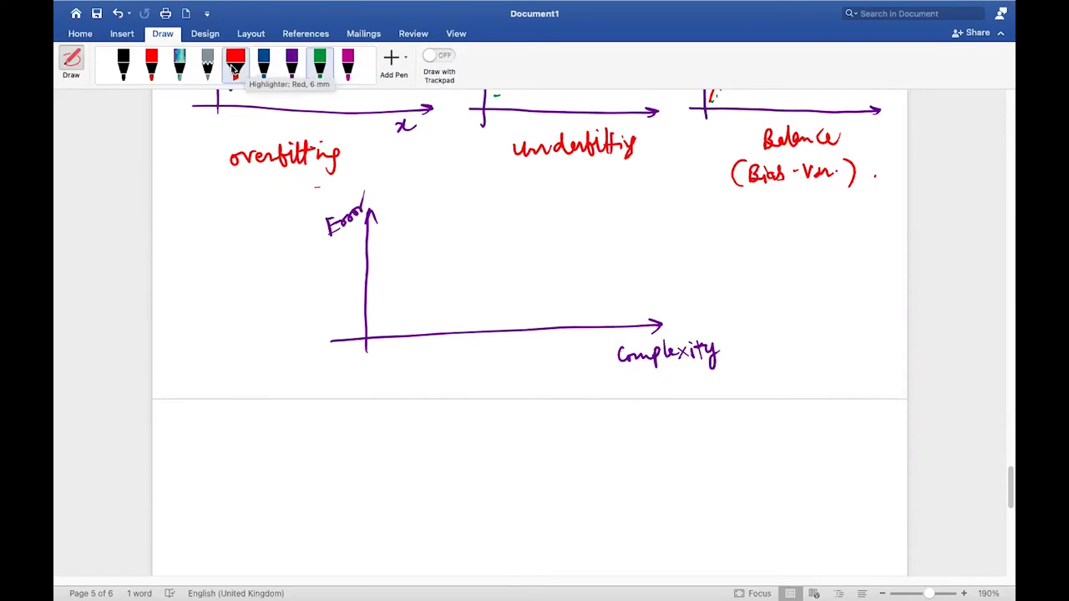
left_click(126, 65)
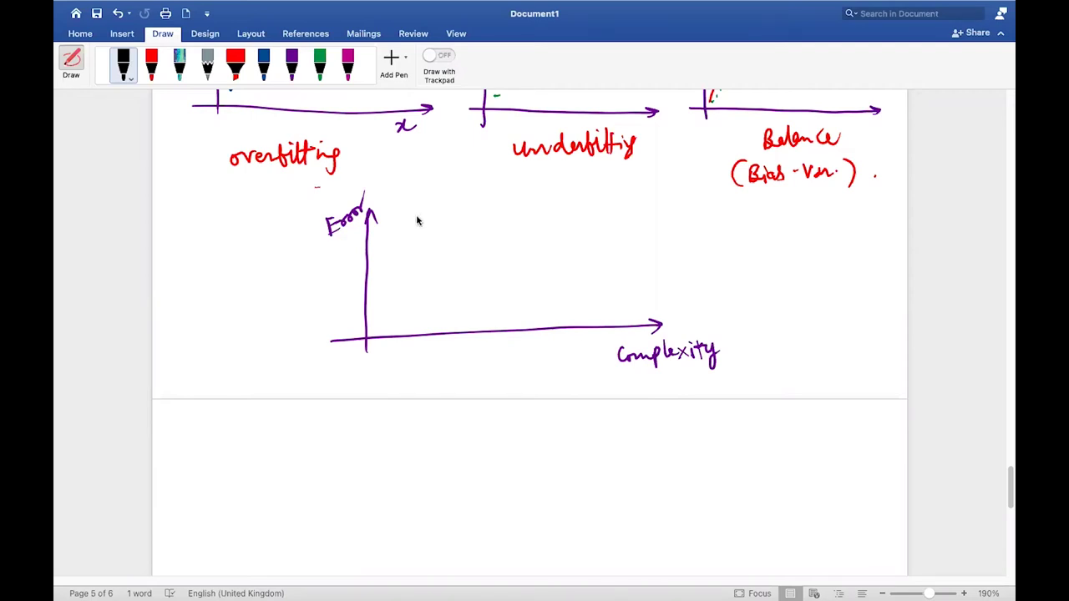
scroll(418, 220, "up", 5)
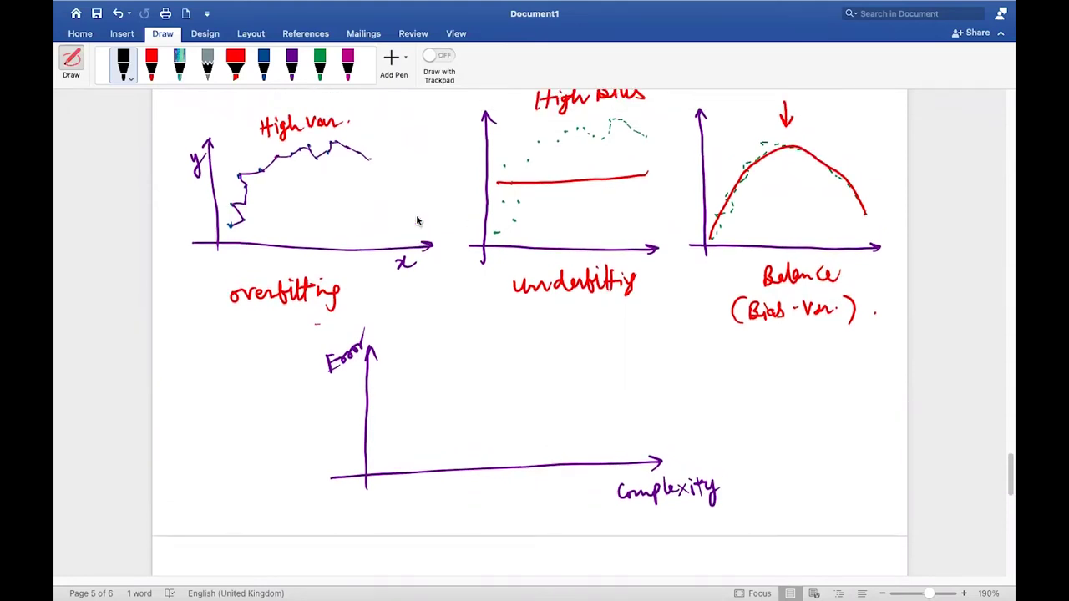
Draw a descending black error curve from the Error axis, then undo it.
scroll(418, 221, "up", 1)
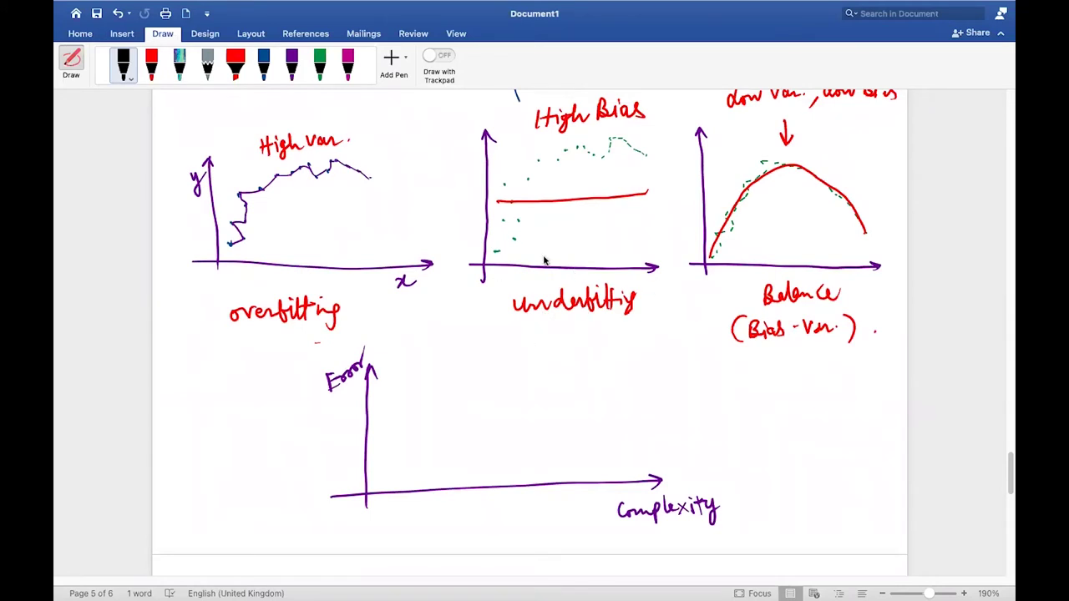
scroll(543, 261, "down", 4)
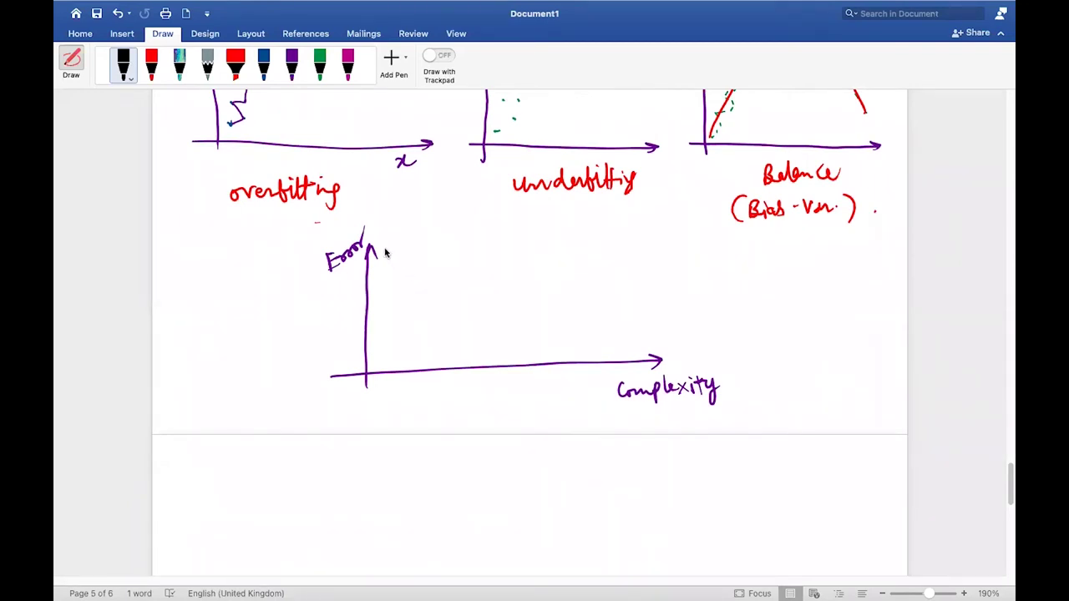
mouse_move(387, 250)
left_mouse_down()
mouse_move(461, 301)
mouse_move(591, 334)
mouse_move(657, 335)
left_mouse_up()
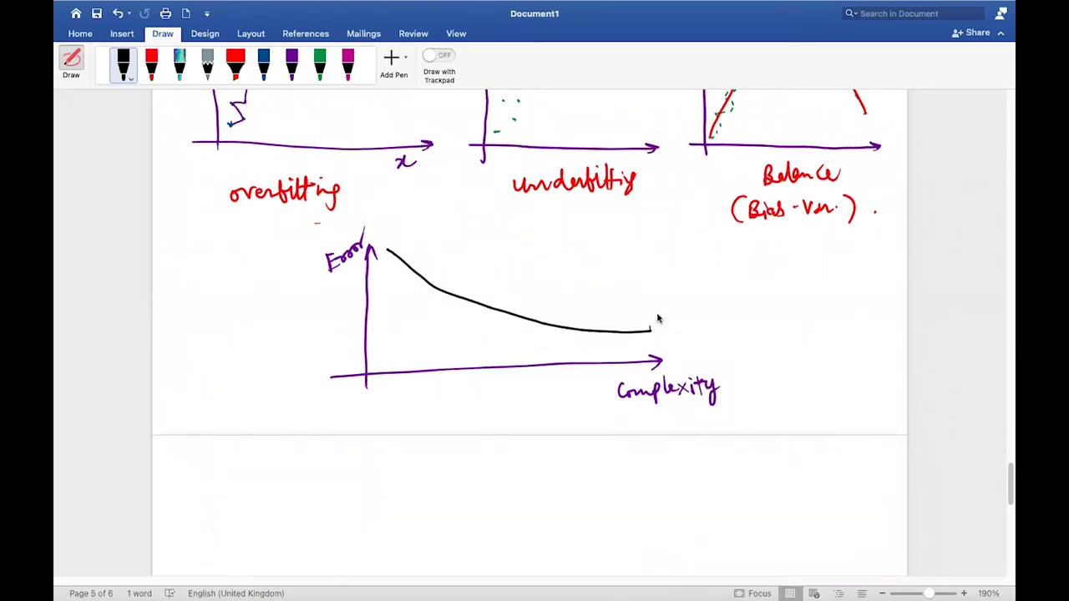
scroll(659, 317, "up", 3)
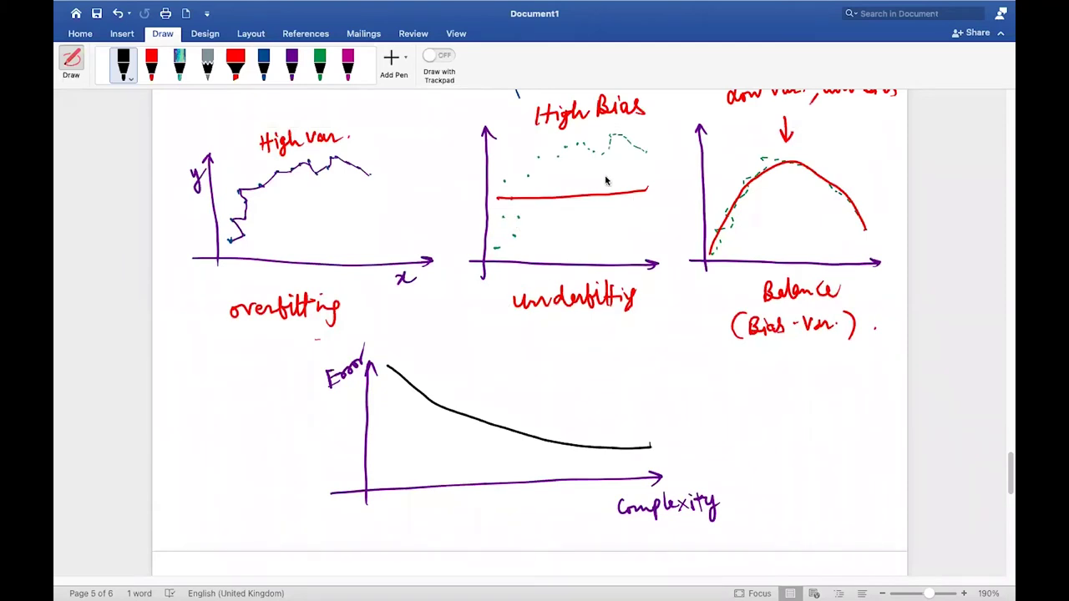
key("super+z")
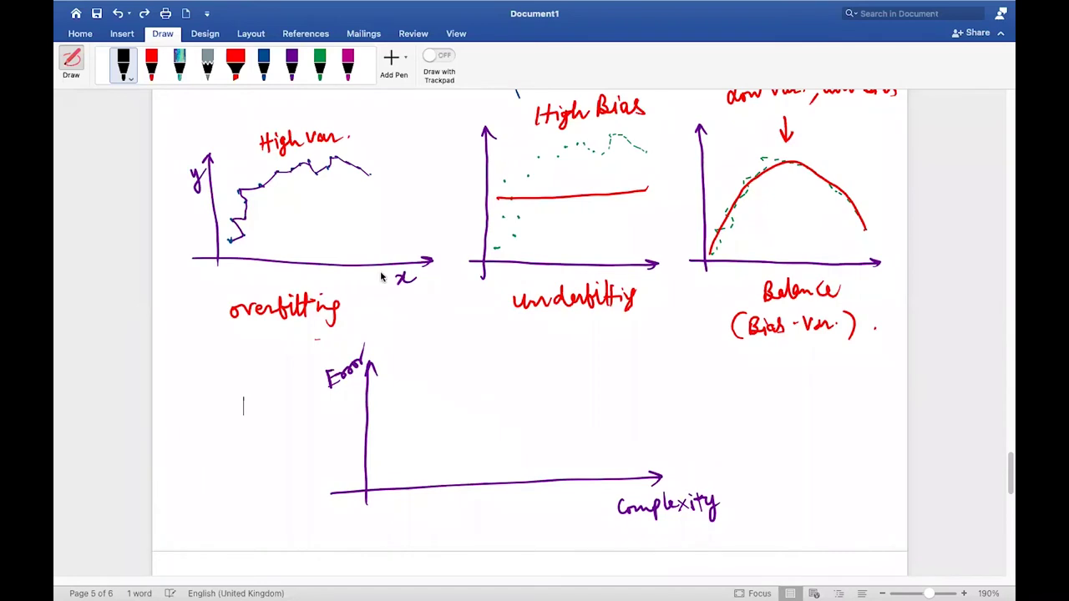
Redraw a steeper falling black curve and label it 'Bias²'.
mouse_move(386, 365)
left_mouse_down()
mouse_move(391, 399)
mouse_move(424, 443)
mouse_move(509, 460)
mouse_move(626, 462)
left_mouse_up()
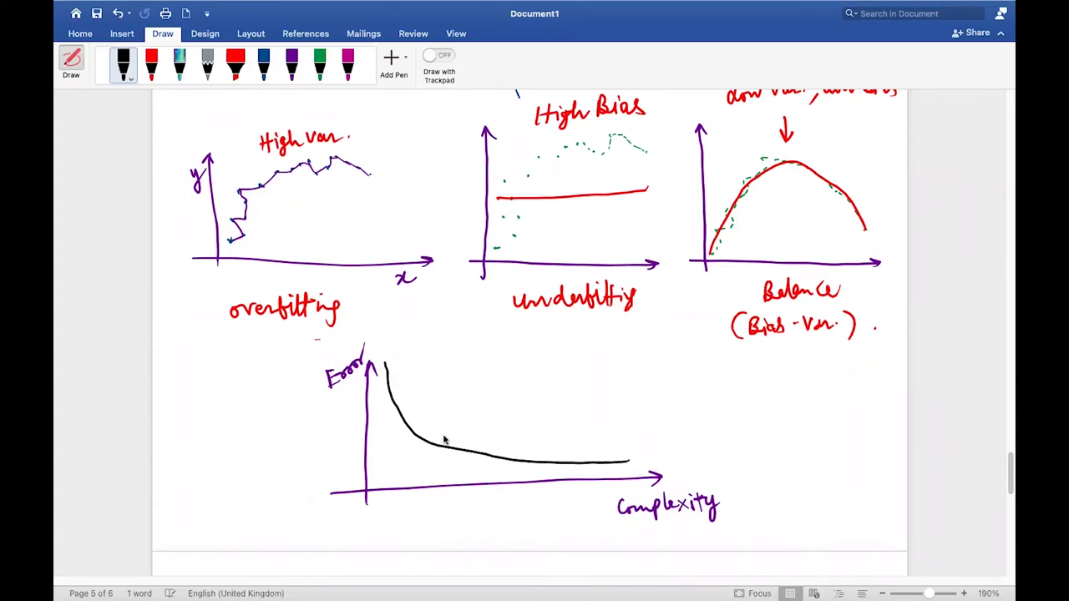
mouse_move(374, 432)
left_mouse_down()
mouse_move(375, 449)
mouse_move(393, 444)
left_mouse_up()
left_click(382, 430)
left_click_drag(396, 418, 404, 425)
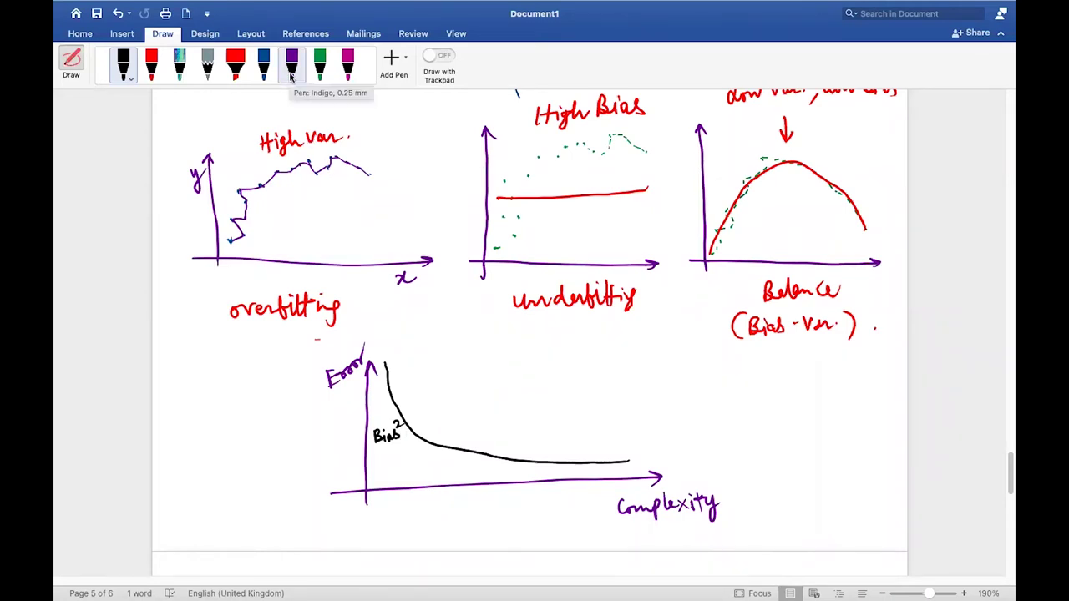
Add a new pen to the Draw tab and set its ink to pink.
left_click(396, 67)
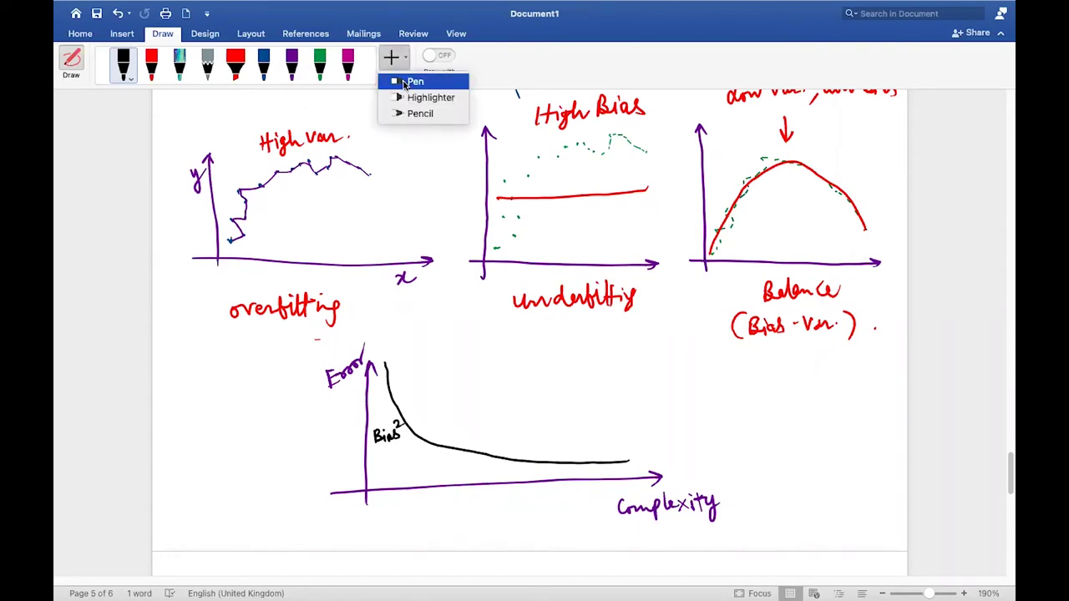
left_click(401, 81)
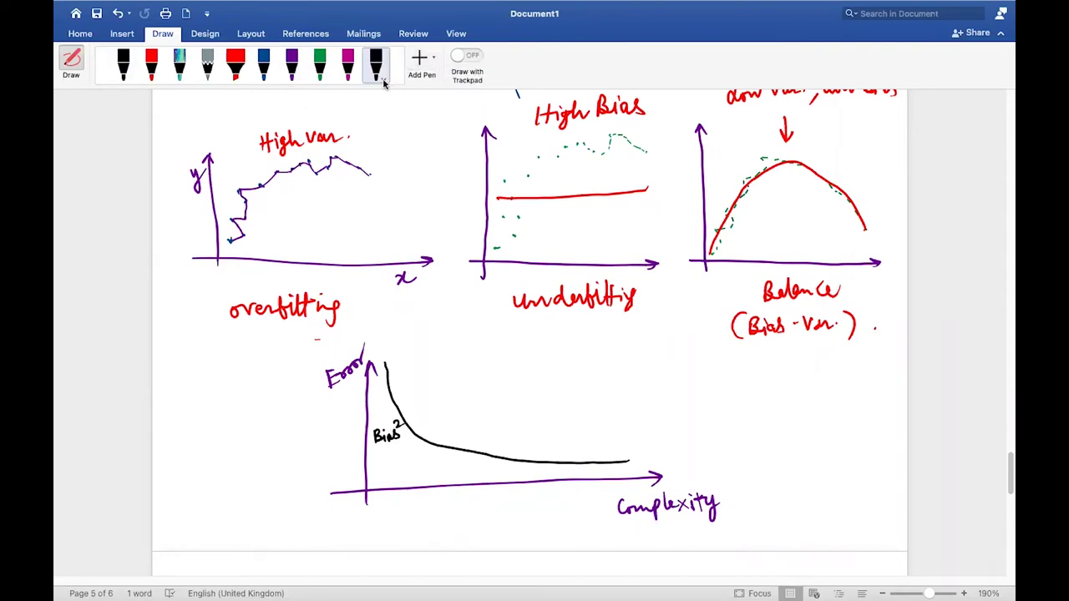
left_click(377, 68)
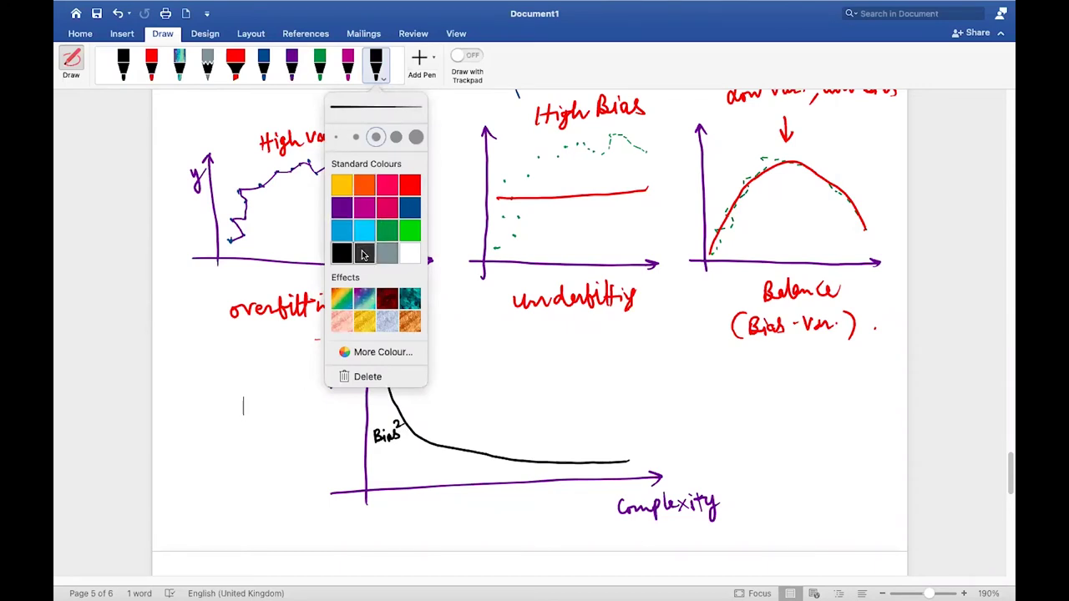
left_click(389, 211)
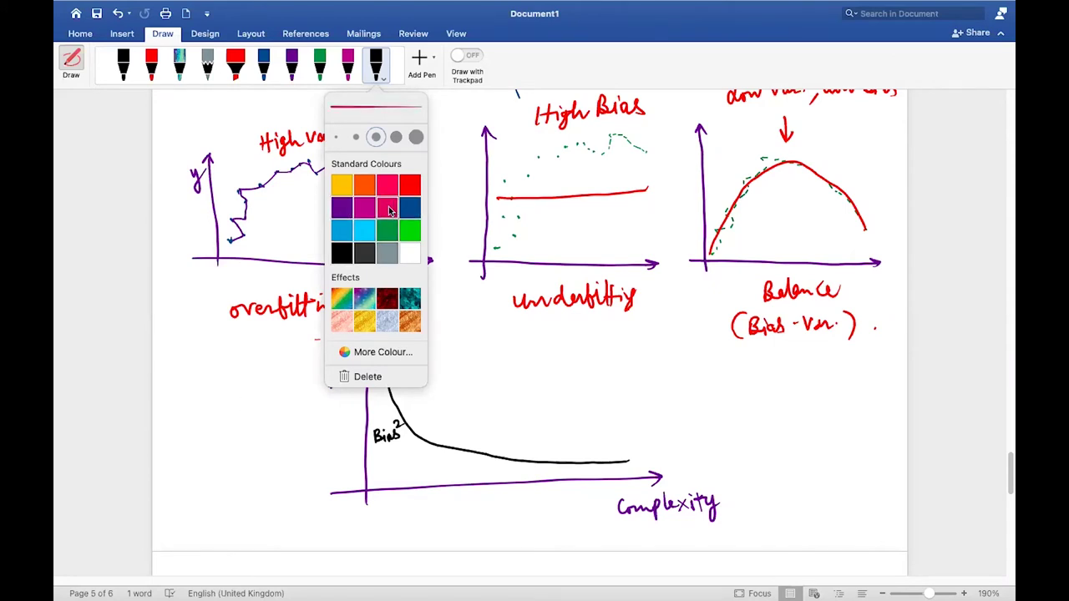
left_click(754, 391)
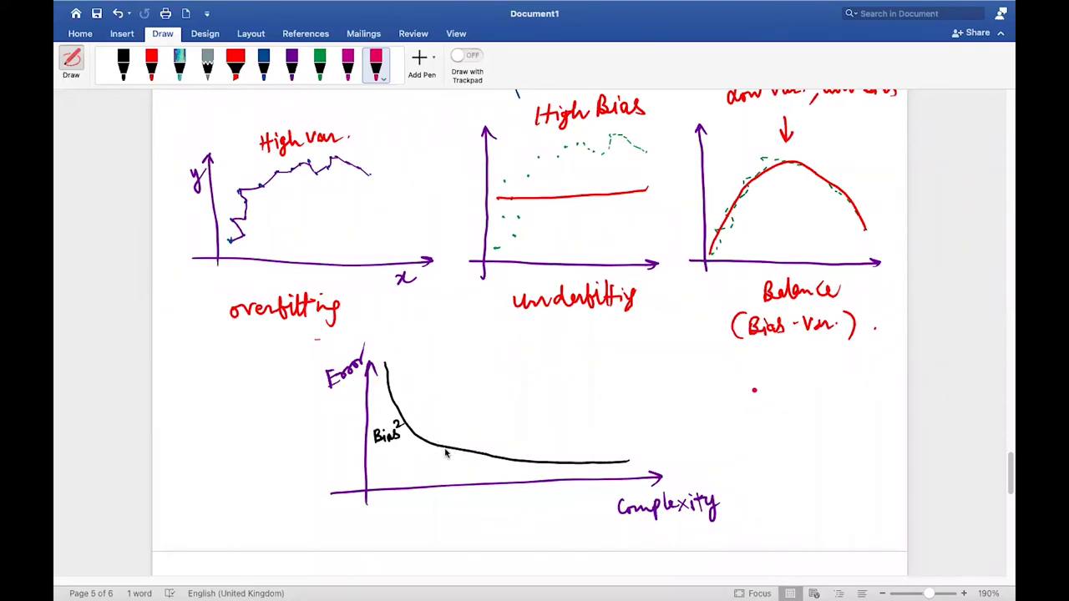
Undo the stray pink dot below Bias² and start the rising pink variance curve.
left_click(392, 472)
left_click(385, 79)
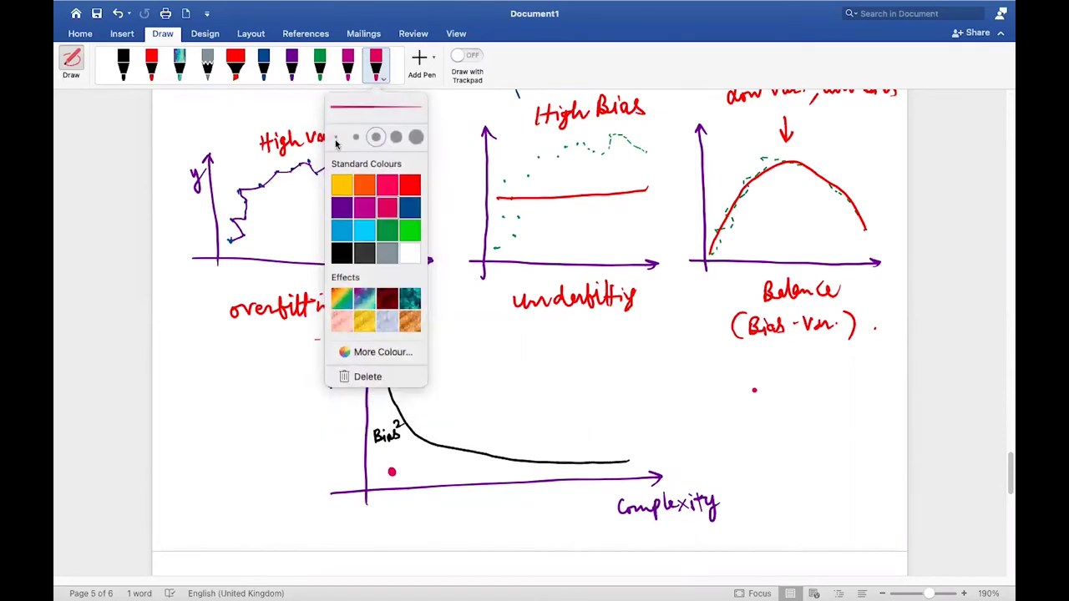
left_click(384, 80)
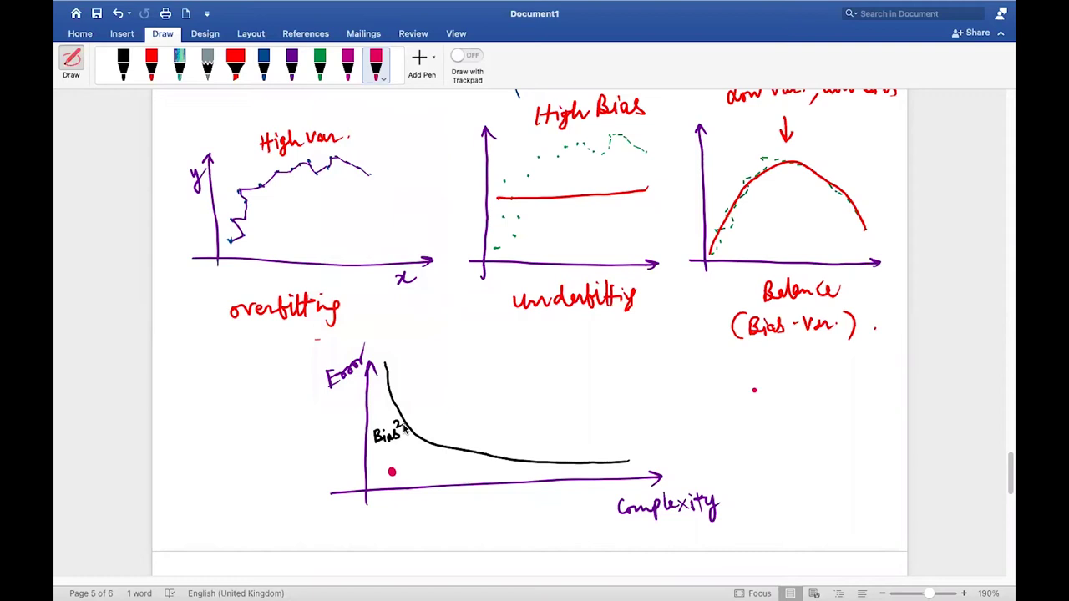
key("super+z")
mouse_move(384, 474)
left_mouse_down()
mouse_move(548, 427)
mouse_move(585, 403)
mouse_move(617, 355)
left_mouse_up()
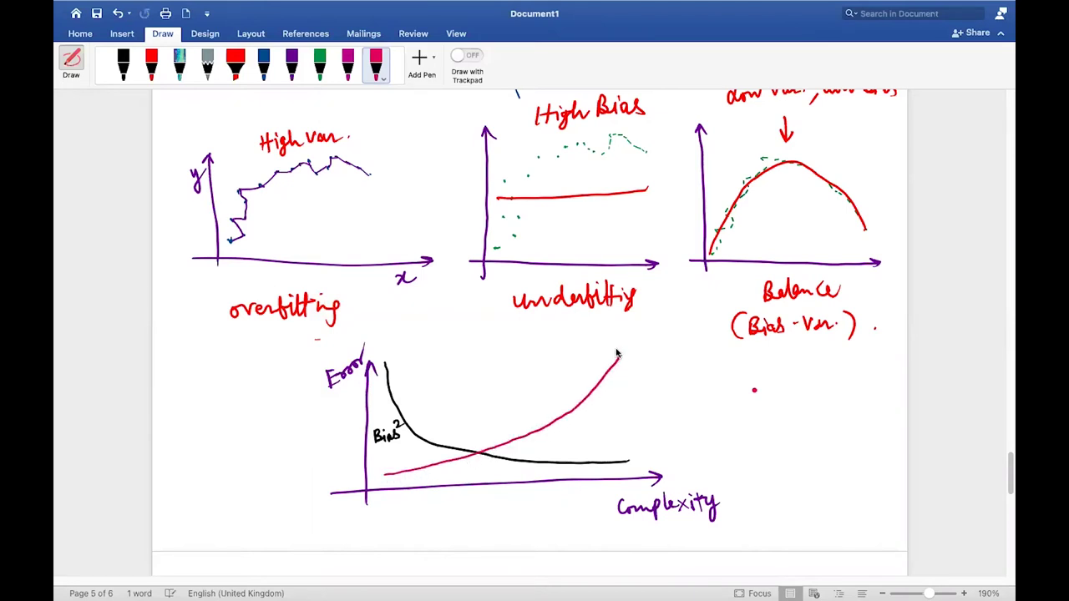
Redraw the flat start of the pink variance curve and write the 'variance' label beside it.
key("super+z")
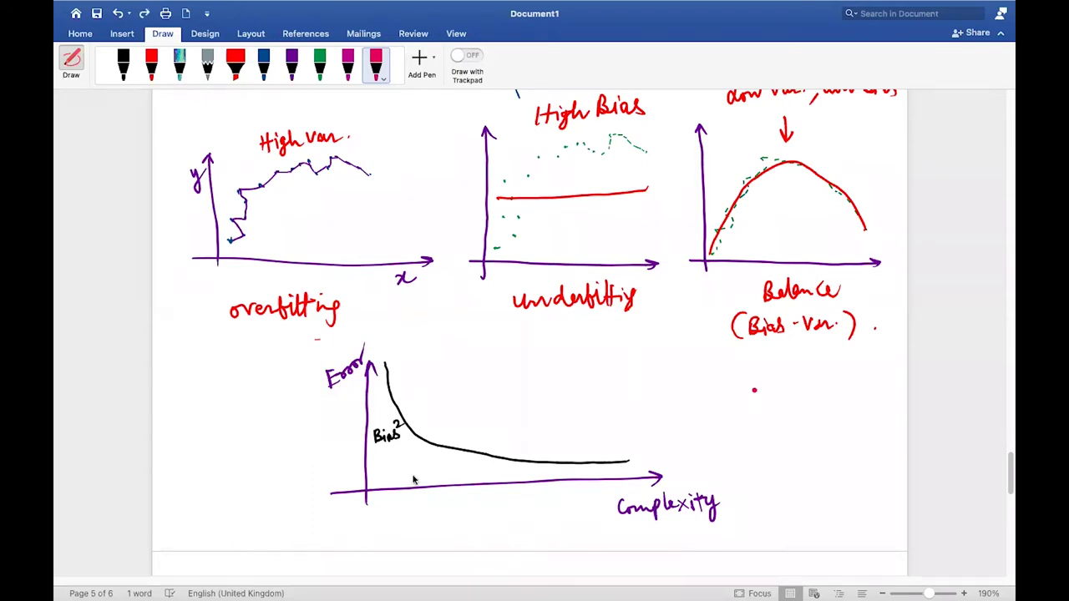
mouse_move(388, 477)
left_mouse_down()
mouse_move(451, 477)
mouse_move(550, 445)
mouse_move(603, 387)
mouse_move(619, 344)
left_mouse_up()
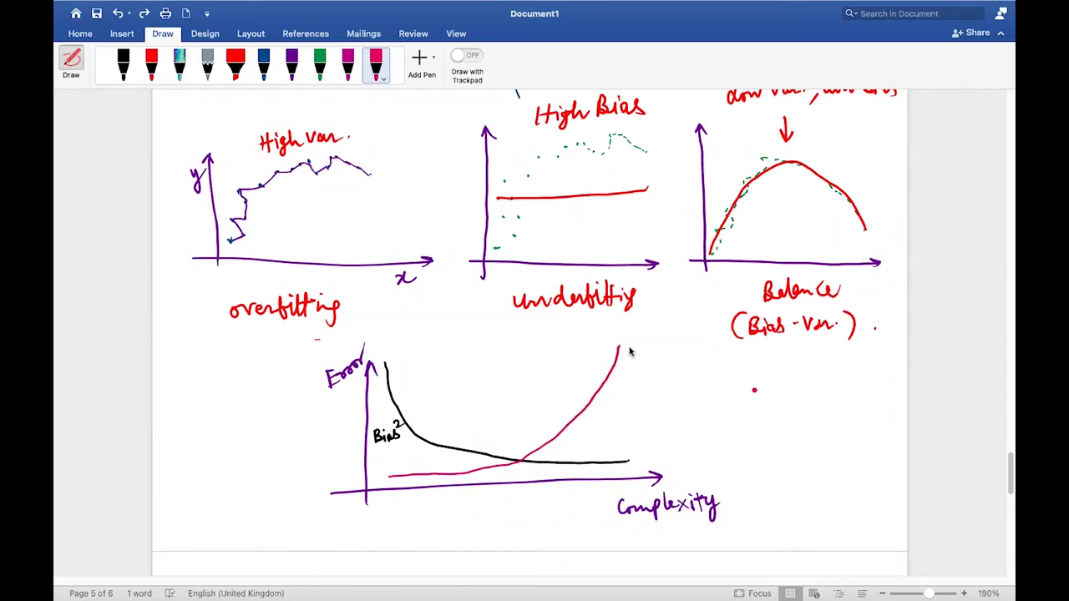
left_click_drag(609, 392, 690, 379)
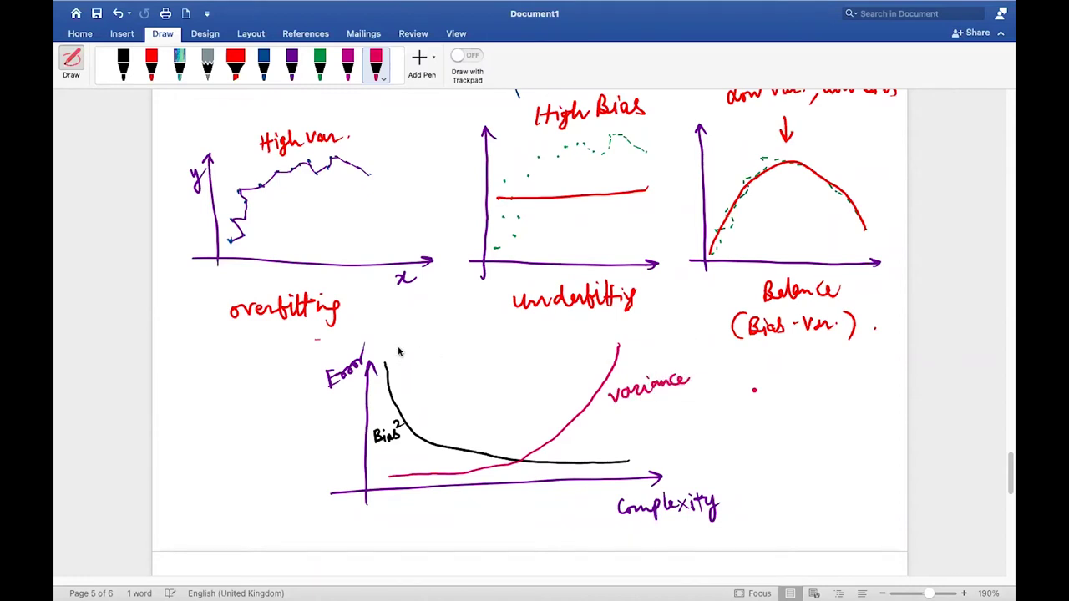
left_click(151, 62)
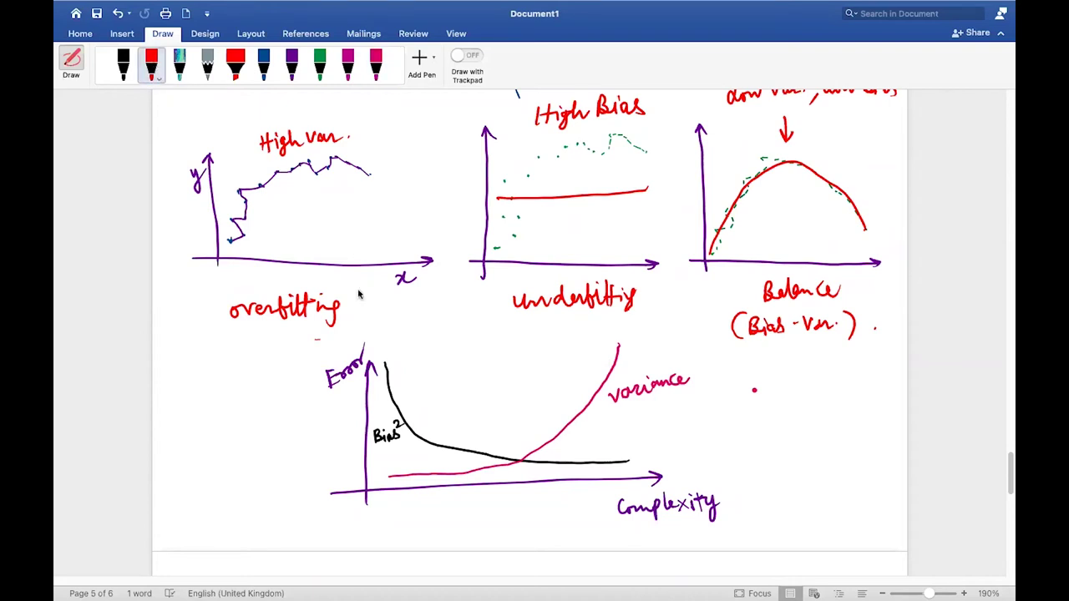
Draw a red U-shaped curve and label it 'Total Error' inside the U.
mouse_move(390, 346)
left_mouse_down()
mouse_move(424, 394)
mouse_move(525, 415)
mouse_move(573, 389)
mouse_move(601, 331)
left_mouse_up()
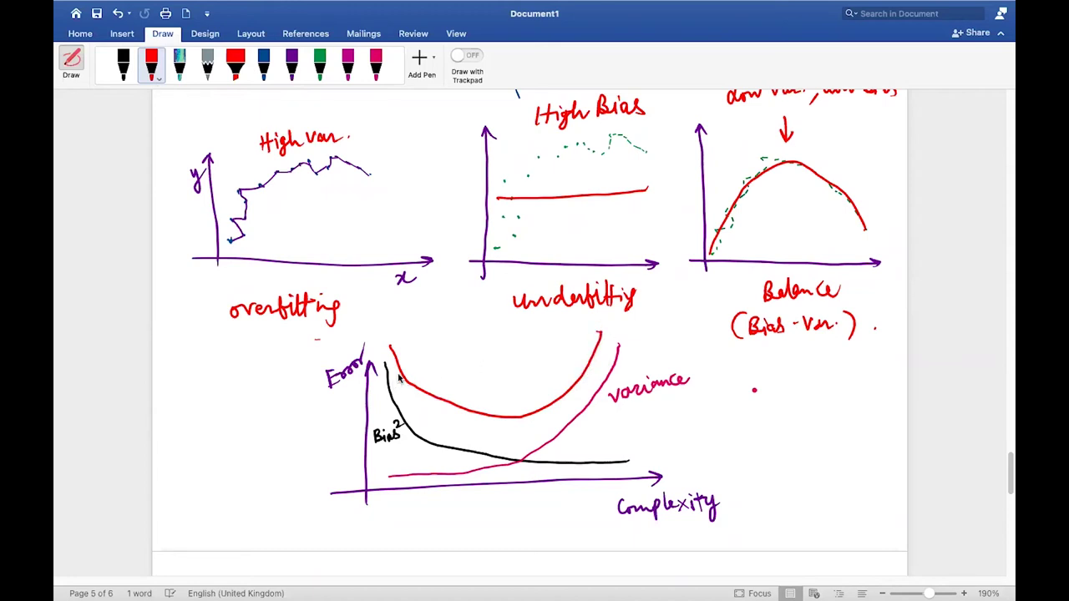
left_click_drag(445, 383, 467, 394)
left_click_drag(462, 386, 490, 391)
left_click(501, 390)
mouse_move(500, 376)
left_mouse_down()
mouse_move(508, 392)
mouse_move(530, 378)
mouse_move(532, 387)
left_mouse_up()
left_click_drag(533, 387, 541, 369)
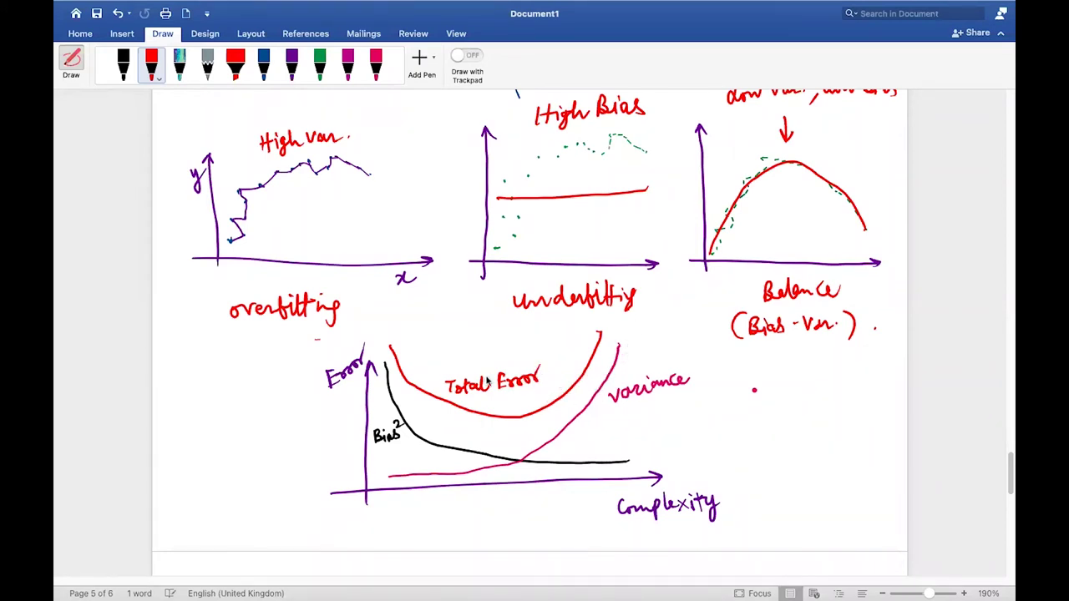
Stop inking, select the whole Error/Complexity graph and remove it from page 5.
left_click(70, 60)
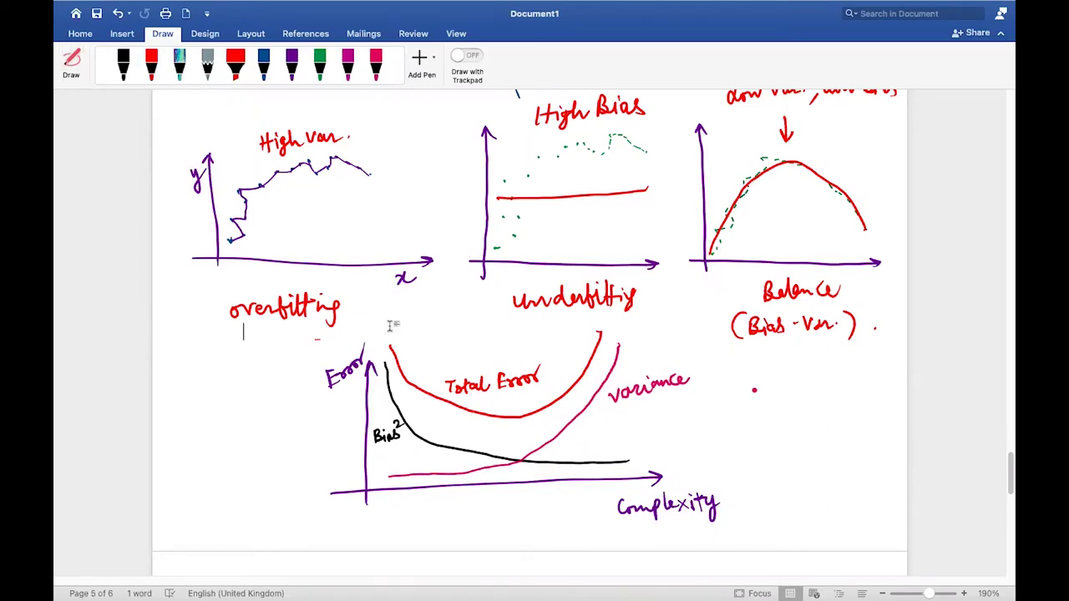
mouse_move(328, 352)
left_mouse_down()
mouse_move(467, 377)
mouse_move(597, 425)
mouse_move(724, 494)
left_mouse_up()
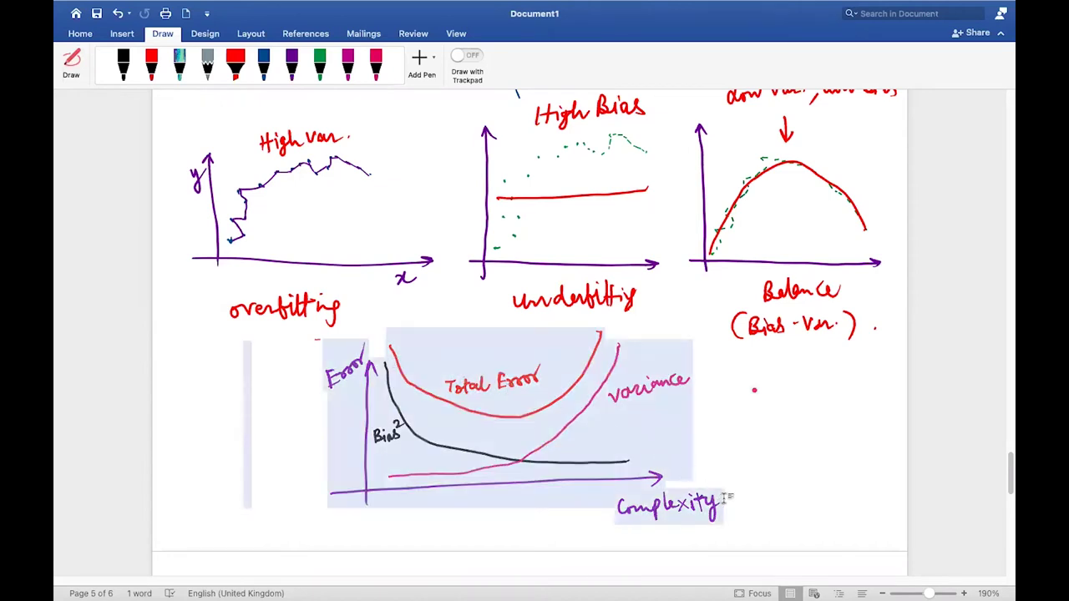
key("BackSpace")
Move to a fresh page 6 and add blank lines above the pasted graph.
key("Return")
key("Return")
key("Return")
key("Return")
key("Return")
key("Return")
key("Return")
key("Return")
key("Return")
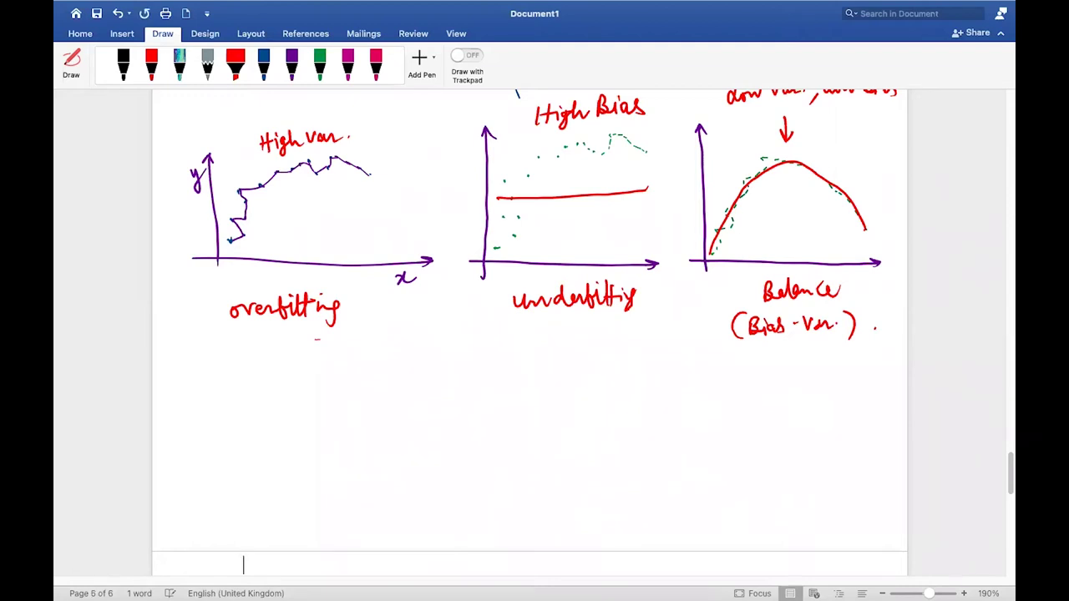
scroll(724, 498, "down", 10)
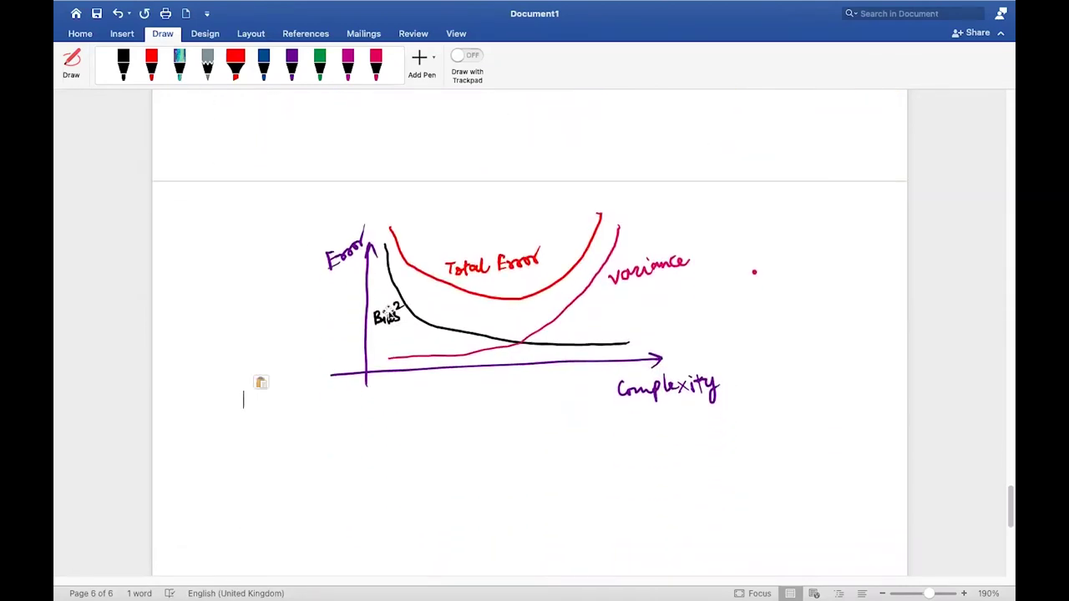
key("Return")
key("Return")
key("Return")
key("Up")
key("Up")
Handwrite 'Bias Variance Tradeoff' in magenta above the graph and underline it.
left_click(348, 65)
mouse_move(229, 207)
left_mouse_down()
mouse_move(232, 227)
mouse_move(264, 226)
left_mouse_up()
mouse_move(276, 211)
left_mouse_down()
mouse_move(269, 226)
mouse_move(318, 209)
left_mouse_up()
mouse_move(329, 214)
left_mouse_down()
mouse_move(327, 224)
mouse_move(350, 214)
mouse_move(398, 224)
left_mouse_up()
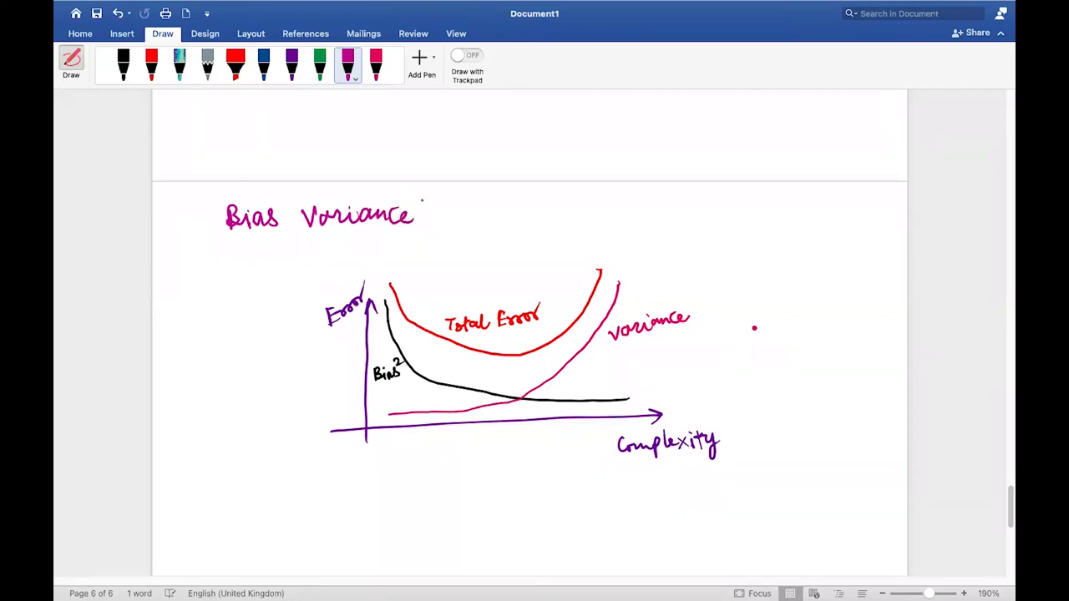
mouse_move(492, 214)
left_mouse_down()
mouse_move(498, 192)
mouse_move(518, 219)
mouse_move(528, 192)
mouse_move(545, 222)
left_mouse_up()
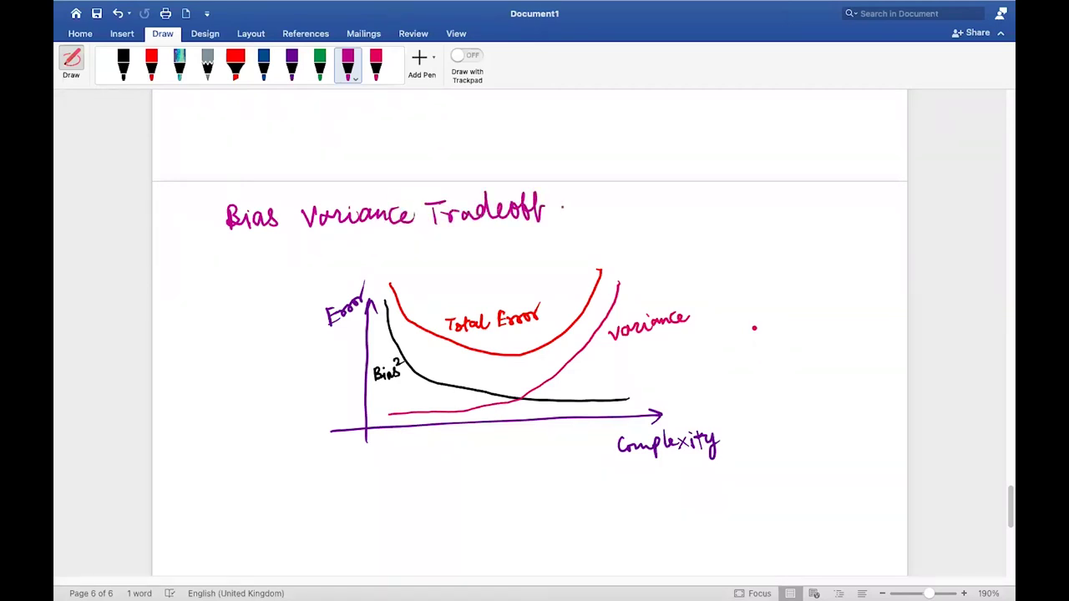
left_click_drag(219, 254, 602, 227)
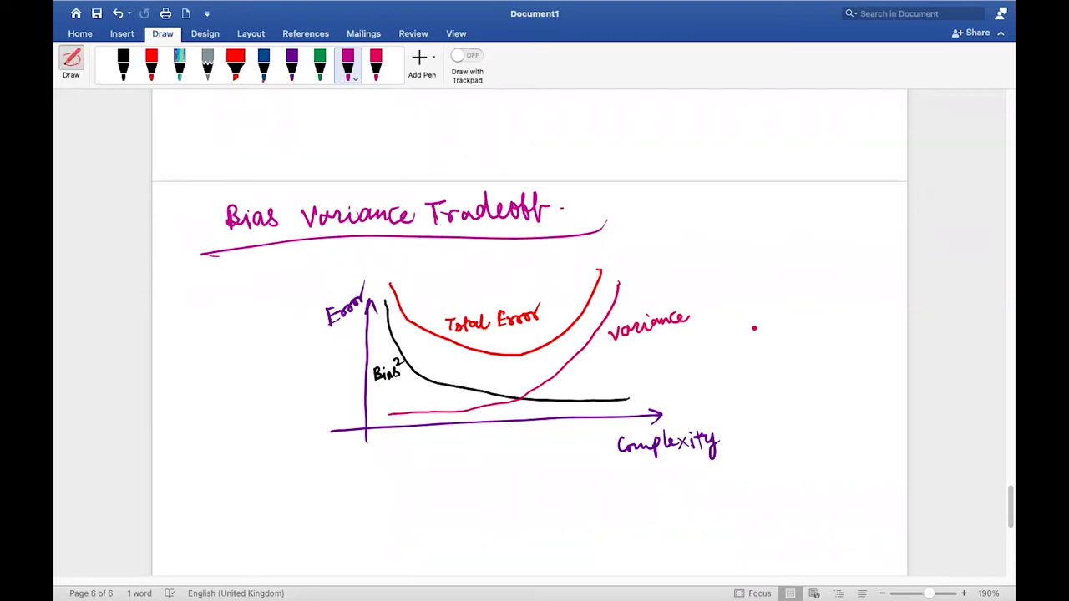
left_click(264, 65)
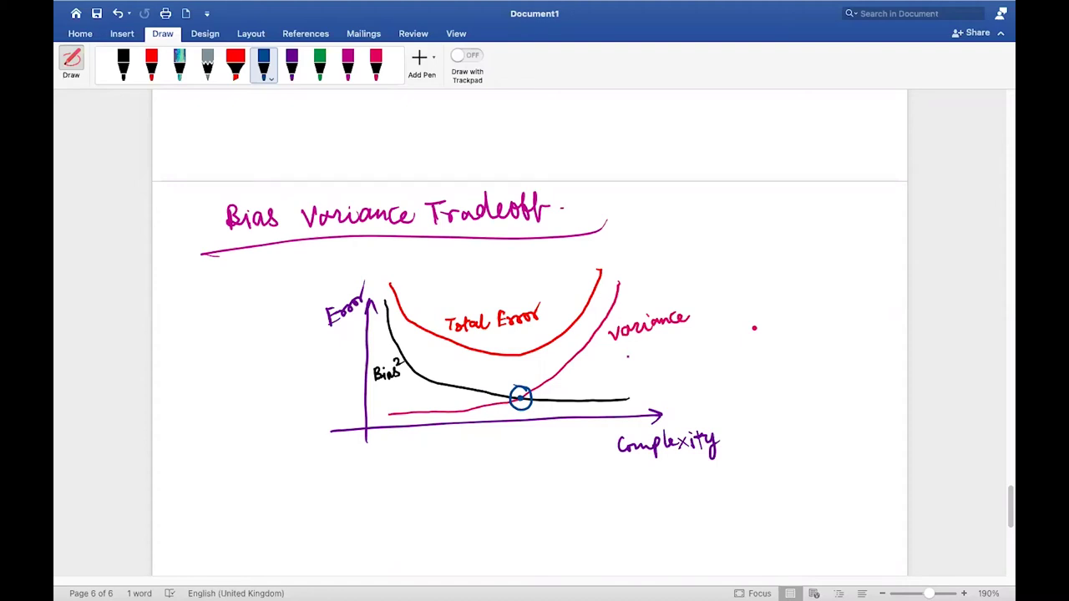
Scroll up from the tradeoff graph toward the earlier notes.
scroll(627, 356, "up", 15)
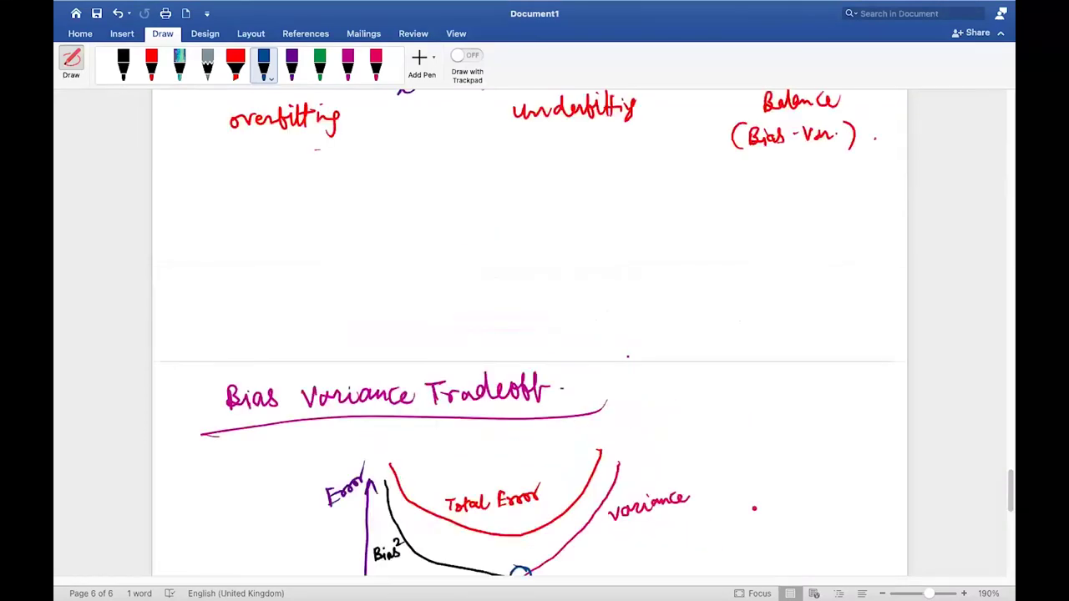
Delete the old 'Bias :' ink label and its underline on page 4.
scroll(627, 357, "up", 15)
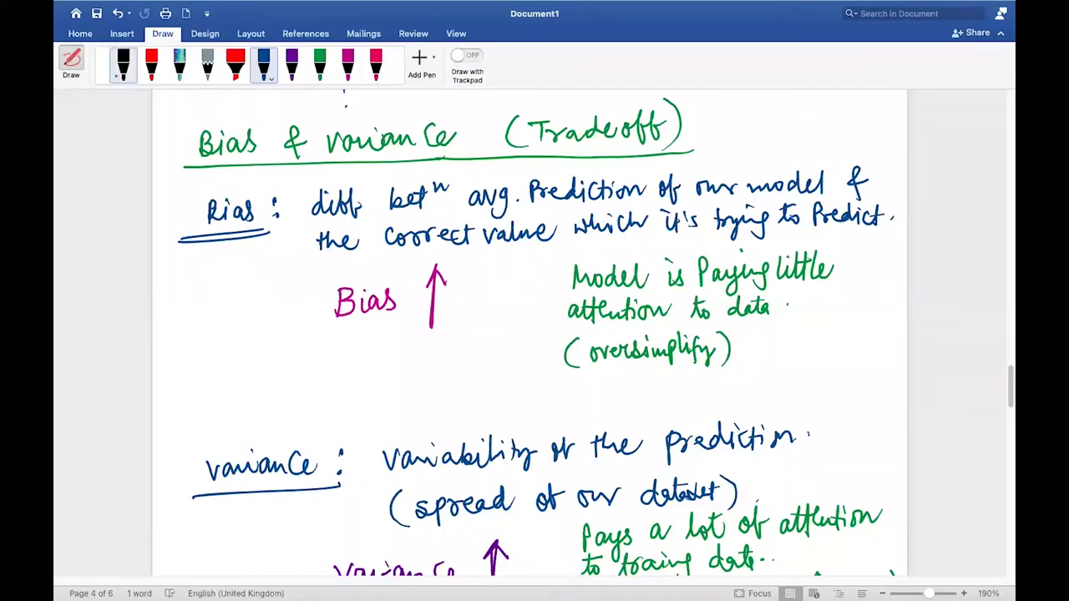
key("Escape")
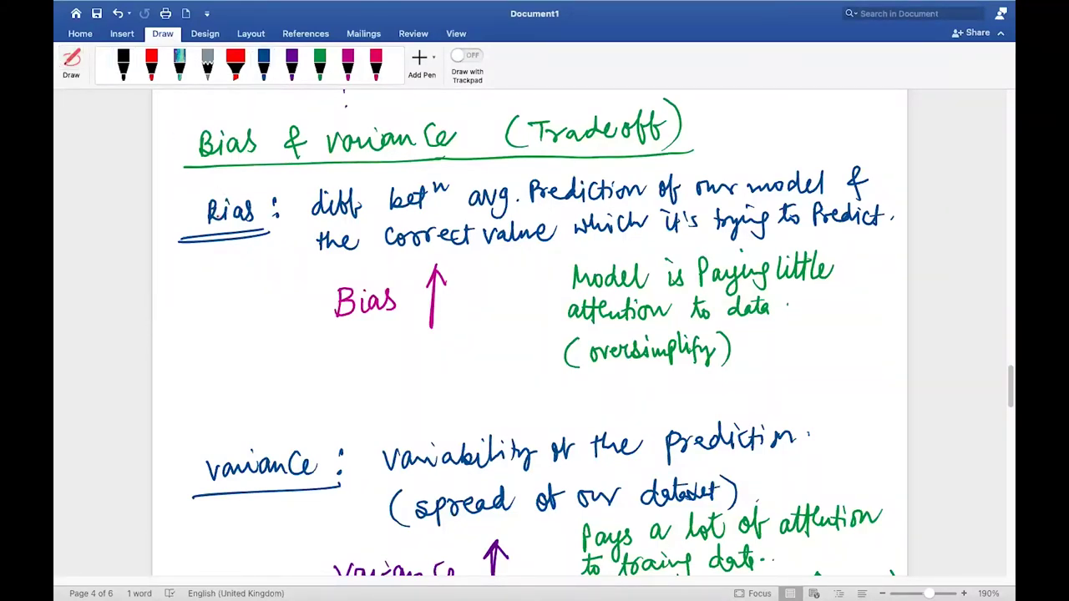
left_click(214, 212)
key("Delete")
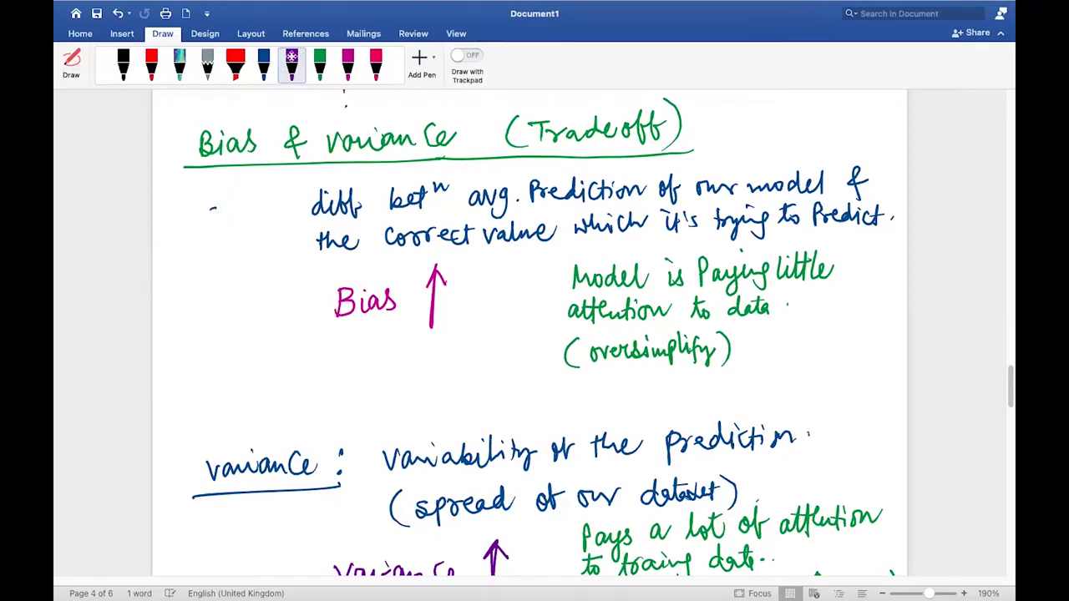
Rewrite 'Bias' in dark blue, double-underline it, and add a second underline under 'variance'.
left_click(263, 62)
mouse_move(203, 204)
left_mouse_down()
mouse_move(210, 219)
mouse_move(221, 198)
mouse_move(249, 219)
mouse_move(272, 198)
mouse_move(274, 213)
left_mouse_up()
left_click_drag(184, 250, 269, 229)
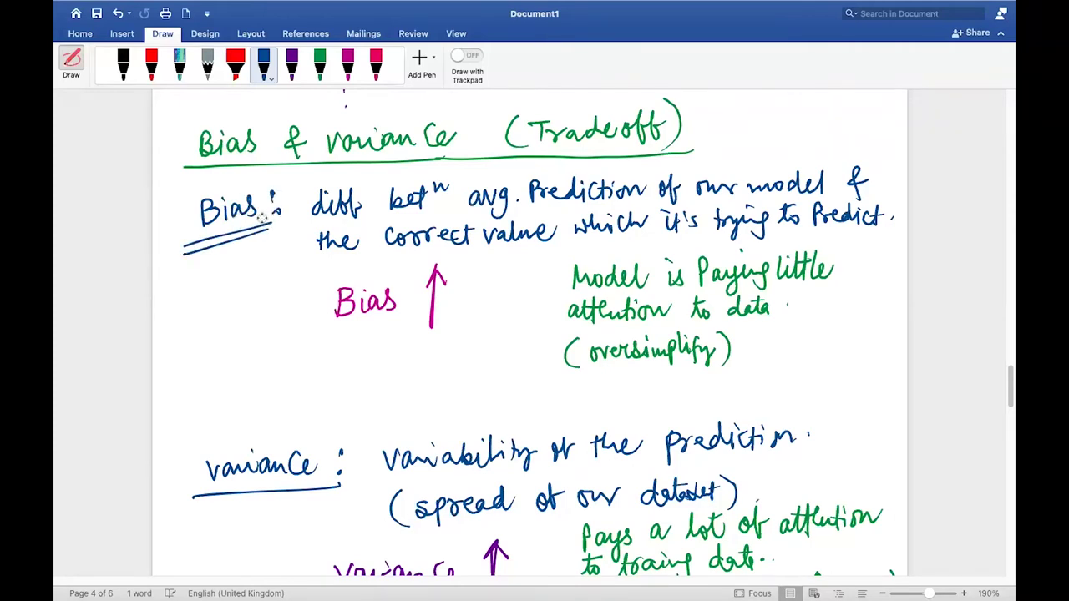
left_click_drag(191, 501, 339, 483)
scroll(365, 457, "down", 2)
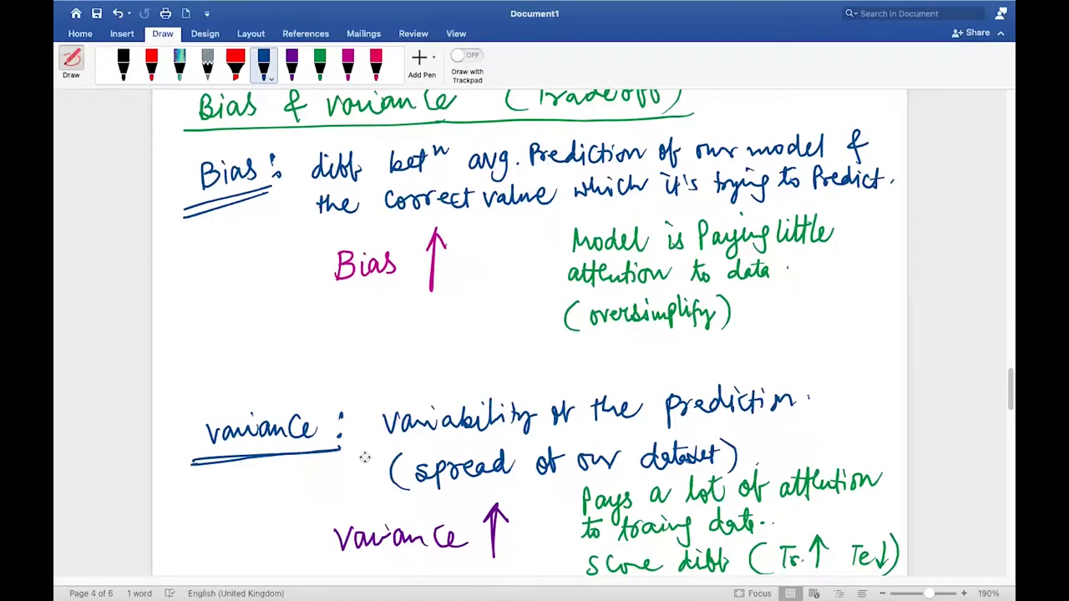
Scroll down through pages 4–6 to the EOF marker at the document's end.
scroll(365, 457, "down", 15)
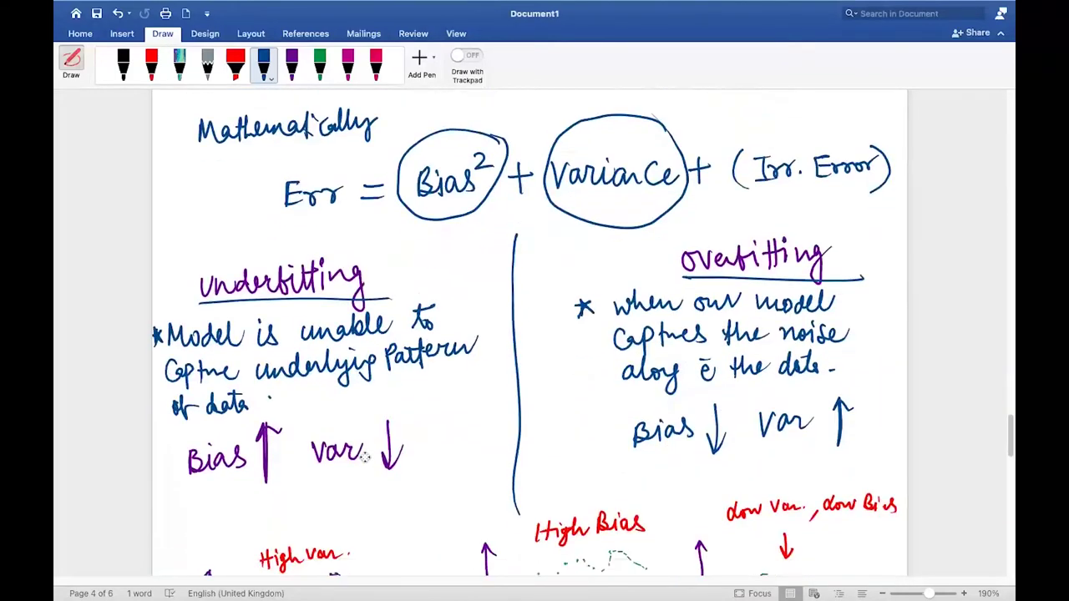
scroll(365, 457, "down", 12)
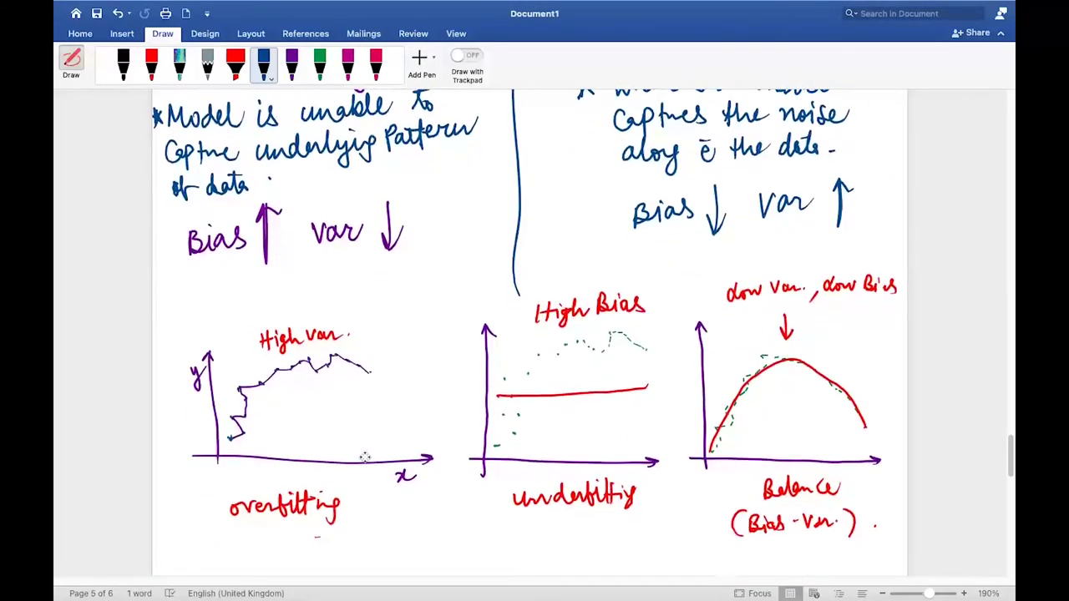
scroll(365, 456, "up", 8)
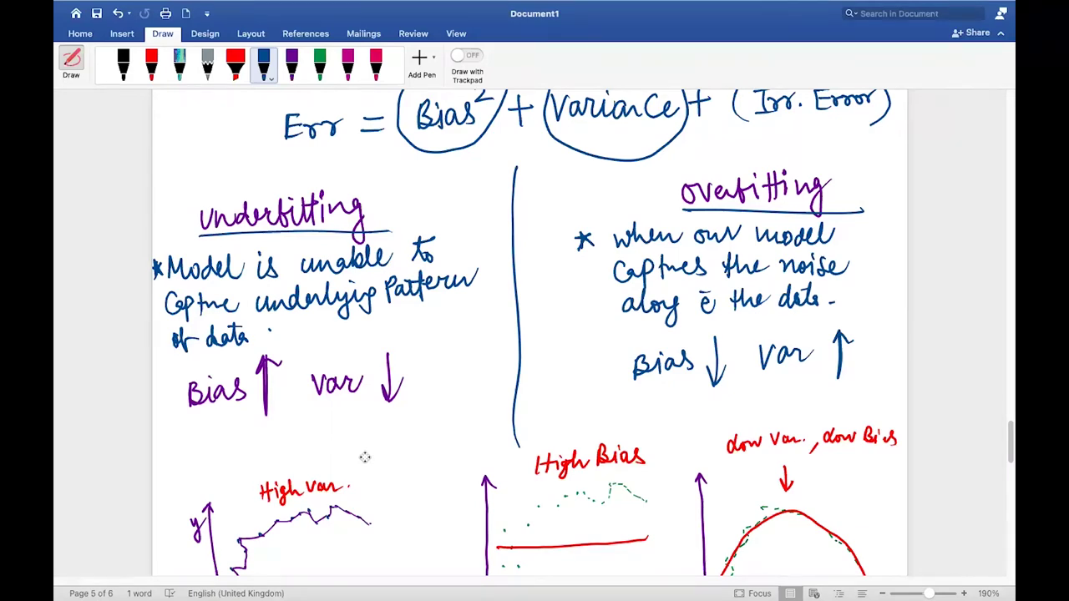
scroll(366, 457, "down", 15)
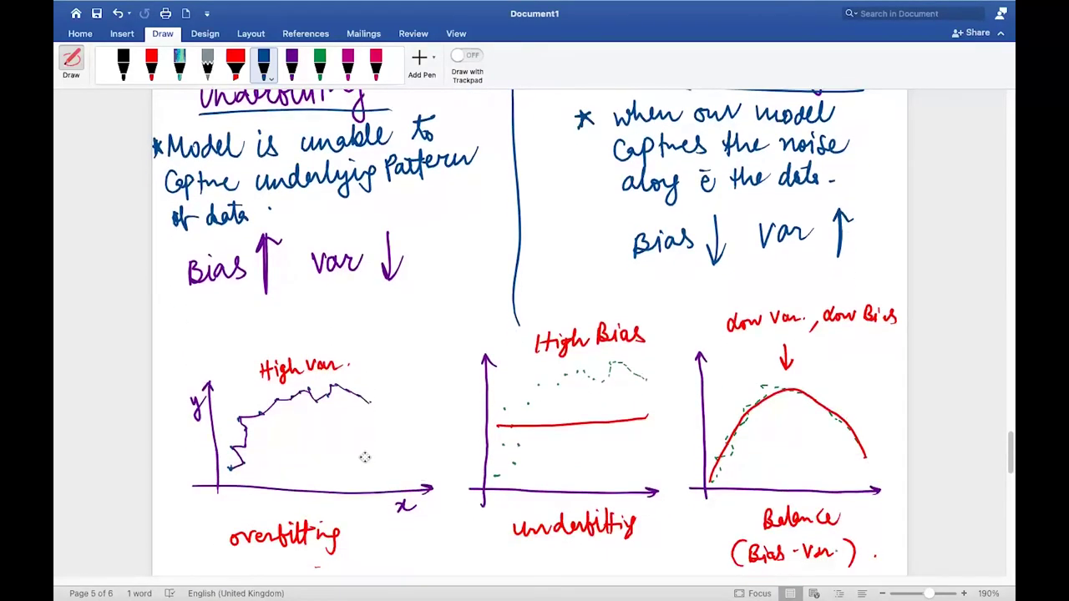
scroll(365, 457, "down", 15)
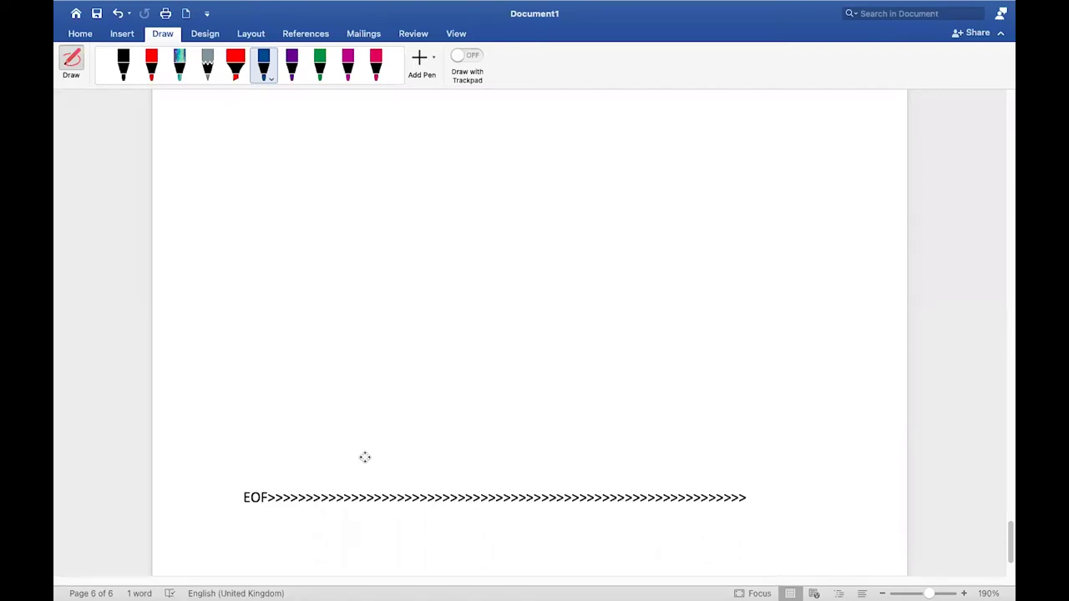
Underline 'Tr' and 'Te' in blue in the green score-difference note.
scroll(365, 456, "up", 20)
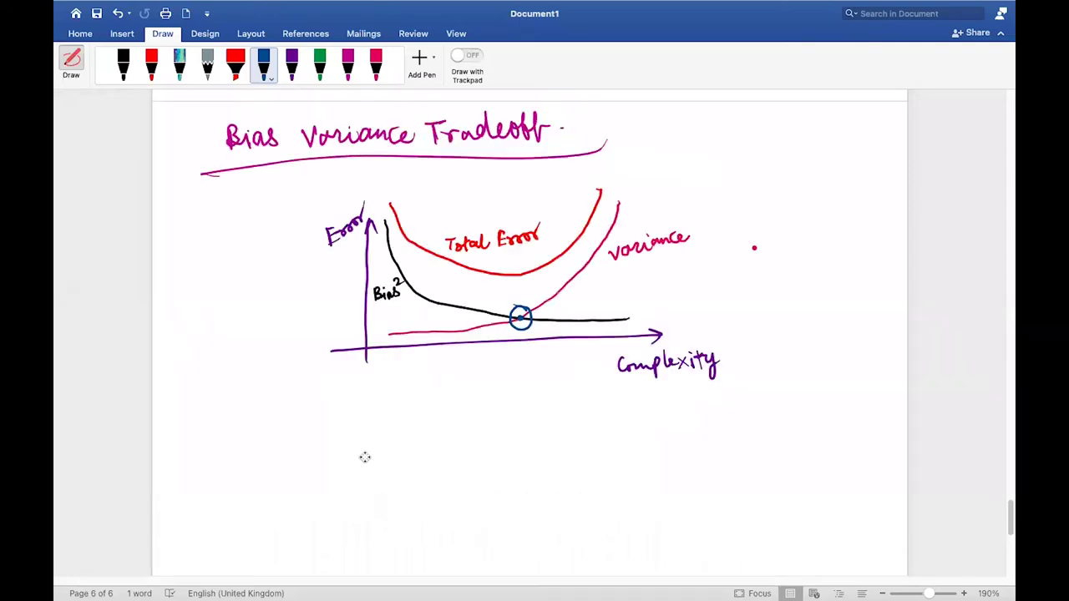
scroll(365, 457, "up", 10)
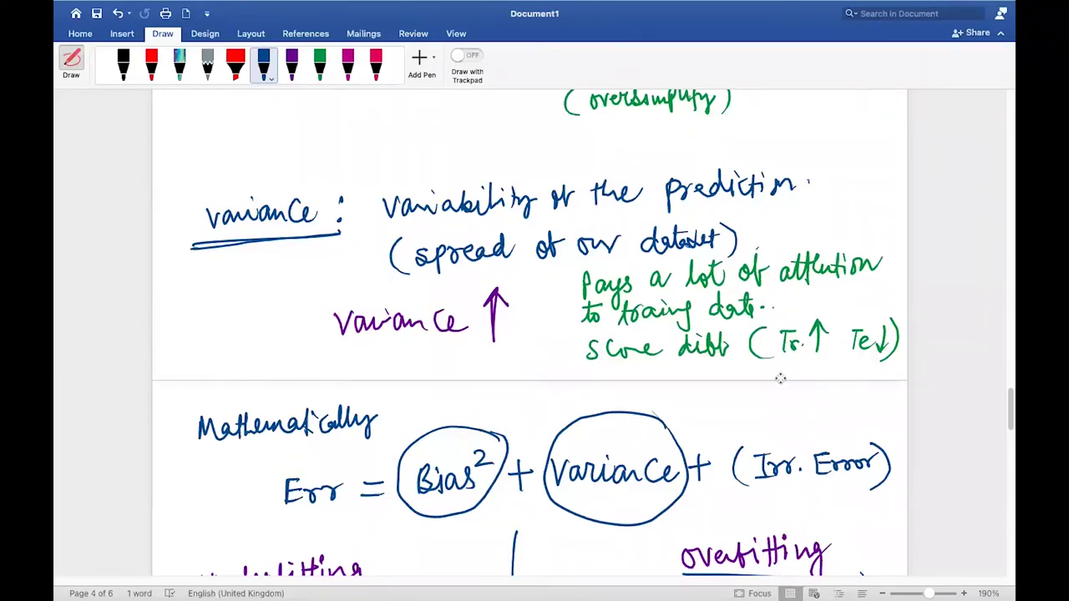
left_click_drag(781, 363, 873, 363)
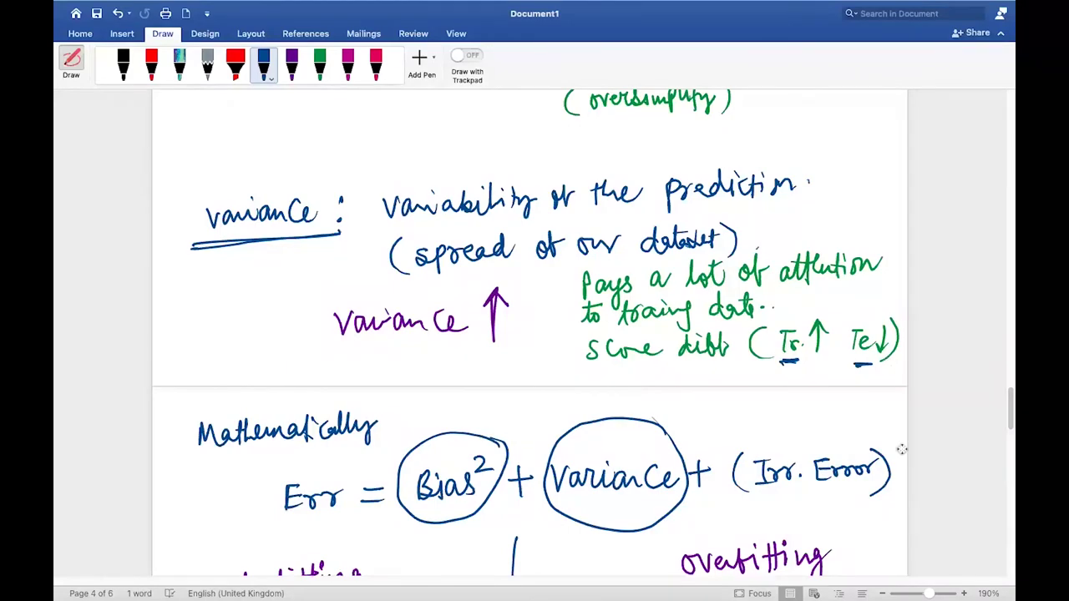
scroll(902, 449, "down", 8)
scroll(902, 449, "down", 10)
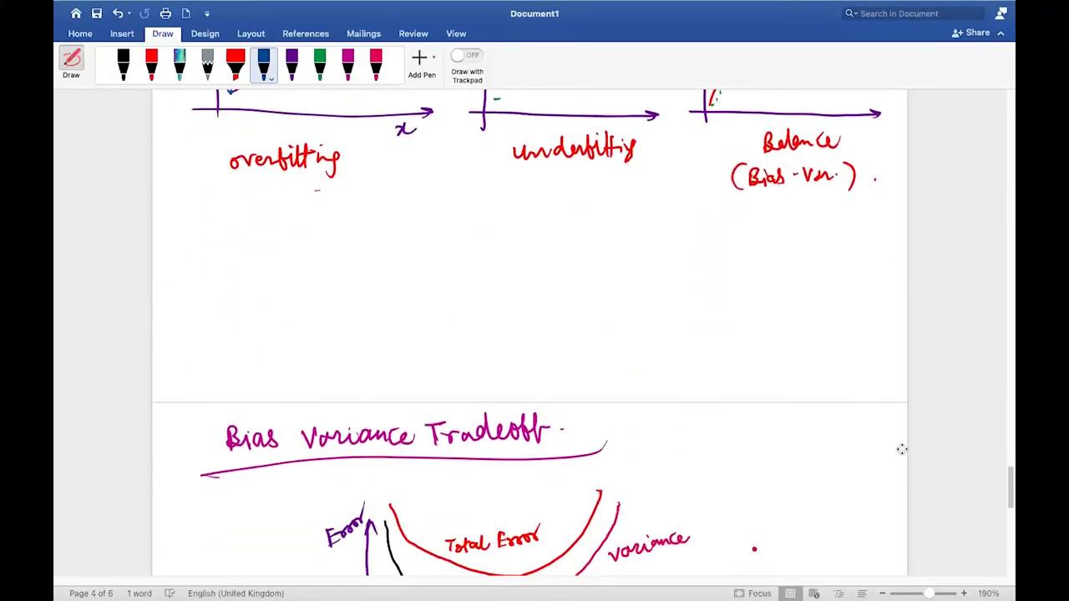
scroll(903, 449, "down", 1)
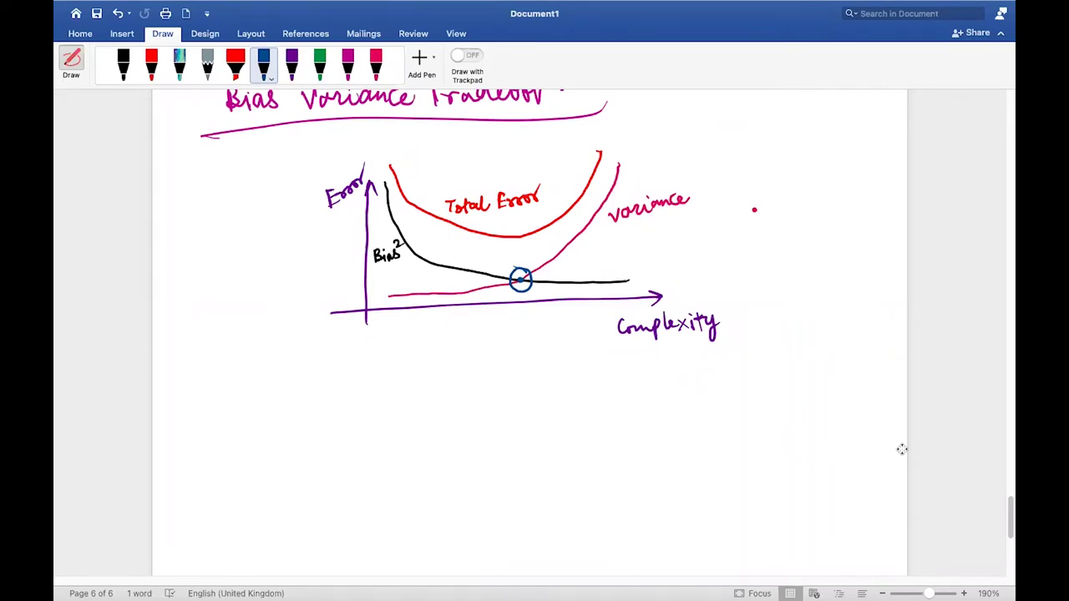
scroll(902, 449, "down", 5)
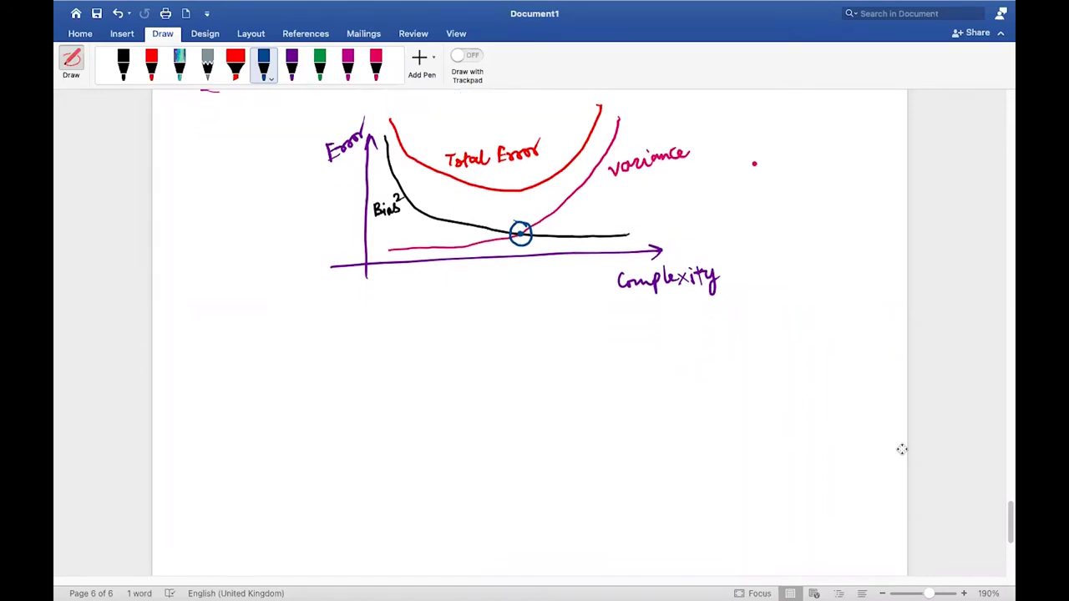
Select red ink, then open and dismiss the File menu without choosing anything.
scroll(902, 450, "down", 4)
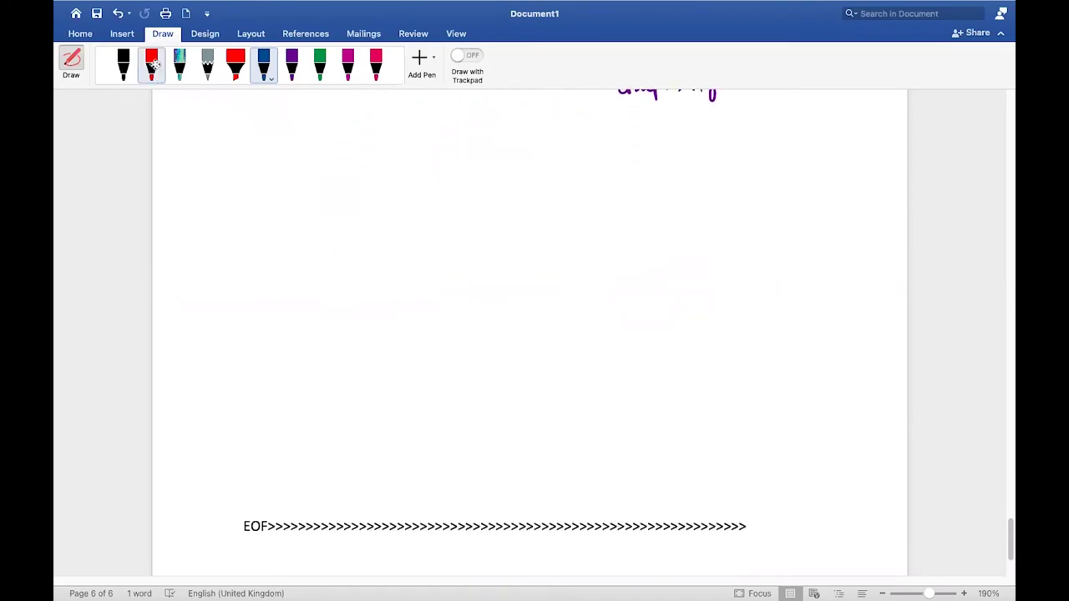
left_click(153, 67)
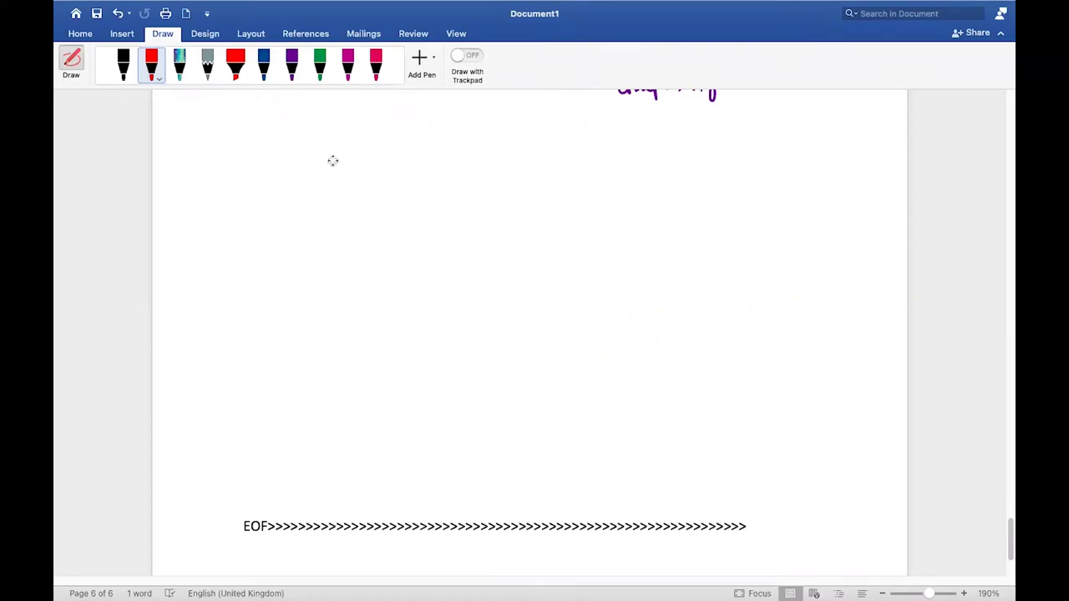
scroll(437, 222, "up", 10)
scroll(437, 223, "up", 12)
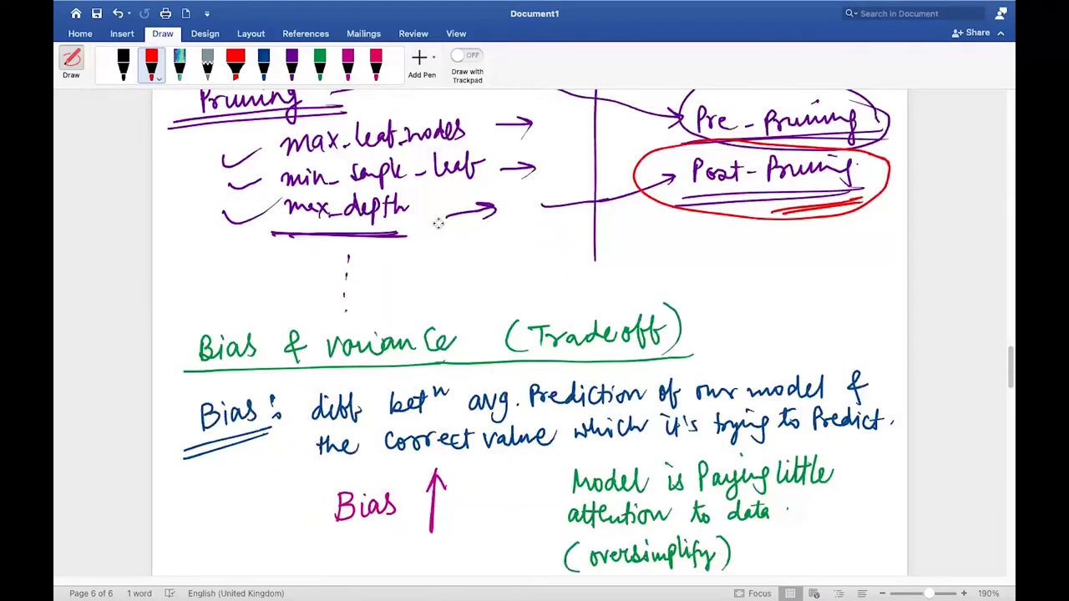
scroll(437, 223, "up", 15)
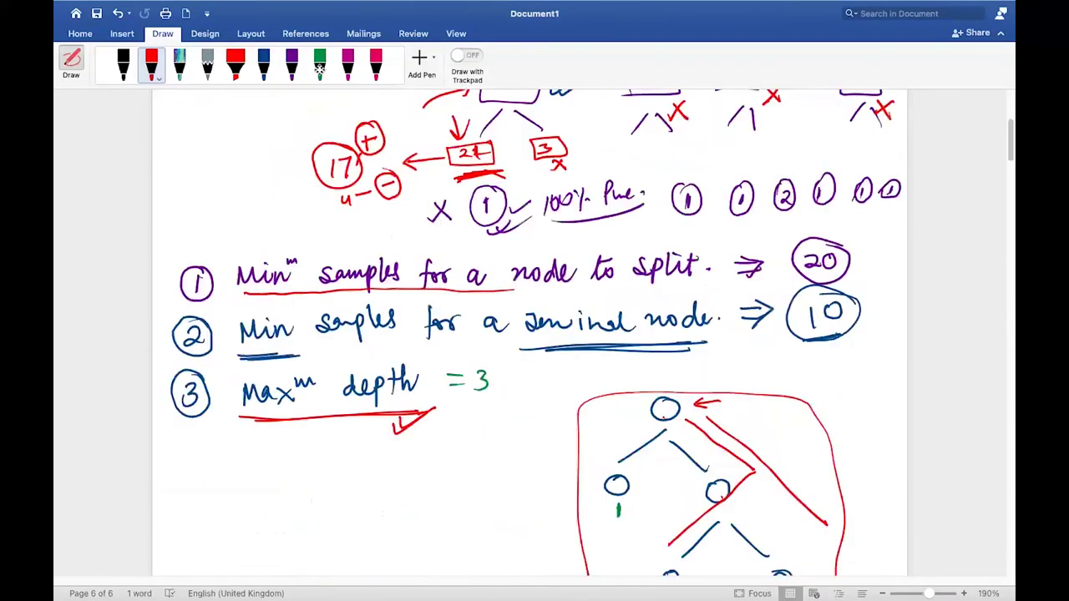
left_click(135, 9)
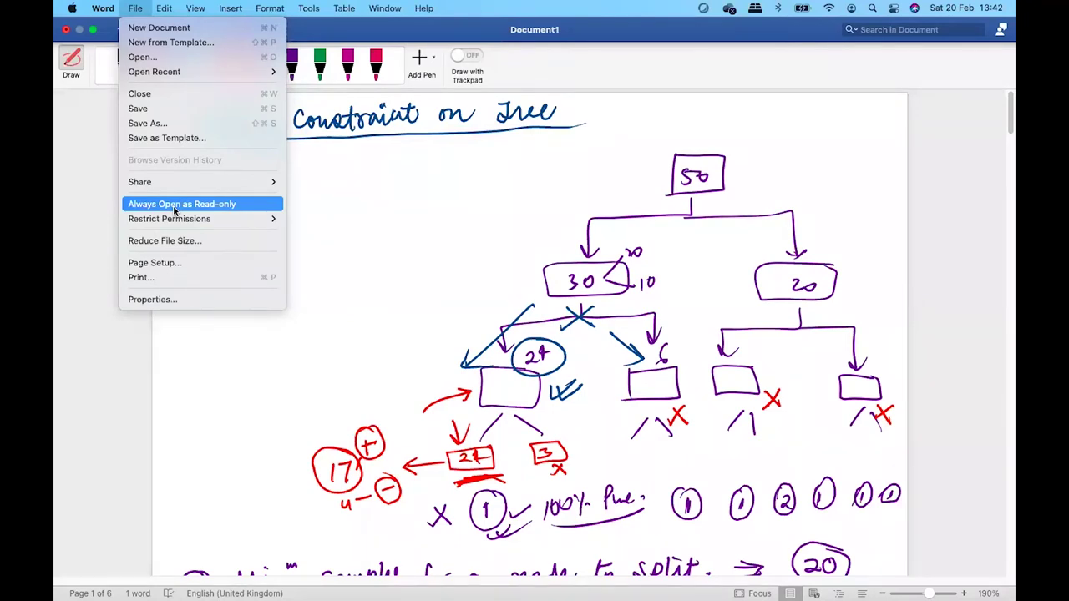
left_click(351, 228)
Scroll down to the empty space between the tradeoff graph and the EOF line.
scroll(352, 227, "down", 15)
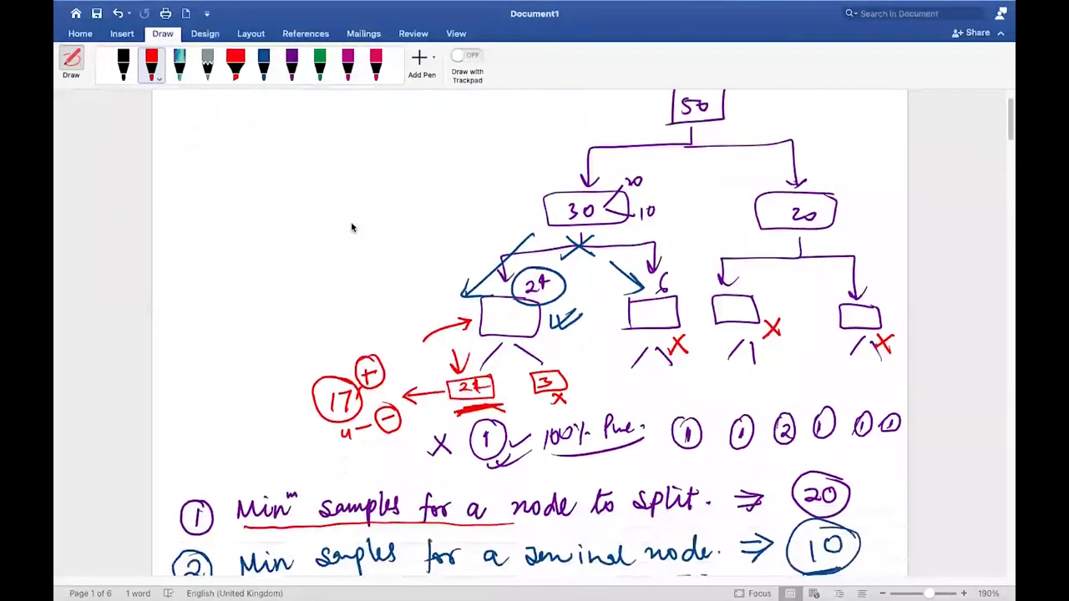
scroll(352, 227, "down", 20)
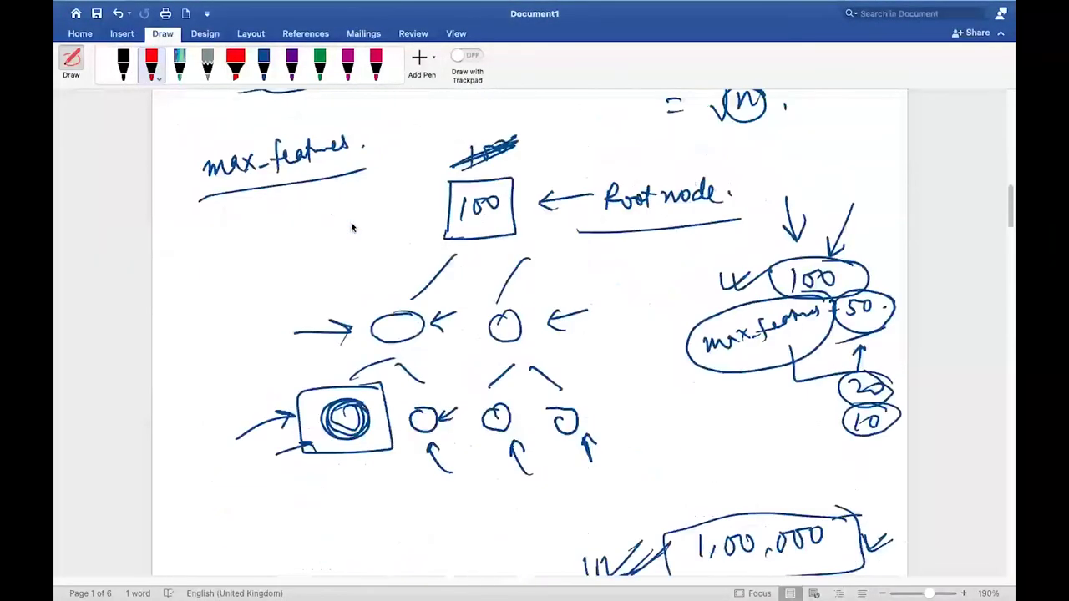
scroll(352, 227, "down", 20)
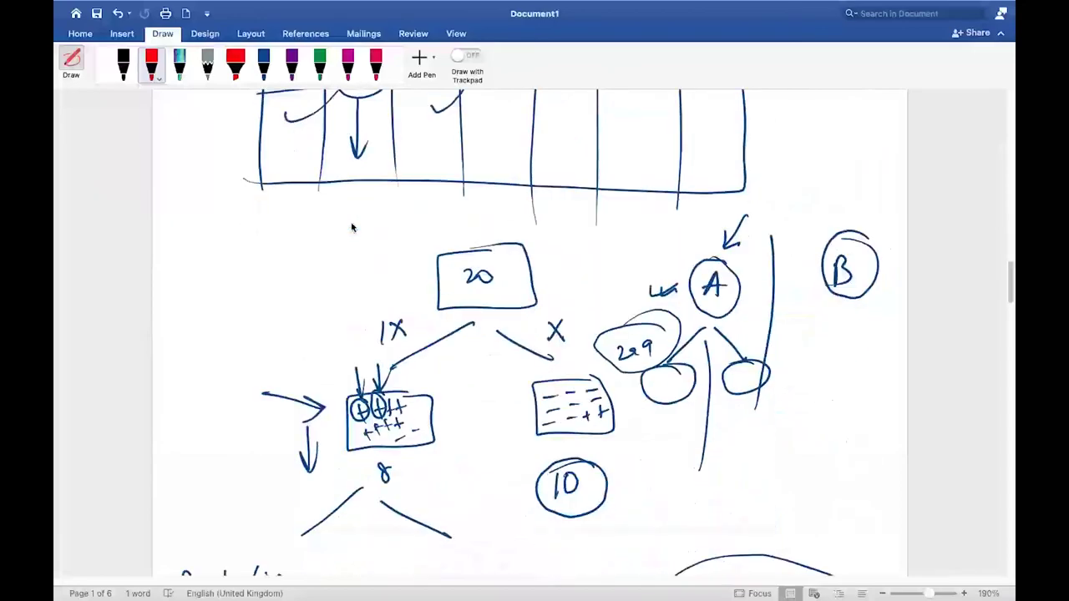
scroll(352, 227, "down", 20)
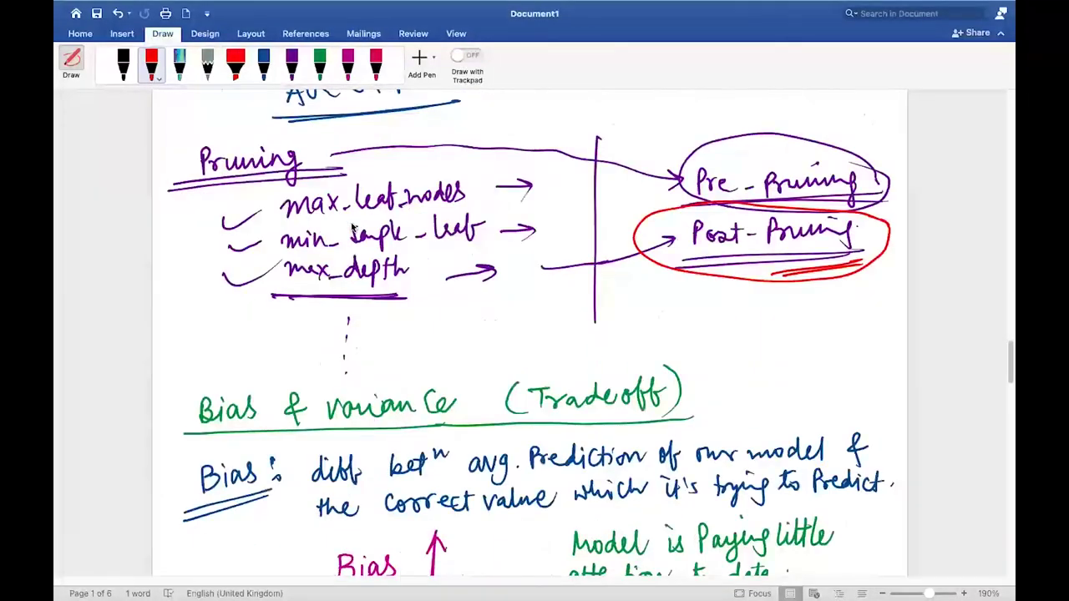
scroll(352, 227, "down", 20)
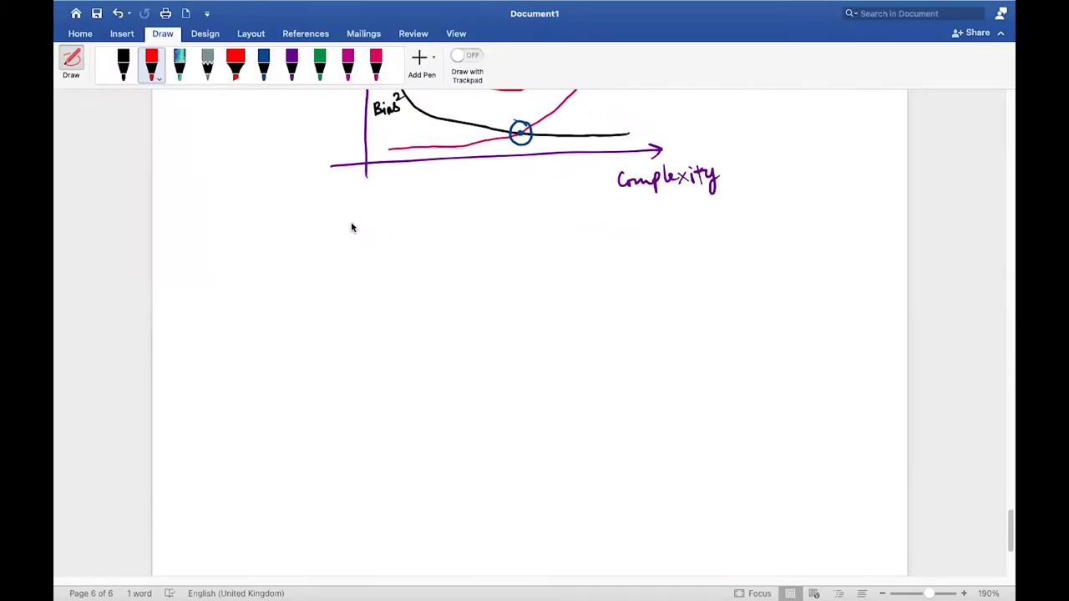
scroll(352, 228, "down", 3)
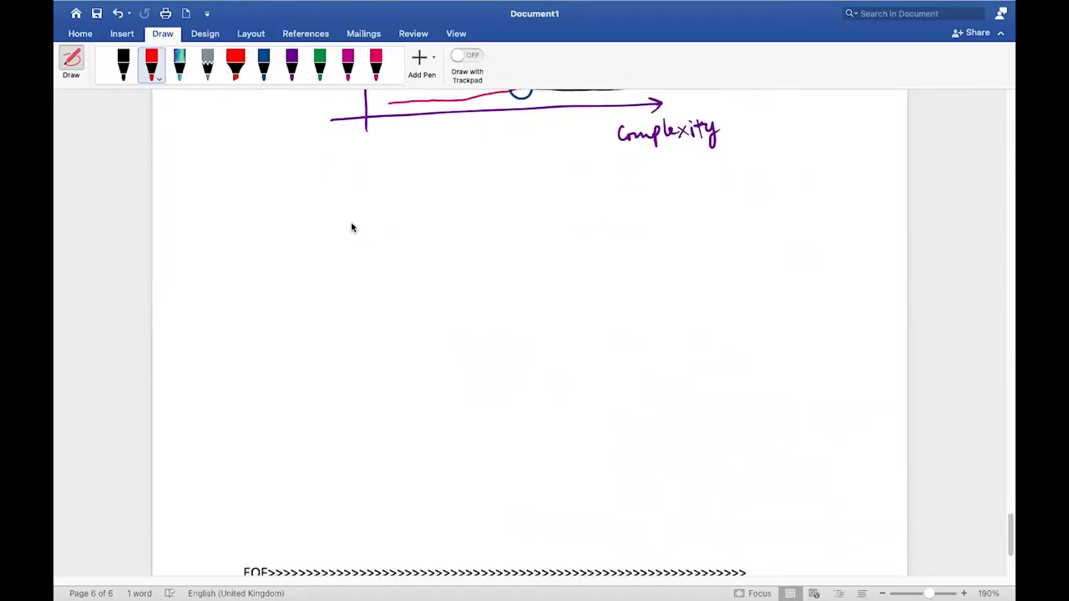
scroll(352, 227, "down", 3)
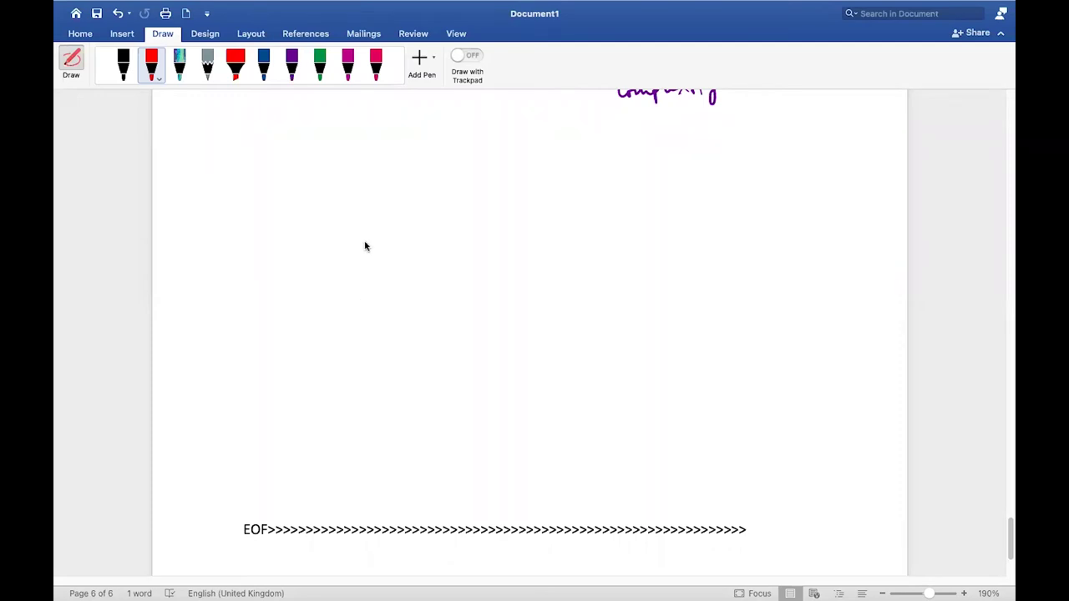
left_click(264, 74)
Handwrite 'cross validation' in red below the graph and underline it.
mouse_move(222, 149)
left_mouse_down()
mouse_move(343, 138)
mouse_move(351, 119)
mouse_move(365, 143)
mouse_move(408, 139)
mouse_move(389, 112)
left_mouse_up()
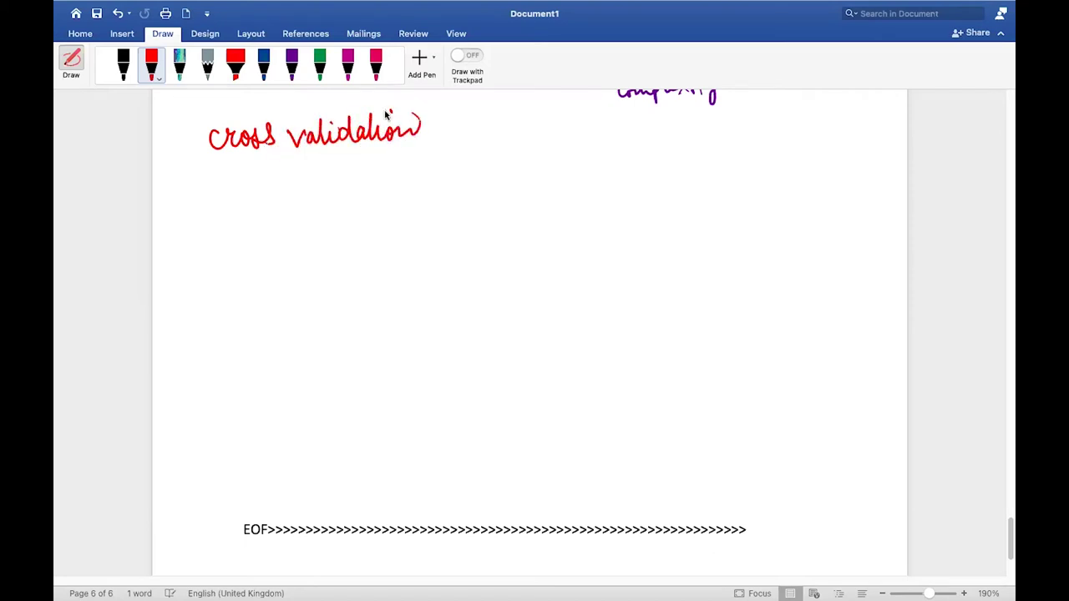
left_click_drag(176, 157, 471, 148)
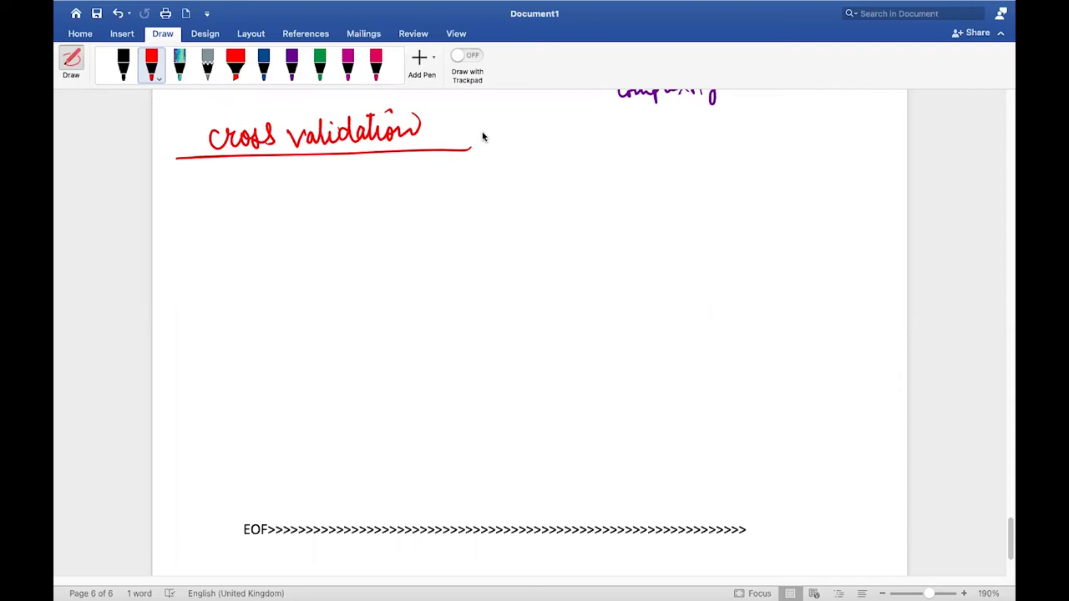
left_click(291, 63)
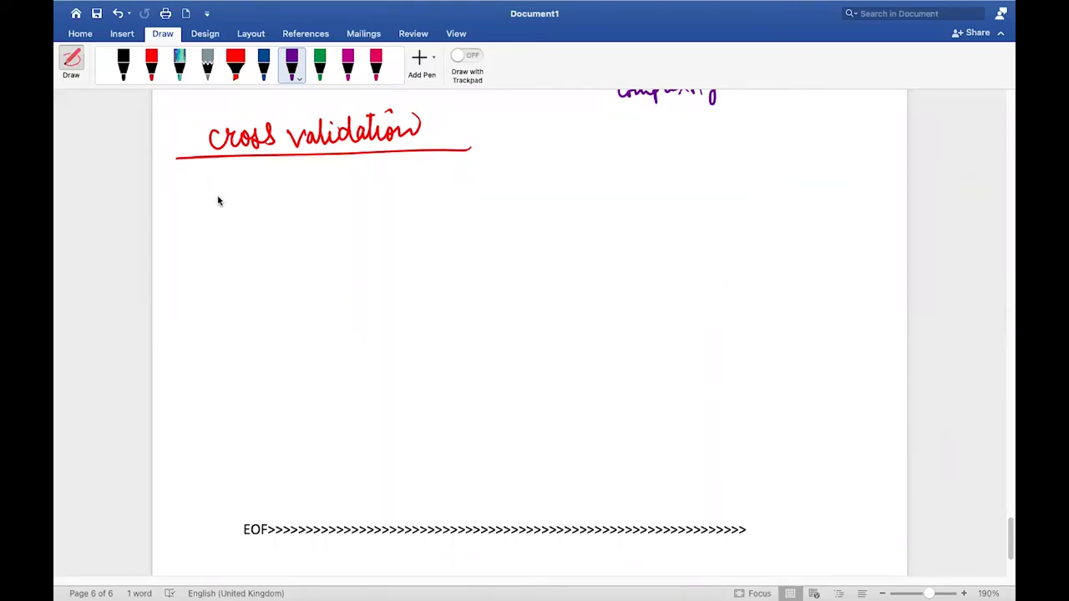
In purple, write '(K-fold Cross Validation)', underline and tick it, and draw a tall box at right.
mouse_move(226, 184)
left_mouse_down()
mouse_move(214, 192)
mouse_move(222, 210)
mouse_move(334, 181)
mouse_move(341, 195)
mouse_move(386, 197)
mouse_move(428, 184)
mouse_move(456, 192)
mouse_move(488, 177)
mouse_move(513, 187)
mouse_move(538, 161)
mouse_move(547, 194)
left_mouse_up()
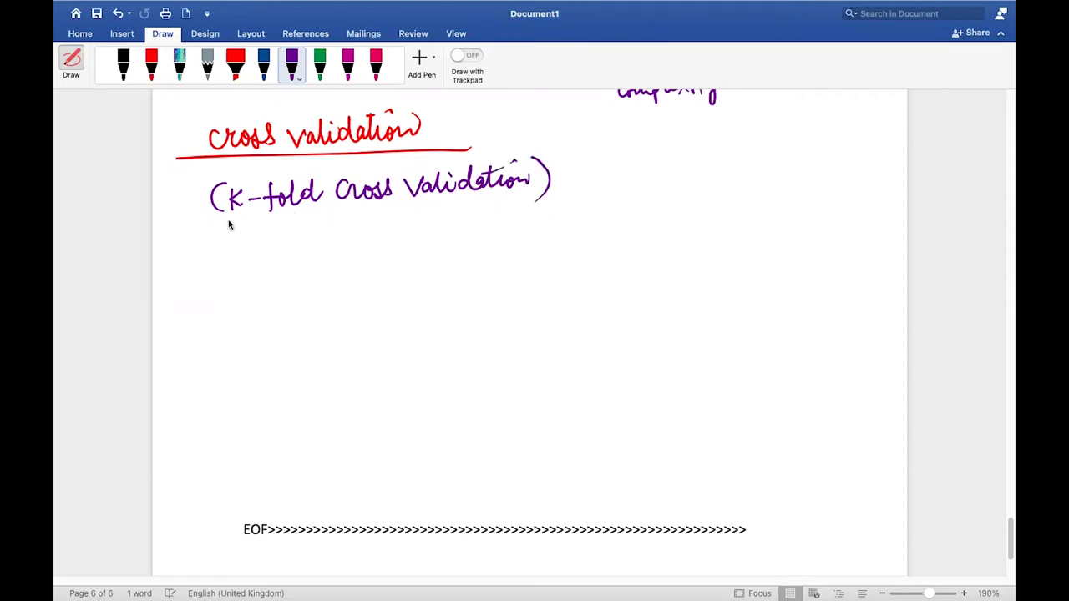
left_click_drag(193, 222, 575, 207)
left_click_drag(162, 200, 213, 192)
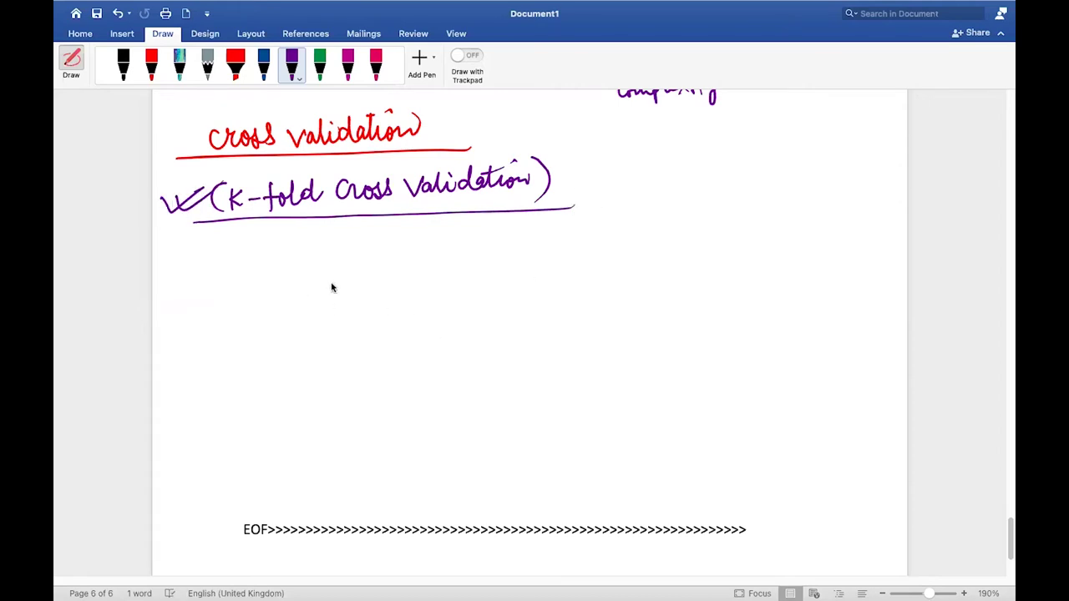
mouse_move(697, 191)
left_mouse_down()
mouse_move(683, 372)
mouse_move(715, 190)
mouse_move(844, 200)
mouse_move(851, 361)
left_mouse_up()
left_click_drag(678, 372, 852, 366)
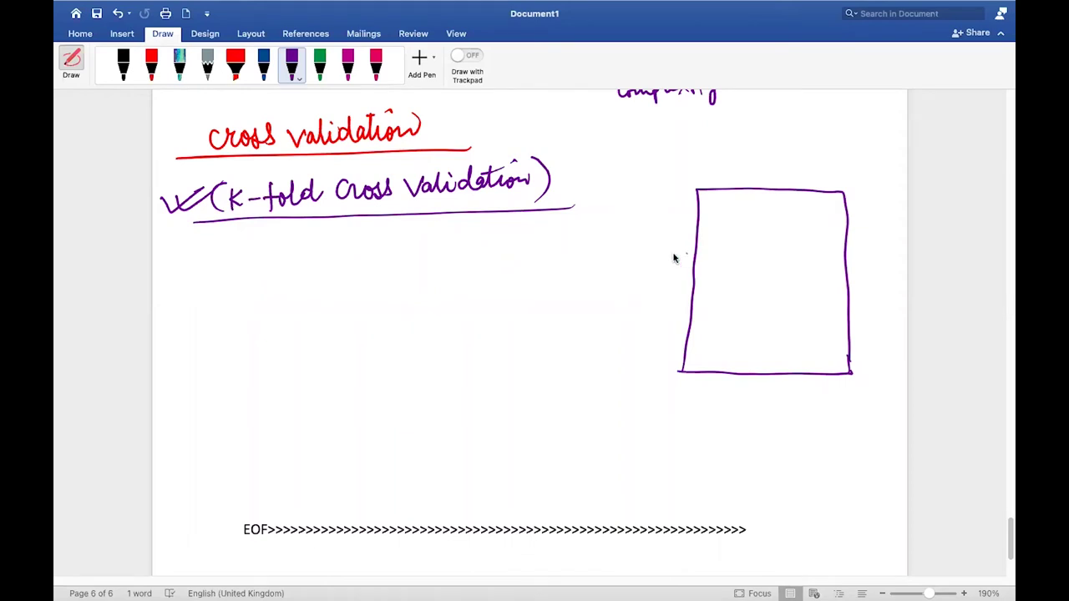
Draw the purple dividers across the strip and add a tenth box.
mouse_move(215, 289)
left_mouse_down()
mouse_move(214, 334)
mouse_move(279, 289)
mouse_move(607, 274)
mouse_move(616, 315)
mouse_move(214, 327)
left_mouse_up()
left_click_drag(263, 289, 265, 328)
left_click_drag(314, 289, 315, 328)
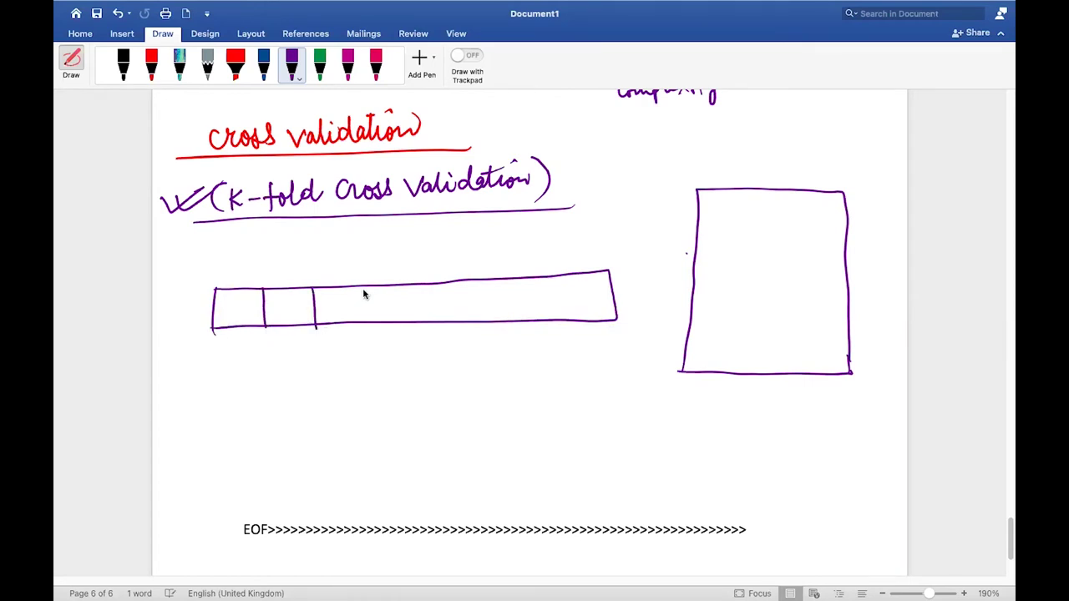
left_click_drag(368, 287, 370, 324)
left_click_drag(414, 287, 417, 327)
left_click_drag(452, 284, 454, 329)
left_click_drag(494, 284, 495, 327)
left_click_drag(536, 281, 537, 327)
left_click_drag(569, 276, 570, 322)
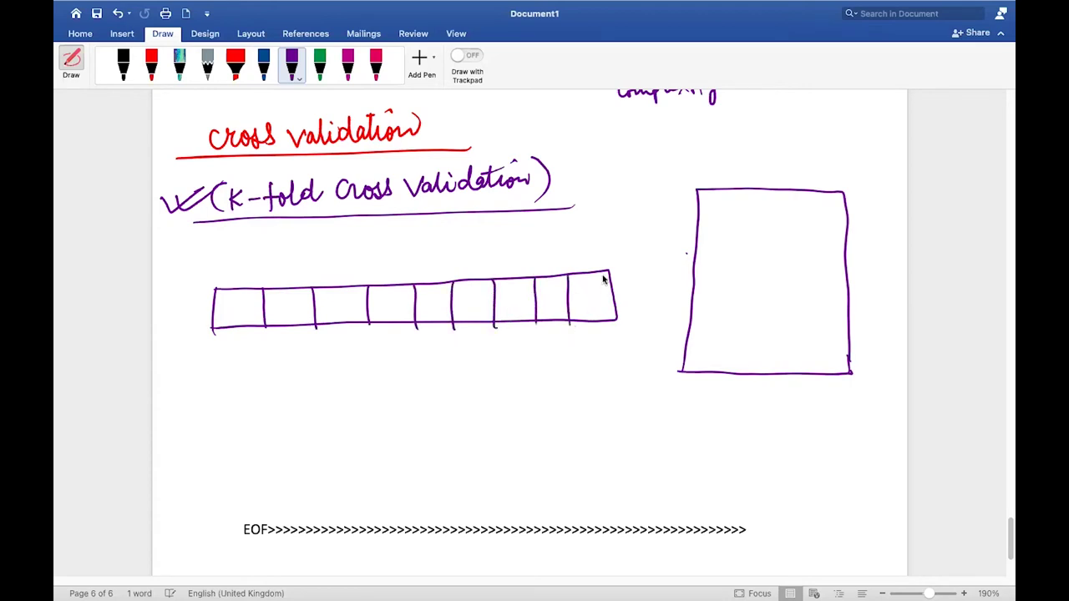
mouse_move(607, 273)
left_mouse_down()
mouse_move(650, 273)
mouse_move(649, 315)
mouse_move(617, 319)
left_mouse_up()
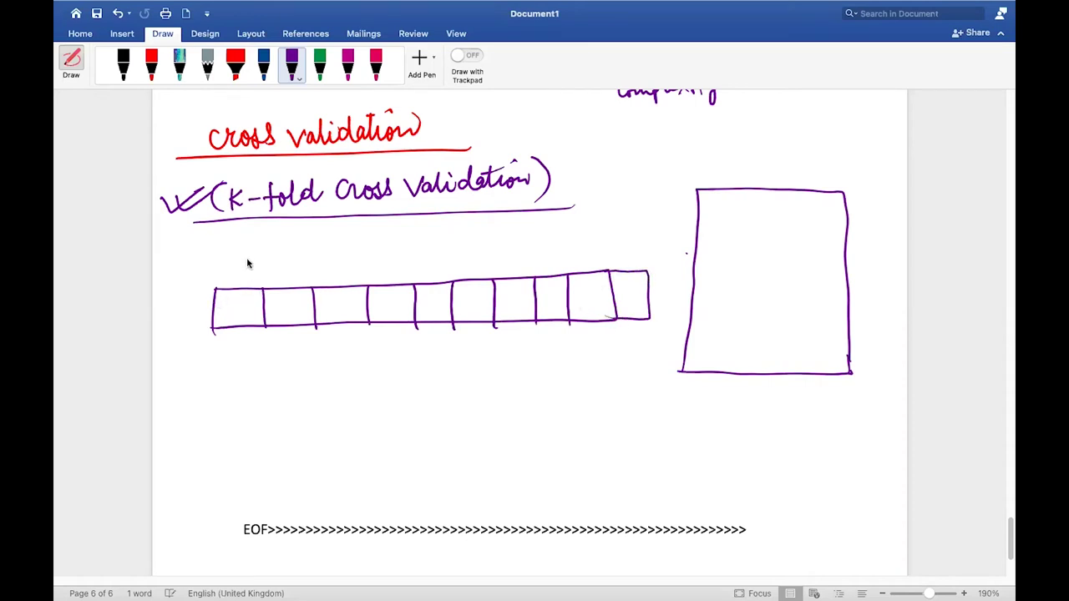
Number the fold boxes 1 to 10 above the strip.
left_click_drag(236, 265, 294, 273)
left_click_drag(328, 261, 331, 274)
left_click_drag(386, 253, 434, 270)
left_click_drag(473, 251, 470, 264)
mouse_move(504, 248)
left_mouse_down()
mouse_move(515, 245)
mouse_move(509, 261)
mouse_move(548, 259)
mouse_move(553, 245)
mouse_move(625, 248)
left_mouse_up()
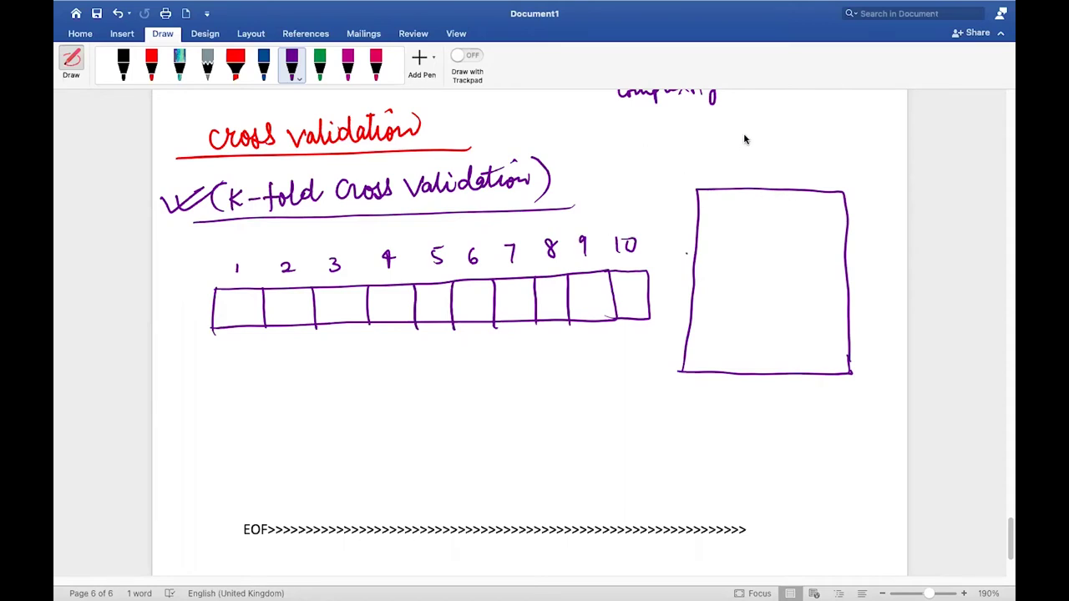
Mark a circled 70/30 split above the tall box and rule the box into rows.
mouse_move(734, 150)
left_mouse_down()
mouse_move(837, 152)
mouse_move(835, 137)
left_mouse_up()
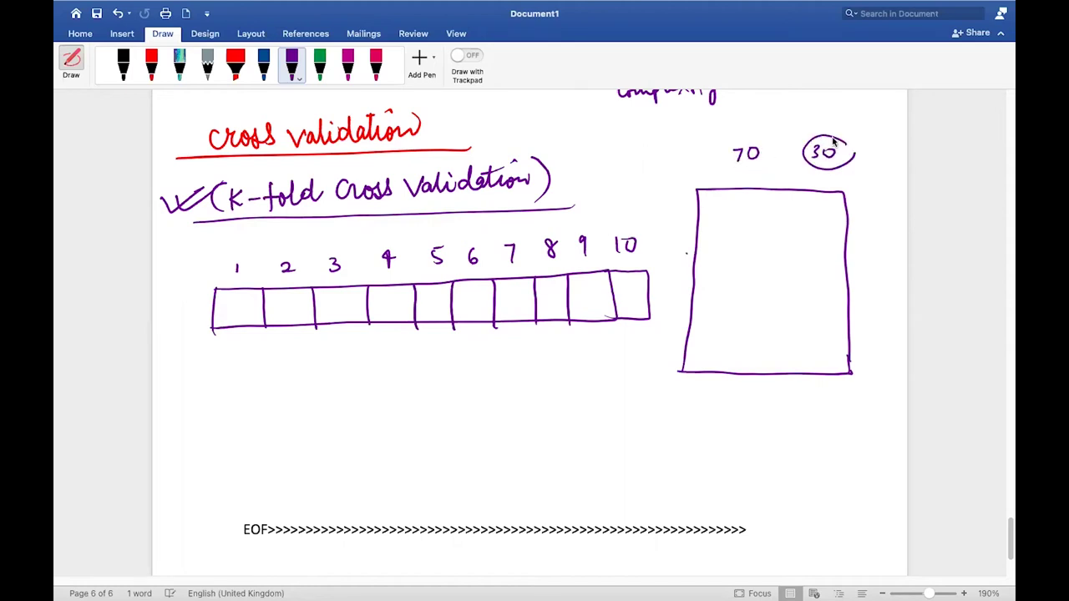
mouse_move(768, 145)
left_mouse_down()
mouse_move(749, 140)
mouse_move(785, 143)
left_mouse_up()
left_click_drag(810, 104, 797, 187)
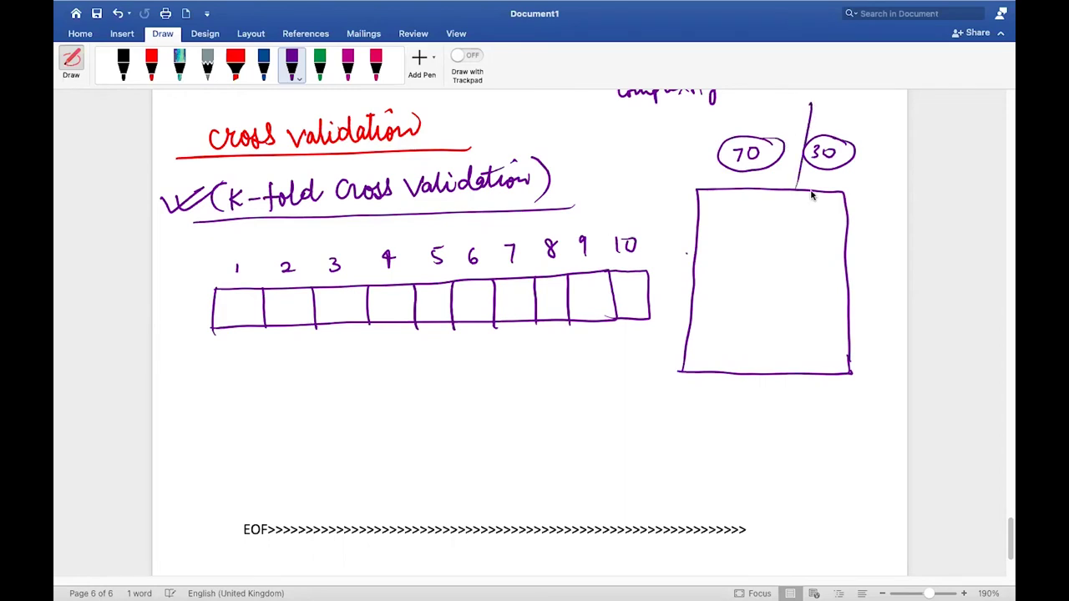
left_click_drag(699, 222, 760, 219)
left_click_drag(851, 216, 861, 214)
left_click_drag(686, 243, 845, 239)
left_click_drag(675, 266, 859, 262)
left_click_drag(693, 286, 854, 282)
left_click_drag(690, 304, 854, 301)
left_click_drag(687, 331, 842, 329)
left_click_drag(672, 357, 872, 354)
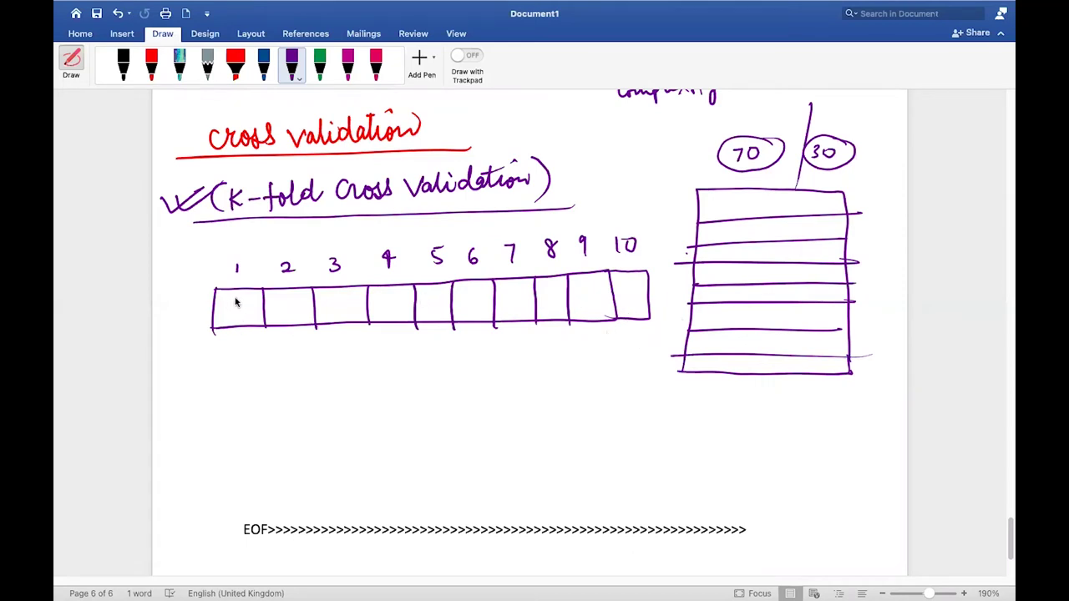
Write 100 in each of the ten fold boxes.
left_click_drag(236, 259, 237, 274)
left_click_drag(237, 307, 239, 319)
mouse_move(244, 308)
left_mouse_down()
mouse_move(246, 319)
mouse_move(293, 314)
left_mouse_up()
left_click_drag(296, 306, 299, 314)
mouse_move(334, 302)
left_mouse_down()
mouse_move(334, 314)
mouse_move(381, 312)
left_mouse_up()
left_click(378, 299)
left_click_drag(387, 303, 398, 312)
mouse_move(426, 299)
left_mouse_down()
mouse_move(427, 311)
mouse_move(447, 310)
left_mouse_up()
mouse_move(468, 297)
left_mouse_down()
mouse_move(469, 311)
mouse_move(487, 310)
left_mouse_up()
left_click_drag(504, 296, 516, 308)
left_click_drag(518, 298, 564, 309)
mouse_move(578, 294)
left_mouse_down()
mouse_move(579, 307)
mouse_move(595, 295)
left_mouse_up()
left_click_drag(600, 293, 622, 307)
left_click_drag(628, 293, 646, 294)
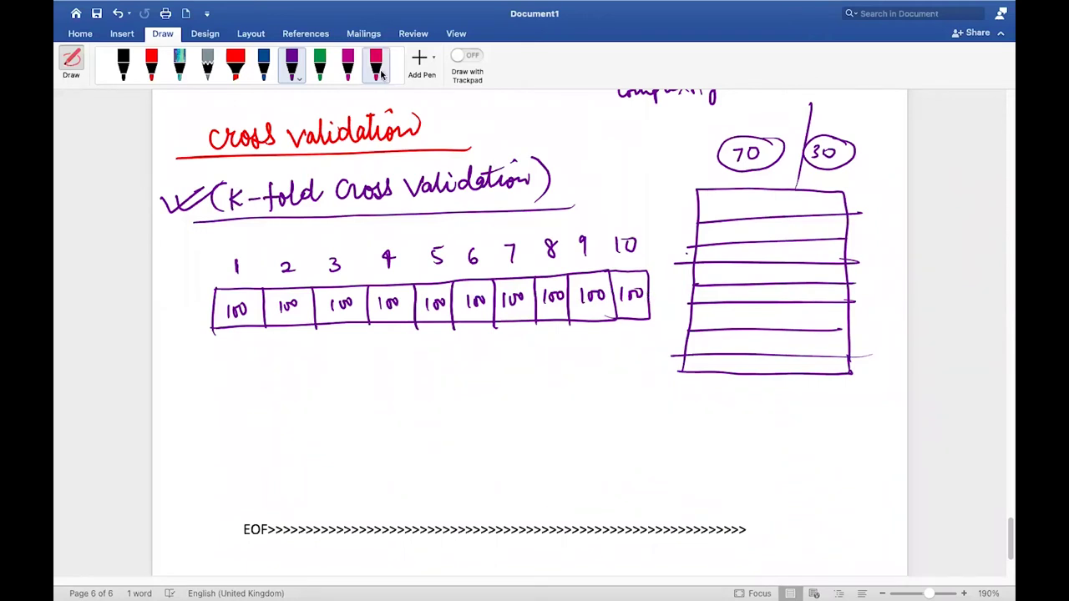
In red, draw a line after fold 1, then add a 9, a tick, and circled 1 and 2.
left_click(151, 69)
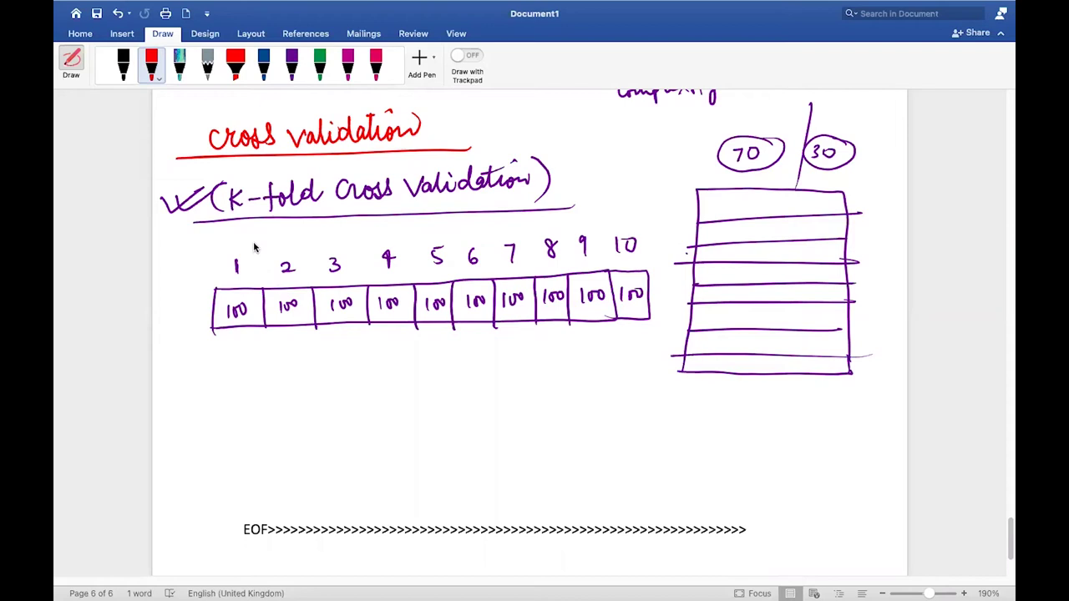
left_click_drag(262, 237, 266, 386)
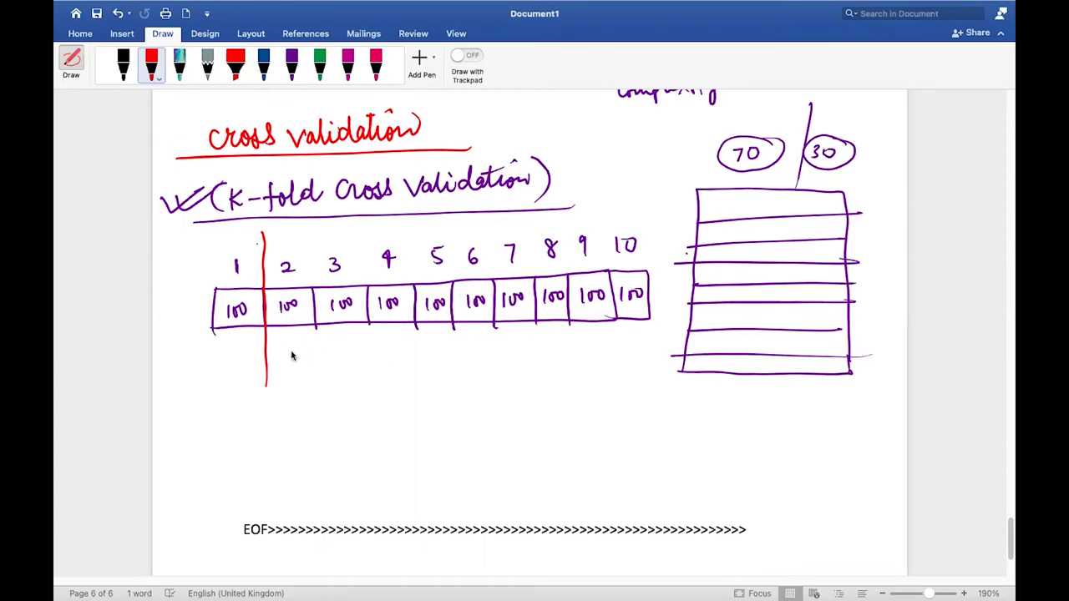
left_click_drag(292, 349, 289, 368)
left_click_drag(215, 368, 251, 361)
mouse_move(251, 407)
left_mouse_down()
mouse_move(248, 428)
mouse_move(266, 409)
mouse_move(254, 400)
left_mouse_up()
mouse_move(244, 445)
left_mouse_down()
mouse_move(261, 470)
mouse_move(229, 458)
mouse_move(274, 449)
left_mouse_up()
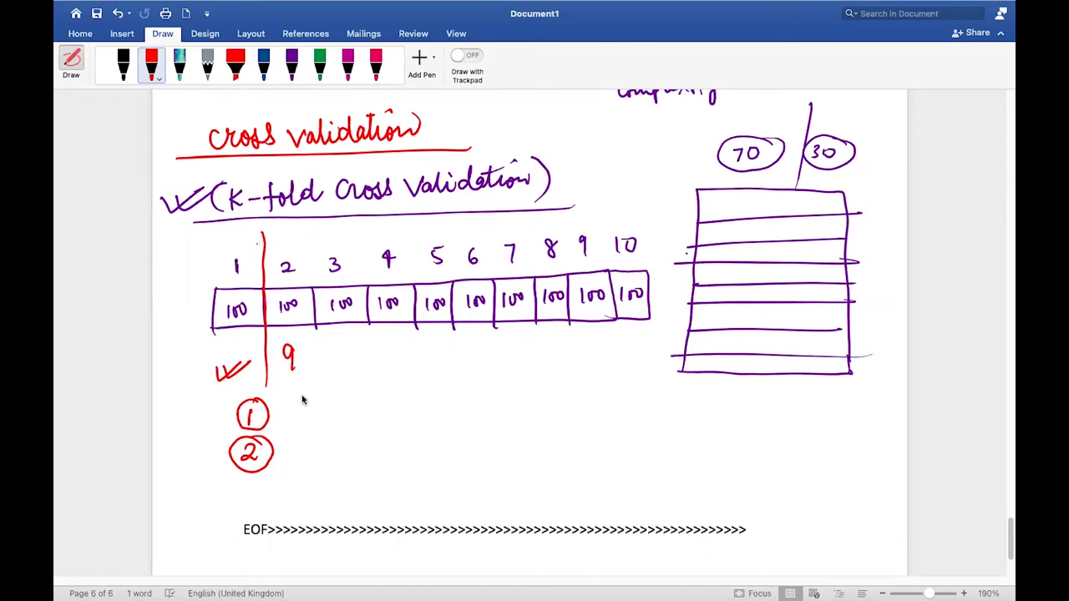
Draw a red Test/Train table with test folds 1 and 2 in its first rows.
mouse_move(308, 391)
left_mouse_down()
mouse_move(320, 390)
mouse_move(316, 406)
mouse_move(411, 398)
left_mouse_up()
mouse_move(318, 414)
left_mouse_down()
mouse_move(320, 427)
mouse_move(414, 400)
left_mouse_up()
mouse_move(351, 378)
left_mouse_down()
mouse_move(358, 438)
mouse_move(385, 418)
mouse_move(431, 413)
mouse_move(449, 389)
mouse_move(445, 451)
left_mouse_up()
left_click_drag(294, 439, 475, 422)
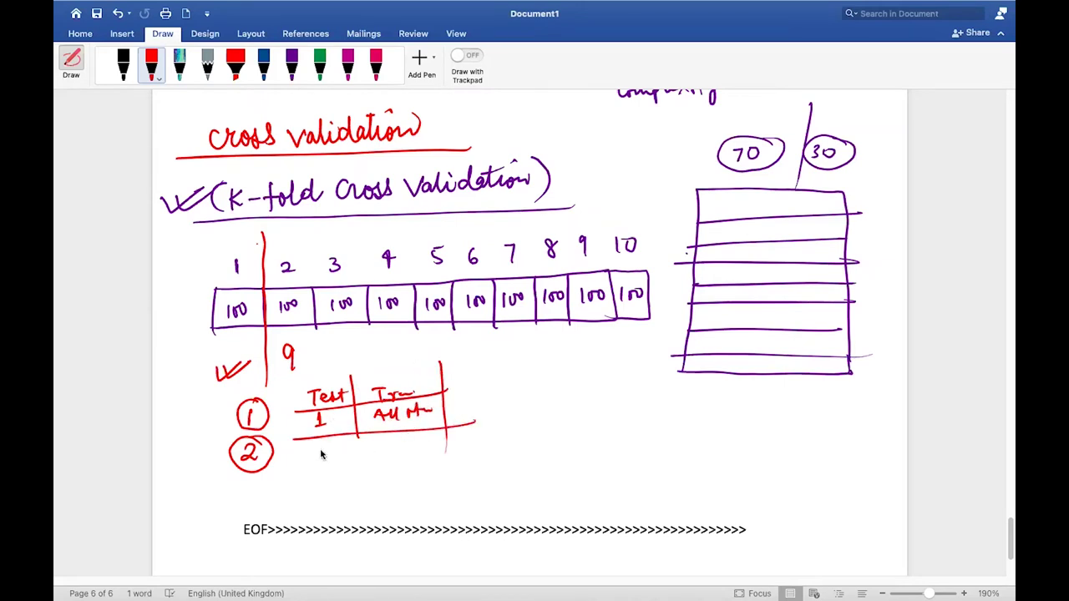
mouse_move(317, 449)
left_mouse_down()
mouse_move(317, 468)
mouse_move(333, 462)
mouse_move(358, 480)
mouse_move(338, 469)
mouse_move(506, 444)
mouse_move(449, 475)
left_mouse_up()
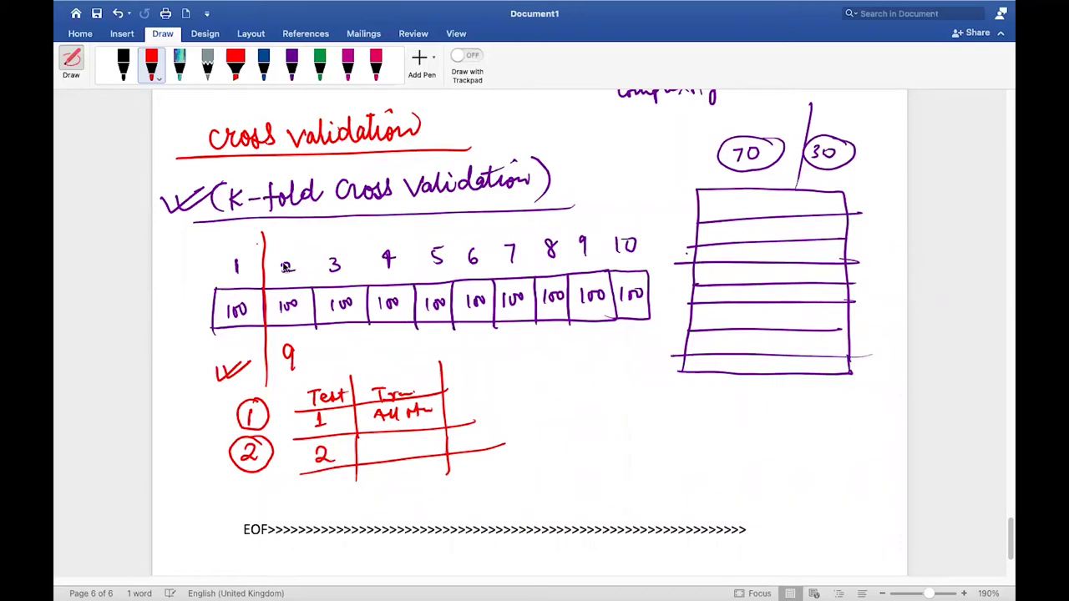
Draw a red line after fold 2 in the strip and list training folds 1,3,4…10 for fold 2.
left_click_drag(305, 243, 320, 368)
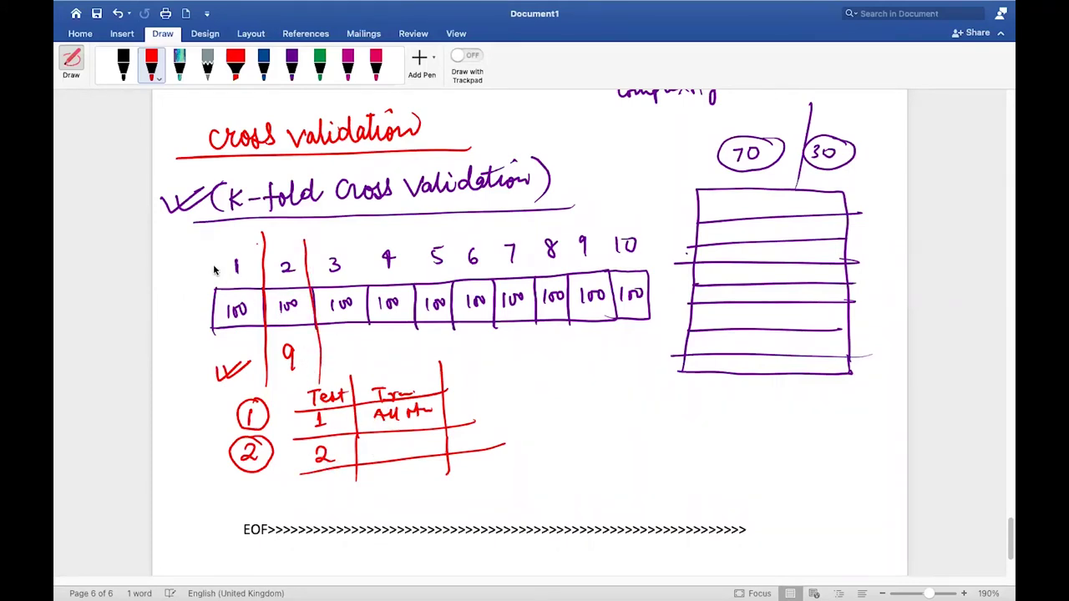
left_click_drag(367, 445, 373, 457)
mouse_move(379, 443)
left_mouse_down()
mouse_move(406, 459)
mouse_move(442, 446)
left_mouse_up()
left_click_drag(447, 435, 446, 436)
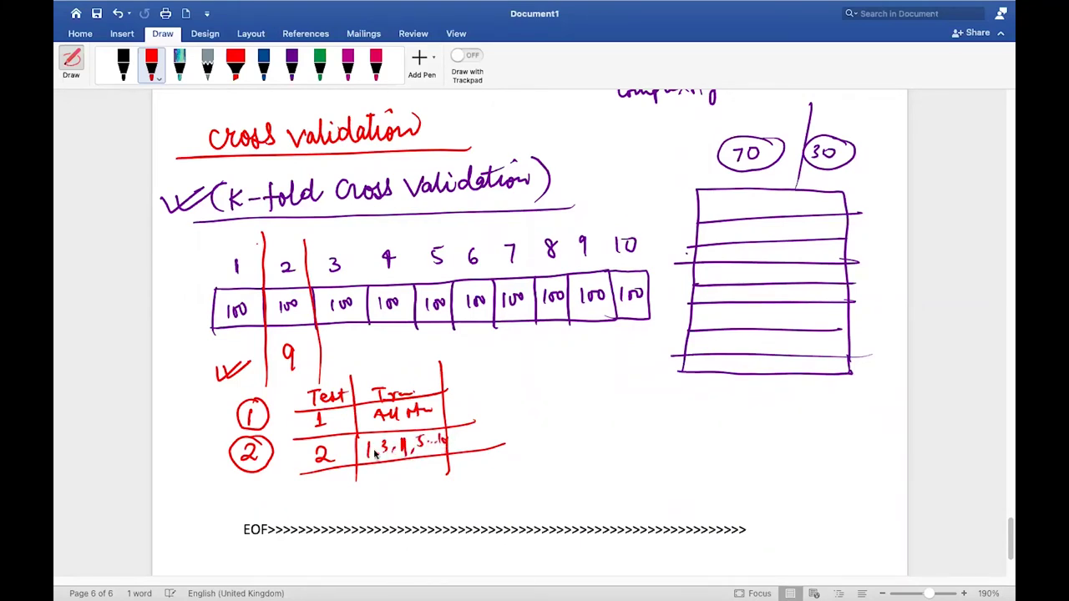
Add a third row with test fold 3 and training folds 1, 2, 4, 5….
left_click_drag(307, 498, 487, 474)
mouse_move(328, 477)
left_mouse_down()
mouse_move(329, 489)
mouse_move(376, 481)
left_mouse_up()
left_click_drag(381, 470, 423, 478)
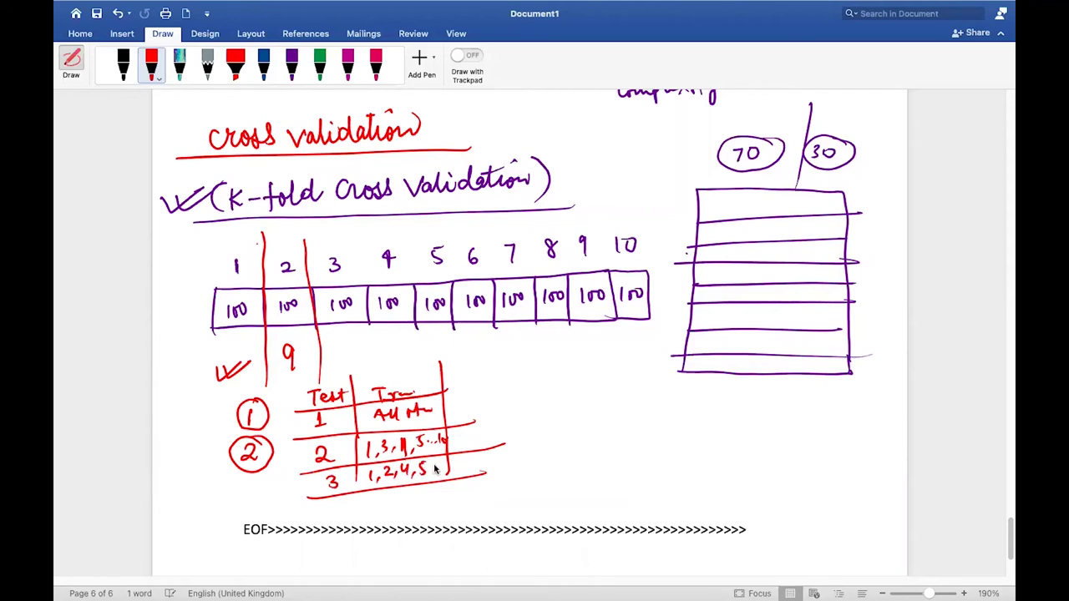
left_click(435, 475)
left_click(442, 474)
left_click(455, 472)
Leave inking and push the EOF line onto a new page 7 with blank lines.
left_click(71, 60)
left_click(242, 529)
key("super+z")
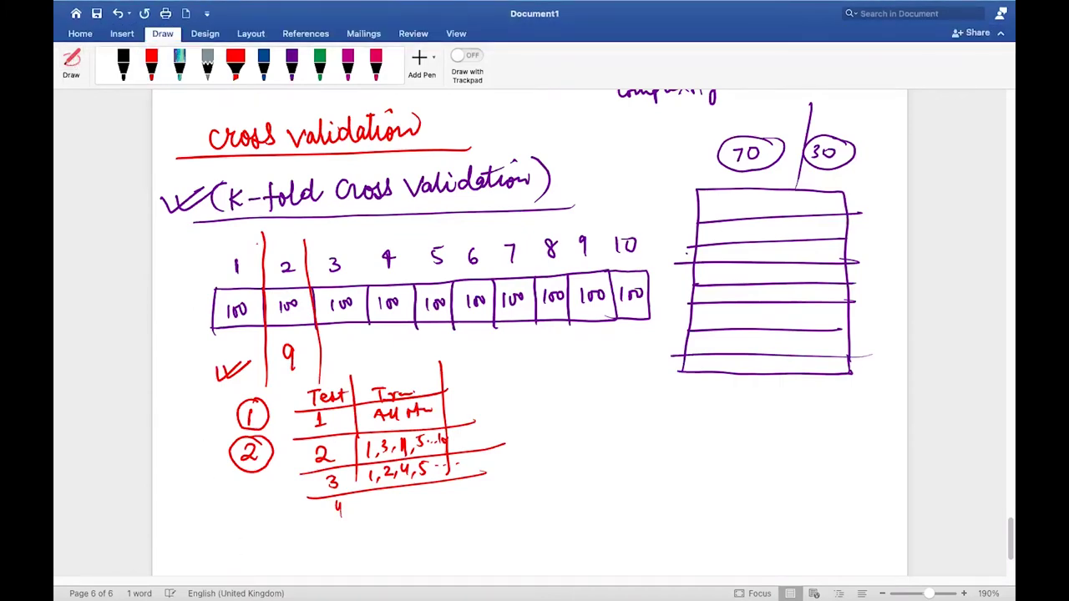
scroll(534, 334, "down", 6)
key("Return")
key("Return")
key("Return")
key("Return")
key("Return")
key("Return")
key("Return")
key("Return")
key("Return")
key("Return")
key("Return")
key("Return")
key("Return")
key("Return")
key("Return")
key("Return")
key("Return")
key("Return")
key("Return")
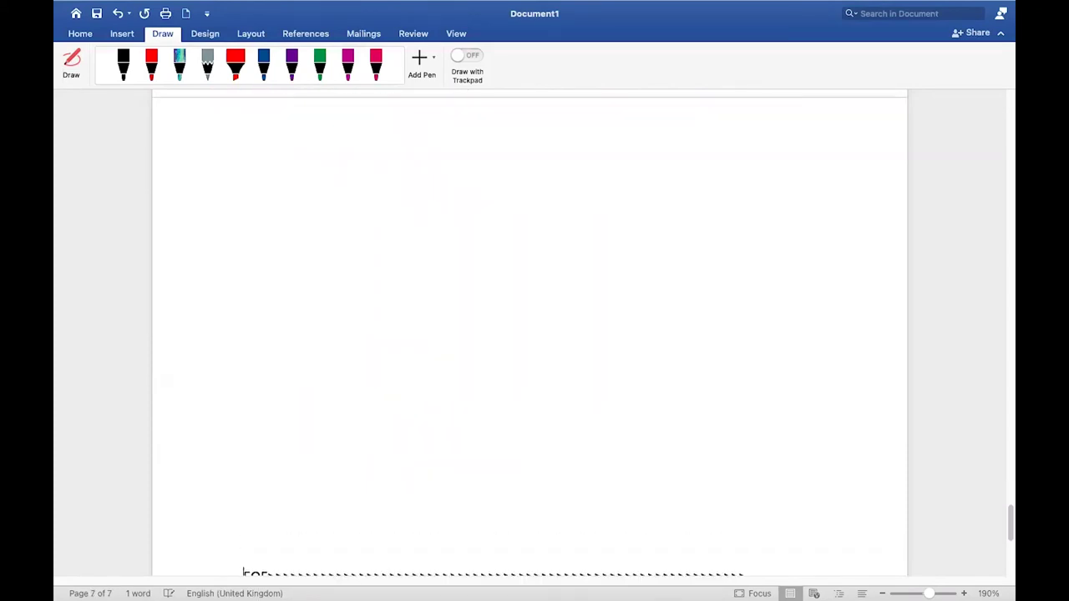
scroll(535, 335, "down", 2)
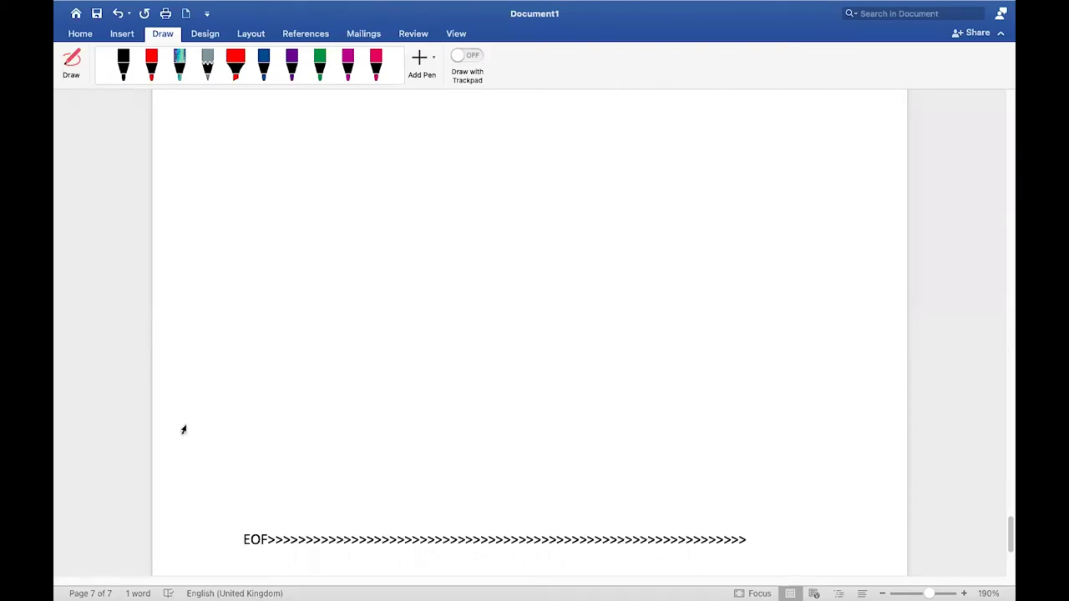
scroll(183, 431, "up", 15)
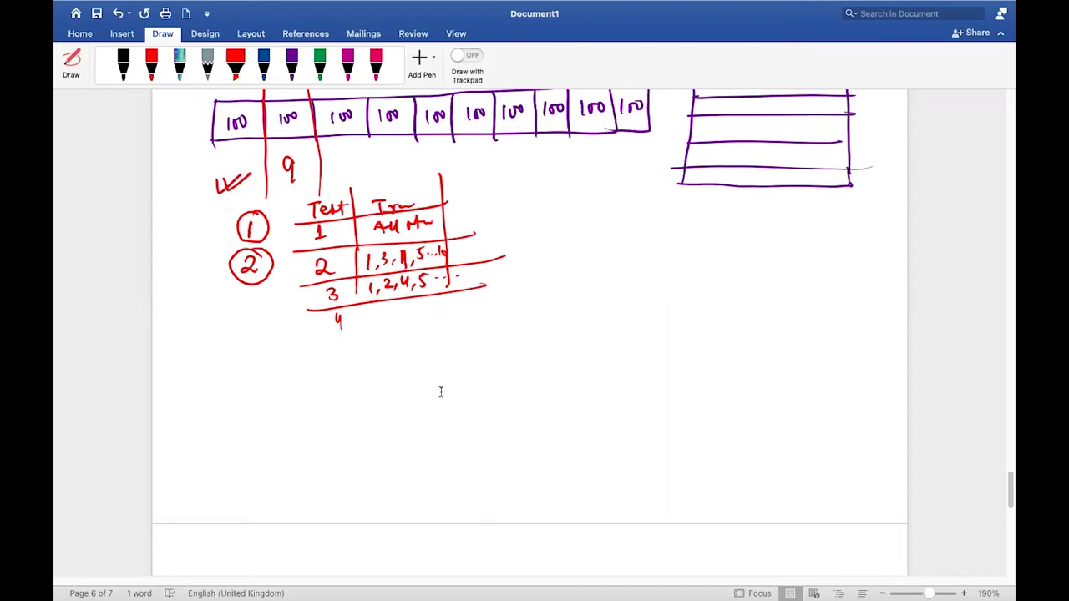
Return to the page 6 drawings and select the green pen.
scroll(441, 391, "up", 5)
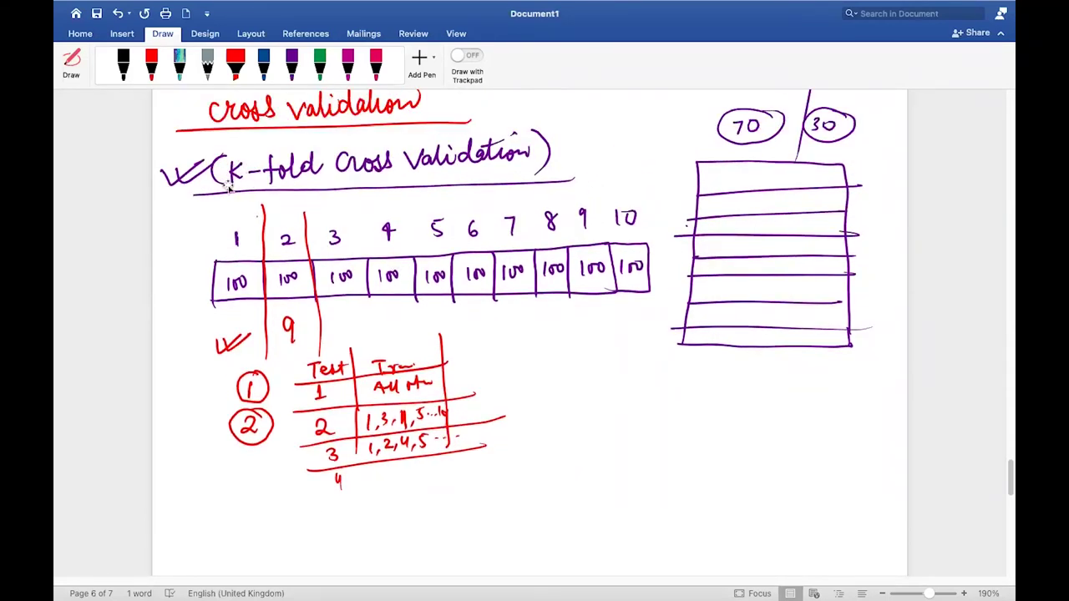
left_click(321, 67)
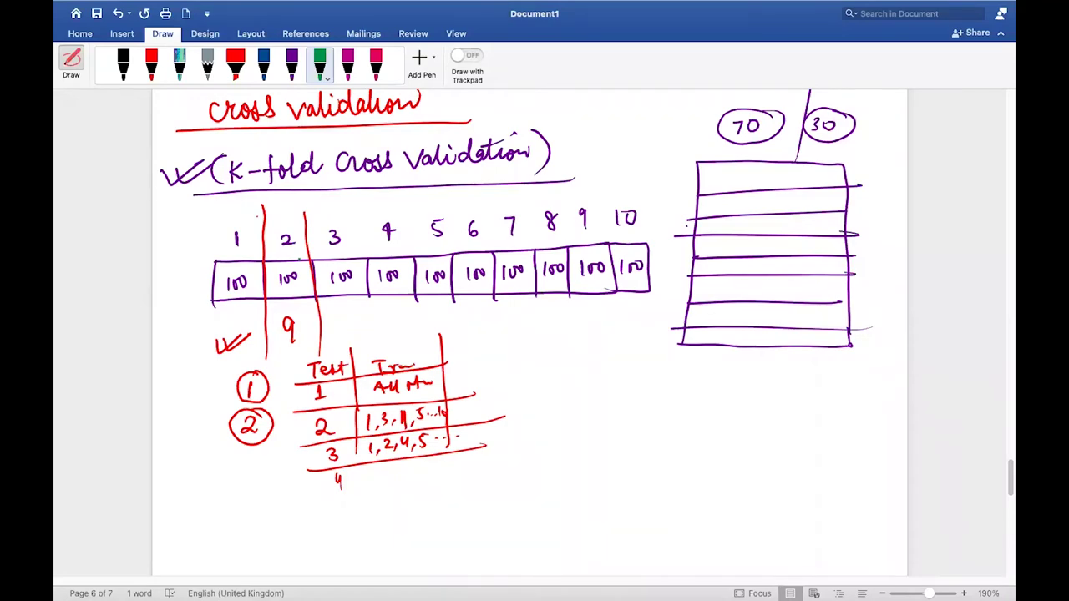
scroll(258, 215, "down", 8)
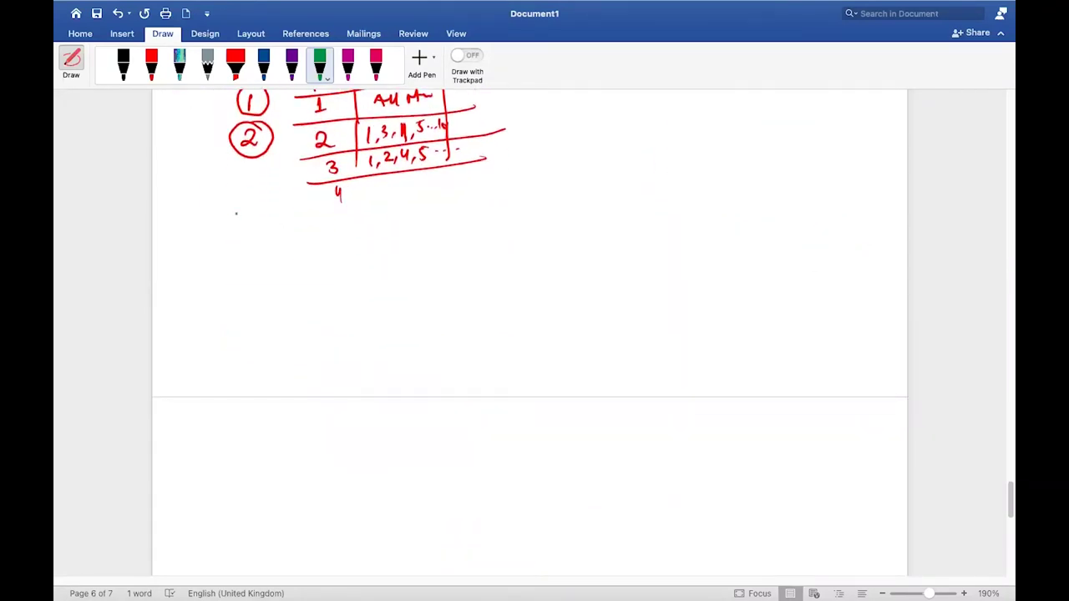
In green, write a boxed 'K = 10' with a boxed 5 beside it, then circle the K = 10 note.
mouse_move(238, 229)
left_mouse_down()
mouse_move(238, 251)
mouse_move(254, 228)
mouse_move(278, 224)
mouse_move(222, 259)
mouse_move(280, 222)
left_mouse_up()
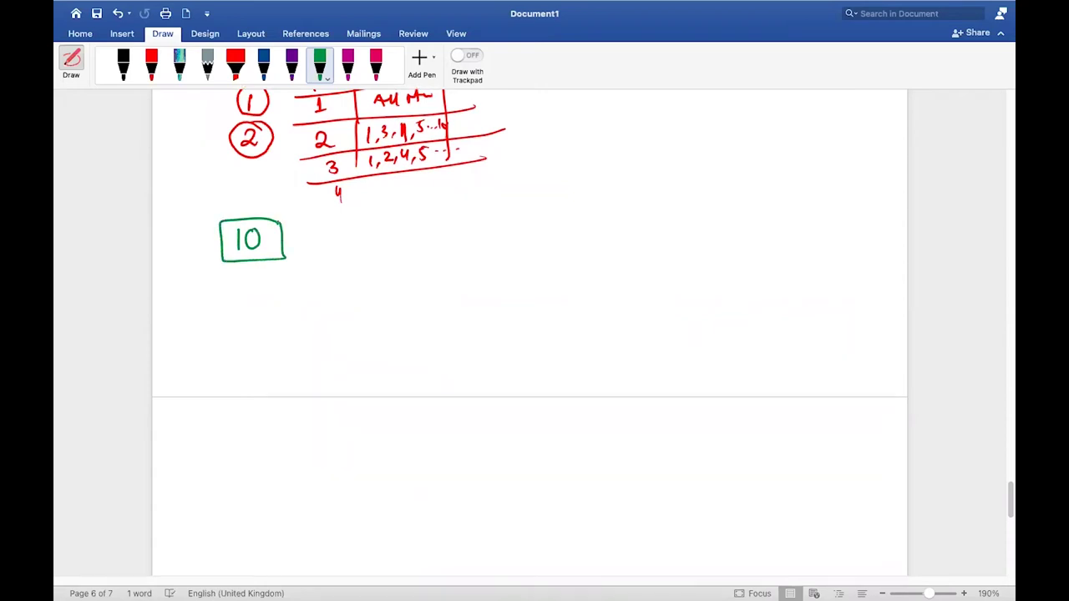
left_click_drag(182, 240, 182, 262)
mouse_move(192, 240)
left_mouse_down()
mouse_move(184, 251)
mouse_move(193, 260)
left_mouse_up()
left_click_drag(197, 247, 211, 253)
mouse_move(386, 222)
left_mouse_down()
mouse_move(368, 223)
mouse_move(364, 245)
mouse_move(331, 261)
left_mouse_up()
mouse_move(415, 212)
left_mouse_down()
mouse_move(341, 217)
mouse_move(416, 214)
left_mouse_up()
mouse_move(306, 207)
left_mouse_down()
mouse_move(228, 306)
mouse_move(260, 198)
left_mouse_up()
left_click_drag(184, 311, 338, 255)
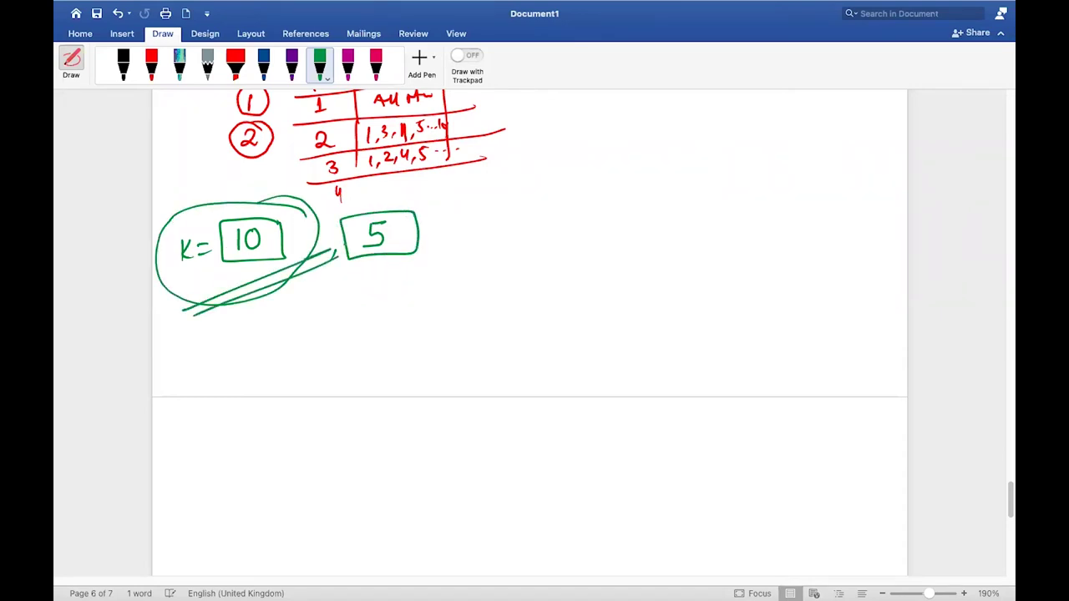
Scroll around the page to review the finished green K = 10 note.
scroll(530, 335, "up", 15)
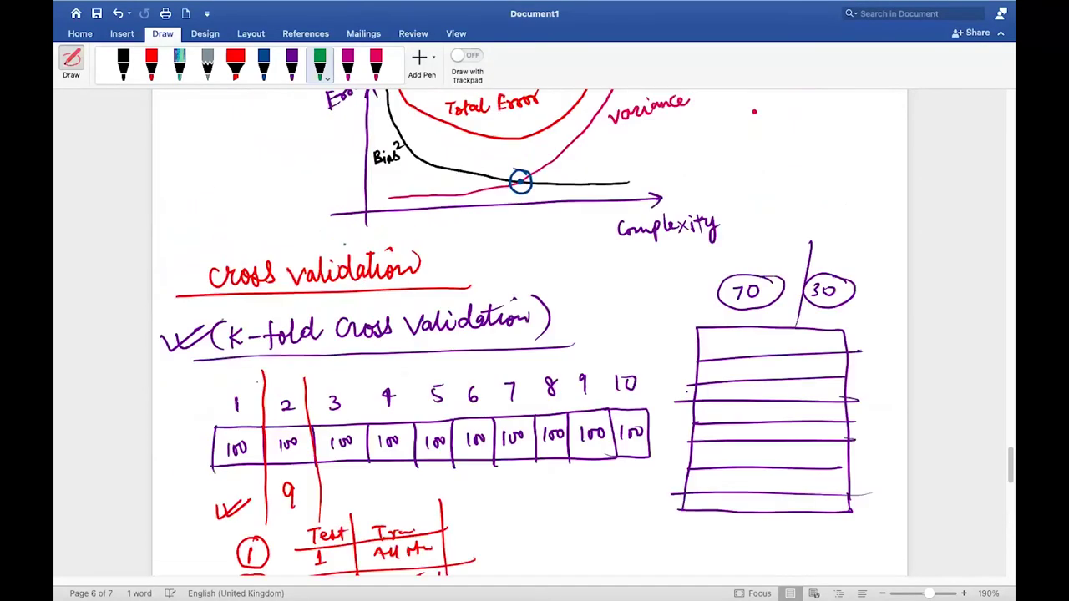
scroll(530, 335, "down", 5)
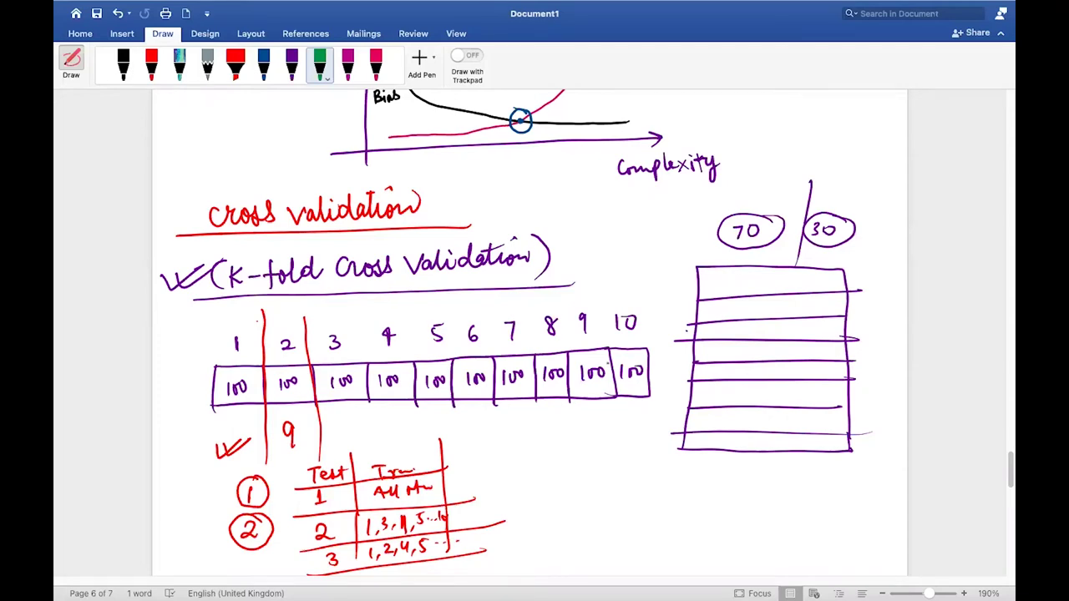
scroll(607, 363, "down", 10)
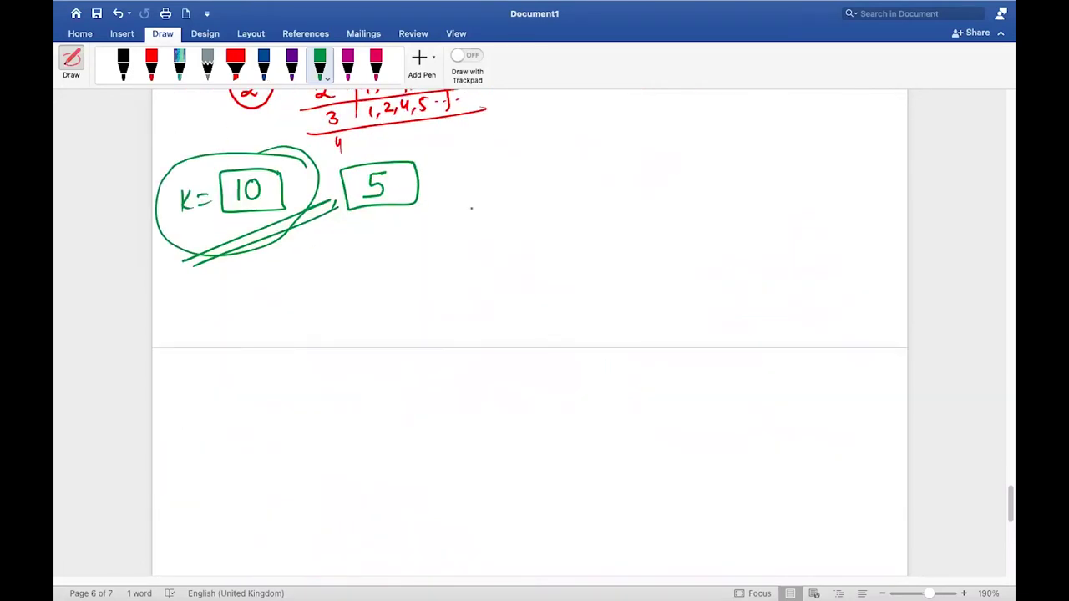
Switch to dark blue ink and write 'out of K Subsets'.
left_click(264, 65)
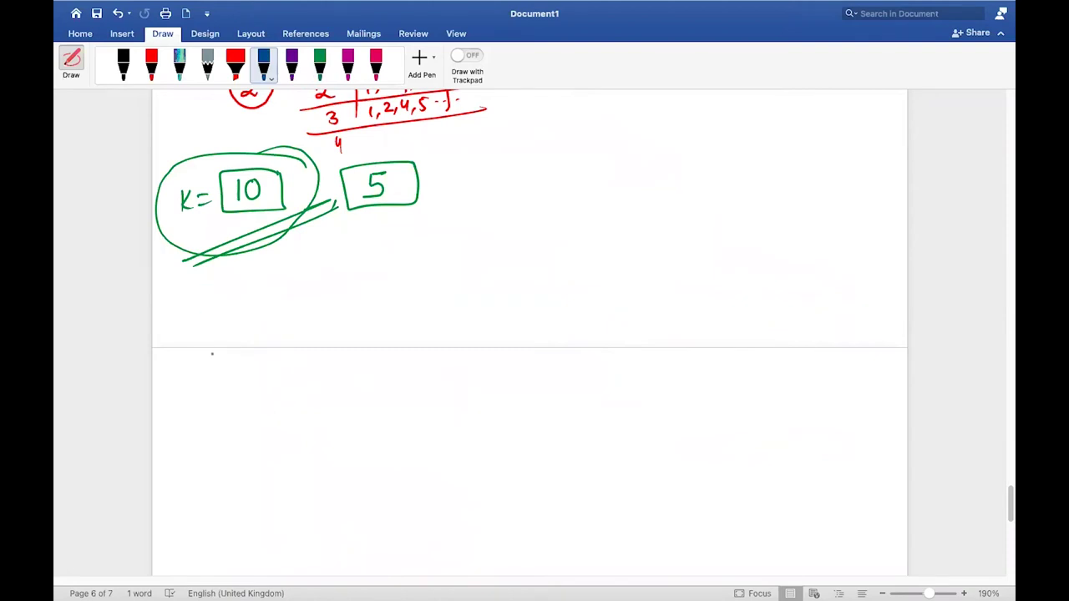
left_click_drag(219, 377, 259, 370)
mouse_move(269, 377)
left_mouse_down()
mouse_move(286, 361)
mouse_move(295, 380)
mouse_move(336, 387)
left_mouse_up()
mouse_move(346, 370)
left_mouse_down()
mouse_move(338, 379)
mouse_move(350, 384)
mouse_move(441, 368)
mouse_move(456, 380)
left_mouse_up()
left_click(404, 380)
left_click(476, 373)
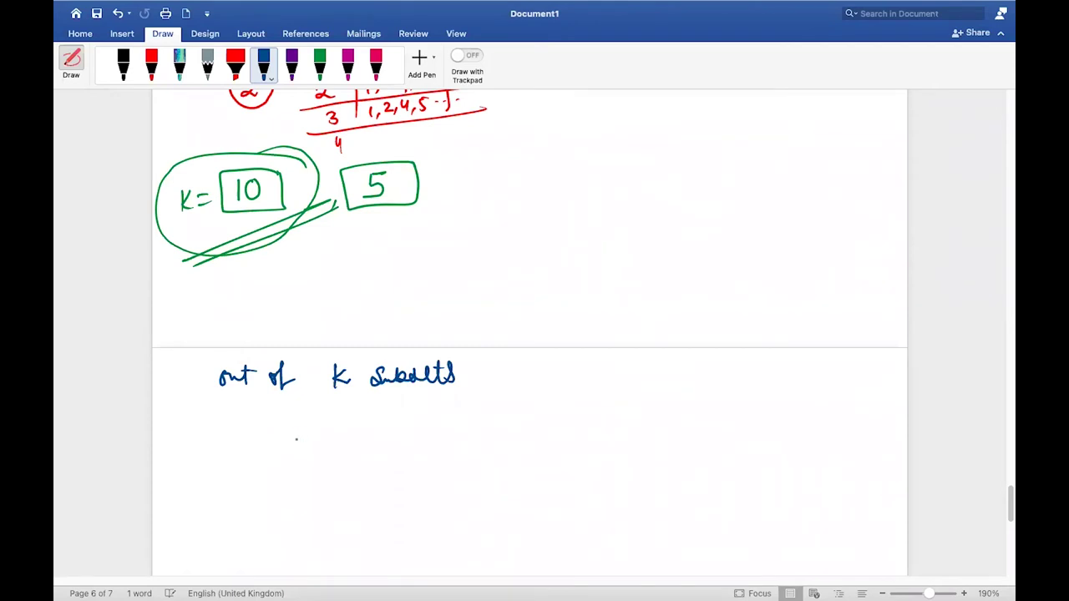
Write '→ one of the subset → test Set' on the next line.
mouse_move(262, 433)
left_mouse_down()
mouse_move(351, 426)
mouse_move(388, 427)
mouse_move(386, 438)
left_mouse_up()
left_click_drag(394, 426, 423, 436)
left_click_drag(424, 426, 534, 426)
mouse_move(539, 406)
left_mouse_down()
mouse_move(538, 431)
mouse_move(548, 414)
left_mouse_up()
mouse_move(565, 421)
left_mouse_down()
mouse_move(635, 424)
mouse_move(643, 411)
left_mouse_up()
left_click_drag(645, 417, 680, 410)
mouse_move(702, 399)
left_mouse_down()
mouse_move(694, 416)
mouse_move(720, 408)
left_mouse_up()
left_click_drag(717, 401, 727, 399)
Write '→ (K-1) → Traing Set.' on the following line.
left_click_drag(265, 462, 329, 474)
left_click(314, 460)
mouse_move(340, 458)
left_mouse_down()
mouse_move(331, 468)
mouse_move(344, 475)
left_mouse_up()
left_click_drag(349, 469, 364, 473)
left_click_drag(372, 450, 376, 476)
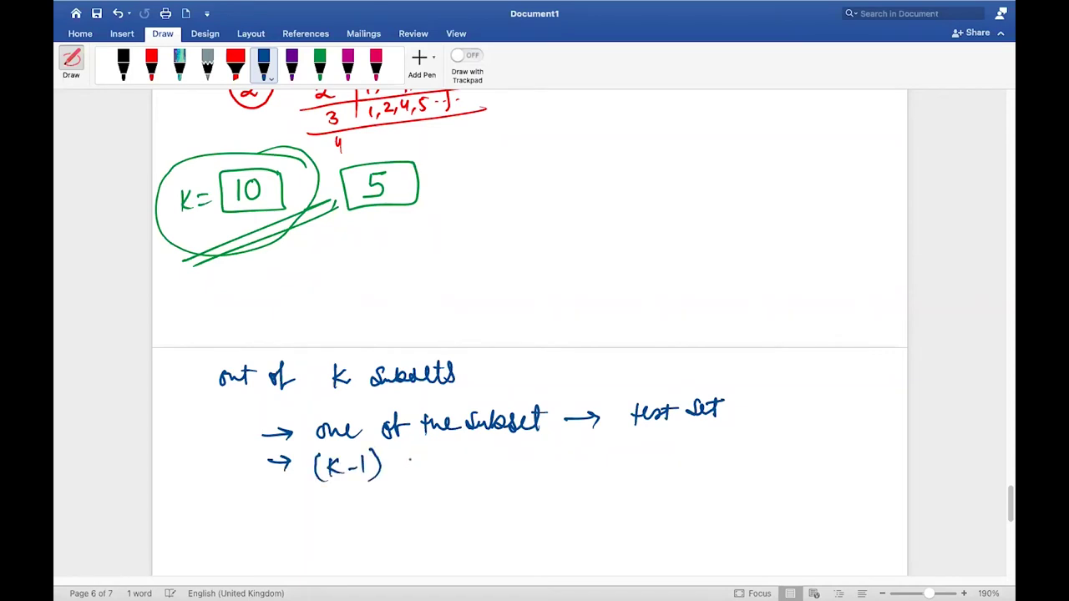
left_click_drag(592, 448, 615, 448)
left_click_drag(610, 443, 612, 453)
mouse_move(639, 442)
left_mouse_down()
mouse_move(655, 443)
mouse_move(646, 460)
left_mouse_up()
mouse_move(656, 457)
left_mouse_down()
mouse_move(665, 448)
mouse_move(697, 456)
mouse_move(697, 476)
left_mouse_up()
left_click(701, 446)
left_click_drag(733, 433, 724, 453)
left_click_drag(737, 448, 755, 441)
left_click(772, 444)
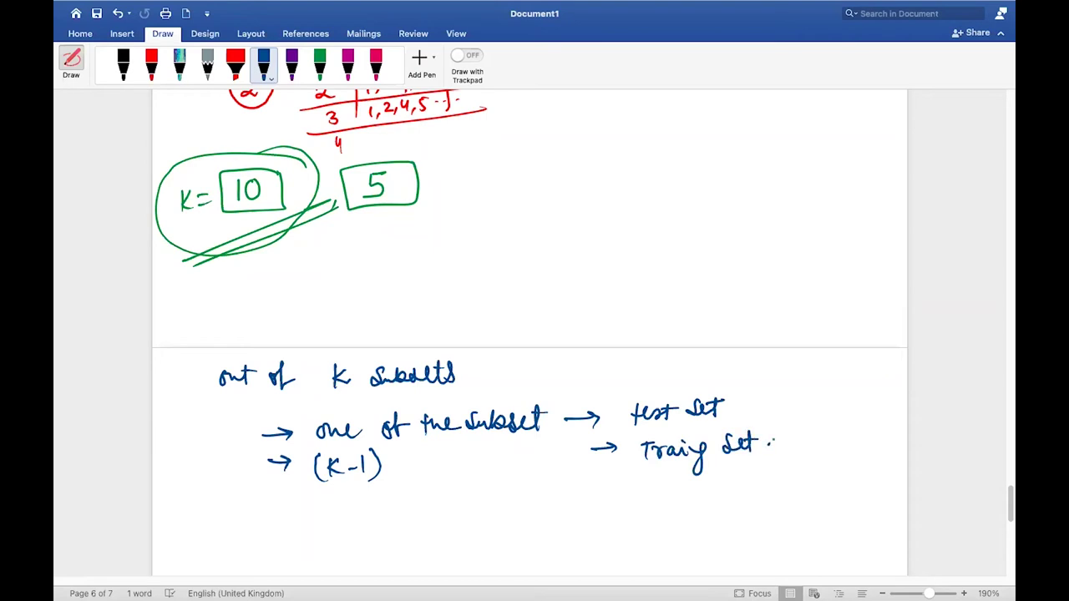
Write 'Iteration = K' below and box it.
scroll(462, 494, "down", 5)
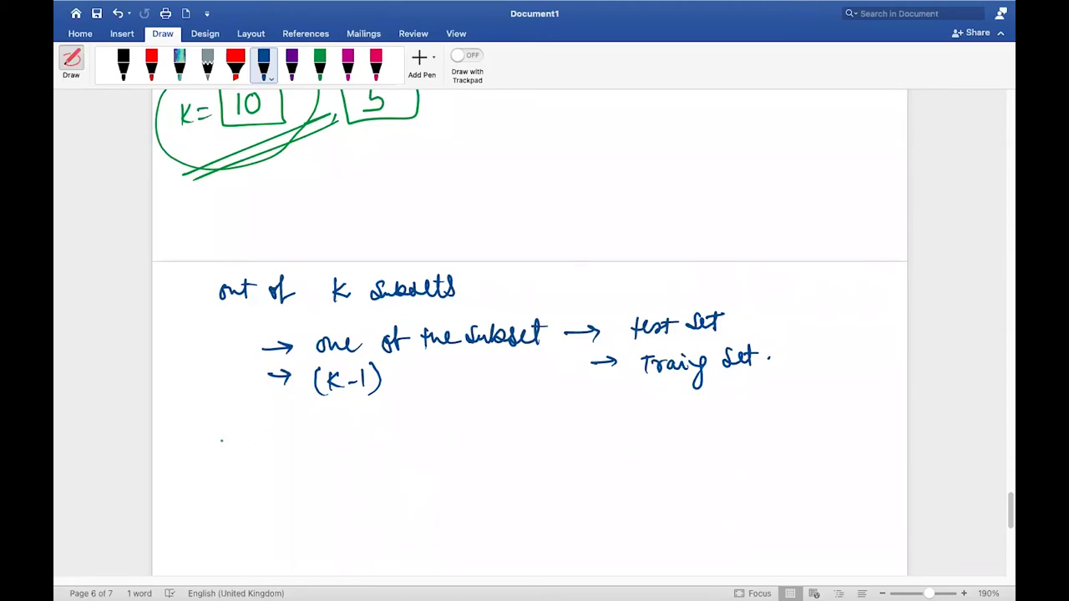
mouse_move(228, 428)
left_mouse_down()
mouse_move(222, 447)
mouse_move(331, 434)
mouse_move(326, 421)
left_mouse_up()
left_click_drag(271, 429, 303, 426)
mouse_move(356, 427)
left_mouse_down()
mouse_move(378, 436)
mouse_move(412, 427)
mouse_move(413, 442)
mouse_move(412, 433)
mouse_move(437, 443)
left_mouse_up()
left_click(412, 424)
left_click(431, 422)
mouse_move(466, 408)
left_mouse_down()
mouse_move(303, 411)
mouse_move(184, 452)
mouse_move(356, 473)
mouse_move(474, 441)
mouse_move(466, 407)
left_mouse_up()
scroll(530, 334, "up", 15)
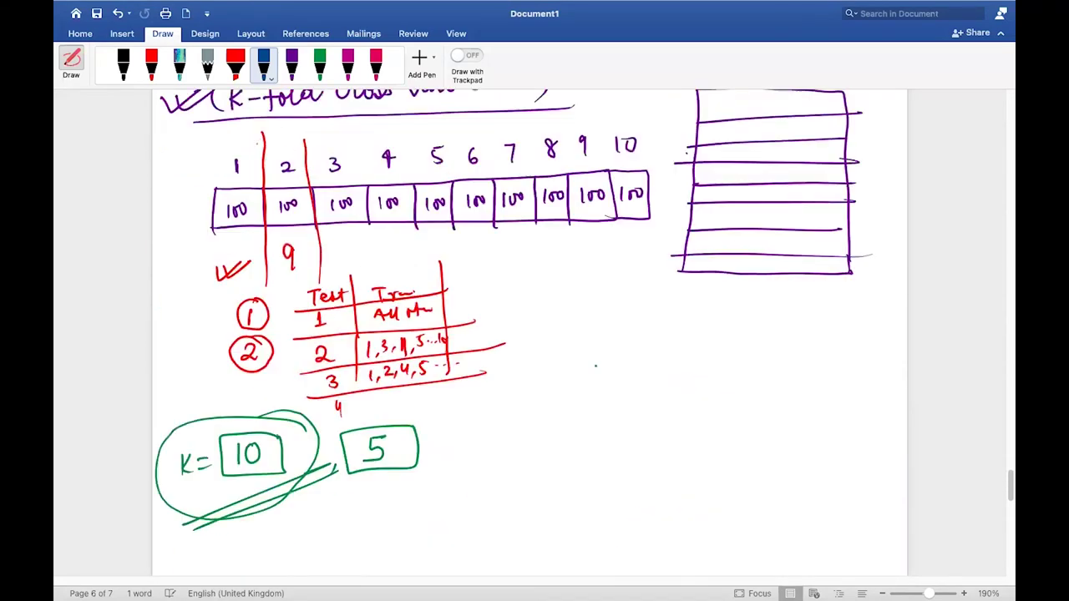
Draw blue circles around folds 1, 2, 3 and 10 on the strip of 100s.
mouse_move(247, 311)
left_mouse_down()
mouse_move(237, 304)
mouse_move(230, 341)
mouse_move(241, 304)
left_mouse_up()
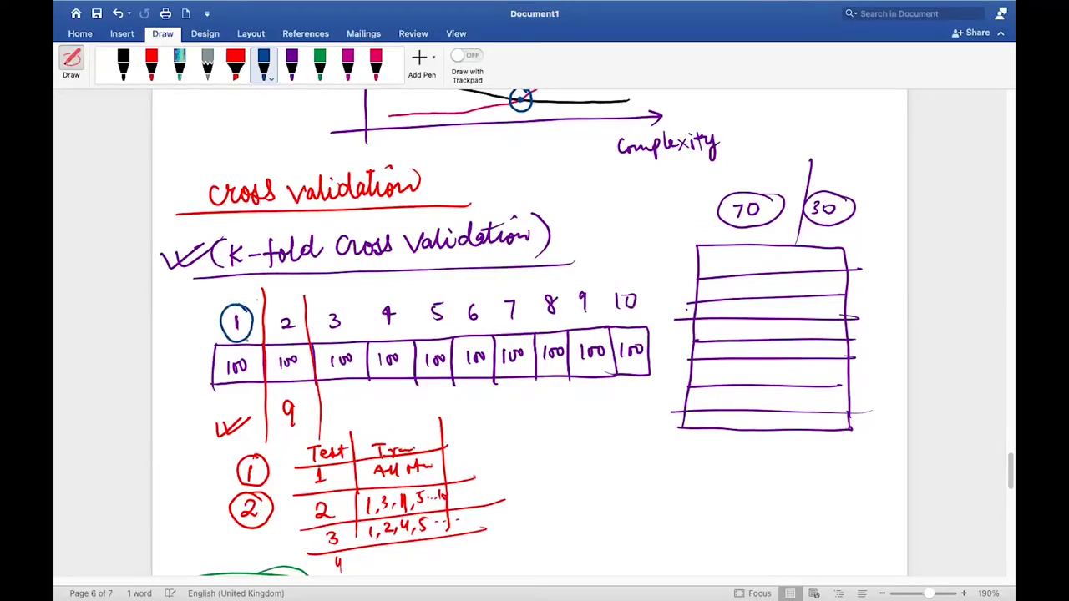
mouse_move(291, 307)
left_mouse_down()
mouse_move(301, 314)
mouse_move(279, 307)
mouse_move(325, 332)
mouse_move(349, 306)
left_mouse_up()
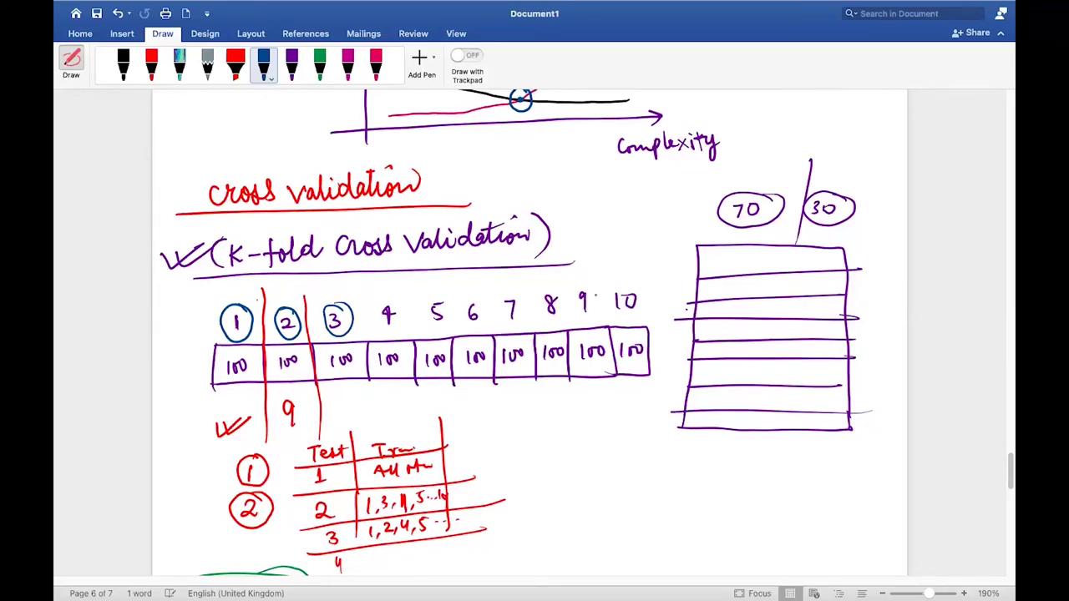
mouse_move(635, 285)
left_mouse_down()
mouse_move(605, 306)
mouse_move(621, 286)
left_mouse_up()
scroll(598, 275, "down", 10)
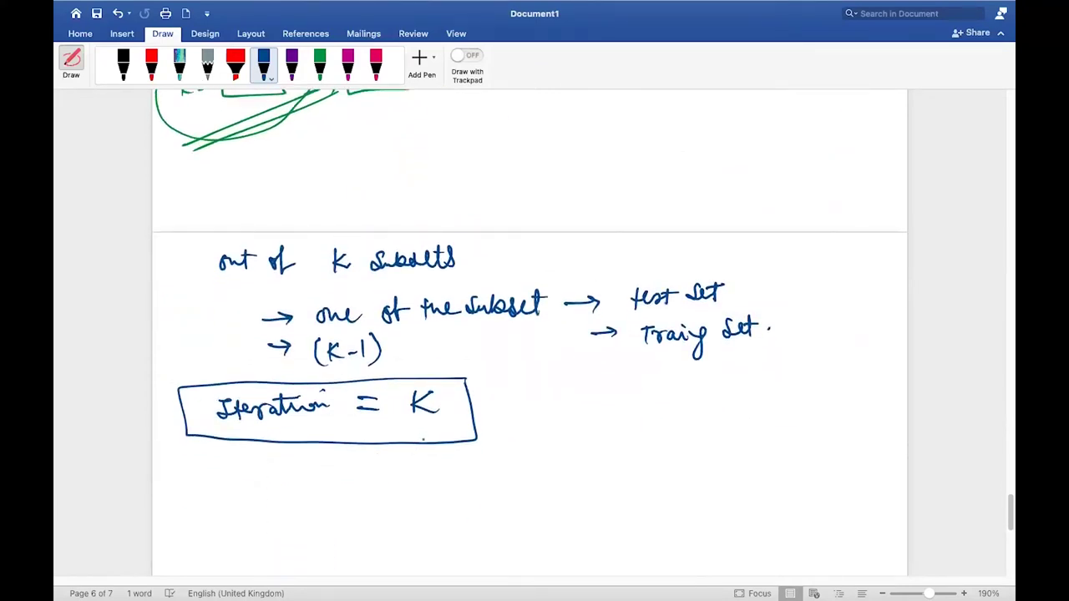
Write 'Error estimation is averaged over all Trails.' in blue below the boxed Iteration note.
scroll(424, 440, "down", 3)
left_click_drag(245, 415, 244, 436)
mouse_move(243, 415)
left_mouse_down()
mouse_move(378, 431)
mouse_move(430, 404)
mouse_move(453, 423)
mouse_move(478, 417)
mouse_move(438, 406)
left_mouse_up()
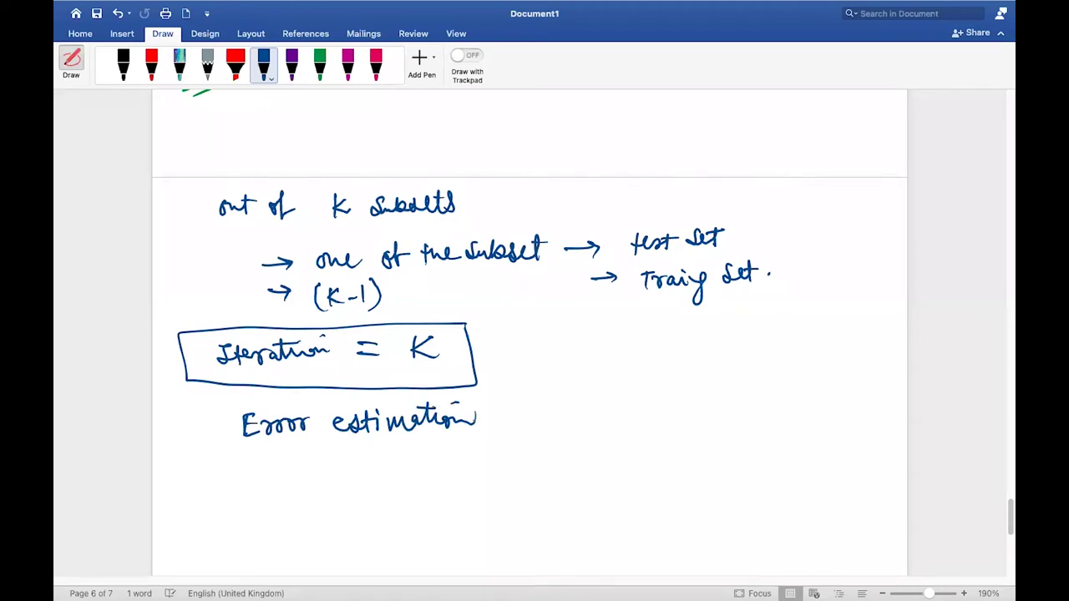
mouse_move(516, 407)
left_mouse_down()
mouse_move(533, 421)
mouse_move(667, 405)
mouse_move(670, 417)
mouse_move(710, 400)
mouse_move(794, 407)
mouse_move(823, 384)
left_mouse_up()
mouse_move(817, 386)
left_mouse_down()
mouse_move(819, 408)
mouse_move(865, 404)
mouse_move(869, 395)
mouse_move(874, 406)
left_mouse_up()
left_click(838, 401)
left_click_drag(888, 391, 877, 406)
left_click(893, 402)
Underline 'all' and write the fraction 10/K above it.
left_click_drag(739, 426, 802, 421)
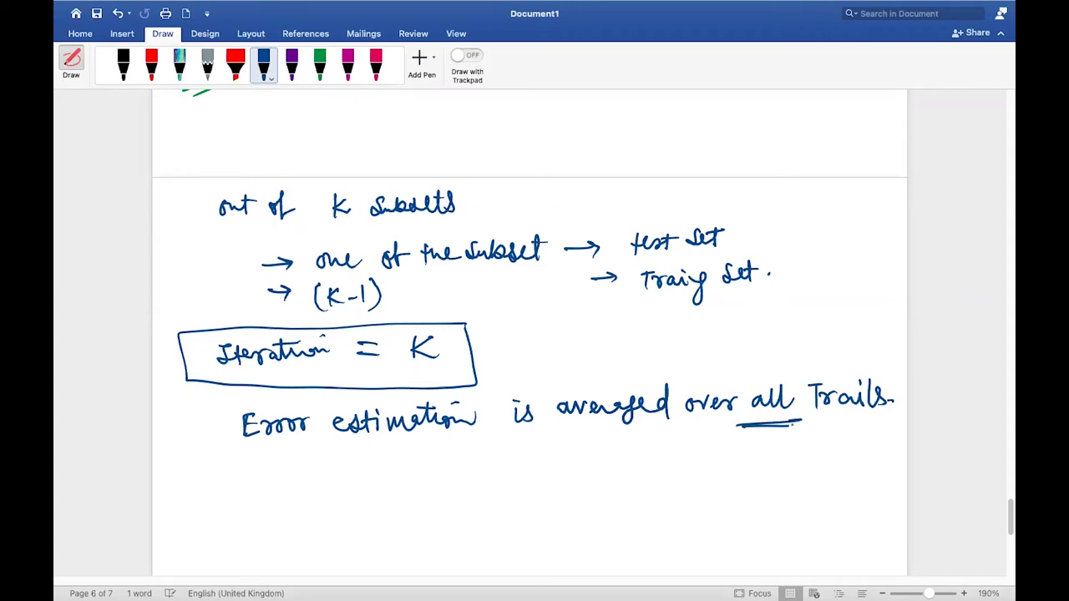
left_click_drag(764, 355, 763, 376)
mouse_move(773, 358)
left_mouse_down()
mouse_move(765, 367)
mouse_move(777, 374)
left_mouse_up()
left_click_drag(766, 331, 767, 345)
mouse_move(777, 330)
left_mouse_down()
mouse_move(770, 336)
mouse_move(779, 331)
left_mouse_up()
left_click_drag(745, 349, 789, 343)
left_click_drag(748, 375, 790, 373)
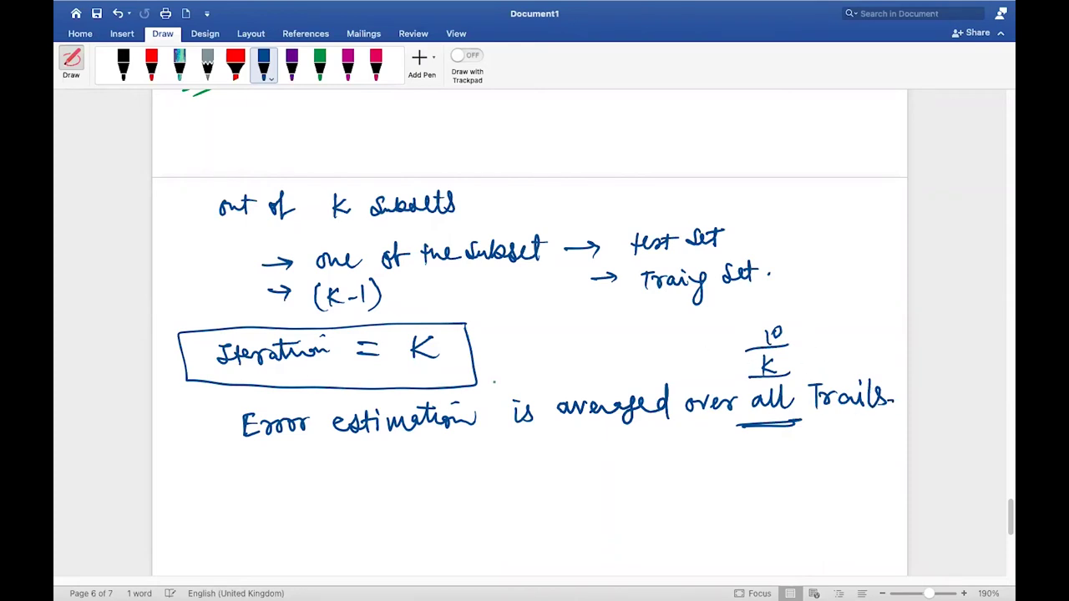
Write 'Trails' under Iteration inside the box.
mouse_move(239, 371)
left_mouse_down()
mouse_move(252, 370)
mouse_move(244, 383)
left_mouse_up()
left_click_drag(249, 378, 263, 382)
left_click_drag(269, 376, 280, 381)
mouse_move(284, 371)
left_mouse_down()
mouse_move(289, 386)
mouse_move(294, 367)
mouse_move(372, 373)
left_mouse_up()
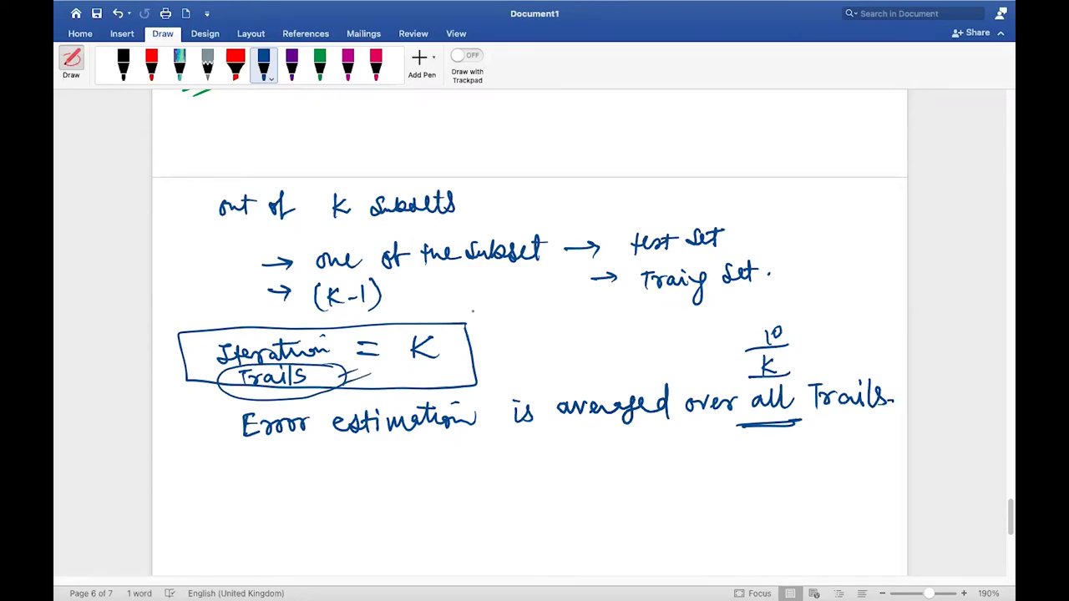
scroll(530, 334, "down", 3)
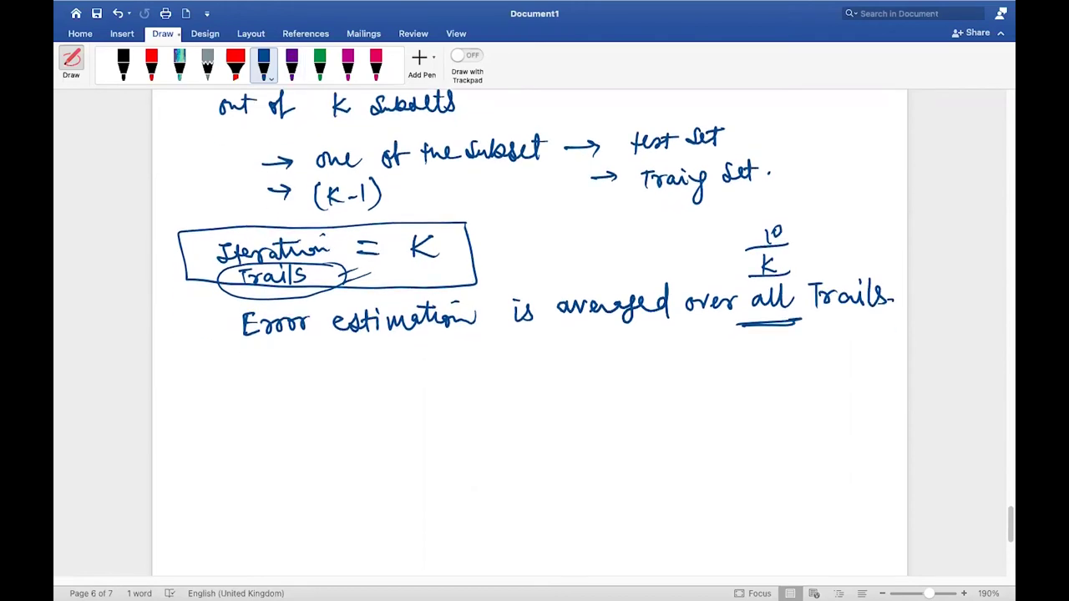
left_click(152, 65)
Write 'Result → (Reduces Bias)' in red, undoing one miswritten stroke along the way.
mouse_move(244, 383)
left_mouse_down()
mouse_move(243, 411)
mouse_move(277, 409)
mouse_move(291, 384)
mouse_move(300, 395)
left_mouse_up()
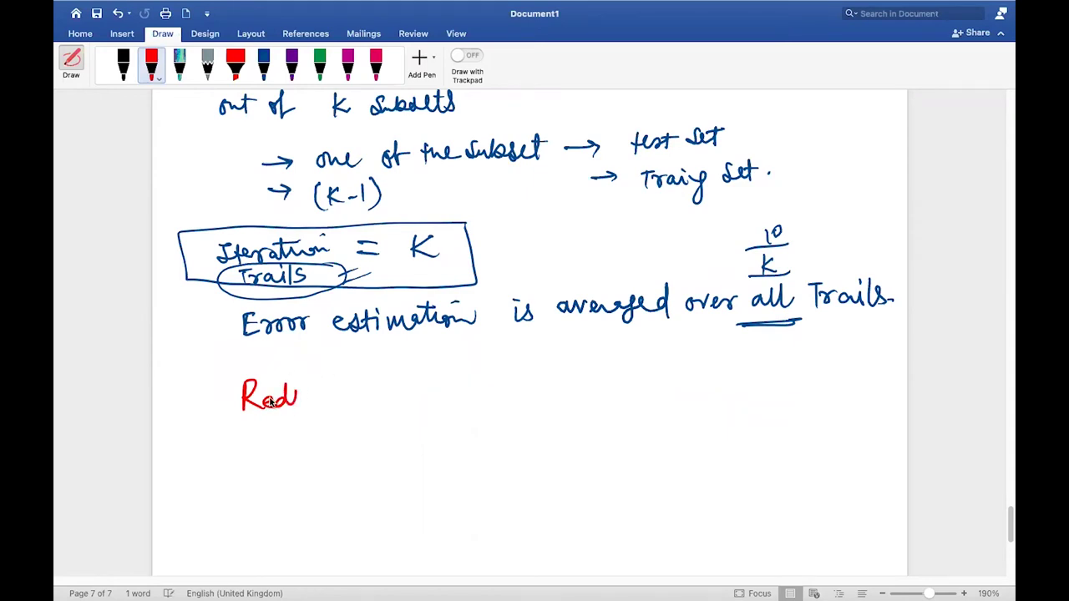
key("super+z")
key("super+z")
key("super+z")
key("super+z")
mouse_move(279, 399)
left_mouse_down()
mouse_move(270, 402)
mouse_move(314, 393)
mouse_move(380, 400)
left_mouse_up()
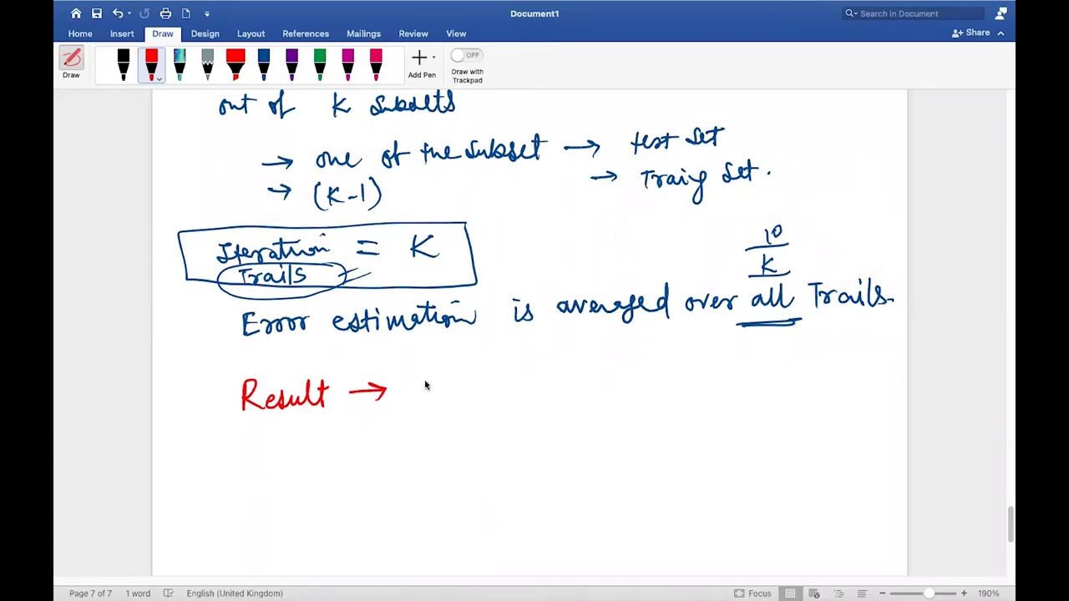
mouse_move(424, 392)
left_mouse_down()
mouse_move(451, 378)
mouse_move(568, 386)
mouse_move(589, 362)
mouse_move(637, 383)
left_mouse_up()
left_click_drag(423, 354, 458, 425)
left_click_drag(633, 345, 628, 414)
scroll(592, 433, "up", 20)
scroll(592, 432, "down", 1)
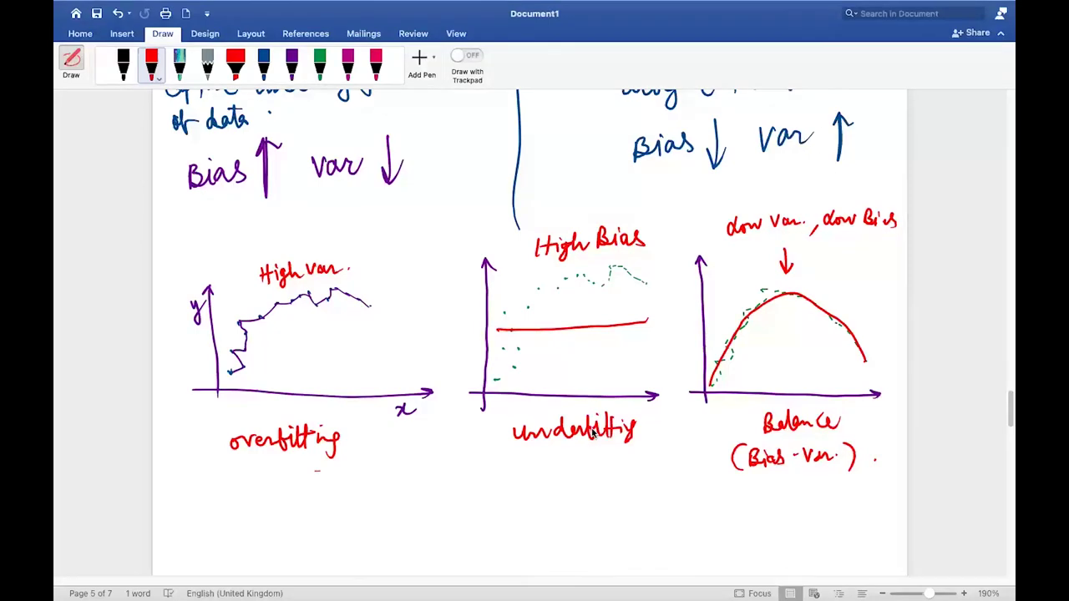
scroll(593, 432, "up", 5)
scroll(593, 432, "down", 10)
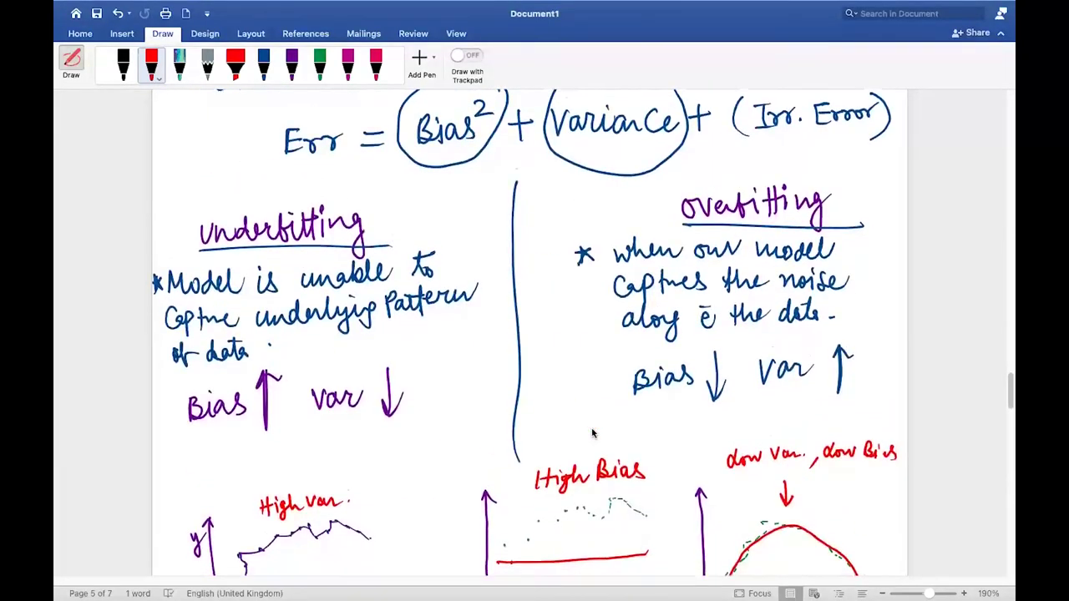
scroll(592, 432, "down", 8)
scroll(592, 431, "down", 13)
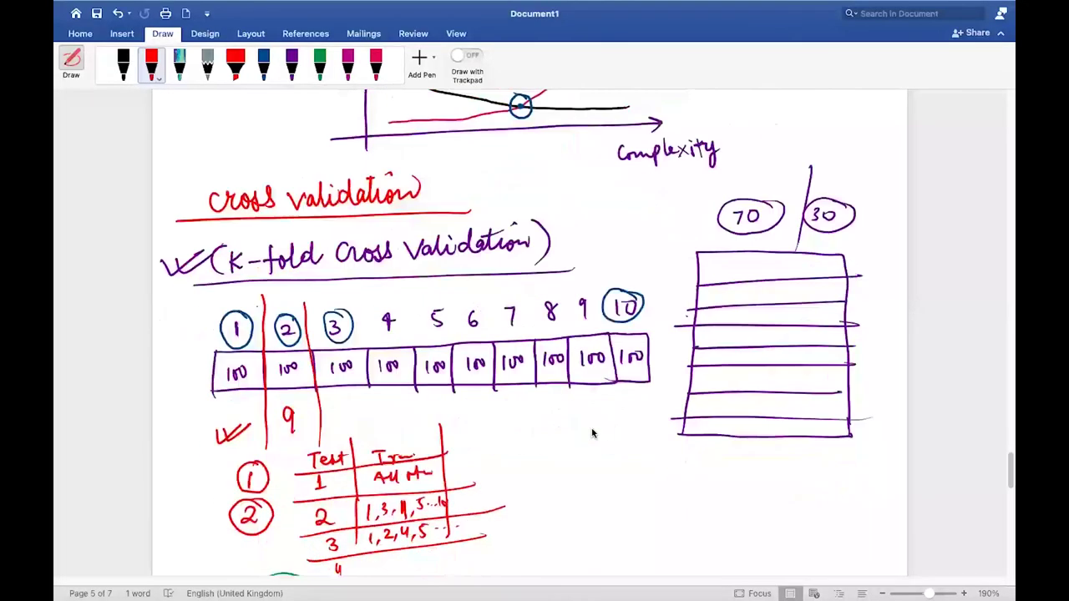
scroll(593, 432, "down", 1)
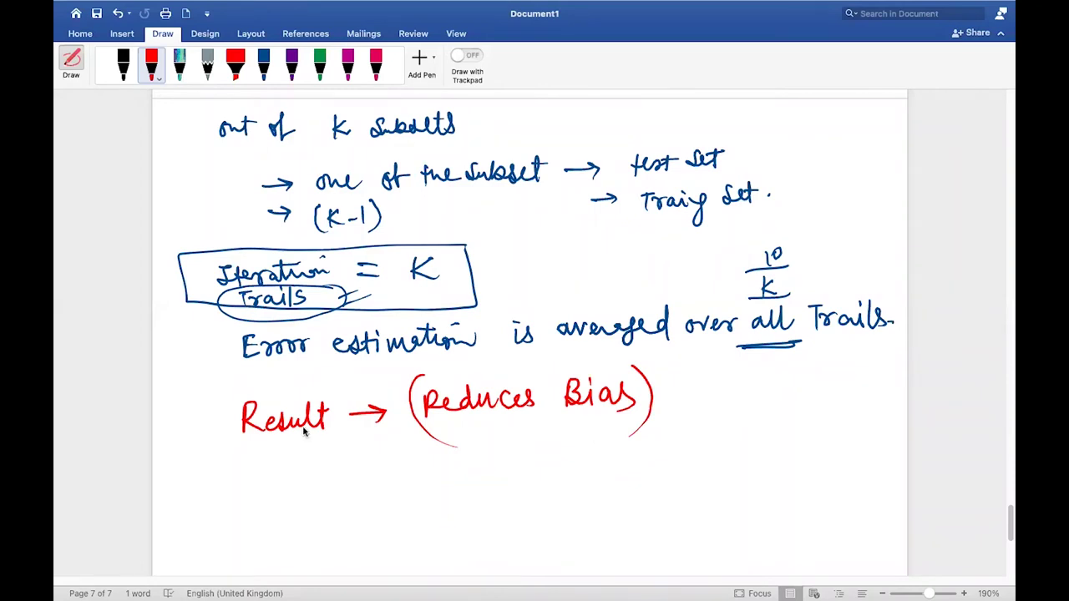
Add a red slash and 'Reduce variance' below Reduces Bias, then a red arrow at circled fold 1.
left_click_drag(683, 357, 660, 426)
mouse_move(420, 451)
left_mouse_down()
mouse_move(431, 476)
mouse_move(455, 476)
mouse_move(574, 451)
mouse_move(600, 459)
mouse_move(608, 447)
mouse_move(639, 458)
mouse_move(704, 447)
left_mouse_up()
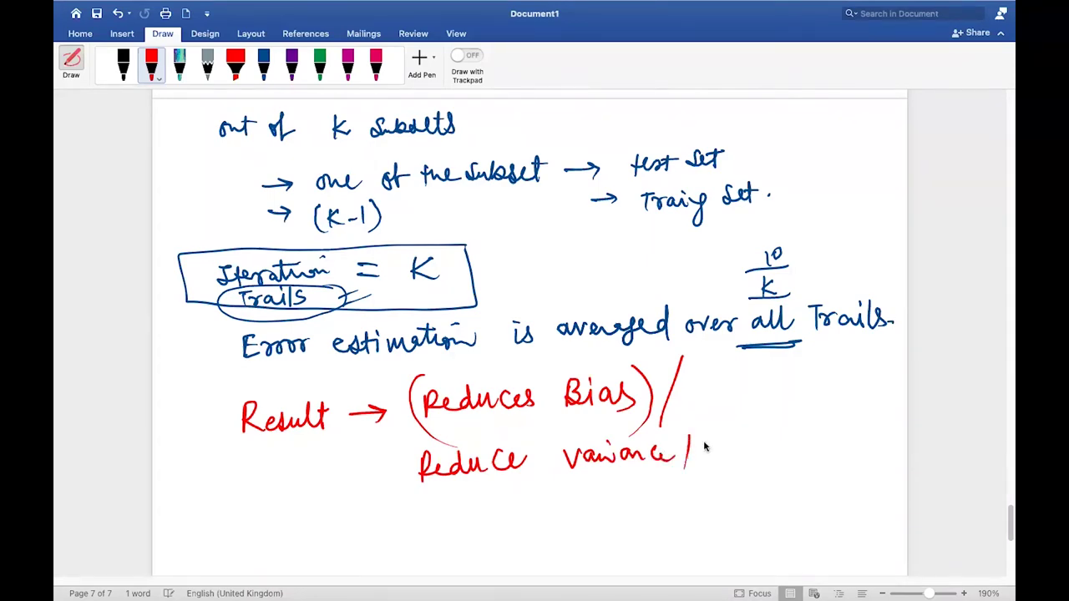
scroll(704, 447, "up", 15)
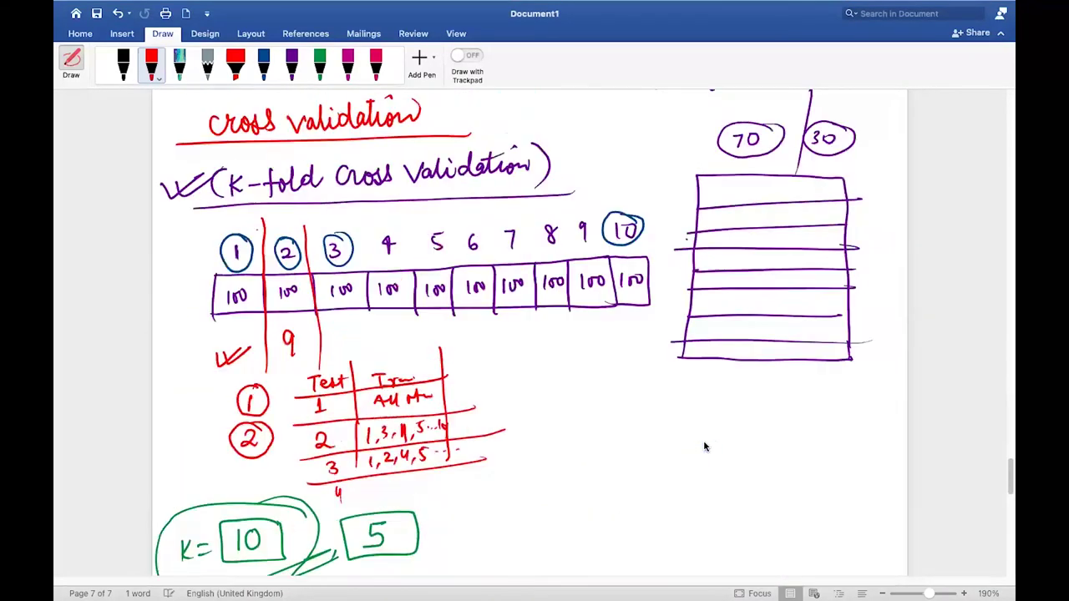
scroll(704, 447, "up", 3)
left_click_drag(182, 361, 221, 345)
left_click_drag(208, 343, 214, 357)
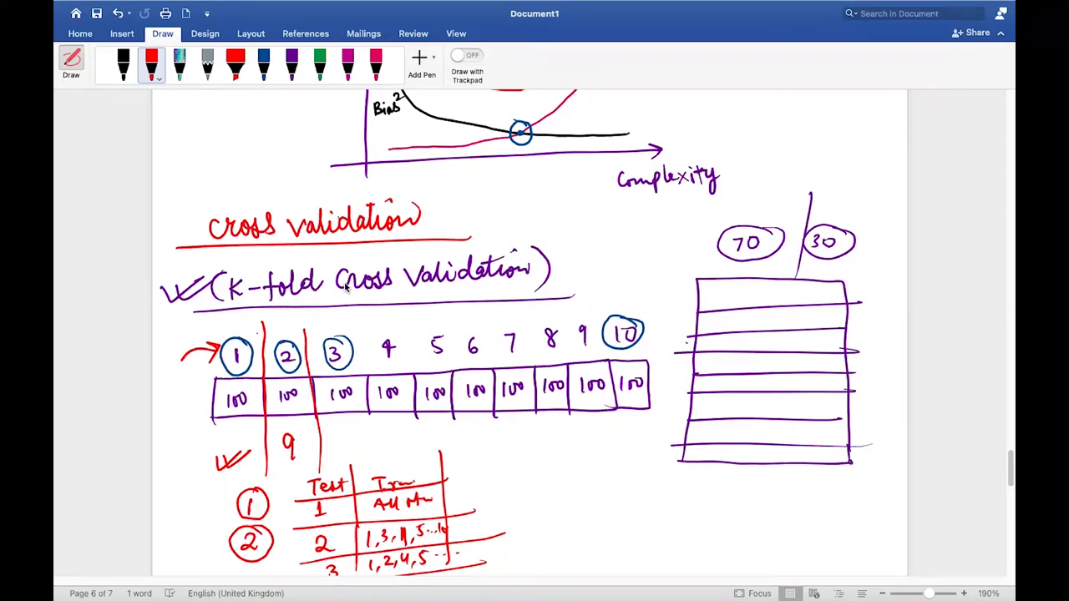
Draw a red boxed 10 with an arrow beside the fold table.
scroll(345, 287, "down", 5)
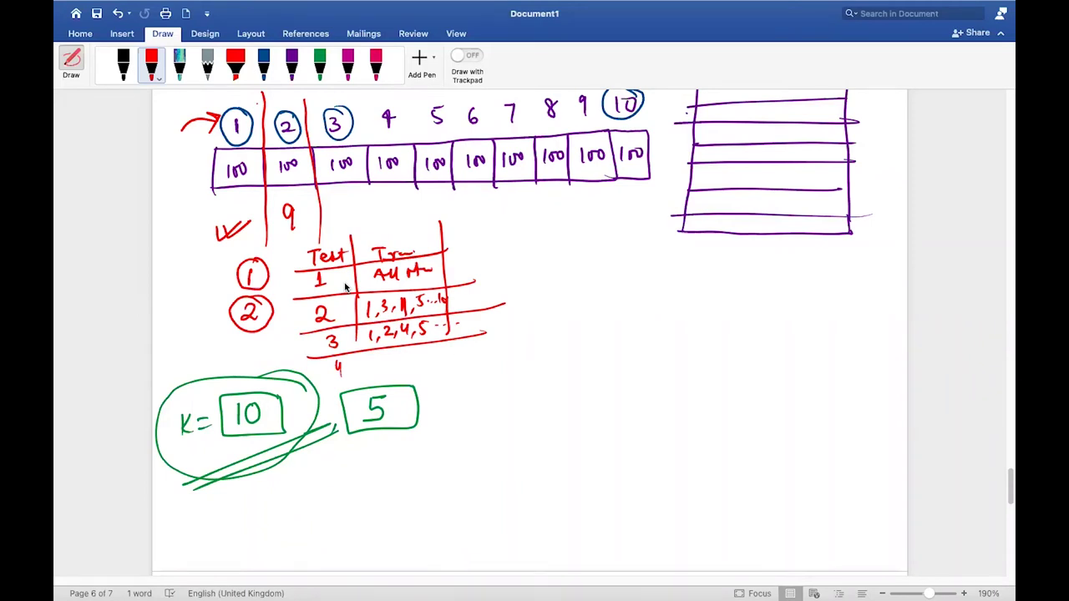
scroll(345, 287, "up", 2)
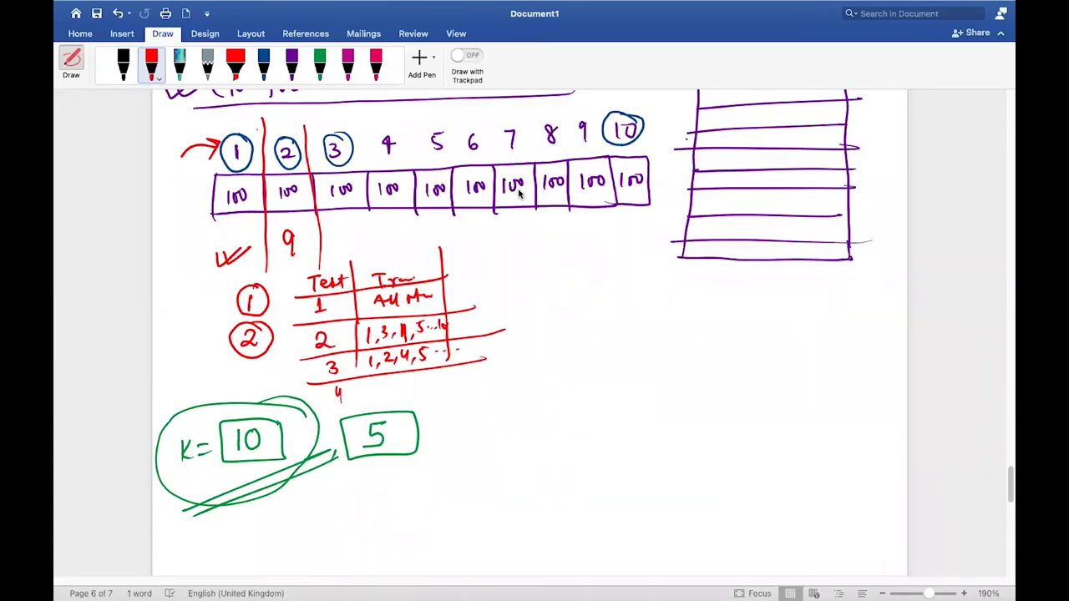
mouse_move(560, 271)
left_mouse_down()
mouse_move(560, 289)
mouse_move(578, 289)
mouse_move(580, 269)
mouse_move(547, 298)
mouse_move(598, 266)
mouse_move(622, 272)
left_mouse_up()
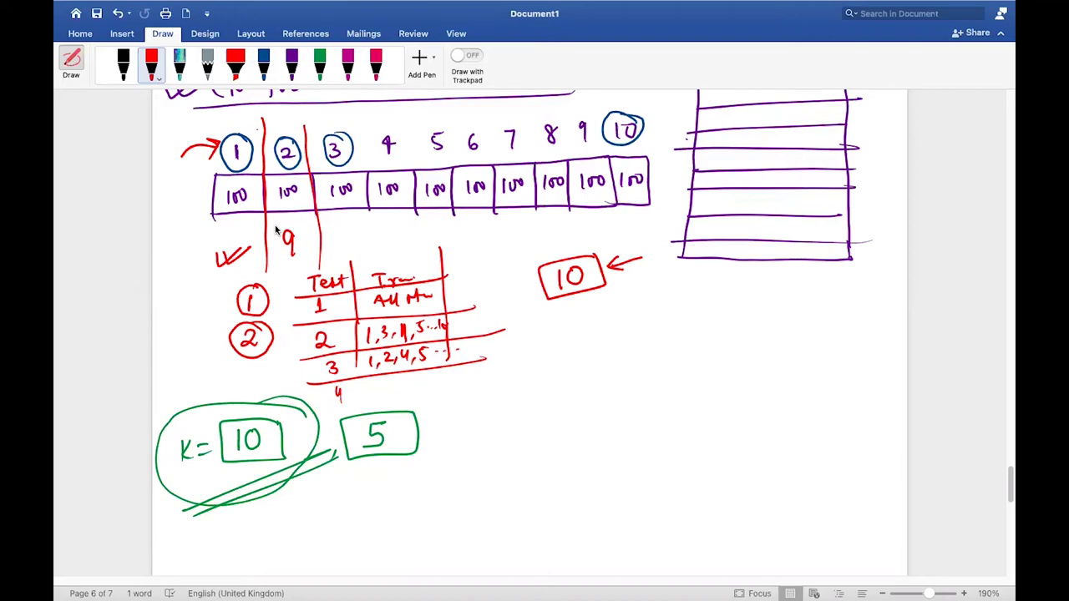
Write 'Init Trial ⇒ Training' in red, with a circled '9 Tr' below it.
mouse_move(574, 327)
left_mouse_down()
mouse_move(574, 343)
mouse_move(623, 317)
mouse_move(625, 333)
mouse_move(637, 329)
mouse_move(669, 306)
mouse_move(703, 305)
mouse_move(707, 319)
left_mouse_up()
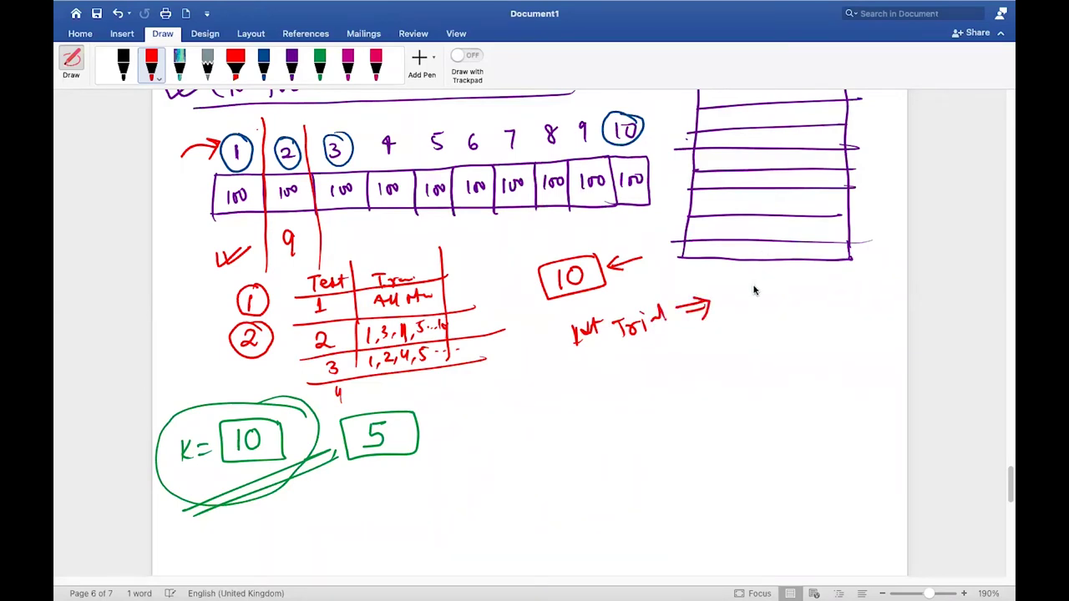
left_click_drag(740, 294, 823, 280)
mouse_move(596, 360)
left_mouse_down()
mouse_move(599, 375)
mouse_move(645, 352)
left_mouse_up()
left_click_drag(635, 354, 635, 373)
left_click_drag(646, 371, 661, 360)
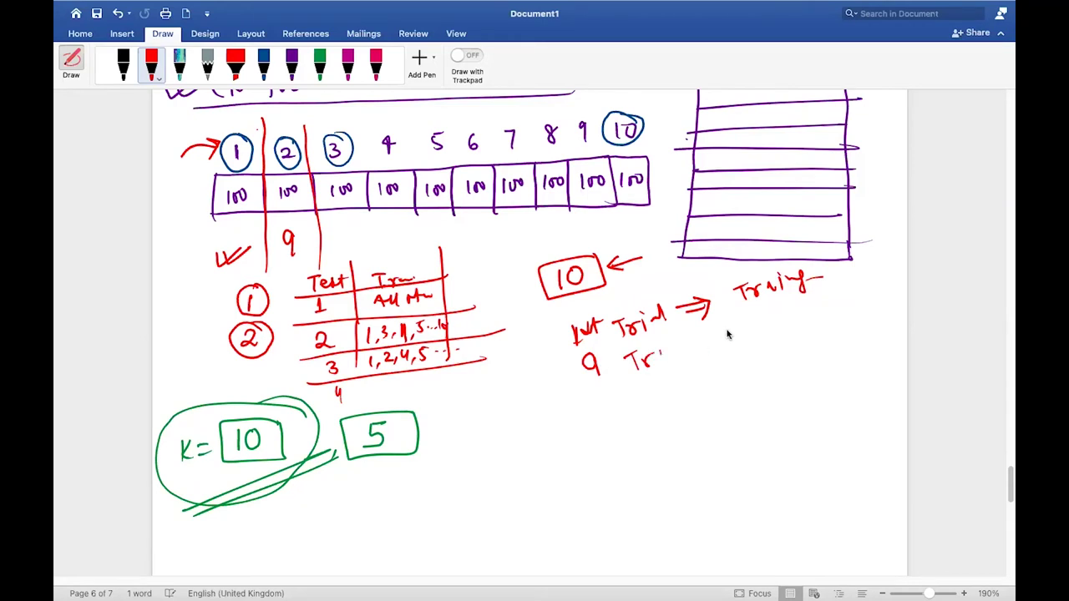
mouse_move(862, 288)
left_mouse_down()
mouse_move(564, 375)
mouse_move(879, 316)
mouse_move(885, 291)
left_mouse_up()
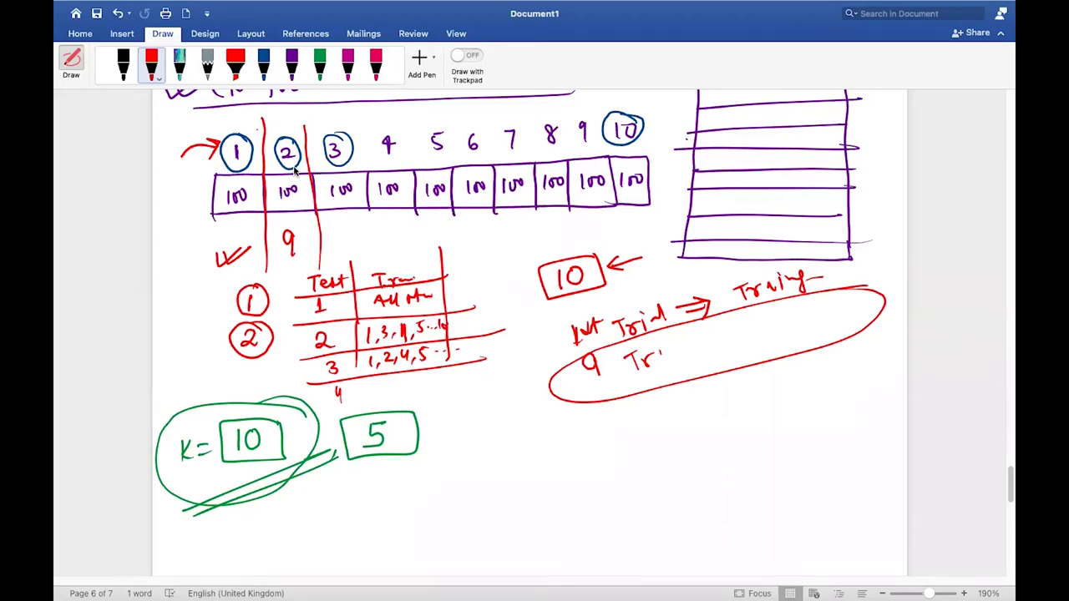
Write 'K=' in red below the green boxes.
left_click_drag(320, 485, 315, 501)
mouse_move(332, 482)
left_mouse_down()
mouse_move(332, 501)
mouse_move(350, 481)
left_mouse_up()
left_click_drag(340, 493, 353, 489)
Draw a red row of five boxed fold cells, each labelled 200.
mouse_move(473, 456)
left_mouse_down()
mouse_move(511, 458)
mouse_move(459, 485)
left_mouse_up()
left_click_drag(463, 436, 533, 424)
mouse_move(457, 480)
left_mouse_down()
mouse_move(665, 390)
mouse_move(706, 424)
left_mouse_up()
left_click_drag(543, 462, 702, 424)
left_click_drag(580, 409, 595, 451)
left_click_drag(622, 389, 635, 434)
mouse_move(685, 381)
left_mouse_down()
mouse_move(742, 358)
mouse_move(690, 430)
left_mouse_up()
mouse_move(540, 422)
left_mouse_down()
mouse_move(548, 435)
mouse_move(732, 401)
left_mouse_up()
left_click_drag(734, 391, 745, 398)
Add two dividing lines through the fold row and label the test and training shares, including 20%.
left_click_drag(508, 369, 565, 573)
left_click_drag(500, 488, 543, 491)
left_click_drag(603, 473, 662, 468)
left_click_drag(566, 362, 613, 531)
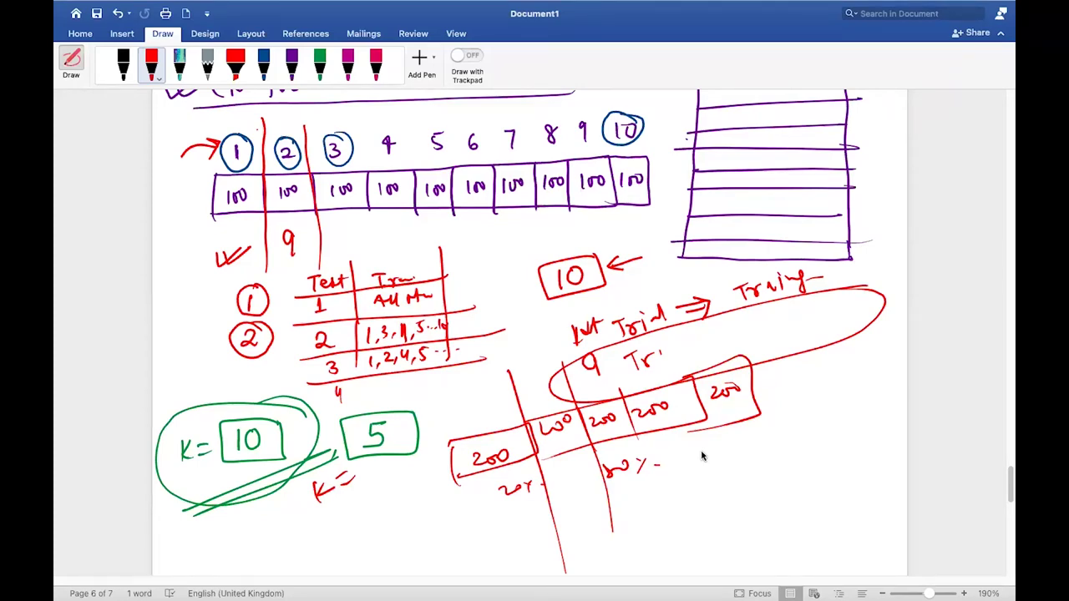
Scroll up through the cross validation notes, then down to the EOF line on page 7.
scroll(702, 455, "up", 3)
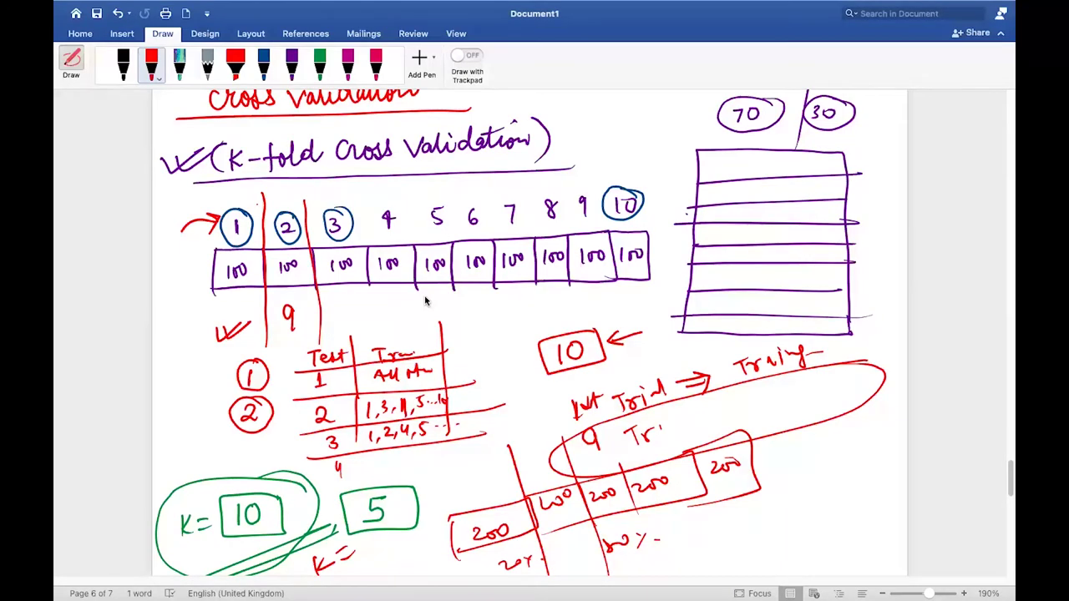
scroll(425, 301, "down", 6)
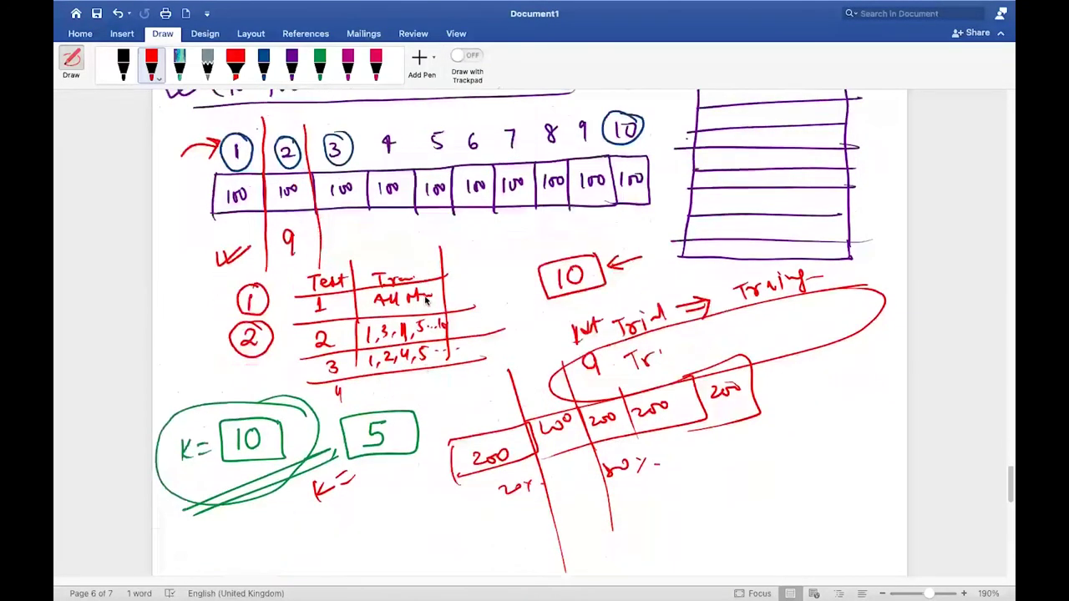
scroll(425, 300, "down", 4)
scroll(425, 300, "up", 8)
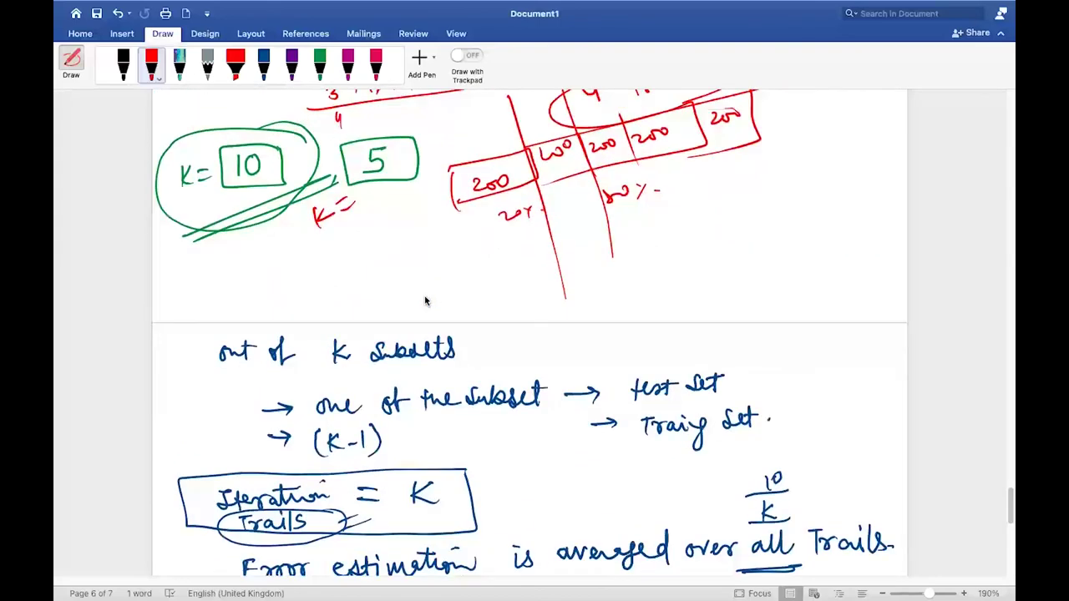
scroll(779, 265, "up", 4)
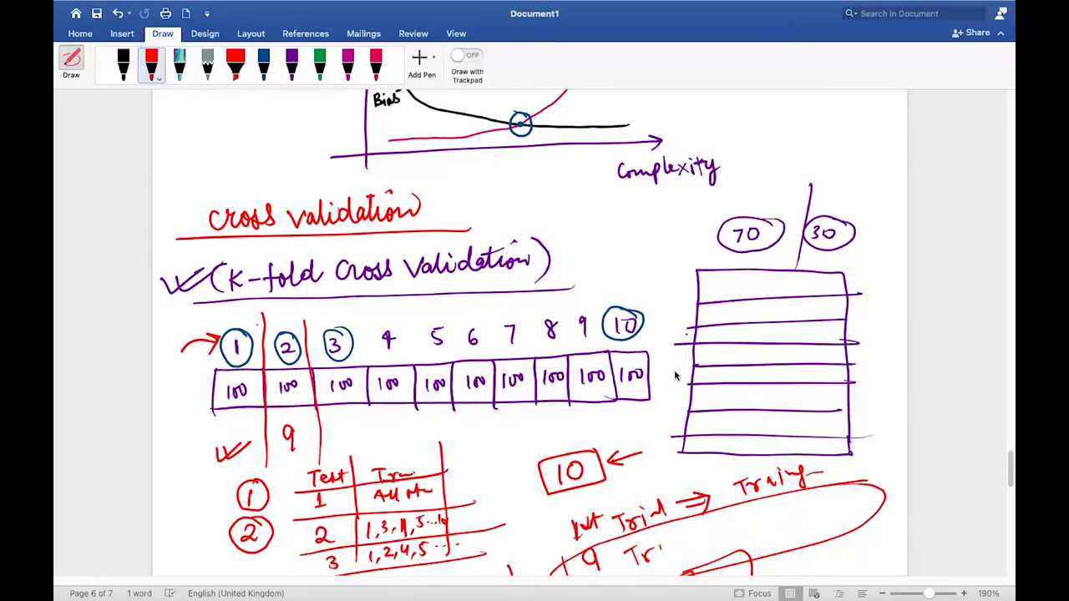
scroll(676, 376, "down", 20)
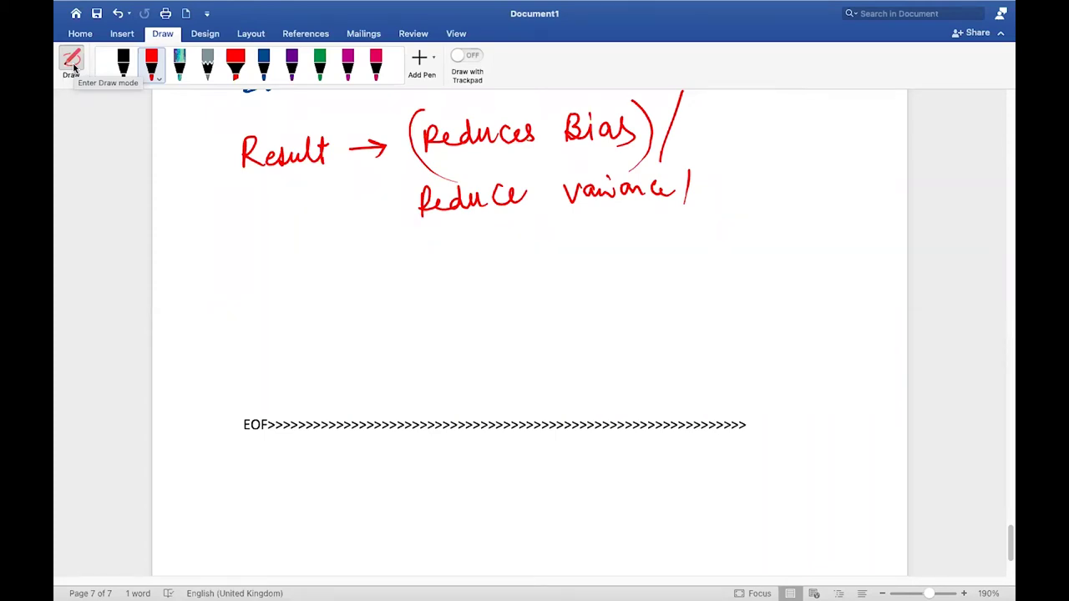
Enter Draw mode so the red pen inks below the Result notes.
left_click(73, 66)
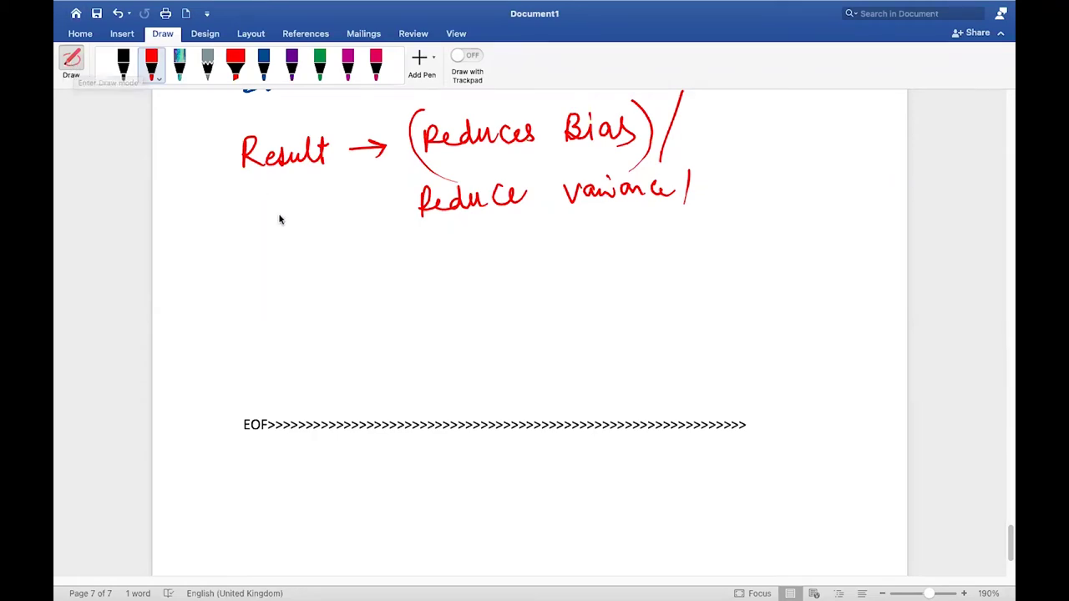
Scroll back to page 4 showing Err = Bias² + Variance and the underfitting/overfitting notes.
scroll(461, 283, "up", 20)
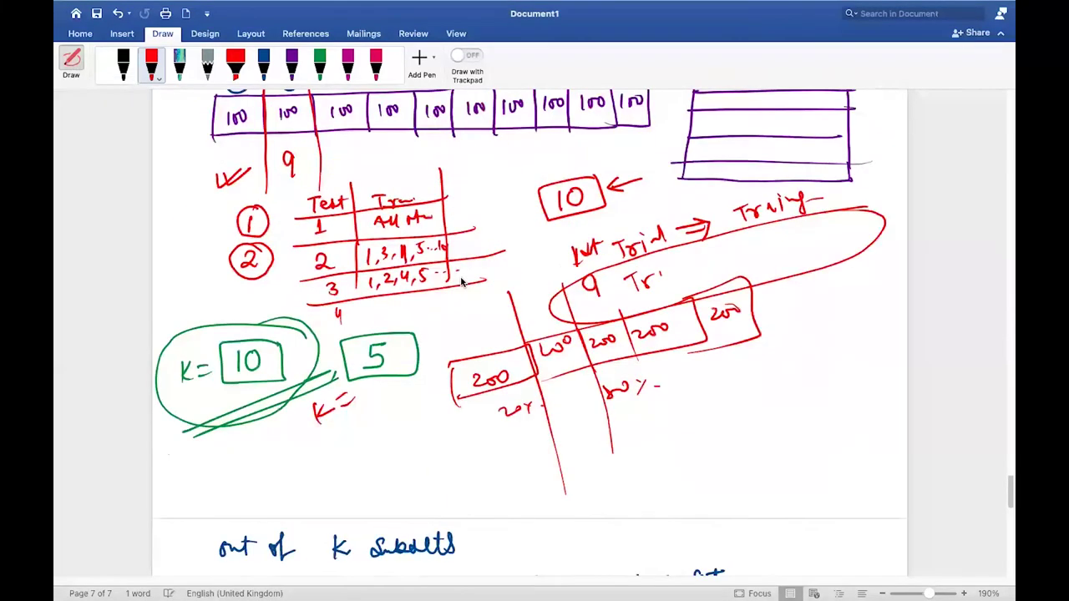
scroll(461, 283, "up", 15)
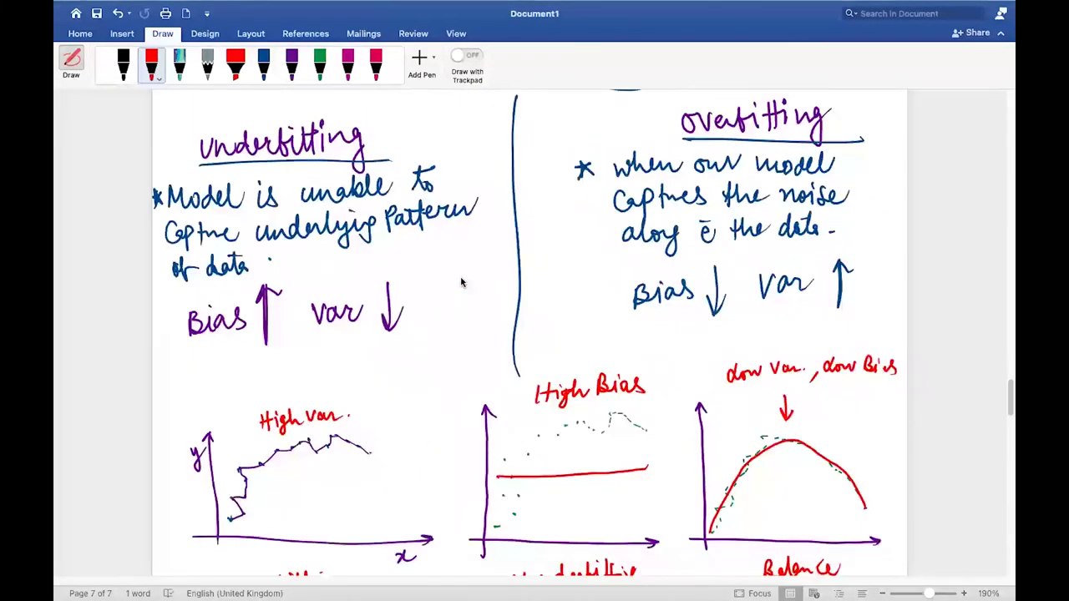
scroll(461, 282, "up", 10)
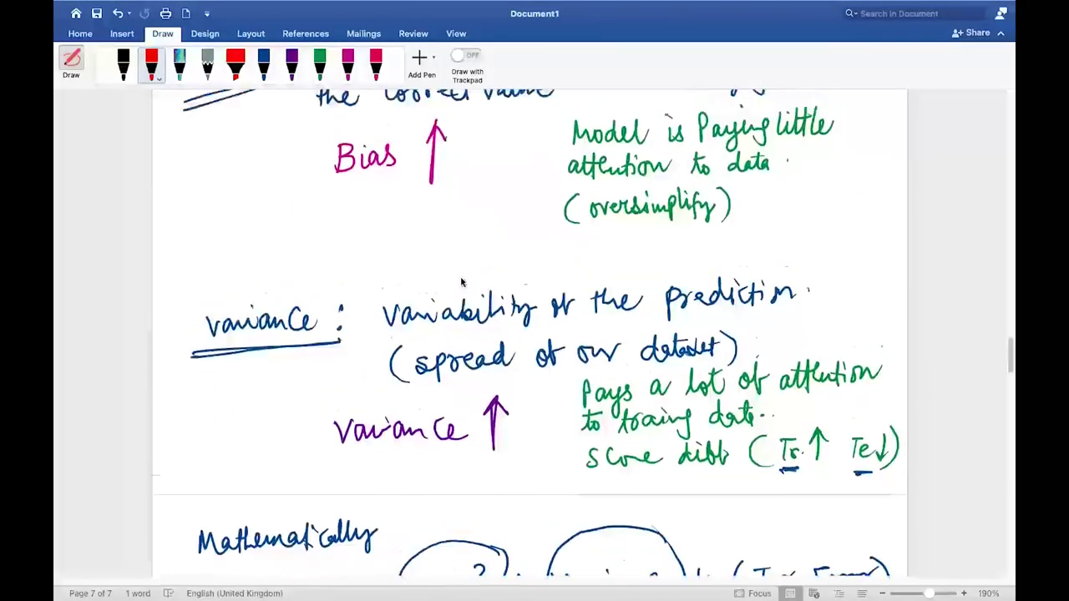
scroll(461, 283, "up", 20)
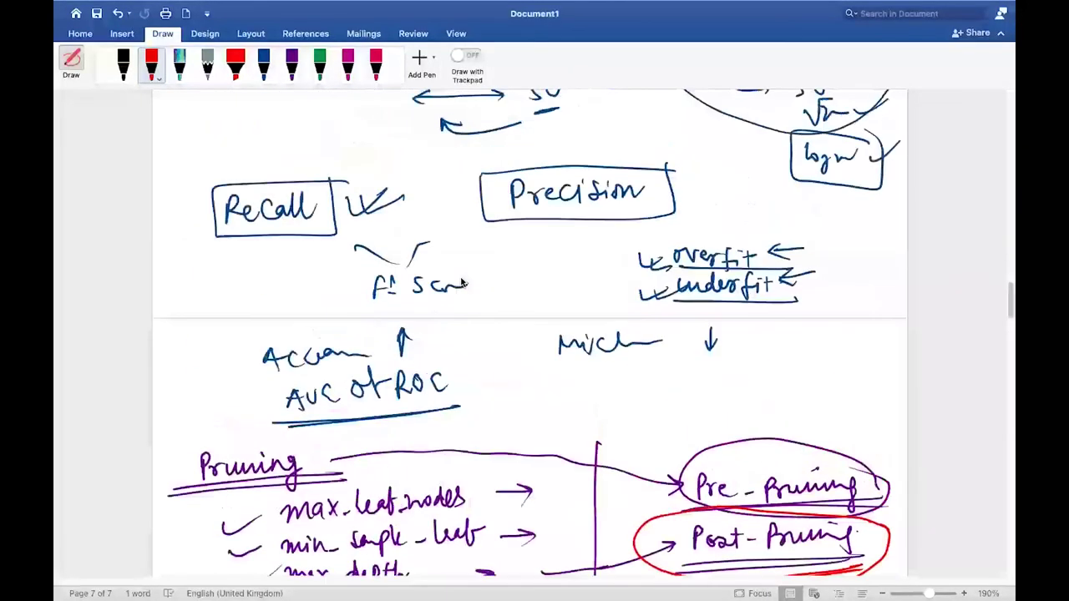
scroll(461, 282, "down", 10)
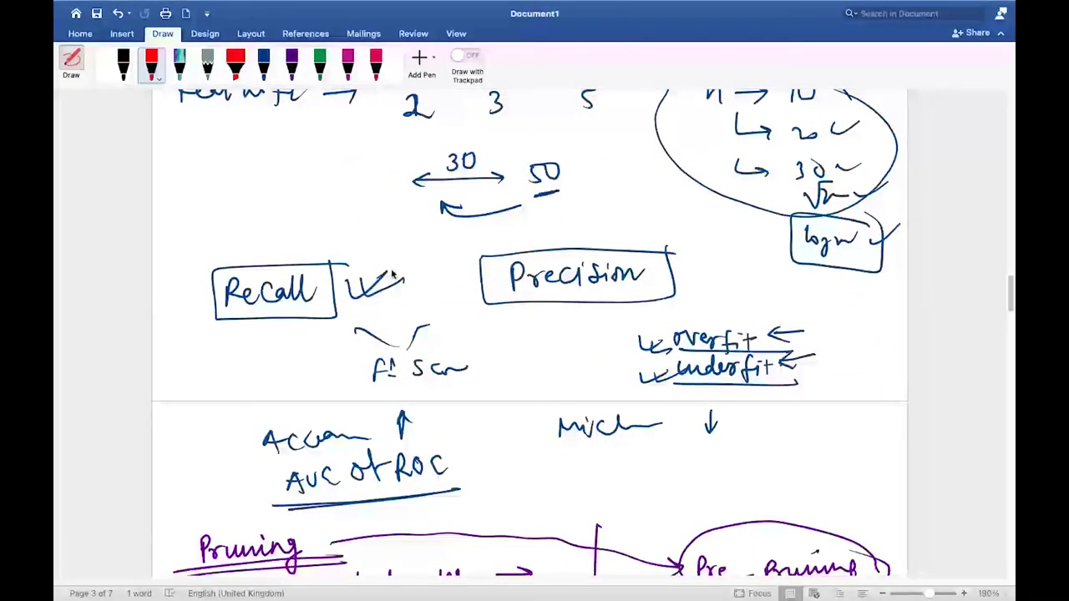
scroll(392, 274, "down", 15)
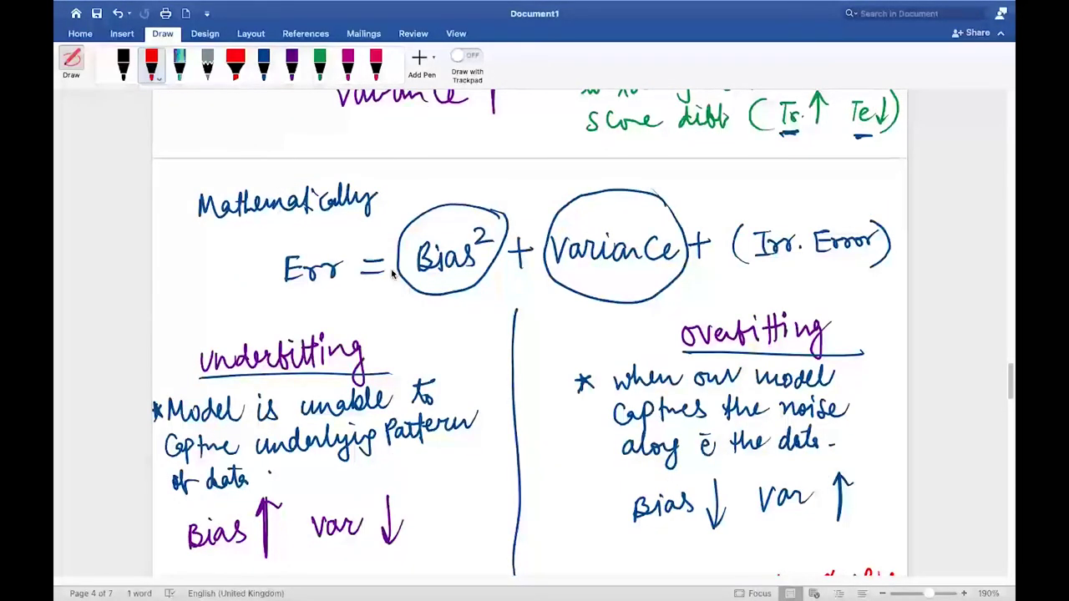
scroll(391, 274, "down", 20)
Save the document with Save As as DT_ClassNotes2.
scroll(391, 274, "down", 20)
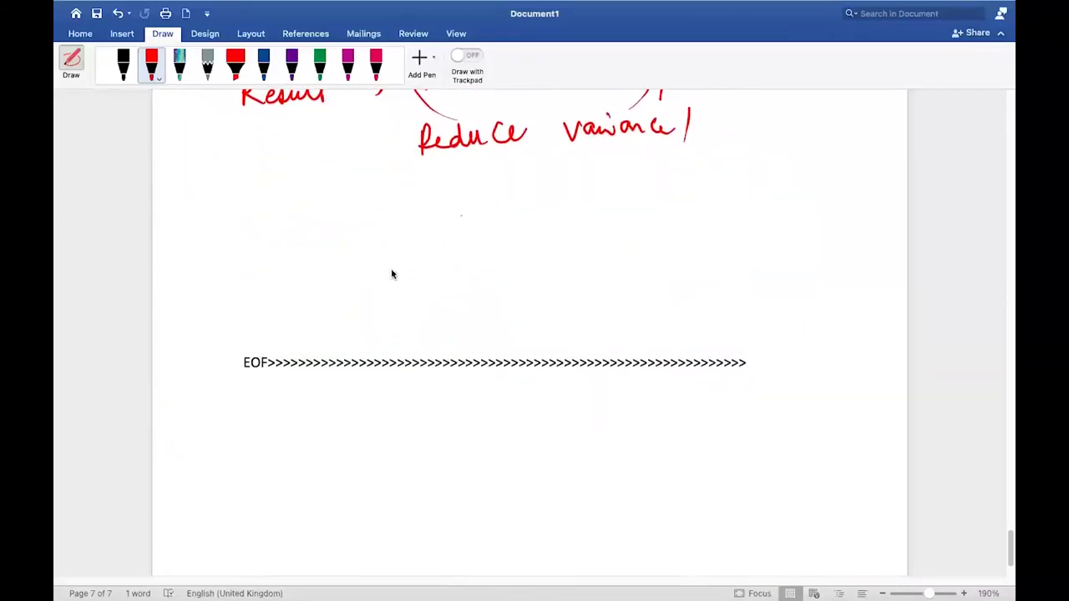
mouse_move(375, 4)
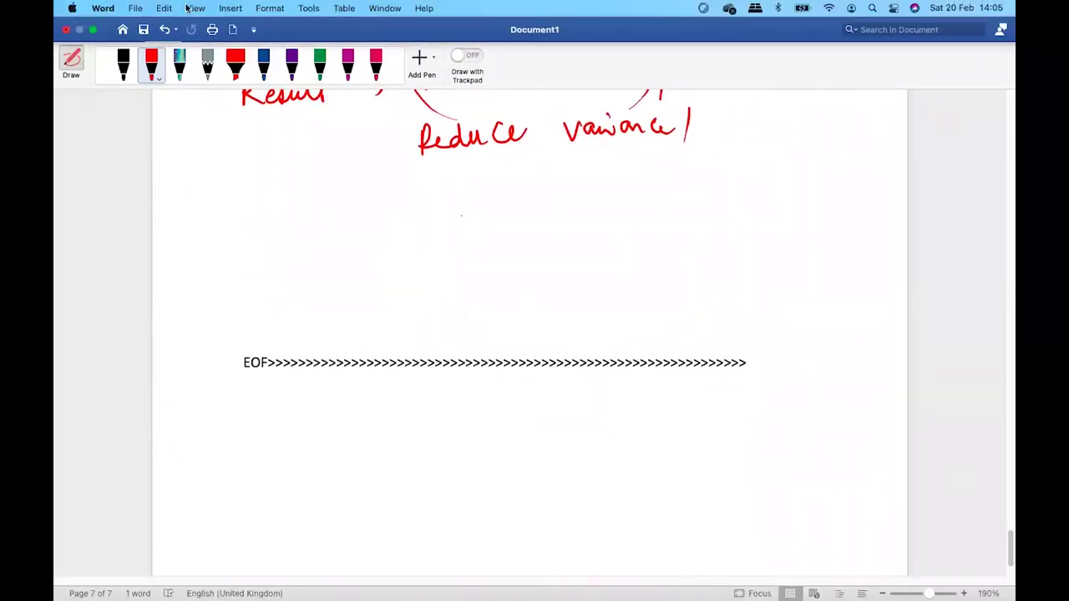
left_click(135, 8)
left_click(170, 122)
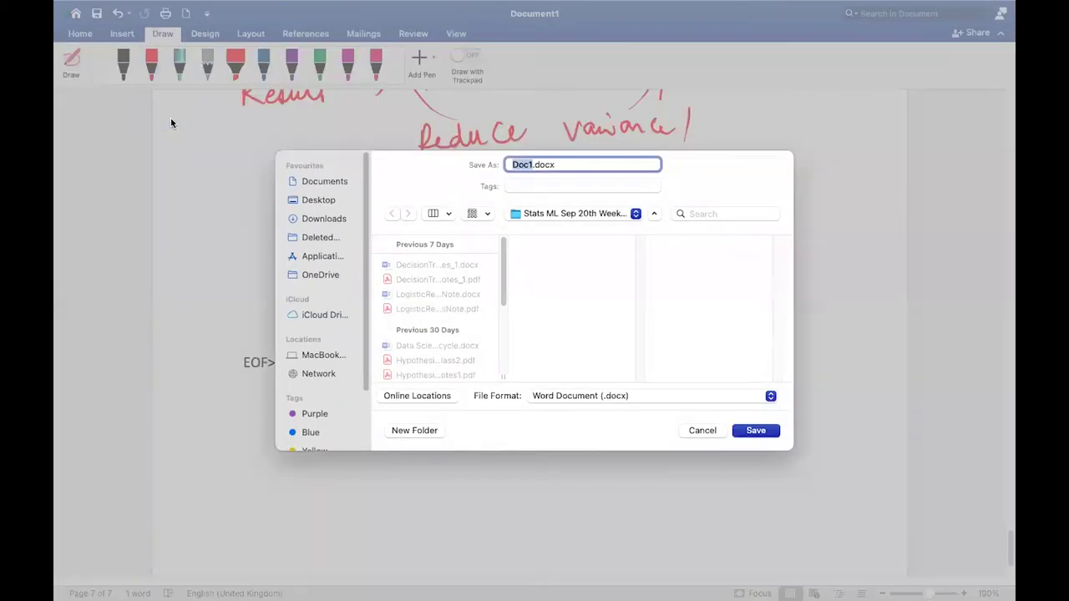
type("DT_ClassNotes2")
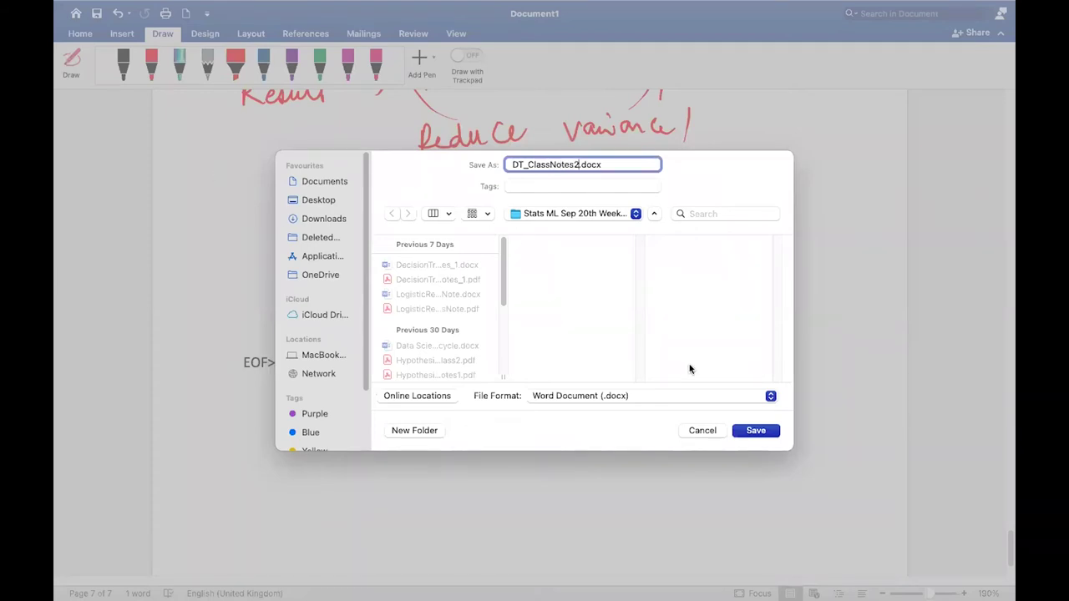
left_click(747, 433)
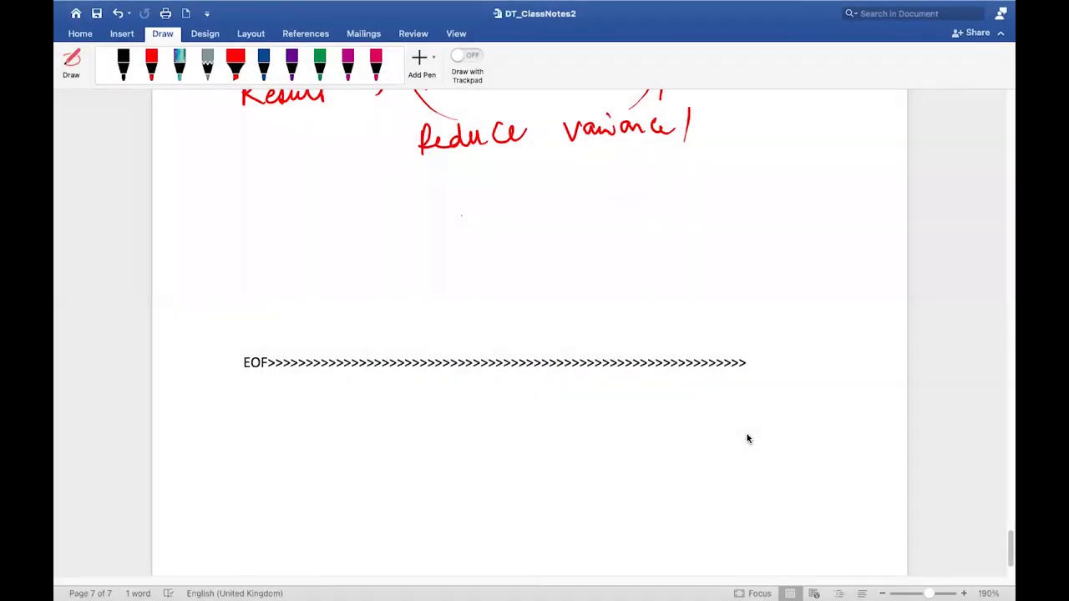
Create a new blank document ending in an 'EOF>>>>' marker line several lines down.
key("super+n")
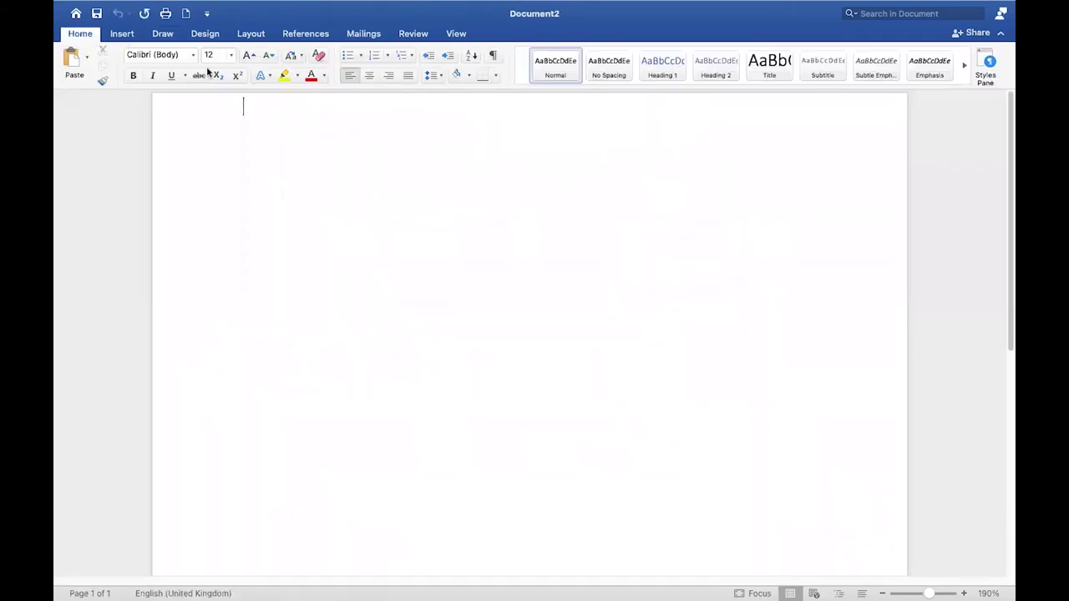
key("Return")
key("Return")
key("Return")
key("Return")
key("Return")
key("Return")
key("Return")
key("Return")
key("Return")
key("Return")
key("Return")
key("Return")
key("Return")
key("Return")
key("Return")
key("Return")
key("Return")
key("Return")
key("Return")
key("Return")
key("Return")
key("Return")
key("Return")
key("Return")
key("Return")
key("Return")
key("Return")
key("Return")
key("Return")
key("Return")
key("Return")
key("Return")
key("Return")
type(">>>>>>>>>>>>>>>>>>>>>>>>>>>>>>>>>>>>>>>>>>>>>>>>>>")
key("Left")
key("Left")
key("Left")
key("Left")
key("Left")
key("Left")
key("Left")
key("Left")
key("Left")
key("Left")
key("Left")
key("Left")
key("Left")
key("Left")
key("Left")
key("Left")
key("Left")
key("Left")
key("Left")
key("Left")
key("Left")
key("Left")
key("Left")
key("Left")
key("Left")
key("Left")
key("Left")
key("Left")
key("Left")
key("Left")
key("Left")
key("Left")
key("Left")
key("Left")
key("Left")
key("Left")
key("Left")
key("Left")
key("Left")
key("Left")
key("Left")
key("Left")
key("Left")
key("Left")
key("Left")
key("Left")
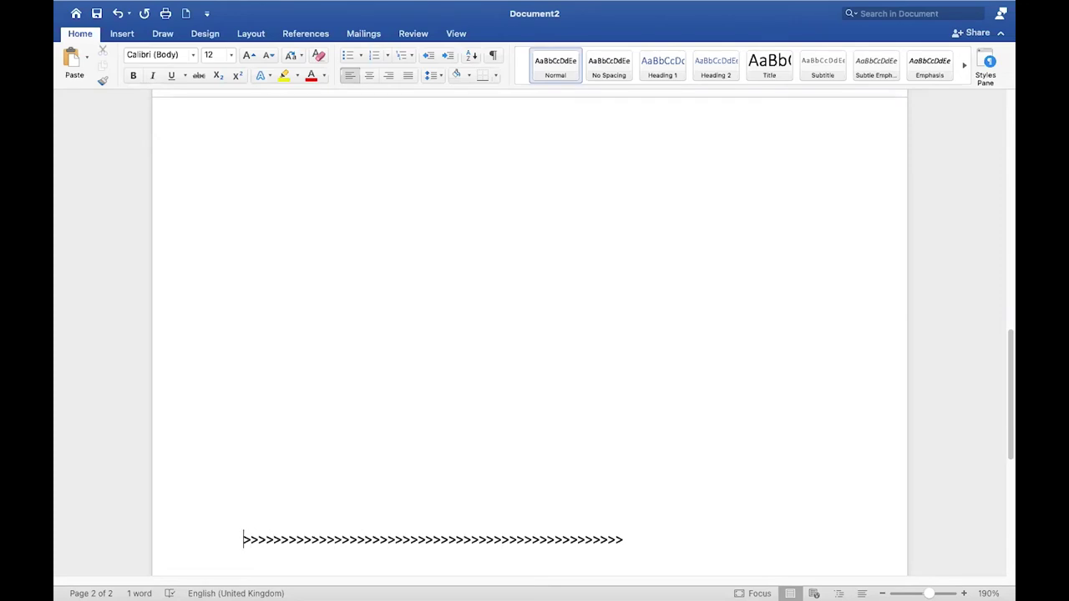
type("EOF")
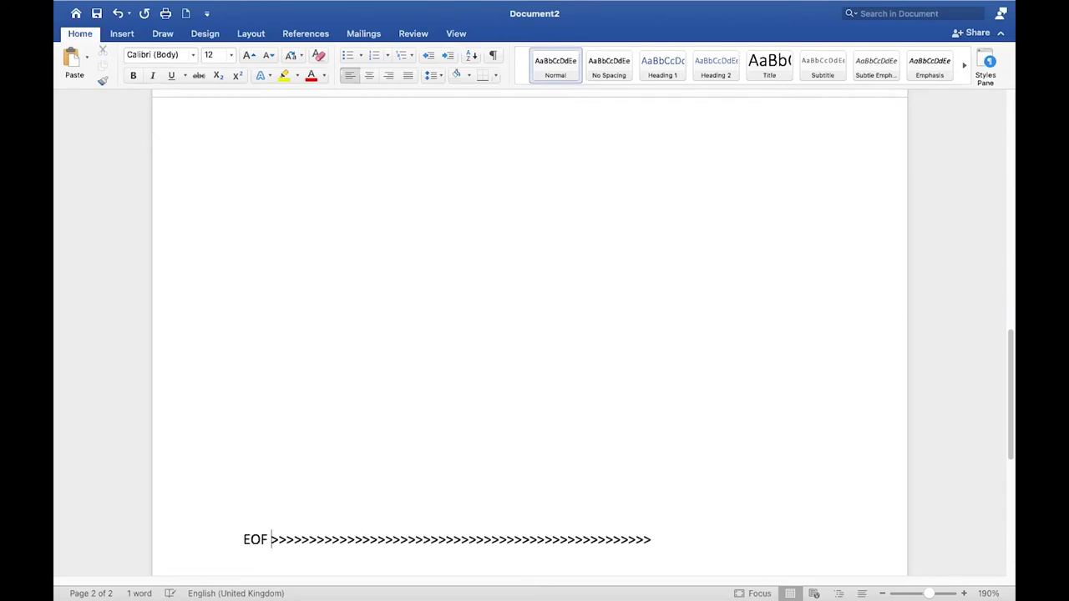
scroll(367, 240, "up", 15)
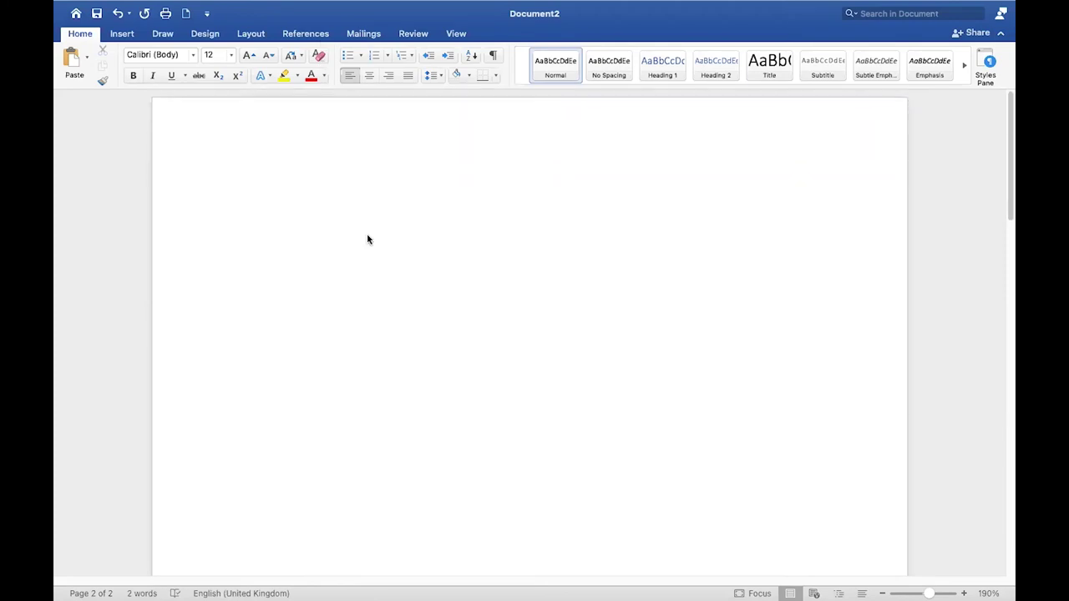
left_click(163, 36)
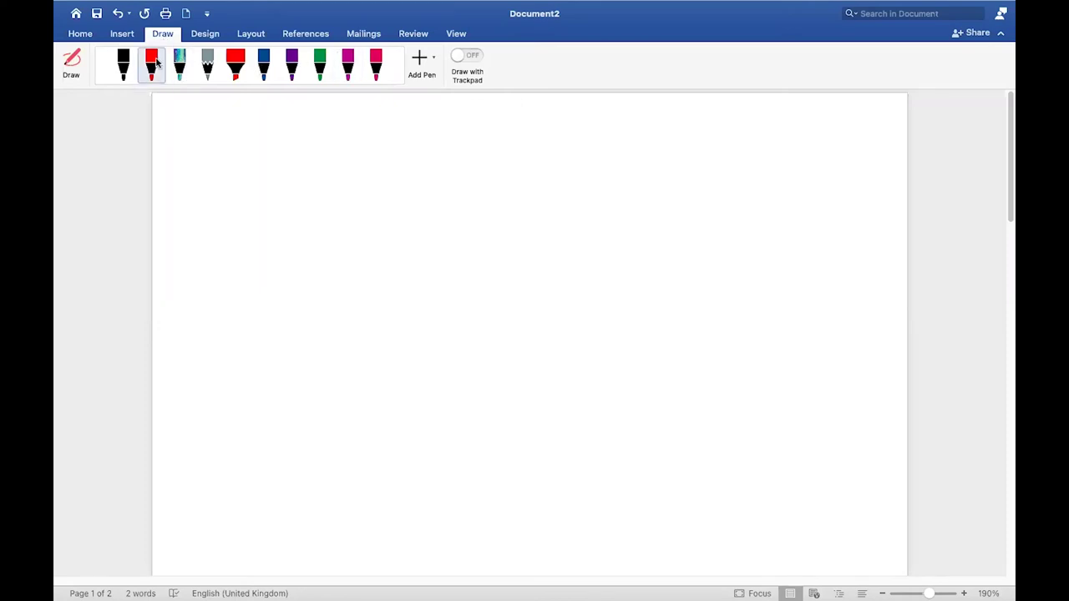
Write 'Ensemble Model.' in red at the top of page 1 and underline it.
left_click(292, 63)
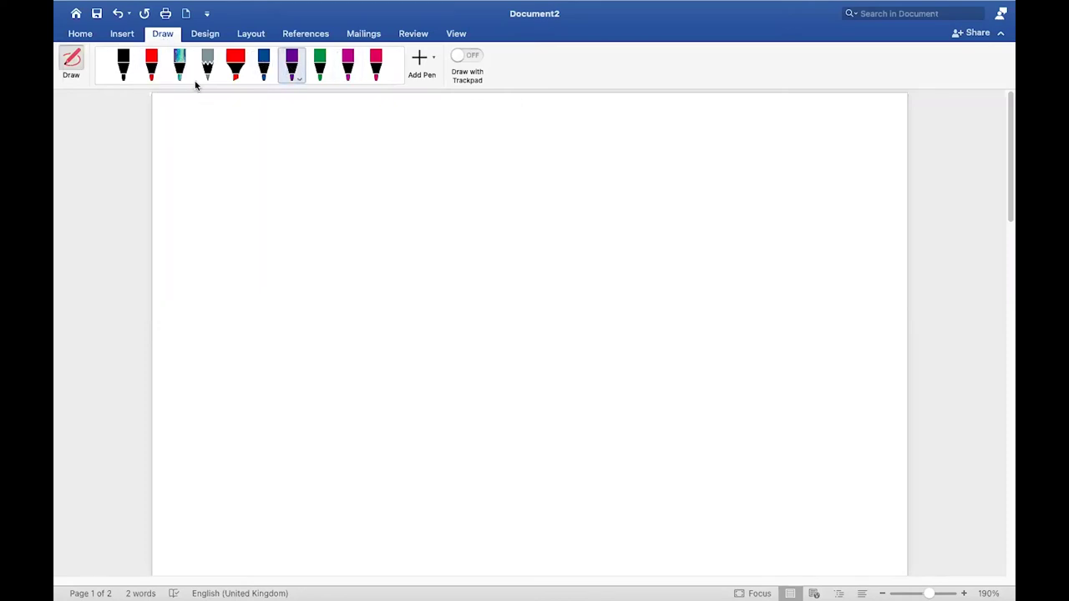
left_click(151, 67)
mouse_move(194, 118)
left_mouse_down()
mouse_move(206, 111)
mouse_move(205, 133)
mouse_move(219, 125)
left_mouse_up()
mouse_move(234, 130)
left_mouse_down()
mouse_move(292, 104)
mouse_move(307, 126)
mouse_move(336, 110)
mouse_move(366, 125)
mouse_move(382, 104)
mouse_move(411, 122)
left_mouse_up()
left_click(421, 115)
left_click_drag(185, 145, 474, 133)
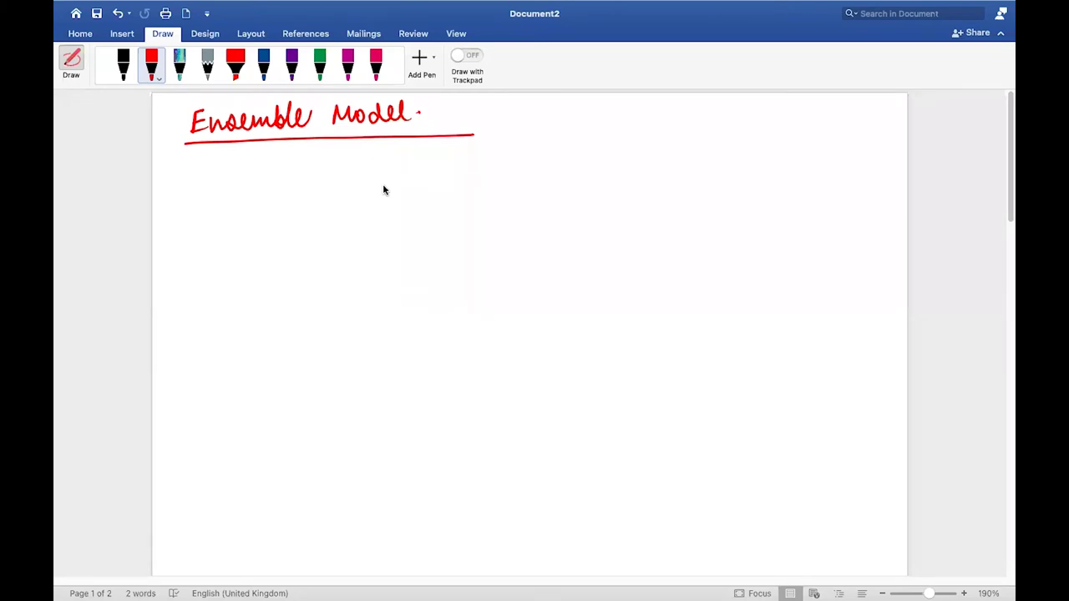
mouse_move(464, 6)
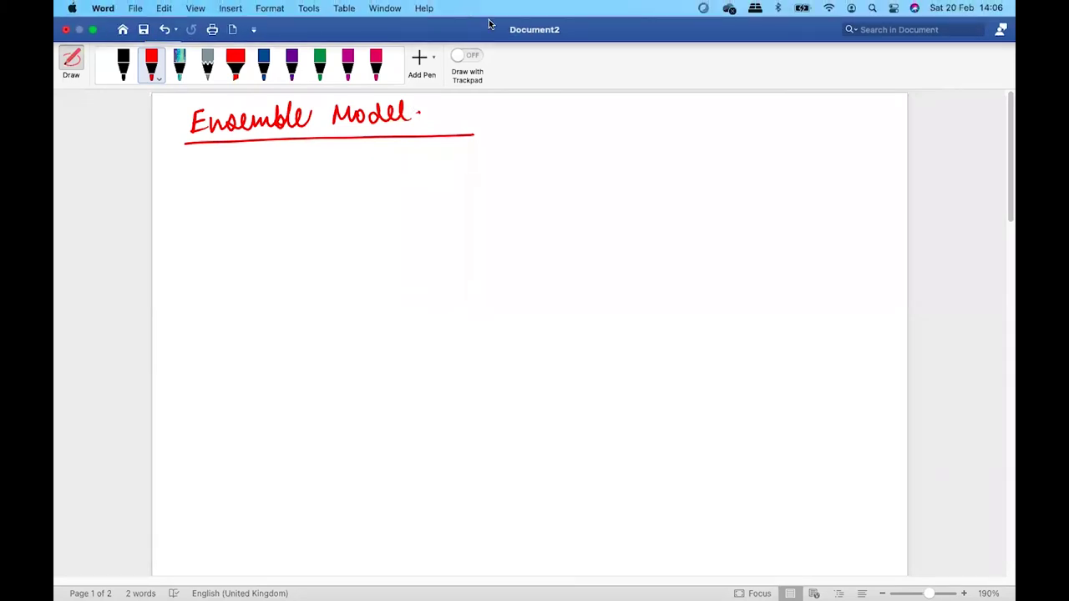
Draw a dark blue bracket under the heading that splits into left and right down arrows.
left_click(264, 65)
mouse_move(401, 144)
left_mouse_down()
mouse_move(460, 167)
mouse_move(801, 170)
mouse_move(802, 183)
mouse_move(788, 181)
left_mouse_up()
mouse_move(401, 165)
left_mouse_down()
mouse_move(223, 167)
mouse_move(187, 197)
mouse_move(200, 188)
left_mouse_up()
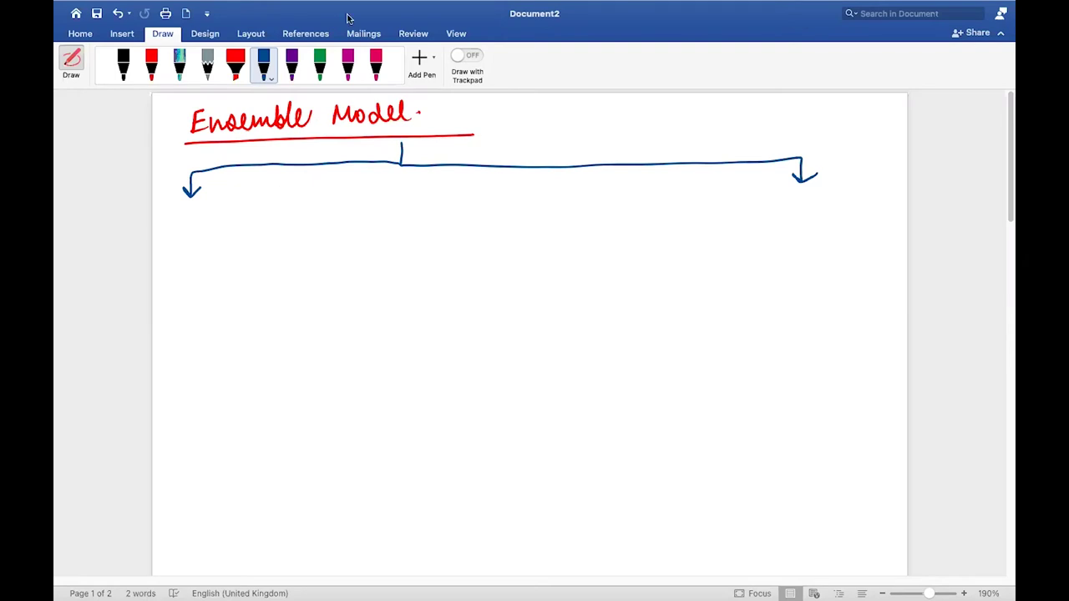
mouse_move(497, 3)
mouse_move(606, 111)
left_mouse_down()
mouse_move(733, 124)
mouse_move(790, 119)
mouse_move(795, 98)
left_mouse_up()
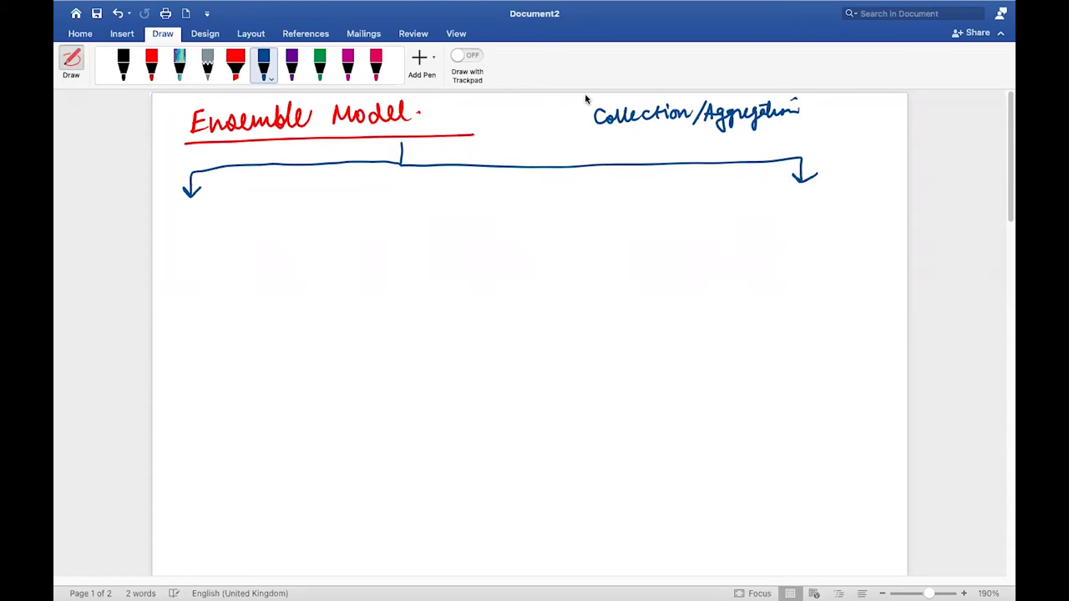
Finish the blue label 'DT. (Collection/Aggregation)' with brackets, underlining DT and Collection.
left_click_drag(592, 102, 610, 134)
left_click_drag(800, 97, 802, 134)
mouse_move(538, 114)
left_mouse_down()
mouse_move(543, 124)
mouse_move(548, 115)
left_mouse_up()
mouse_move(555, 108)
left_mouse_down()
mouse_move(565, 108)
mouse_move(558, 125)
mouse_move(591, 127)
left_mouse_up()
left_click(577, 126)
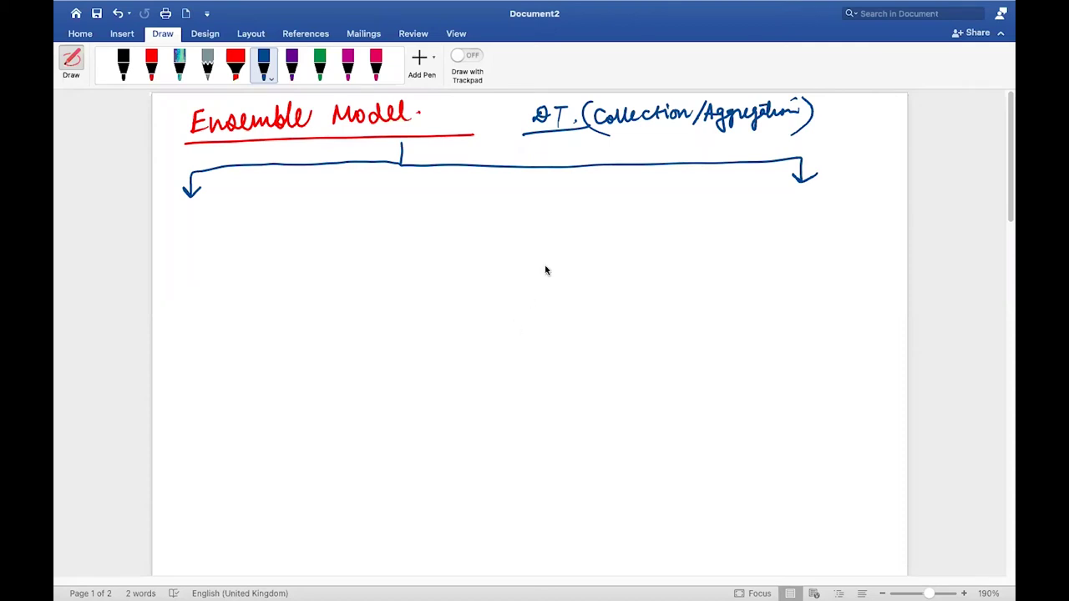
left_click_drag(612, 132, 789, 125)
left_click(293, 67)
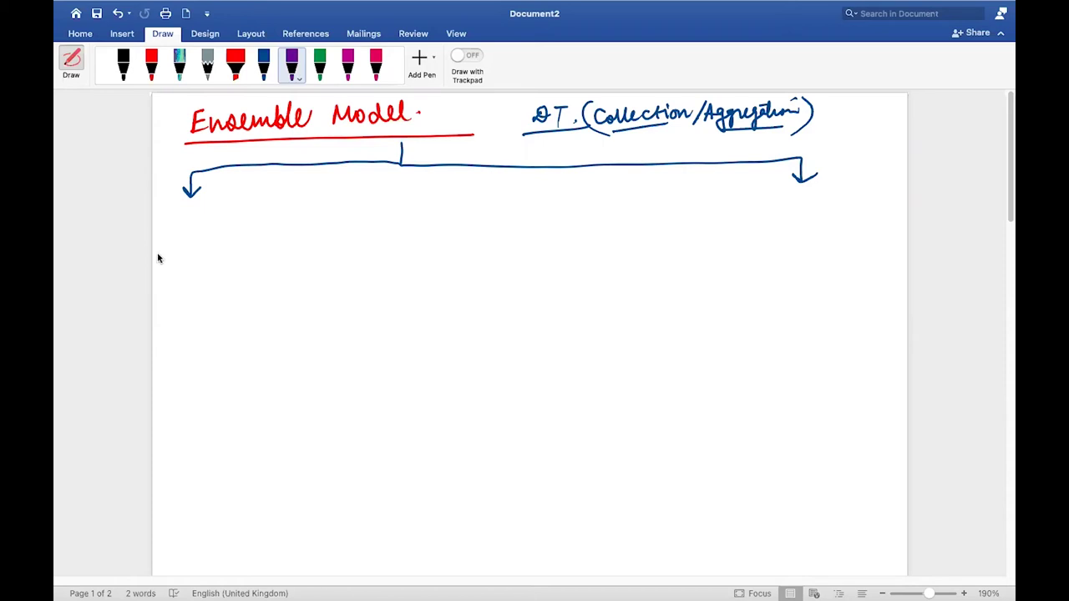
In purple, write 'Bagging' and 'Boosting' under the arrows, with '(Bootstrap aggregation)' beneath Bagging.
mouse_move(190, 218)
left_mouse_down()
mouse_move(184, 238)
mouse_move(213, 226)
mouse_move(231, 238)
mouse_move(242, 209)
mouse_move(269, 244)
left_mouse_up()
mouse_move(737, 197)
left_mouse_down()
mouse_move(740, 209)
mouse_move(814, 207)
mouse_move(833, 239)
mouse_move(846, 213)
left_mouse_up()
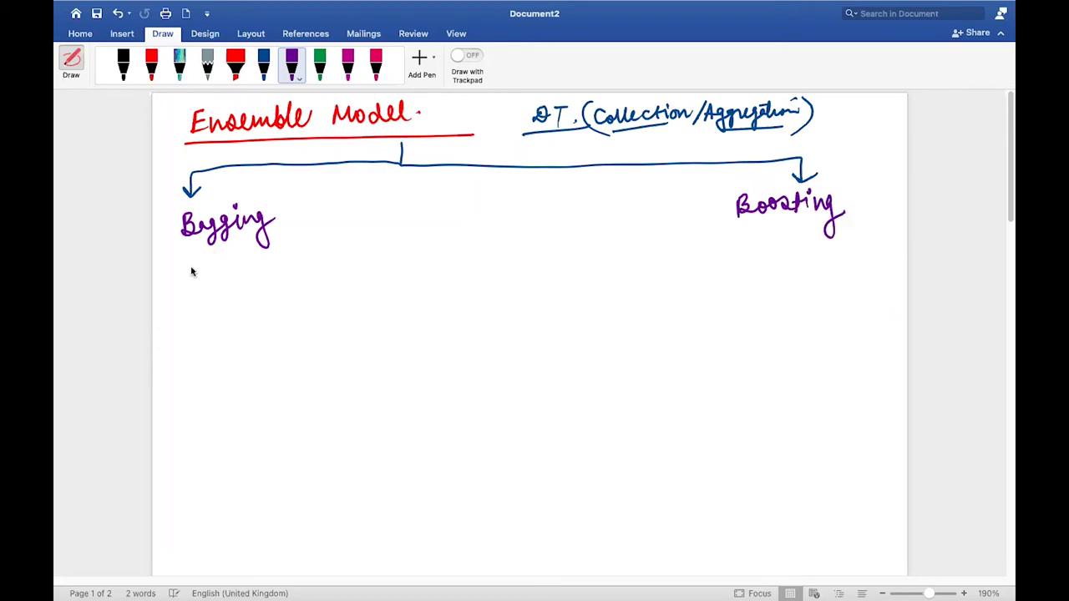
mouse_move(185, 253)
left_mouse_down()
mouse_move(185, 278)
mouse_move(284, 250)
left_mouse_up()
mouse_move(210, 289)
left_mouse_down()
mouse_move(216, 299)
mouse_move(280, 284)
left_mouse_up()
left_click_drag(264, 274, 302, 284)
left_click_drag(301, 246, 305, 289)
left_click(326, 269)
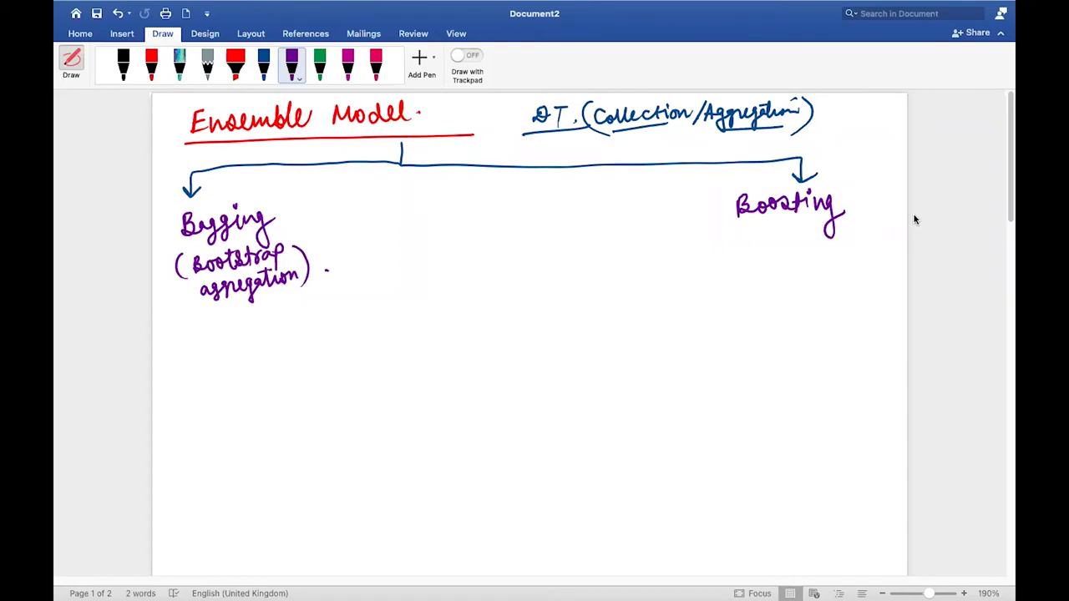
Further down the page, draw a circled 1 in blue ink.
scroll(915, 220, "down", 5)
scroll(915, 220, "down", 1)
left_click(264, 68)
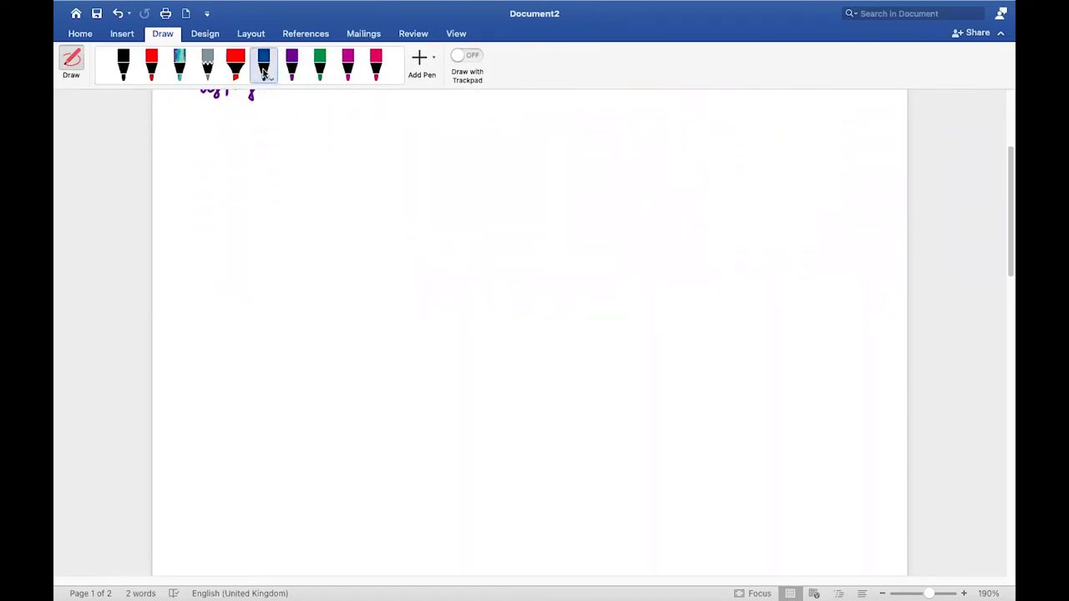
mouse_move(185, 159)
left_mouse_down()
mouse_move(185, 176)
mouse_move(170, 159)
mouse_move(205, 171)
mouse_move(185, 146)
left_mouse_up()
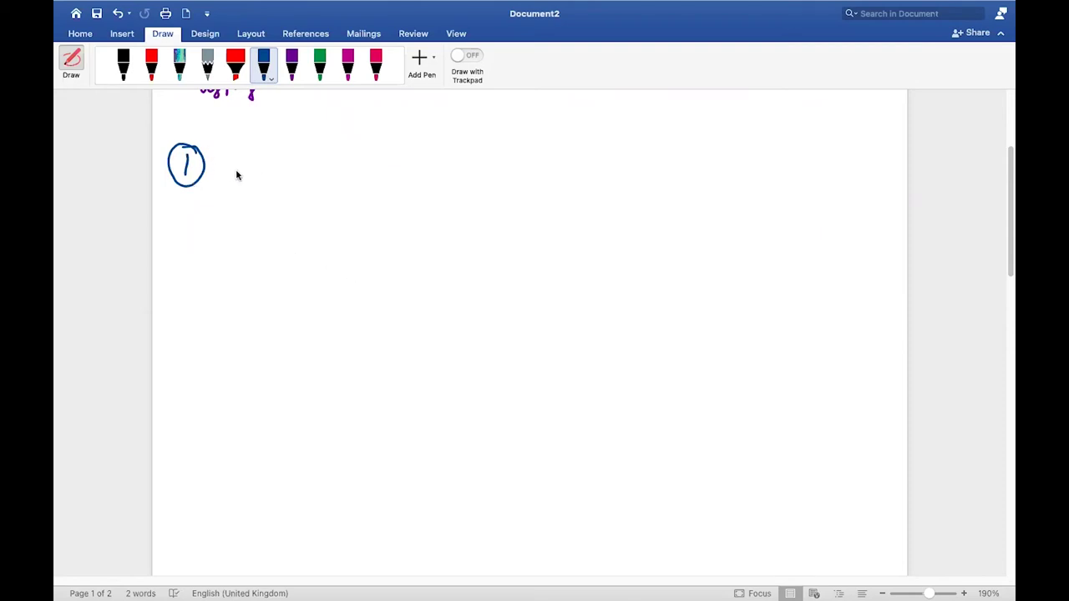
In green ink, write '(Parallel)' next to Bagging and '(Sequentially)' below Boosting.
scroll(259, 148, "up", 5)
scroll(259, 148, "up", 4)
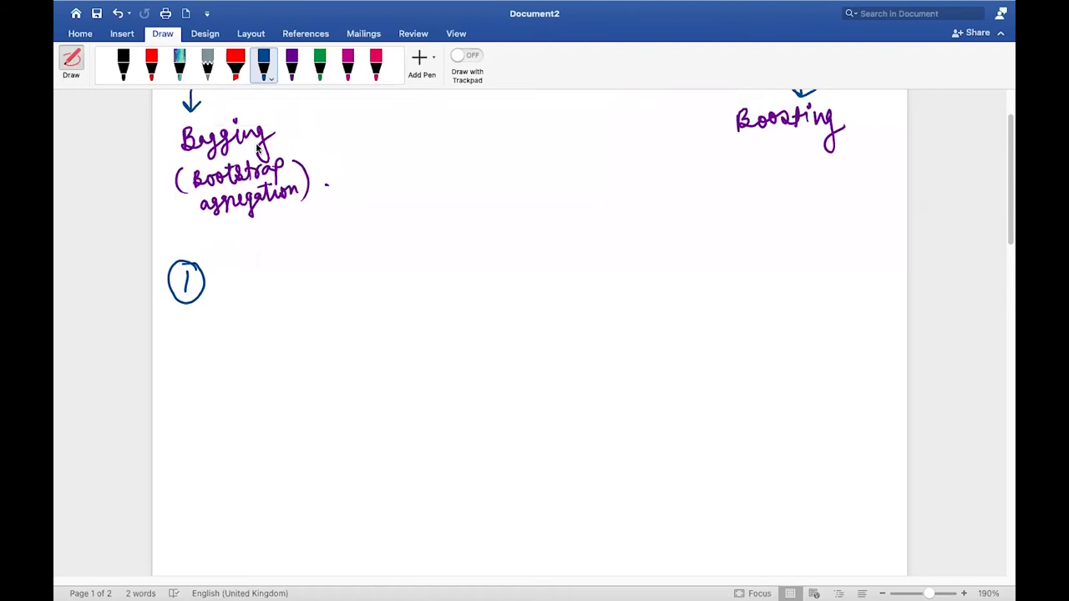
left_click(320, 69)
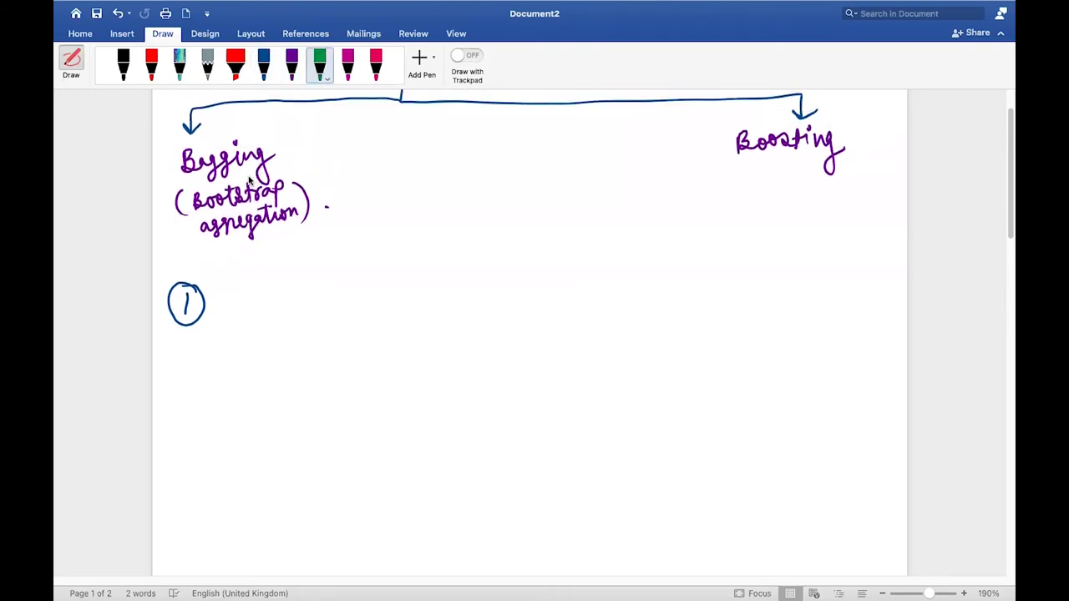
mouse_move(329, 155)
left_mouse_down()
mouse_move(330, 166)
mouse_move(387, 142)
mouse_move(406, 147)
left_mouse_up()
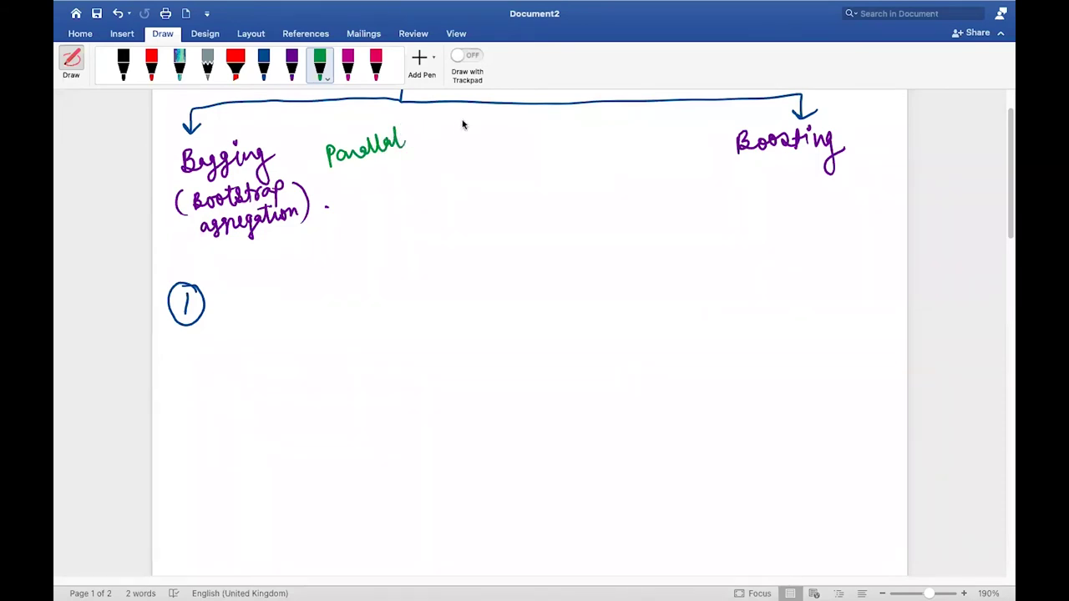
left_click_drag(746, 177, 743, 199)
left_click_drag(326, 146, 339, 175)
left_click_drag(403, 118, 411, 144)
mouse_move(759, 181)
left_mouse_down()
mouse_move(758, 194)
mouse_move(818, 184)
mouse_move(832, 199)
mouse_move(857, 179)
mouse_move(874, 201)
left_mouse_up()
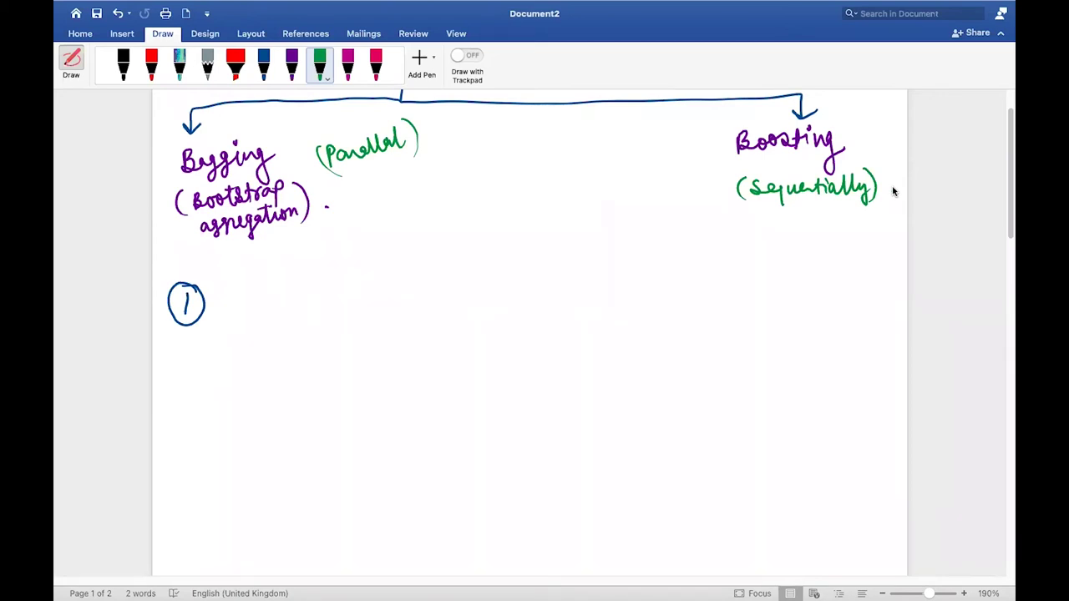
Draw a blue square box under the circled 1 with 'MXN' written inside.
scroll(893, 191, "down", 5)
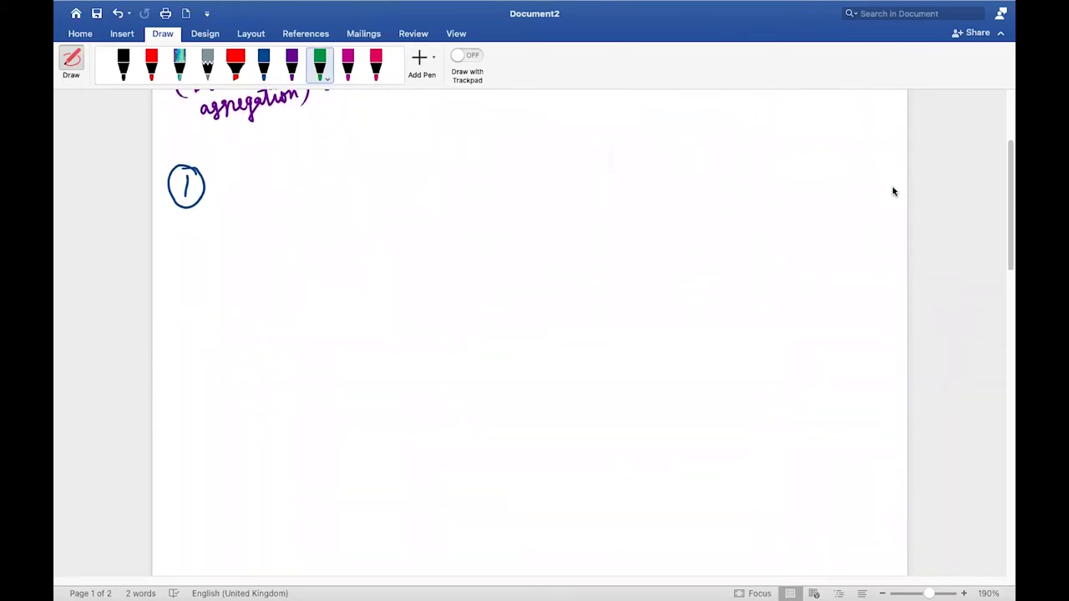
left_click(266, 70)
left_click_drag(261, 202, 256, 301)
mouse_move(261, 201)
left_mouse_down()
mouse_move(363, 197)
mouse_move(356, 296)
mouse_move(254, 308)
left_mouse_up()
mouse_move(277, 234)
left_mouse_down()
mouse_move(276, 249)
mouse_move(316, 248)
left_mouse_up()
mouse_move(327, 248)
left_mouse_down()
mouse_move(329, 231)
mouse_move(341, 247)
mouse_move(343, 223)
left_mouse_up()
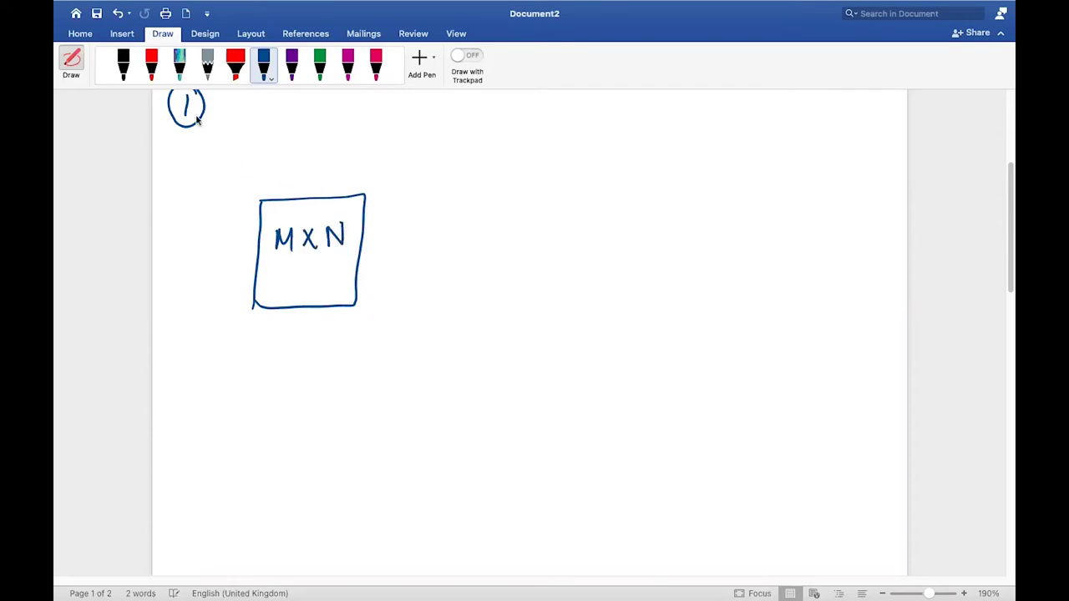
Add red arrows under M and N labelled 'rows' and 'col', then start a blue branch line.
left_click(151, 63)
mouse_move(284, 261)
left_mouse_down()
mouse_move(285, 277)
mouse_move(338, 262)
left_mouse_up()
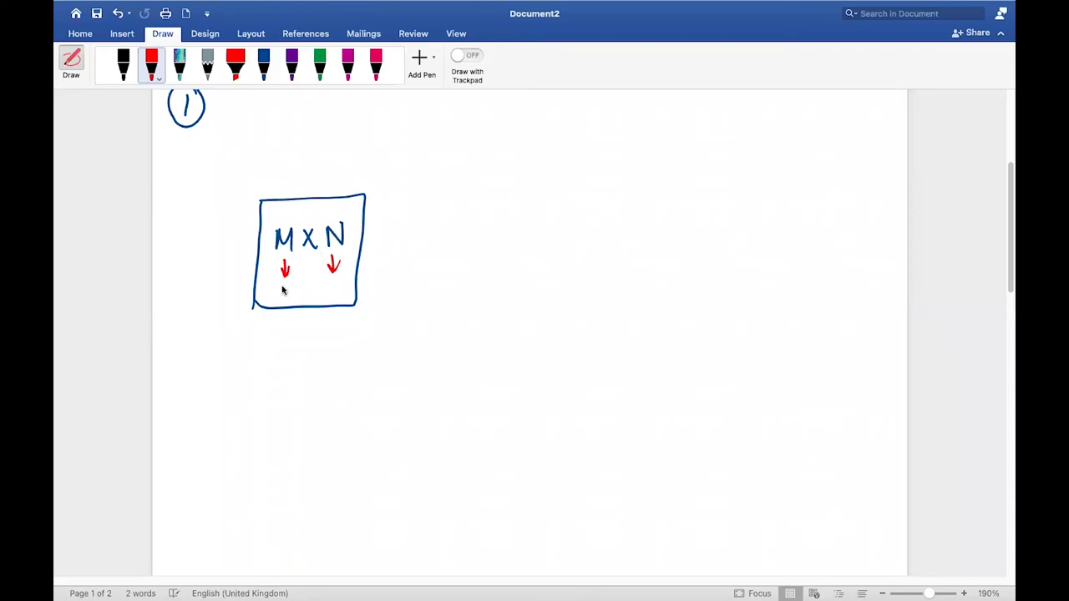
mouse_move(270, 292)
left_mouse_down()
mouse_move(309, 283)
mouse_move(332, 290)
mouse_move(355, 274)
left_mouse_up()
left_click(266, 60)
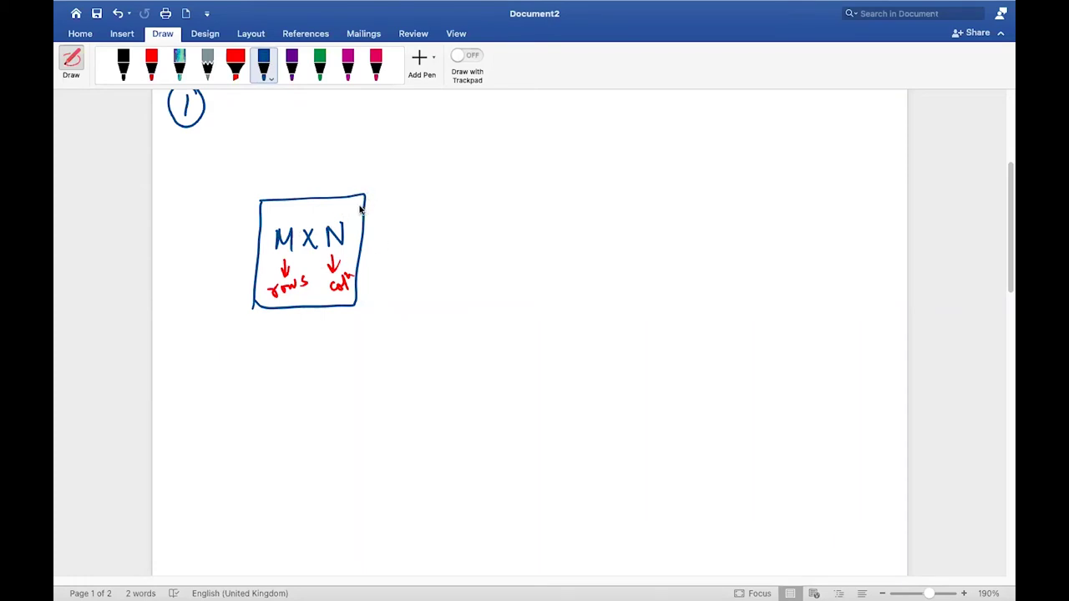
left_click_drag(358, 208, 375, 197)
Draw the remaining blue branch lines fanning out from the MXN box to five ends.
left_click_drag(423, 171, 437, 159)
left_click_drag(357, 234, 430, 208)
left_click_drag(354, 251, 431, 253)
mouse_move(354, 272)
left_mouse_down()
mouse_move(406, 281)
mouse_move(434, 326)
mouse_move(451, 331)
left_mouse_up()
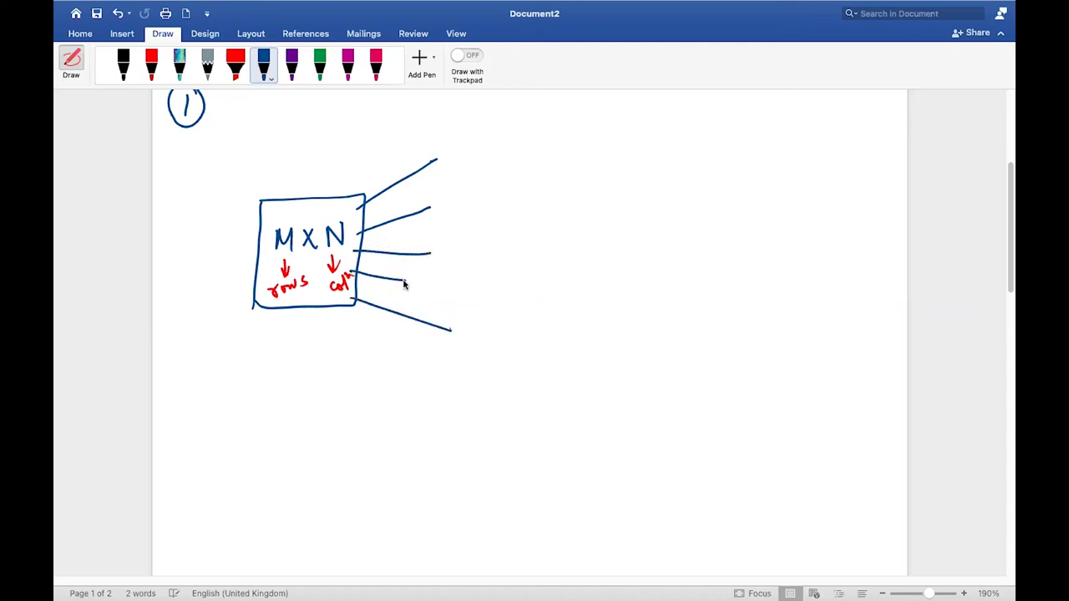
left_click_drag(407, 281, 429, 284)
Circle each branch end with an oval and label them DT1 through DT5.
mouse_move(461, 142)
left_mouse_down()
mouse_move(438, 155)
mouse_move(473, 160)
mouse_move(452, 142)
mouse_move(445, 171)
mouse_move(463, 155)
left_mouse_up()
mouse_move(458, 155)
left_mouse_down()
mouse_move(428, 215)
mouse_move(460, 197)
mouse_move(440, 224)
mouse_move(451, 211)
mouse_move(447, 222)
mouse_move(463, 223)
mouse_move(475, 262)
mouse_move(470, 233)
mouse_move(444, 261)
left_mouse_up()
mouse_move(444, 247)
left_mouse_down()
mouse_move(448, 260)
mouse_move(465, 246)
left_mouse_up()
left_click_drag(457, 248, 459, 261)
left_click_drag(468, 249, 468, 266)
mouse_move(467, 272)
left_mouse_down()
mouse_move(429, 285)
mouse_move(465, 272)
mouse_move(441, 299)
left_mouse_up()
mouse_move(440, 284)
left_mouse_down()
mouse_move(439, 299)
mouse_move(465, 285)
left_mouse_up()
mouse_move(457, 287)
left_mouse_down()
mouse_move(496, 346)
mouse_move(485, 318)
left_mouse_up()
mouse_move(463, 326)
left_mouse_down()
mouse_move(463, 341)
mouse_move(483, 326)
left_mouse_up()
left_click_drag(476, 327, 484, 343)
left_click_drag(486, 332, 491, 331)
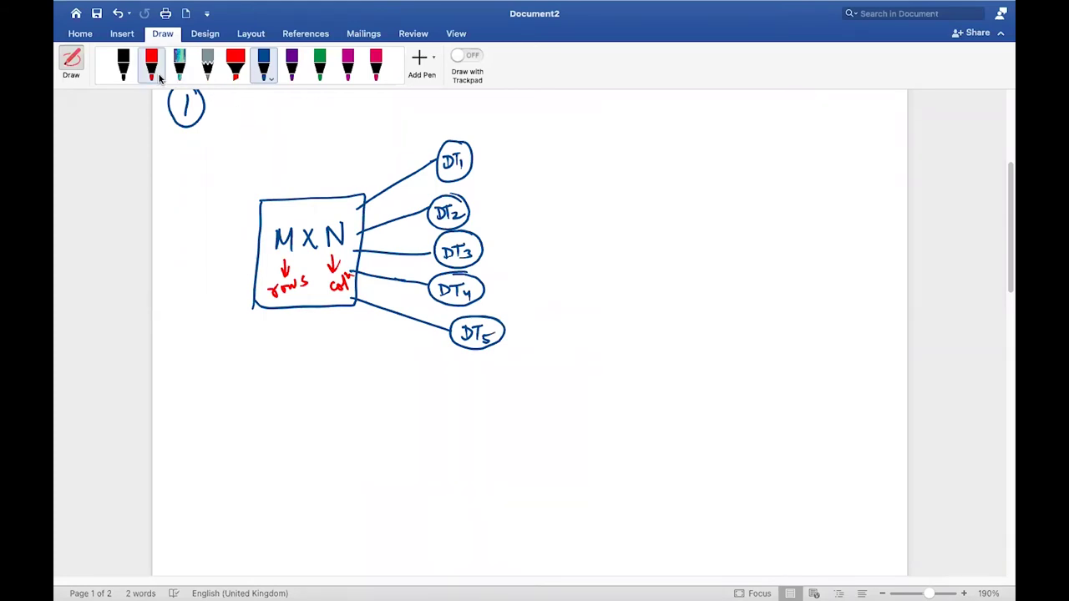
left_click(358, 65)
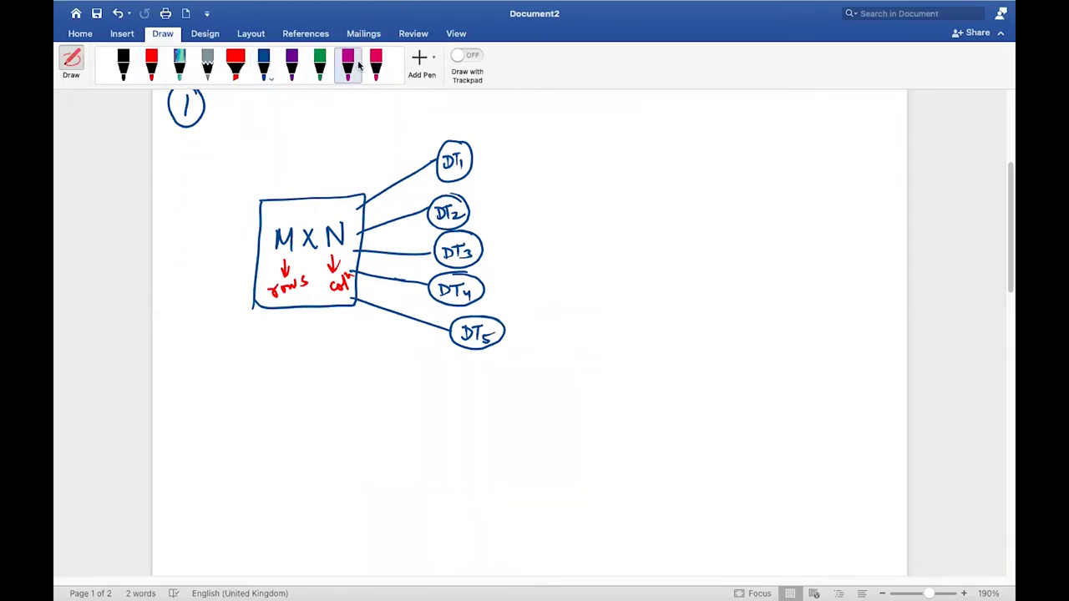
In magenta, write the sample sizes m1xn1 through m5xn5 beside the five DT ovals.
mouse_move(479, 158)
left_mouse_down()
mouse_move(494, 165)
mouse_move(519, 148)
left_mouse_up()
left_click_drag(479, 205, 555, 191)
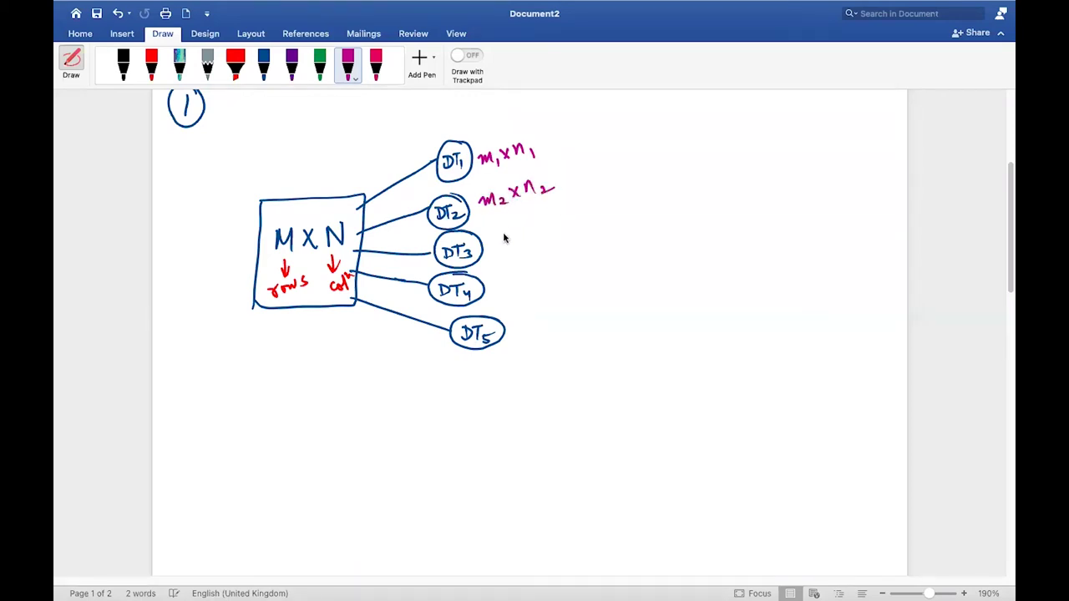
mouse_move(488, 244)
left_mouse_down()
mouse_move(541, 230)
mouse_move(553, 240)
left_mouse_up()
mouse_move(535, 284)
left_mouse_down()
mouse_move(549, 275)
mouse_move(572, 289)
left_mouse_up()
mouse_move(510, 338)
left_mouse_down()
mouse_move(567, 321)
mouse_move(584, 336)
mouse_move(588, 317)
left_mouse_up()
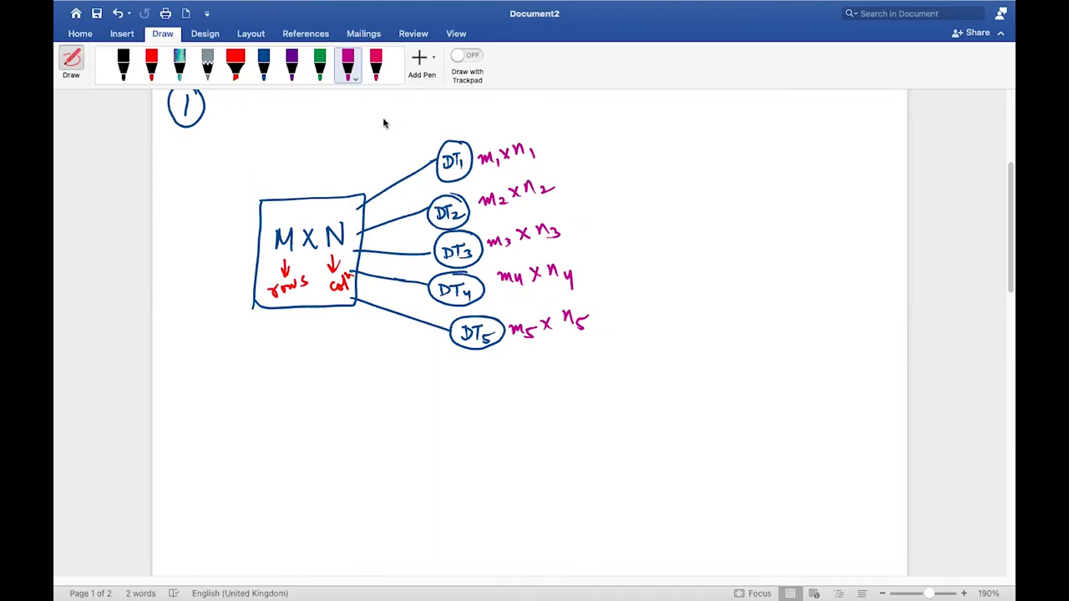
Write 'Sampling with replacement' above the branches and a 5 above the box.
mouse_move(359, 148)
left_mouse_down()
mouse_move(354, 159)
mouse_move(412, 125)
left_mouse_up()
left_click_drag(357, 174, 468, 114)
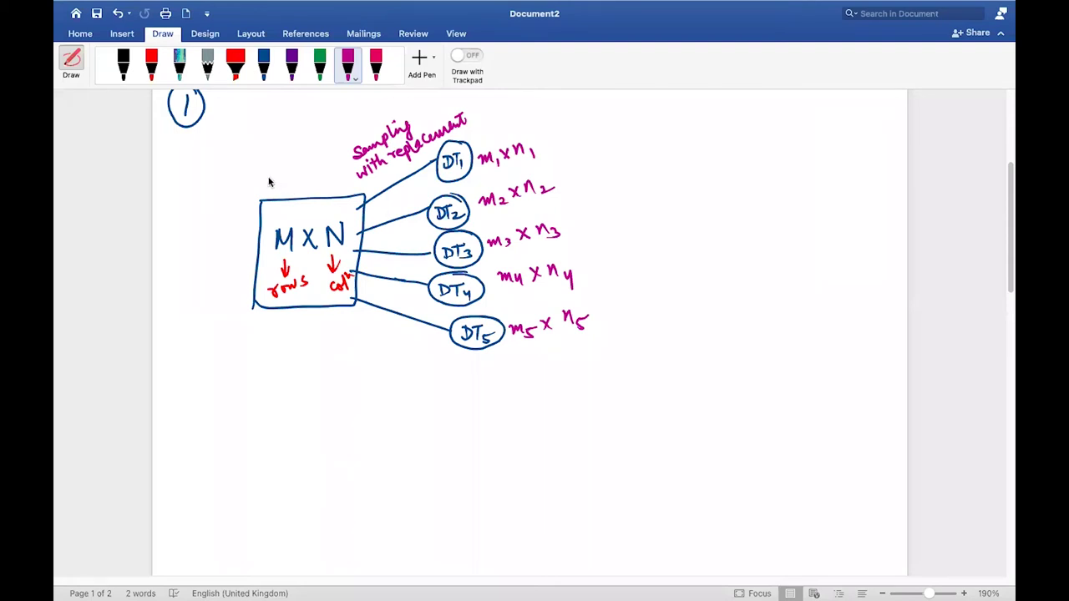
mouse_move(266, 178)
left_mouse_down()
mouse_move(268, 188)
mouse_move(274, 176)
left_mouse_up()
left_click(321, 61)
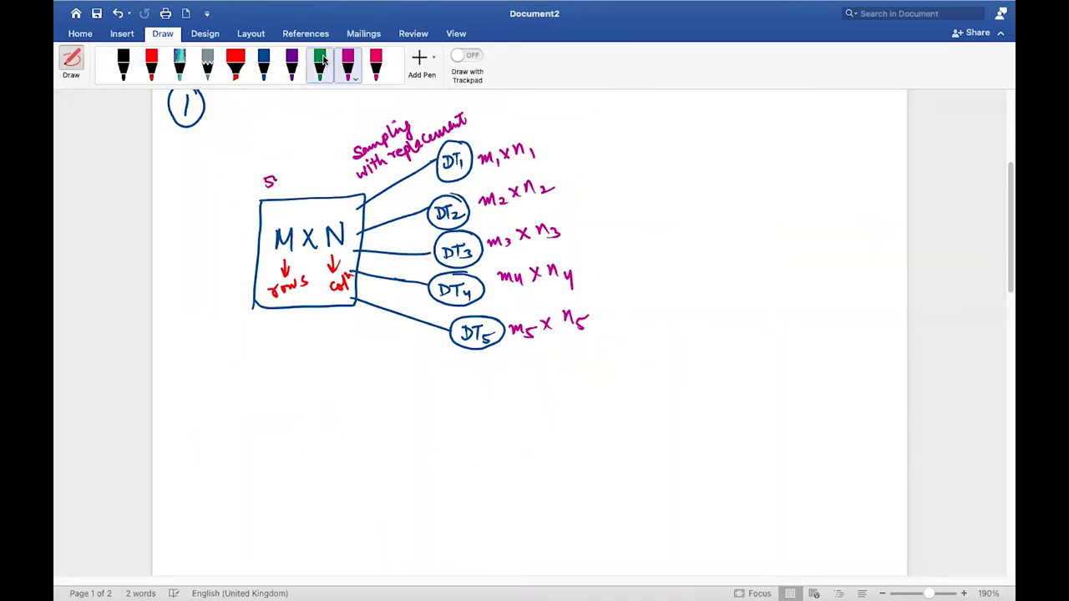
In green, write 500x16 above the box and 200x10, 150x8, 130x12 beside DT1–DT3.
left_click(320, 61)
mouse_move(265, 173)
left_mouse_down()
mouse_move(269, 187)
mouse_move(274, 176)
mouse_move(293, 179)
left_mouse_up()
left_click_drag(305, 168, 313, 173)
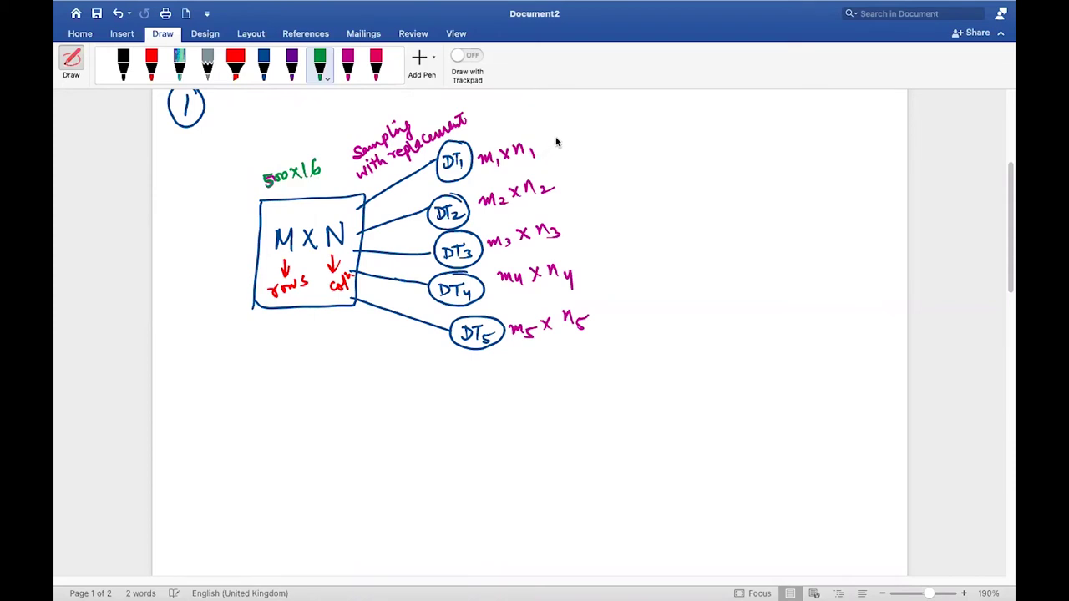
left_click_drag(559, 136, 565, 142)
mouse_move(575, 142)
left_mouse_down()
mouse_move(618, 141)
mouse_move(624, 123)
left_mouse_up()
mouse_move(569, 174)
left_mouse_down()
mouse_move(581, 189)
mouse_move(590, 179)
mouse_move(613, 185)
mouse_move(628, 167)
left_mouse_up()
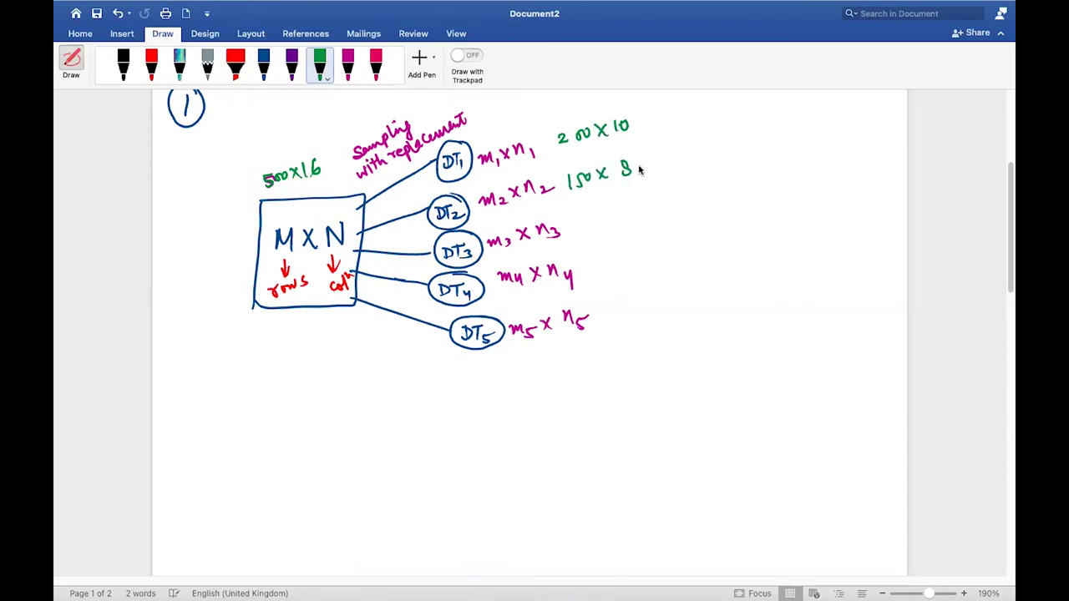
left_click_drag(574, 216, 589, 227)
left_click_drag(600, 215, 620, 222)
mouse_move(619, 212)
left_mouse_down()
mouse_move(610, 222)
mouse_move(659, 205)
left_mouse_up()
Circle the column counts 10, 8 and 12 and bracket 'Sampling with replacement'.
mouse_move(648, 122)
left_mouse_down()
mouse_move(623, 109)
mouse_move(645, 142)
mouse_move(643, 107)
left_mouse_up()
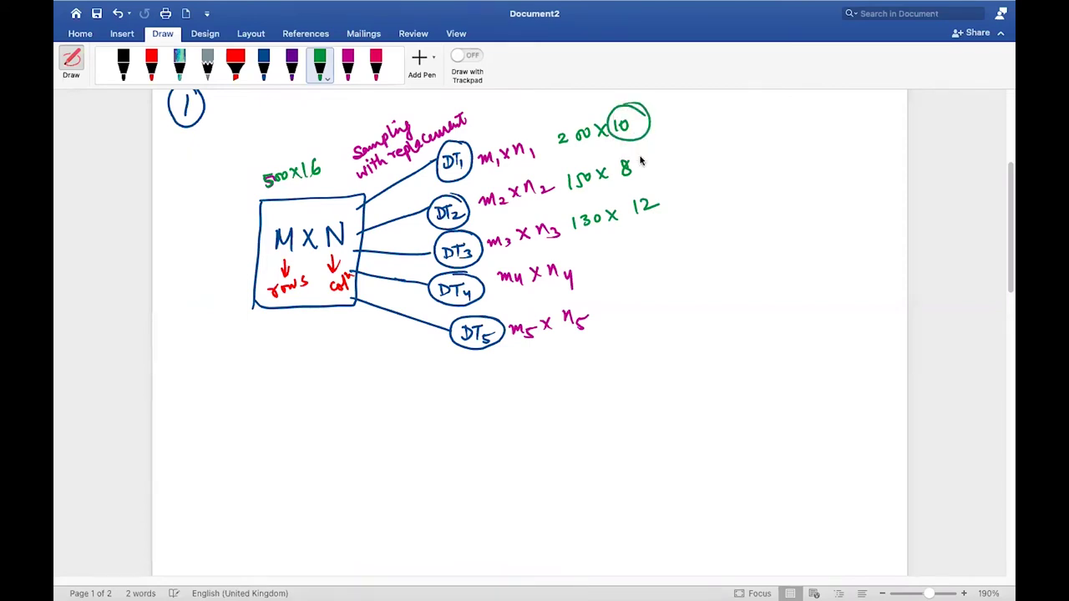
mouse_move(641, 160)
left_mouse_down()
mouse_move(615, 162)
mouse_move(642, 147)
left_mouse_up()
mouse_move(660, 194)
left_mouse_down()
mouse_move(641, 227)
mouse_move(653, 193)
left_mouse_up()
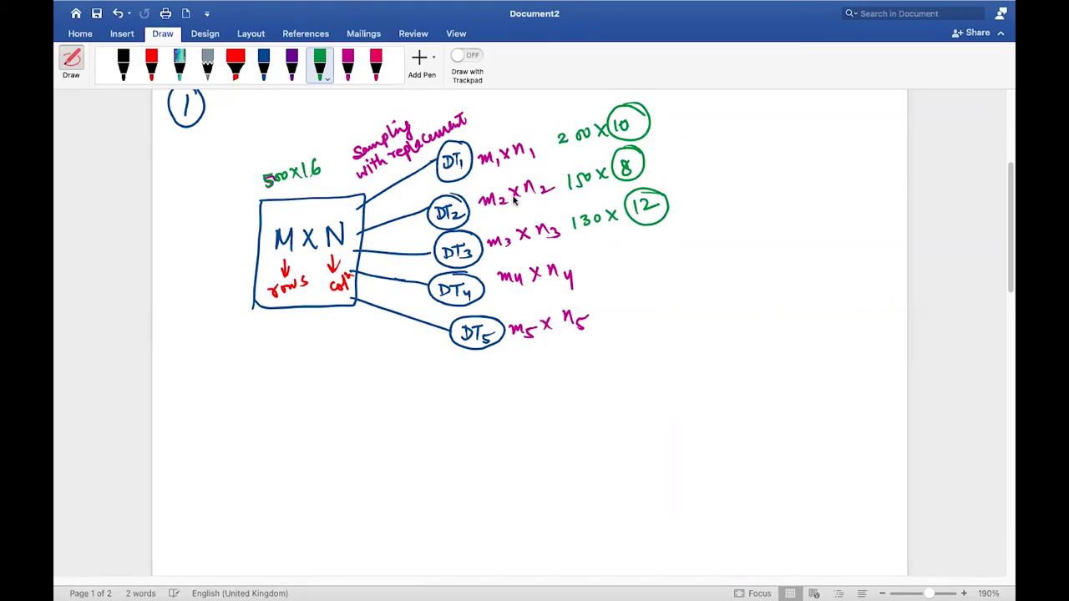
left_click_drag(347, 145, 346, 174)
left_click_drag(468, 103, 473, 127)
Delete the green circles and the 200x10, 150x8 and 130x12 annotations beside the trees.
left_click(71, 63)
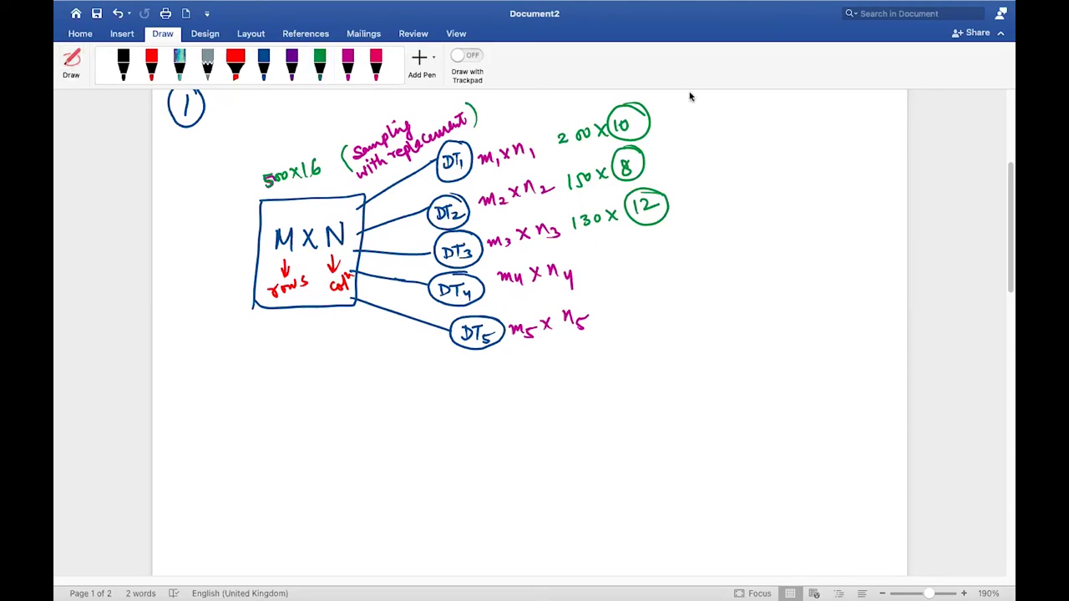
left_click(611, 127)
key("Delete")
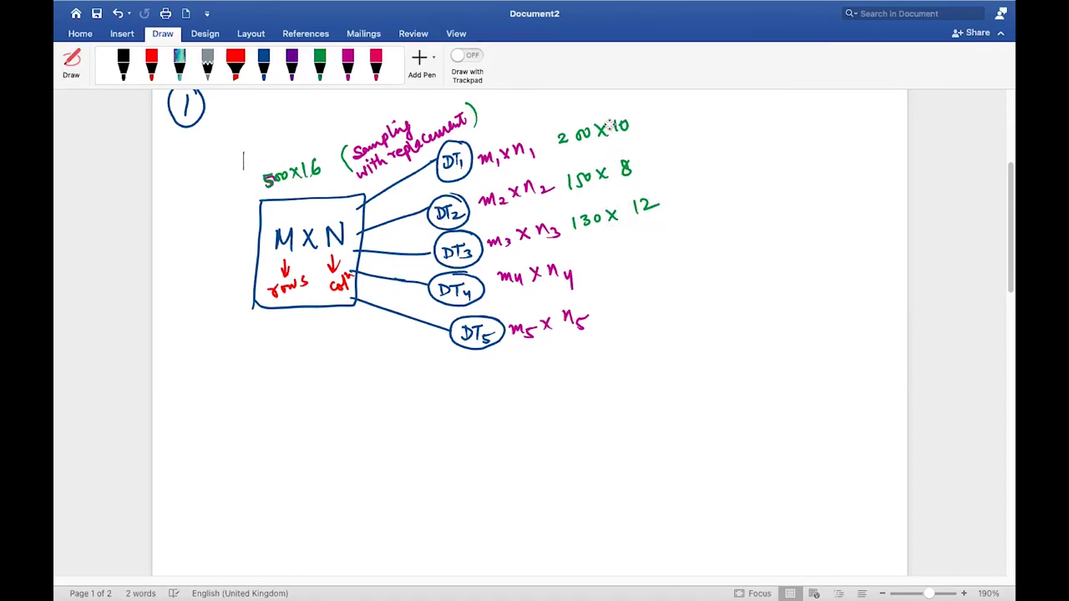
left_click(601, 130)
key("Delete")
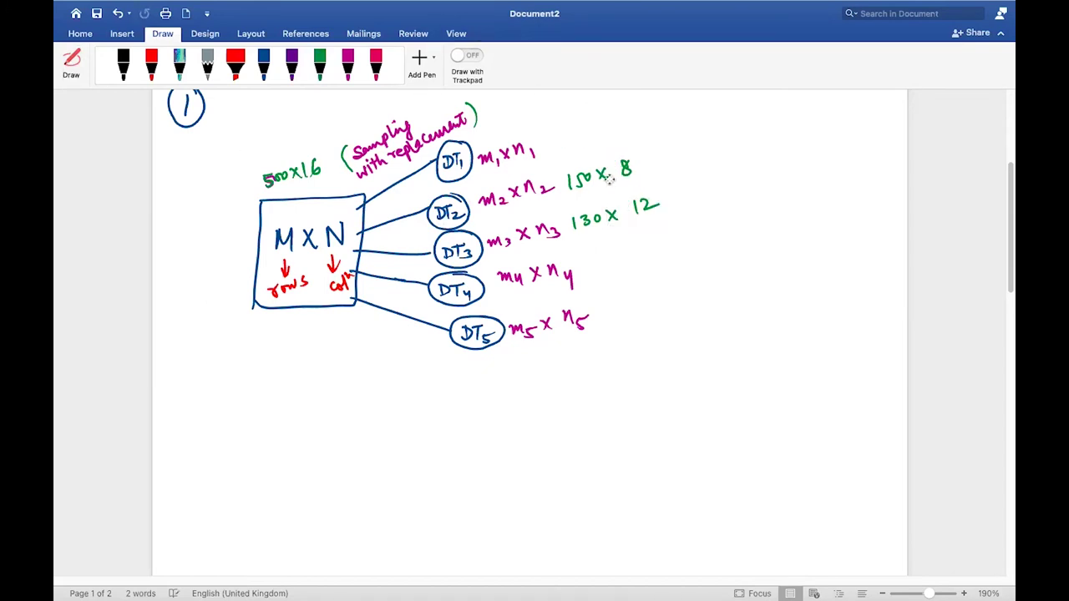
left_click(610, 177)
key("Delete")
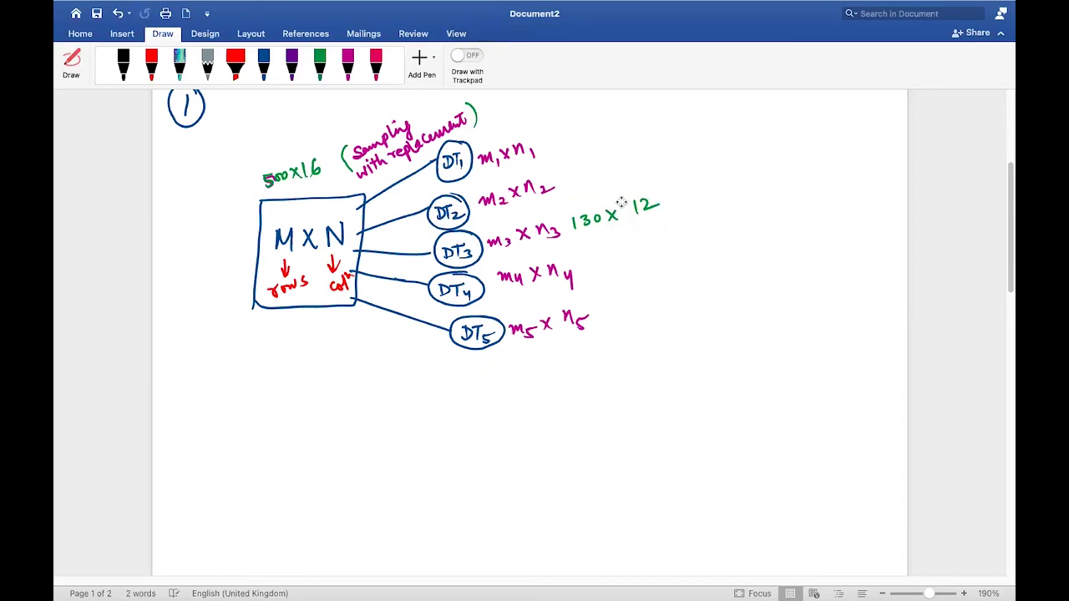
left_click(626, 208)
key("Delete")
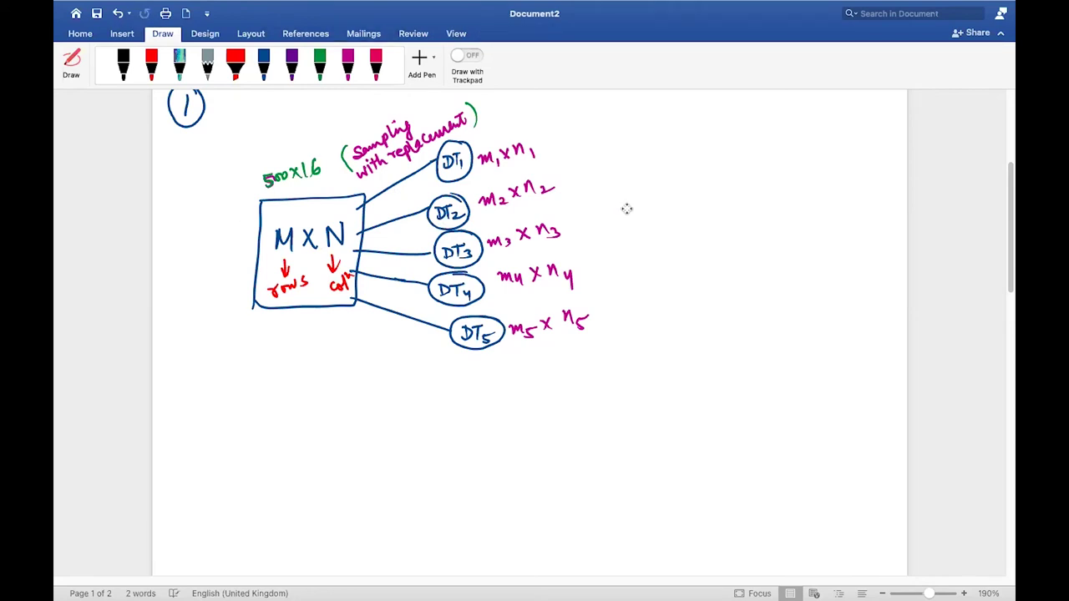
left_click(558, 138)
left_click(347, 68)
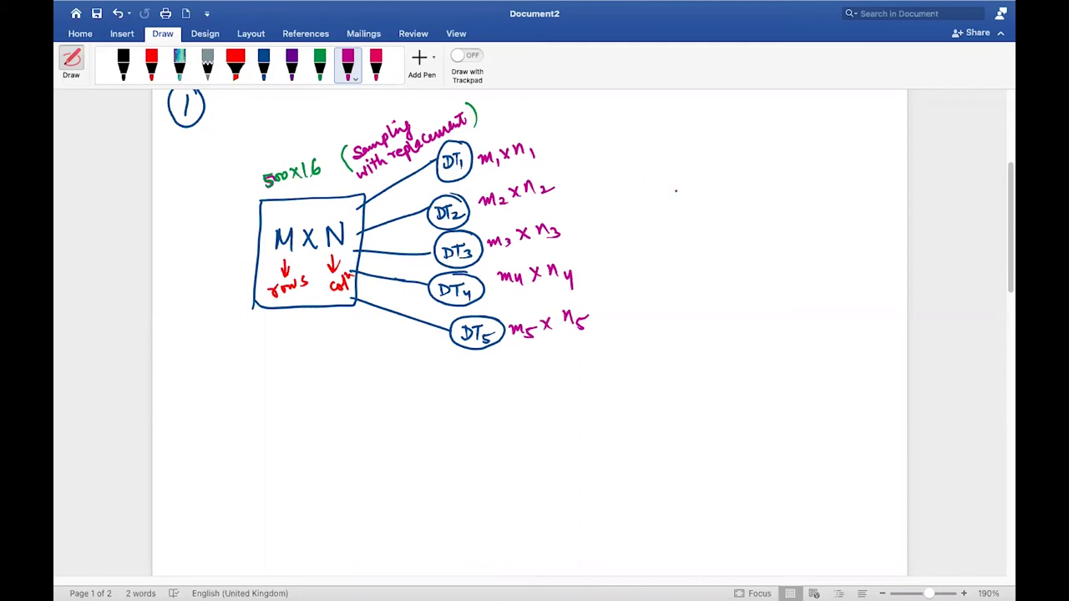
In purple ink, write 'mᵢ < M' with 'nᵢ < N' below it, right of the DT diagram.
left_click(266, 64)
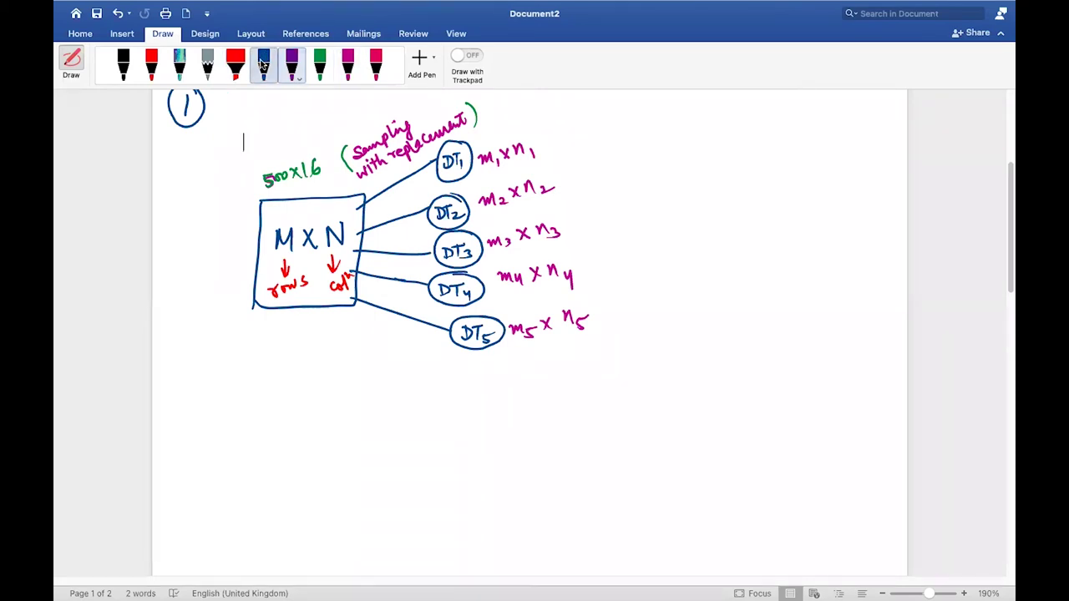
left_click(292, 63)
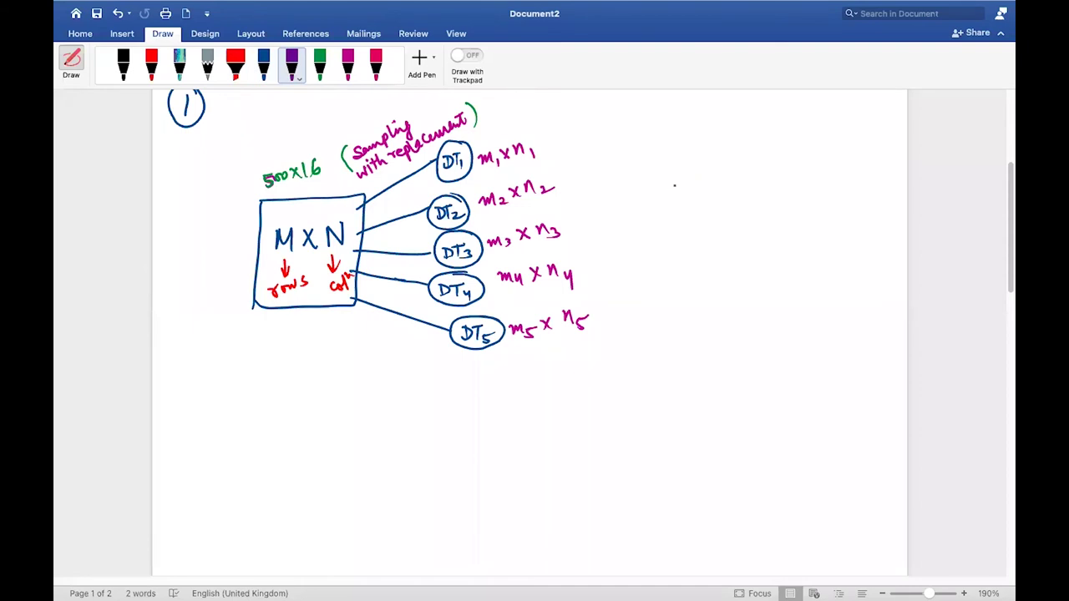
left_click_drag(672, 188, 698, 195)
mouse_move(741, 178)
left_mouse_down()
mouse_move(762, 190)
mouse_move(798, 161)
mouse_move(803, 189)
left_mouse_up()
left_click(716, 241)
left_click_drag(687, 235, 724, 255)
mouse_move(768, 224)
left_mouse_down()
mouse_move(748, 236)
mouse_move(815, 242)
mouse_move(818, 214)
left_mouse_up()
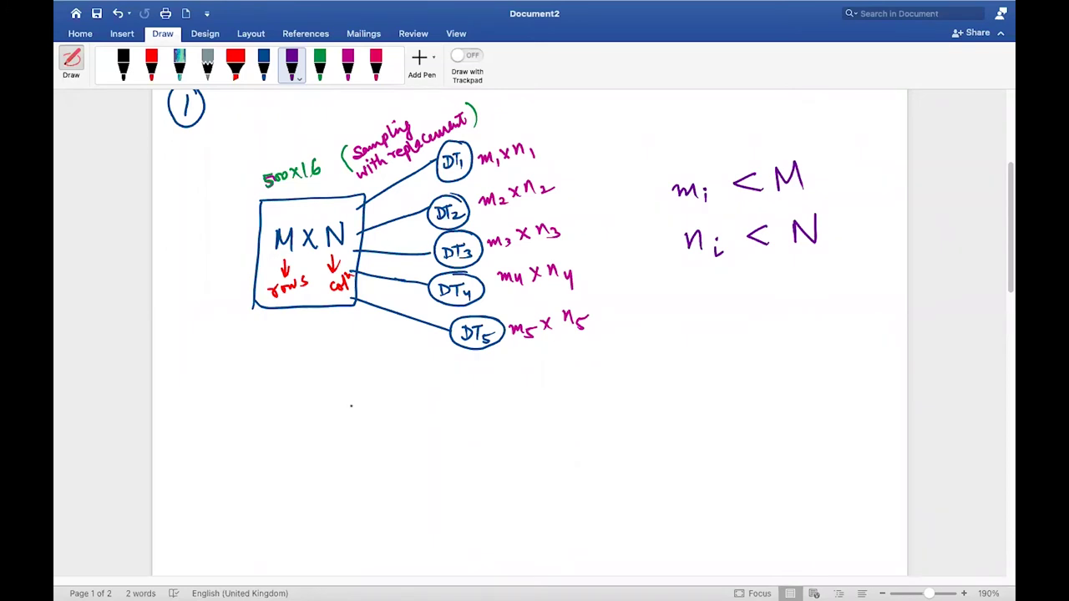
Below the diagram, write the purple rule mᵢ ⇒ (2/3) M.
mouse_move(347, 408)
left_mouse_down()
mouse_move(380, 409)
mouse_move(390, 426)
left_mouse_up()
left_click_drag(428, 406, 444, 407)
left_click_drag(428, 413, 491, 404)
left_click_drag(468, 410, 505, 408)
mouse_move(474, 417)
left_mouse_down()
mouse_move(484, 422)
mouse_move(472, 433)
left_mouse_up()
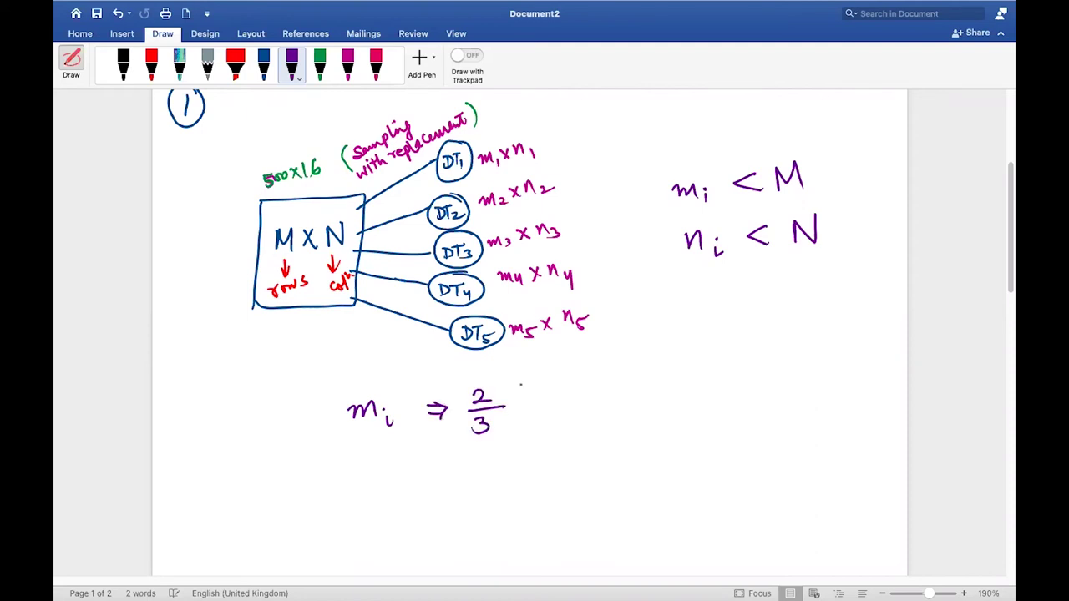
left_click_drag(464, 388, 465, 432)
left_click(525, 410)
mouse_move(504, 381)
left_mouse_down()
mouse_move(512, 438)
mouse_move(538, 391)
mouse_move(557, 411)
left_mouse_up()
Write nᵢ ⇒ √N beneath it and add tick marks before both rules.
mouse_move(358, 466)
left_mouse_down()
mouse_move(357, 483)
mouse_move(385, 492)
mouse_move(435, 480)
left_mouse_up()
mouse_move(429, 460)
left_mouse_down()
mouse_move(440, 467)
mouse_move(433, 492)
mouse_move(483, 496)
mouse_move(528, 456)
left_mouse_up()
left_click(470, 462)
mouse_move(500, 493)
left_mouse_down()
mouse_move(501, 472)
mouse_move(523, 466)
left_mouse_up()
left_click(560, 445)
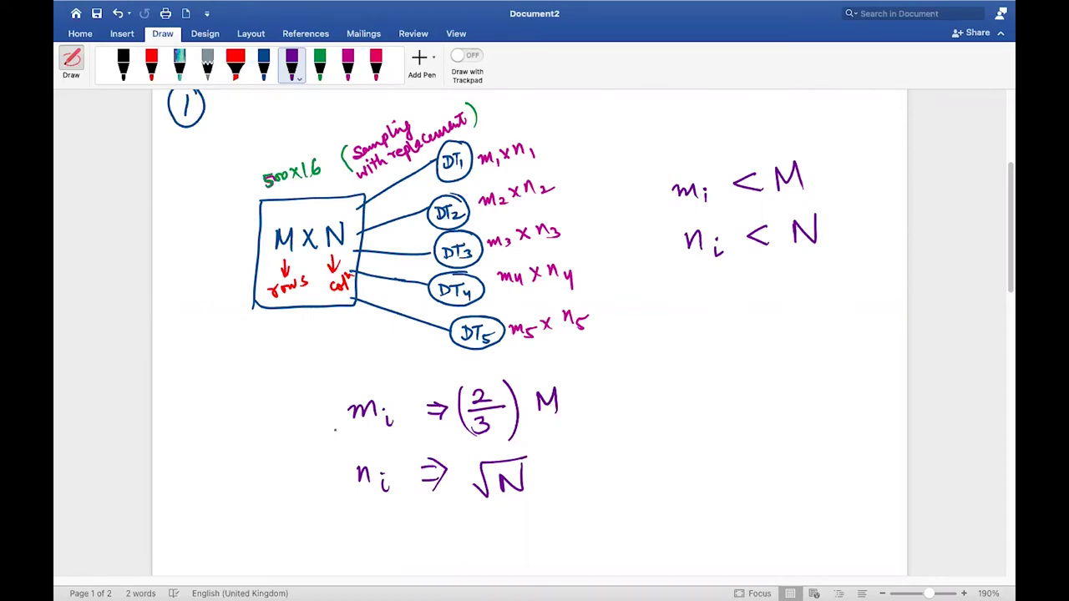
left_click_drag(271, 418, 316, 403)
left_click_drag(267, 480, 324, 458)
left_click_drag(282, 417, 329, 403)
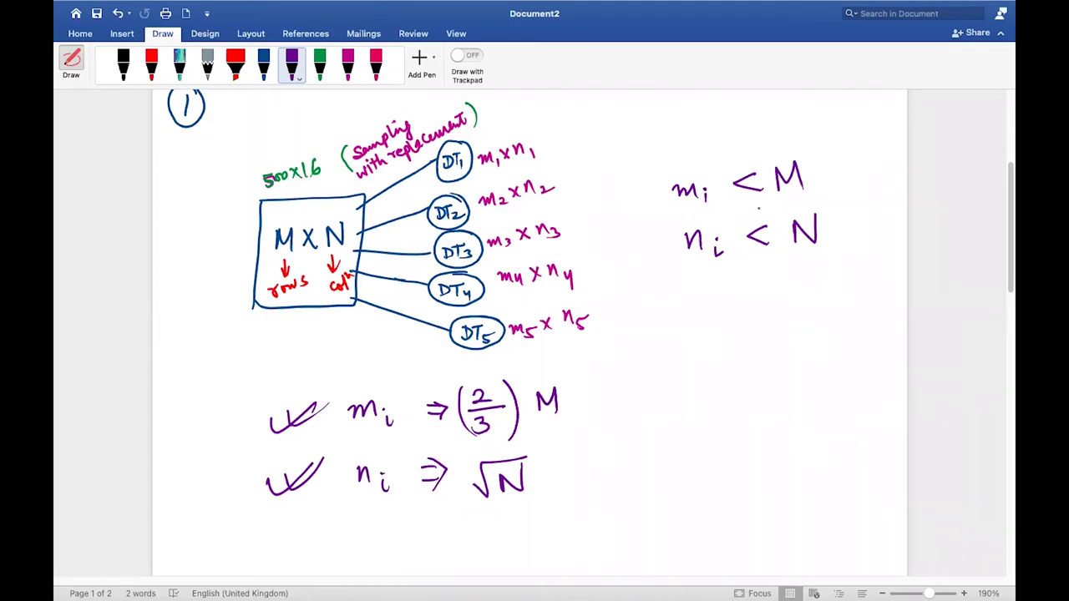
Underline both < signs so the rules read mᵢ ≤ M and nᵢ ≤ N.
left_click_drag(735, 195, 763, 200)
left_click_drag(748, 248, 771, 256)
left_click_drag(659, 323, 658, 337)
Tick the (2/3) M rule and write (A) beside the DT1 sample.
left_click_drag(590, 405, 628, 391)
left_click_drag(710, 222, 728, 220)
left_click(542, 145)
mouse_move(586, 123)
left_mouse_down()
mouse_move(586, 154)
mouse_move(613, 139)
left_mouse_up()
left_click_drag(617, 122, 599, 192)
mouse_move(607, 190)
left_mouse_down()
mouse_move(620, 167)
mouse_move(628, 189)
left_mouse_up()
left_click_drag(612, 179, 629, 177)
mouse_move(632, 162)
left_mouse_down()
mouse_move(640, 177)
mouse_move(610, 231)
left_mouse_up()
left_click_drag(630, 207, 616, 272)
mouse_move(645, 249)
left_mouse_down()
mouse_move(639, 269)
mouse_move(657, 258)
left_mouse_up()
mouse_move(636, 294)
left_mouse_down()
mouse_move(631, 319)
mouse_move(657, 305)
left_mouse_up()
mouse_move(661, 292)
left_mouse_down()
mouse_move(672, 285)
mouse_move(662, 313)
left_mouse_up()
left_click_drag(646, 125, 678, 113)
left_click_drag(658, 169, 687, 155)
left_click_drag(667, 249, 692, 235)
left_click_drag(655, 199, 649, 244)
left_click_drag(690, 294, 712, 285)
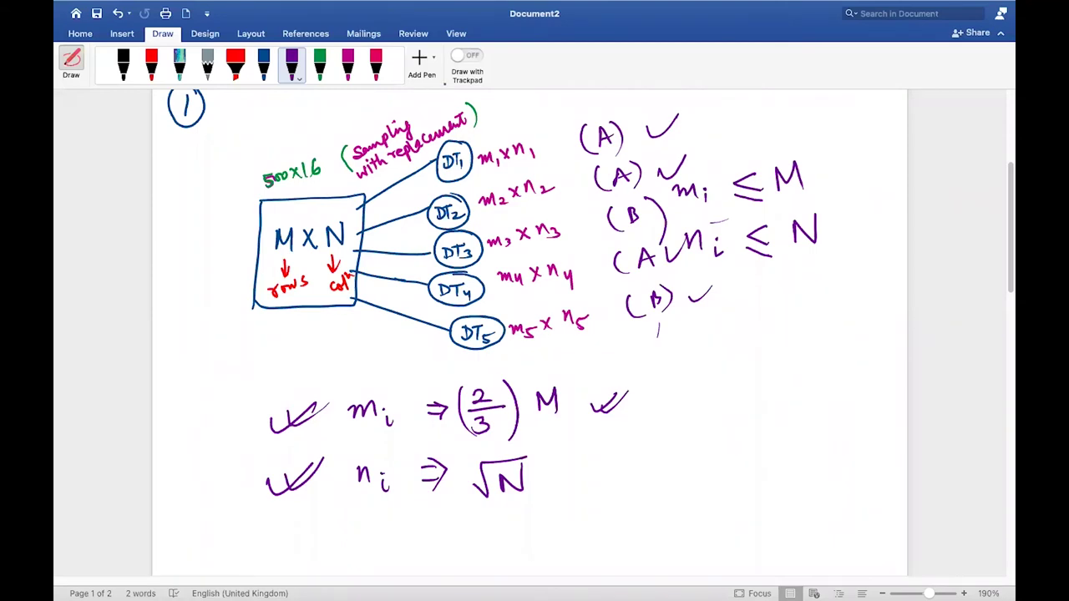
key("super+z")
key("super+z")
key("super+z")
key("super+z")
key("super+z")
key("super+z")
key("super+z")
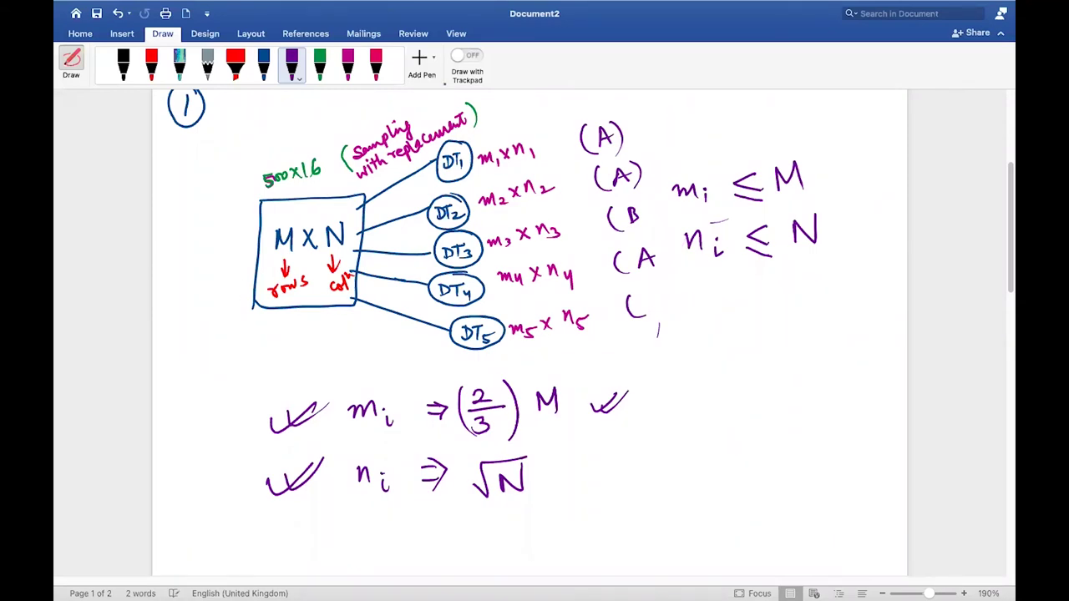
key("super+z")
key("super+z")
key("super+z")
key("super+z")
key("super+z")
key("super+z")
key("super+z")
key("super+z")
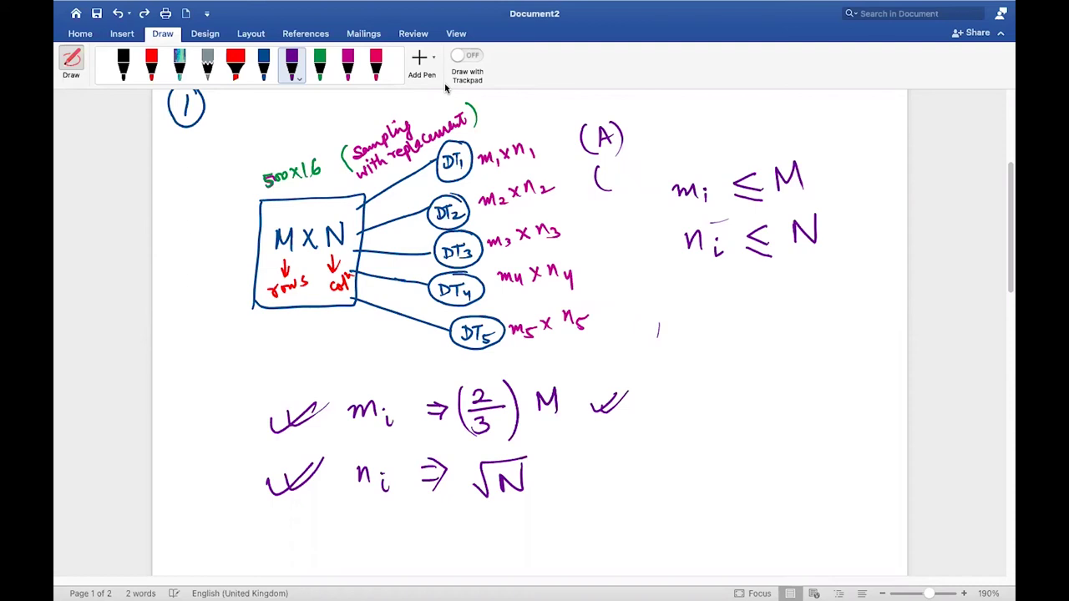
key("super+z")
key("super+z")
key("super+z")
key("super+z")
key("super+z")
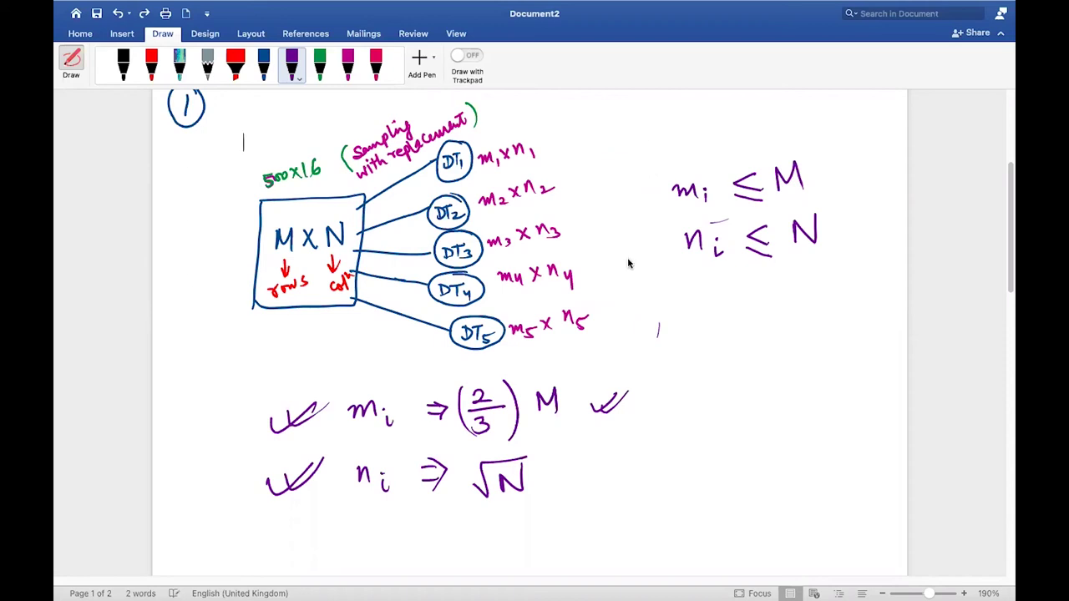
left_click(540, 143)
Write an underlined red 'Bagging (Random Forest)' heading beside the circled 1.
scroll(436, 141, "up", 2)
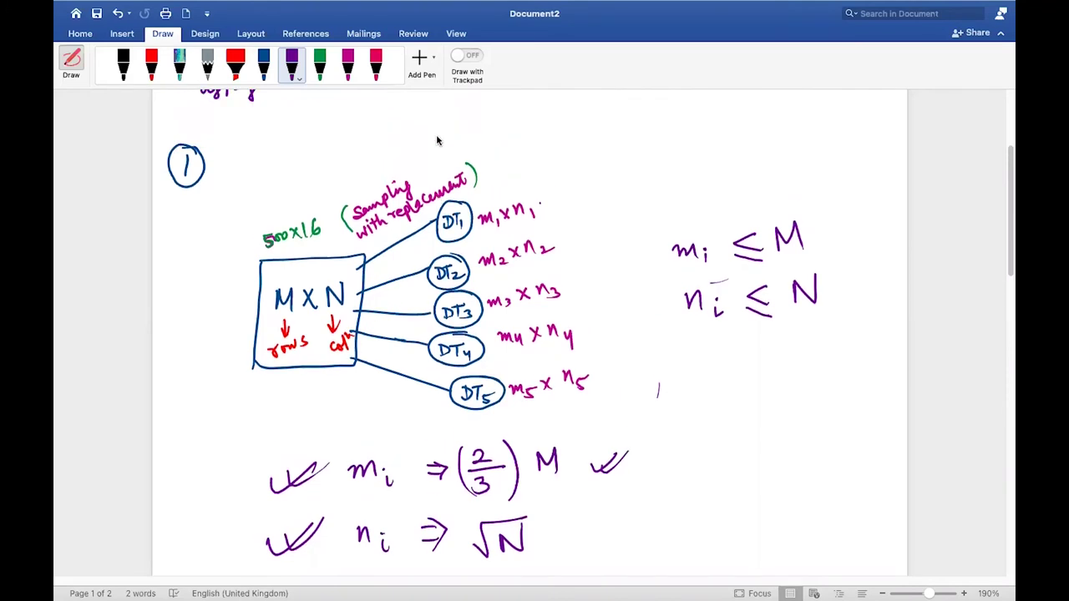
scroll(436, 140, "up", 1)
left_click(151, 65)
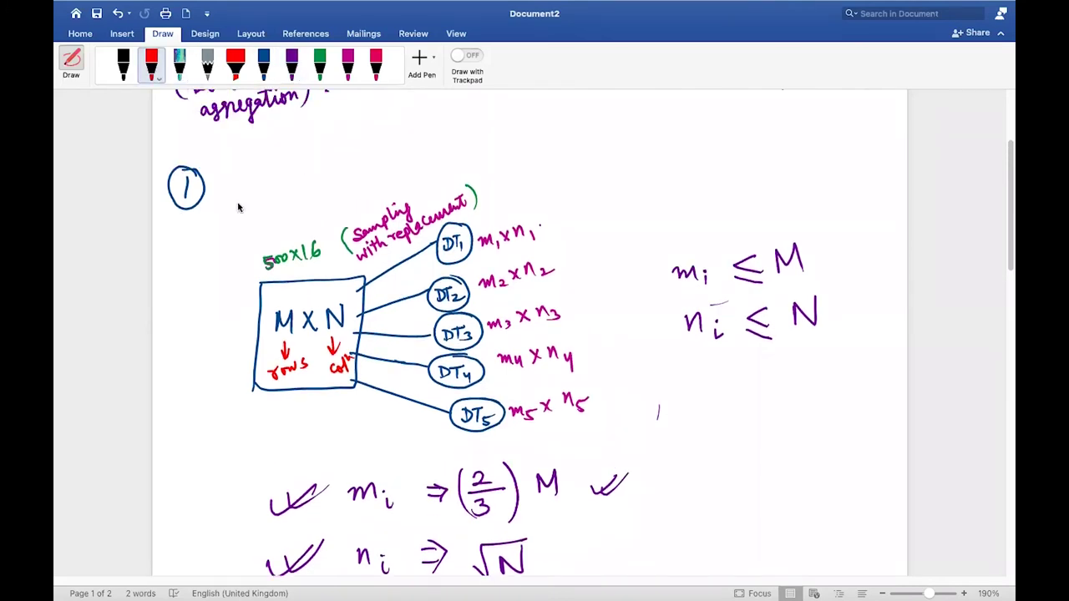
mouse_move(231, 171)
left_mouse_down()
mouse_move(244, 185)
mouse_move(293, 175)
mouse_move(291, 159)
mouse_move(319, 192)
mouse_move(331, 171)
left_mouse_up()
left_click_drag(207, 199, 347, 187)
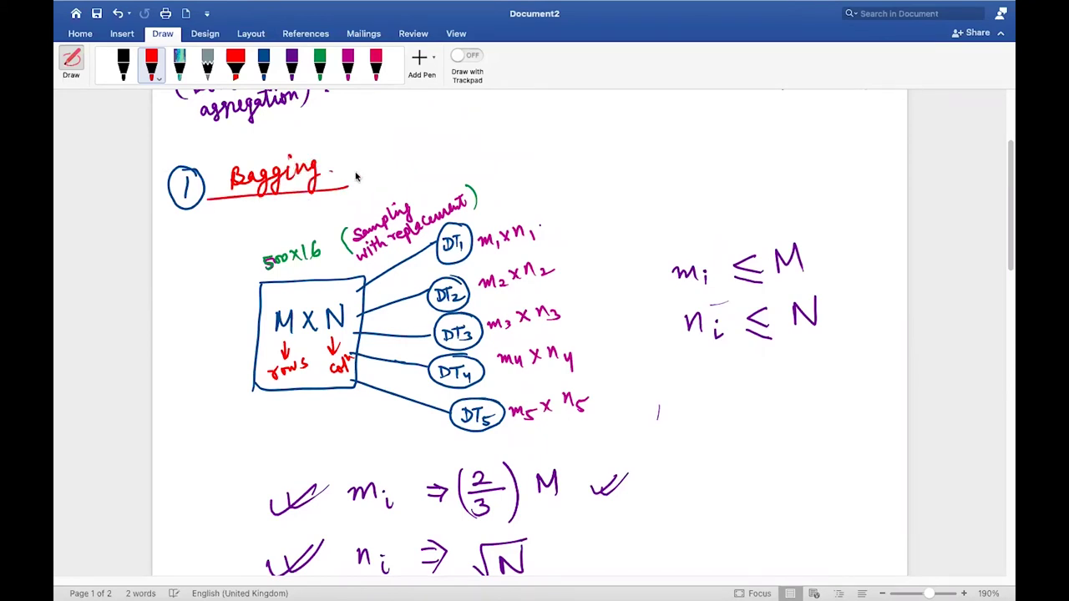
mouse_move(377, 140)
left_mouse_down()
mouse_move(382, 178)
mouse_move(451, 164)
mouse_move(458, 151)
mouse_move(509, 164)
mouse_move(561, 152)
mouse_move(573, 167)
mouse_move(575, 137)
mouse_move(568, 177)
left_mouse_up()
left_click(604, 156)
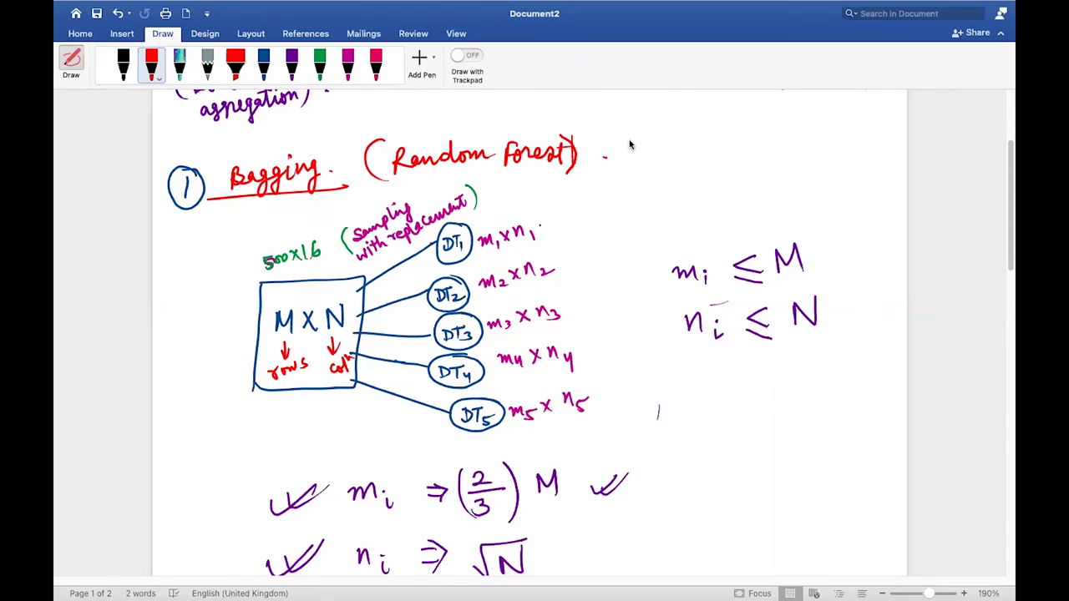
Mark the red tree votes 1, 0, 1, 1, 0 beside DT1–DT5 and cross out DT2's 0.
scroll(630, 145, "down", 10)
scroll(630, 145, "up", 10)
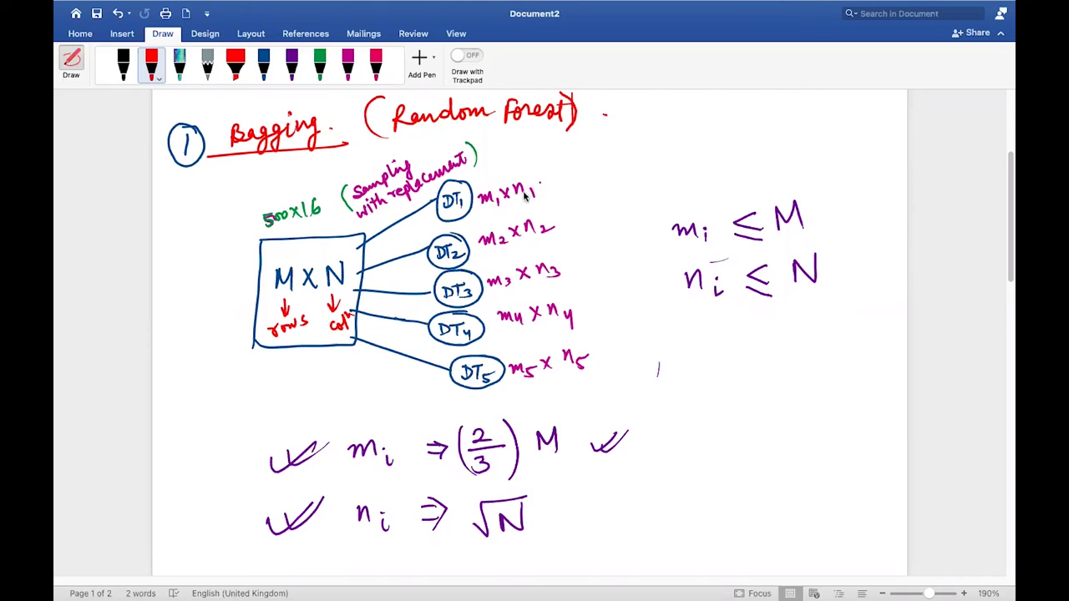
left_click_drag(585, 167, 587, 180)
left_click_drag(597, 256, 597, 273)
mouse_move(589, 208)
left_mouse_down()
mouse_move(582, 222)
mouse_move(588, 207)
left_mouse_up()
mouse_move(606, 301)
left_mouse_down()
mouse_move(610, 355)
mouse_move(620, 342)
left_mouse_up()
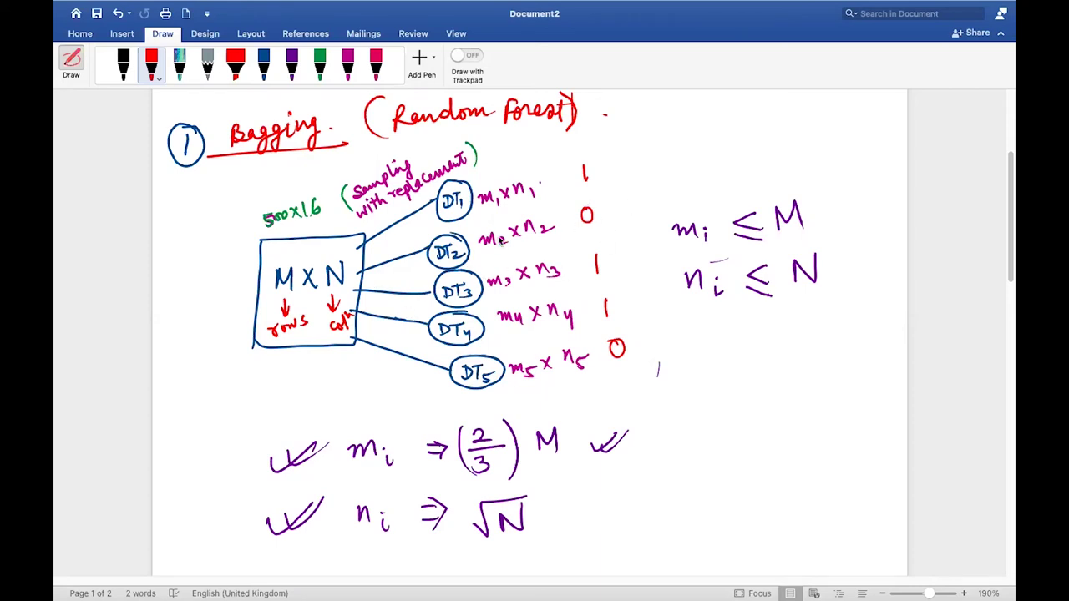
left_click_drag(470, 260, 483, 257)
mouse_move(604, 208)
left_mouse_down()
mouse_move(622, 215)
mouse_move(609, 223)
left_mouse_up()
scroll(616, 257, "down", 10)
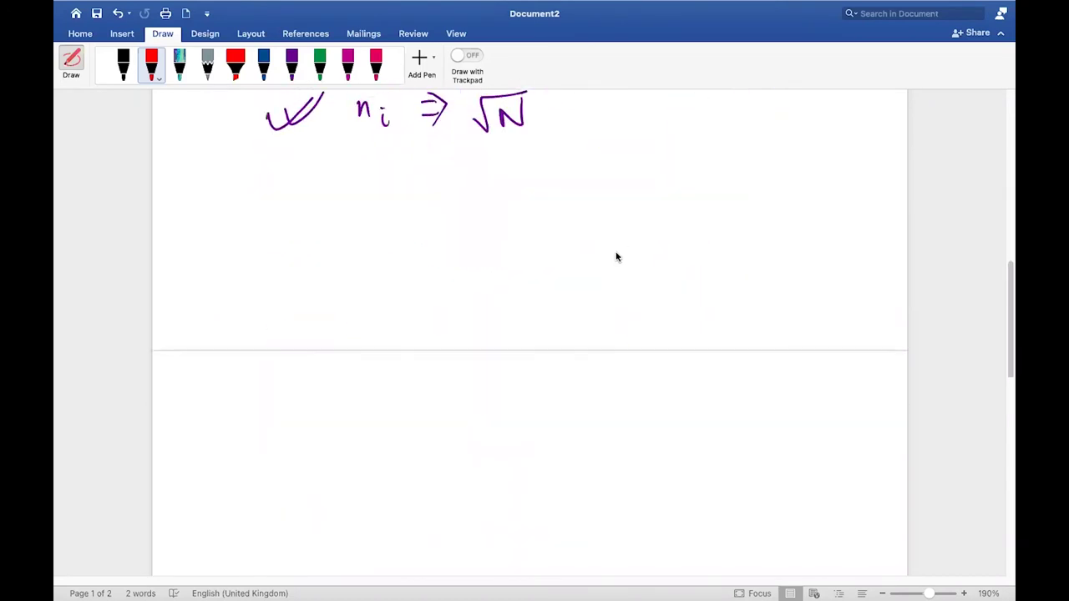
Write a double-underlined purple 'Random forest' heading followed by a bullet arrow.
scroll(617, 258, "down", 1)
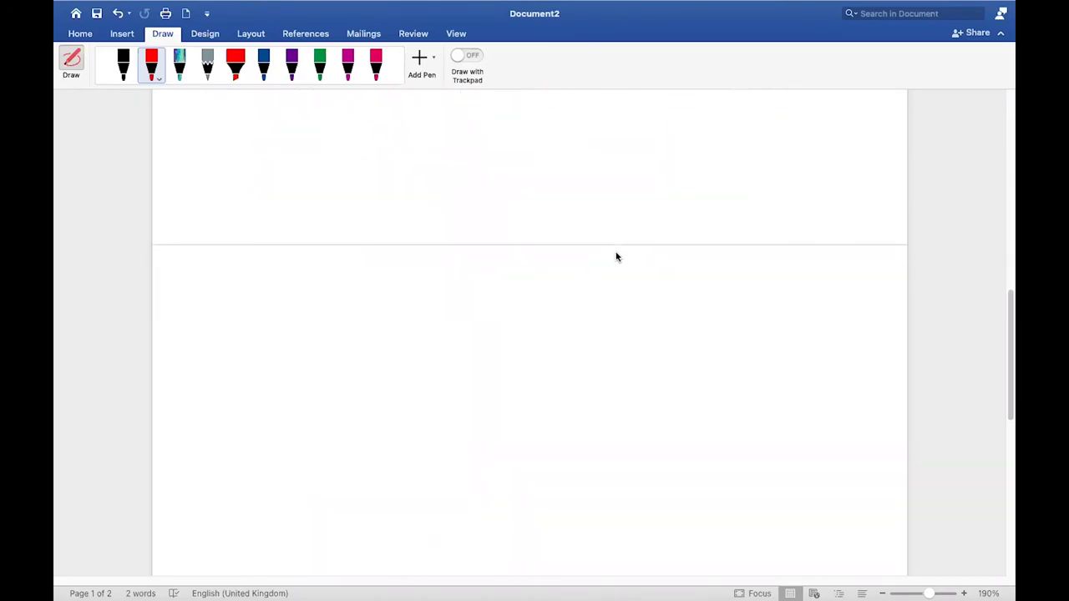
scroll(616, 257, "up", 4)
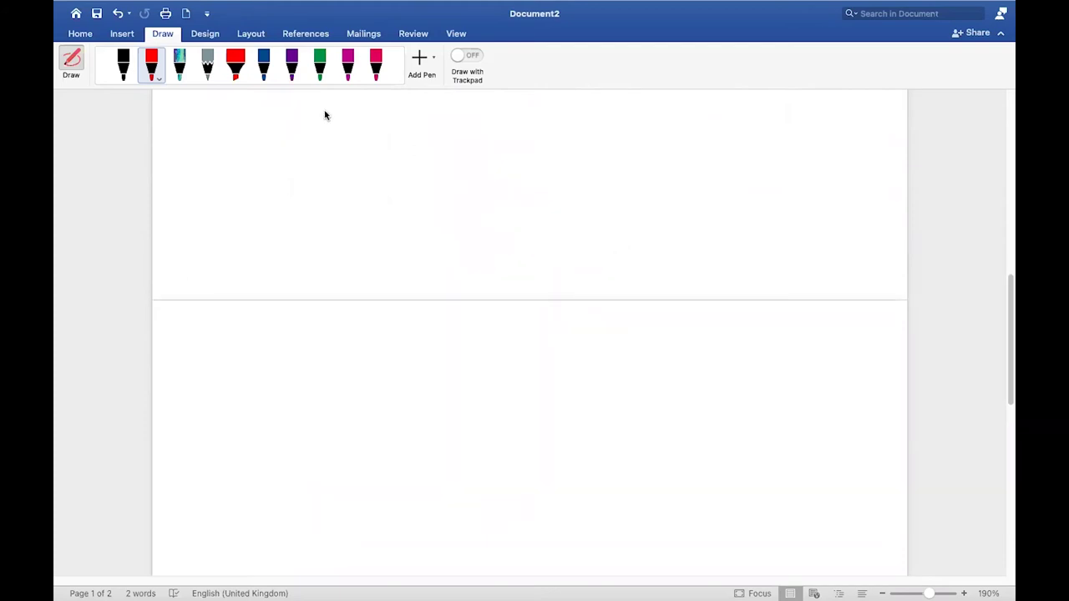
mouse_move(208, 117)
left_mouse_down()
mouse_move(208, 140)
mouse_move(238, 134)
mouse_move(256, 112)
mouse_move(331, 125)
mouse_move(325, 137)
mouse_move(341, 123)
mouse_move(392, 134)
left_mouse_up()
left_click_drag(182, 148, 425, 132)
left_click_drag(203, 186, 223, 189)
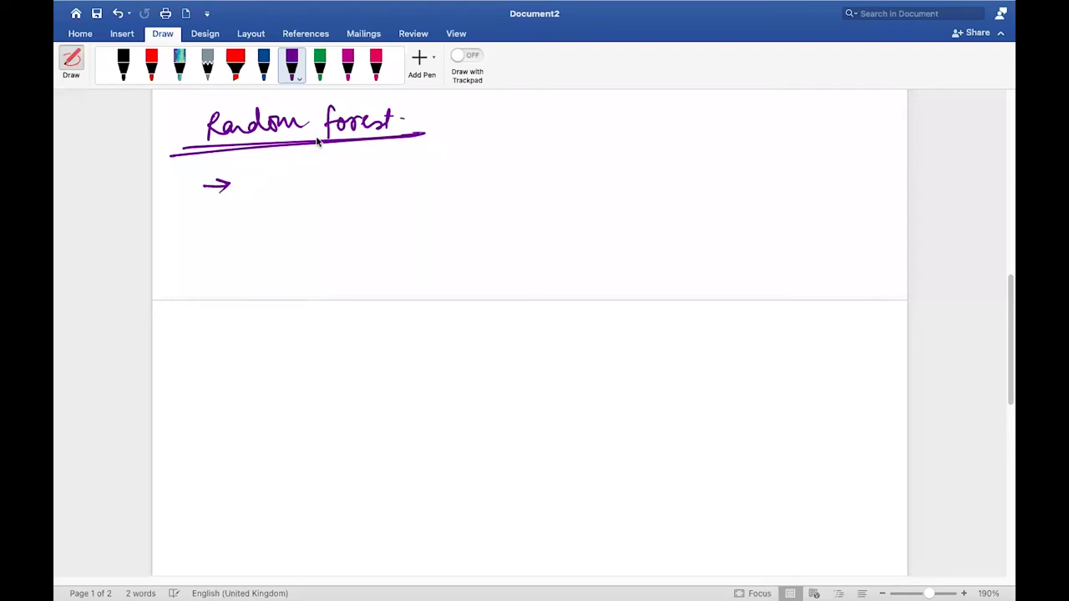
In dark blue, note 'forest is made of Trees & R.F. is made of D.T.'.
left_click(263, 65)
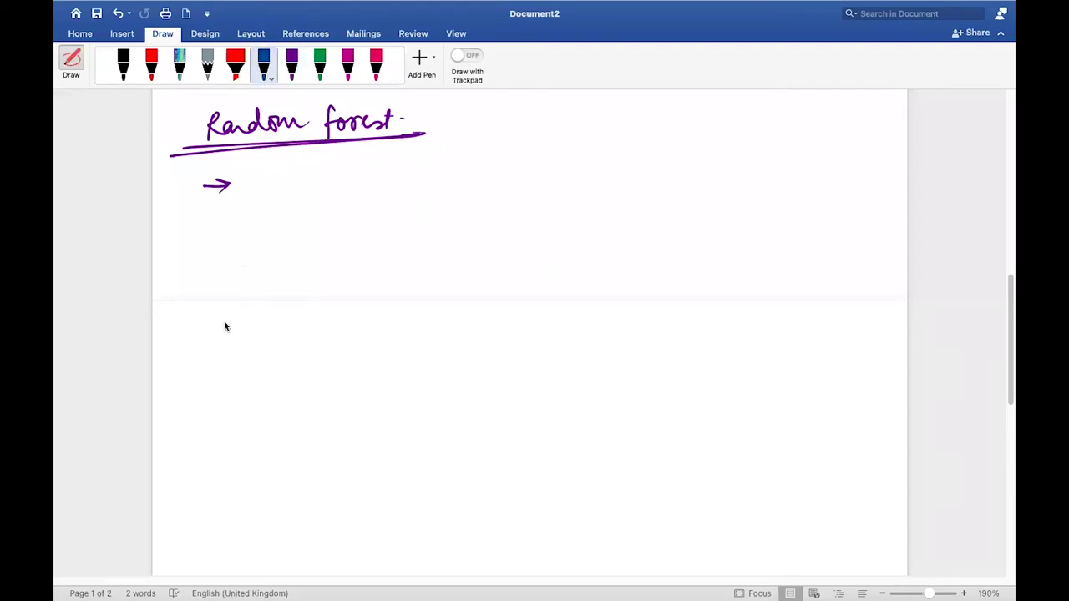
mouse_move(255, 189)
left_mouse_down()
mouse_move(312, 174)
mouse_move(468, 165)
mouse_move(550, 178)
mouse_move(598, 150)
mouse_move(647, 170)
mouse_move(668, 159)
mouse_move(677, 171)
left_mouse_up()
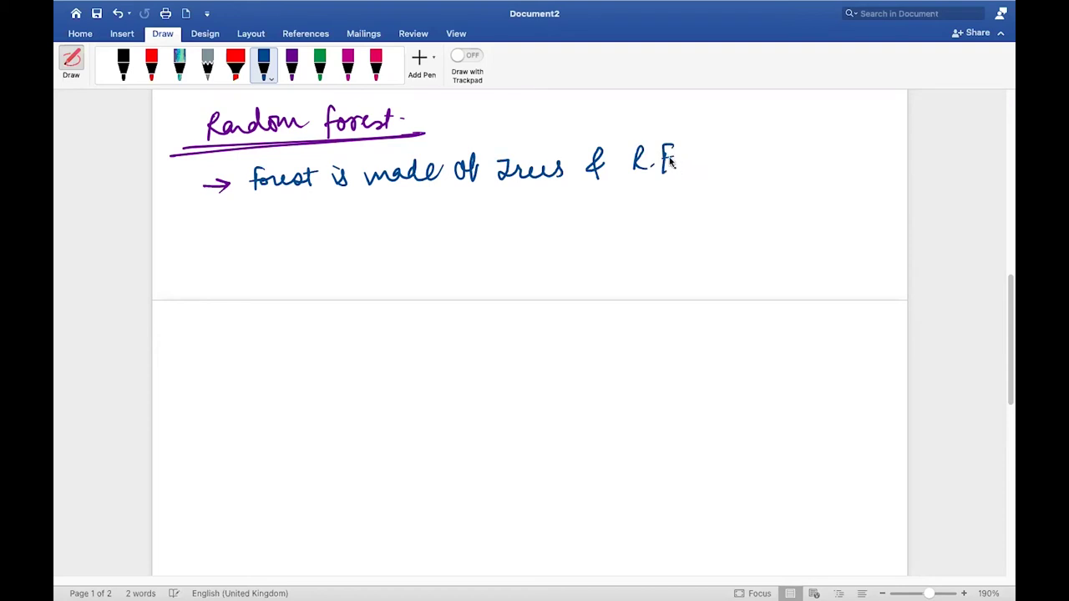
mouse_move(700, 156)
left_mouse_down()
mouse_move(714, 150)
mouse_move(718, 167)
mouse_move(852, 147)
left_mouse_up()
mouse_move(770, 183)
left_mouse_down()
mouse_move(780, 201)
mouse_move(822, 182)
mouse_move(812, 203)
left_mouse_up()
left_click(790, 194)
left_click(823, 197)
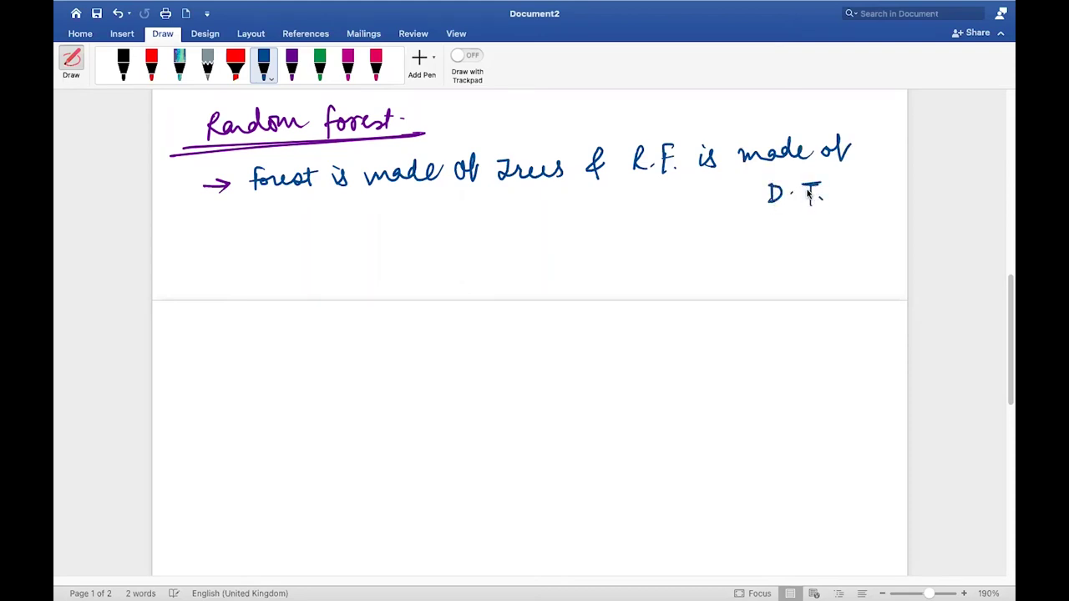
left_click(794, 197)
scroll(667, 196, "up", 10)
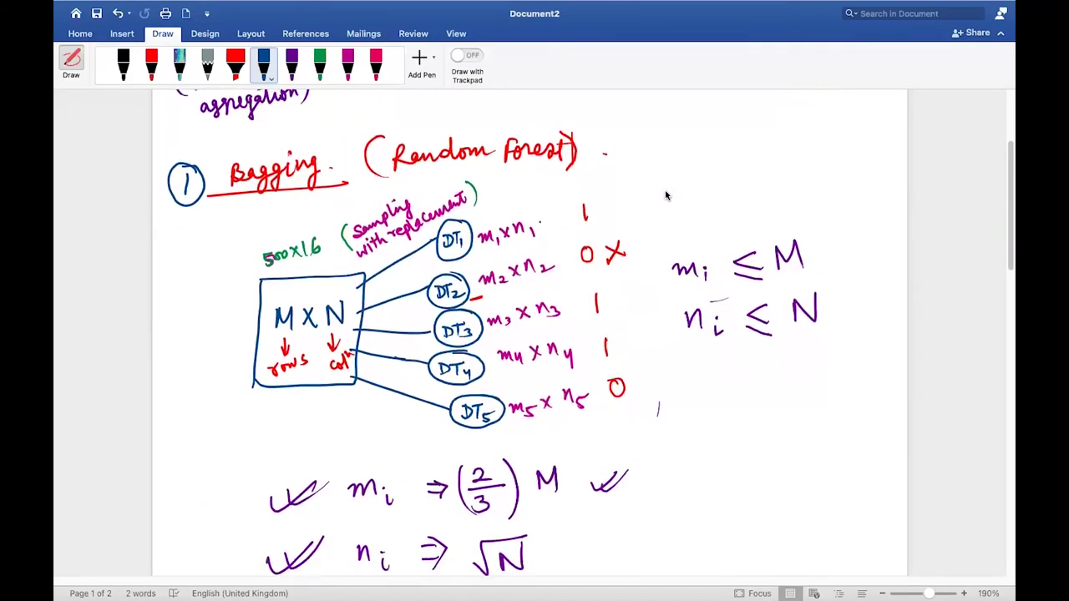
Write 'Random' in blue above 'Sampling with replacement' in the Bagging diagram.
scroll(667, 195, "down", 1)
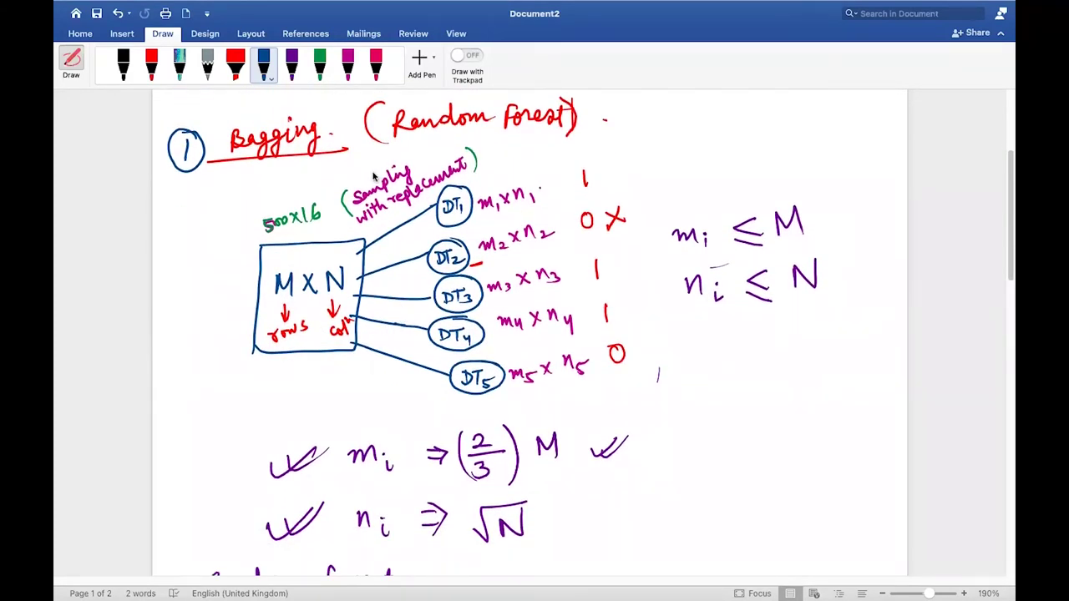
left_click_drag(353, 178, 401, 154)
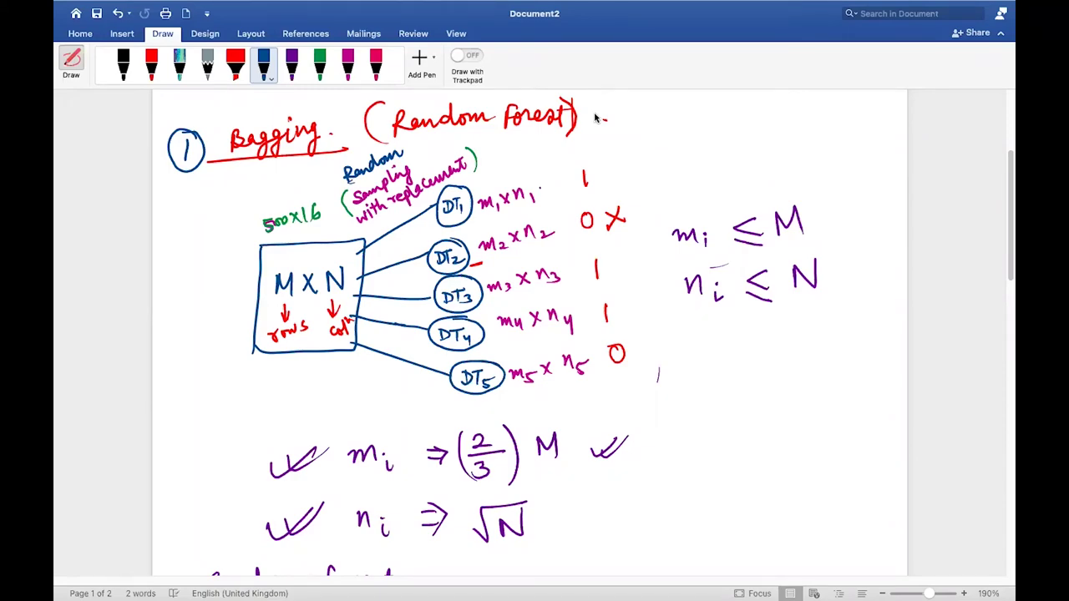
scroll(664, 284, "down", 10)
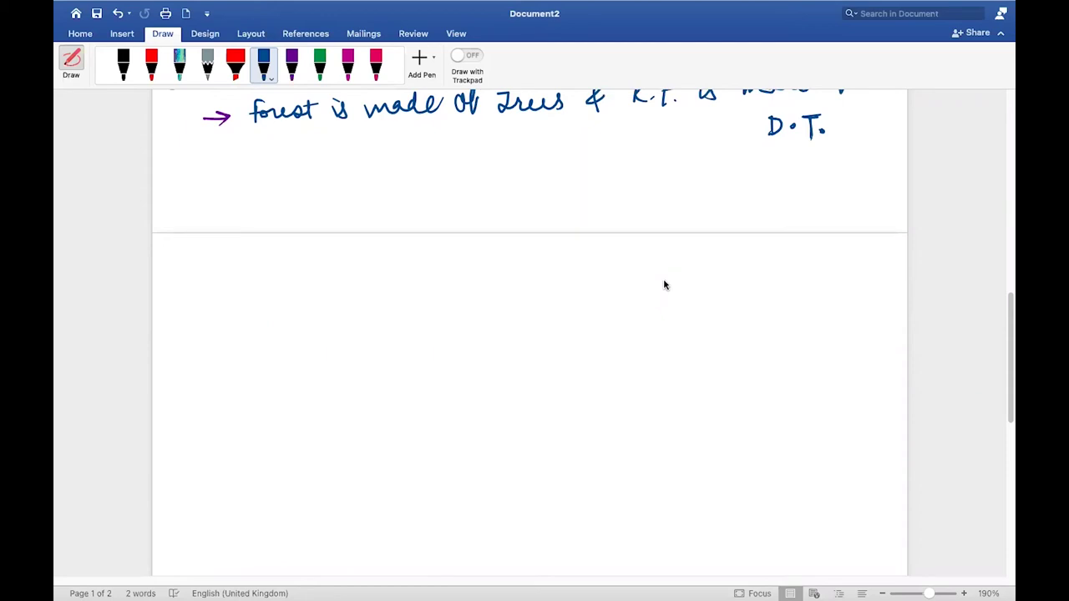
Add dark-blue bullets 'Ensemble model, Trained using Bagging technique' and 'Adv. – Combination of learning models', underlining Adv.
mouse_move(231, 213)
left_mouse_down()
mouse_move(372, 192)
mouse_move(442, 201)
mouse_move(468, 190)
mouse_move(477, 206)
mouse_move(523, 176)
mouse_move(544, 194)
mouse_move(599, 186)
left_mouse_up()
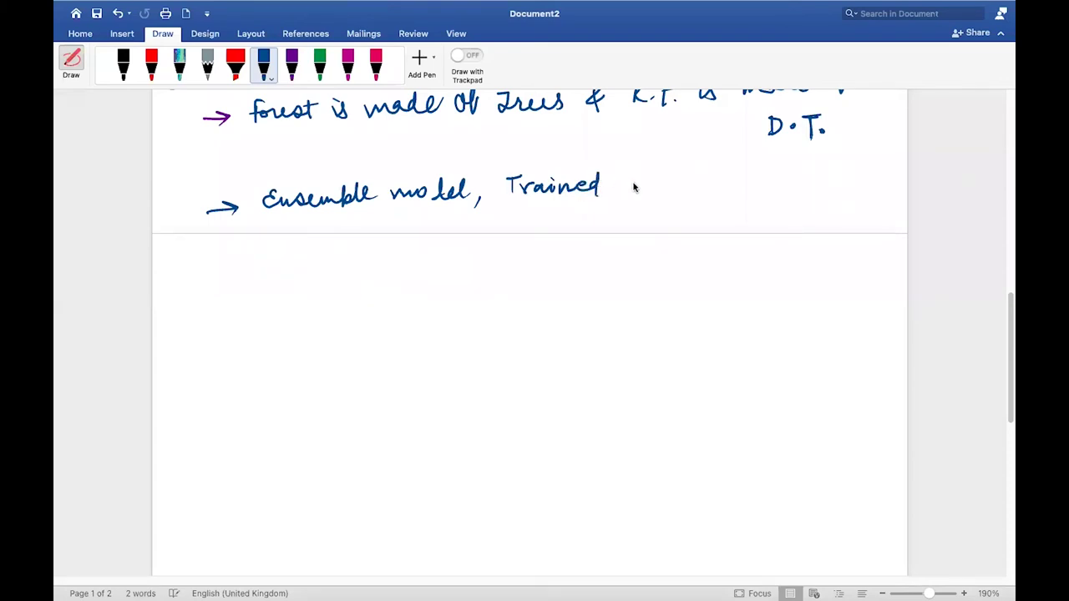
mouse_move(640, 193)
left_mouse_down()
mouse_move(717, 177)
mouse_move(886, 189)
mouse_move(905, 175)
left_mouse_up()
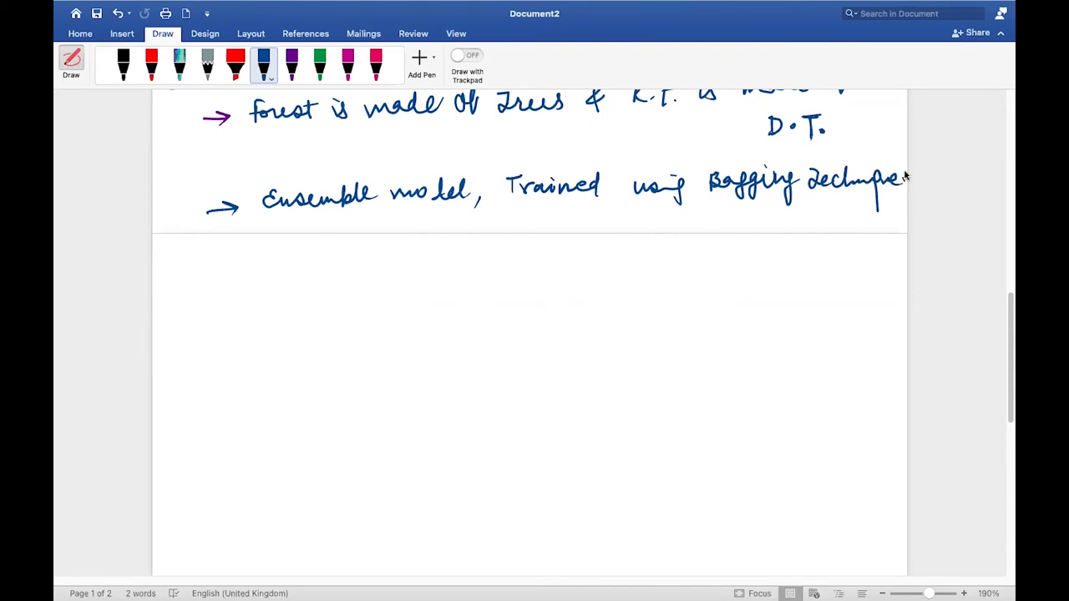
mouse_move(200, 267)
left_mouse_down()
mouse_move(293, 281)
mouse_move(294, 267)
left_mouse_up()
mouse_move(294, 266)
left_mouse_down()
mouse_move(311, 275)
mouse_move(321, 264)
mouse_move(368, 261)
left_mouse_up()
left_click(330, 265)
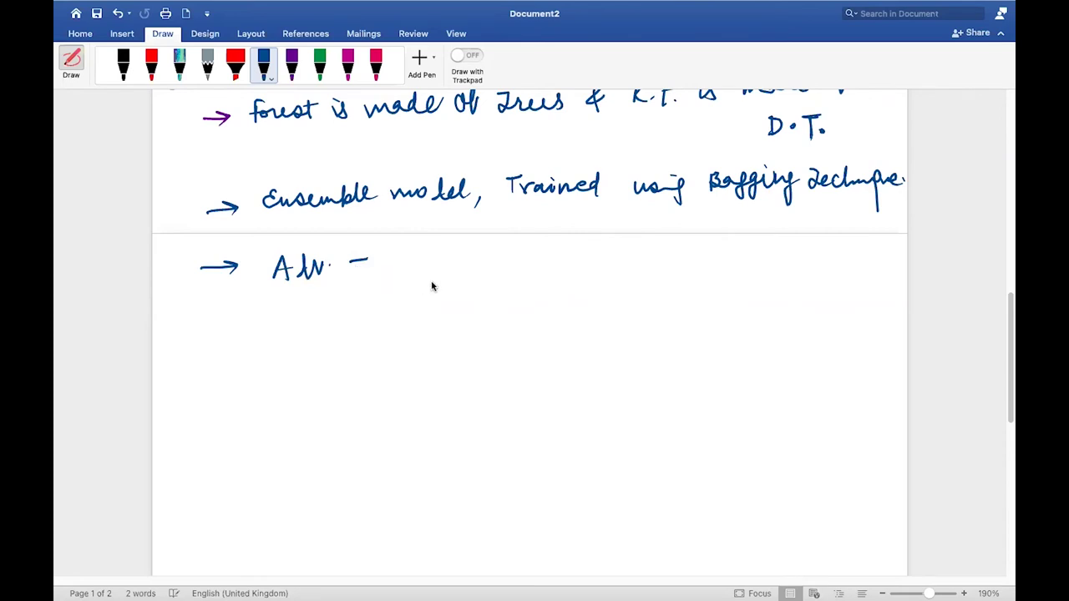
mouse_move(417, 267)
left_mouse_down()
mouse_move(453, 267)
mouse_move(459, 251)
mouse_move(459, 267)
mouse_move(478, 252)
mouse_move(490, 265)
mouse_move(555, 264)
mouse_move(514, 251)
mouse_move(640, 262)
mouse_move(641, 253)
mouse_move(790, 259)
mouse_move(875, 246)
mouse_move(848, 260)
left_mouse_up()
left_click(858, 255)
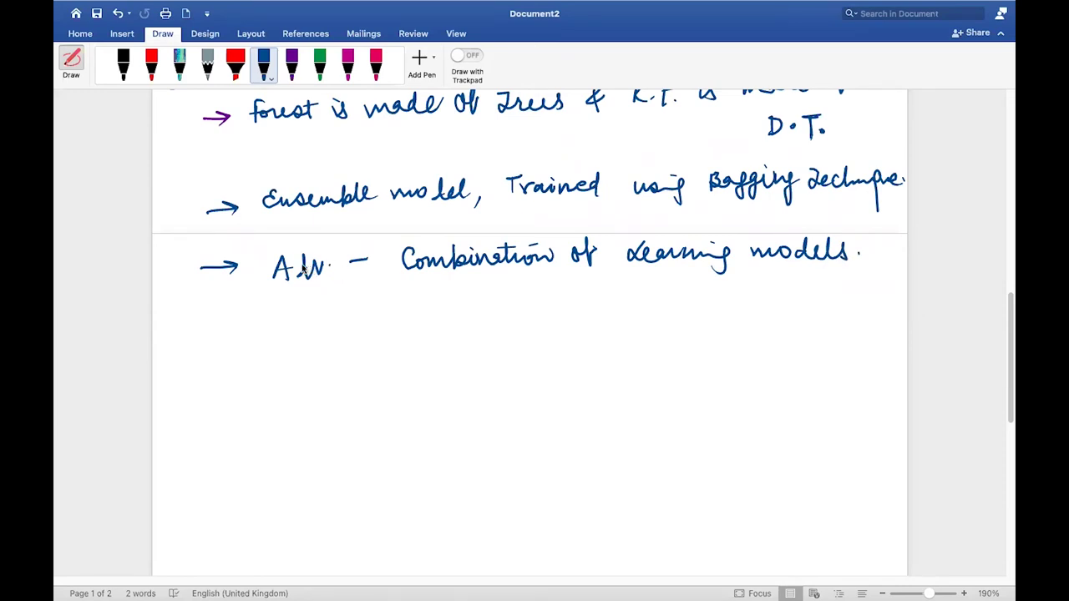
mouse_move(321, 283)
left_mouse_down()
mouse_move(274, 292)
mouse_move(332, 284)
left_mouse_up()
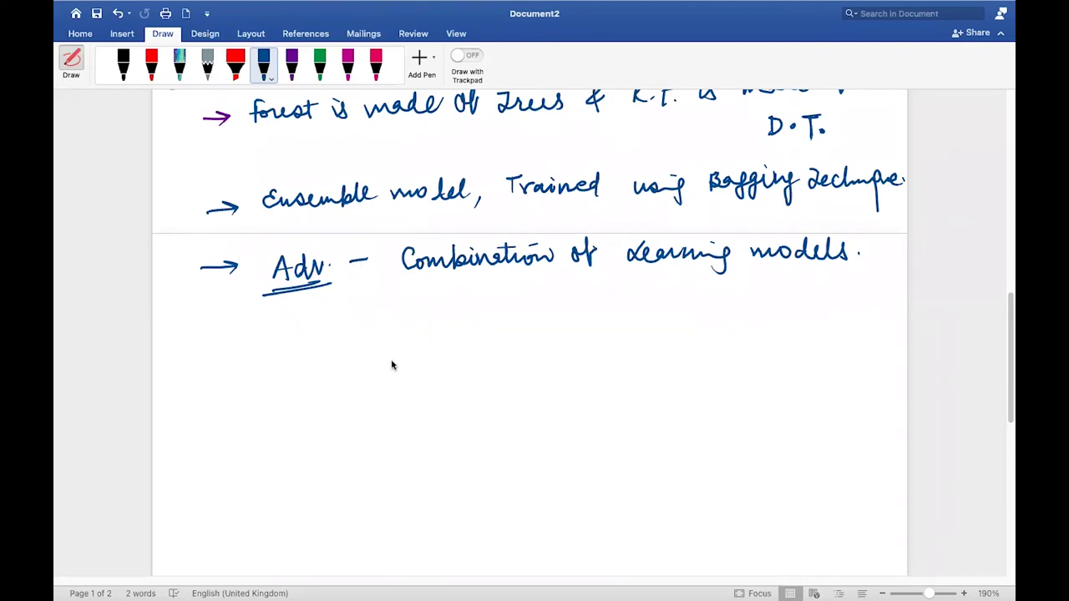
Handwrite under Adv the note 'DT: Searches for most imp. feature while splitting the node.'.
scroll(392, 365, "down", 3)
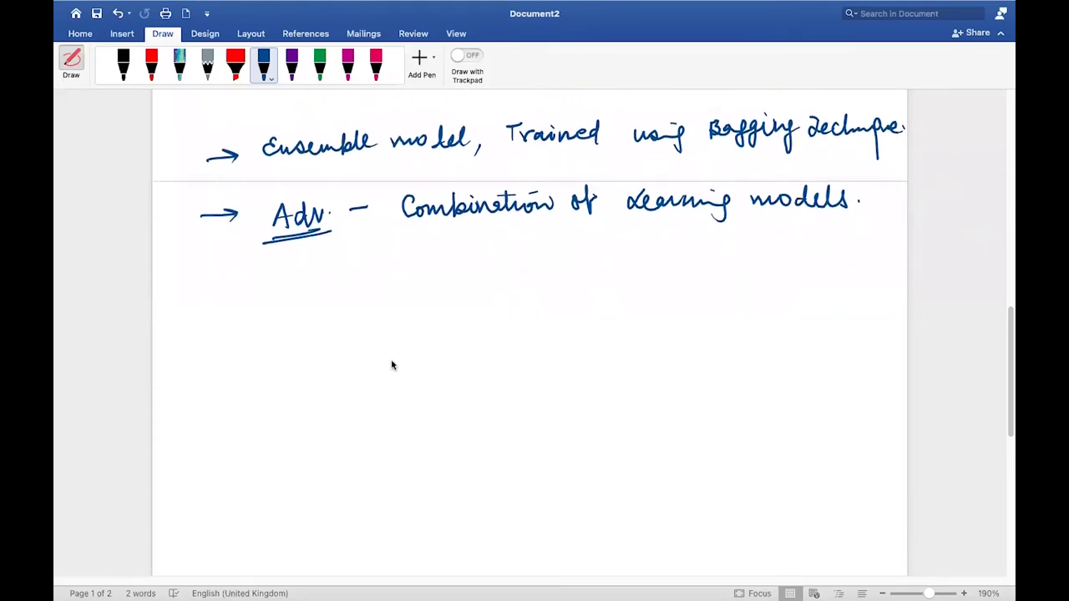
mouse_move(274, 287)
left_mouse_down()
mouse_move(273, 307)
mouse_move(310, 283)
left_mouse_up()
left_click_drag(301, 286, 298, 305)
left_click(322, 288)
left_click(323, 300)
mouse_move(355, 279)
left_mouse_down()
mouse_move(342, 296)
mouse_move(387, 285)
mouse_move(469, 292)
mouse_move(506, 274)
mouse_move(535, 293)
mouse_move(571, 287)
left_mouse_up()
mouse_move(578, 270)
left_mouse_down()
mouse_move(578, 287)
mouse_move(587, 274)
mouse_move(628, 284)
left_mouse_up()
mouse_move(631, 272)
left_mouse_down()
mouse_move(635, 299)
mouse_move(645, 280)
mouse_move(740, 279)
mouse_move(762, 256)
mouse_move(777, 272)
mouse_move(858, 257)
left_mouse_up()
left_click(647, 282)
mouse_move(601, 305)
left_mouse_down()
mouse_move(625, 316)
mouse_move(644, 298)
mouse_move(680, 316)
mouse_move(811, 307)
left_mouse_up()
left_click(819, 306)
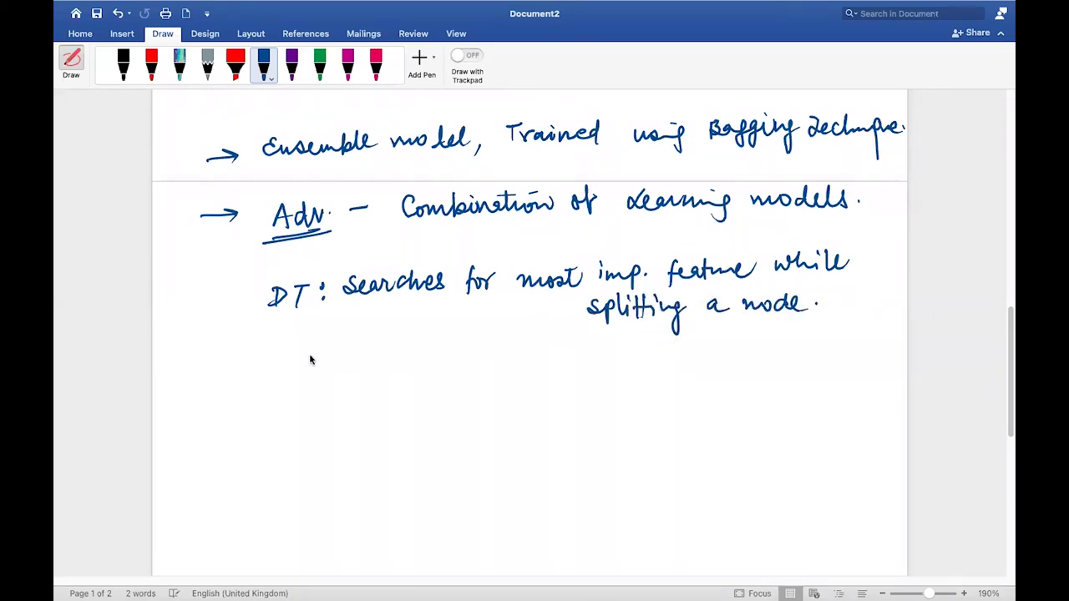
Handwrite below it 'RF: Searches for most imp. feature among a random subset of feature.'.
mouse_move(269, 377)
left_mouse_down()
mouse_move(279, 394)
mouse_move(320, 383)
left_mouse_up()
left_click(321, 394)
mouse_move(357, 379)
left_mouse_down()
mouse_move(479, 391)
mouse_move(609, 364)
mouse_move(653, 375)
mouse_move(714, 362)
mouse_move(765, 367)
mouse_move(774, 352)
left_mouse_up()
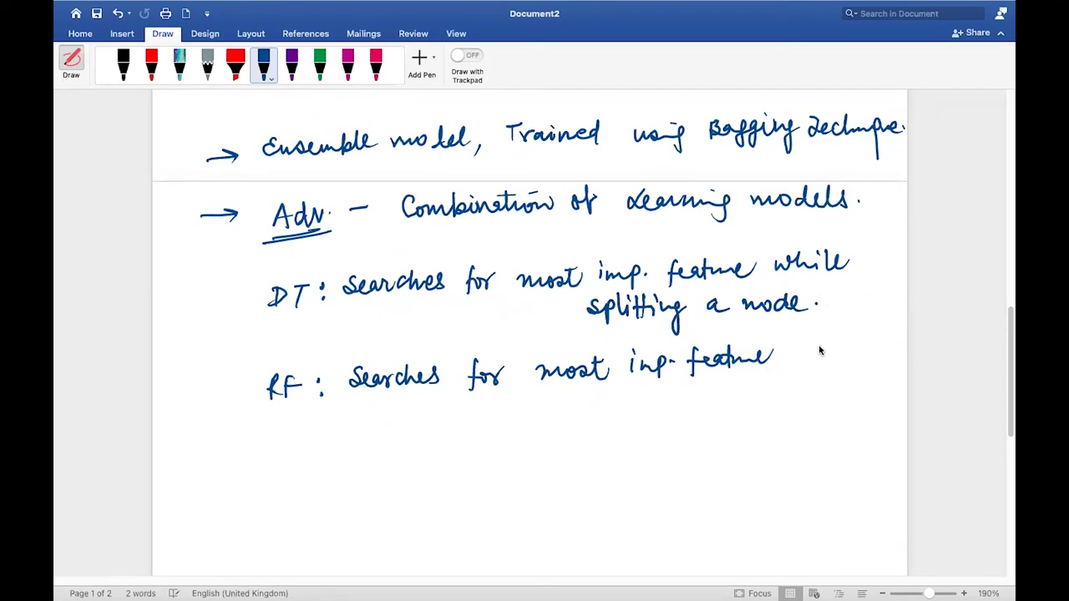
left_click_drag(810, 344, 886, 349)
mouse_move(525, 411)
left_mouse_down()
mouse_move(652, 407)
mouse_move(670, 391)
mouse_move(762, 405)
mouse_move(862, 389)
left_mouse_up()
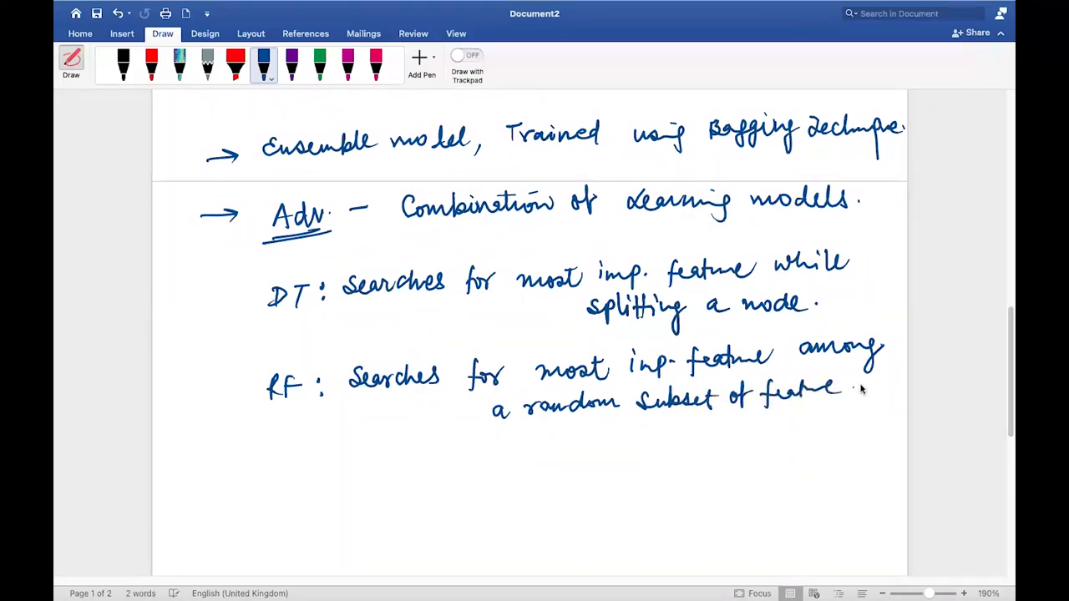
Add a double check under the M×N box and a dash above m1×n1, and circle 16 in 500×16.
scroll(861, 388, "up", 15)
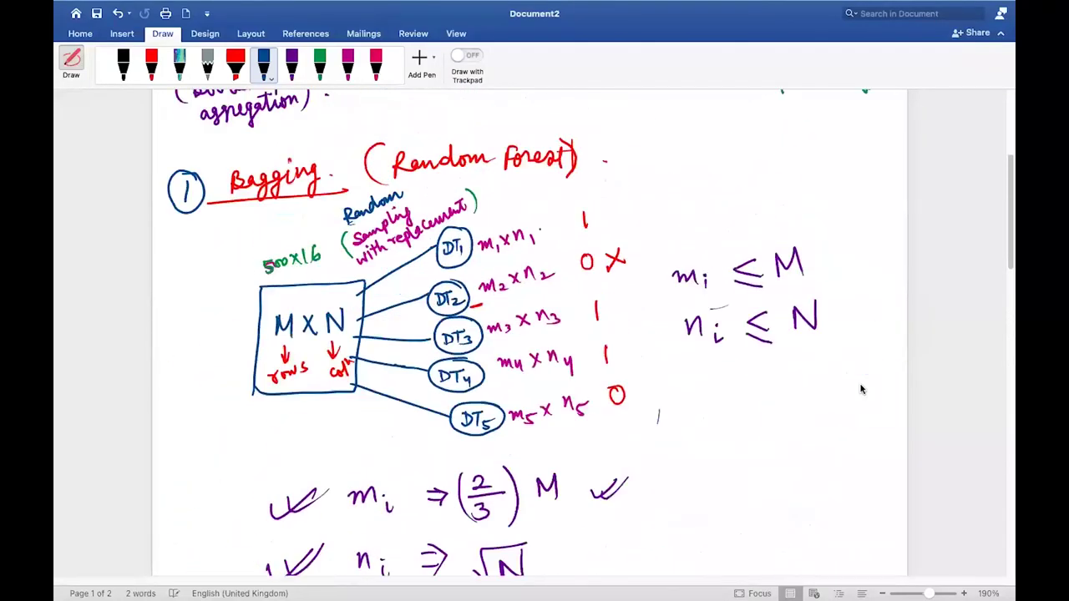
left_click_drag(288, 458, 319, 451)
left_click_drag(532, 253, 547, 251)
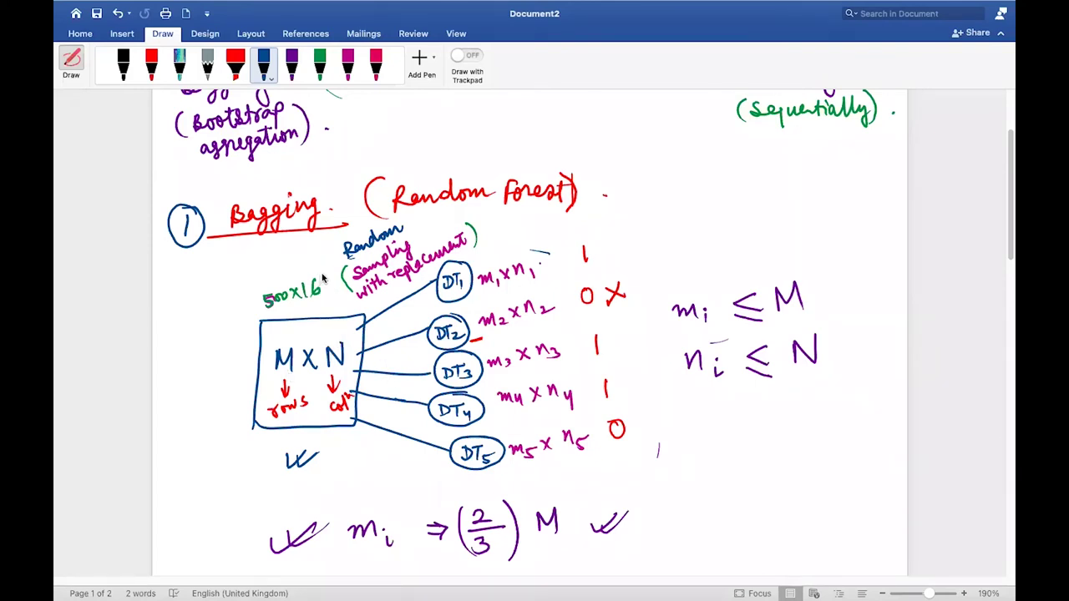
mouse_move(324, 267)
left_mouse_down()
mouse_move(297, 292)
mouse_move(325, 269)
left_mouse_up()
Sketch 16 with an arrow into a small stacked box, and tick the m1×n1 sample.
mouse_move(782, 164)
left_mouse_down()
mouse_move(782, 182)
mouse_move(798, 182)
left_mouse_up()
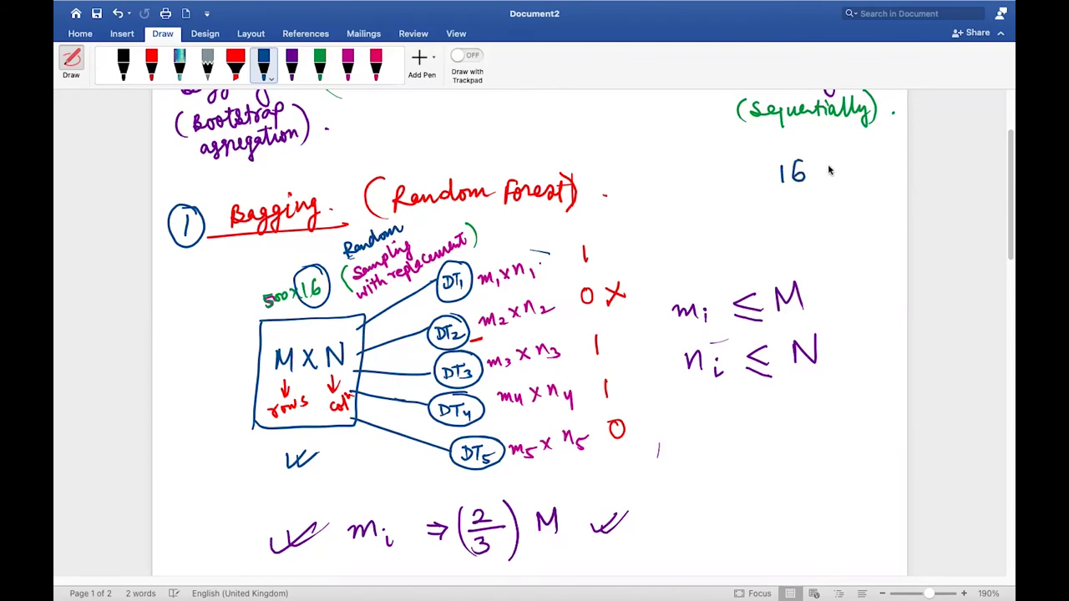
mouse_move(821, 170)
left_mouse_down()
mouse_move(892, 170)
mouse_move(877, 182)
mouse_move(882, 200)
left_mouse_up()
left_click_drag(852, 152, 892, 148)
left_click_drag(852, 152, 852, 233)
left_click_drag(892, 149, 890, 220)
left_click_drag(851, 177, 889, 176)
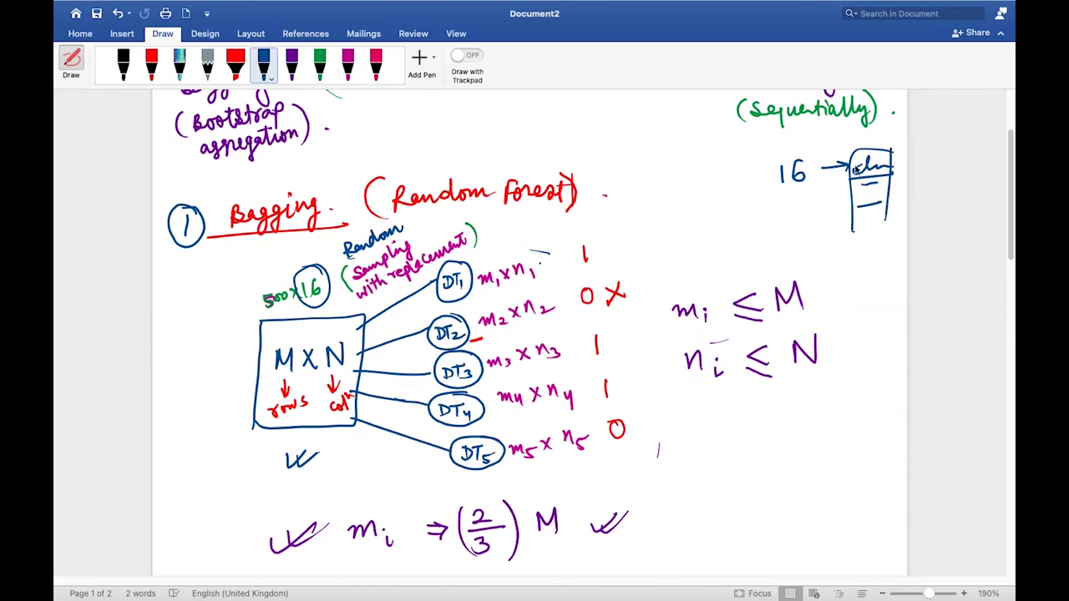
left_click_drag(513, 244, 524, 232)
left_click_drag(832, 207, 848, 194)
scroll(271, 378, "down", 5)
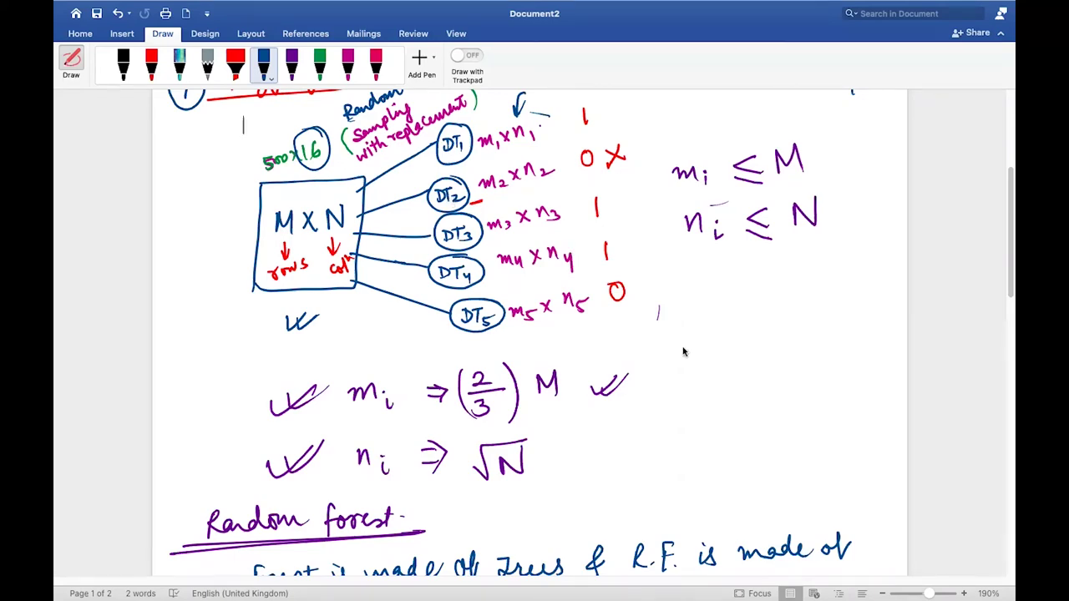
Under the RF note, ink a down arrow and '(High diversity)'.
scroll(783, 421, "down", 5)
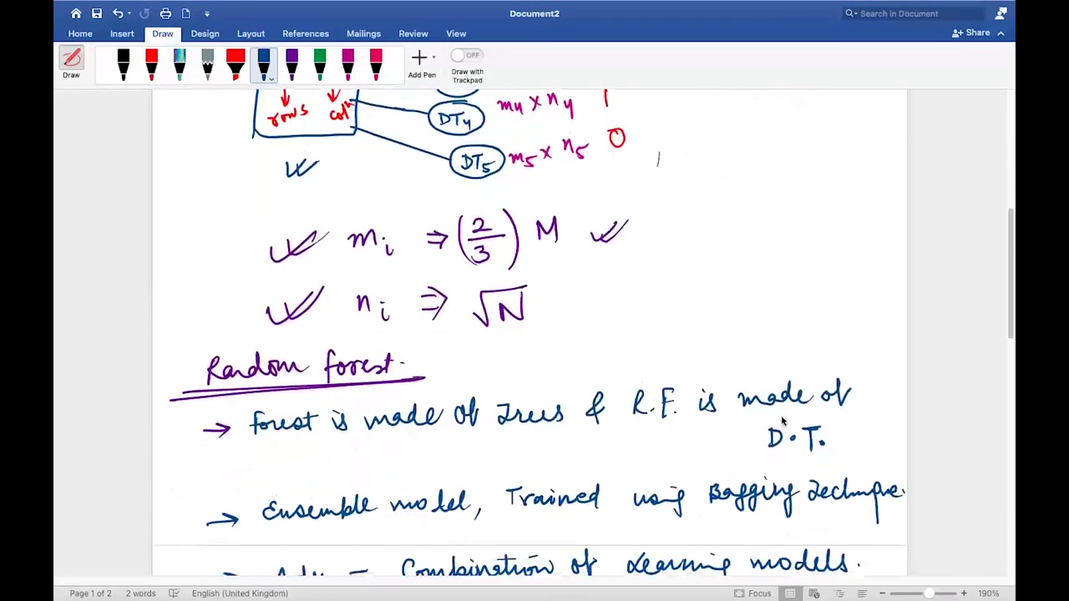
scroll(782, 421, "down", 12)
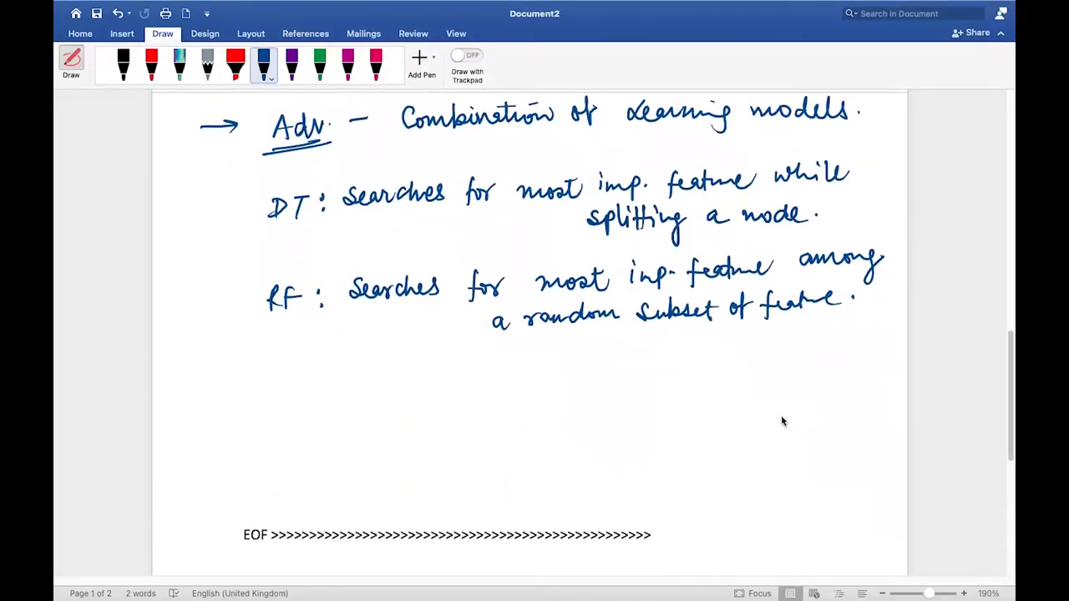
left_click(578, 354)
mouse_move(590, 336)
left_mouse_down()
mouse_move(589, 359)
mouse_move(608, 352)
left_mouse_up()
mouse_move(491, 387)
left_mouse_down()
mouse_move(491, 403)
mouse_move(505, 392)
left_mouse_up()
mouse_move(502, 383)
left_mouse_down()
mouse_move(501, 406)
mouse_move(516, 402)
mouse_move(518, 413)
mouse_move(580, 376)
mouse_move(583, 397)
left_mouse_up()
left_click_drag(588, 389, 660, 392)
left_click(643, 369)
mouse_move(652, 383)
left_mouse_down()
mouse_move(670, 381)
mouse_move(675, 399)
left_mouse_up()
left_click(689, 382)
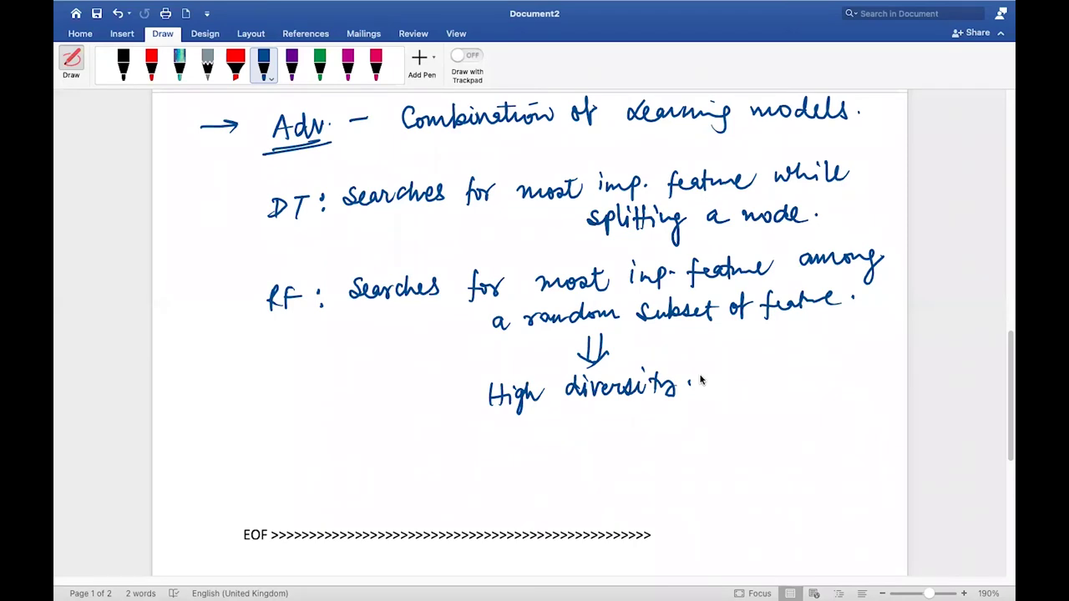
left_click_drag(482, 372, 492, 421)
left_click_drag(687, 365, 682, 410)
Handwrite 'Most imp. features of DT is not included (by chance) in DT3,' and stop inking.
mouse_move(271, 461)
left_mouse_down()
mouse_move(276, 473)
mouse_move(323, 449)
mouse_move(553, 458)
mouse_move(575, 438)
mouse_move(619, 453)
mouse_move(640, 443)
mouse_move(668, 451)
mouse_move(683, 427)
mouse_move(732, 451)
mouse_move(777, 423)
mouse_move(839, 451)
mouse_move(867, 432)
left_mouse_up()
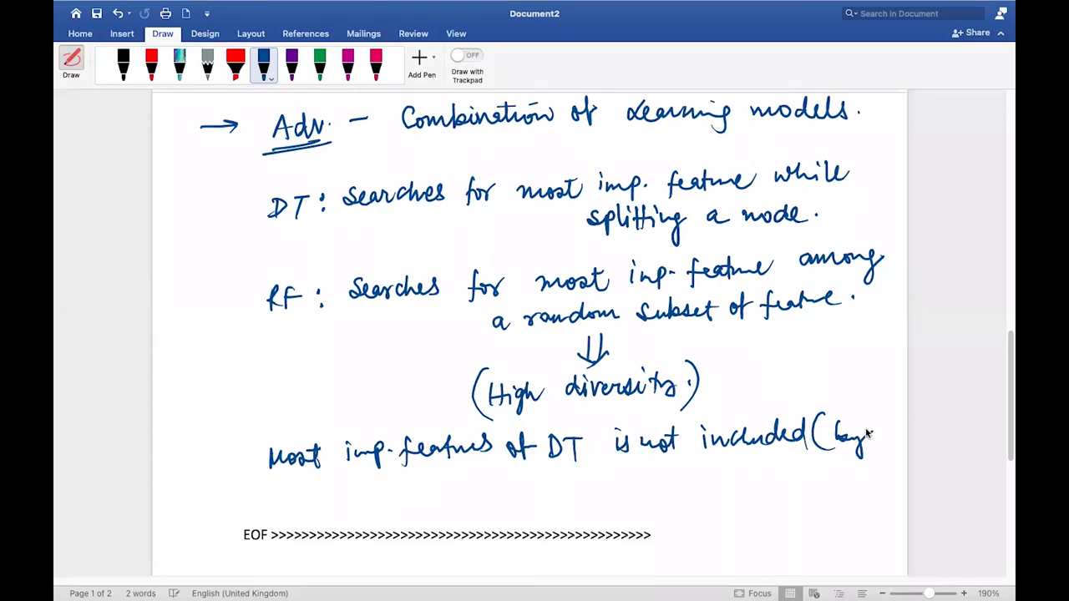
mouse_move(273, 489)
left_mouse_down()
mouse_move(341, 501)
mouse_move(338, 510)
left_mouse_up()
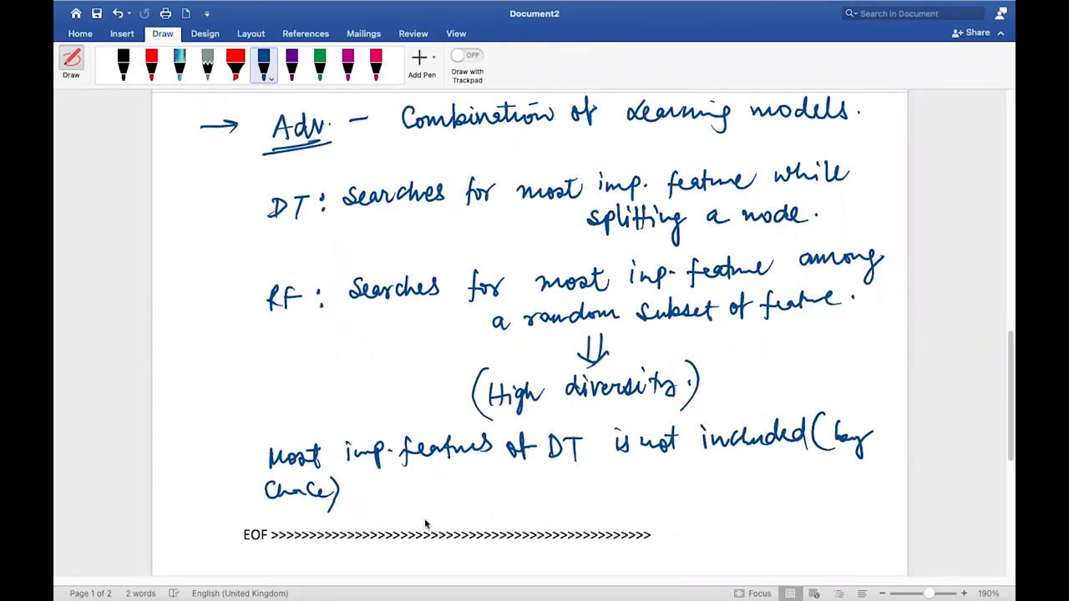
mouse_move(356, 489)
left_mouse_down()
mouse_move(360, 499)
mouse_move(403, 498)
mouse_move(431, 476)
left_mouse_up()
left_click(360, 484)
left_click(428, 495)
left_click_drag(424, 478, 427, 501)
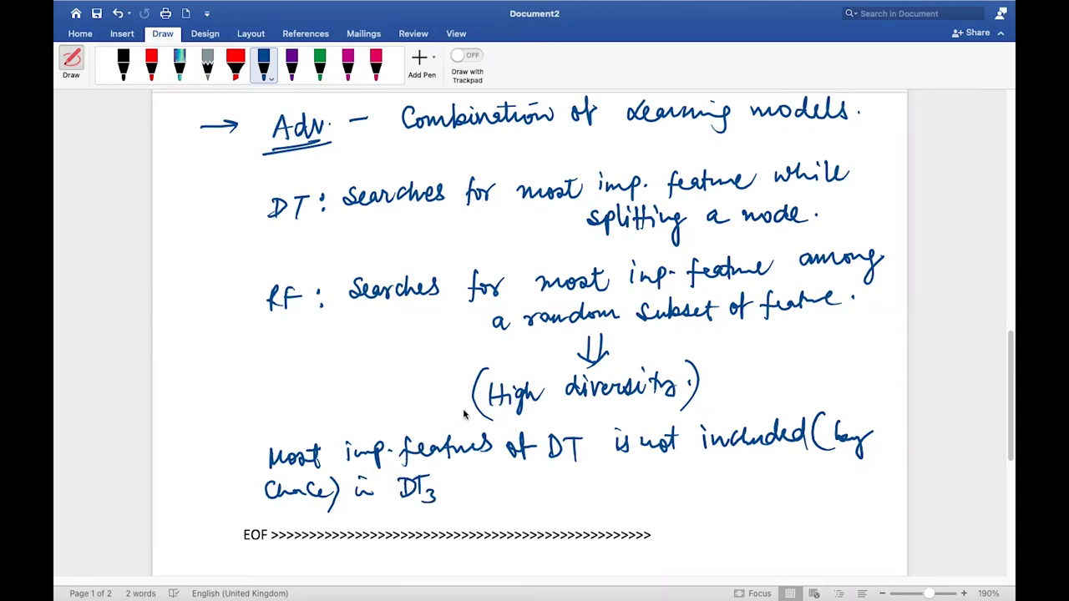
left_click_drag(458, 491, 458, 497)
left_click(73, 59)
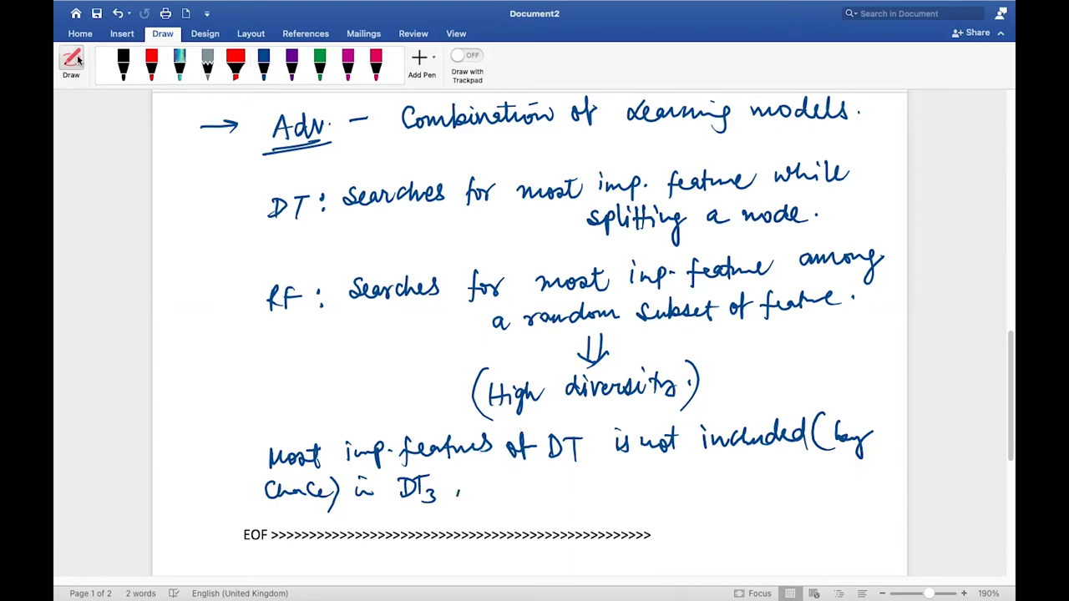
Add a blank line before EOF, then continue the DT3 sentence in blue with 'then also the split'.
left_click(246, 535)
key("Return")
key("Return")
key("Return")
key("Return")
key("Return")
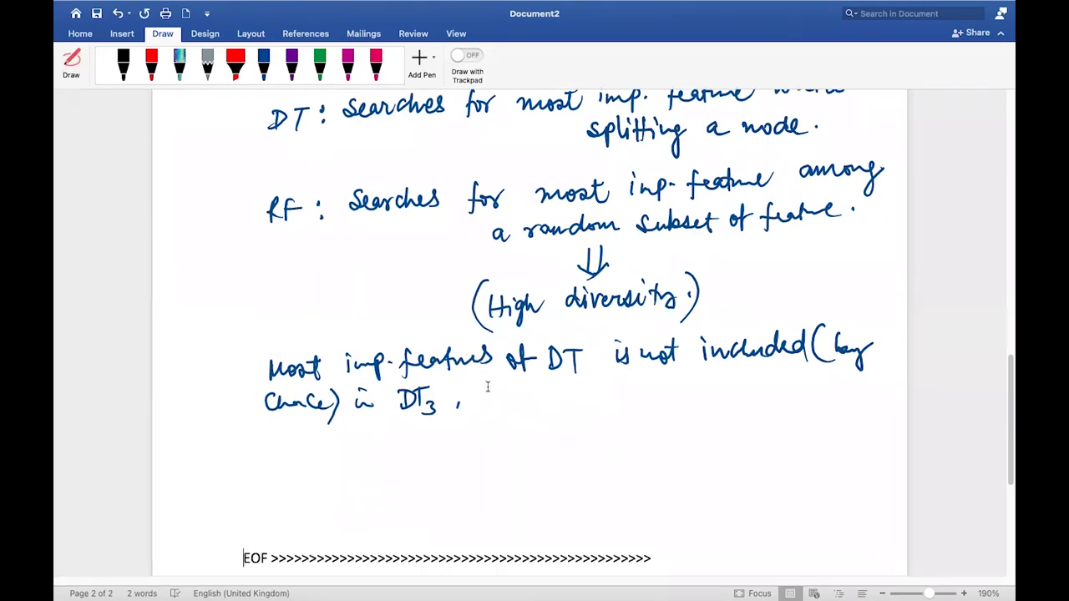
left_click(264, 63)
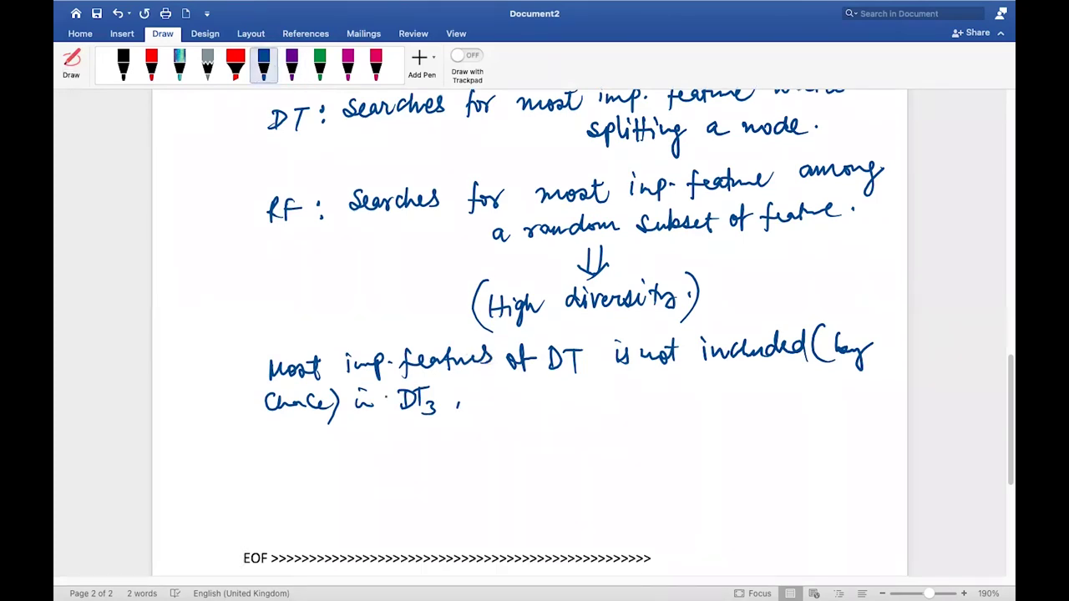
mouse_move(478, 399)
left_mouse_down()
mouse_move(474, 407)
mouse_move(521, 403)
left_mouse_up()
mouse_move(548, 396)
left_mouse_down()
mouse_move(570, 386)
mouse_move(579, 404)
left_mouse_up()
left_click_drag(582, 396, 619, 404)
left_click_drag(615, 391, 685, 409)
left_click_drag(683, 393, 703, 376)
Finish the DT3 sentence with 'split will happen'.
left_click_drag(707, 399, 717, 401)
mouse_move(711, 389)
left_mouse_down()
mouse_move(775, 383)
mouse_move(773, 395)
left_mouse_up()
mouse_move(781, 373)
left_mouse_down()
mouse_move(790, 398)
mouse_move(835, 391)
mouse_move(855, 402)
mouse_move(899, 389)
left_mouse_up()
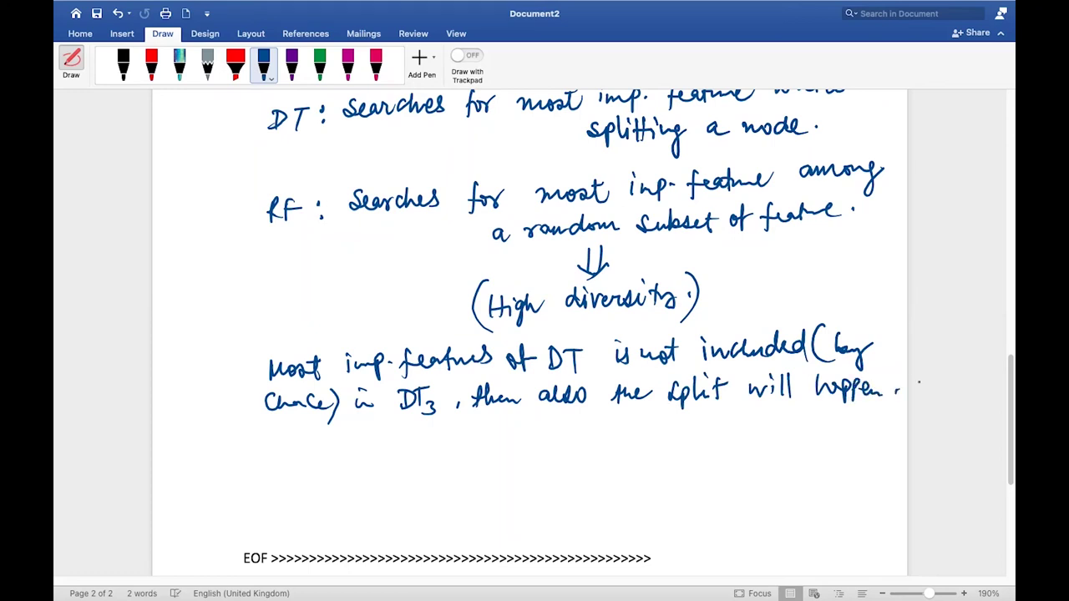
Write '(based on best available feature).' on the line below, with closing bracket and full stop.
mouse_move(311, 441)
left_mouse_down()
mouse_move(308, 465)
mouse_move(366, 459)
mouse_move(389, 441)
mouse_move(456, 459)
mouse_move(568, 436)
mouse_move(588, 448)
mouse_move(739, 430)
left_mouse_up()
left_click(666, 433)
left_click(735, 434)
left_click_drag(740, 418, 745, 451)
left_click(768, 442)
left_click(869, 435)
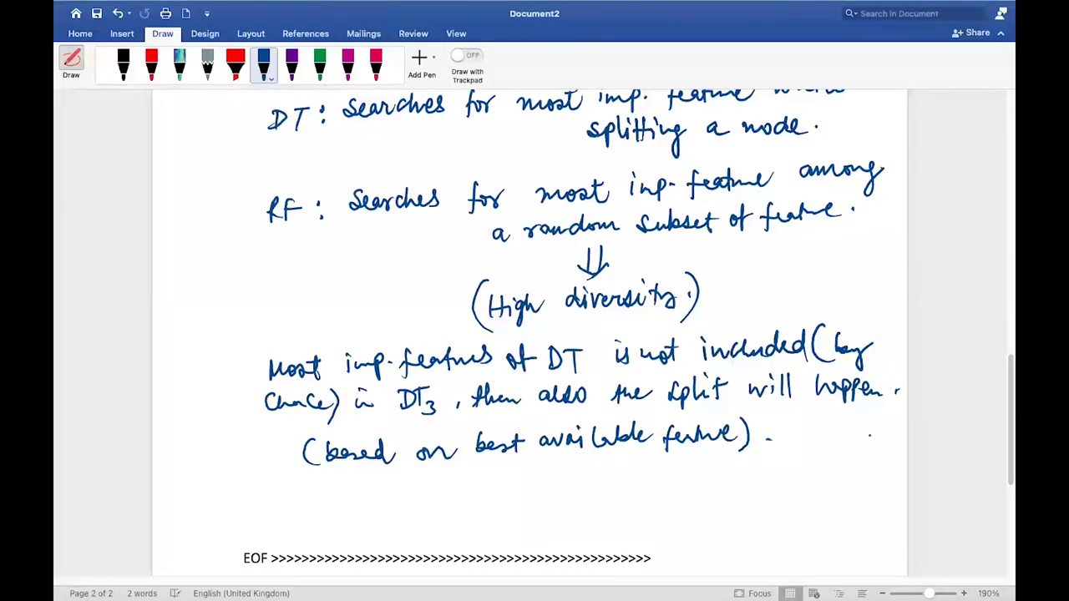
scroll(869, 434, "up", 15)
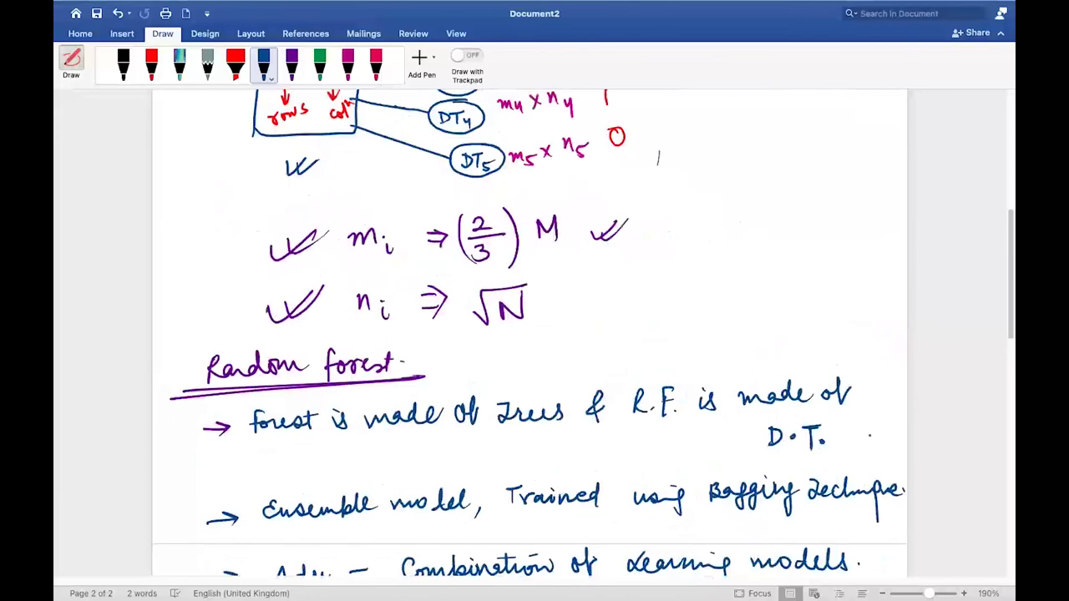
Draw a small red stroke beside the DT2 circle in the Bagging diagram.
scroll(534, 334, "up", 3)
scroll(535, 334, "down", 3)
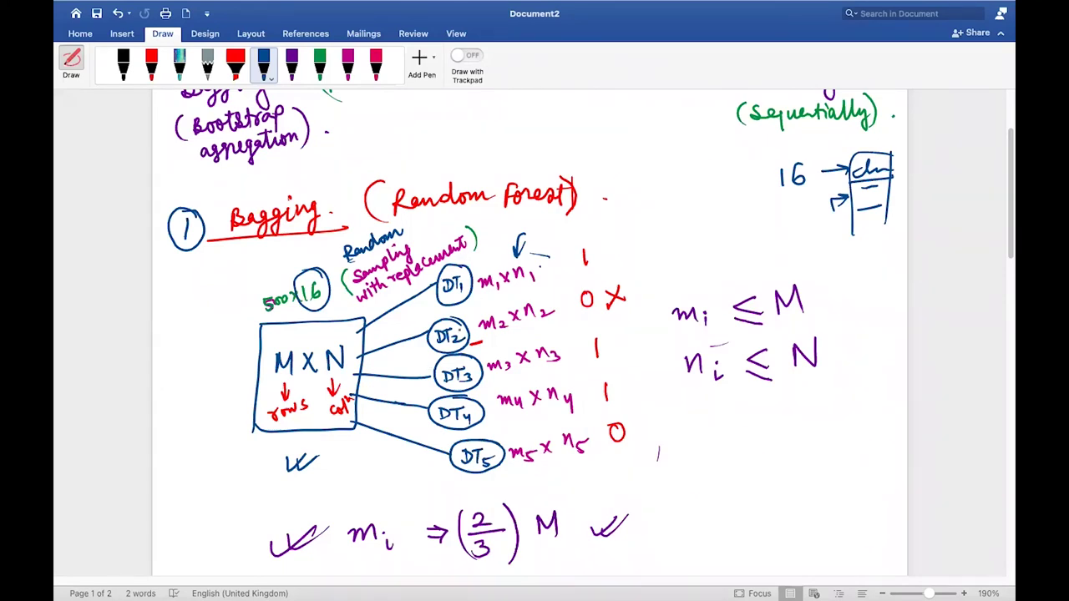
left_click_drag(470, 349, 477, 344)
scroll(689, 418, "down", 10)
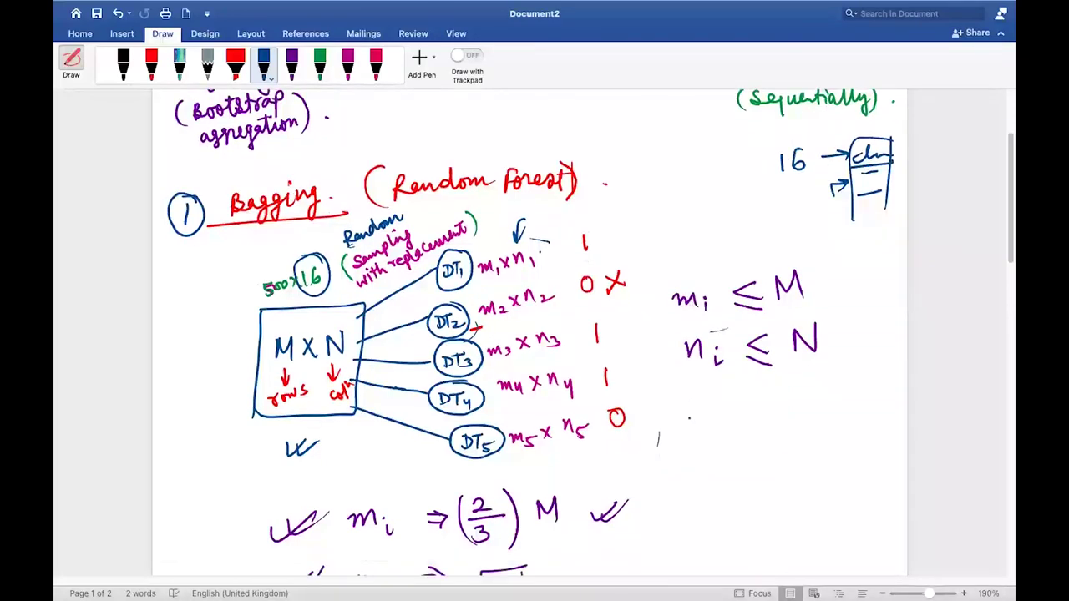
Scroll to the end, exit inking with Escape, and add blank lines above EOF.
scroll(689, 416, "down", 6)
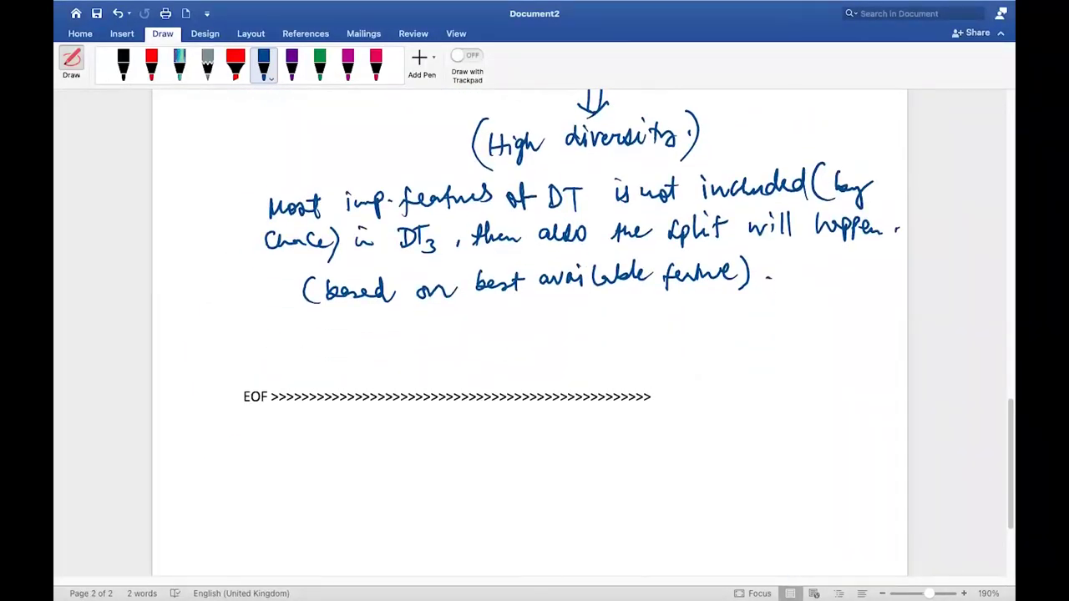
key("Escape")
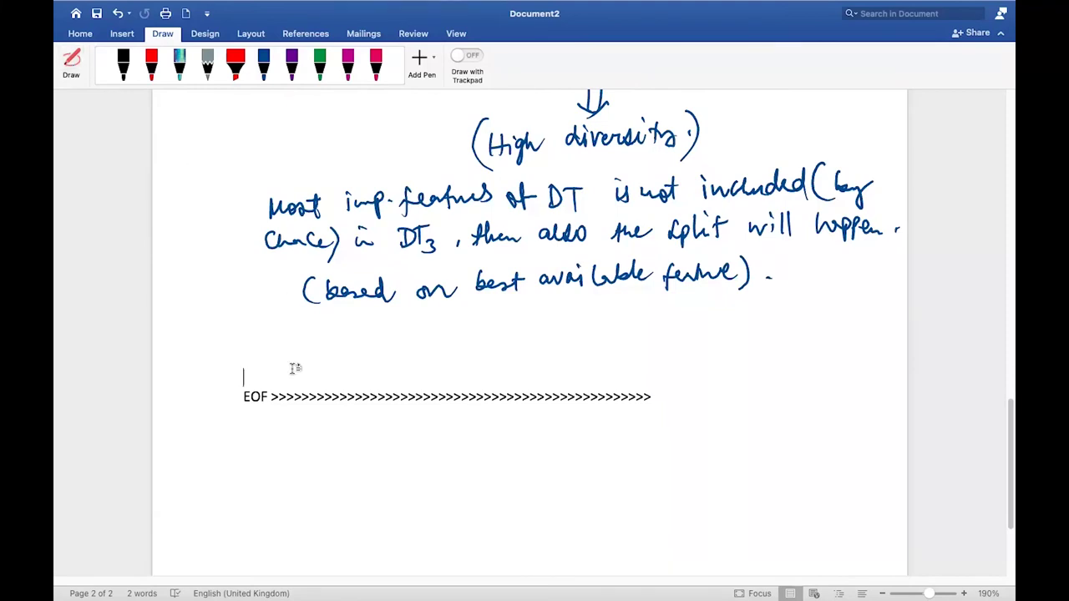
key("Return")
key("Return")
key("Return")
key("Return")
key("Return")
key("Return")
key("Return")
key("Return")
key("Return")
key("Return")
key("Return")
key("Return")
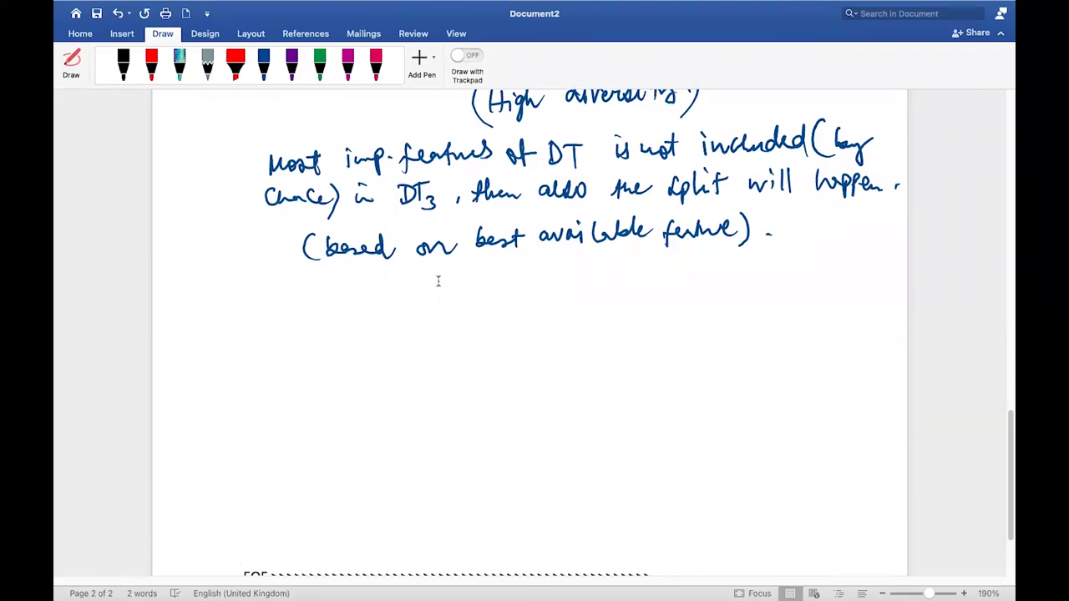
Review the Random forest and Bagging notes, then return to the space above EOF with dark blue ink.
scroll(438, 282, "up", 10)
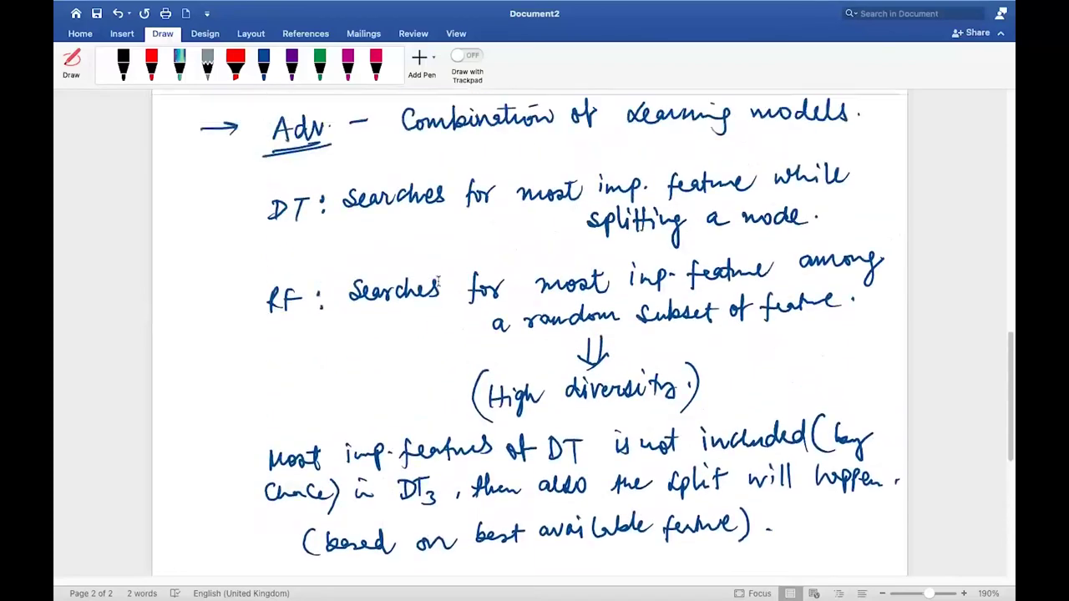
scroll(437, 281, "up", 6)
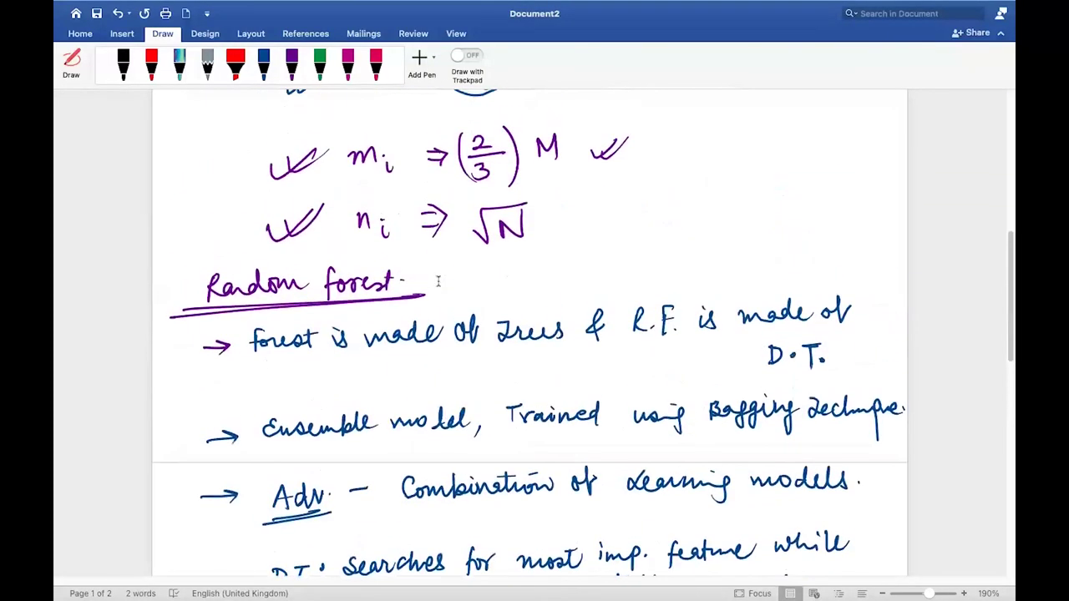
scroll(438, 281, "down", 1)
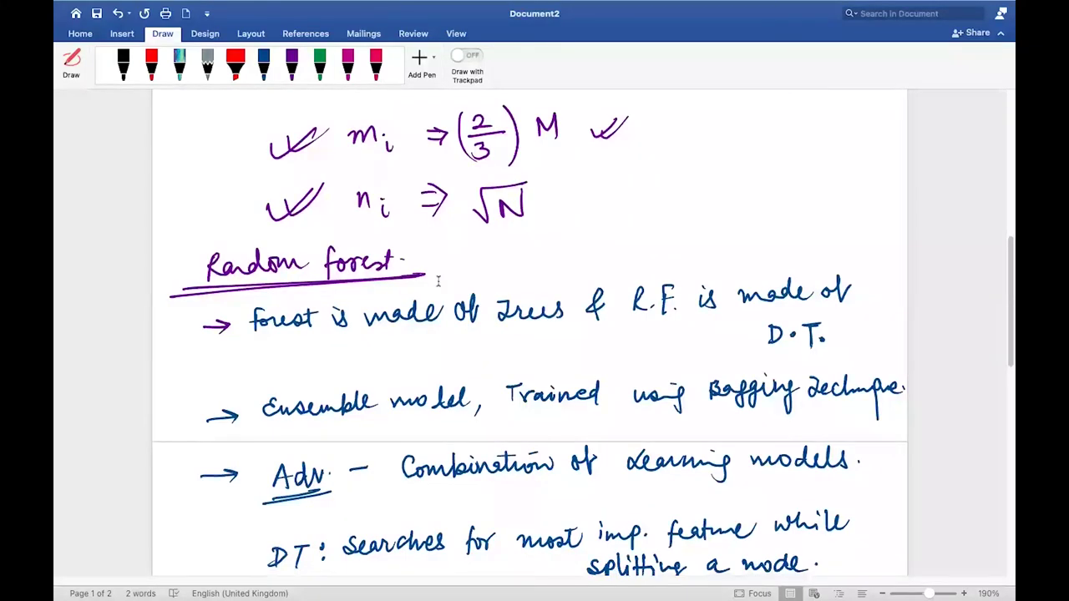
scroll(438, 282, "down", 8)
scroll(437, 281, "up", 10)
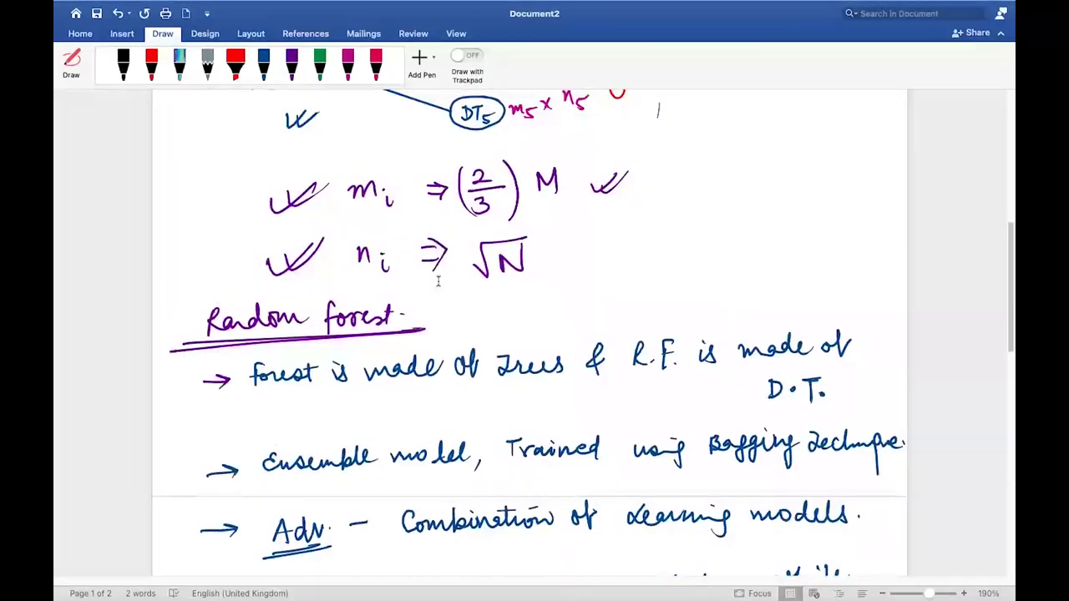
scroll(438, 281, "up", 8)
scroll(438, 281, "up", 1)
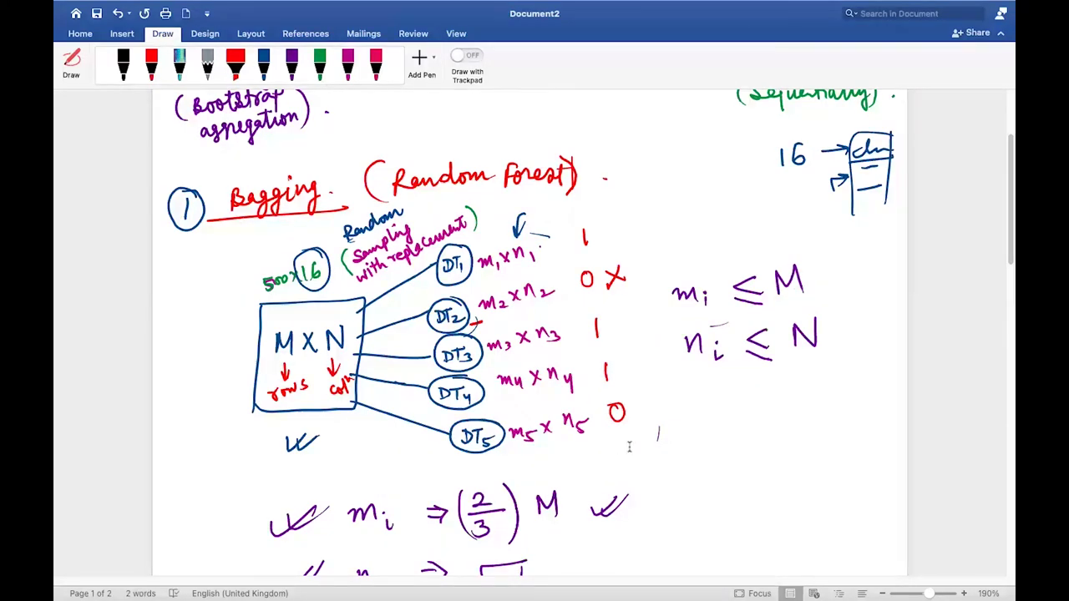
scroll(629, 447, "down", 15)
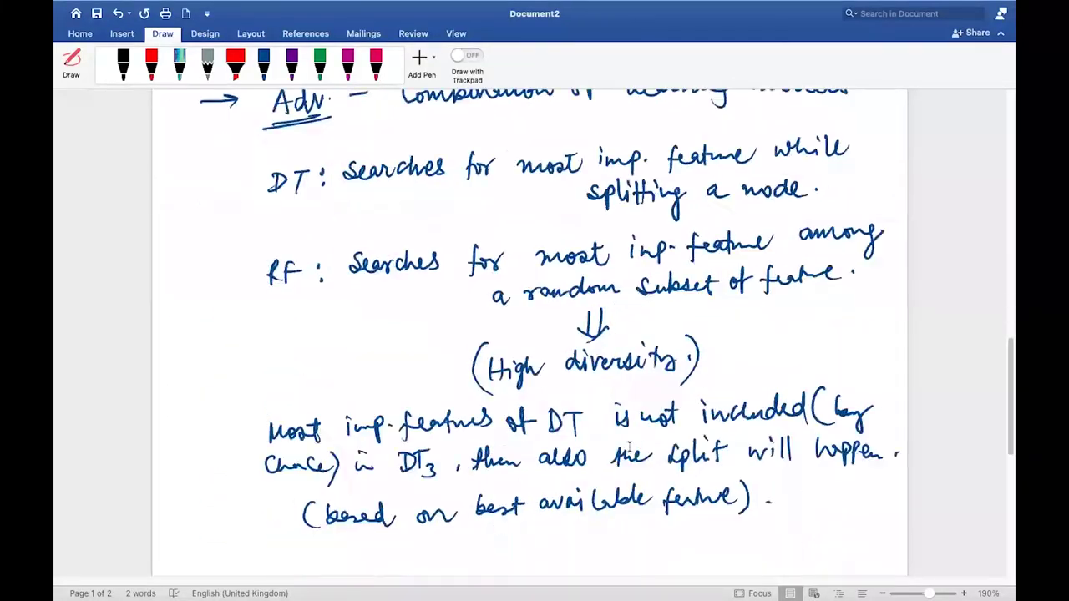
scroll(629, 447, "down", 10)
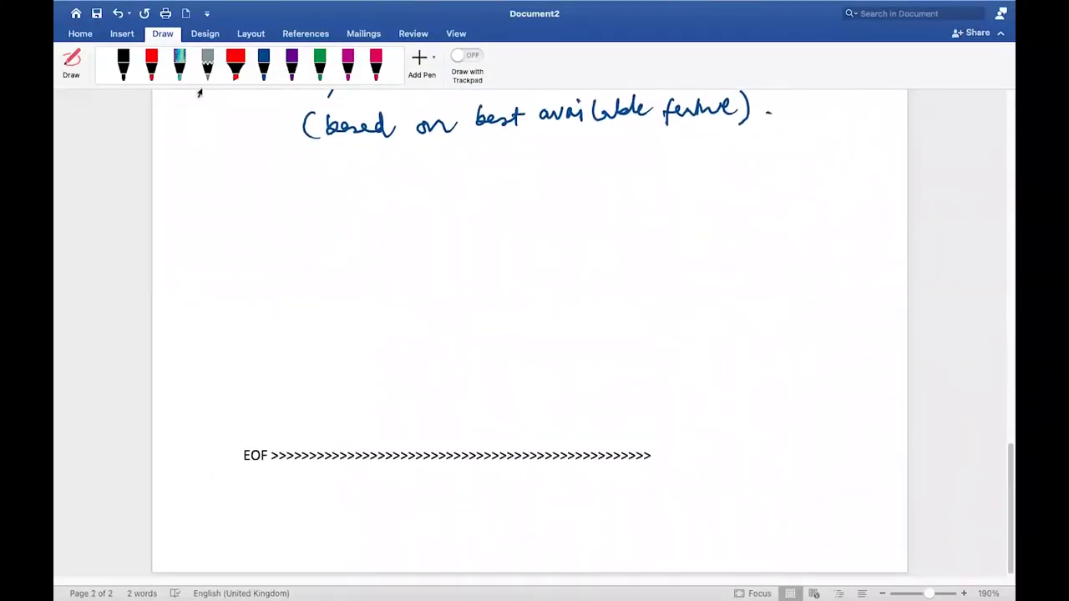
left_click(263, 62)
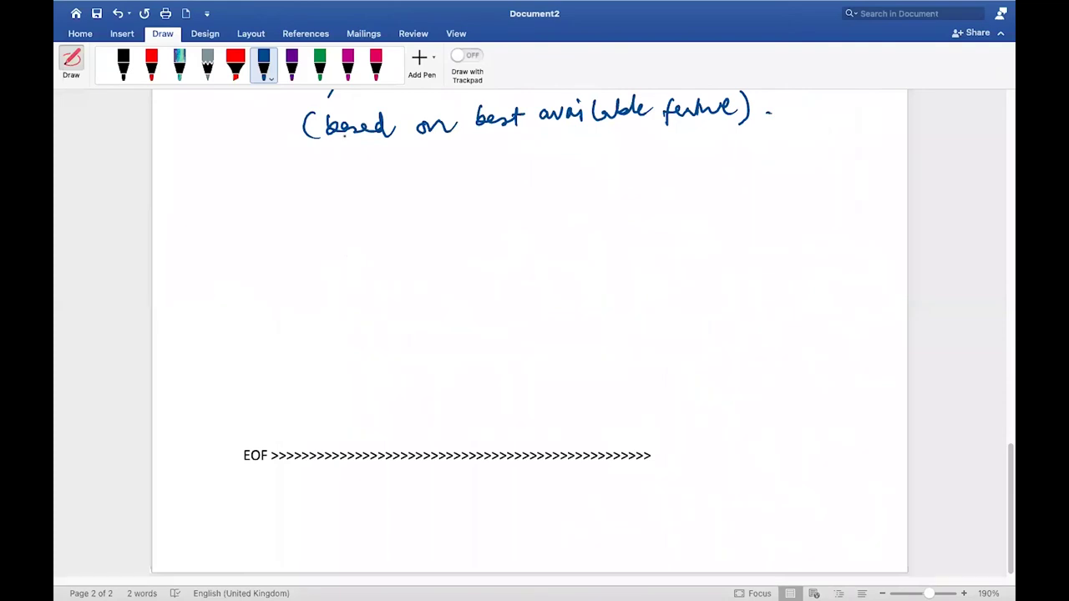
Write a circled 2 and 'Boosting' in purple, double-underline it, and stop inking.
left_click(291, 63)
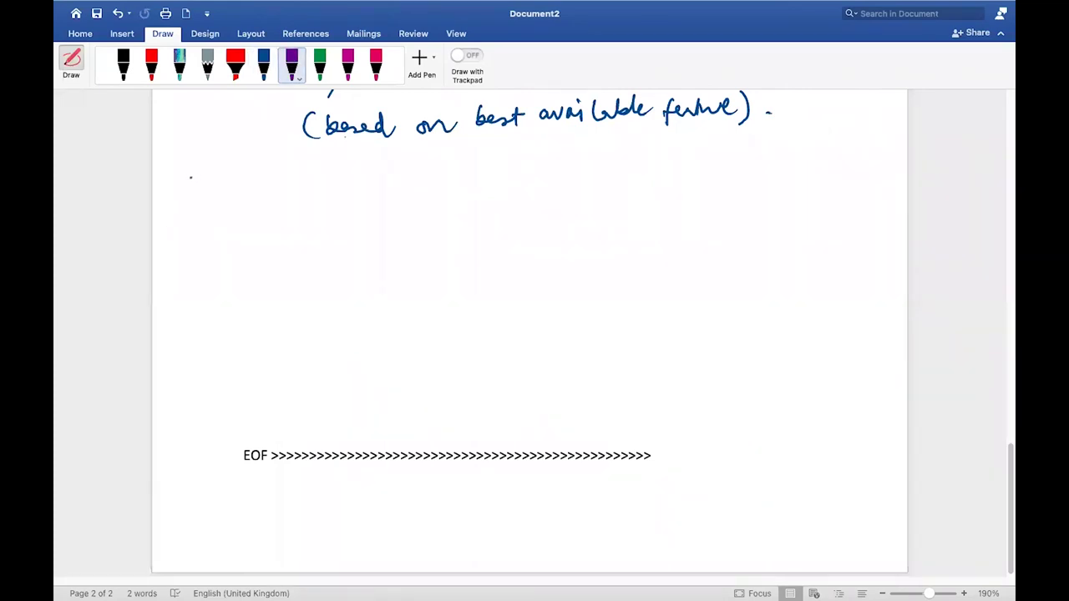
mouse_move(186, 180)
left_mouse_down()
mouse_move(205, 197)
mouse_move(182, 168)
mouse_move(214, 204)
mouse_move(211, 171)
mouse_move(255, 191)
mouse_move(365, 179)
left_mouse_up()
left_click_drag(221, 213, 395, 198)
left_click_drag(219, 218, 416, 202)
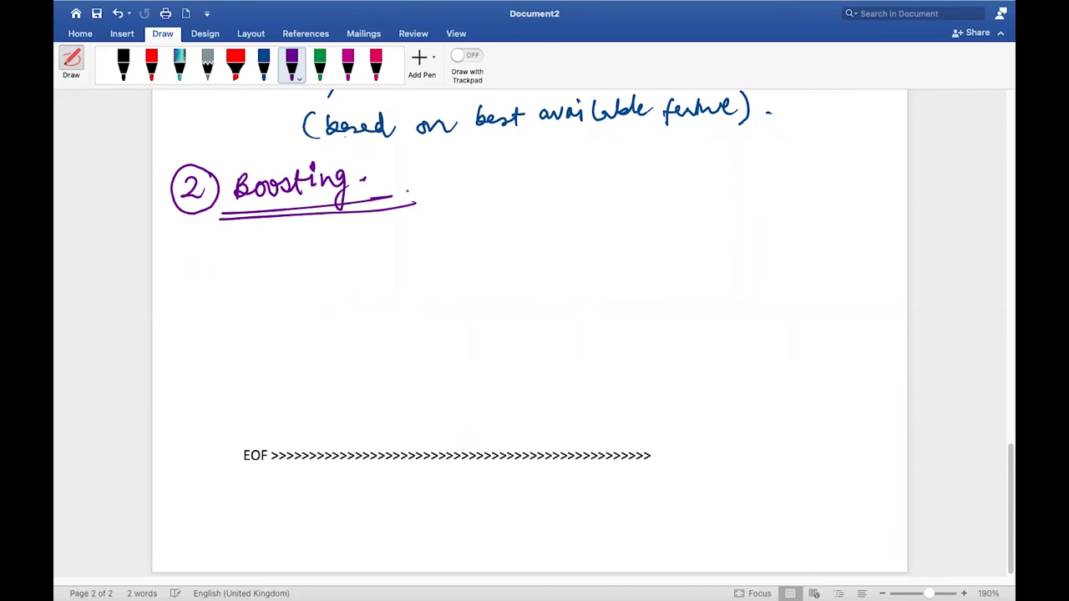
left_click(71, 68)
left_click(343, 394)
Insert blank lines until EOF reaches a fourth page, then review the Bagging diagram and return to Boosting.
key("Return")
key("Return")
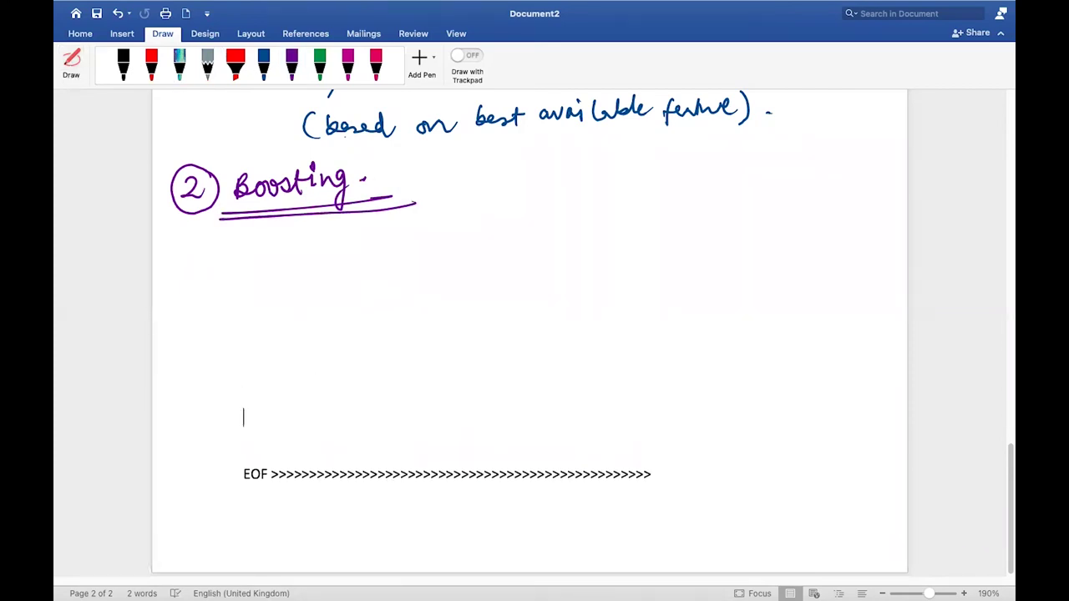
key("Return")
key("Return")
key("Return")
key("Return")
key("Return")
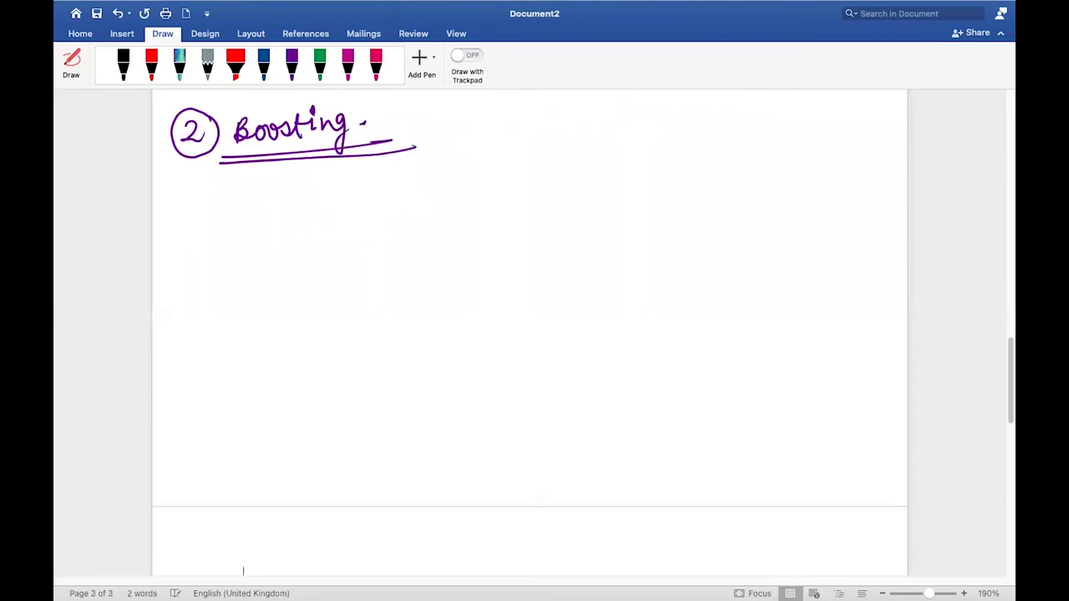
key("Return")
key("Return")
key("Return")
key("Return")
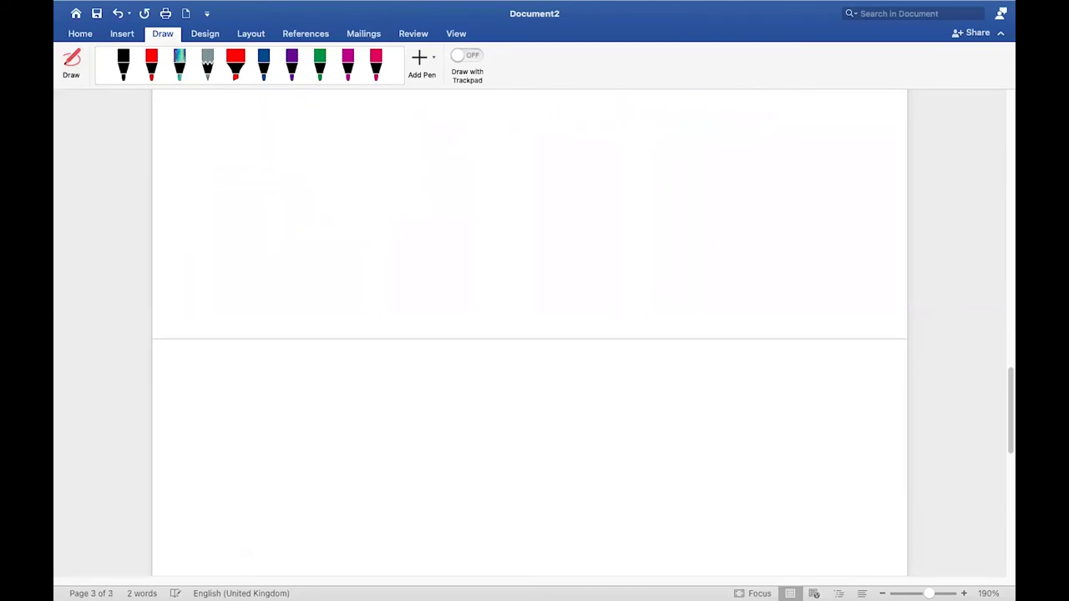
key("Return")
key("Return")
key("Return")
key("Return")
key("Return")
key("Return")
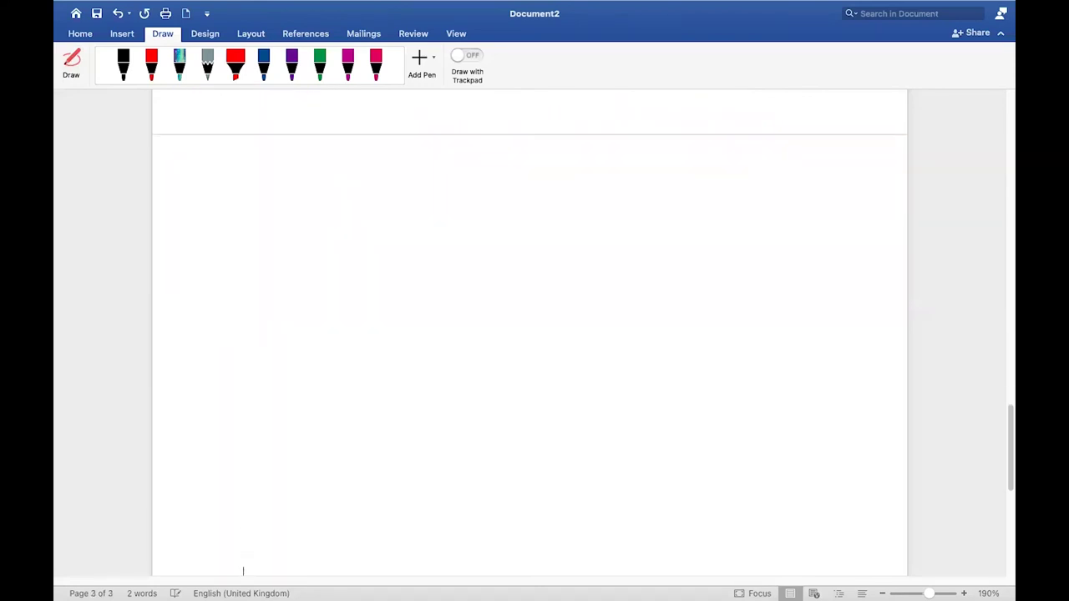
key("Return")
key("Return")
key("Return")
key("Return")
key("Return")
key("Return")
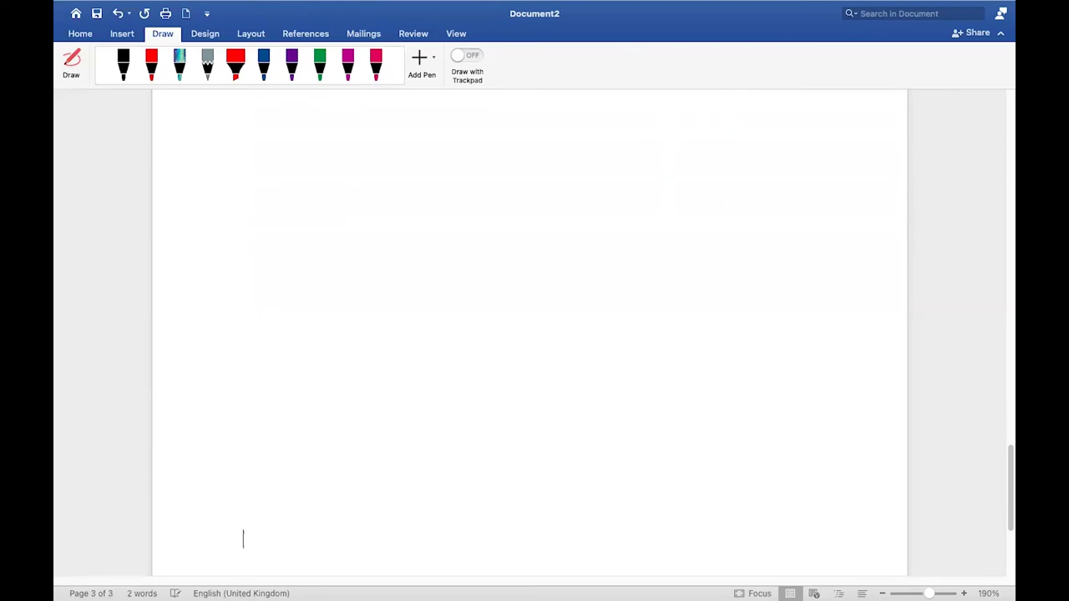
key("Return")
key("Return")
key("Return")
key("Return")
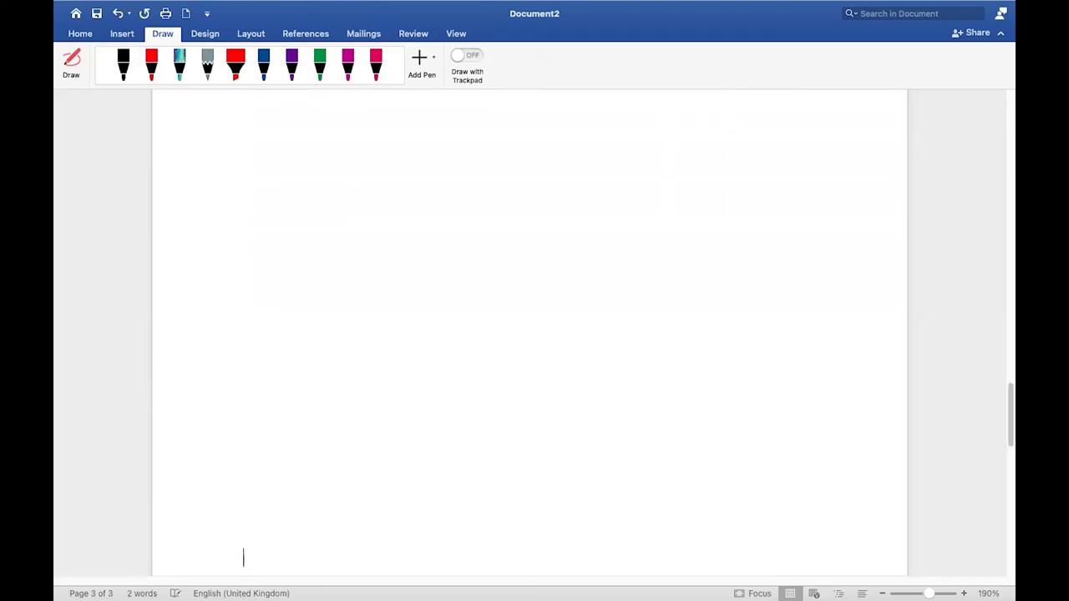
key("Return")
key("Return")
key("Return")
key("Return")
key("Return")
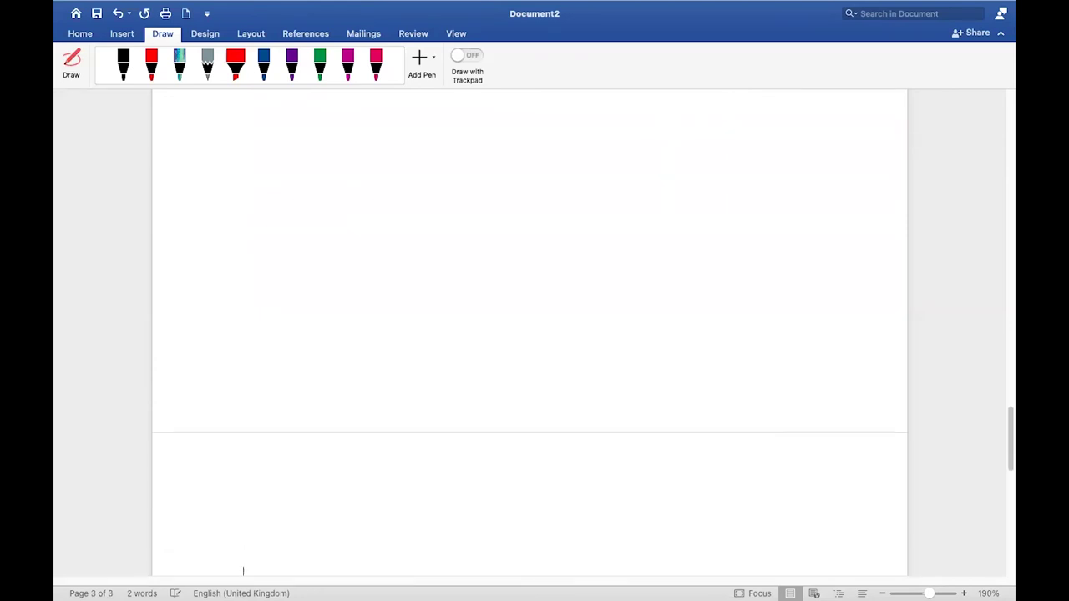
scroll(530, 334, "up", 15)
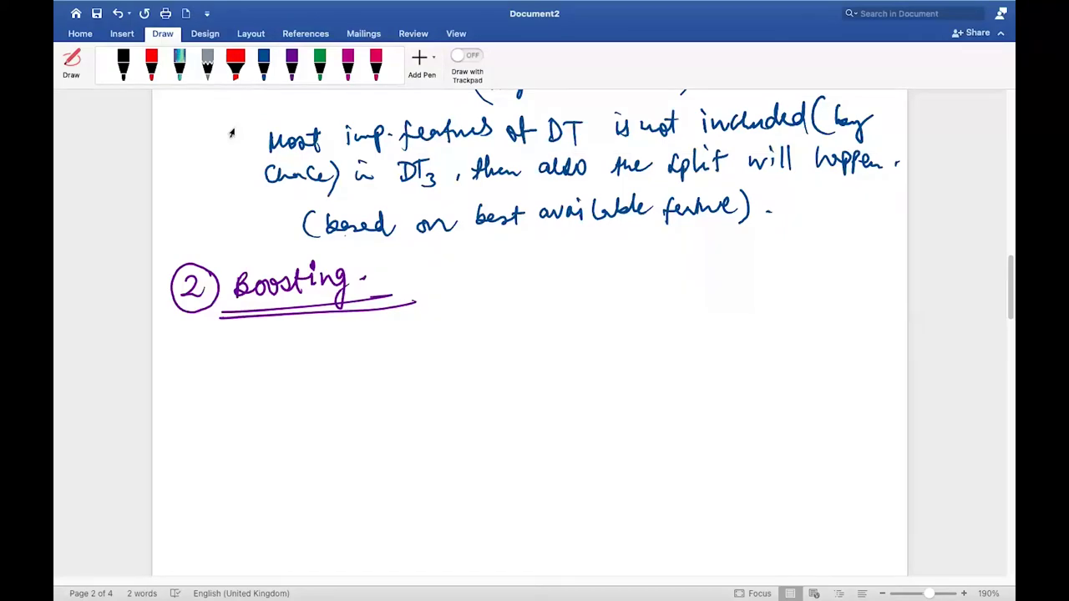
scroll(232, 132, "up", 20)
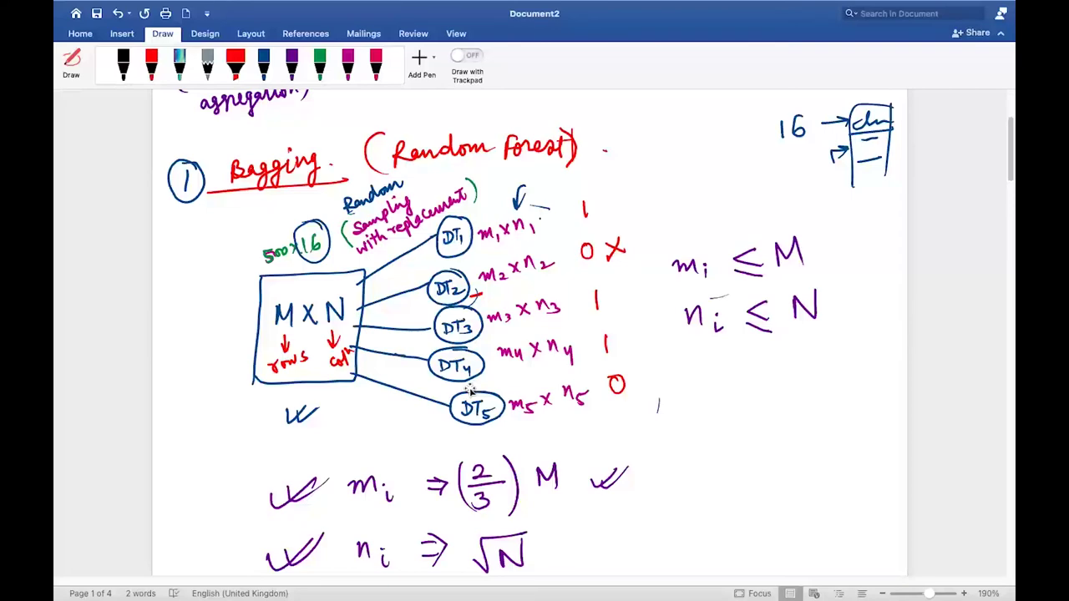
scroll(470, 389, "down", 20)
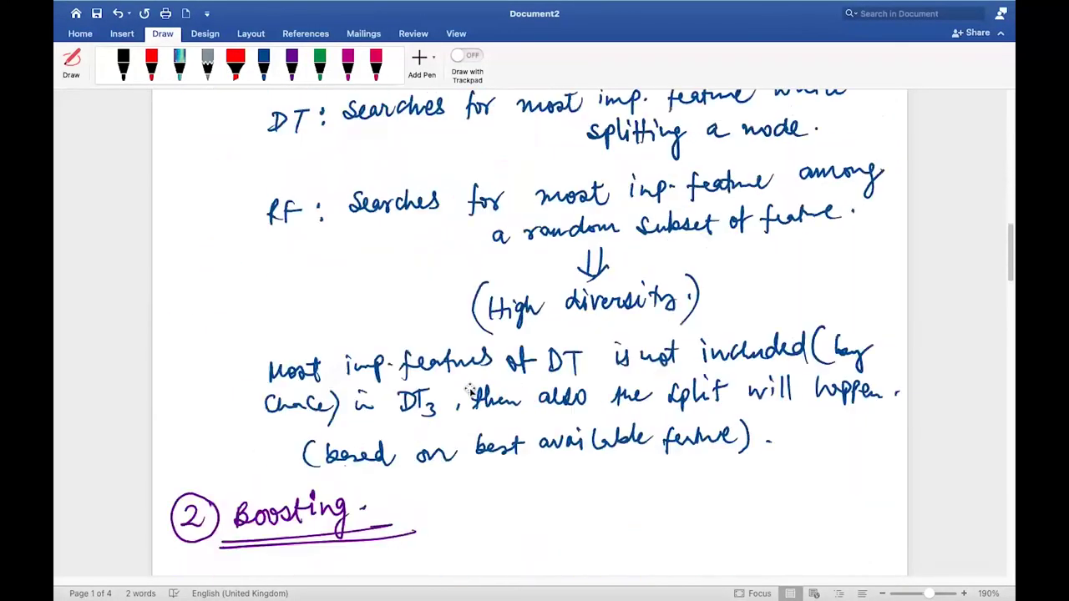
Write '→ sequential' under Boosting in dark blue ink.
left_click(264, 64)
left_click_drag(234, 237, 260, 237)
mouse_move(249, 231)
left_mouse_down()
mouse_move(260, 238)
mouse_move(251, 245)
left_mouse_up()
mouse_move(284, 224)
left_mouse_down()
mouse_move(272, 238)
mouse_move(310, 231)
mouse_move(304, 252)
left_mouse_up()
left_click_drag(312, 226, 391, 224)
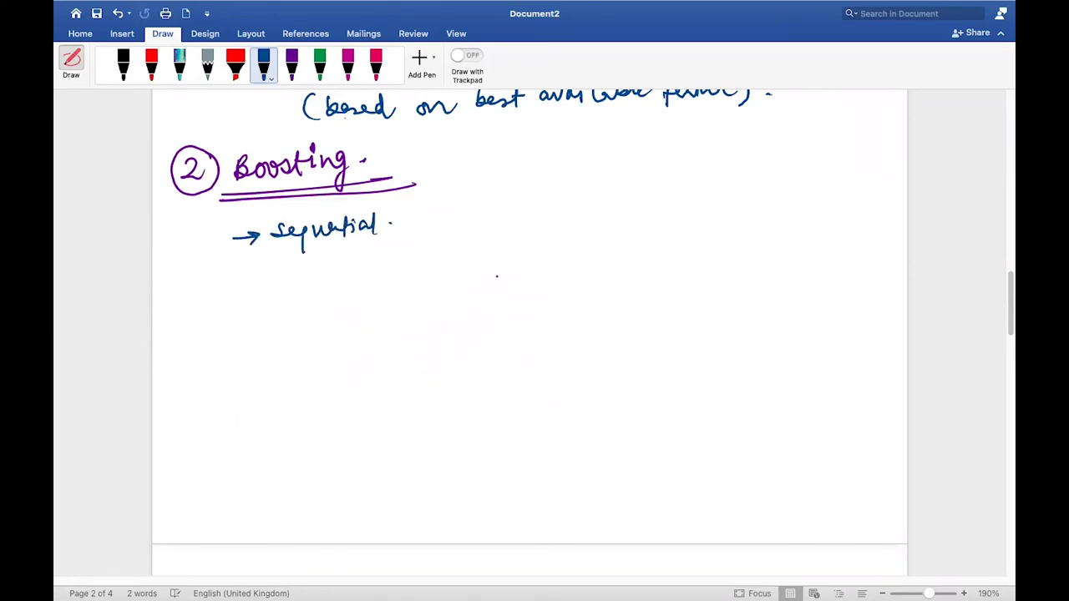
Draw circles labelled DT₁ and DT₂ joined by an arrow.
mouse_move(328, 284)
left_mouse_down()
mouse_move(276, 327)
mouse_move(351, 294)
mouse_move(323, 284)
mouse_move(300, 324)
left_mouse_up()
mouse_move(299, 305)
left_mouse_down()
mouse_move(299, 324)
mouse_move(326, 303)
left_mouse_up()
mouse_move(321, 304)
left_mouse_down()
mouse_move(331, 327)
mouse_move(470, 312)
mouse_move(461, 318)
left_mouse_up()
mouse_move(552, 270)
left_mouse_down()
mouse_move(530, 265)
mouse_move(567, 327)
mouse_move(540, 269)
left_mouse_up()
mouse_move(528, 268)
left_mouse_down()
mouse_move(551, 272)
mouse_move(509, 314)
left_mouse_up()
mouse_move(510, 295)
left_mouse_down()
mouse_move(512, 314)
mouse_move(540, 292)
left_mouse_up()
mouse_move(532, 293)
left_mouse_down()
mouse_move(532, 312)
mouse_move(552, 316)
mouse_move(694, 293)
mouse_move(687, 299)
left_mouse_up()
left_click(561, 309)
Add an arrow to a DT₃ circle and curved arrows linking DT₁→DT₂→DT₃.
left_click(721, 262)
left_click_drag(735, 260, 760, 269)
mouse_move(792, 306)
left_mouse_down()
mouse_move(750, 263)
mouse_move(734, 307)
mouse_move(765, 289)
left_mouse_up()
mouse_move(756, 291)
left_mouse_down()
mouse_move(755, 311)
mouse_move(770, 314)
left_mouse_up()
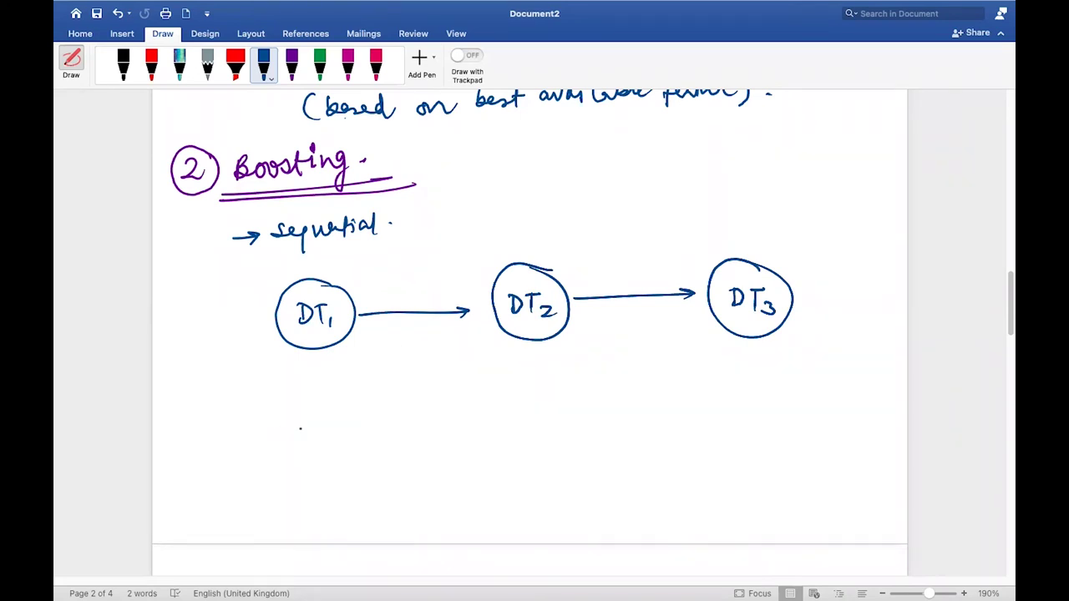
mouse_move(356, 286)
left_mouse_down()
mouse_move(414, 252)
mouse_move(464, 266)
mouse_move(470, 279)
mouse_move(455, 288)
left_mouse_up()
mouse_move(558, 264)
left_mouse_down()
mouse_move(642, 228)
mouse_move(703, 271)
left_mouse_up()
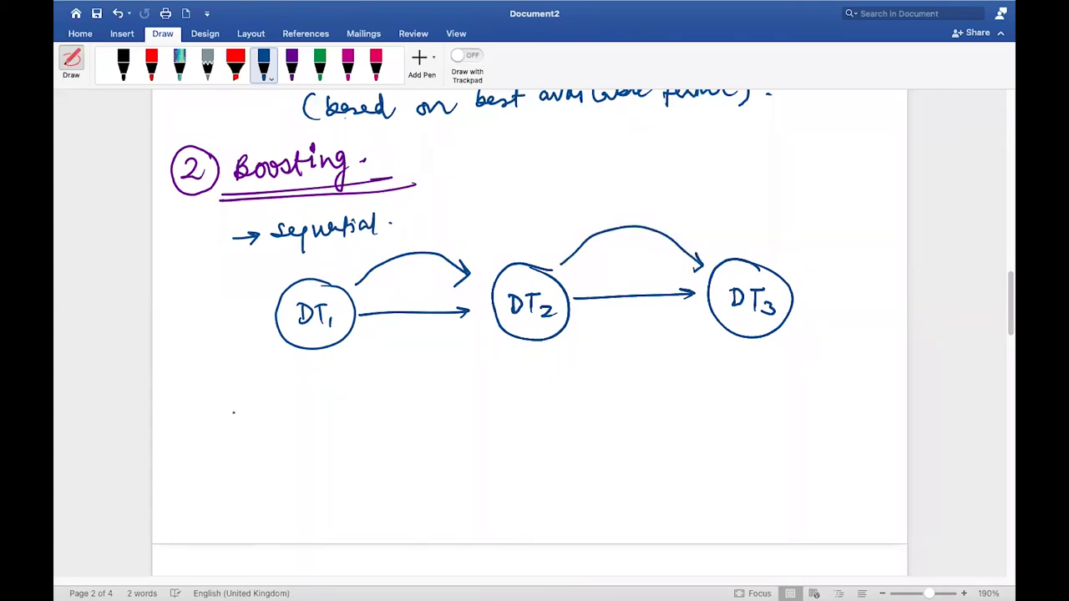
Write 'weak learners' and 'Strong learners' below the chain, with a colon after weak learners.
mouse_move(222, 394)
left_mouse_down()
mouse_move(314, 405)
mouse_move(386, 384)
mouse_move(388, 399)
left_mouse_up()
mouse_move(217, 453)
left_mouse_down()
mouse_move(208, 475)
mouse_move(252, 473)
mouse_move(267, 490)
left_mouse_up()
mouse_move(308, 446)
left_mouse_down()
mouse_move(310, 476)
mouse_move(333, 458)
mouse_move(368, 464)
mouse_move(381, 453)
mouse_move(396, 473)
left_mouse_up()
left_click(414, 383)
left_click(414, 392)
Add a colon after Strong learners and draw a ruled table with column dividers below DT₃.
left_click(422, 449)
left_click(422, 469)
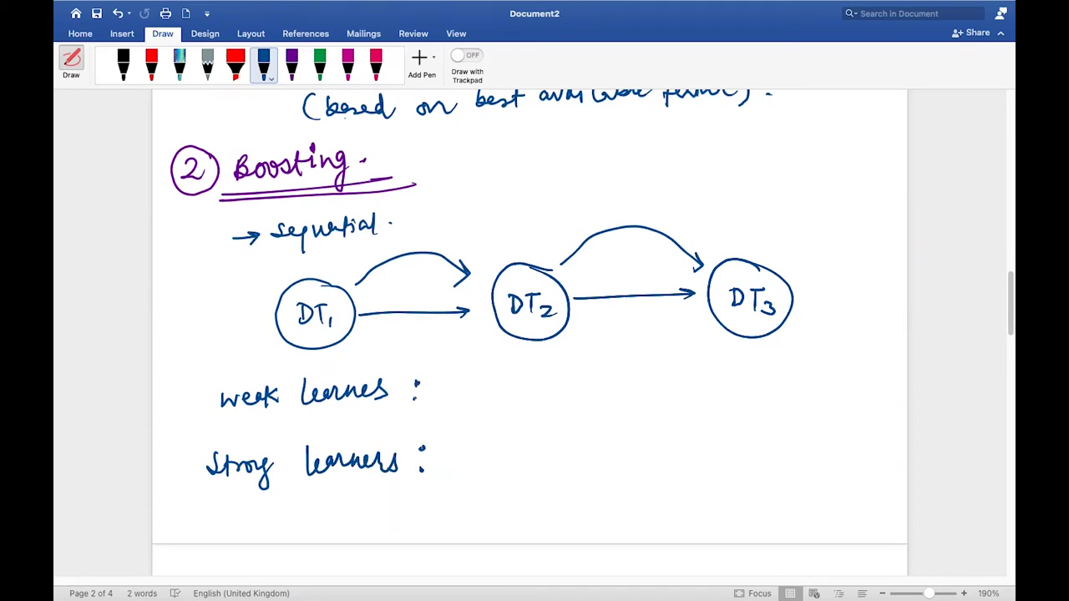
left_click_drag(708, 363, 702, 460)
mouse_move(707, 360)
left_mouse_down()
mouse_move(885, 346)
mouse_move(897, 461)
mouse_move(761, 480)
mouse_move(704, 461)
left_mouse_up()
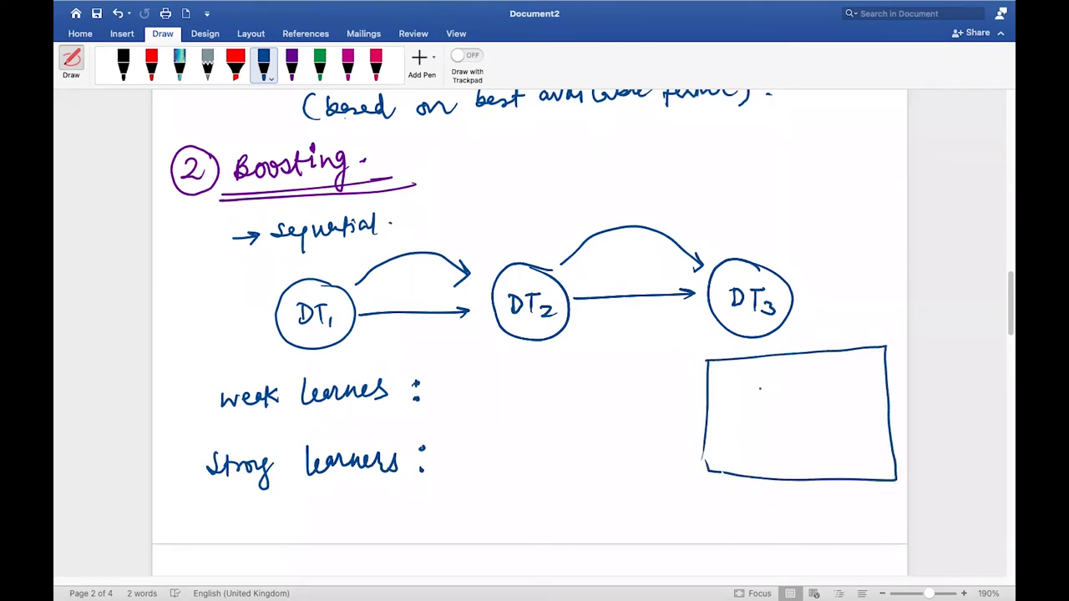
left_click_drag(750, 355, 764, 480)
left_click_drag(798, 352, 803, 476)
left_click_drag(831, 351, 824, 500)
mouse_move(707, 380)
left_mouse_down()
mouse_move(897, 363)
mouse_move(860, 420)
mouse_move(869, 488)
left_mouse_up()
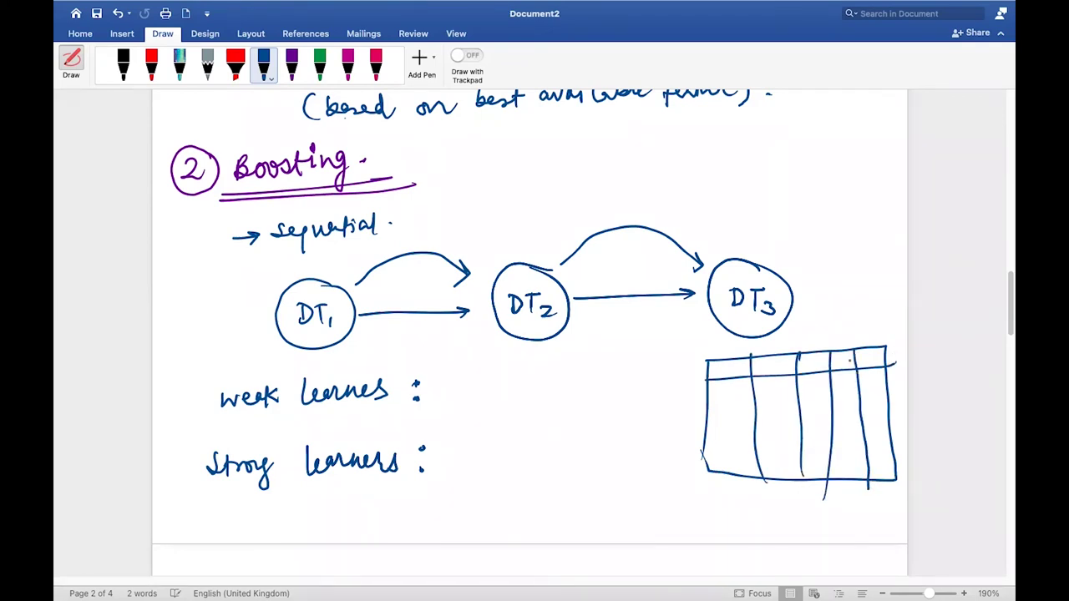
Write y and y_pr column headers and fill both columns with 0/1 values.
left_click(862, 355)
mouse_move(844, 356)
left_mouse_down()
mouse_move(841, 371)
mouse_move(863, 361)
left_mouse_up()
left_click(875, 359)
mouse_move(869, 354)
left_mouse_down()
mouse_move(863, 369)
mouse_move(879, 352)
left_mouse_up()
left_click_drag(846, 377, 846, 451)
left_click(847, 437)
left_click_drag(847, 461, 847, 477)
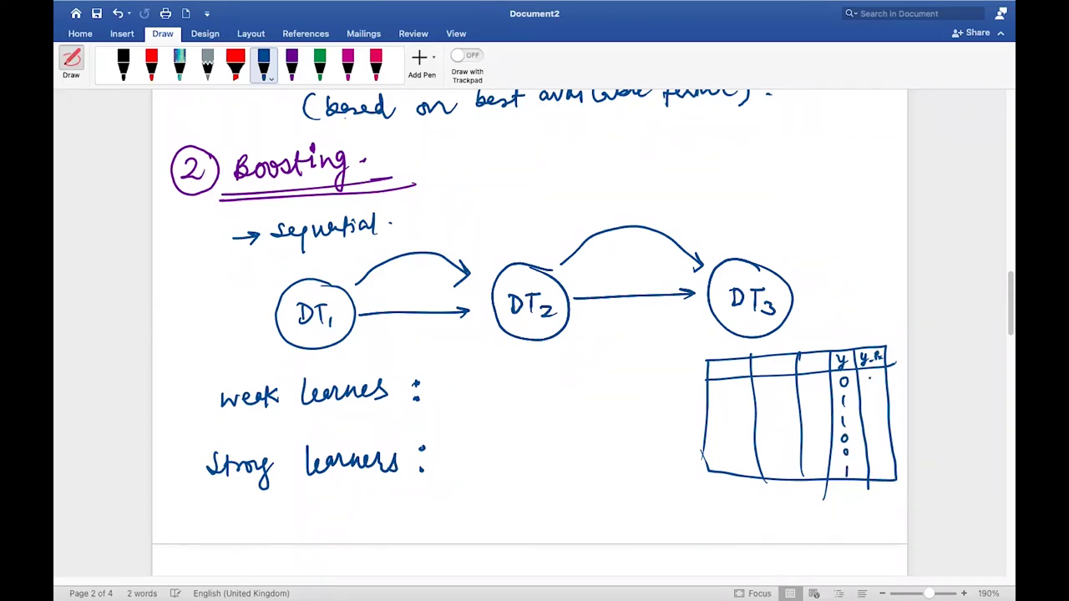
mouse_move(870, 377)
left_mouse_down()
mouse_move(871, 459)
mouse_move(879, 451)
left_mouse_up()
left_click(879, 399)
left_click_drag(881, 469, 880, 479)
left_click(235, 64)
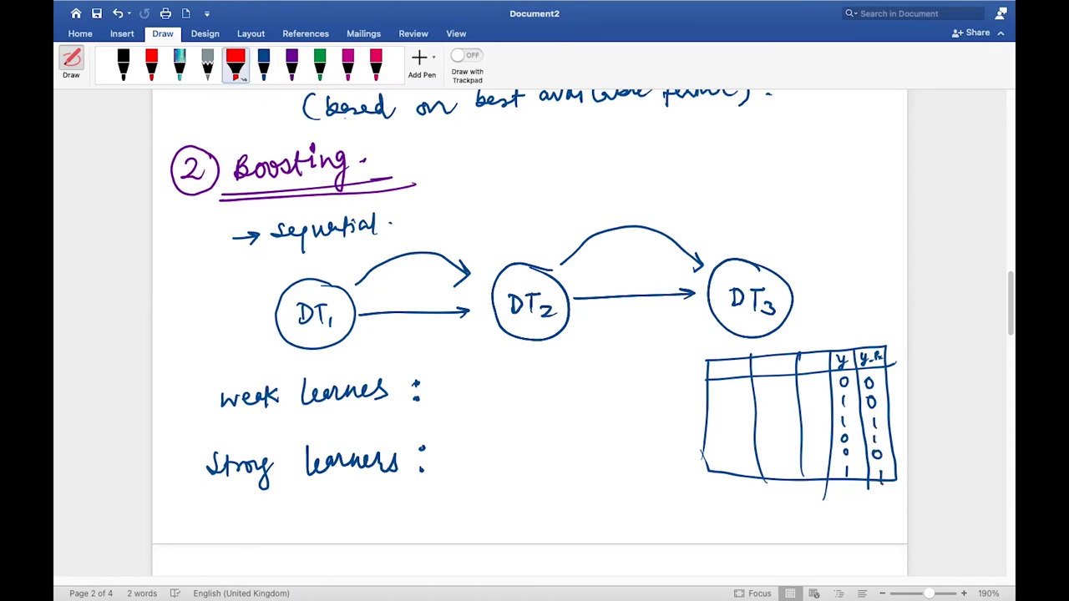
Change the pen colour to yellow, try a highlight on the y column, and undo it.
left_click(243, 78)
left_click(209, 183)
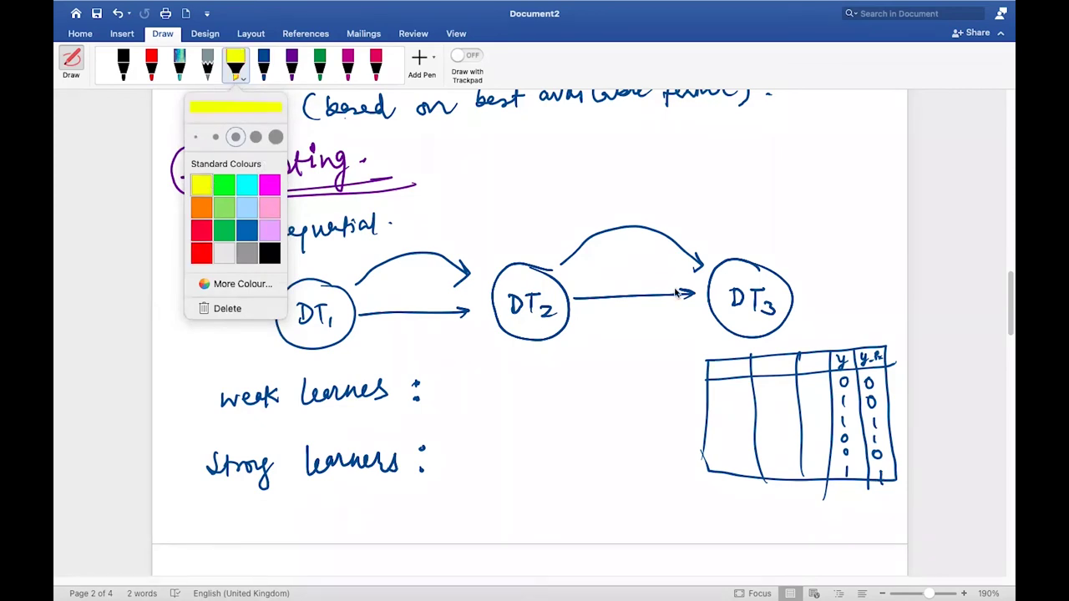
left_click(846, 394)
mouse_move(843, 388)
left_mouse_down()
mouse_move(846, 411)
mouse_move(877, 405)
left_mouse_up()
key("super+z")
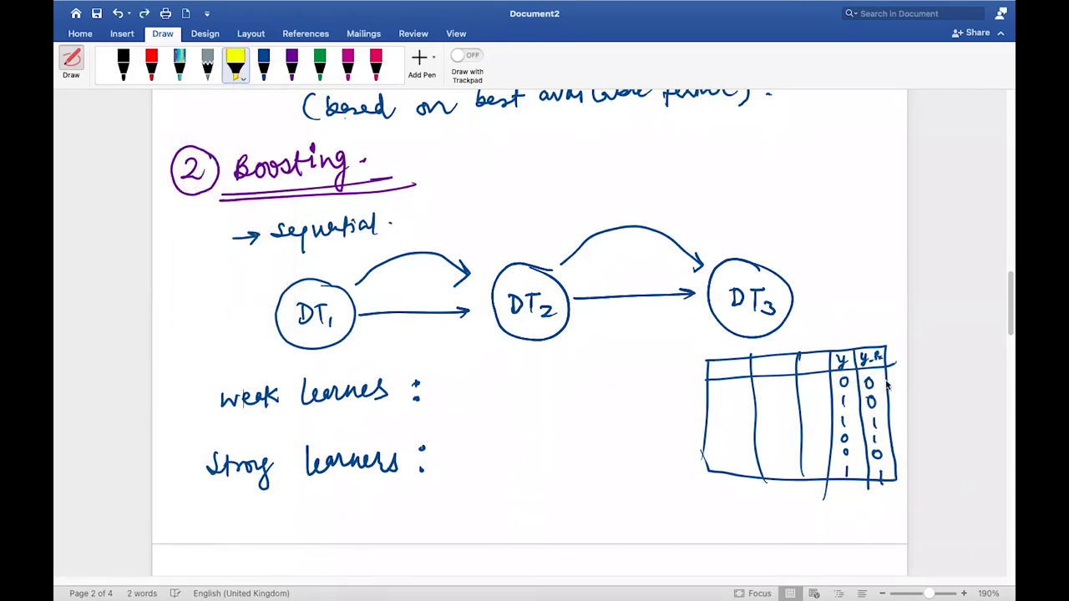
Highlight the y=1/pred 0 and y=0/pred 1 rows in yellow.
left_click(235, 67)
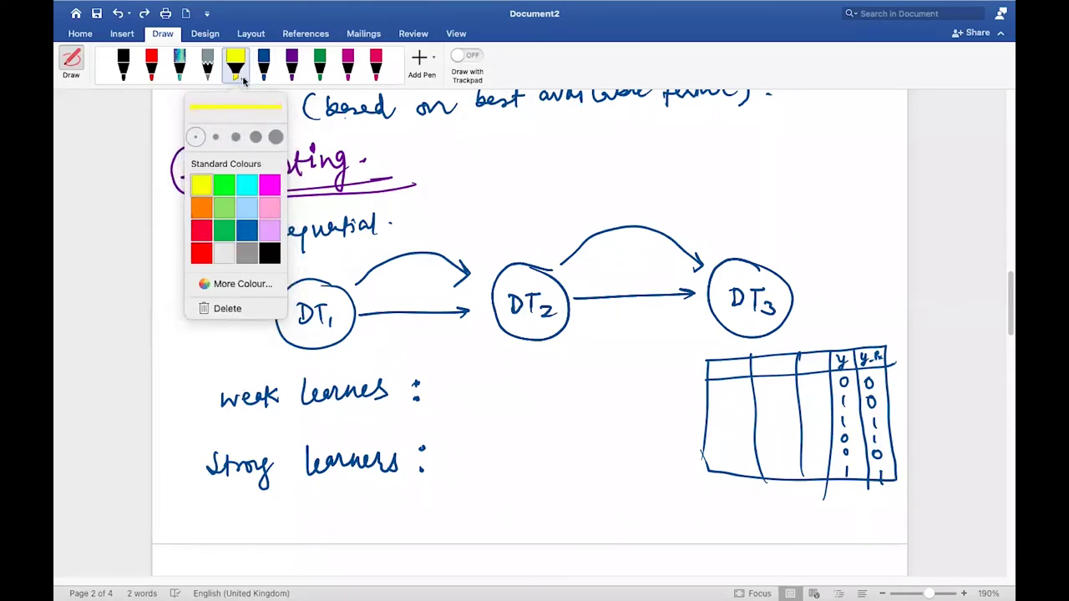
left_click(244, 80)
left_click_drag(834, 403, 884, 404)
left_click_drag(833, 439, 889, 439)
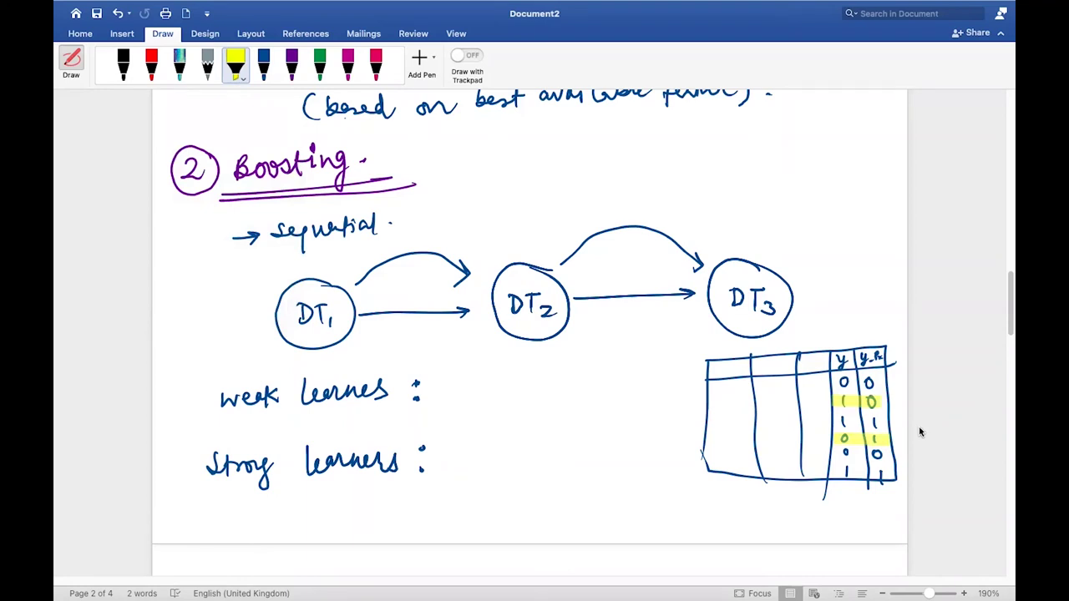
left_click(320, 65)
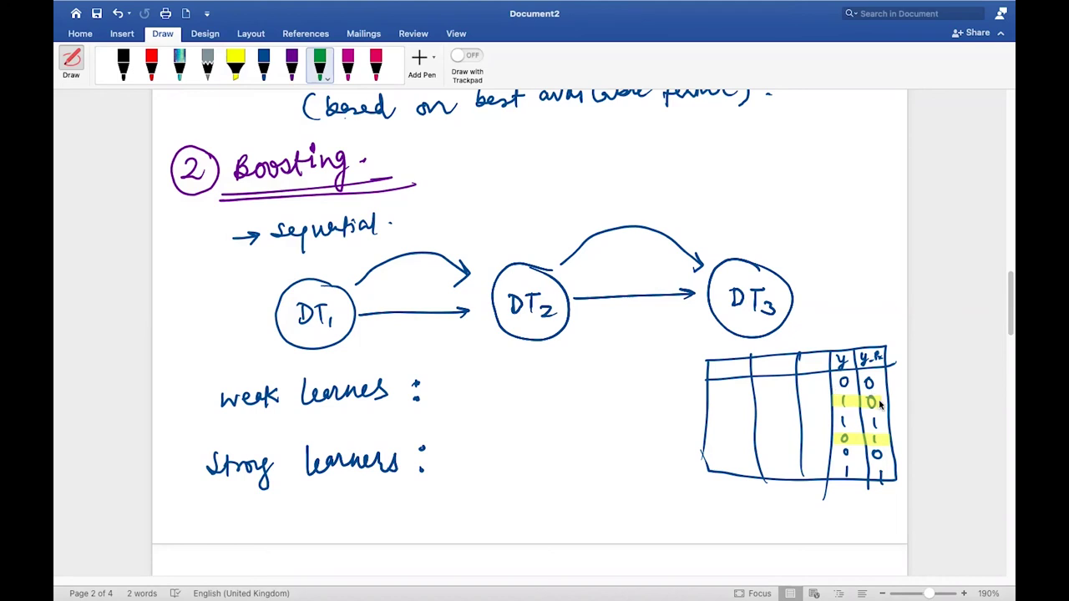
Draw five green lines across the table rows and a green arrow to 'weak learners'.
left_click_drag(706, 393, 893, 389)
left_click_drag(699, 415, 894, 412)
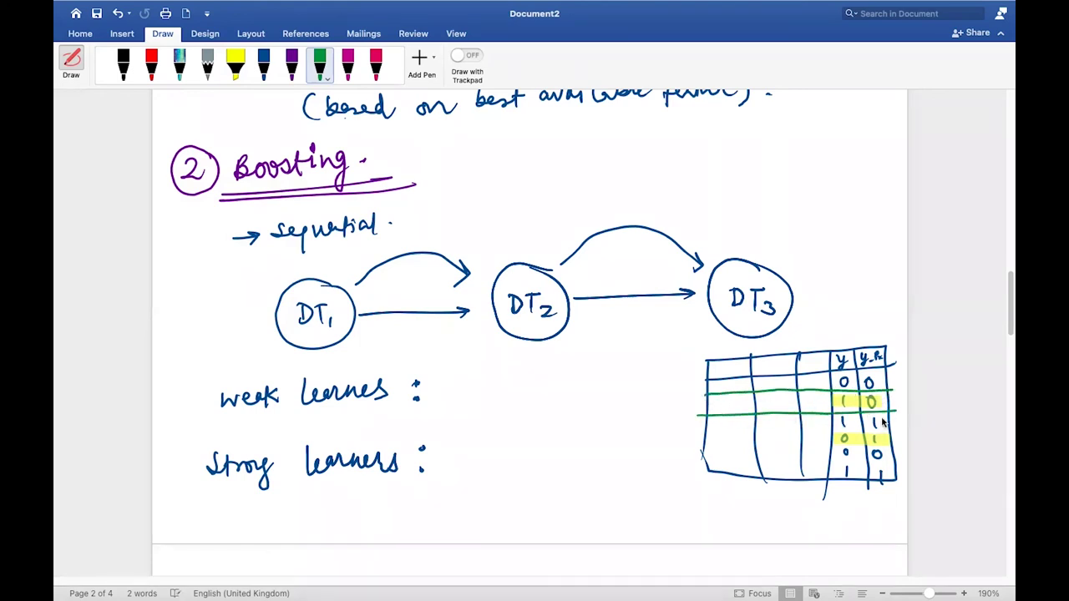
left_click_drag(698, 432, 896, 431)
left_click_drag(700, 451, 908, 449)
left_click_drag(701, 460, 909, 454)
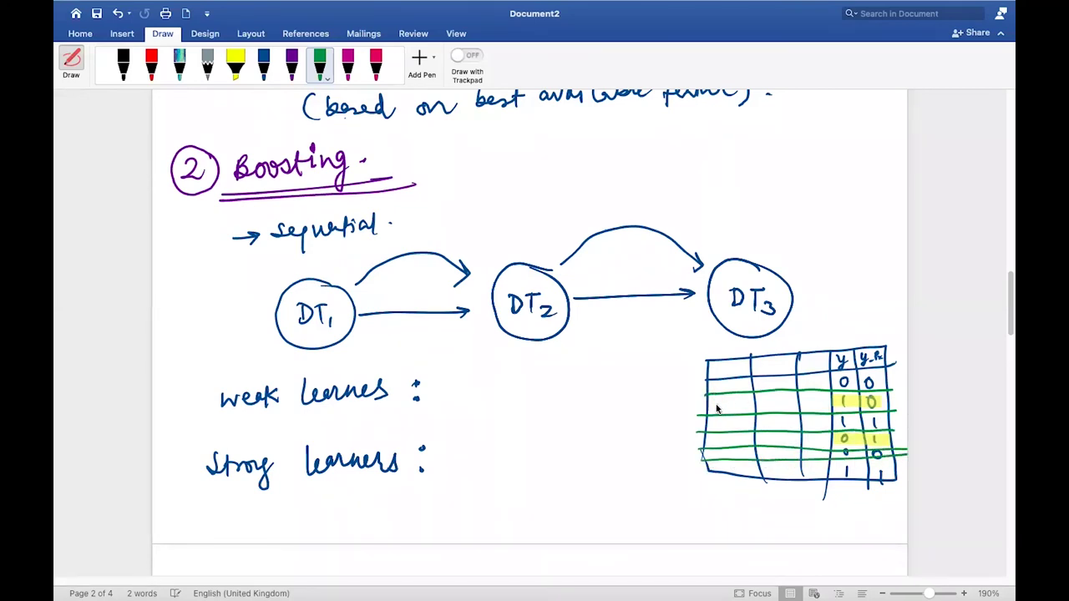
mouse_move(703, 405)
left_mouse_down()
mouse_move(466, 373)
mouse_move(469, 389)
left_mouse_up()
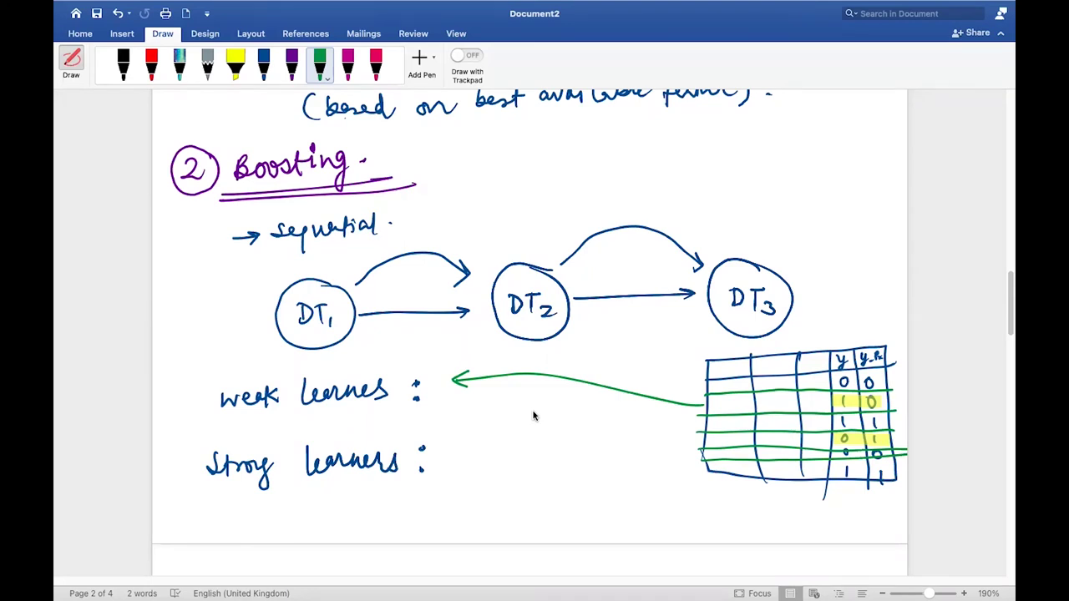
Draw a green connector and arrow from the table to 'Strong learners :'.
scroll(534, 415, "down", 6)
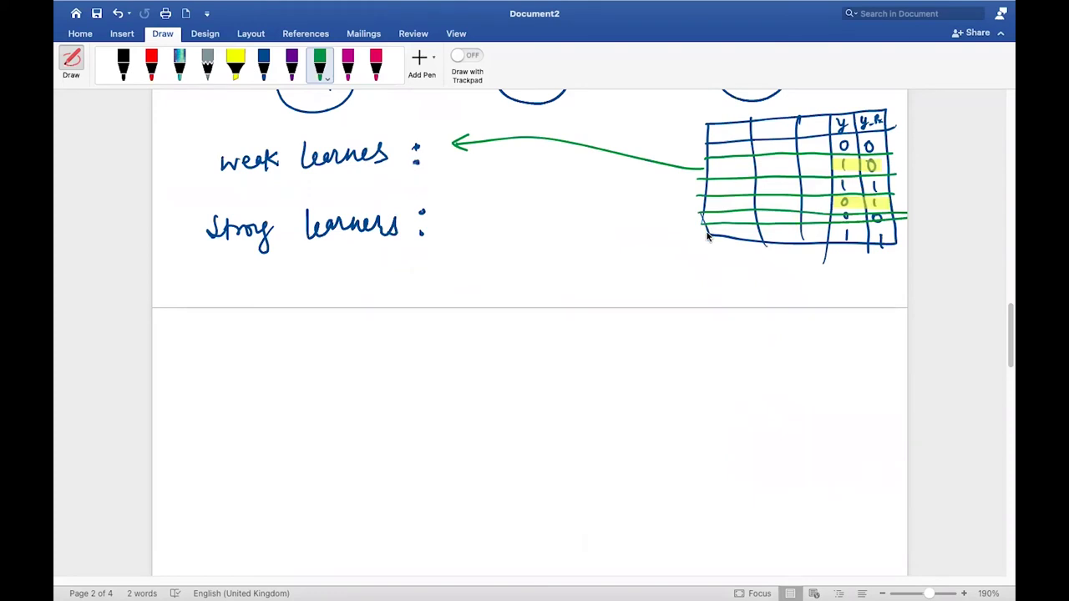
left_click_drag(706, 203, 663, 161)
mouse_move(703, 233)
left_mouse_down()
mouse_move(472, 226)
mouse_move(487, 226)
left_mouse_up()
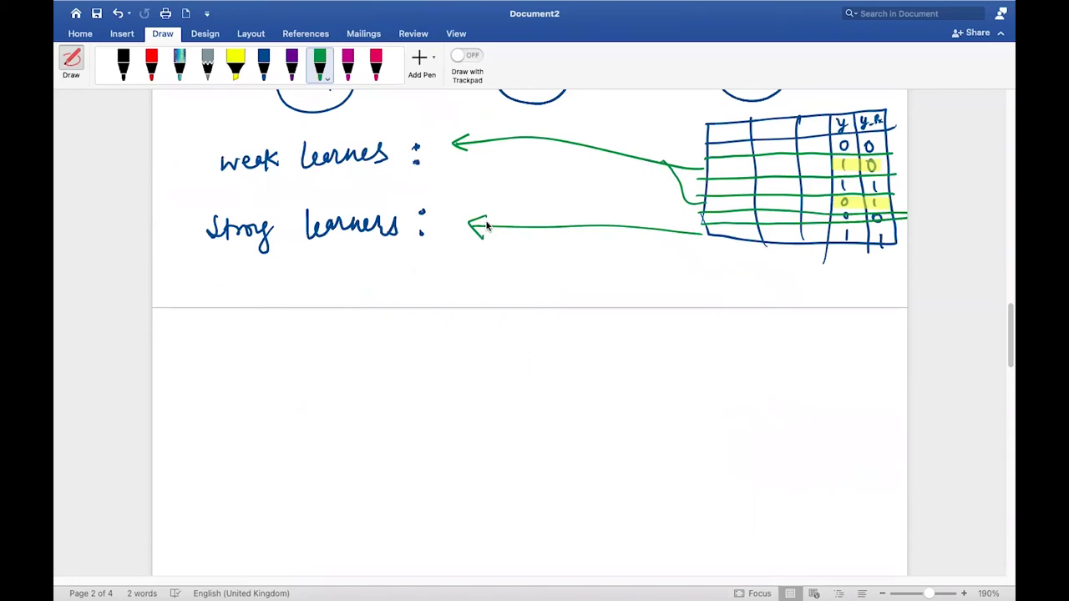
left_click(264, 63)
scroll(321, 445, "down", 5)
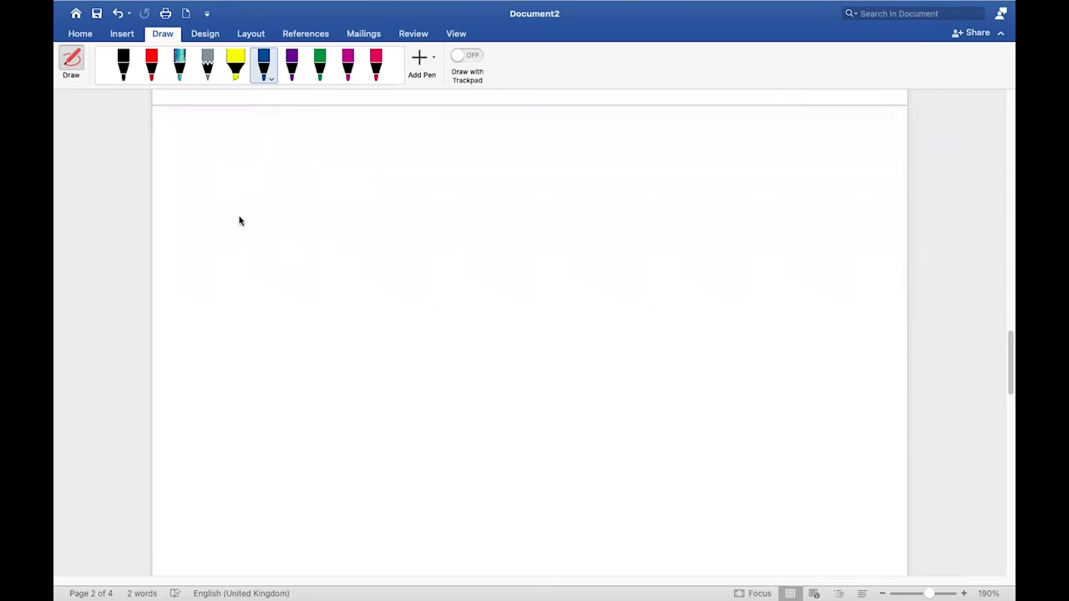
Write 'Step 1', double-underline it, and draw a rectangle for the table.
mouse_move(186, 127)
left_mouse_down()
mouse_move(175, 139)
mouse_move(228, 131)
mouse_move(227, 144)
left_mouse_up()
mouse_move(156, 164)
left_mouse_down()
mouse_move(261, 153)
mouse_move(166, 171)
left_mouse_up()
left_click_drag(311, 171, 308, 191)
left_click_drag(307, 256, 305, 325)
mouse_move(310, 171)
left_mouse_down()
mouse_move(800, 163)
mouse_move(797, 290)
left_mouse_up()
left_click_drag(299, 330, 812, 324)
scroll(802, 324, "up", 10)
scroll(802, 324, "down", 2)
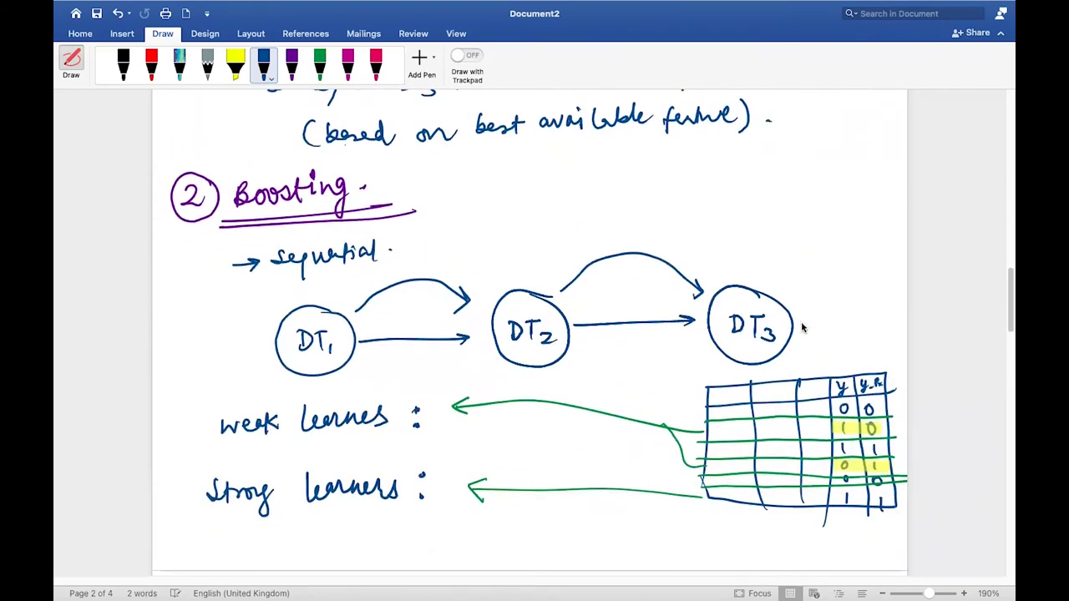
scroll(801, 327, "down", 2)
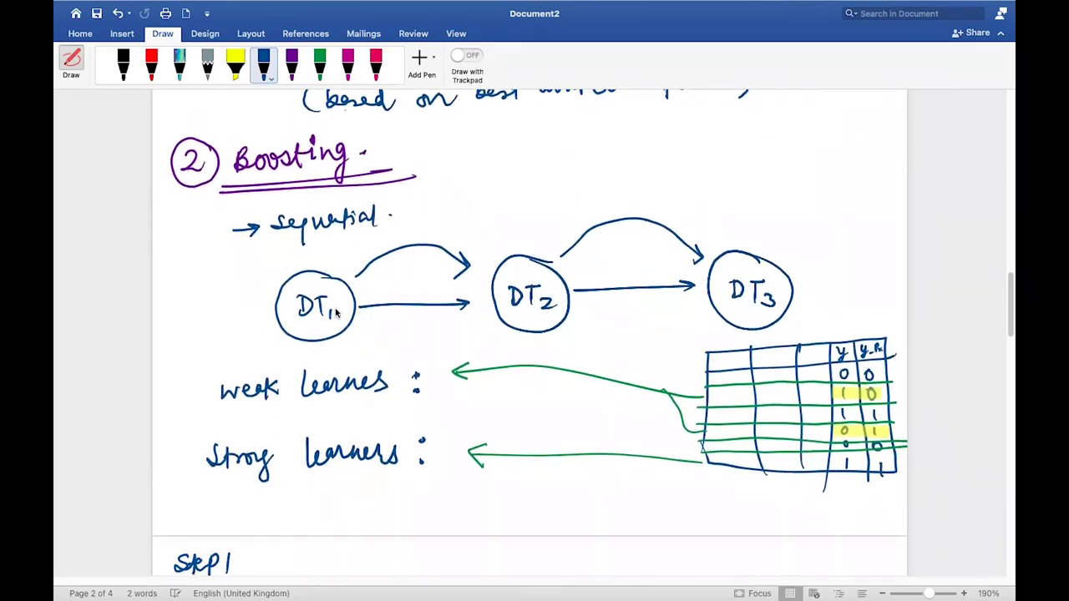
scroll(310, 325, "down", 10)
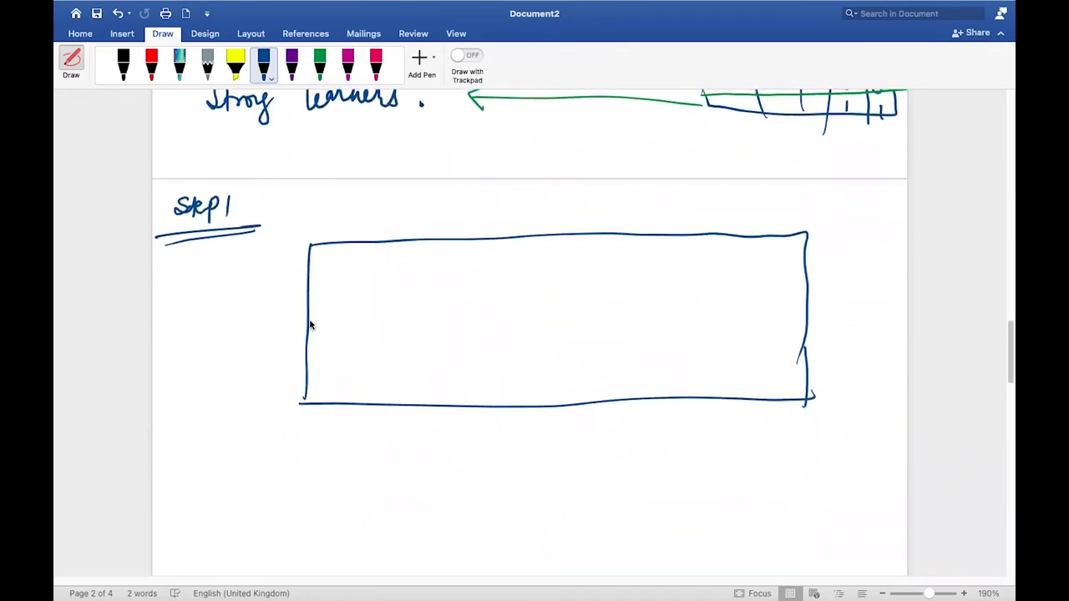
scroll(310, 324, "down", 2)
Draw seven vertical column dividers inside the Step 1 table.
left_click_drag(361, 210, 356, 366)
left_click_drag(443, 203, 442, 377)
left_click_drag(482, 203, 485, 381)
left_click_drag(543, 207, 530, 386)
left_click_drag(608, 196, 609, 380)
left_click_drag(667, 194, 672, 376)
left_click_drag(737, 204, 725, 357)
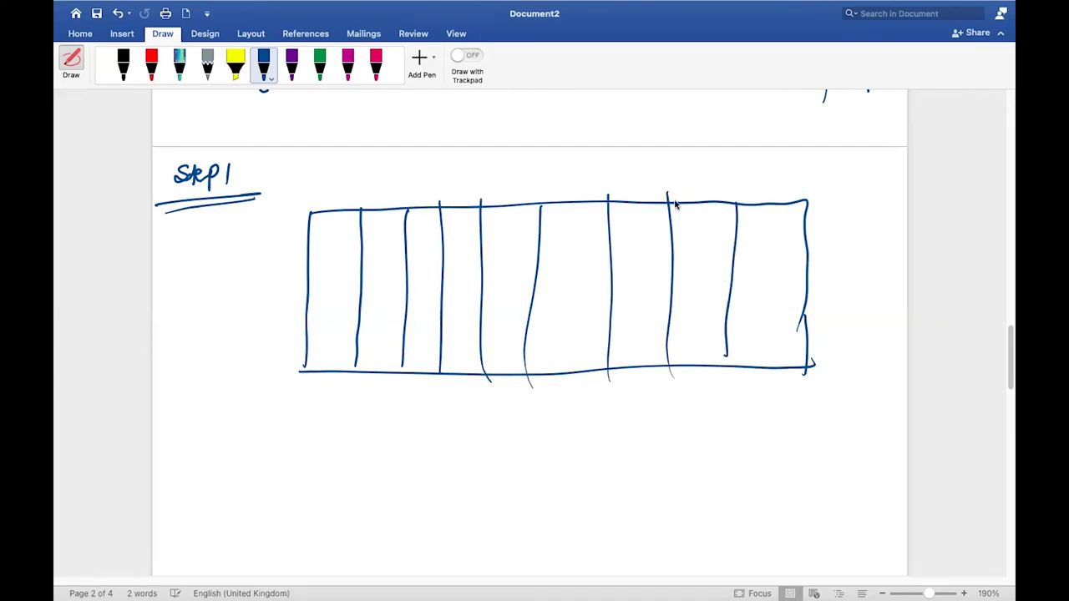
Add y, o/p and weights headers and number the rows 1 to 10.
mouse_move(693, 178)
left_mouse_down()
mouse_move(706, 171)
mouse_move(694, 199)
mouse_move(715, 185)
left_mouse_up()
left_click_drag(632, 174, 640, 189)
left_click_drag(647, 173, 634, 197)
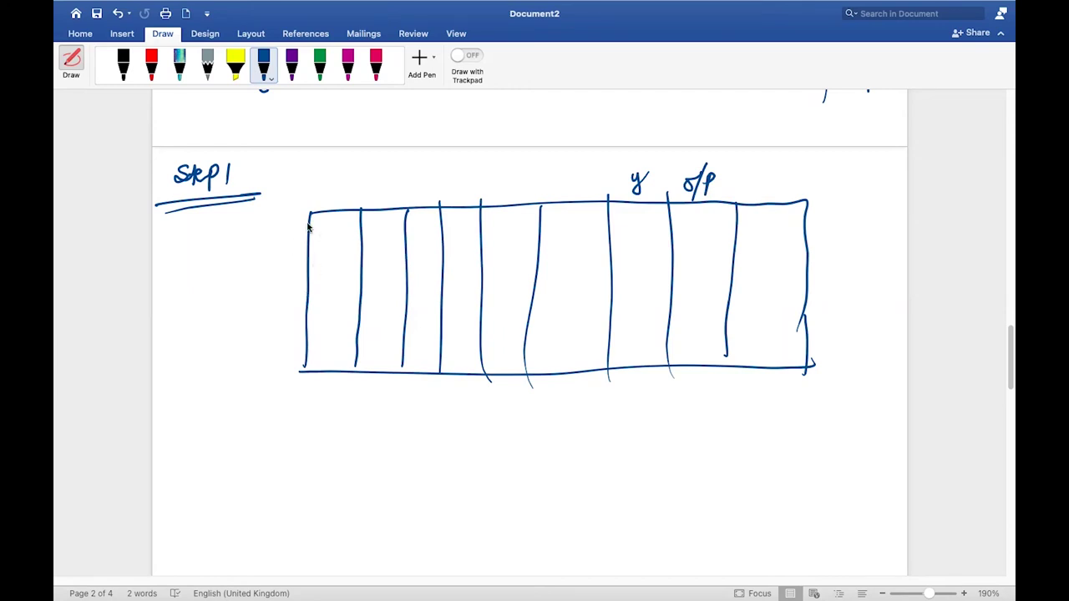
mouse_move(330, 220)
left_mouse_down()
mouse_move(338, 257)
mouse_move(326, 301)
left_mouse_up()
left_click_drag(328, 308, 317, 370)
left_click_drag(327, 364, 327, 369)
mouse_move(765, 193)
left_mouse_down()
mouse_move(812, 178)
mouse_move(827, 187)
left_mouse_up()
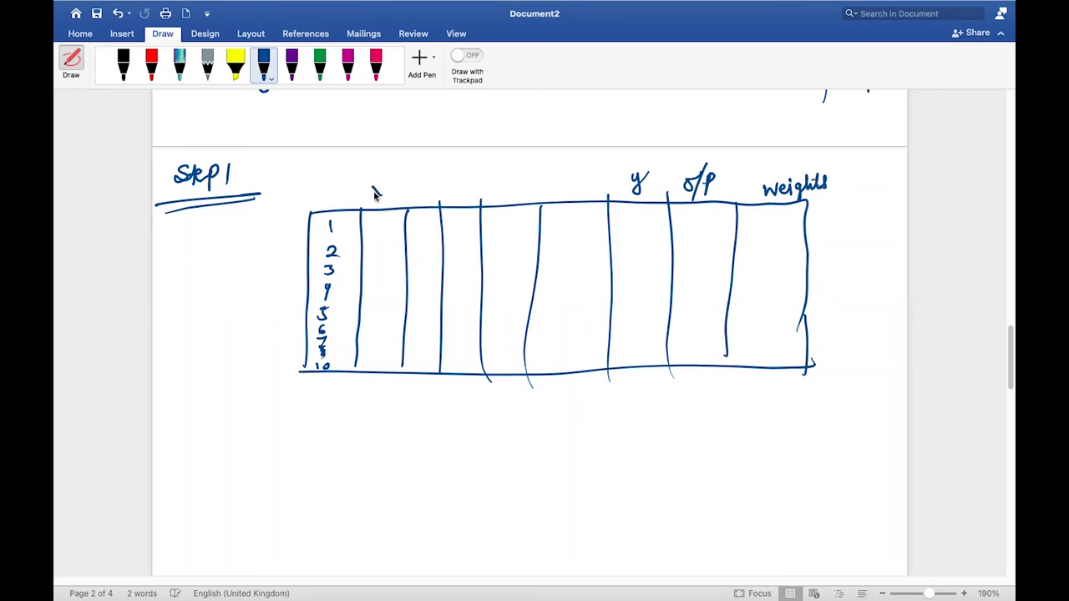
Write x1–x5 headers, yes/no outputs and 1/10 weights for each row.
mouse_move(375, 193)
left_mouse_down()
mouse_move(431, 201)
mouse_move(465, 184)
mouse_move(476, 197)
mouse_move(563, 189)
mouse_move(583, 205)
left_mouse_up()
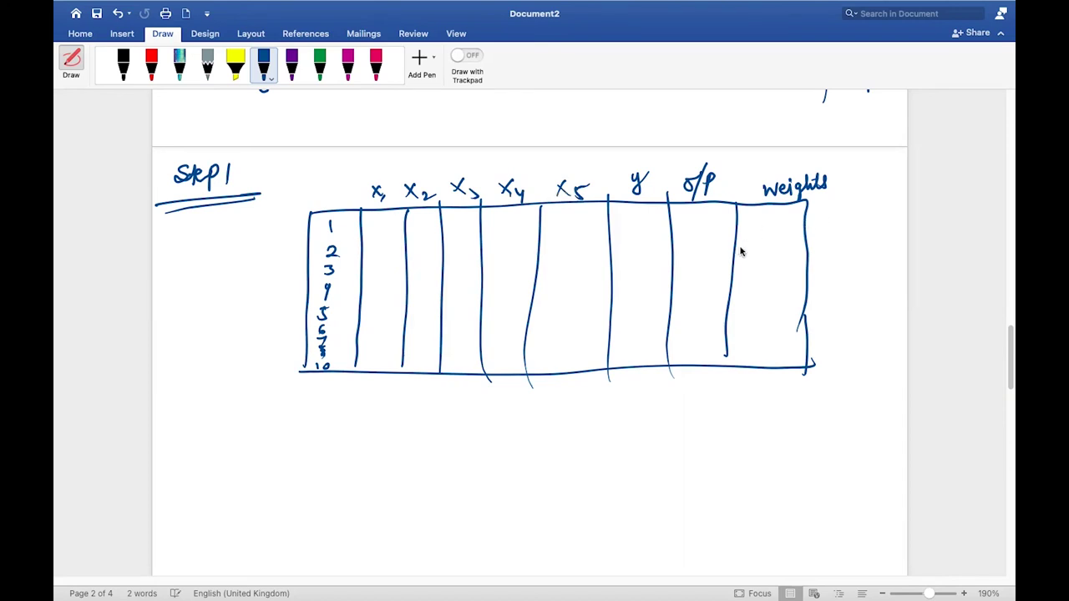
mouse_move(681, 224)
left_mouse_down()
mouse_move(706, 225)
mouse_move(692, 239)
mouse_move(702, 252)
mouse_move(716, 249)
mouse_move(688, 290)
mouse_move(713, 286)
mouse_move(695, 334)
mouse_move(710, 323)
mouse_move(690, 344)
mouse_move(712, 343)
left_mouse_up()
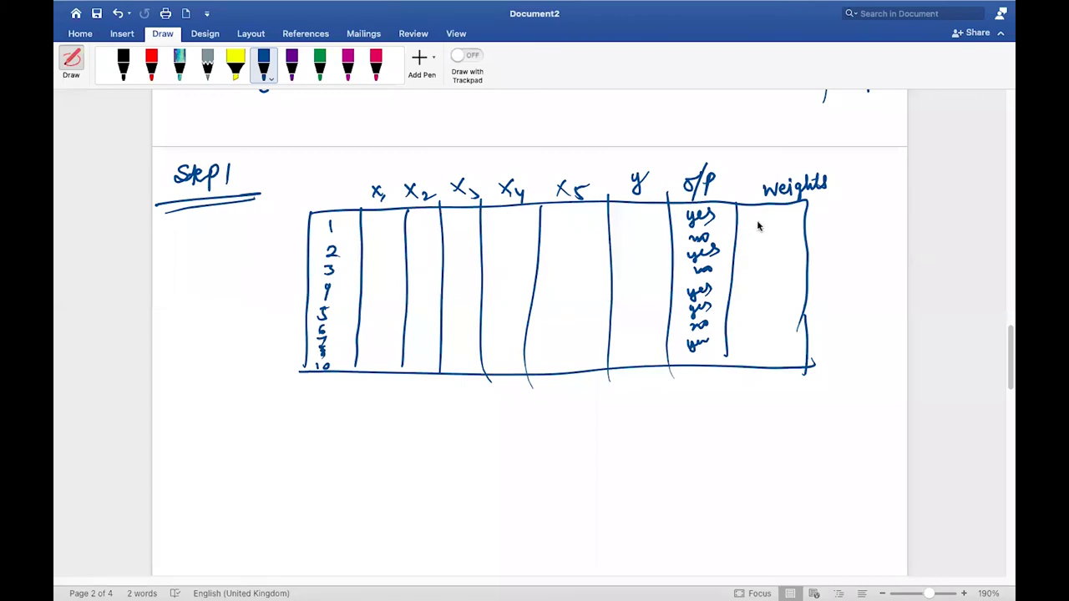
mouse_move(770, 209)
left_mouse_down()
mouse_move(762, 224)
mouse_move(774, 227)
left_mouse_up()
left_click_drag(780, 217, 757, 252)
mouse_move(765, 243)
left_mouse_down()
mouse_move(763, 254)
mouse_move(773, 244)
mouse_move(766, 292)
left_mouse_up()
left_click_drag(765, 301, 764, 308)
Write '1/n = 1/10' below the table and finish the tenth row's 1/10 weight.
mouse_move(287, 406)
left_mouse_down()
mouse_move(286, 423)
mouse_move(309, 426)
left_mouse_up()
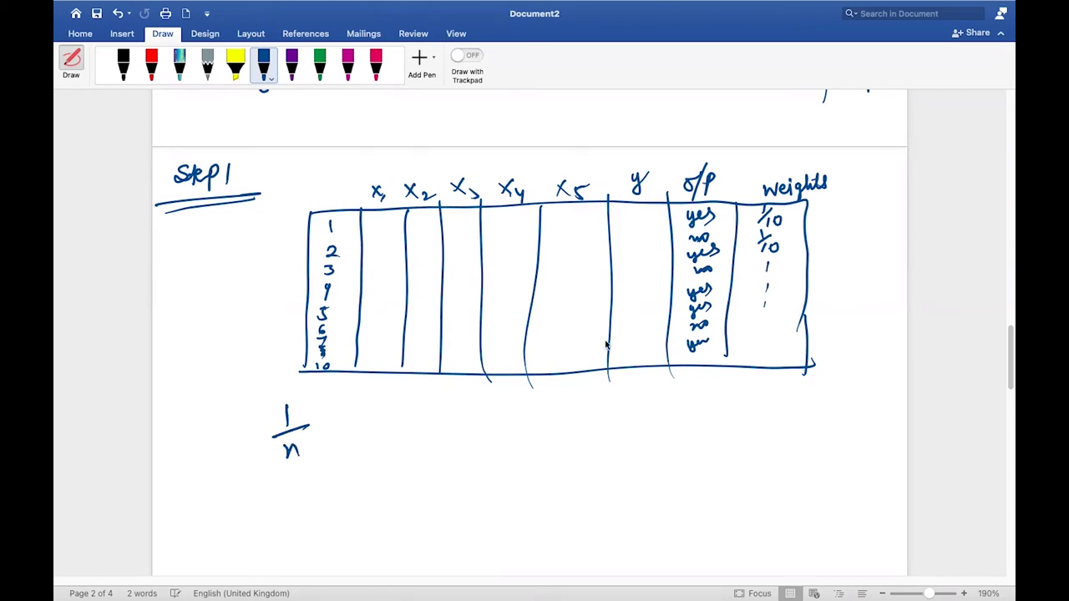
mouse_move(760, 328)
left_mouse_down()
mouse_move(751, 359)
mouse_move(769, 347)
left_mouse_up()
left_click_drag(334, 423, 343, 422)
left_click_drag(334, 431, 366, 421)
mouse_move(359, 430)
left_mouse_down()
mouse_move(378, 423)
mouse_move(365, 451)
left_mouse_up()
left_click_drag(386, 433, 385, 434)
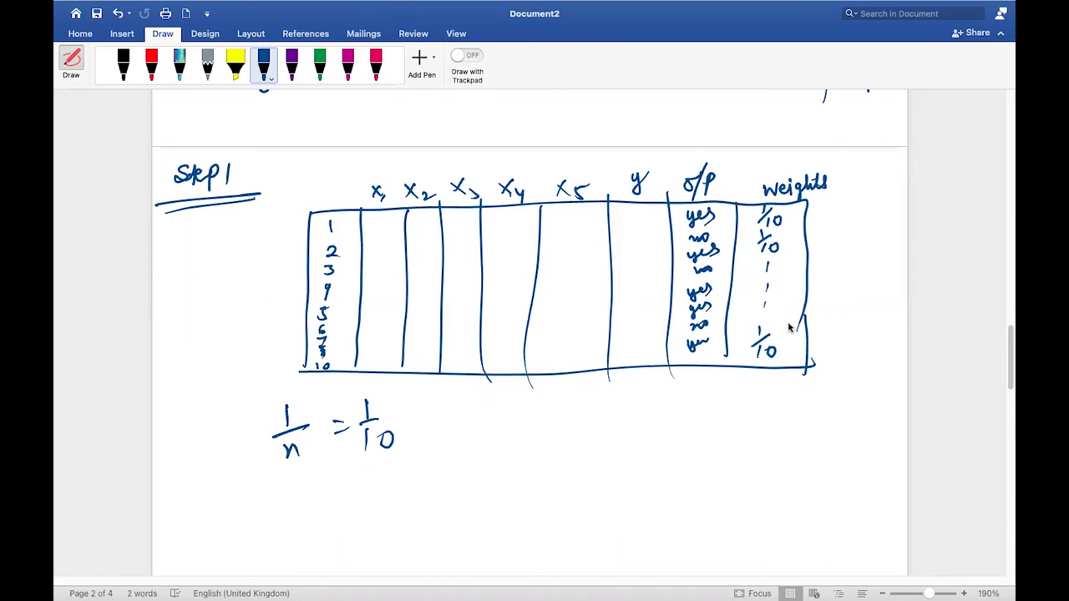
left_click(235, 63)
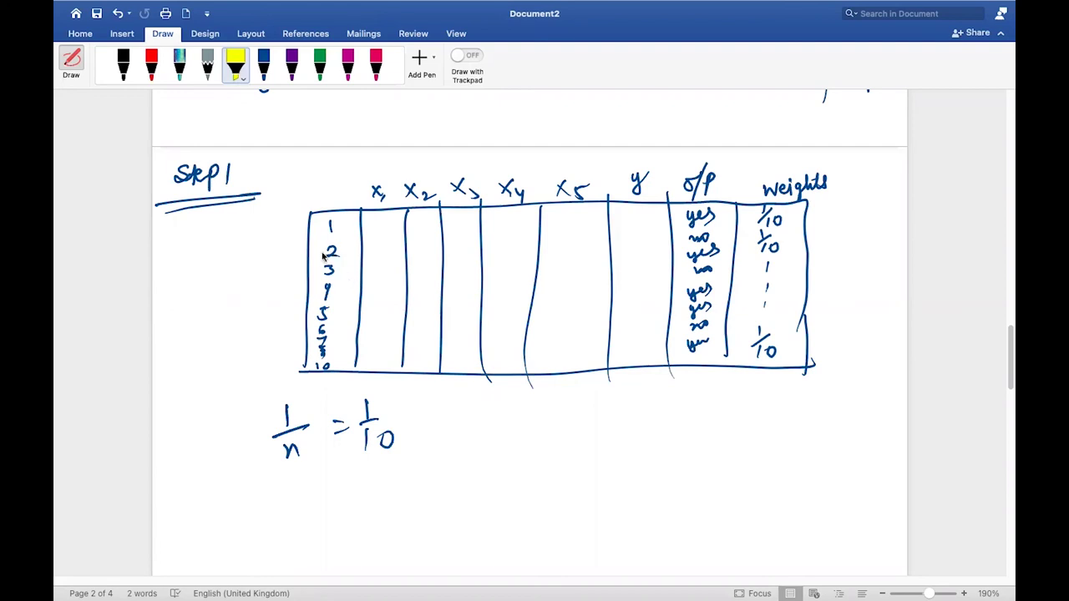
Highlight row 2 of the Step 1 table and the 1 in 'Step 1' in yellow.
left_click_drag(309, 249, 815, 238)
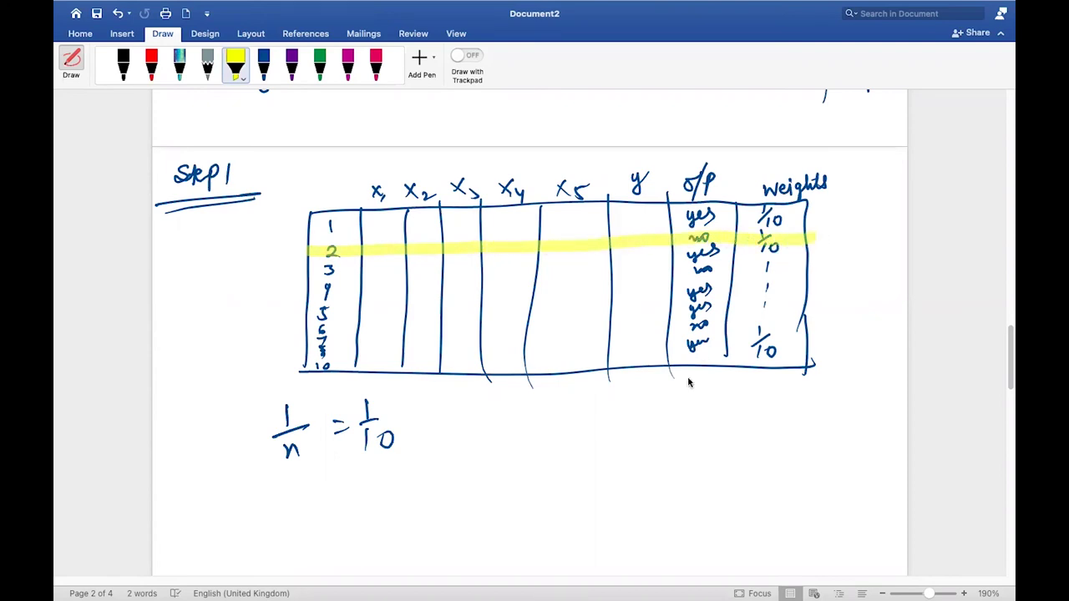
scroll(690, 381, "down", 3)
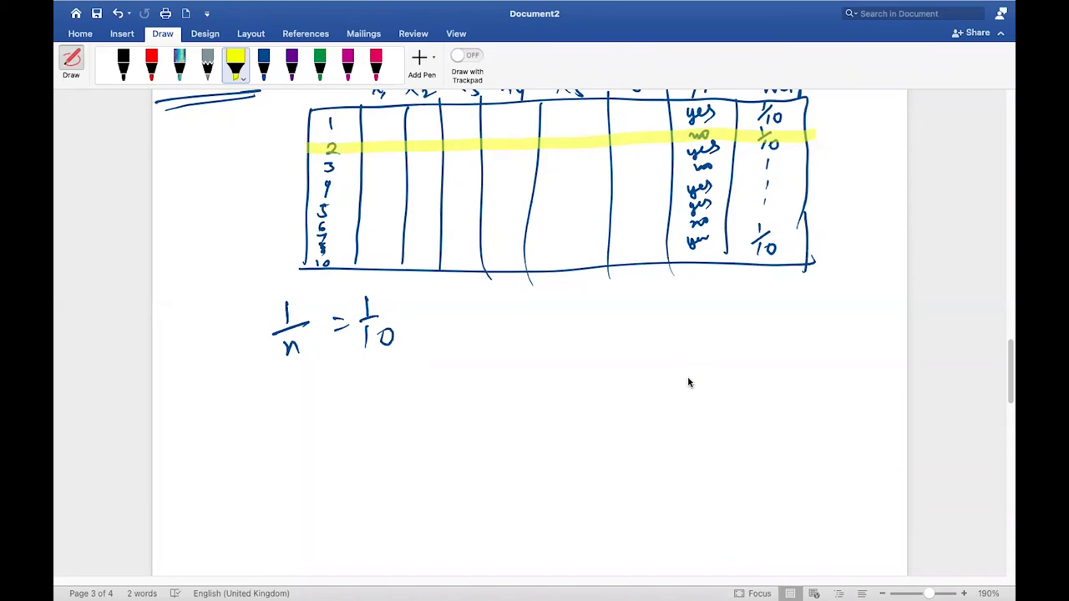
scroll(689, 382, "up", 3)
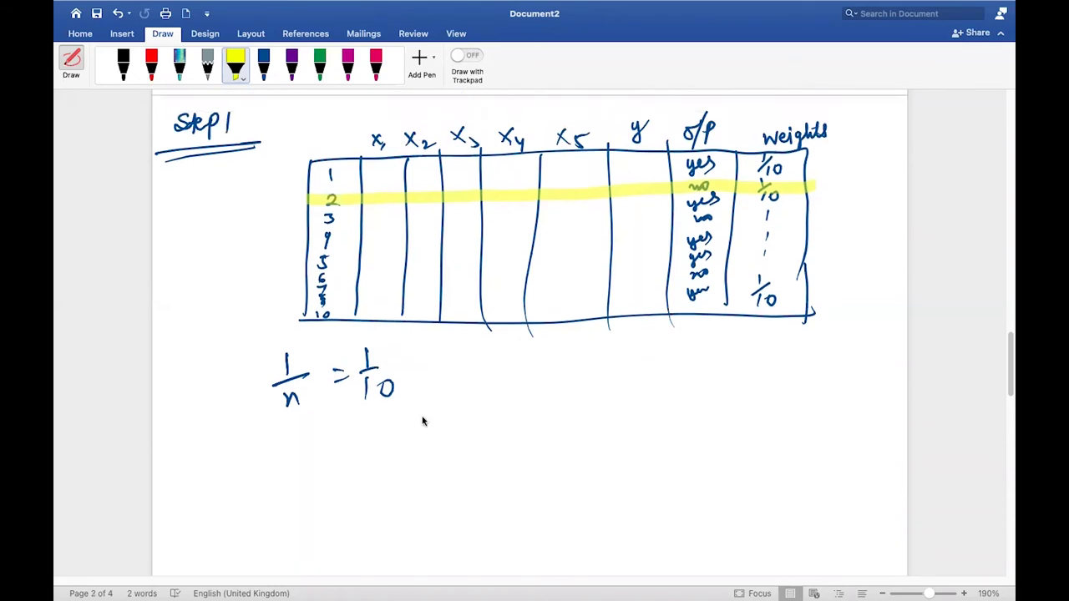
left_click_drag(227, 114, 228, 127)
left_click(263, 67)
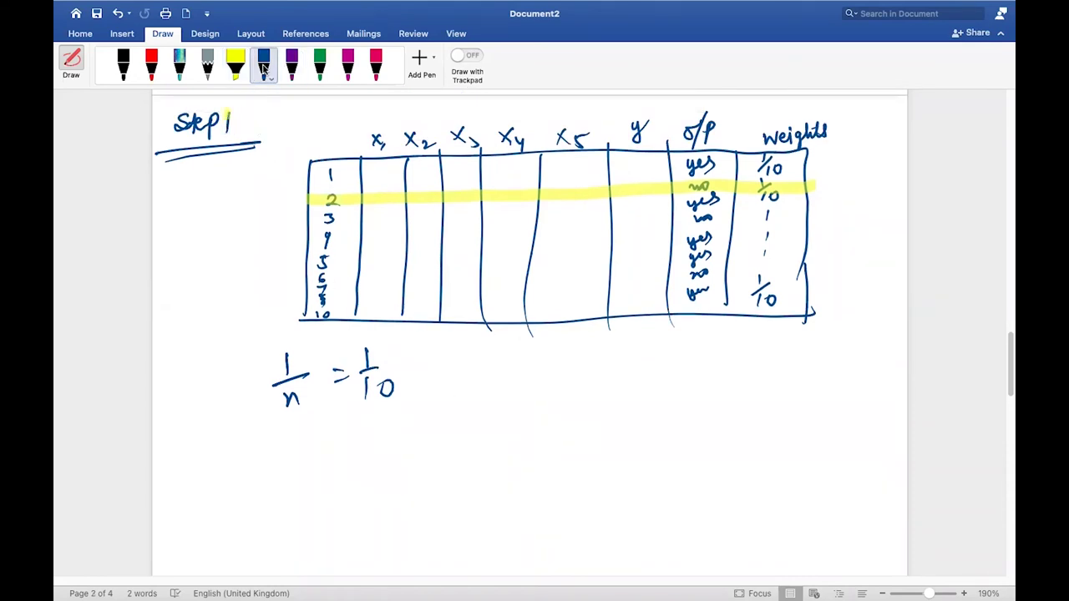
Retrace the 1 of 'Step 1' in blue and add a colon after it.
left_click_drag(229, 112, 226, 132)
left_click(253, 115)
left_click(253, 125)
Write 'Initialize equal weights' in purple beside Step 1 and circle the 1/10 result.
left_click(298, 60)
mouse_move(275, 109)
left_mouse_down()
mouse_move(286, 108)
mouse_move(279, 125)
mouse_move(294, 124)
left_mouse_up()
left_click(297, 111)
mouse_move(297, 117)
left_mouse_down()
mouse_move(316, 127)
mouse_move(394, 115)
mouse_move(397, 130)
mouse_move(418, 115)
mouse_move(473, 108)
mouse_move(485, 125)
mouse_move(530, 105)
left_mouse_up()
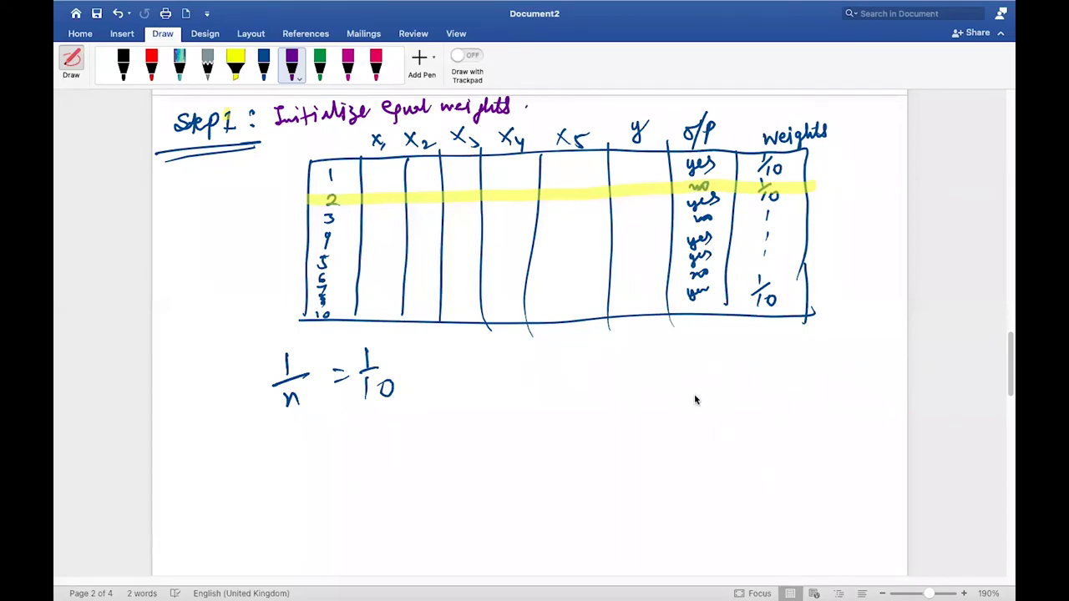
mouse_move(401, 343)
left_mouse_down()
mouse_move(359, 350)
mouse_move(396, 413)
left_mouse_up()
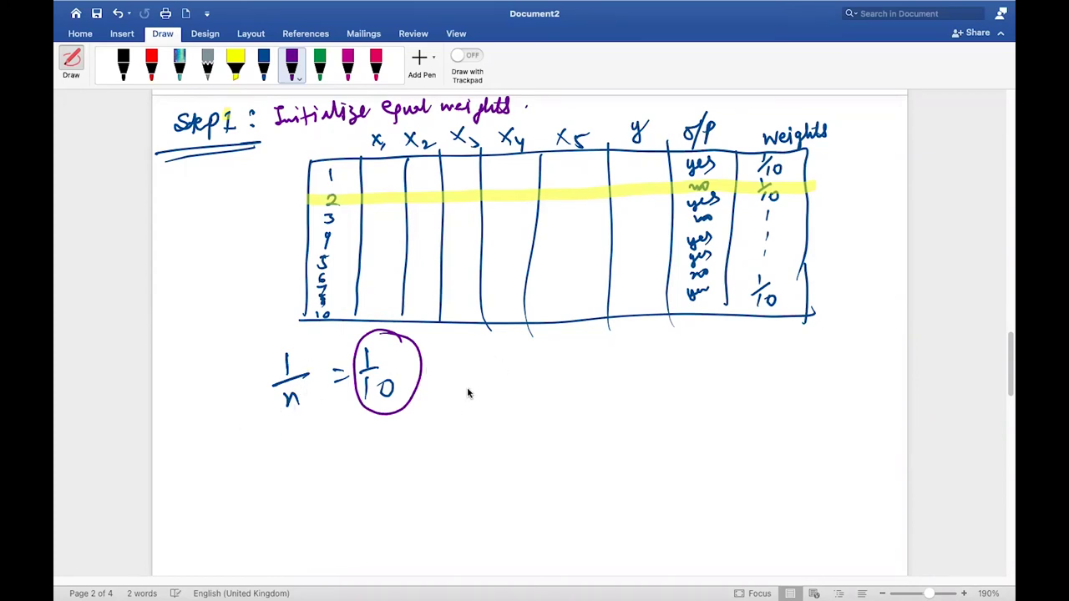
scroll(452, 452, "down", 3)
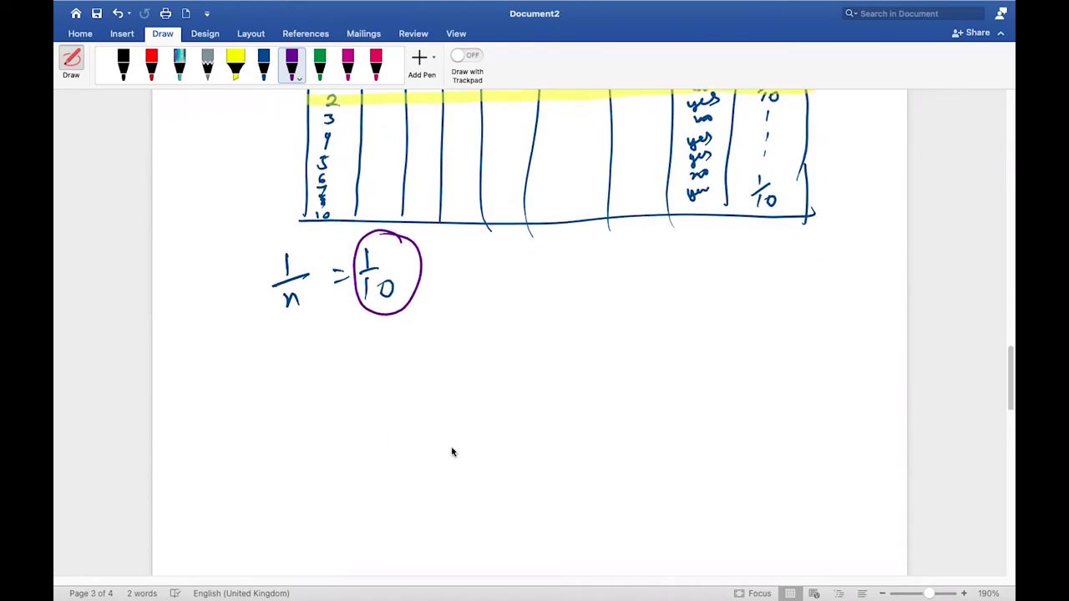
left_click(264, 67)
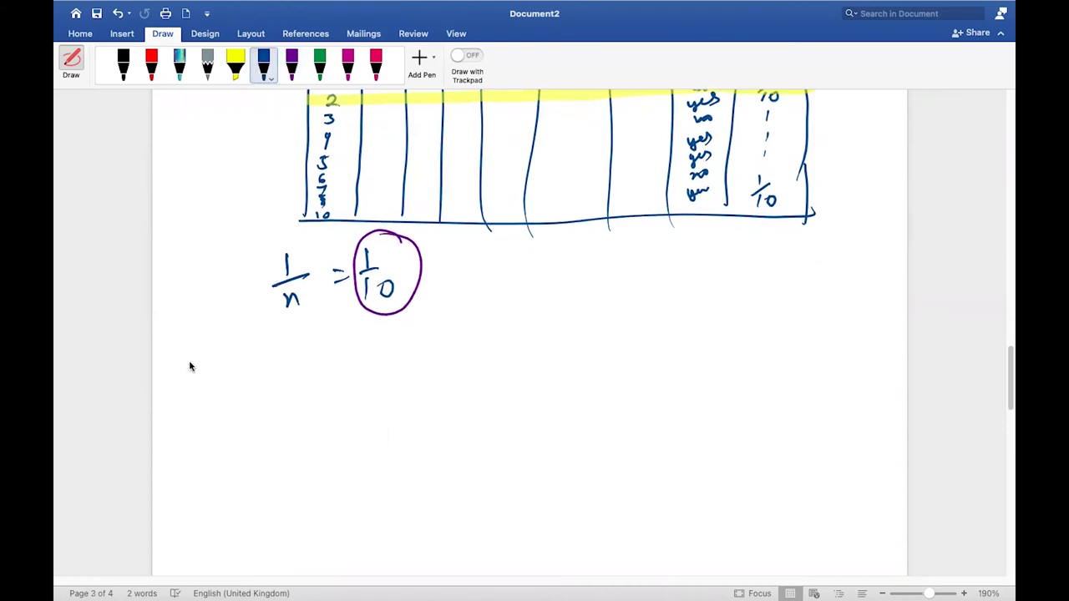
Handwrite 'step 2 :' in blue below 1/n = 1/10 with a double underline.
mouse_move(189, 365)
left_mouse_down()
mouse_move(177, 380)
mouse_move(224, 376)
mouse_move(235, 354)
mouse_move(250, 376)
left_mouse_up()
left_click_drag(172, 390, 258, 378)
left_click_drag(162, 409, 267, 381)
left_click(267, 345)
left_click(272, 361)
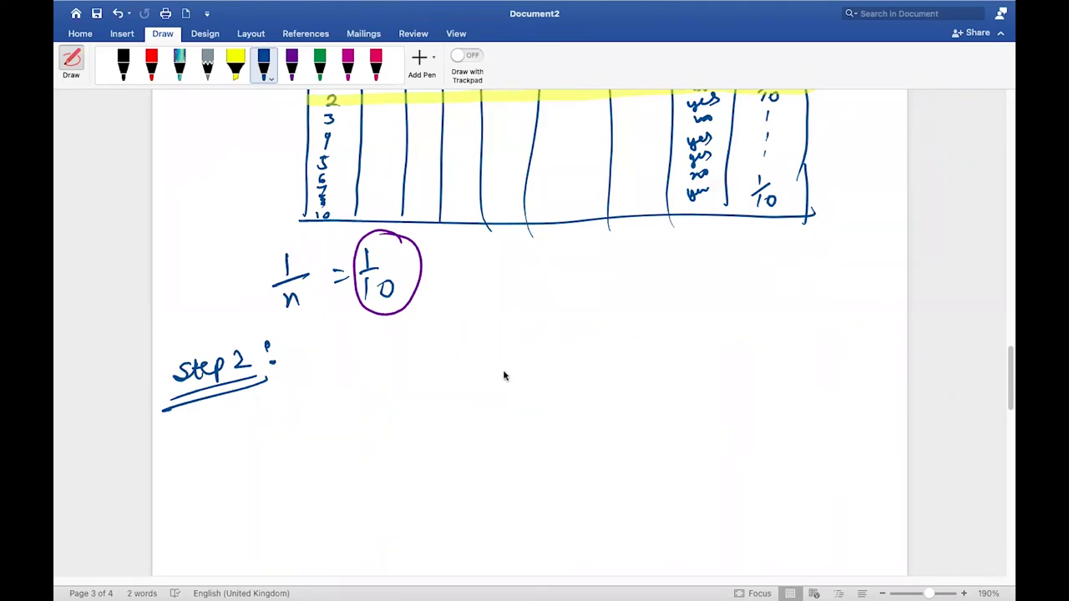
scroll(514, 361, "up", 5)
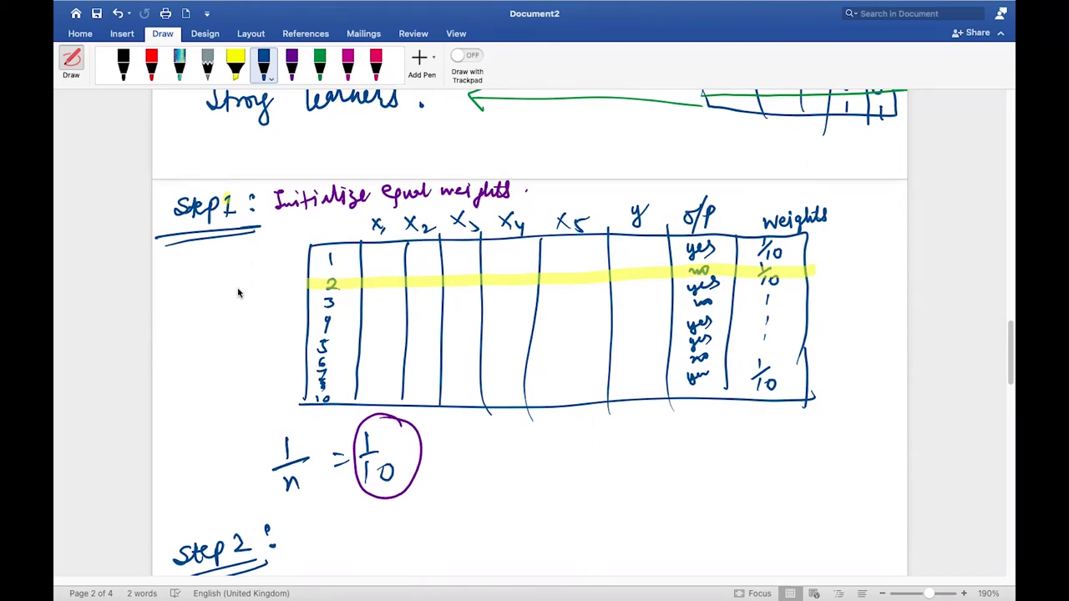
Beside DT3 in the Boosting sketch, ink '1000' above a circled 9, with an arrow pointing to it.
scroll(238, 292, "up", 8)
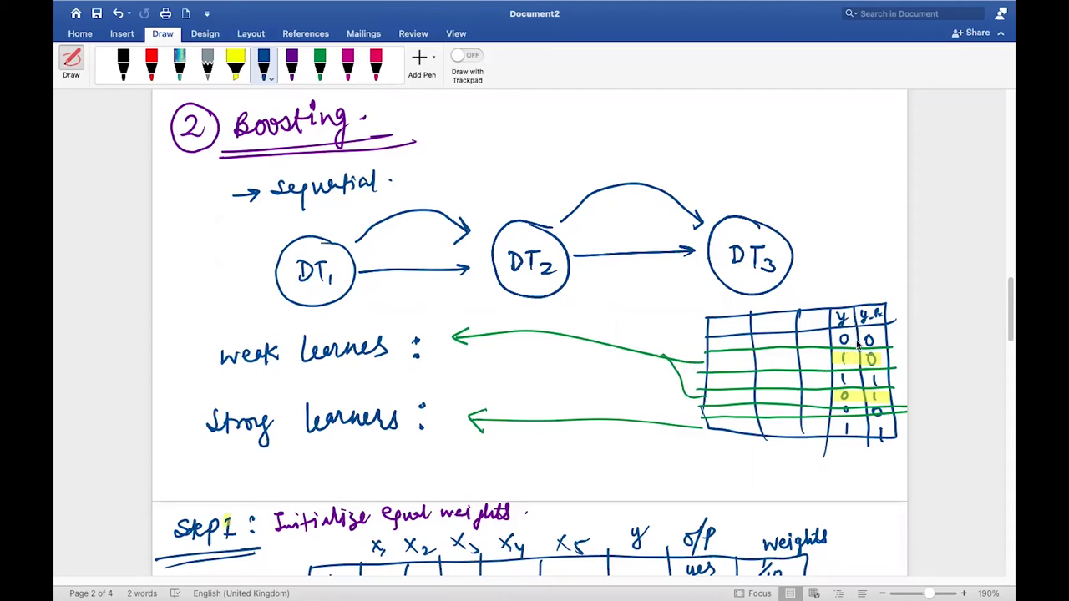
mouse_move(822, 146)
left_mouse_down()
mouse_move(821, 135)
mouse_move(875, 140)
mouse_move(854, 182)
mouse_move(872, 153)
mouse_move(879, 167)
mouse_move(865, 152)
left_mouse_up()
left_click(833, 141)
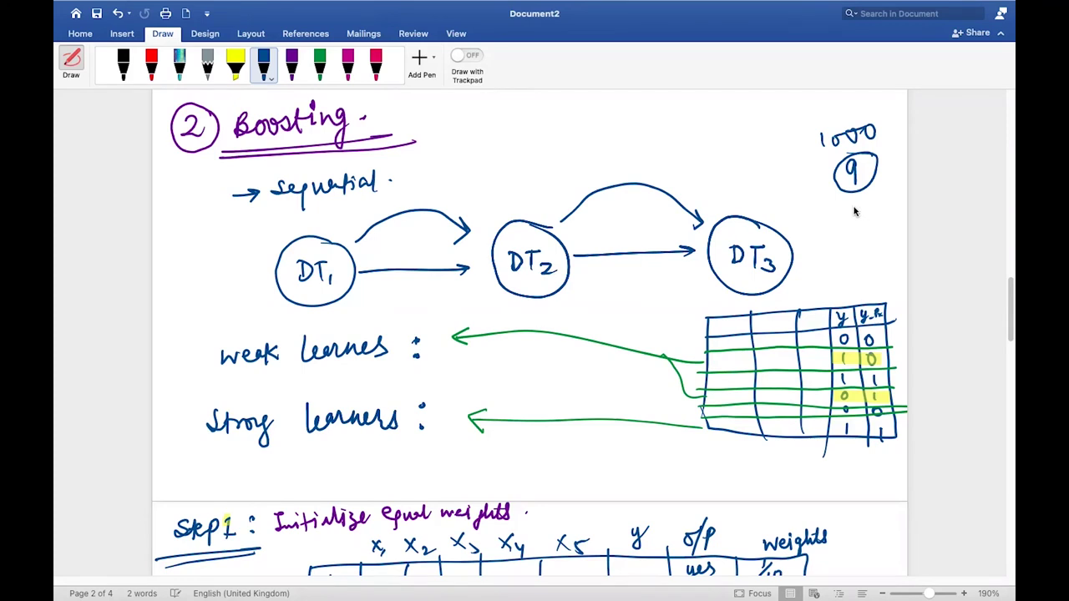
left_click_drag(858, 205, 863, 220)
left_click_drag(877, 211, 881, 200)
mouse_move(798, 192)
left_mouse_down()
mouse_move(817, 194)
mouse_move(841, 219)
left_mouse_up()
scroll(785, 373, "down", 7)
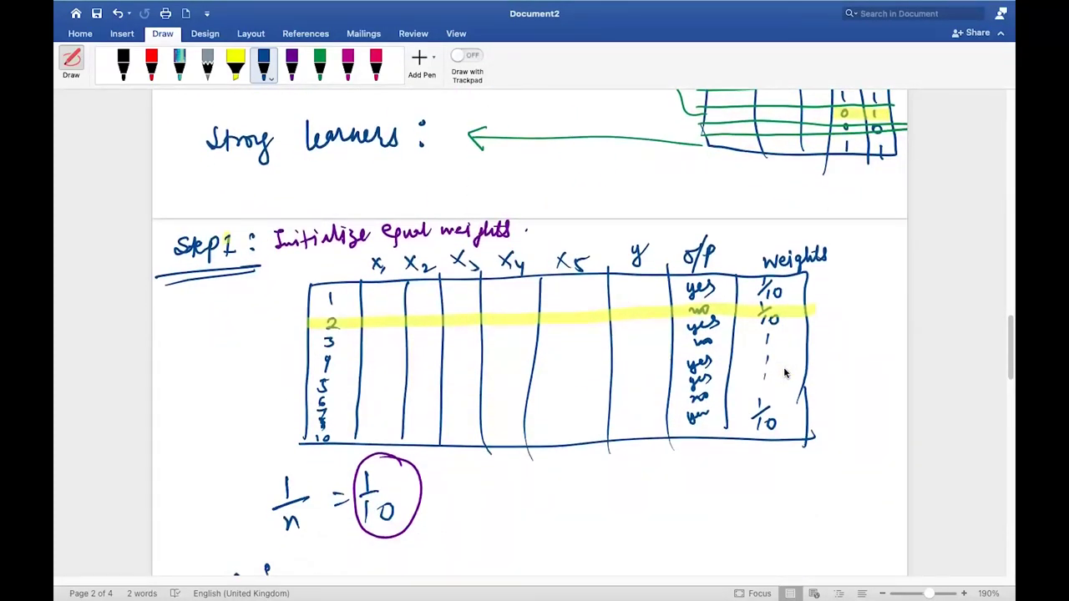
scroll(785, 373, "down", 5)
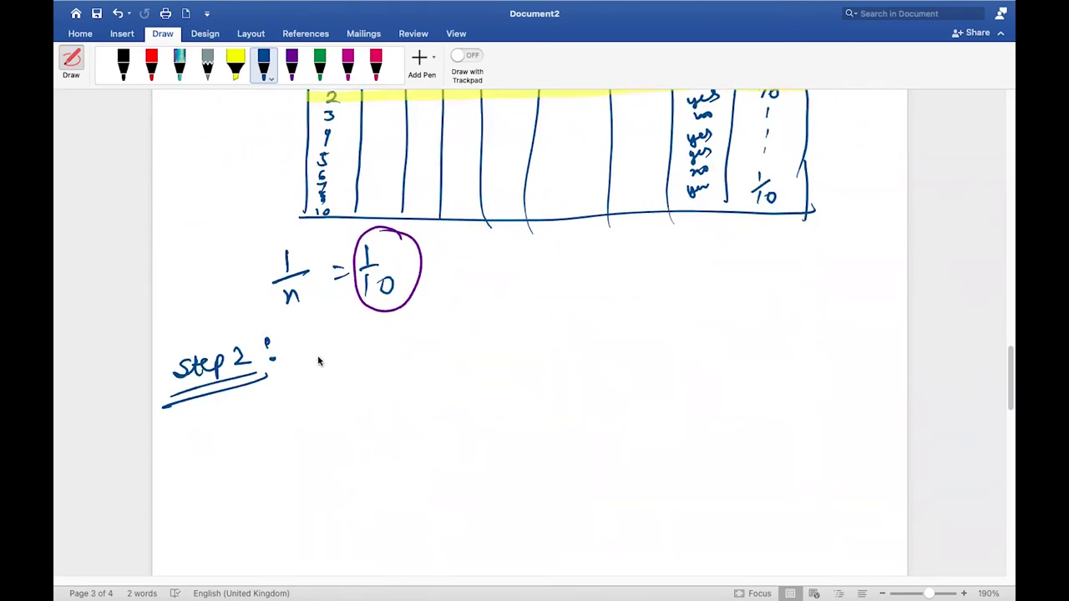
Write 'create Base learners in Sequential fashion' under Step 2 and draw root boxes labelled f1 and f2.
mouse_move(320, 356)
left_mouse_down()
mouse_move(375, 353)
mouse_move(378, 341)
mouse_move(426, 351)
mouse_move(548, 335)
mouse_move(575, 343)
mouse_move(640, 313)
mouse_move(660, 329)
mouse_move(755, 323)
mouse_move(773, 337)
mouse_move(790, 317)
mouse_move(840, 317)
left_mouse_up()
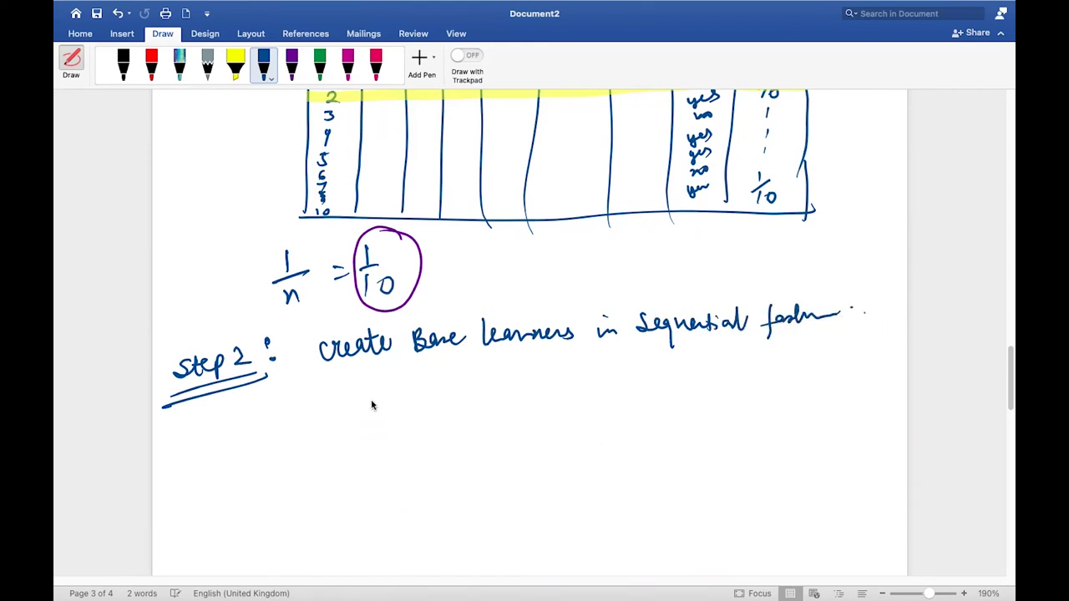
mouse_move(375, 394)
left_mouse_down()
mouse_move(381, 445)
mouse_move(433, 388)
mouse_move(411, 440)
left_mouse_up()
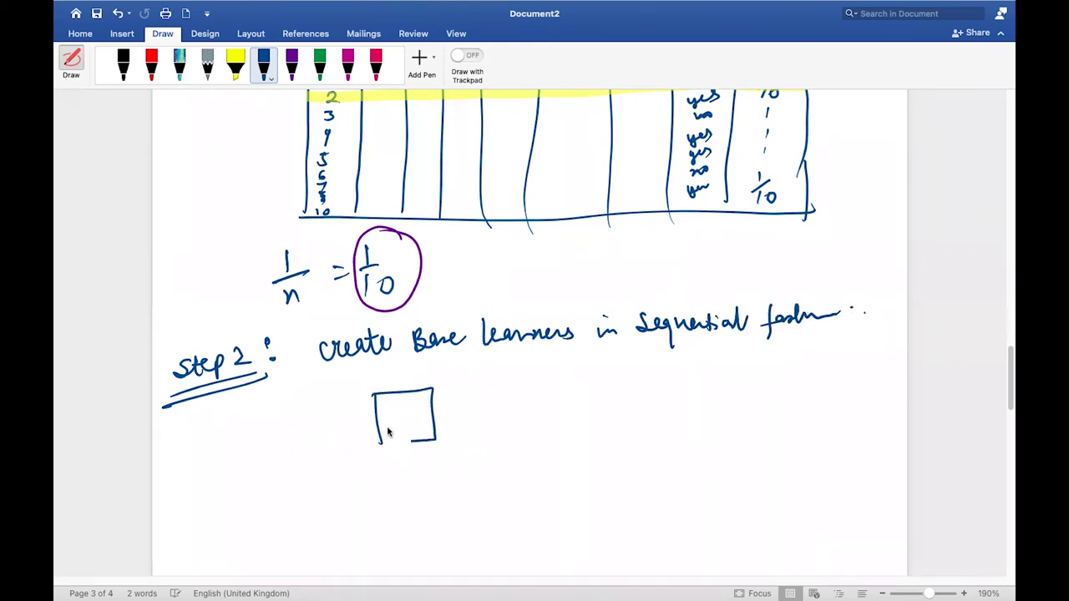
mouse_move(717, 372)
left_mouse_down()
mouse_move(716, 423)
mouse_move(737, 369)
mouse_move(702, 370)
left_mouse_up()
mouse_move(394, 403)
left_mouse_down()
mouse_move(382, 433)
mouse_move(391, 416)
left_mouse_up()
left_click_drag(399, 415, 404, 431)
mouse_move(715, 386)
left_mouse_down()
mouse_move(703, 412)
mouse_move(739, 416)
left_mouse_up()
Draw two leaf boxes under both f1 and f2, with arrows labelled 'Stamp' beside each.
mouse_move(391, 457)
left_mouse_down()
mouse_move(314, 544)
mouse_move(371, 503)
mouse_move(458, 485)
mouse_move(445, 533)
mouse_move(507, 493)
mouse_move(485, 483)
left_mouse_up()
mouse_move(693, 433)
left_mouse_down()
mouse_move(640, 492)
mouse_move(663, 517)
mouse_move(665, 489)
left_mouse_up()
mouse_move(735, 433)
left_mouse_down()
mouse_move(800, 520)
mouse_move(800, 486)
left_mouse_up()
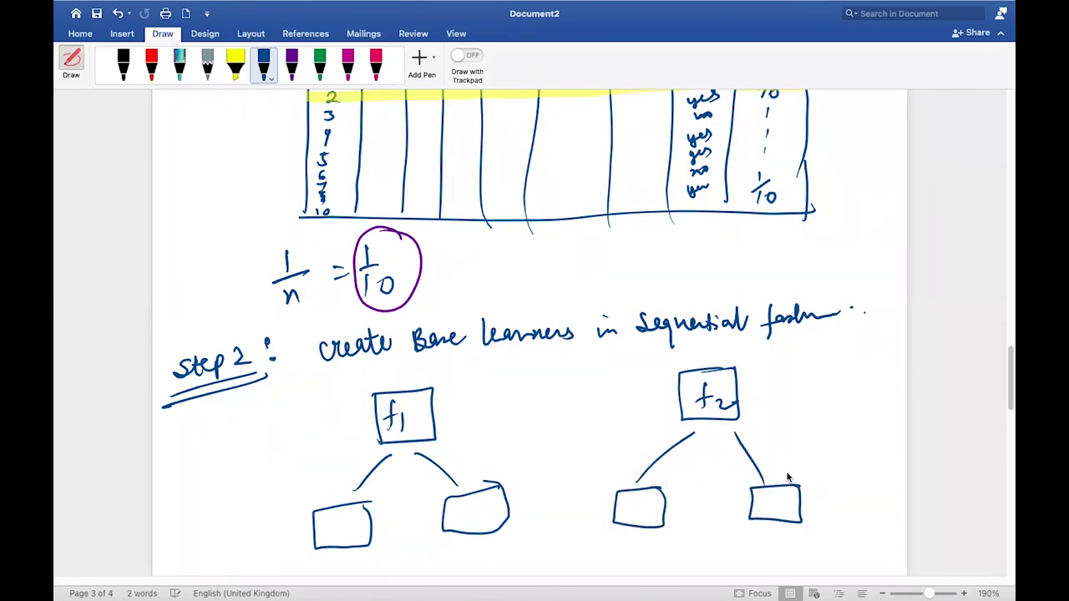
left_click_drag(455, 406, 497, 385)
left_click_drag(483, 385, 498, 399)
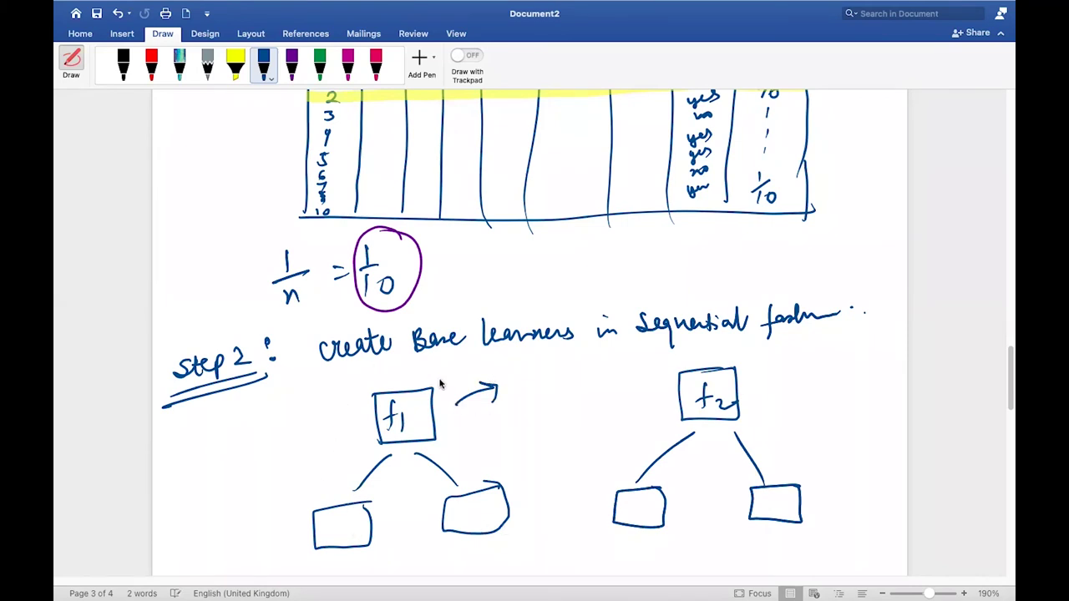
mouse_move(532, 385)
left_mouse_down()
mouse_move(523, 403)
mouse_move(536, 403)
left_mouse_up()
mouse_move(529, 390)
left_mouse_down()
mouse_move(568, 390)
mouse_move(573, 399)
left_mouse_up()
mouse_move(765, 391)
left_mouse_down()
mouse_move(817, 383)
mouse_move(827, 369)
mouse_move(860, 399)
left_mouse_up()
left_click(874, 368)
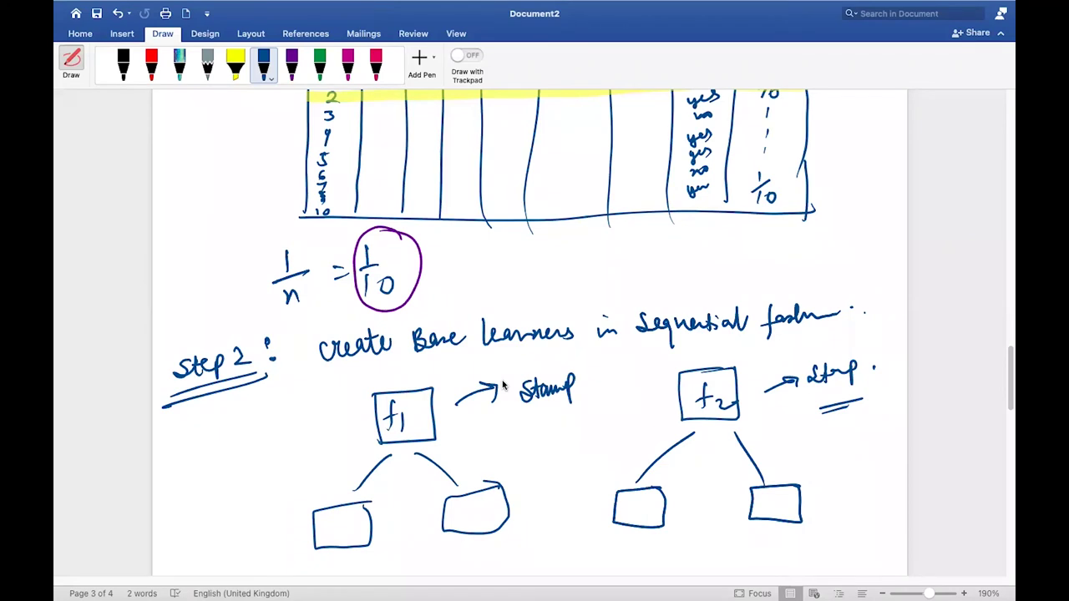
scroll(490, 457, "down", 5)
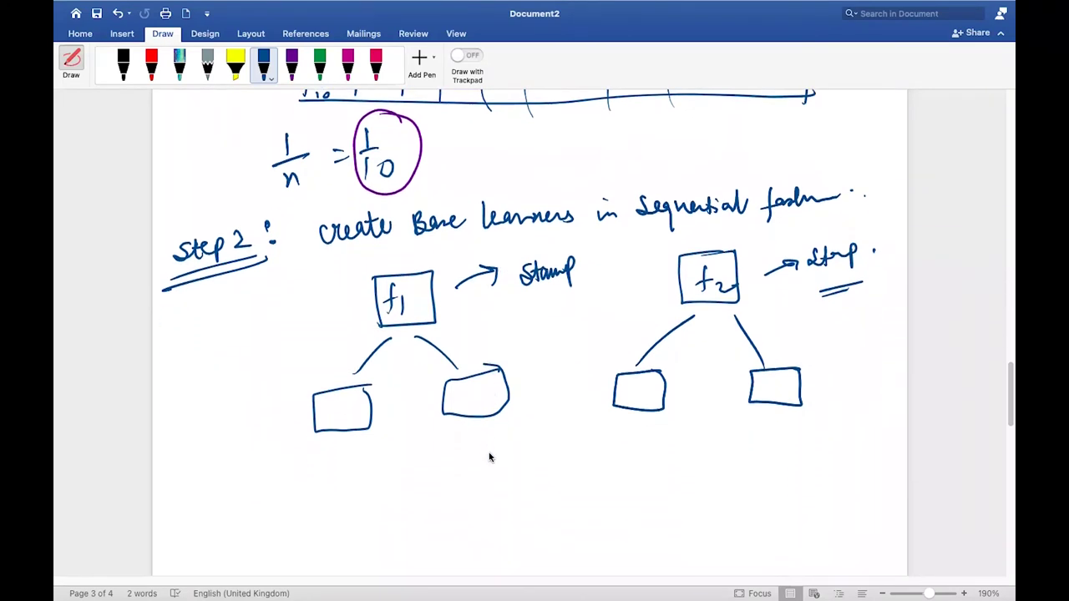
scroll(489, 457, "down", 1)
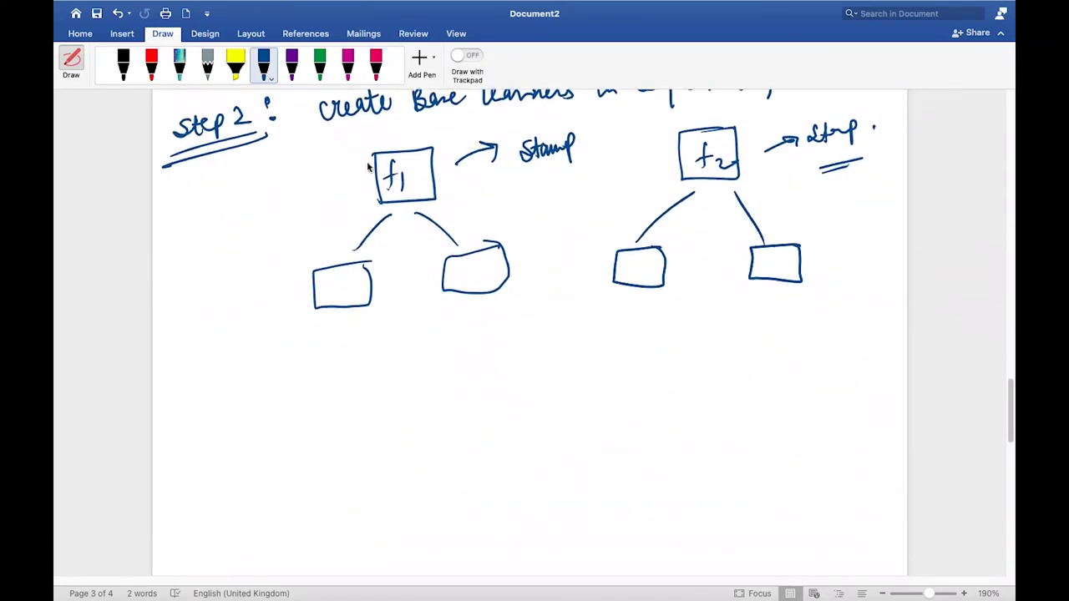
left_click(292, 66)
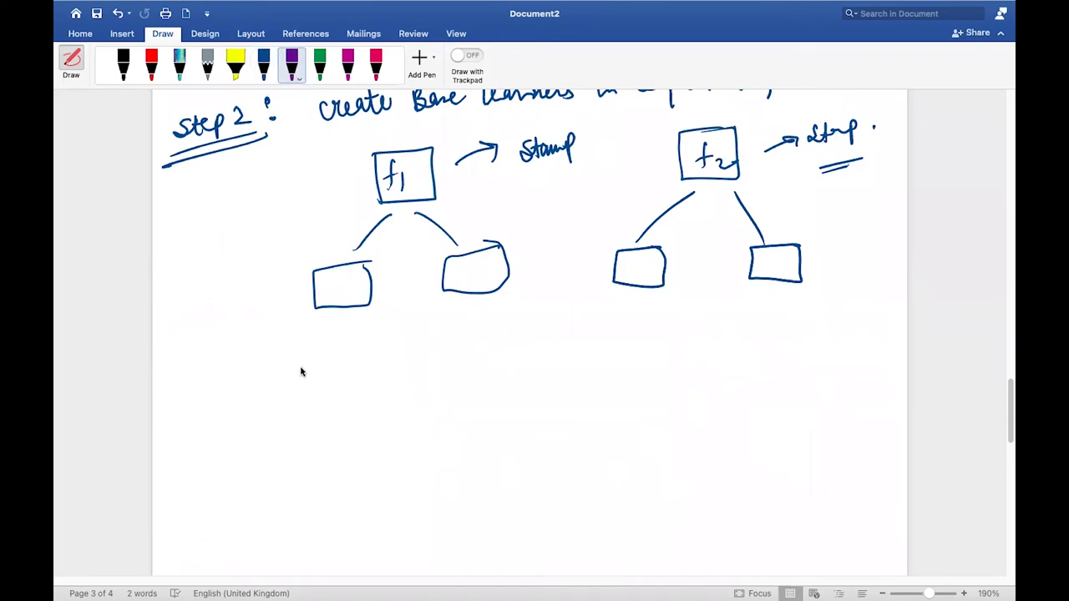
In purple ink, write 'Lesser Entropy : High info gain.' below the stump diagrams.
mouse_move(301, 366)
left_mouse_down()
mouse_move(316, 378)
mouse_move(366, 368)
mouse_move(389, 376)
mouse_move(439, 357)
mouse_move(491, 369)
left_mouse_up()
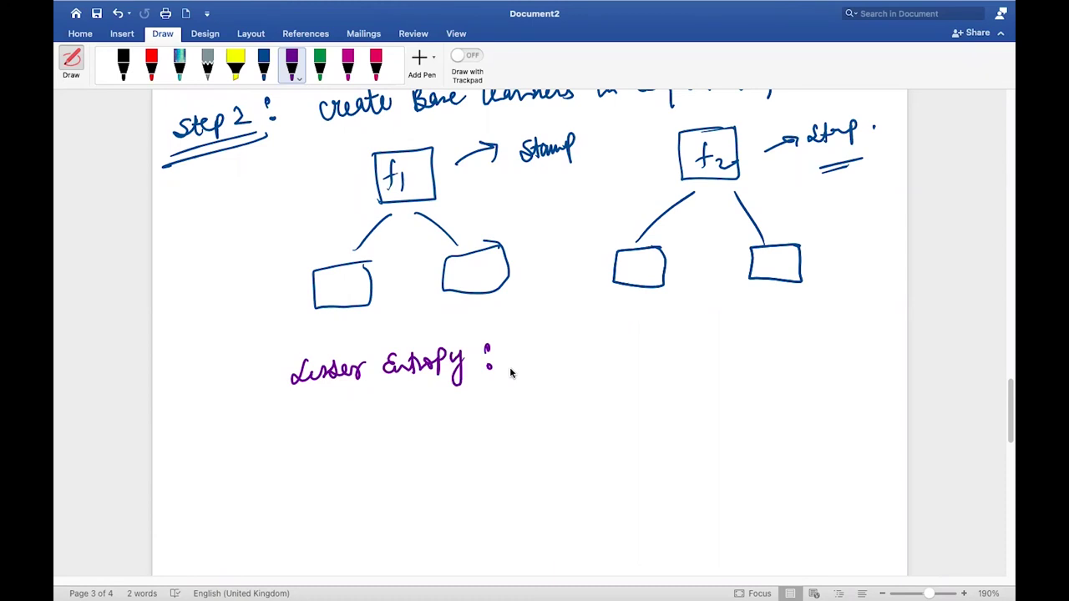
left_click_drag(541, 338, 541, 362)
mouse_move(552, 338)
left_mouse_down()
mouse_move(553, 363)
mouse_move(554, 349)
left_mouse_up()
left_click_drag(562, 345, 562, 361)
mouse_move(569, 350)
left_mouse_down()
mouse_move(635, 338)
mouse_move(711, 359)
mouse_move(731, 338)
mouse_move(757, 343)
left_mouse_up()
left_click(767, 338)
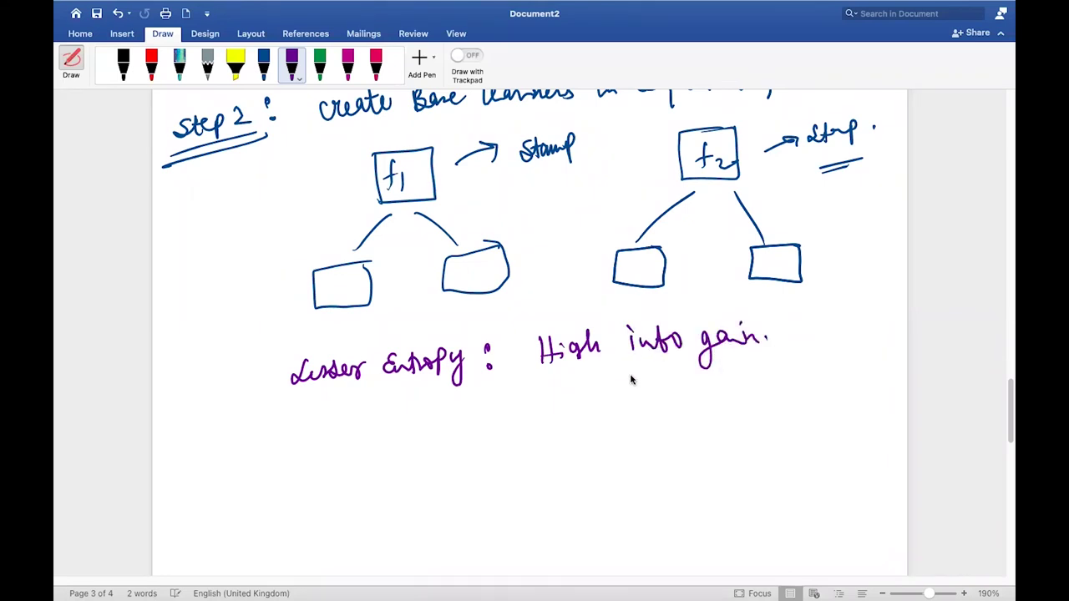
Underline the phrase twice and note the counts 9 and 1 beneath it.
mouse_move(314, 409)
left_mouse_down()
mouse_move(740, 369)
mouse_move(408, 408)
left_mouse_up()
left_click_drag(690, 381, 737, 373)
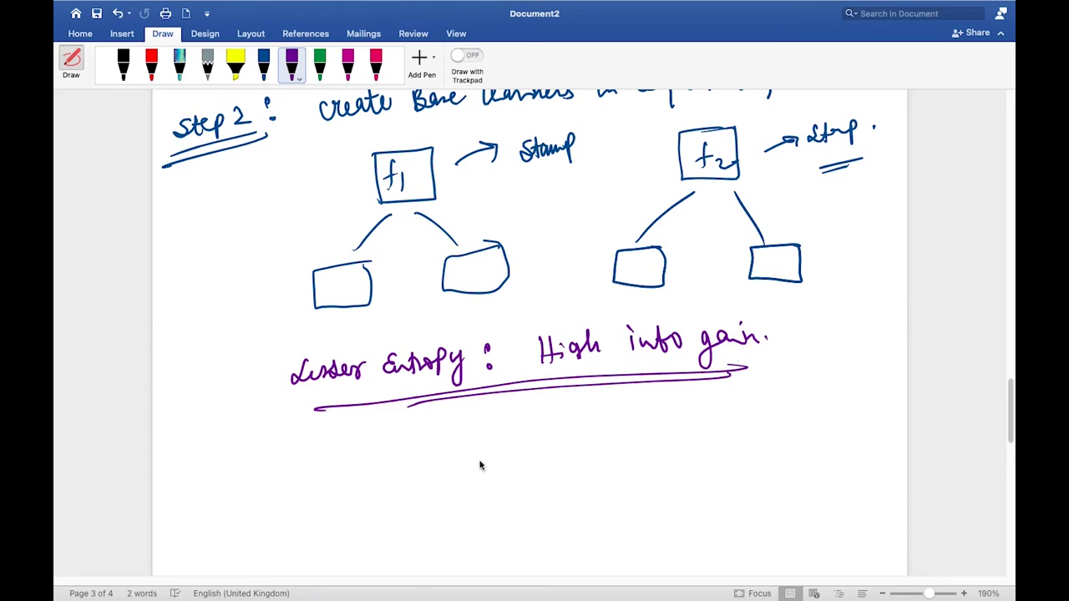
left_click_drag(433, 437, 435, 472)
mouse_move(673, 420)
left_mouse_down()
mouse_move(671, 445)
mouse_move(674, 419)
mouse_move(683, 441)
left_mouse_up()
Write 'e_t = sum of all the sample weights of that error row =' below the counts.
scroll(711, 414, "down", 4)
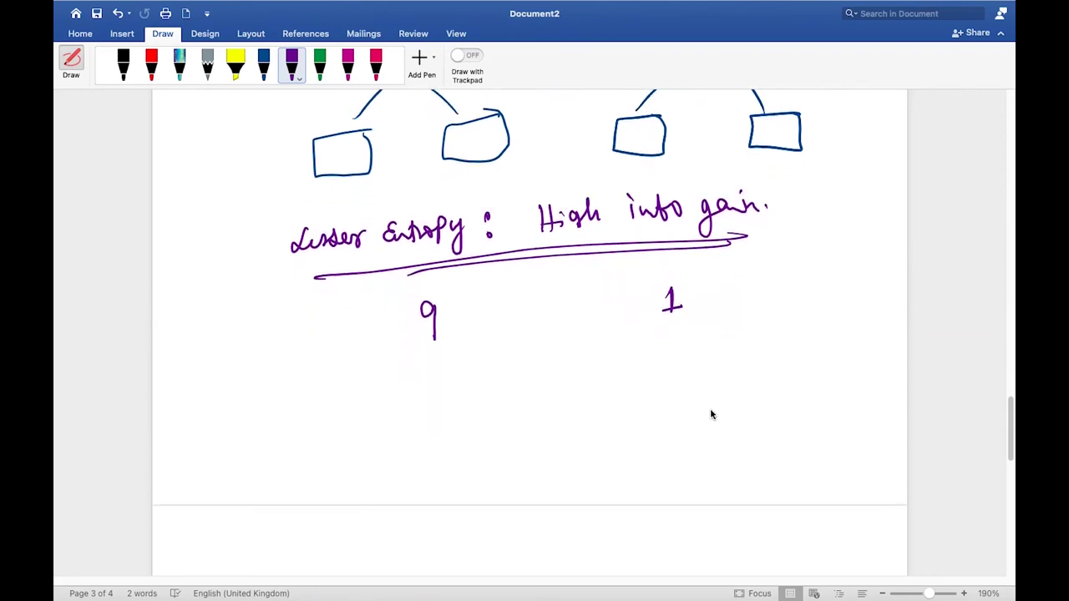
left_click_drag(333, 404, 344, 415)
mouse_move(355, 406)
left_mouse_down()
mouse_move(358, 422)
mouse_move(363, 413)
left_mouse_up()
left_click_drag(421, 390, 426, 388)
mouse_move(413, 401)
left_mouse_down()
mouse_move(649, 353)
mouse_move(468, 420)
mouse_move(504, 429)
mouse_move(526, 406)
mouse_move(555, 413)
mouse_move(595, 399)
mouse_move(608, 410)
mouse_move(642, 386)
mouse_move(669, 393)
left_mouse_up()
mouse_move(485, 444)
left_mouse_down()
mouse_move(484, 454)
mouse_move(514, 456)
mouse_move(527, 434)
mouse_move(574, 446)
mouse_move(655, 413)
left_mouse_up()
left_click_drag(688, 357, 707, 364)
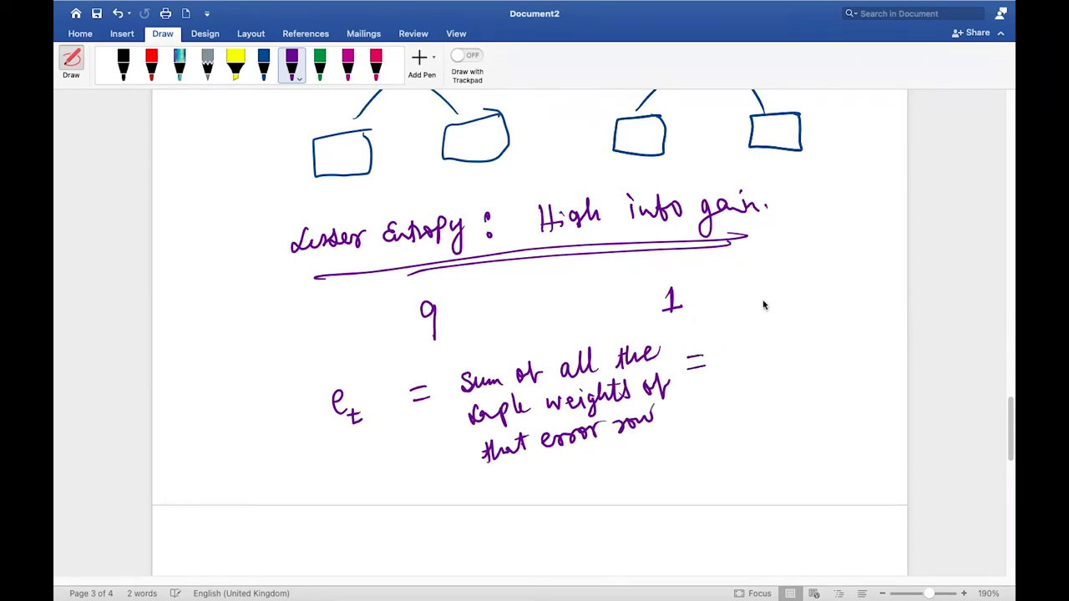
Tick the circled 1/10 in Step 1 and begin the 'Step 3 :' heading on the next page.
scroll(763, 305, "up", 10)
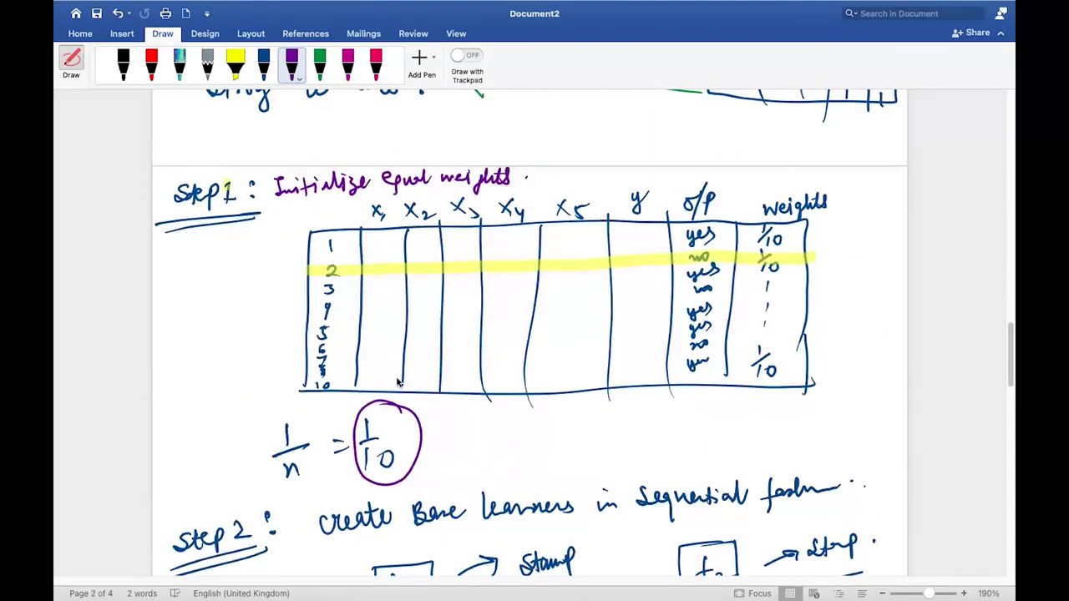
left_click_drag(418, 455, 478, 422)
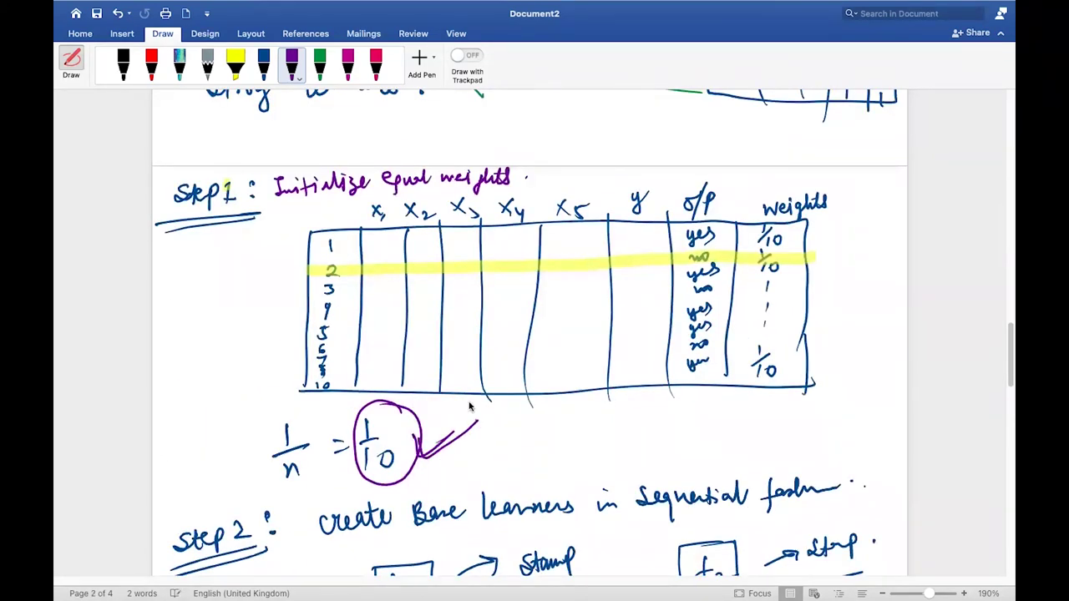
scroll(469, 407, "down", 10)
mouse_move(740, 202)
left_mouse_down()
mouse_move(742, 214)
mouse_move(772, 223)
mouse_move(745, 264)
mouse_move(770, 261)
mouse_move(762, 242)
left_mouse_up()
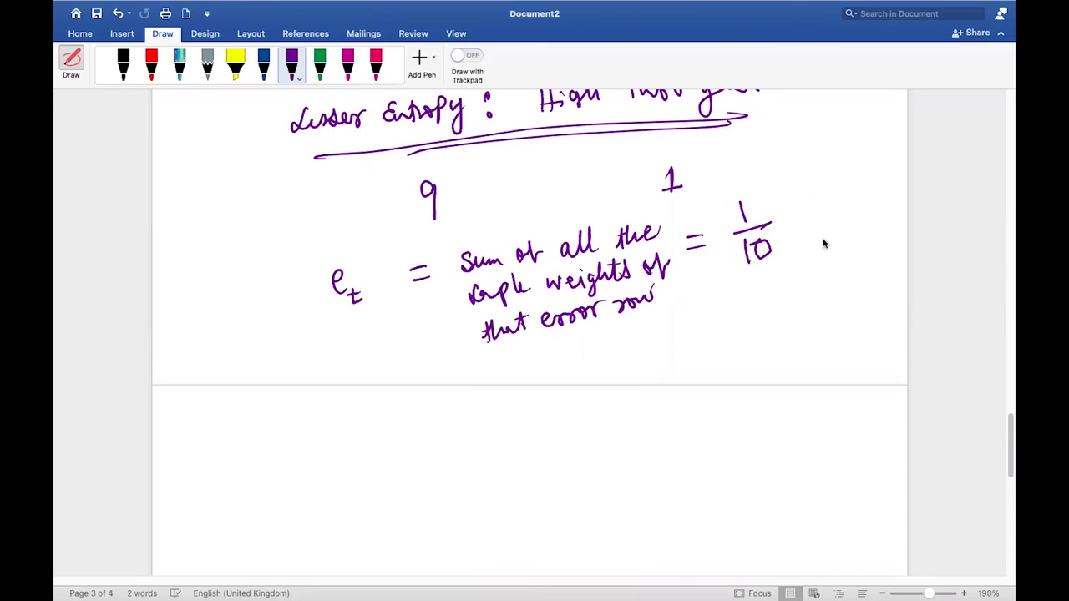
left_click_drag(204, 416, 196, 432)
mouse_move(204, 415)
left_mouse_down()
mouse_move(202, 432)
mouse_move(210, 420)
left_mouse_up()
Finish and underline the 'Step 3 :' heading, then write 'Performance of Stamp.', undoing a stray word.
left_click_drag(211, 421, 254, 426)
left_click(280, 409)
left_click_drag(177, 456, 303, 420)
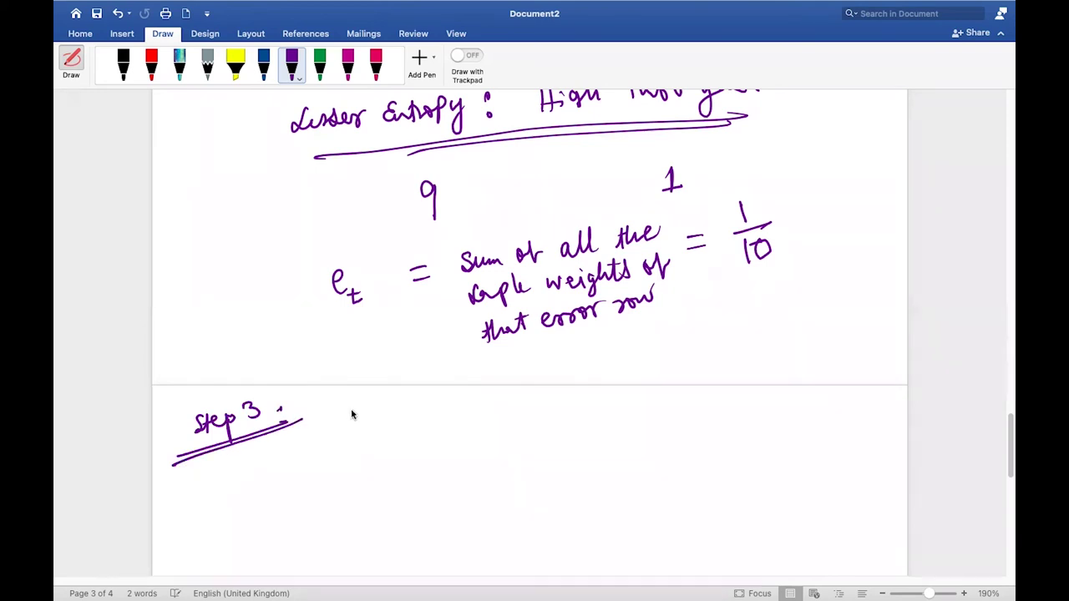
mouse_move(354, 414)
left_mouse_down()
mouse_move(356, 442)
mouse_move(357, 428)
mouse_move(376, 435)
mouse_move(398, 422)
mouse_move(409, 435)
mouse_move(423, 422)
mouse_move(565, 424)
left_mouse_up()
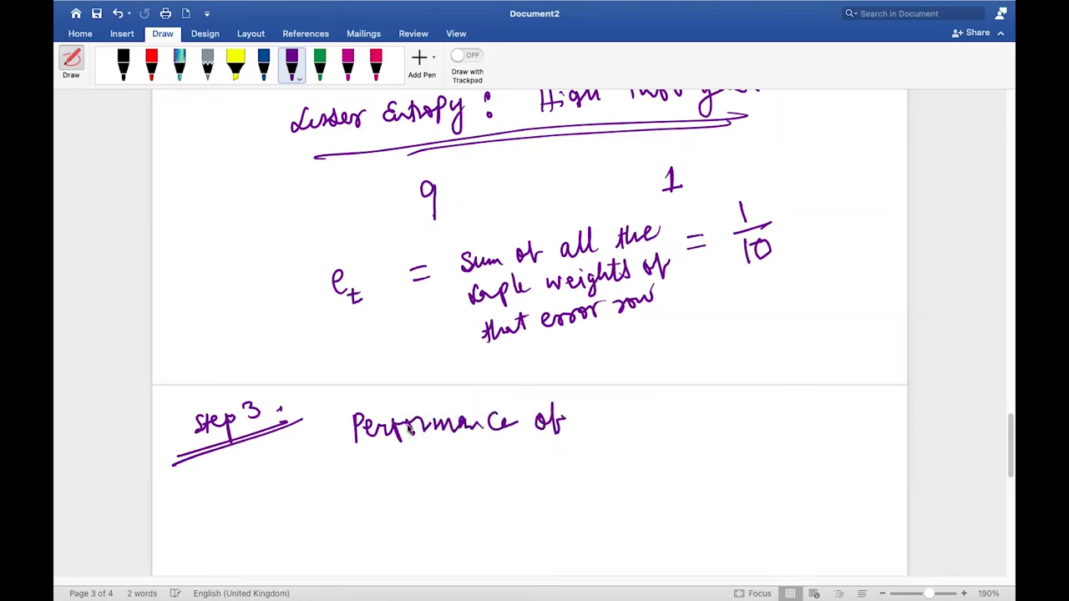
mouse_move(600, 414)
left_mouse_down()
mouse_move(622, 435)
mouse_move(675, 413)
left_mouse_up()
key("super+z")
key("super+z")
key("super+z")
key("super+z")
key("super+z")
key("super+z")
mouse_move(602, 411)
left_mouse_down()
mouse_move(592, 425)
mouse_move(608, 436)
mouse_move(624, 413)
mouse_move(630, 429)
mouse_move(657, 418)
left_mouse_up()
mouse_move(654, 409)
left_mouse_down()
mouse_move(656, 432)
mouse_move(666, 415)
left_mouse_up()
left_click(681, 415)
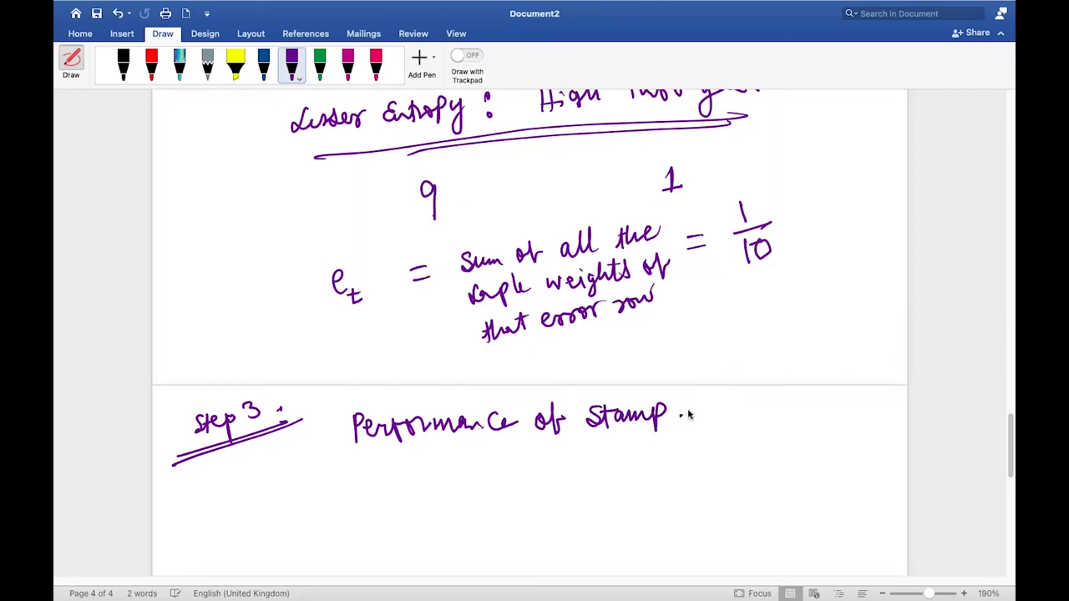
Write '= 1/2 log((1 − e_t)/e_t)' beneath Performance of Stamp.
scroll(694, 416, "down", 2)
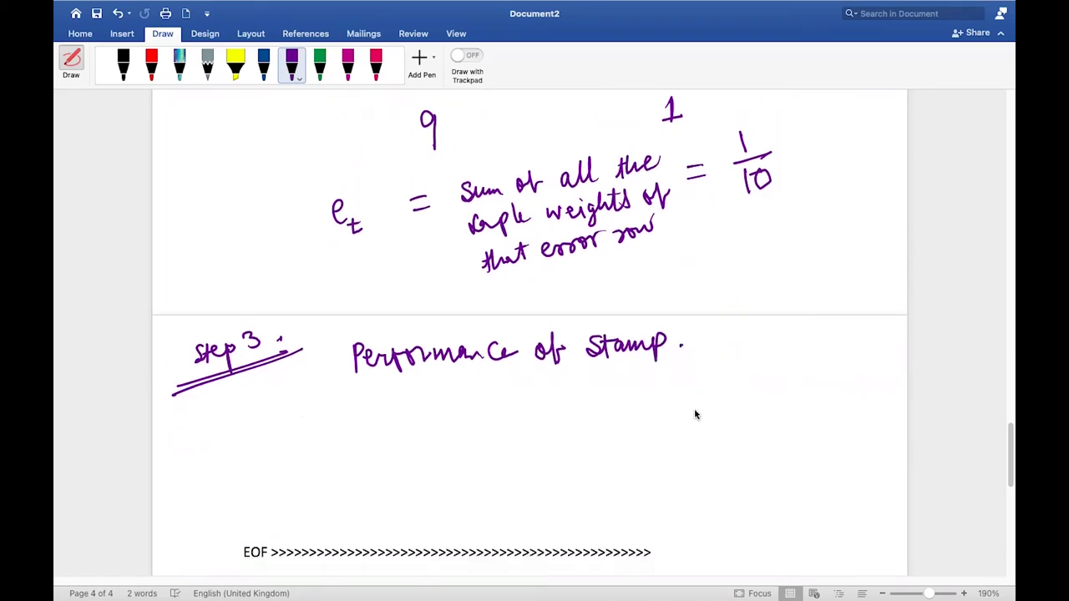
mouse_move(429, 411)
left_mouse_down()
mouse_move(447, 420)
mouse_move(485, 413)
left_mouse_up()
mouse_move(472, 417)
left_mouse_down()
mouse_move(498, 416)
mouse_move(501, 443)
left_mouse_up()
mouse_move(540, 388)
left_mouse_down()
mouse_move(542, 422)
mouse_move(553, 409)
left_mouse_up()
left_click_drag(578, 401, 565, 434)
left_click_drag(640, 373, 660, 470)
mouse_move(675, 373)
left_mouse_down()
mouse_move(677, 399)
mouse_move(704, 381)
mouse_move(755, 386)
left_mouse_up()
left_click_drag(670, 413, 786, 390)
mouse_move(708, 434)
left_mouse_down()
mouse_move(717, 428)
mouse_move(743, 453)
mouse_move(745, 437)
left_mouse_up()
left_click_drag(781, 349, 786, 457)
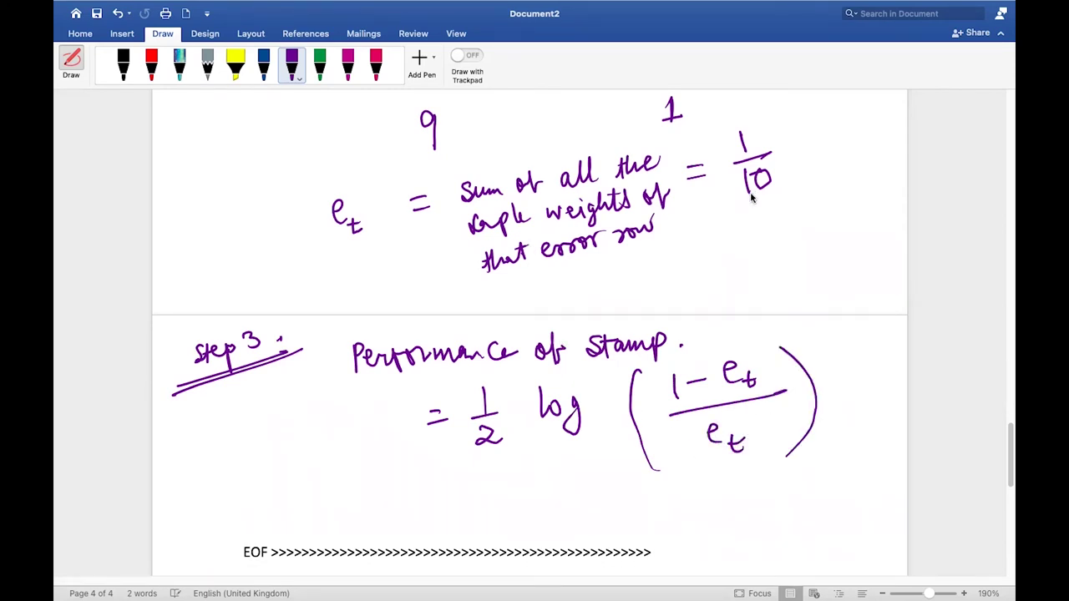
Insert two blank lines above the EOF line to make room for more notes.
left_click(71, 59)
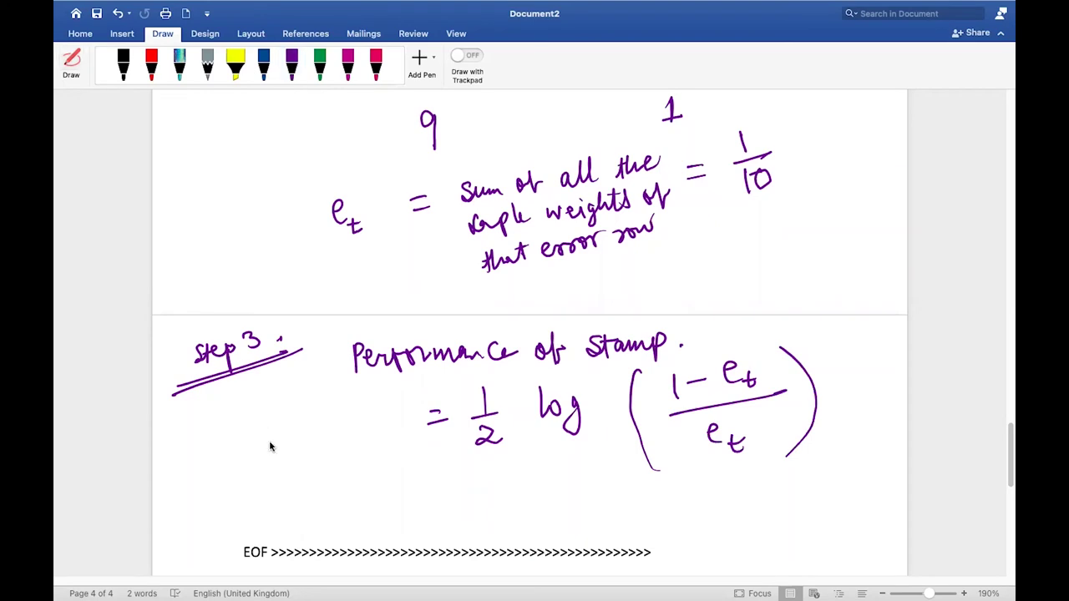
left_click(298, 501)
key("Return")
key("Return")
key("Return")
key("Return")
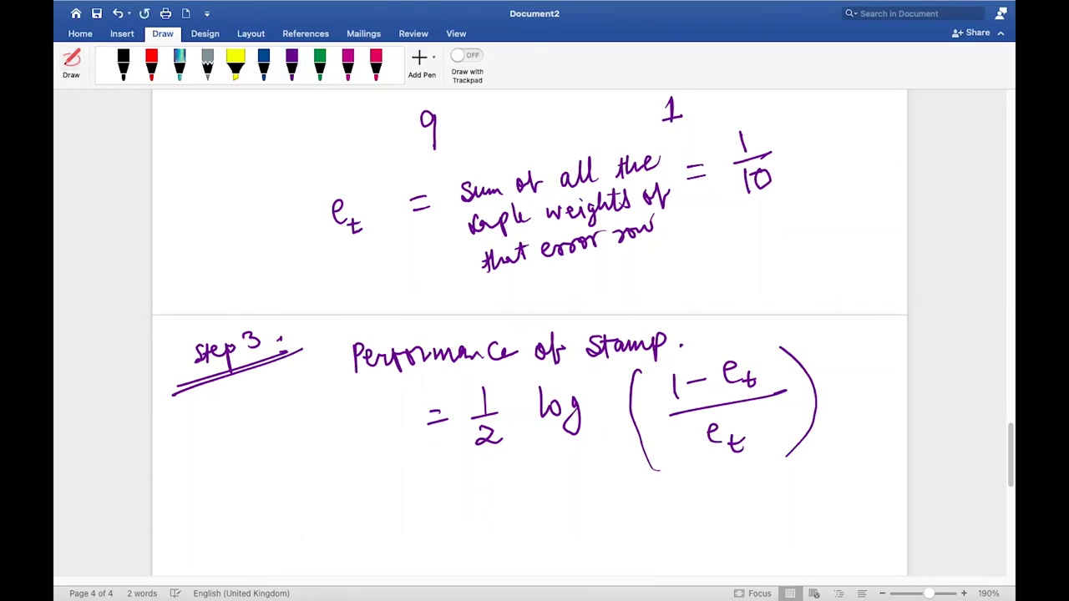
key("Return")
key("Return")
key("Return")
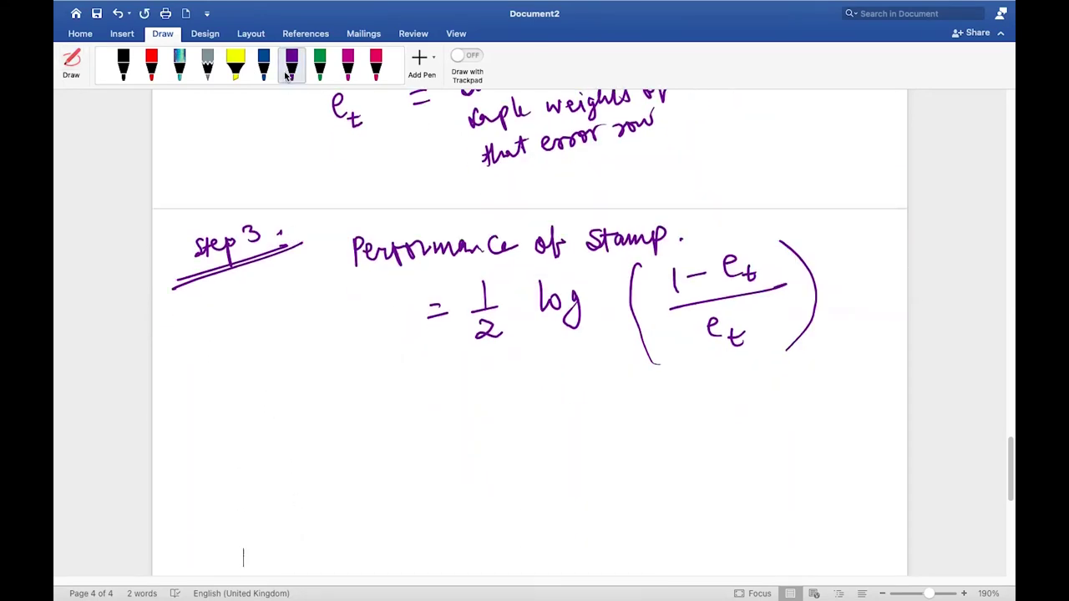
Make the log base e and write '= x' below, circled and underlined.
left_click(288, 71)
left_click_drag(590, 316, 609, 325)
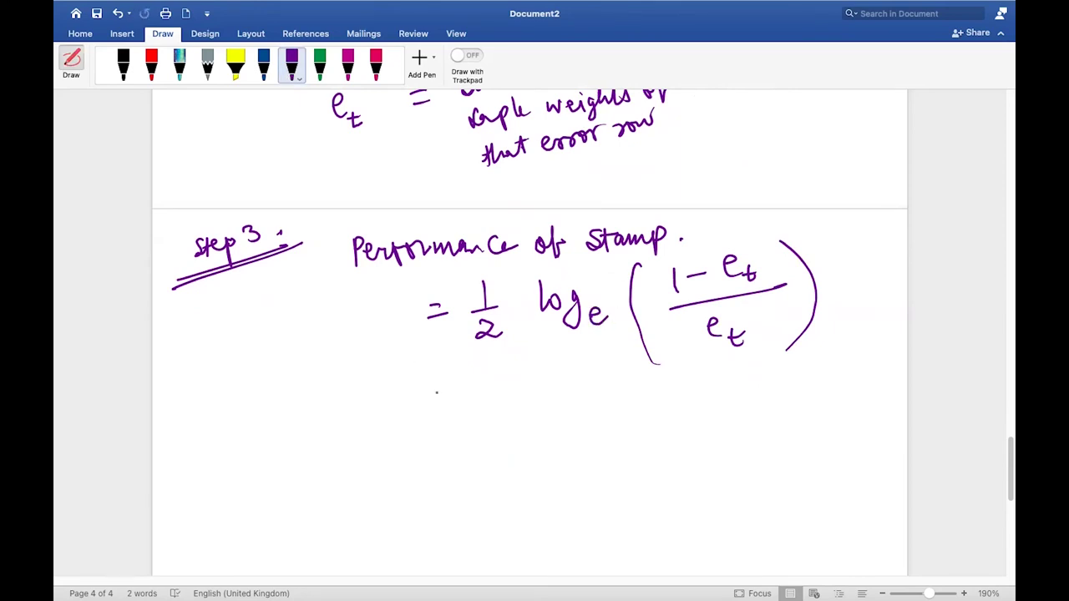
left_click_drag(436, 409, 454, 412)
left_click_drag(433, 426, 516, 421)
mouse_move(545, 386)
left_mouse_down()
mouse_move(495, 373)
mouse_move(504, 449)
mouse_move(534, 381)
left_mouse_up()
left_click_drag(479, 459, 591, 409)
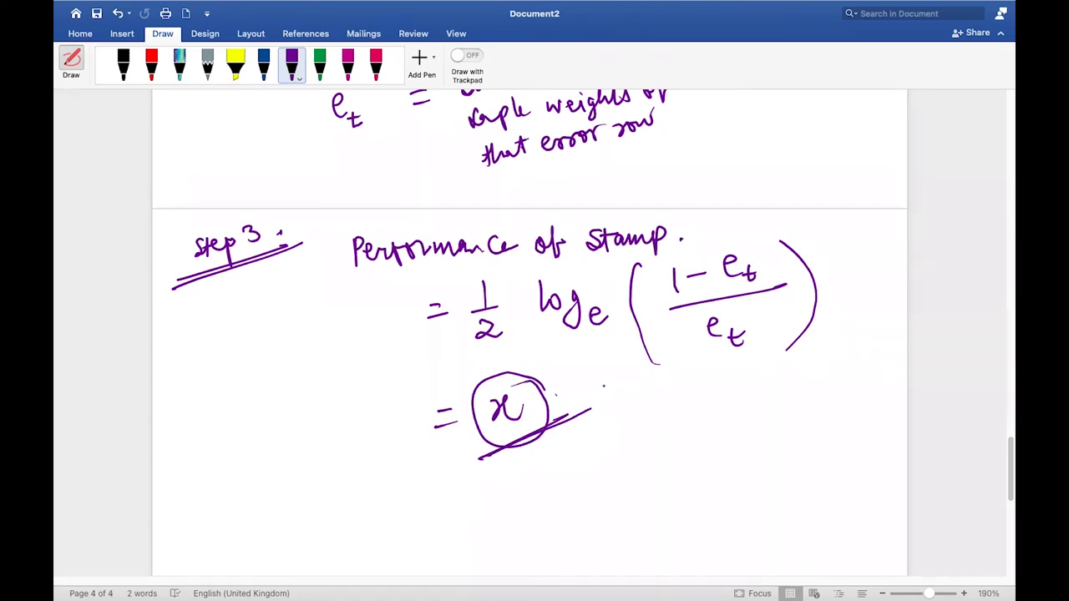
Add another blank line above EOF, pushing it further down the page.
scroll(603, 386, "down", 4)
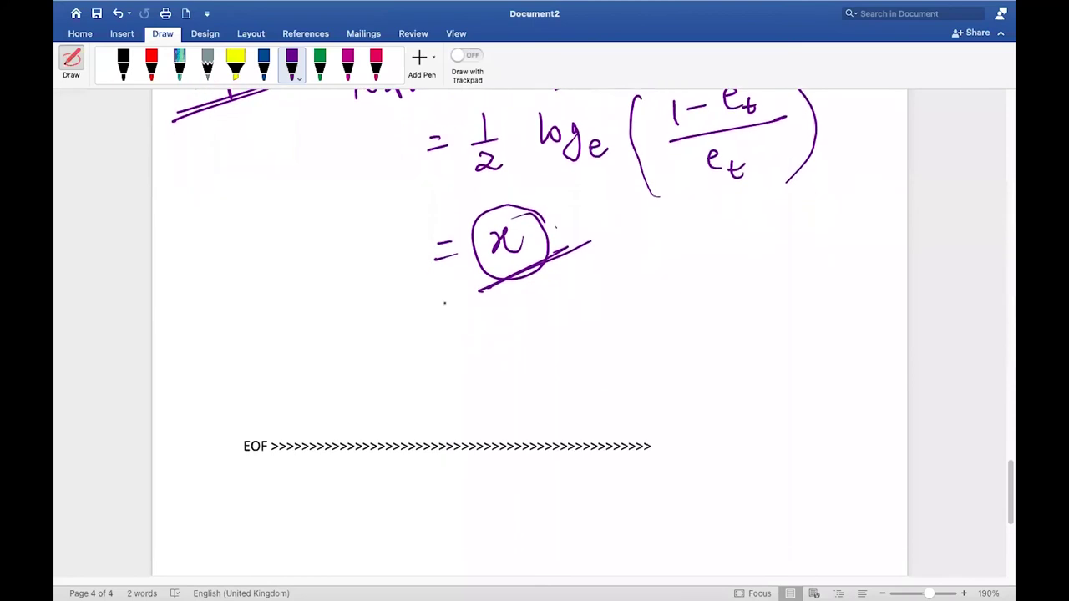
key("Escape")
left_click(277, 402)
key("Return")
key("Return")
key("Return")
key("Return")
key("Return")
key("Return")
key("Return")
key("Return")
key("Return")
key("Return")
key("Return")
key("Return")
key("Return")
scroll(237, 131, "down", 2)
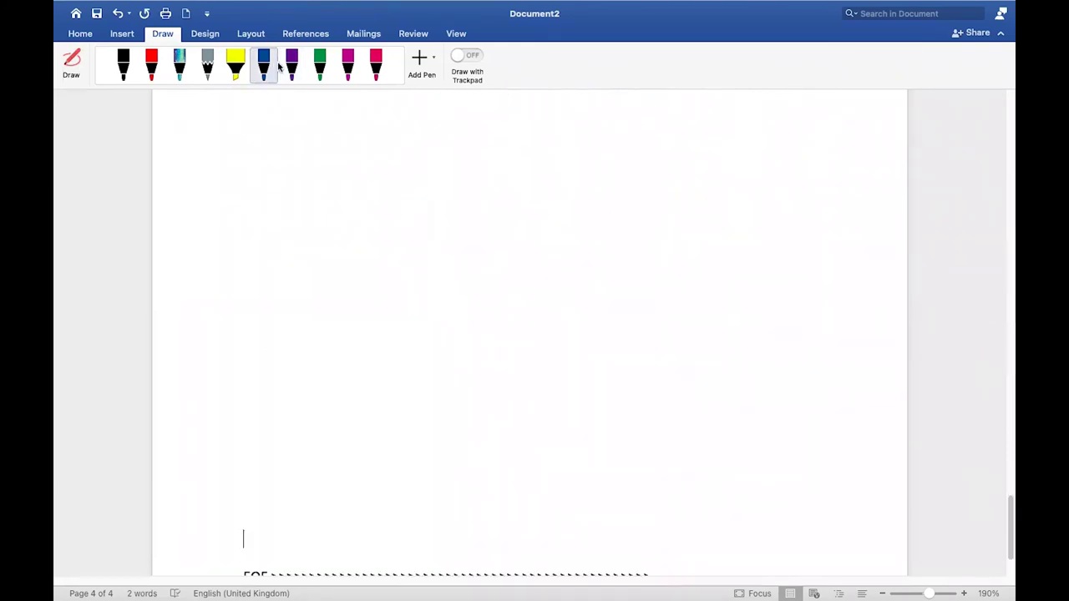
Write the heading 'Step 4:' in purple ink and underline it.
left_click(291, 62)
left_click_drag(191, 112, 203, 132)
left_click_drag(196, 122, 217, 128)
mouse_move(222, 115)
left_mouse_down()
mouse_move(222, 139)
mouse_move(223, 127)
mouse_move(251, 127)
mouse_move(264, 112)
left_mouse_up()
left_click(271, 106)
left_click(276, 117)
left_click_drag(171, 154, 276, 130)
left_click_drag(212, 147, 276, 132)
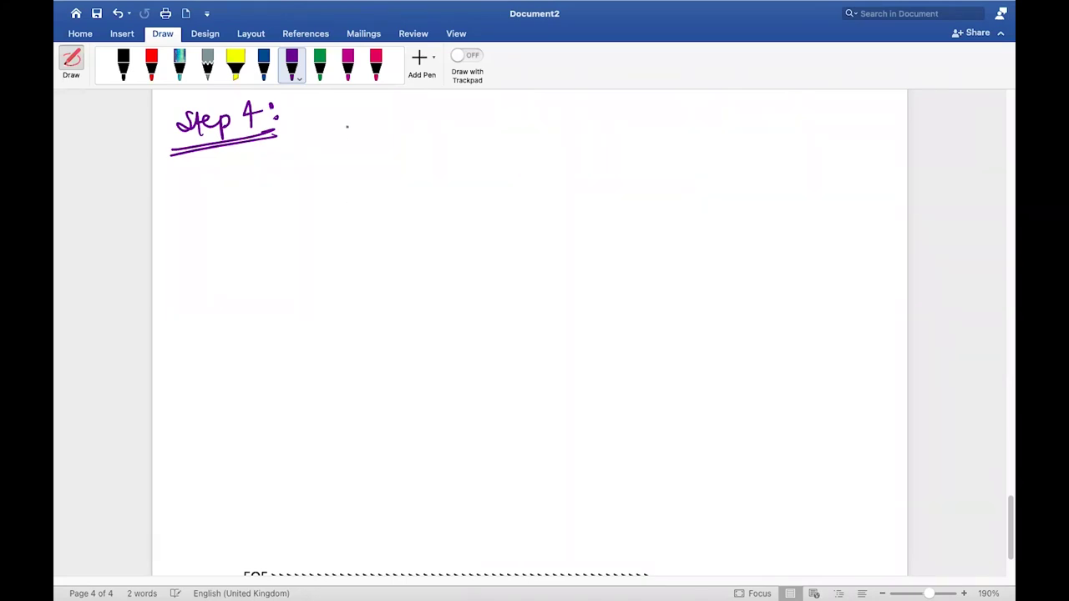
Draw an up arrow and write 'weights of' beside the Step 4 heading.
left_click_drag(348, 120, 348, 167)
mouse_move(340, 137)
left_mouse_down()
mouse_move(350, 117)
mouse_move(359, 134)
mouse_move(389, 146)
mouse_move(436, 143)
mouse_move(433, 167)
left_mouse_up()
left_click(418, 130)
left_click_drag(441, 122, 461, 148)
left_click_drag(464, 126, 472, 142)
left_click_drag(453, 130, 498, 142)
mouse_move(505, 142)
left_mouse_down()
mouse_move(513, 115)
mouse_move(562, 145)
mouse_move(590, 142)
left_mouse_up()
Continue the line with 'incorrect Classification'.
left_click_drag(603, 136, 626, 133)
mouse_move(627, 144)
left_mouse_down()
mouse_move(640, 134)
mouse_move(665, 142)
left_mouse_up()
mouse_move(664, 120)
left_mouse_down()
mouse_move(666, 145)
mouse_move(672, 127)
left_mouse_up()
mouse_move(696, 124)
left_mouse_down()
mouse_move(691, 144)
mouse_move(707, 145)
left_mouse_up()
left_click_drag(708, 139, 746, 139)
left_click(745, 141)
left_click_drag(753, 118, 770, 134)
left_click_drag(768, 118, 793, 140)
left_click_drag(789, 130, 804, 140)
left_click_drag(800, 127, 851, 132)
left_click(820, 117)
Write '(weak learners)' beneath 'incorrect Classification'.
mouse_move(625, 165)
left_mouse_down()
mouse_move(620, 202)
mouse_move(662, 178)
mouse_move(673, 187)
left_mouse_up()
left_click(648, 185)
left_click_drag(674, 176, 693, 190)
mouse_move(697, 177)
left_mouse_down()
mouse_move(707, 189)
mouse_move(743, 189)
mouse_move(822, 164)
mouse_move(825, 180)
left_mouse_up()
left_click(755, 179)
left_click_drag(822, 152, 815, 203)
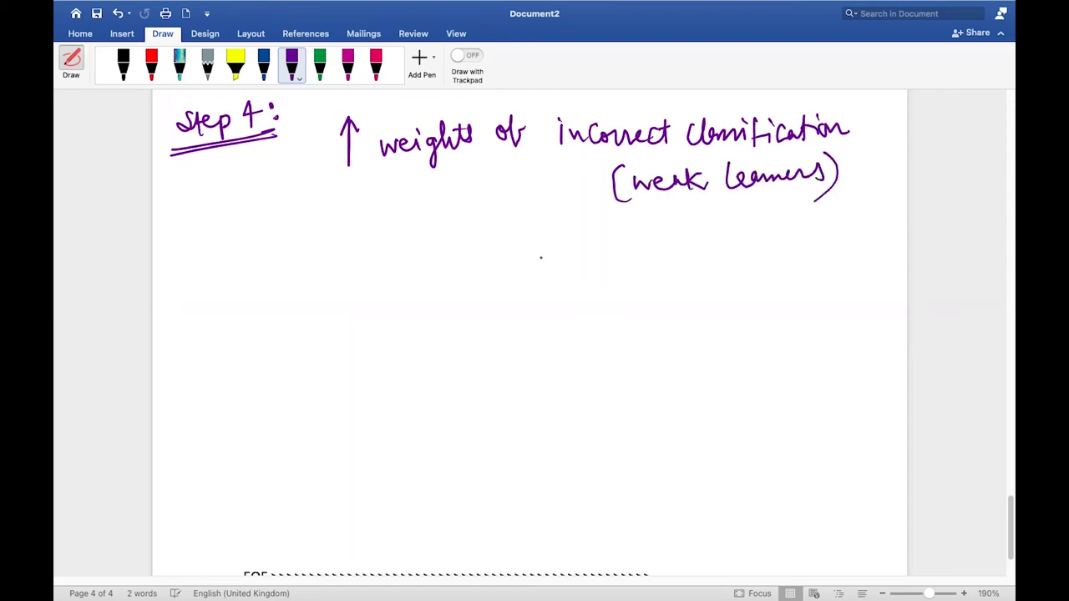
On the next line, draw a down arrow and write 'weight of Correct classified'.
left_click_drag(358, 248, 358, 297)
mouse_move(348, 276)
left_mouse_down()
mouse_move(360, 296)
mouse_move(368, 277)
left_mouse_up()
mouse_move(390, 262)
left_mouse_down()
mouse_move(401, 279)
mouse_move(423, 268)
mouse_move(451, 288)
mouse_move(465, 272)
left_mouse_up()
left_click(445, 260)
mouse_move(467, 254)
left_mouse_down()
mouse_move(473, 274)
mouse_move(478, 258)
left_mouse_up()
left_click_drag(515, 256, 516, 272)
mouse_move(508, 263)
left_mouse_down()
mouse_move(590, 269)
mouse_move(640, 255)
mouse_move(673, 266)
left_mouse_up()
left_click_drag(661, 252, 708, 261)
mouse_move(718, 256)
left_mouse_down()
mouse_move(732, 233)
mouse_move(750, 254)
mouse_move(797, 256)
left_mouse_up()
left_click(777, 237)
mouse_move(788, 239)
left_mouse_down()
mouse_move(816, 239)
mouse_move(807, 254)
left_mouse_up()
mouse_move(822, 247)
left_mouse_down()
mouse_move(834, 251)
mouse_move(842, 222)
left_mouse_up()
Complete the second line with 'record (Strong learners)'.
left_click_drag(546, 306, 618, 310)
mouse_move(621, 302)
left_mouse_down()
mouse_move(637, 297)
mouse_move(680, 323)
mouse_move(690, 309)
mouse_move(715, 311)
left_mouse_up()
mouse_move(718, 301)
left_mouse_down()
mouse_move(724, 311)
mouse_move(733, 301)
mouse_move(749, 327)
left_mouse_up()
mouse_move(779, 276)
left_mouse_down()
mouse_move(772, 305)
mouse_move(866, 287)
left_mouse_up()
mouse_move(871, 269)
left_mouse_down()
mouse_move(882, 310)
mouse_move(897, 311)
left_mouse_up()
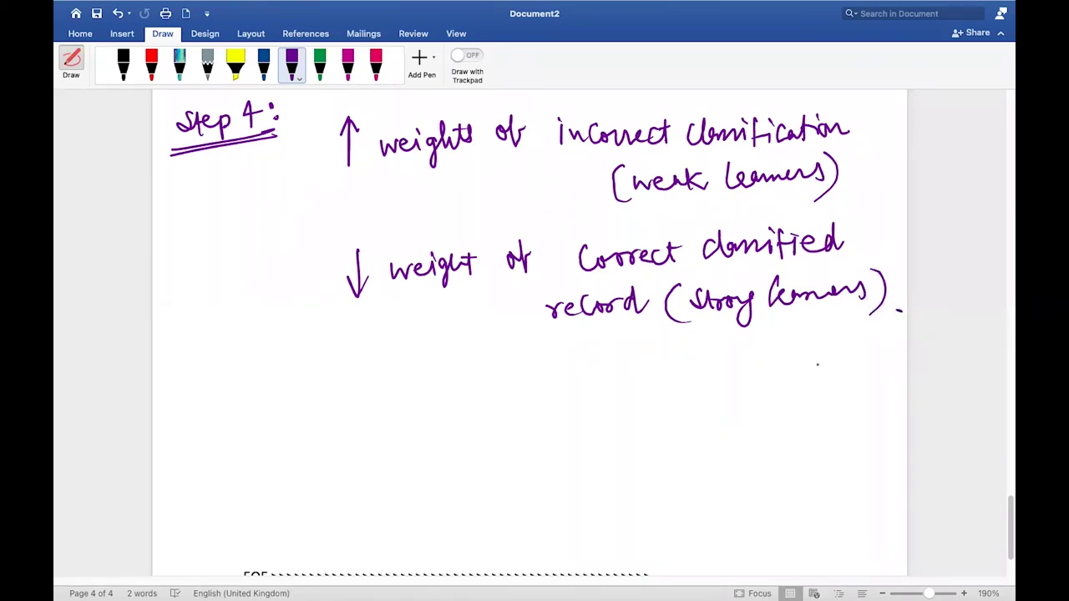
scroll(534, 334, "up", 5)
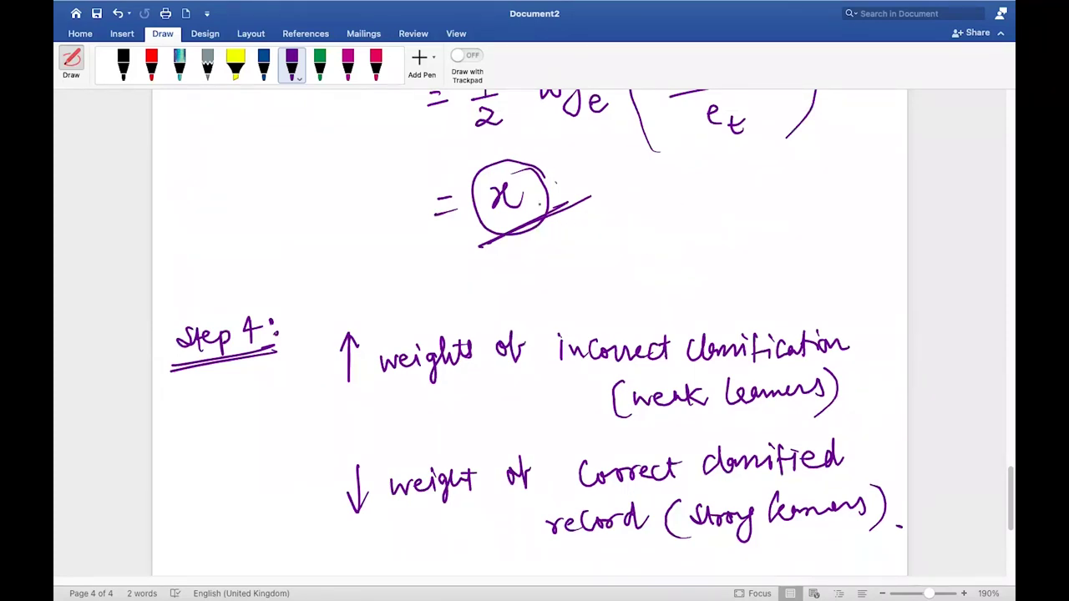
Circle row 2's 1/10 weight in the Step 1 table, then begin a 'New sample weight' line below Step 4.
scroll(535, 334, "down", 7)
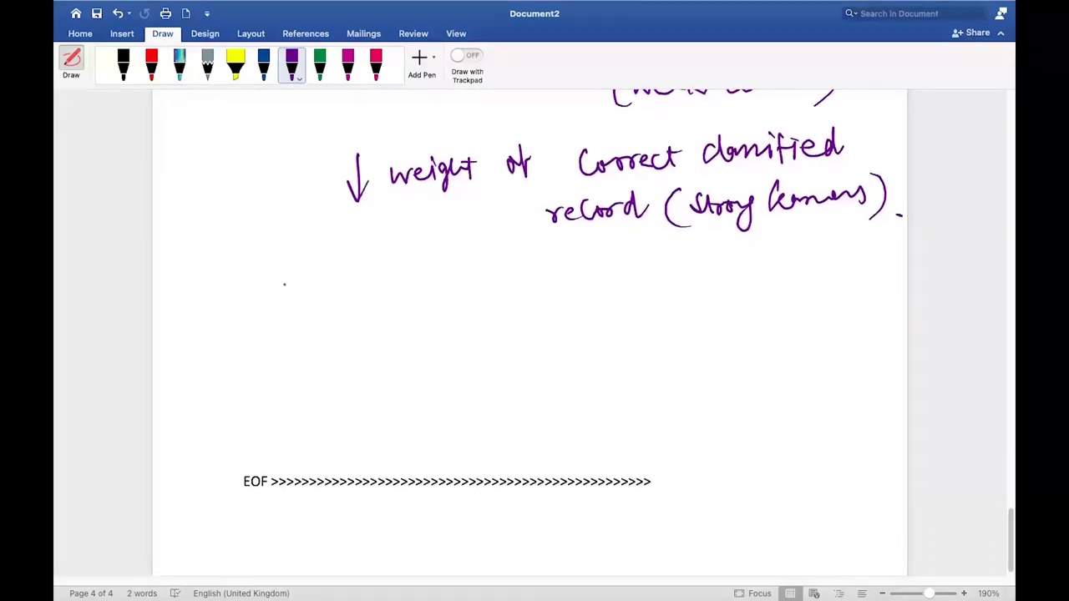
scroll(284, 284, "up", 20)
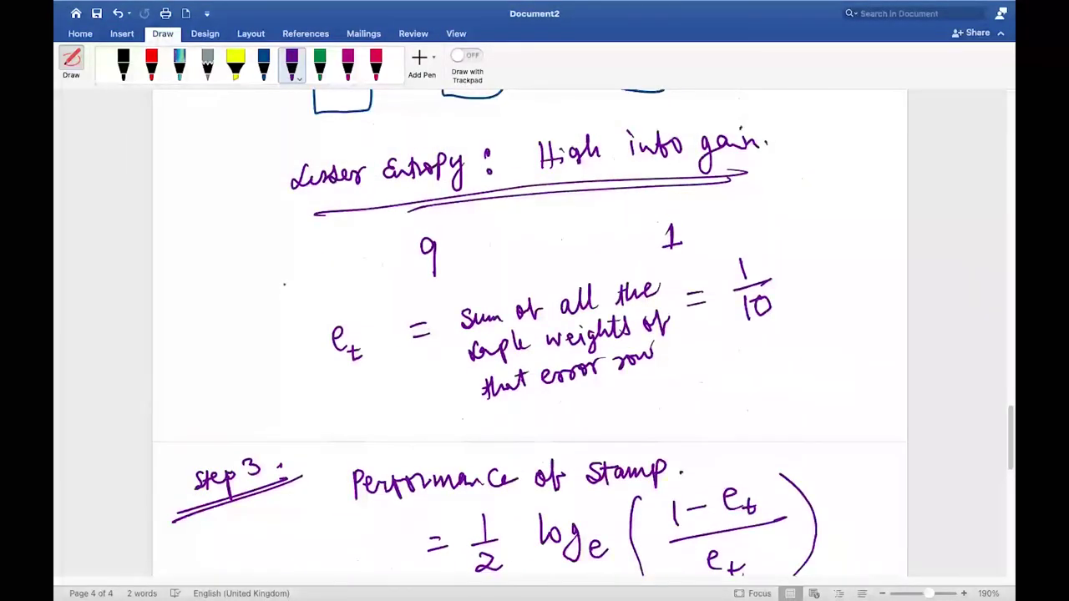
scroll(284, 284, "up", 20)
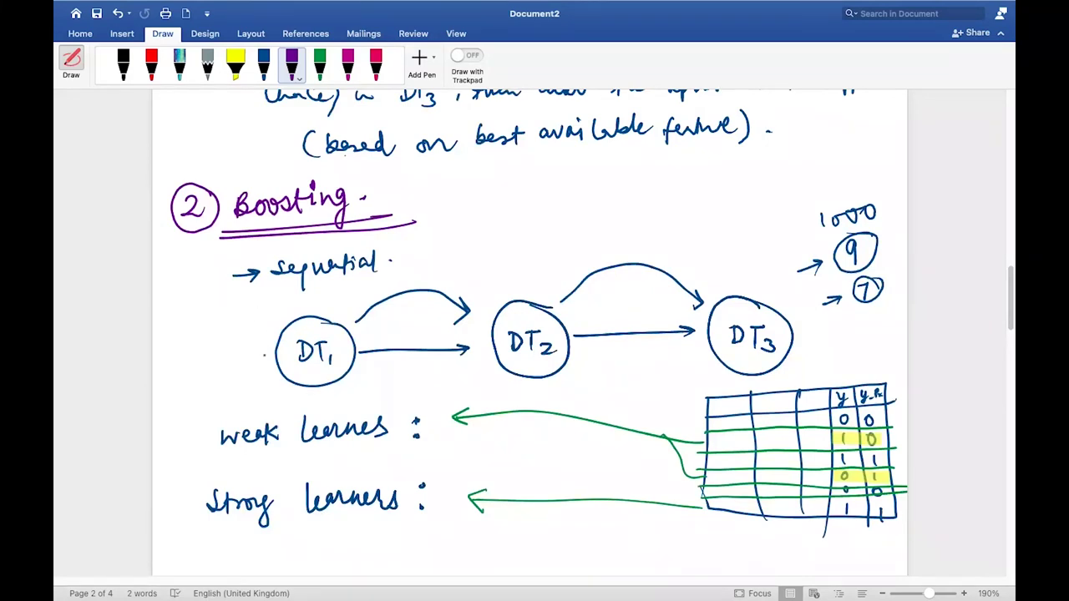
left_click_drag(246, 324, 247, 334)
scroll(535, 334, "up", 10)
scroll(918, 410, "up", 10)
scroll(918, 410, "down", 20)
scroll(918, 410, "down", 15)
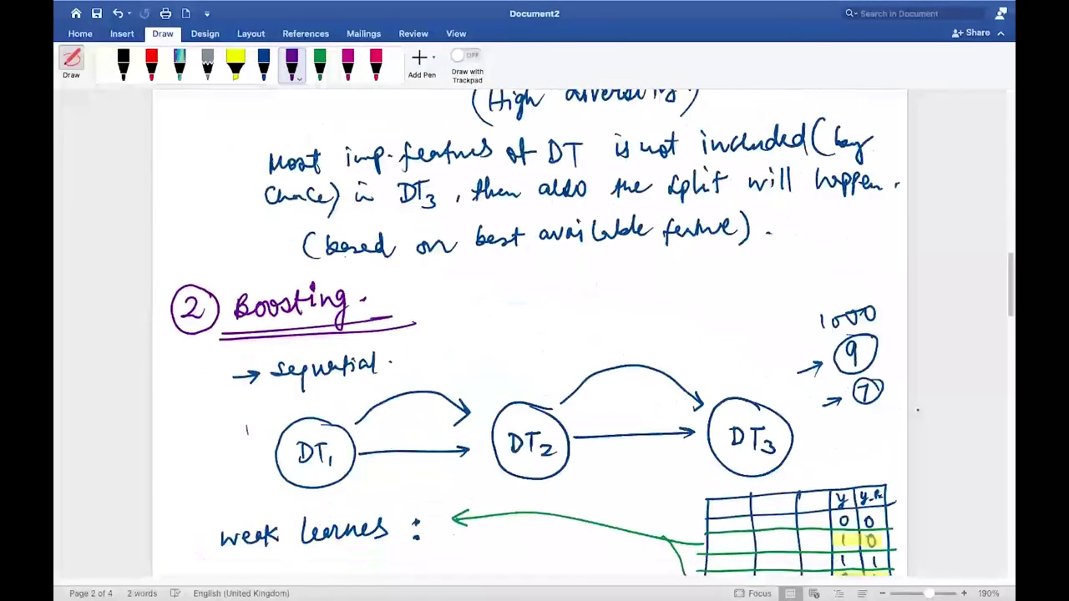
scroll(535, 334, "down", 2)
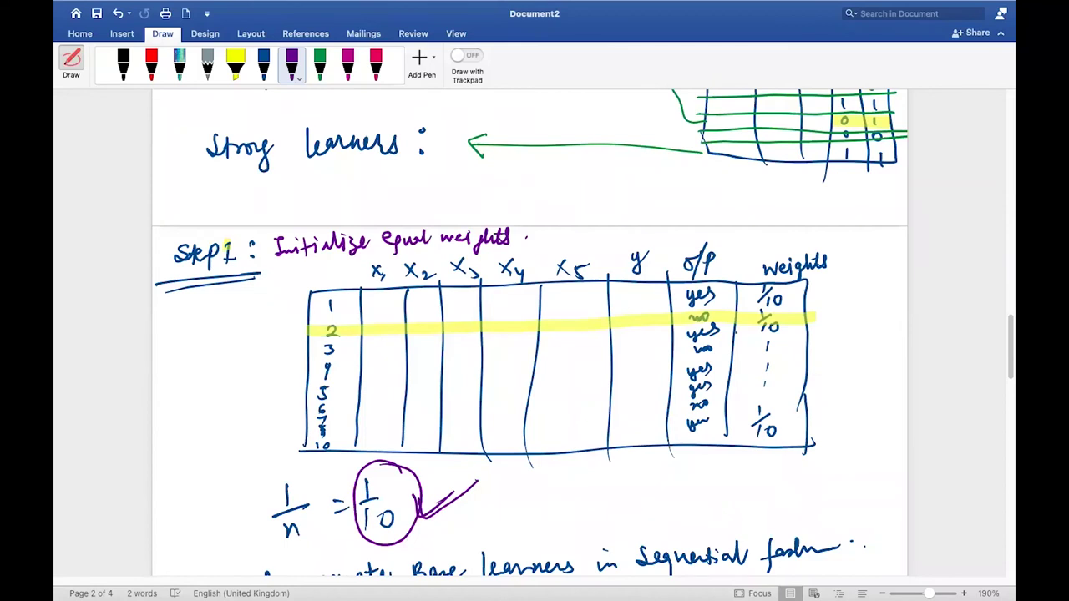
mouse_move(777, 307)
left_mouse_down()
mouse_move(764, 306)
mouse_move(751, 333)
mouse_move(790, 316)
mouse_move(772, 309)
left_mouse_up()
scroll(530, 334, "down", 20)
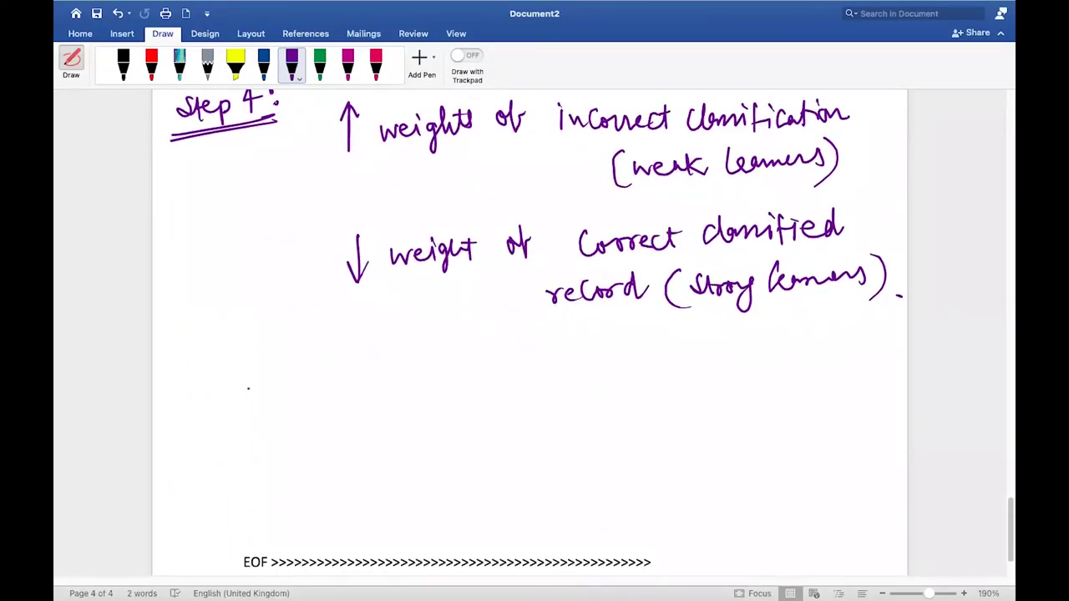
mouse_move(245, 404)
left_mouse_down()
mouse_move(262, 380)
mouse_move(281, 396)
mouse_move(297, 383)
mouse_move(367, 376)
mouse_move(380, 397)
mouse_move(386, 376)
mouse_move(411, 364)
left_mouse_up()
Handwrite 'New sample weight (of incorrect classified' in purple ink.
mouse_move(326, 410)
left_mouse_down()
mouse_move(333, 421)
mouse_move(402, 401)
mouse_move(406, 416)
left_mouse_up()
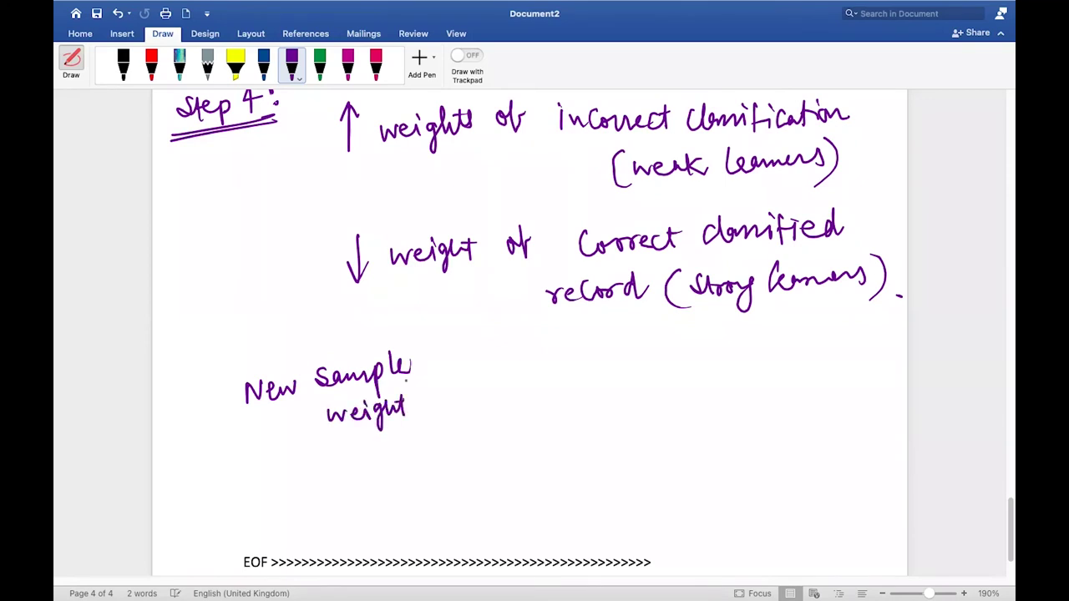
mouse_move(441, 385)
left_mouse_down()
mouse_move(436, 416)
mouse_move(463, 399)
left_mouse_up()
mouse_move(468, 408)
left_mouse_down()
mouse_move(476, 391)
mouse_move(493, 401)
mouse_move(529, 399)
mouse_move(558, 381)
mouse_move(584, 384)
mouse_move(578, 391)
left_mouse_up()
left_click_drag(590, 369, 592, 390)
left_click_drag(584, 377, 597, 376)
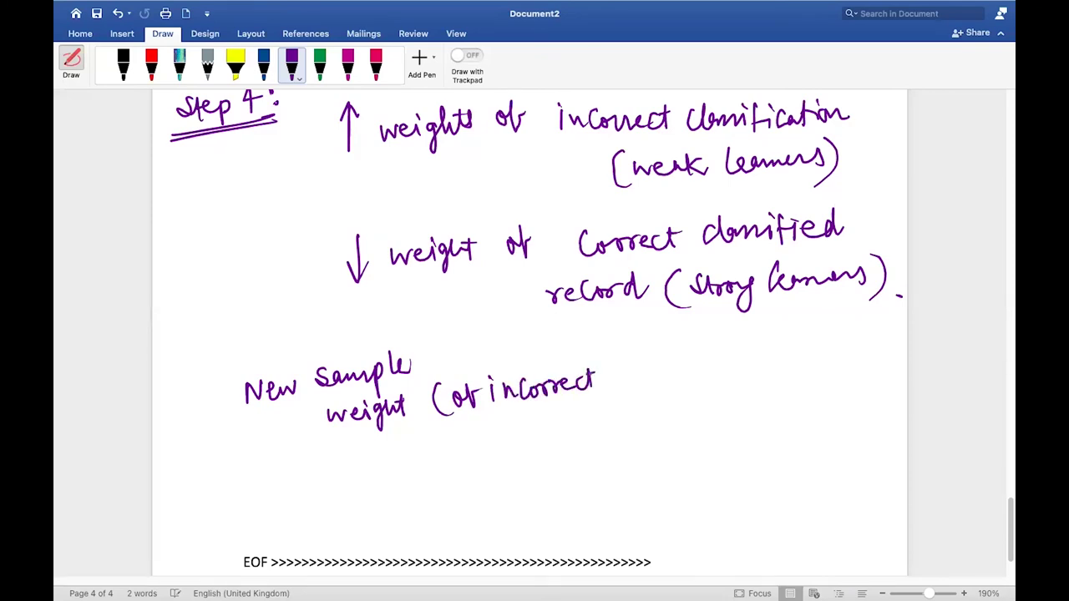
mouse_move(484, 422)
left_mouse_down()
mouse_move(487, 440)
mouse_move(562, 423)
mouse_move(590, 401)
left_mouse_up()
Continue with 'row) = old weight × e' raised to the stump performance.
left_click_drag(541, 444, 584, 433)
mouse_move(610, 389)
left_mouse_down()
mouse_move(615, 433)
mouse_move(654, 382)
left_mouse_up()
mouse_move(635, 399)
left_mouse_down()
mouse_move(707, 388)
mouse_move(695, 416)
mouse_move(707, 408)
left_mouse_up()
mouse_move(710, 414)
left_mouse_down()
mouse_move(727, 428)
mouse_move(750, 413)
left_mouse_up()
left_click_drag(767, 361, 789, 384)
mouse_move(789, 354)
left_mouse_down()
mouse_move(774, 387)
mouse_move(819, 354)
mouse_move(830, 381)
left_mouse_up()
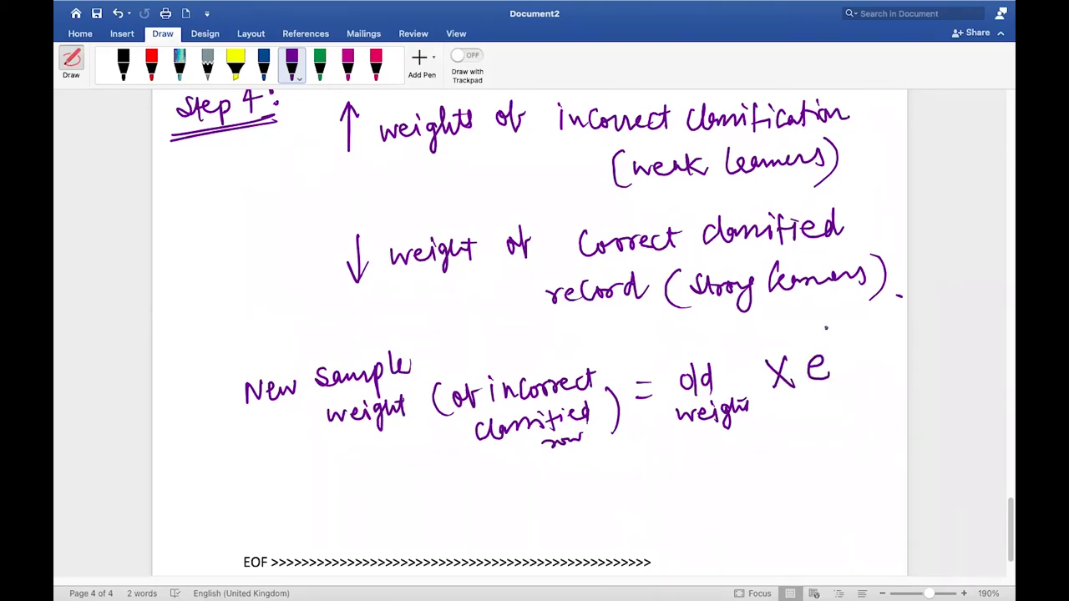
mouse_move(826, 326)
left_mouse_down()
mouse_move(827, 346)
mouse_move(899, 315)
left_mouse_up()
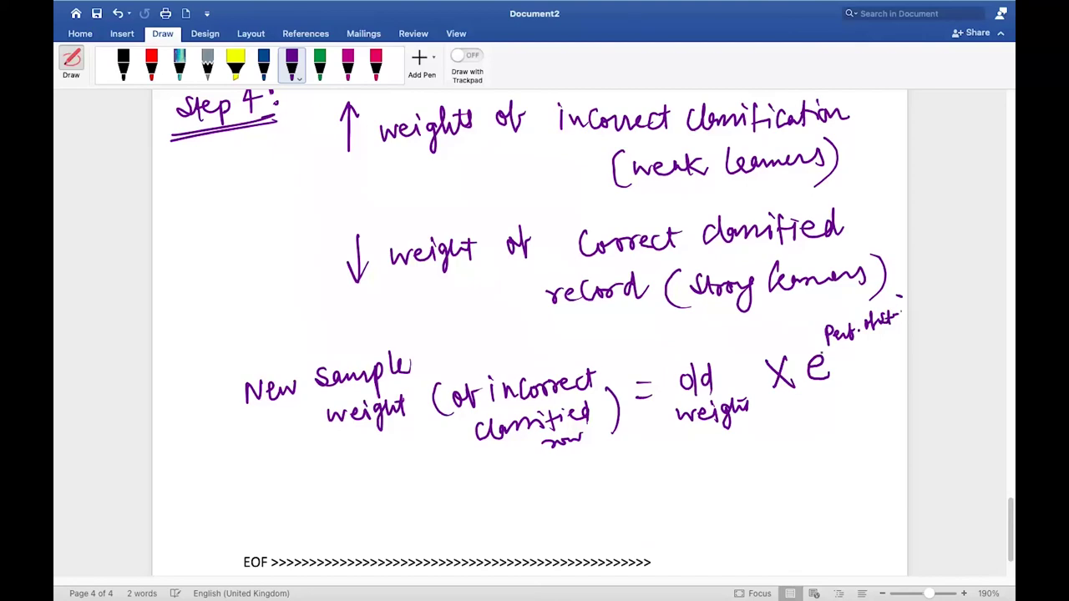
Write '= 1/10 × e^x' beneath the old weight expression.
scroll(530, 332, "up", 10)
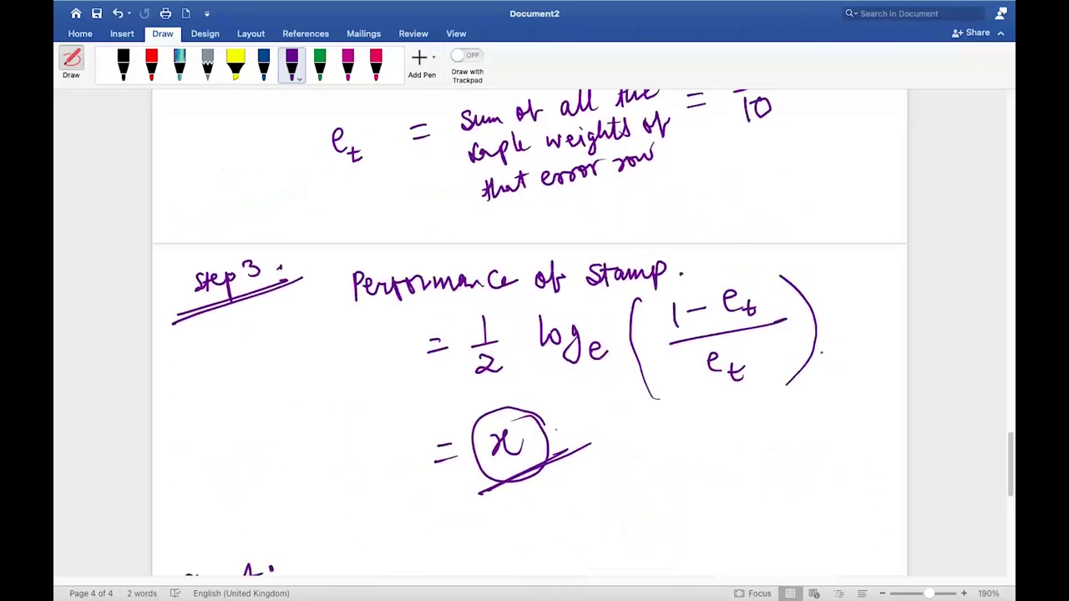
scroll(530, 332, "down", 12)
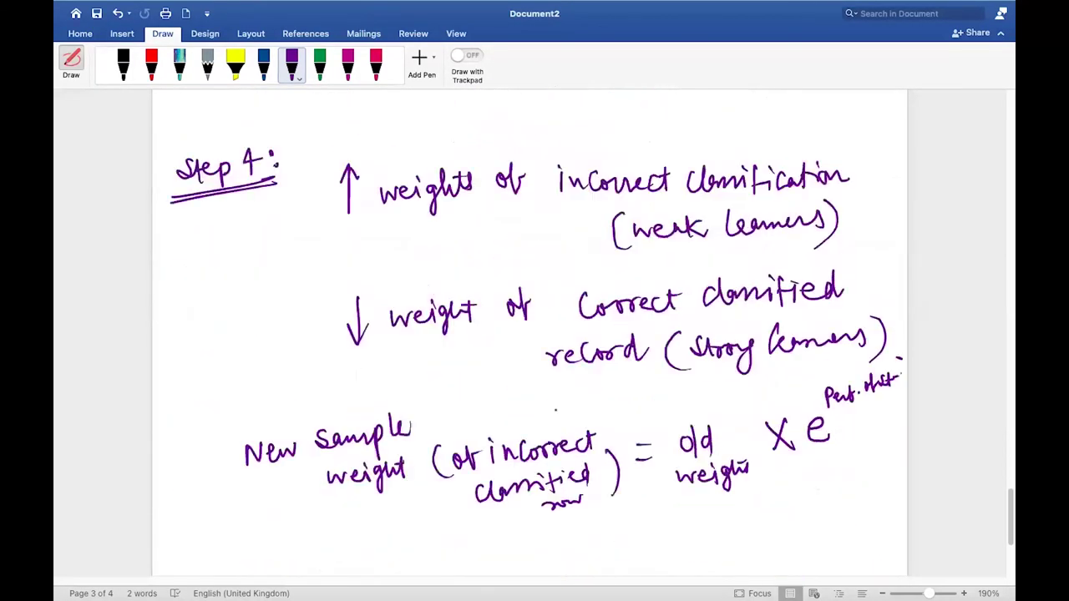
mouse_move(642, 377)
left_mouse_down()
mouse_move(662, 374)
mouse_move(664, 392)
left_mouse_up()
left_click_drag(712, 364, 710, 385)
left_click_drag(695, 393, 733, 385)
mouse_move(708, 401)
left_mouse_down()
mouse_move(709, 428)
mouse_move(727, 404)
left_mouse_up()
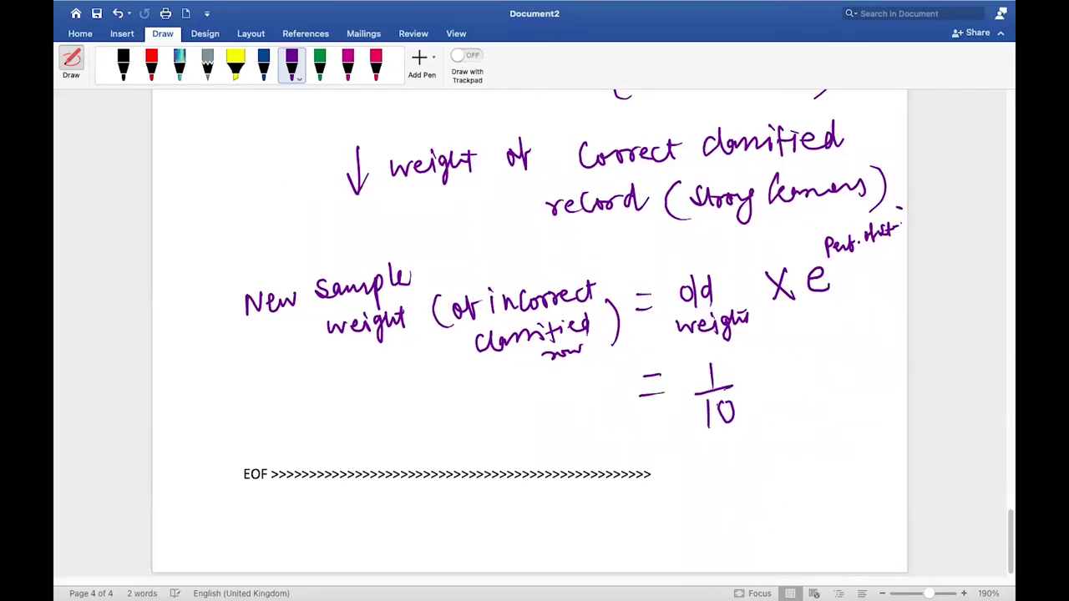
mouse_move(771, 366)
left_mouse_down()
mouse_move(758, 387)
mouse_move(776, 388)
left_mouse_up()
mouse_move(792, 369)
left_mouse_down()
mouse_move(804, 364)
mouse_move(808, 378)
left_mouse_up()
left_click(822, 342)
left_click_drag(806, 332, 815, 343)
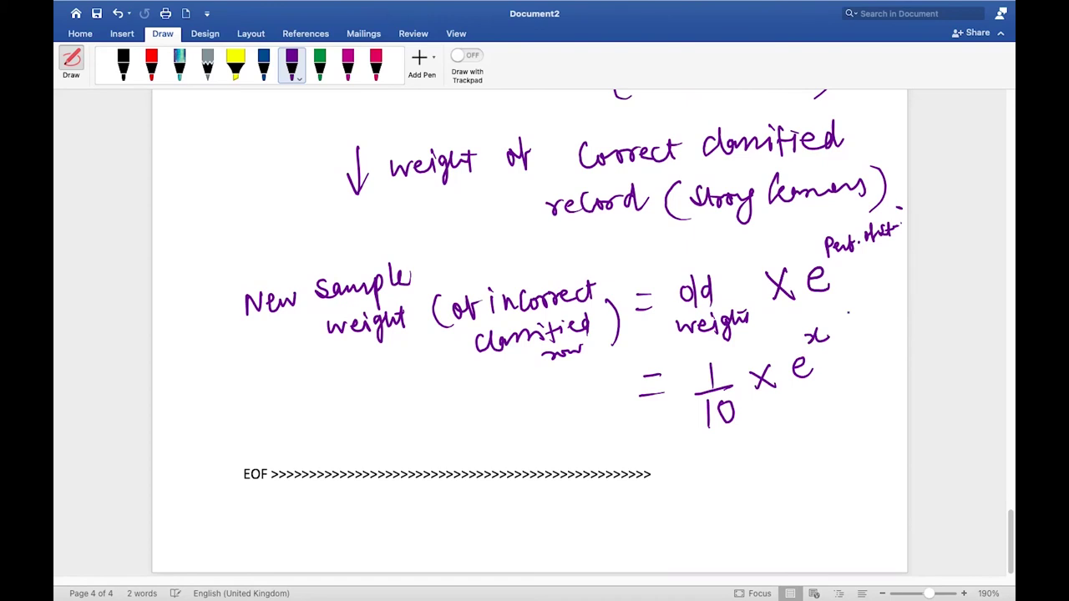
Leave Draw mode and add blank lines so the EOF line moves onto a new page.
left_click(71, 60)
left_click(271, 451)
key("Return")
key("Return")
key("Return")
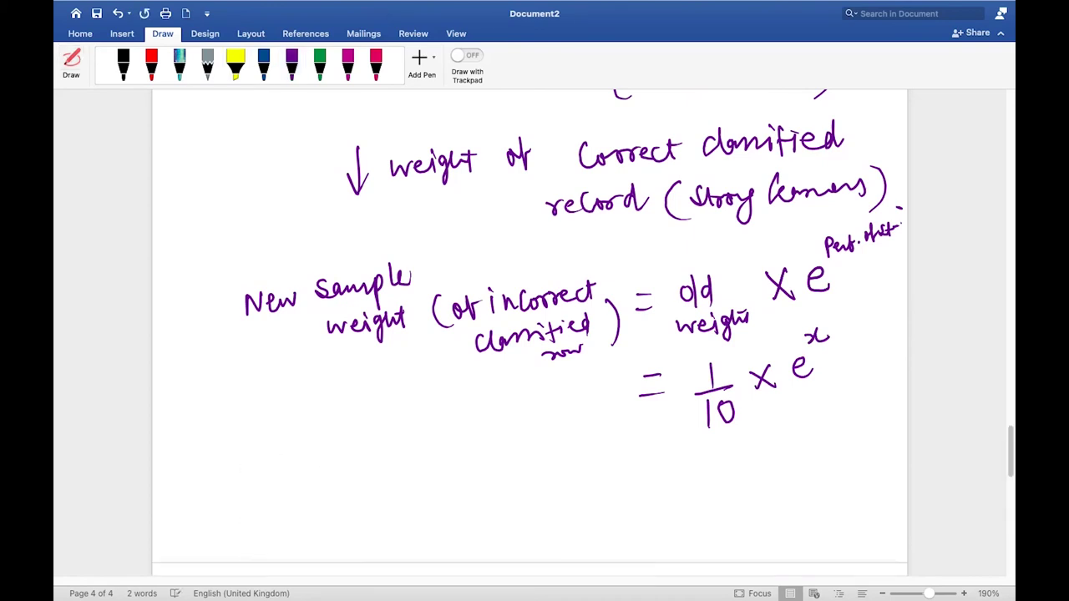
key("Return")
Resume the purple pen and start 'New sample weight' on the new page.
left_click(292, 76)
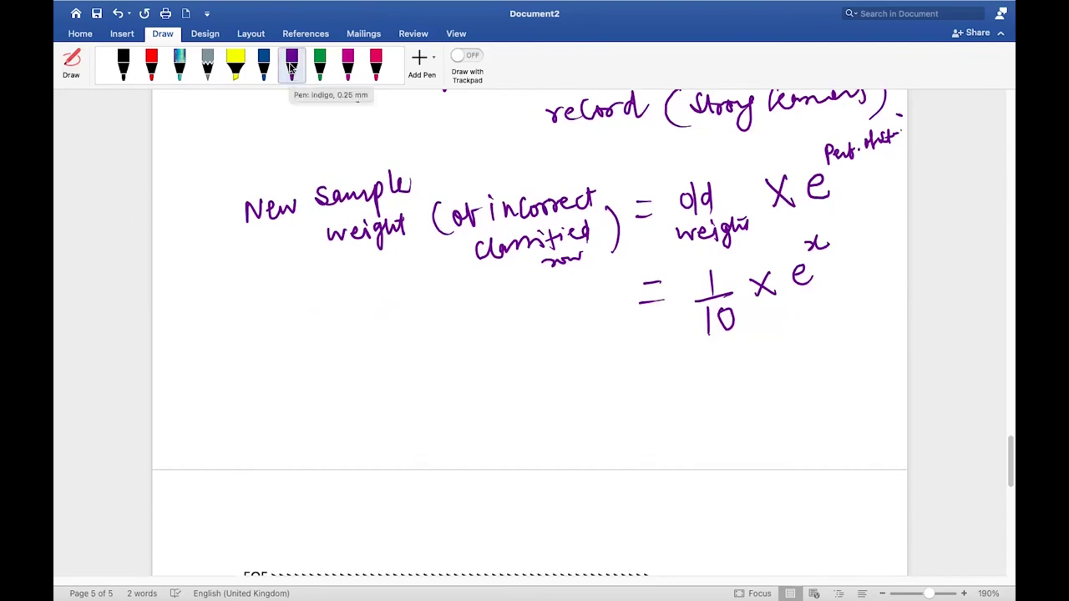
left_click(292, 75)
mouse_move(244, 380)
left_mouse_down()
mouse_move(244, 395)
mouse_move(259, 378)
mouse_move(330, 399)
mouse_move(343, 364)
mouse_move(356, 386)
mouse_move(395, 374)
mouse_move(431, 391)
mouse_move(463, 370)
left_mouse_up()
Handwrite '(strong learners) =' after the new sample weight label.
mouse_move(459, 364)
left_mouse_down()
mouse_move(461, 384)
mouse_move(491, 373)
left_mouse_up()
left_click_drag(491, 374, 483, 393)
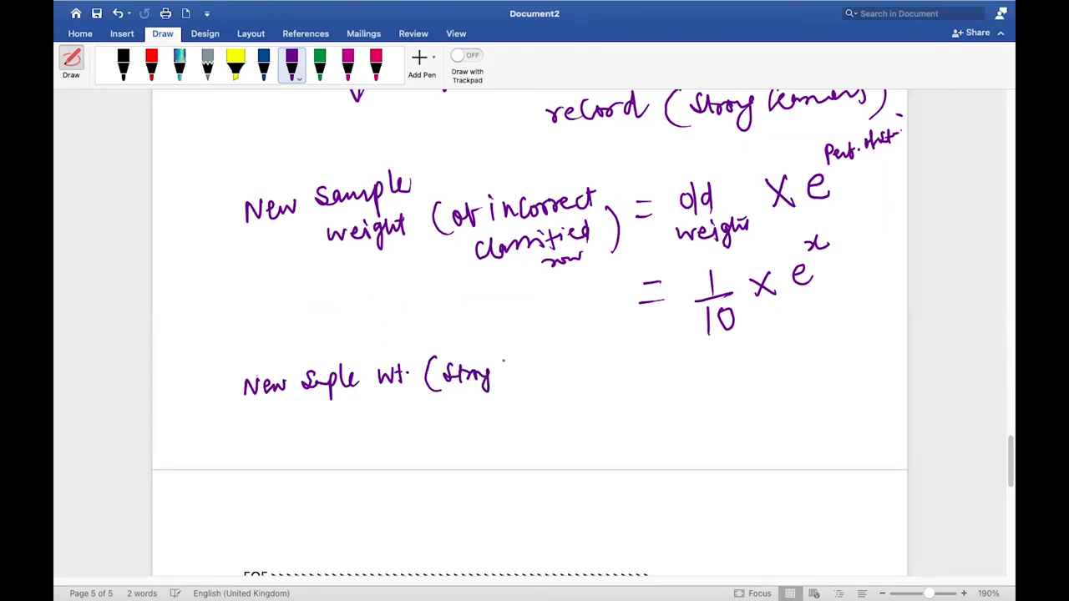
left_click_drag(504, 354, 506, 382)
mouse_move(508, 371)
left_mouse_down()
mouse_move(529, 373)
mouse_move(543, 389)
mouse_move(582, 367)
left_mouse_up()
left_click_drag(571, 380, 585, 379)
left_click(598, 370)
Write '1/10 × e' after the equals sign, then undo those strokes.
left_click_drag(648, 359, 650, 381)
left_click_drag(632, 386, 664, 384)
left_click_drag(637, 396, 639, 421)
mouse_move(655, 398)
left_mouse_down()
mouse_move(647, 418)
mouse_move(657, 397)
left_mouse_up()
left_click(694, 374)
mouse_move(699, 370)
left_mouse_down()
mouse_move(685, 394)
mouse_move(720, 373)
mouse_move(739, 387)
mouse_move(749, 355)
left_mouse_up()
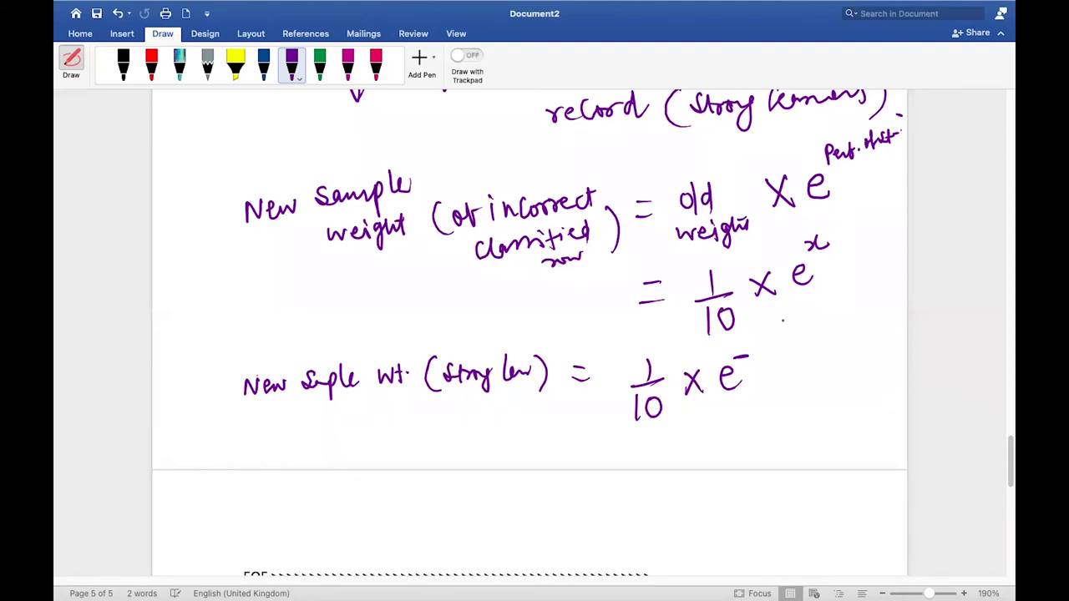
key("super+z")
key("super+z")
key("super+z")
key("super+z")
key("super+z")
key("super+z")
key("super+z")
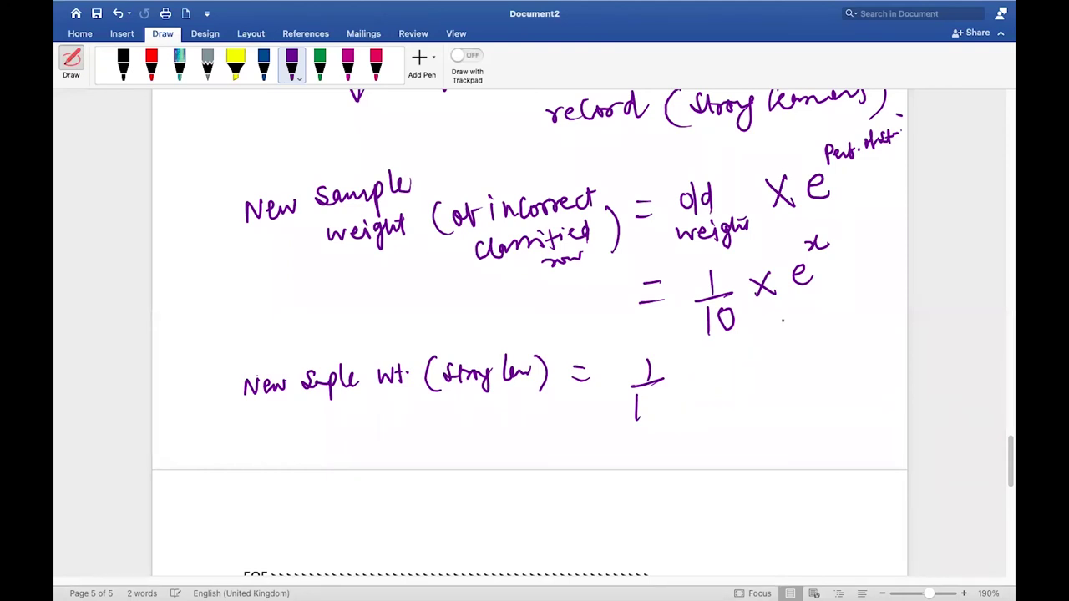
key("super+z")
key("super+z")
Write 'old wt. × e^-Pert.' after the equals sign.
mouse_move(628, 368)
left_mouse_down()
mouse_move(641, 381)
mouse_move(656, 351)
mouse_move(659, 386)
left_mouse_up()
left_click_drag(633, 405, 650, 405)
mouse_move(659, 389)
left_mouse_down()
mouse_move(660, 406)
mouse_move(665, 394)
left_mouse_up()
left_click(668, 398)
mouse_move(697, 361)
left_mouse_down()
mouse_move(711, 381)
mouse_move(697, 382)
mouse_move(751, 378)
mouse_move(766, 350)
mouse_move(780, 356)
mouse_move(788, 342)
left_mouse_up()
left_click(732, 369)
left_click_drag(792, 340, 810, 336)
mouse_move(808, 326)
left_mouse_down()
mouse_move(812, 345)
mouse_move(817, 332)
mouse_move(874, 314)
left_mouse_up()
left_click(825, 338)
left_click(843, 328)
Add '= 1/10 × e^-x' on the next line.
left_click_drag(576, 436, 589, 435)
left_click_drag(575, 447, 590, 446)
mouse_move(648, 423)
left_mouse_down()
mouse_move(649, 442)
mouse_move(665, 440)
left_mouse_up()
mouse_move(646, 449)
left_mouse_down()
mouse_move(648, 464)
mouse_move(710, 447)
left_mouse_up()
mouse_move(727, 431)
left_mouse_down()
mouse_move(739, 420)
mouse_move(749, 439)
mouse_move(754, 410)
mouse_move(777, 393)
left_mouse_up()
mouse_move(770, 396)
left_mouse_down()
mouse_move(778, 413)
mouse_move(787, 403)
left_mouse_up()
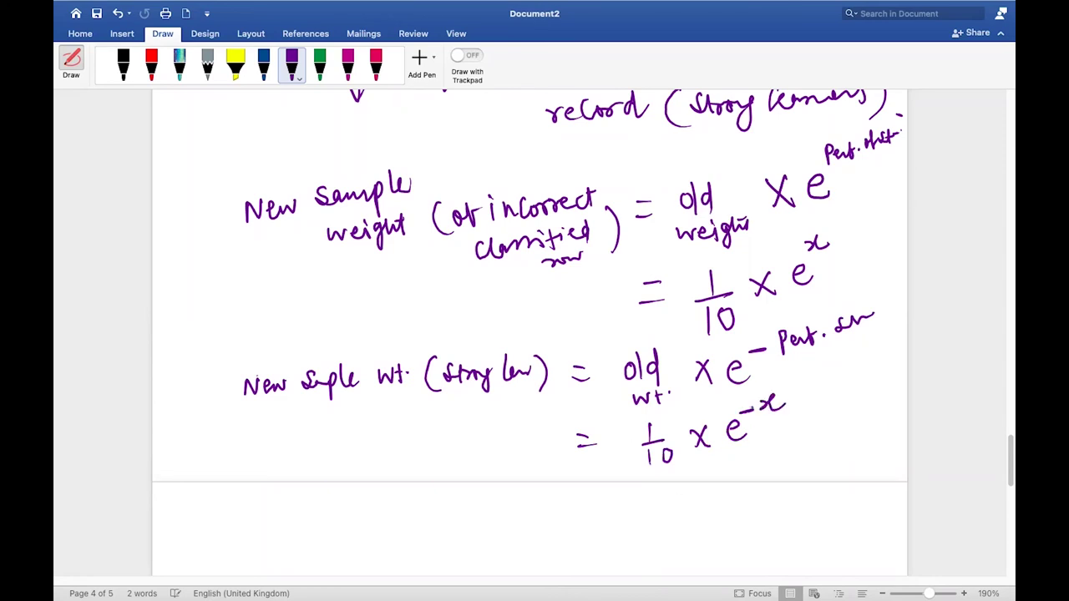
Underline the 'New Sple wt.' label twice.
left_click_drag(266, 418, 407, 396)
left_click_drag(301, 417, 412, 398)
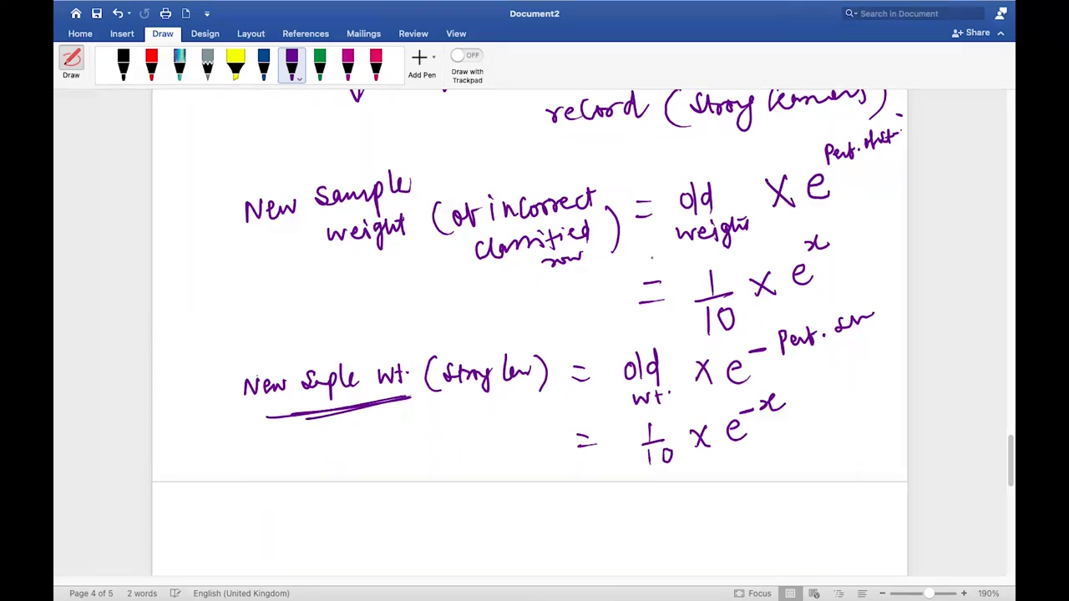
scroll(530, 334, "up", 15)
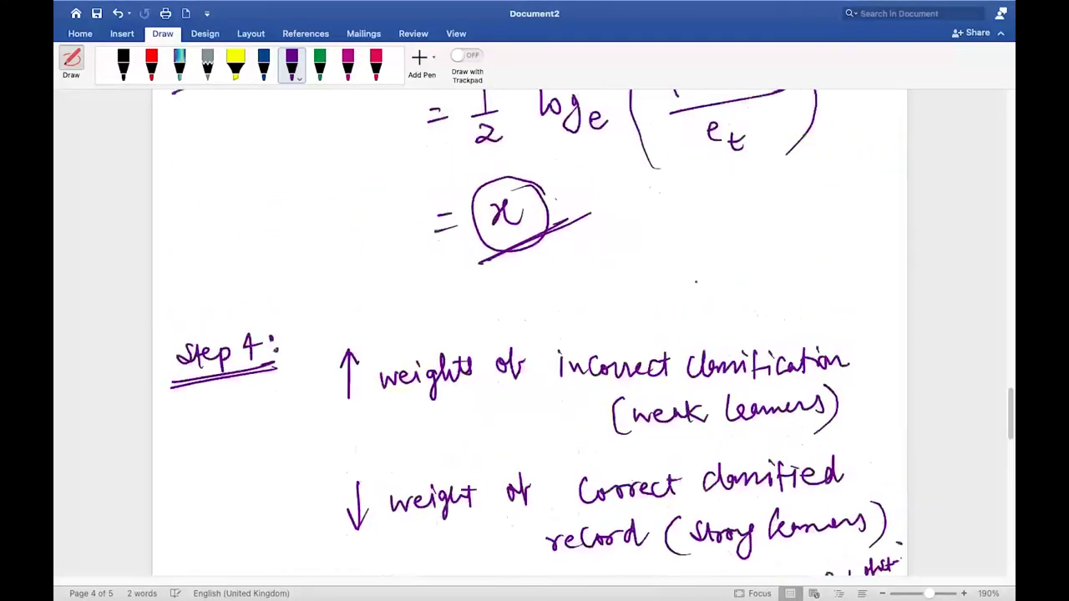
Next to the Step 1 weights, draw an arrow to '1/10 e^-x' for row 1 and write '1/10 e^x' by row 2.
scroll(530, 334, "up", 10)
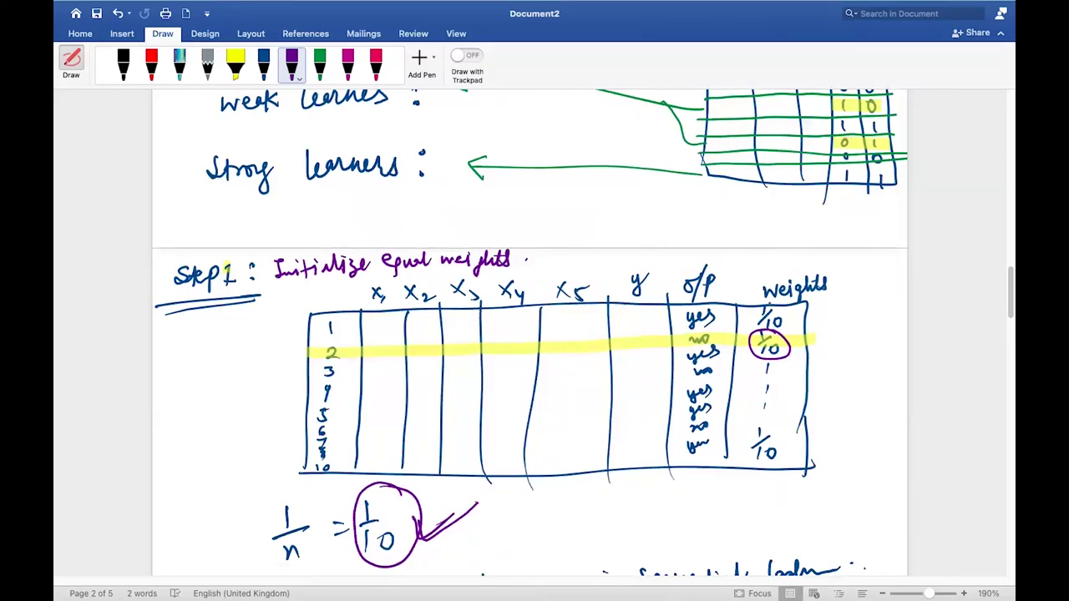
left_click_drag(790, 315, 845, 313)
mouse_move(838, 316)
left_mouse_down()
mouse_move(849, 314)
mouse_move(849, 330)
mouse_move(867, 304)
left_mouse_up()
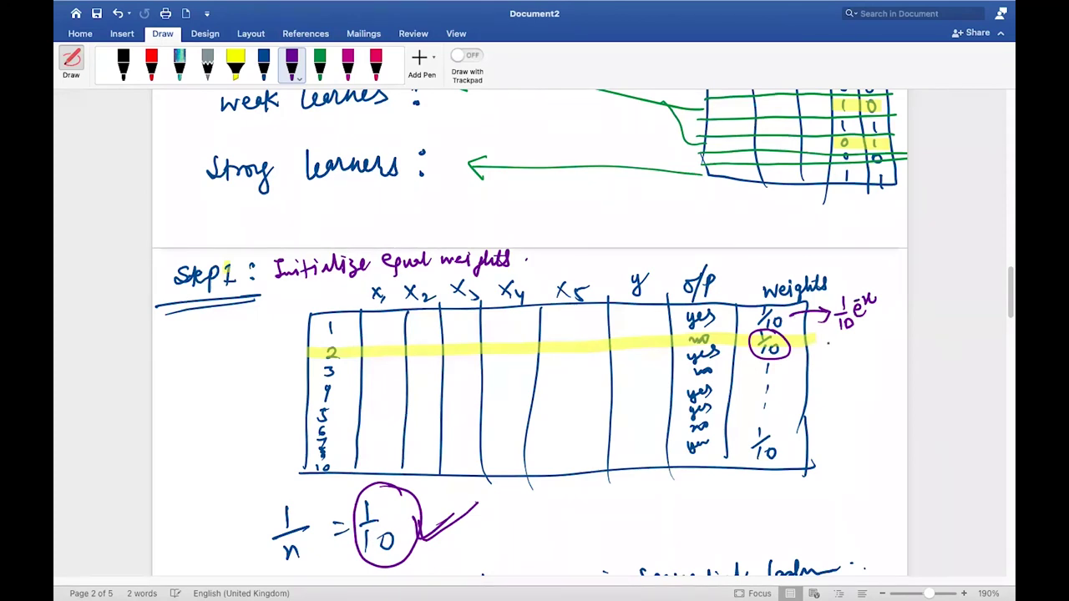
left_click_drag(826, 345, 838, 344)
mouse_move(828, 349)
left_mouse_down()
mouse_move(829, 359)
mouse_move(851, 340)
mouse_move(852, 349)
left_mouse_up()
left_click_drag(857, 342, 860, 340)
scroll(531, 333, "down", 2)
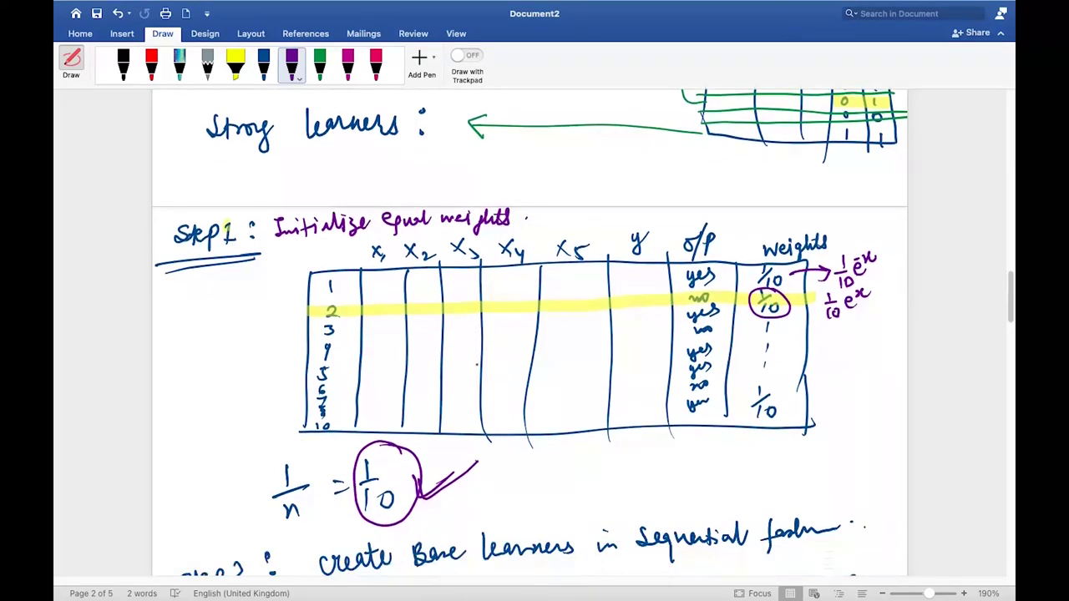
scroll(531, 332, "down", 10)
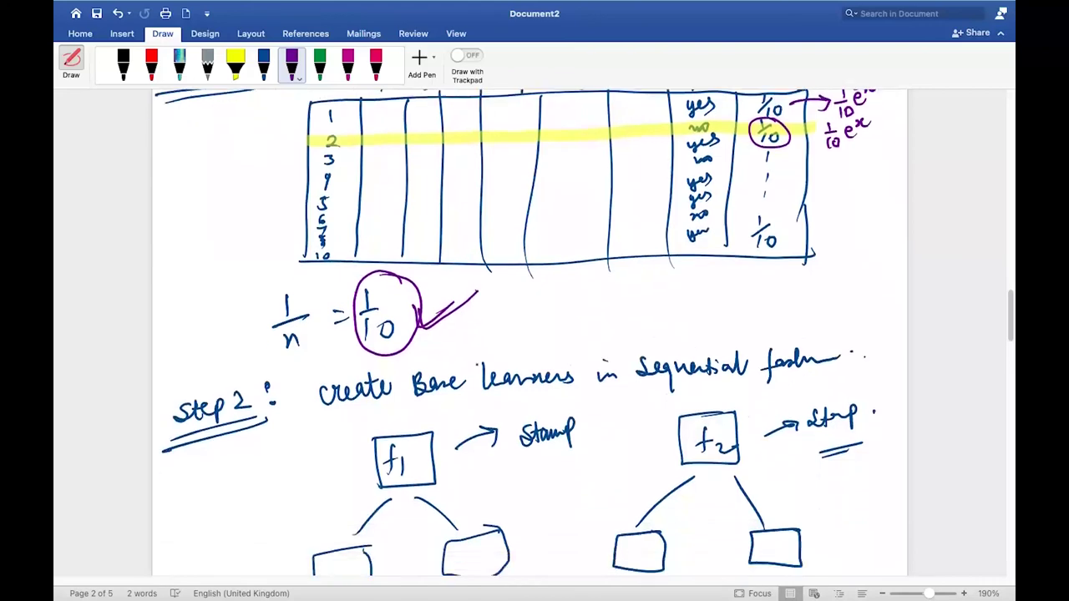
scroll(531, 333, "down", 10)
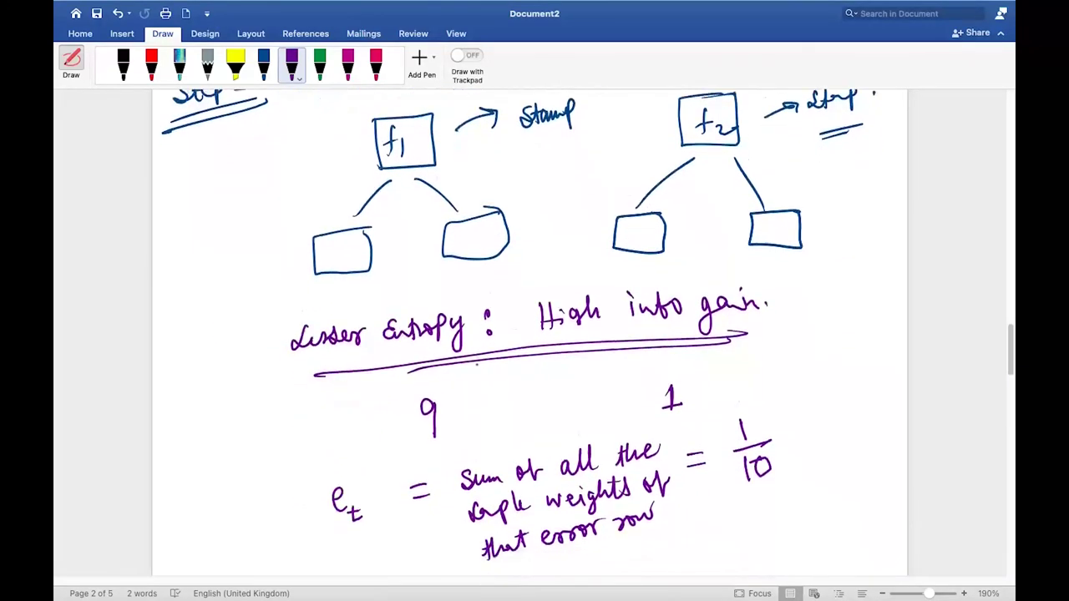
scroll(530, 332, "down", 15)
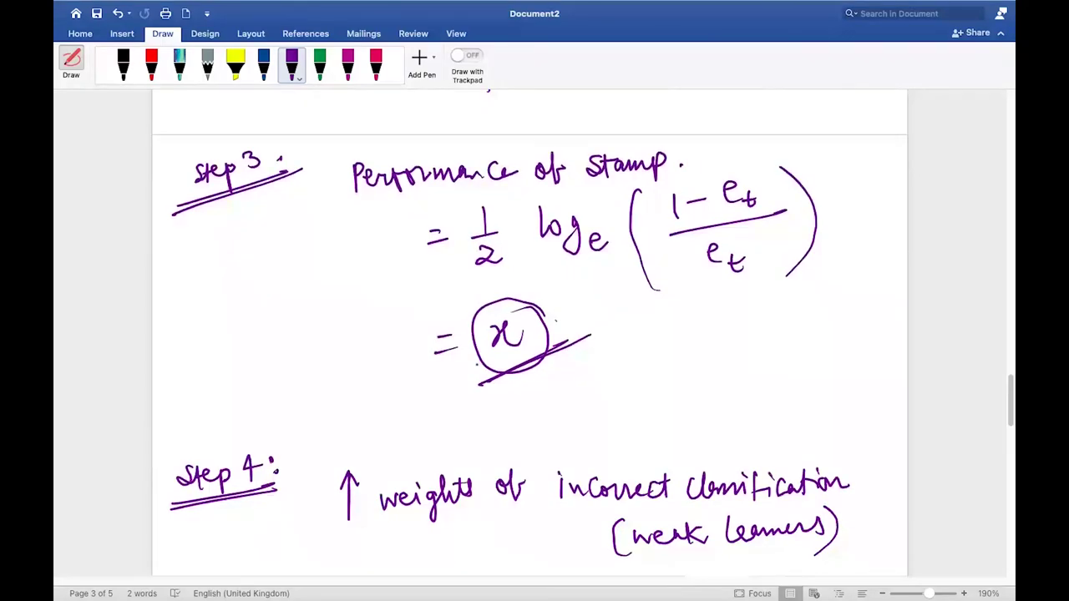
scroll(531, 333, "up", 15)
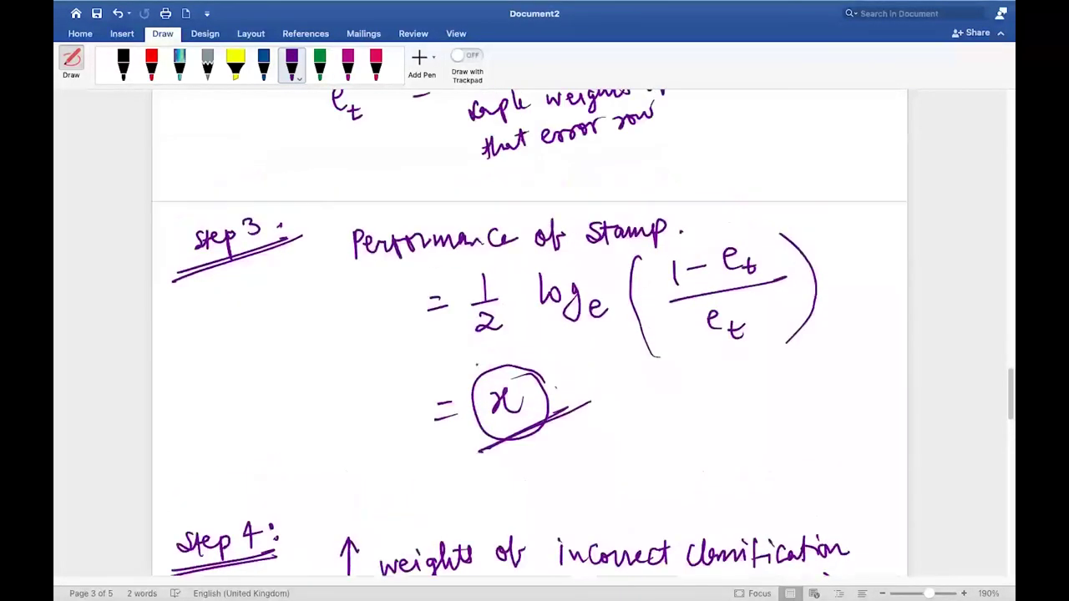
scroll(530, 332, "up", 20)
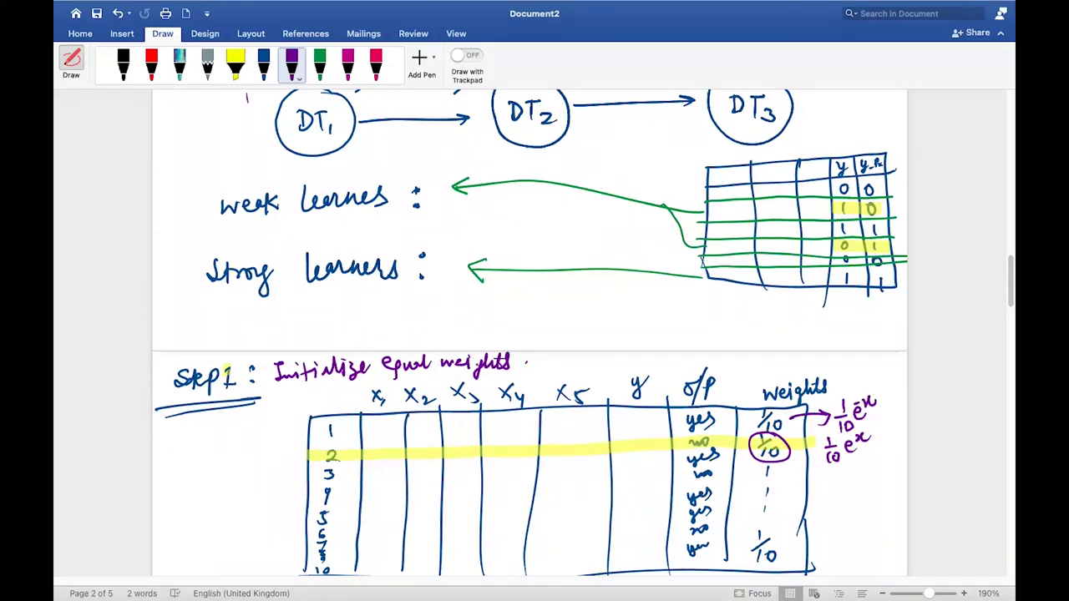
scroll(529, 335, "up", 5)
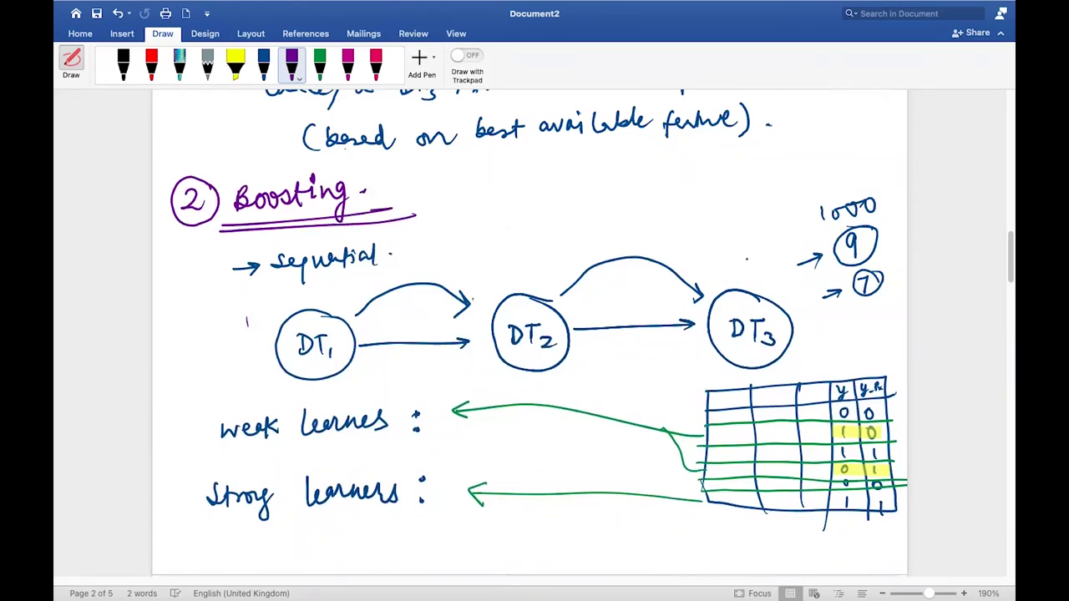
scroll(534, 334, "down", 3)
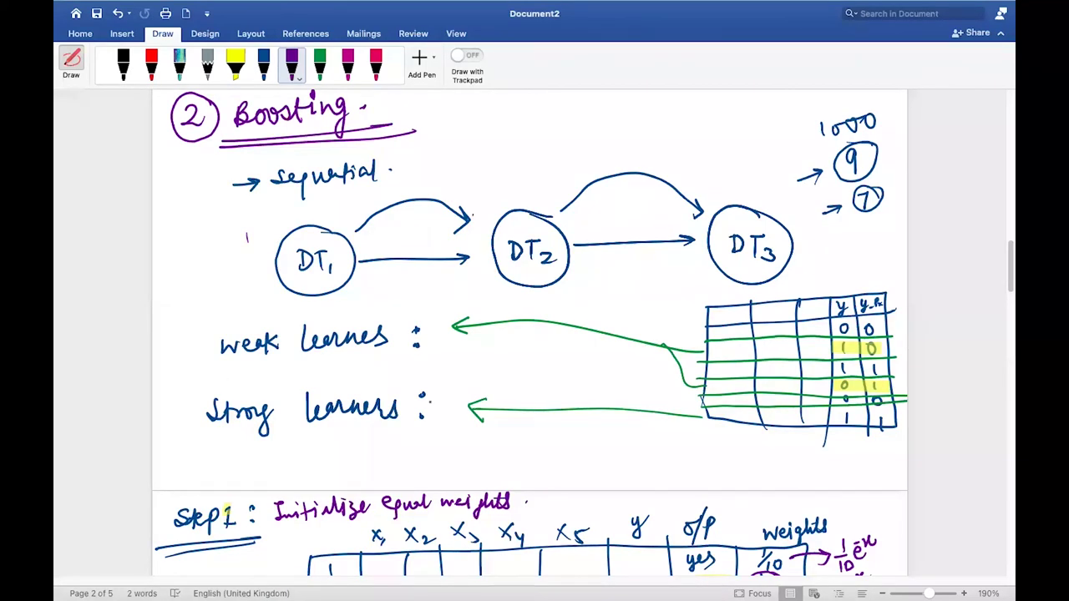
scroll(530, 334, "down", 5)
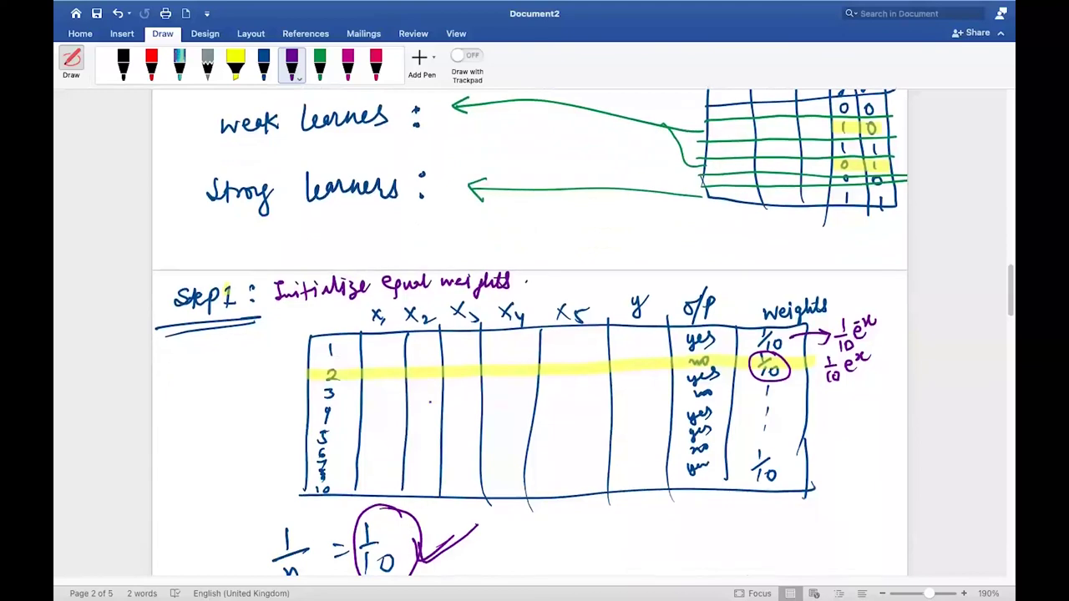
scroll(530, 334, "up", 5)
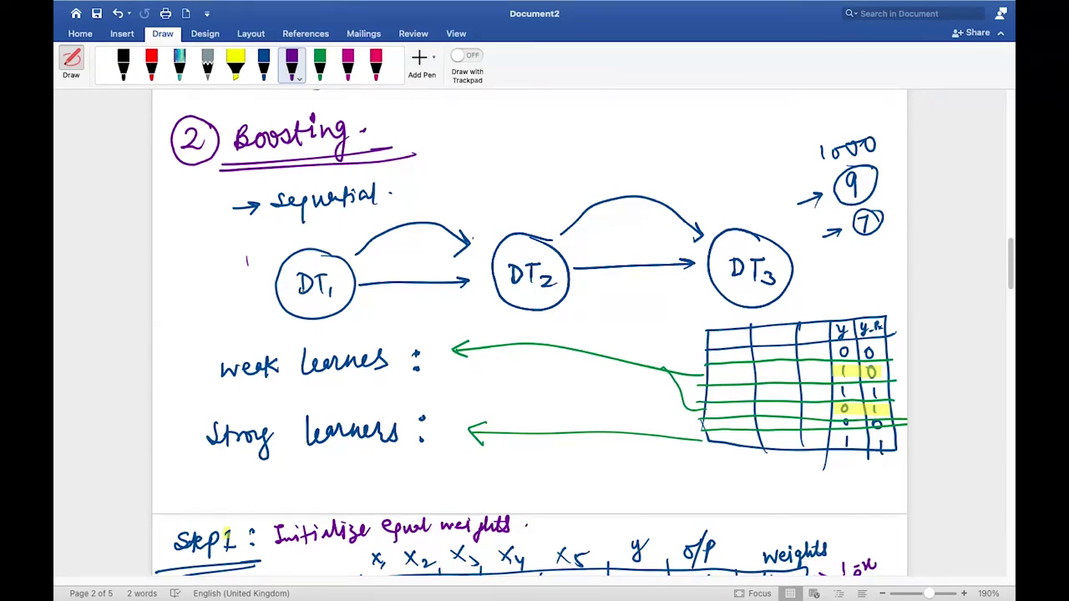
scroll(529, 334, "down", 5)
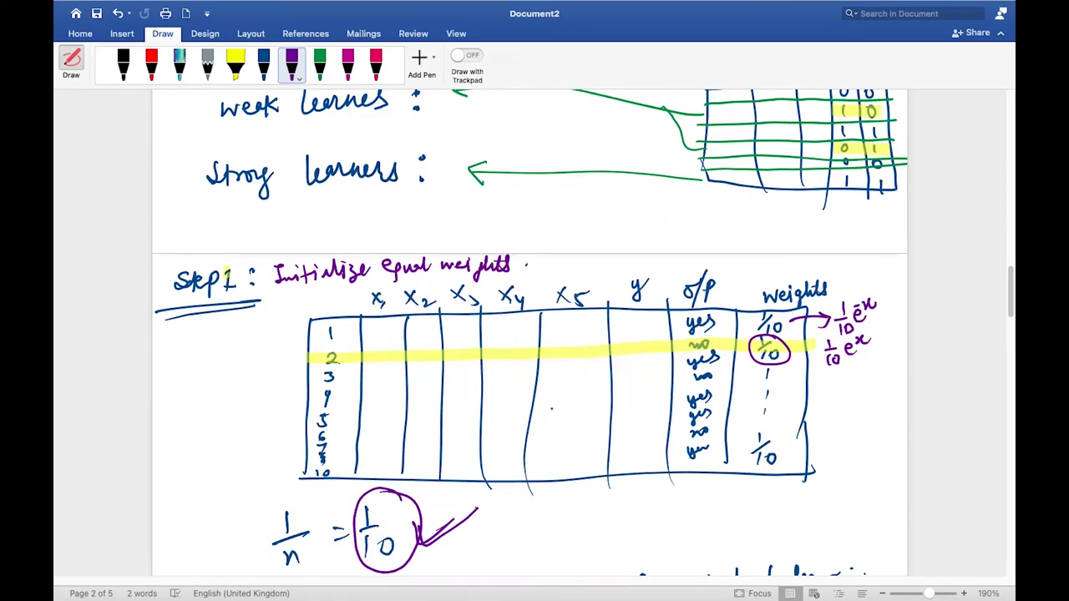
scroll(530, 335, "down", 3)
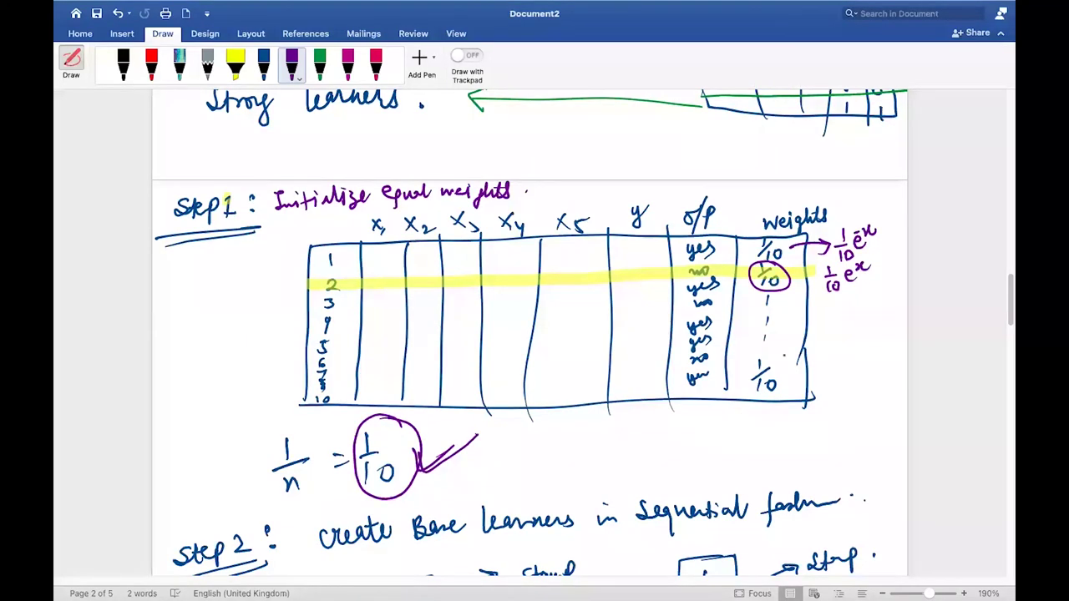
scroll(531, 334, "down", 10)
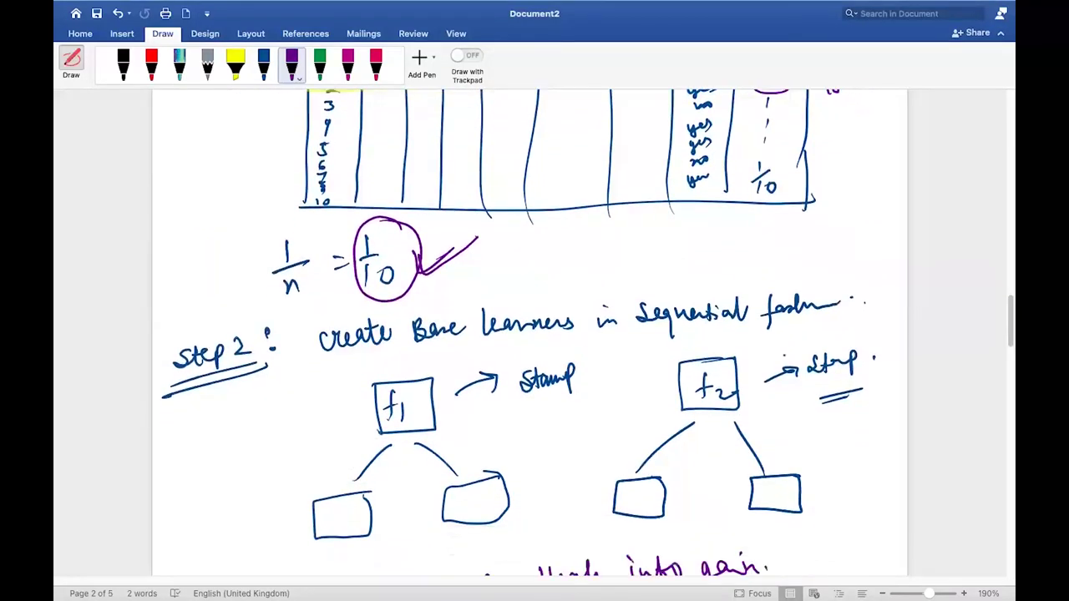
scroll(531, 334, "down", 7)
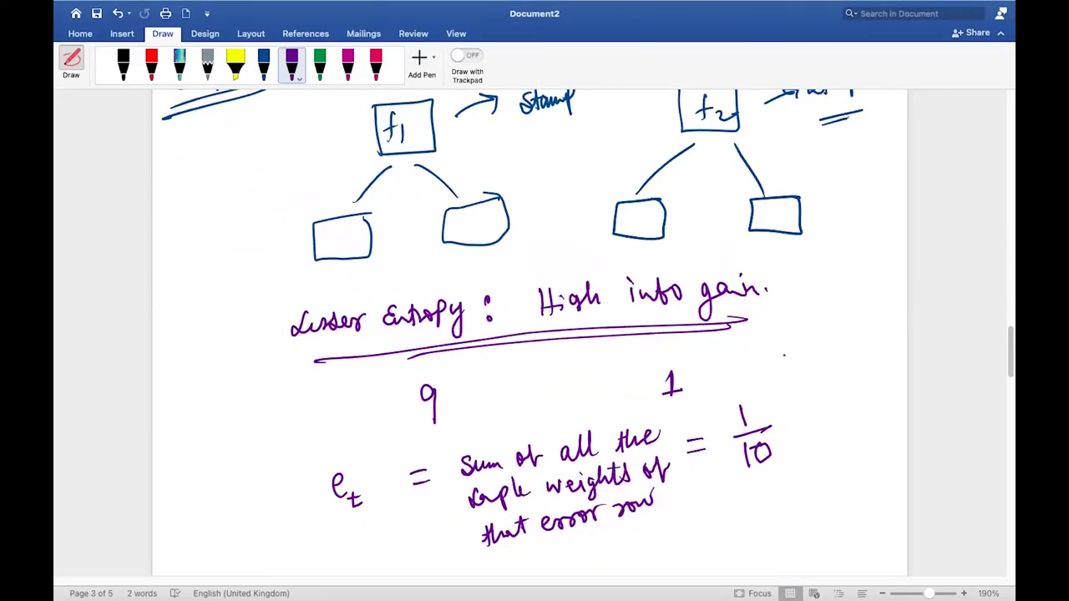
scroll(531, 335, "down", 1)
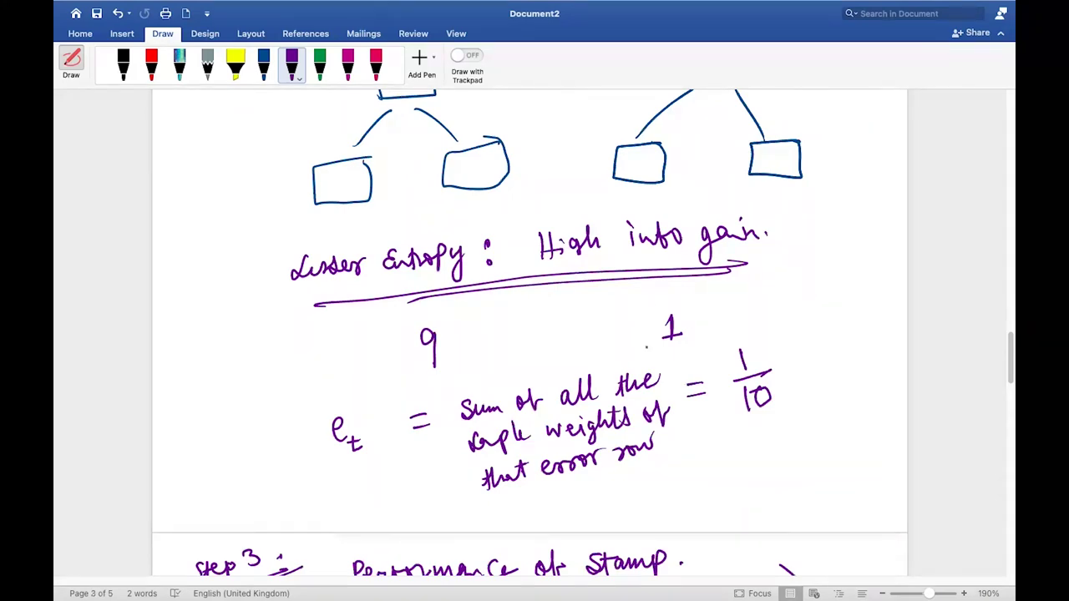
scroll(531, 334, "up", 14)
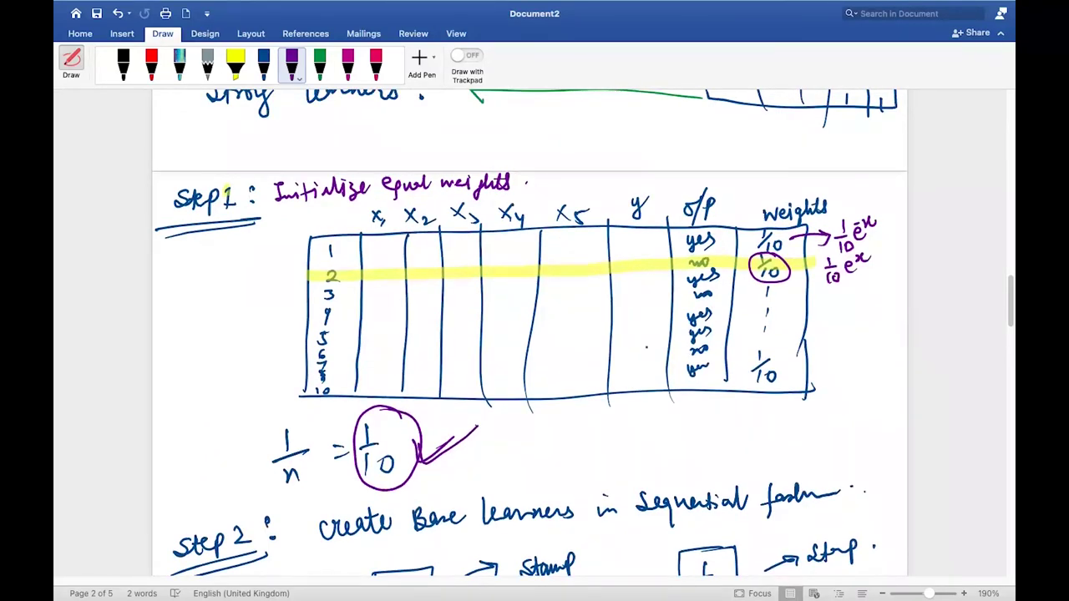
scroll(531, 334, "down", 15)
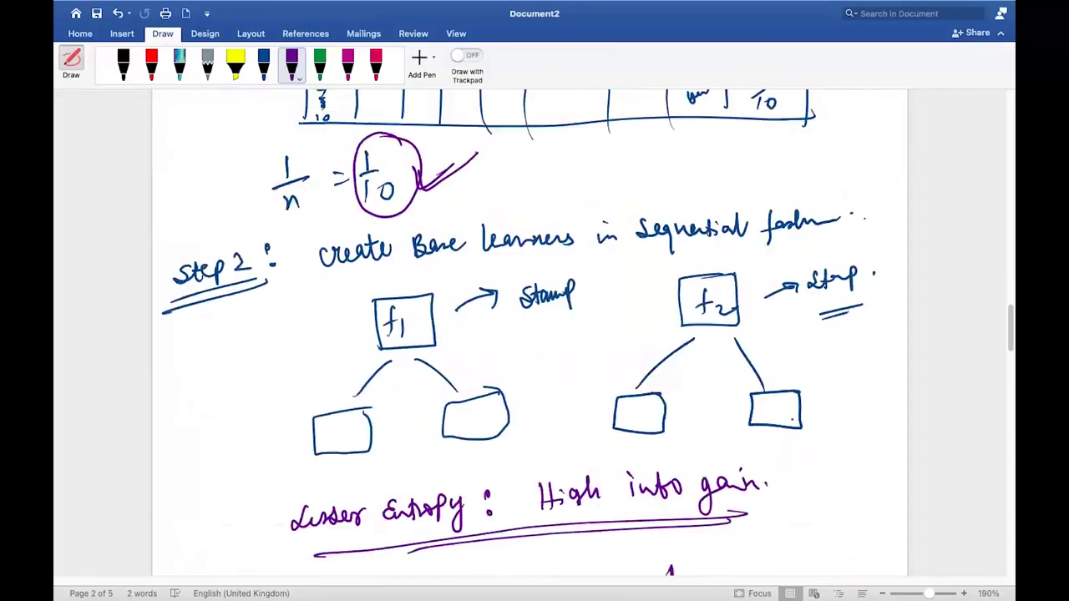
scroll(531, 334, "down", 1)
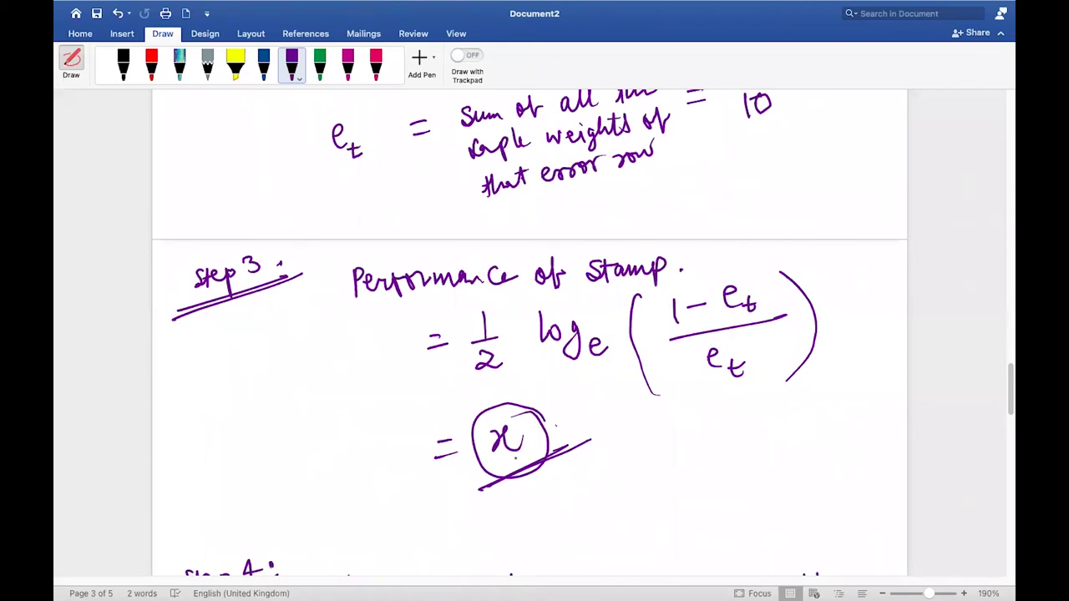
mouse_move(676, 446)
left_mouse_down()
mouse_move(592, 447)
mouse_move(620, 457)
left_mouse_up()
Scroll down from Step 3 to the Step 4 notes.
scroll(644, 435, "down", 2)
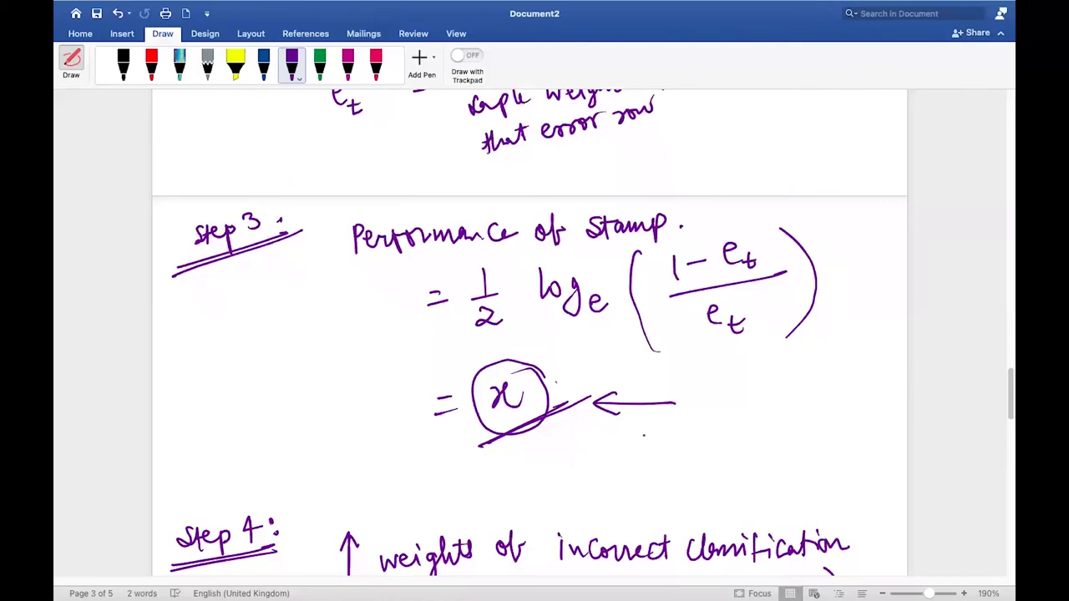
scroll(643, 435, "down", 12)
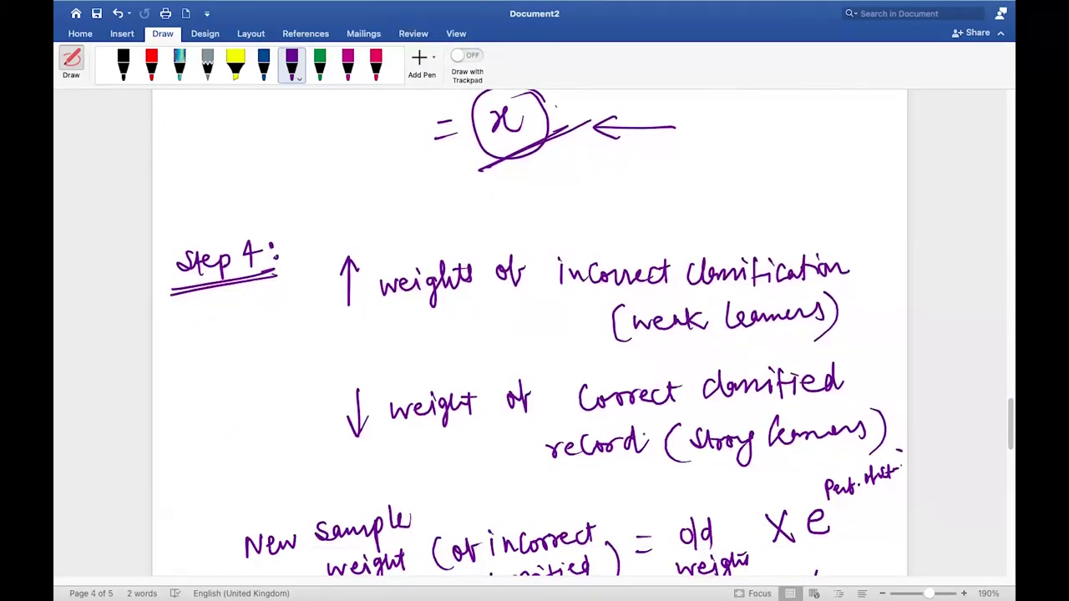
scroll(536, 333, "down", 4)
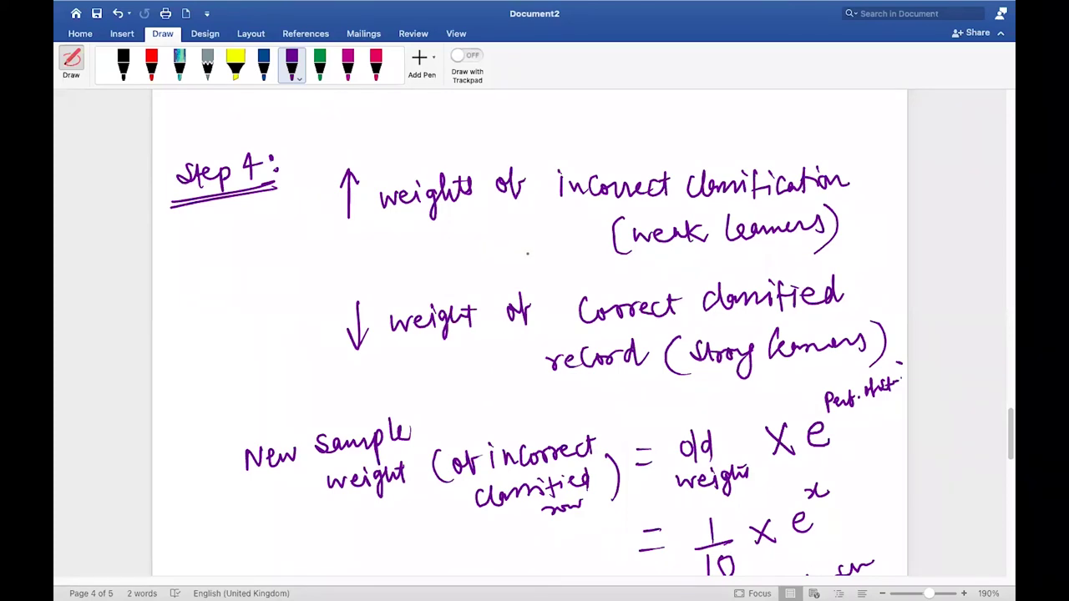
Circle the e^x term in the second weight formula in purple ink, then stop drawing.
scroll(535, 334, "down", 5)
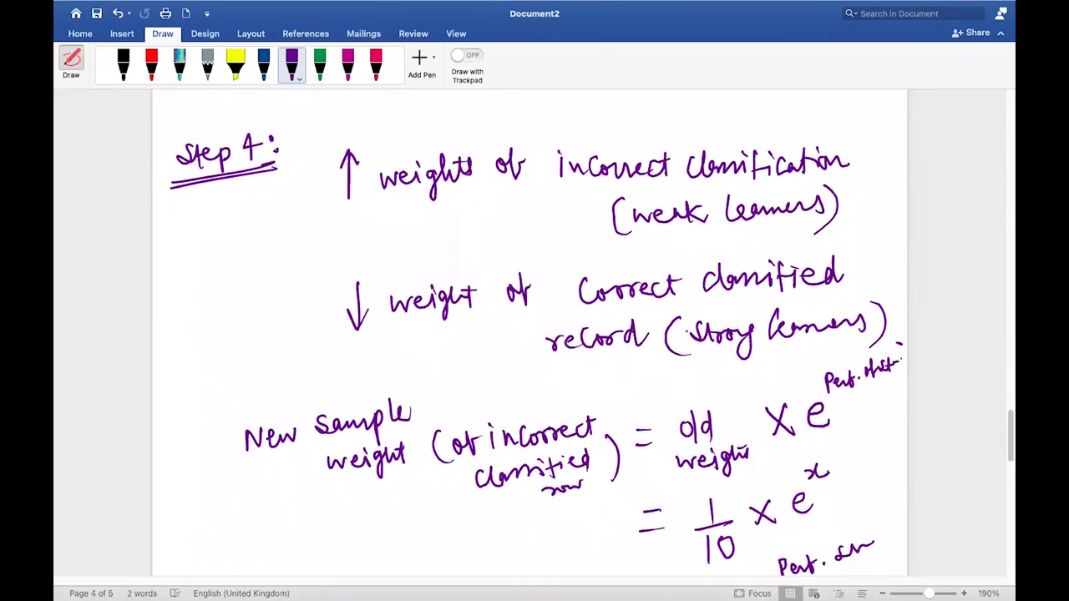
mouse_move(852, 278)
left_mouse_down()
mouse_move(830, 262)
mouse_move(777, 310)
mouse_move(842, 335)
mouse_move(849, 269)
left_mouse_up()
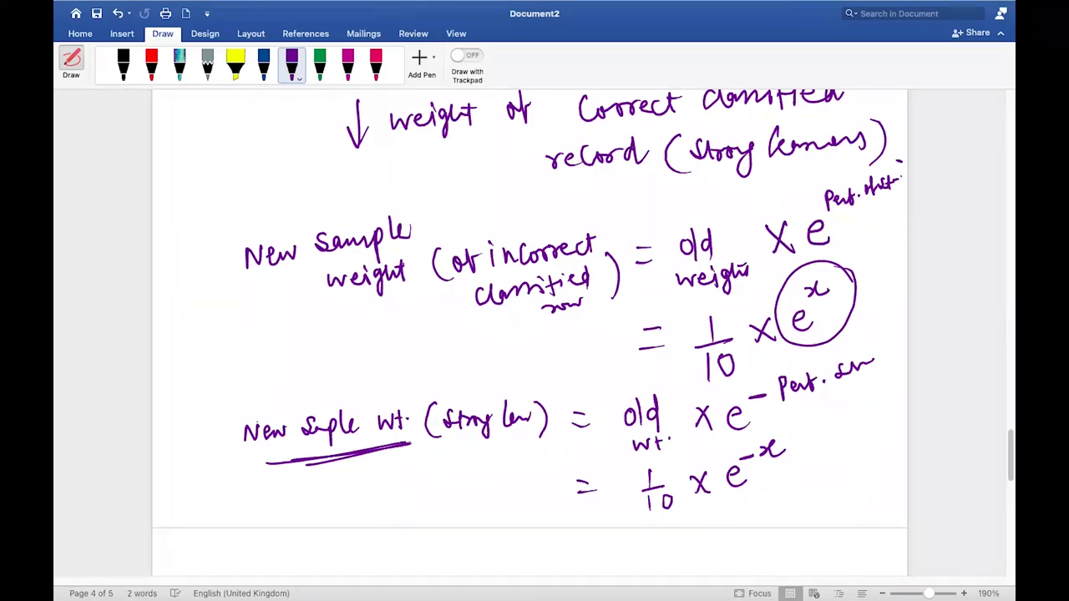
scroll(529, 334, "up", 10)
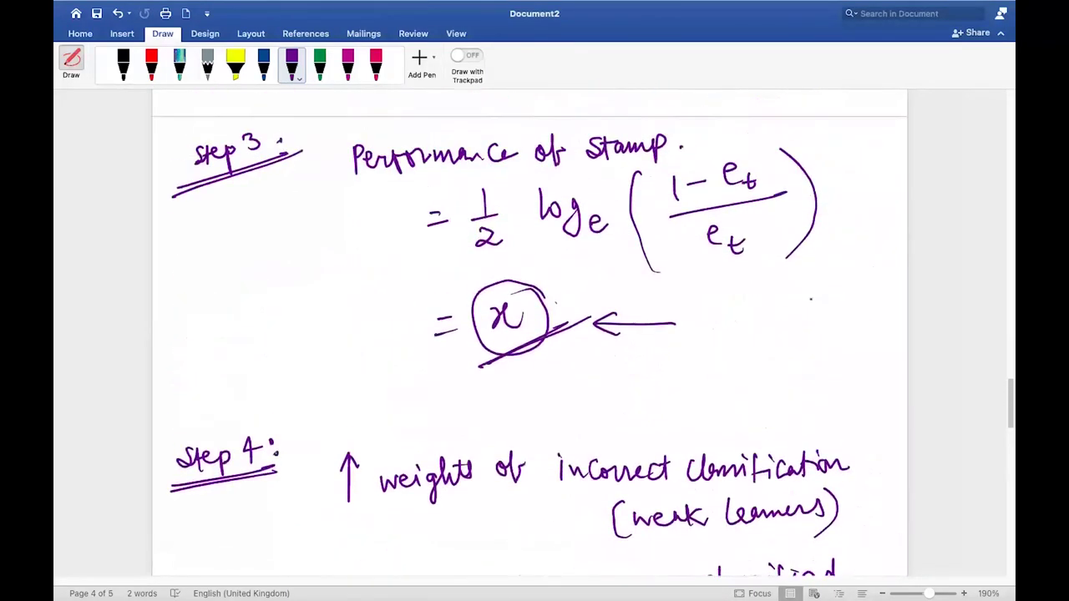
scroll(530, 334, "down", 10)
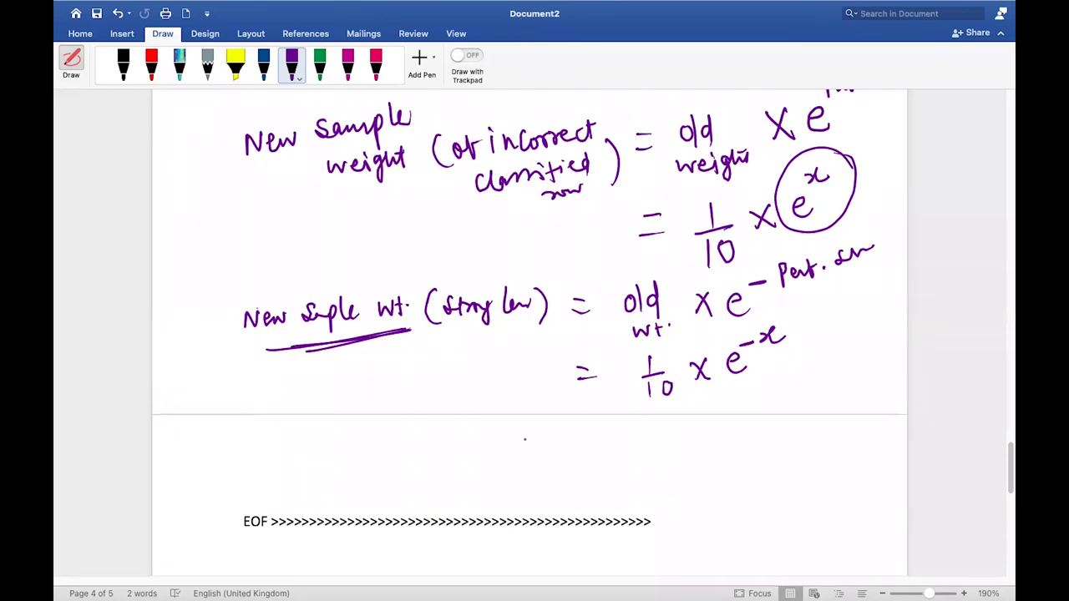
scroll(483, 434, "down", 5)
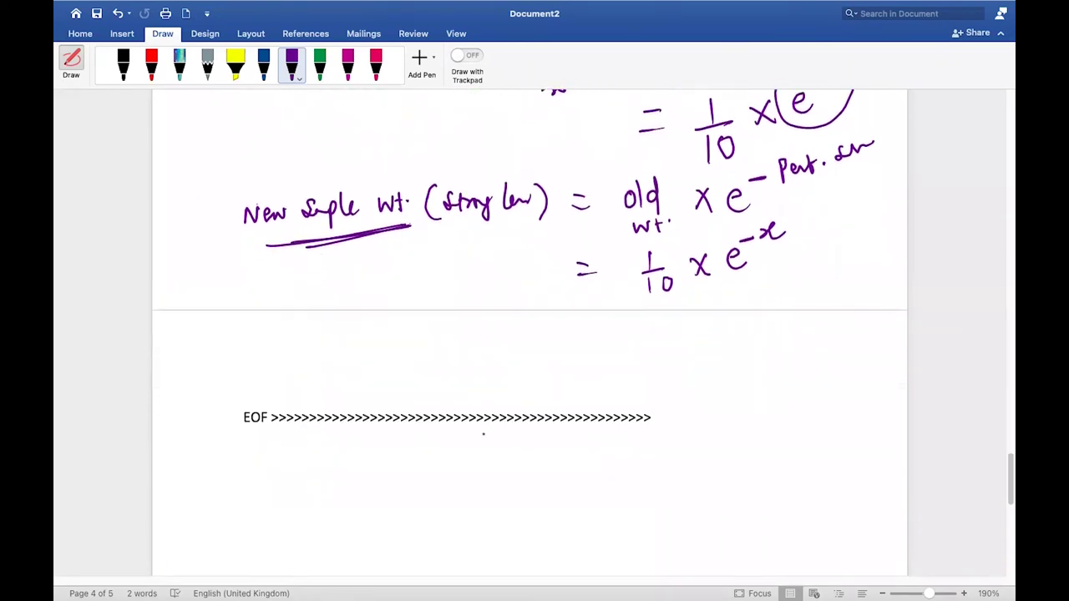
key("Escape")
Push the EOF line onto a new page and select the red pen.
left_click(254, 318)
key("Return")
key("Return")
key("Return")
key("Return")
key("Return")
key("Return")
key("Return")
key("Return")
key("Return")
key("Return")
key("Return")
key("Return")
mouse_move(155, 8)
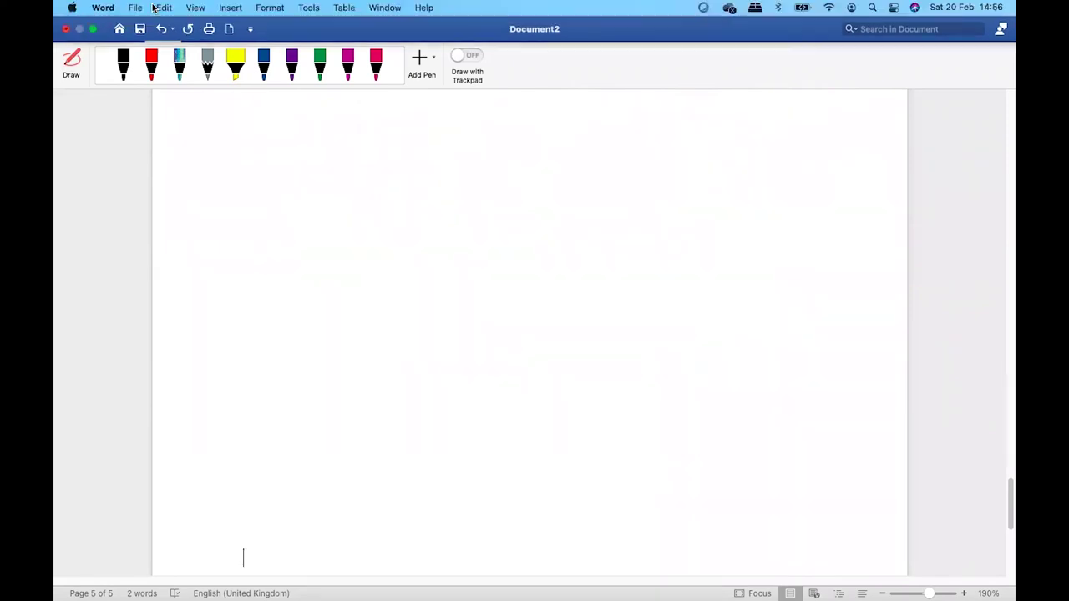
left_click(158, 64)
left_click(154, 65)
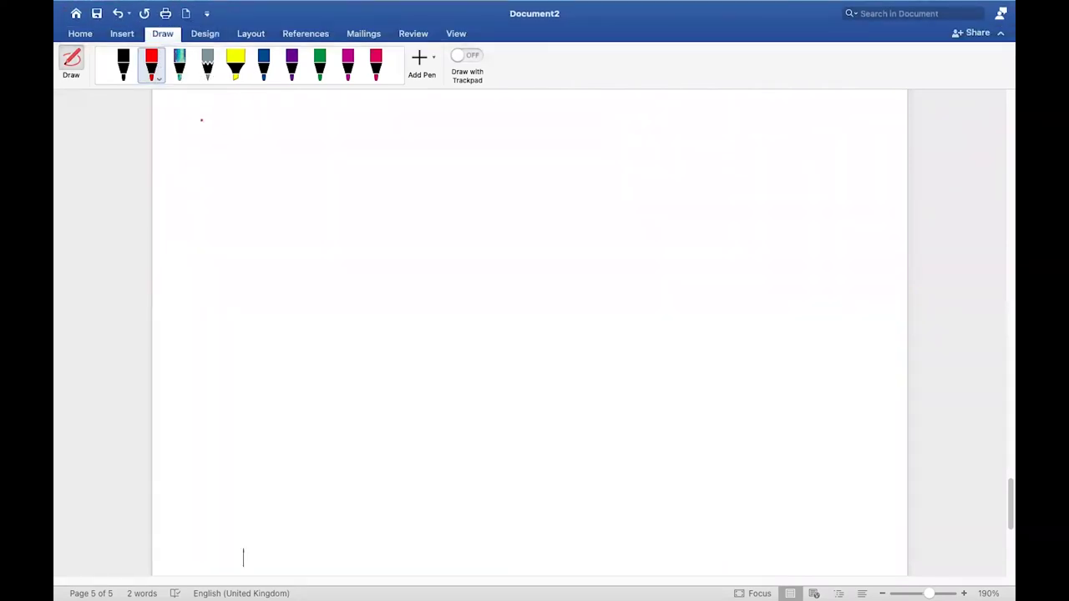
Handwrite the heading 'Hyperparameter Tuning in RF' in red and underline it.
mouse_move(199, 112)
left_mouse_down()
mouse_move(197, 141)
mouse_move(208, 141)
left_mouse_up()
left_click_drag(193, 129, 217, 134)
mouse_move(222, 120)
left_mouse_down()
mouse_move(217, 149)
mouse_move(227, 133)
left_mouse_up()
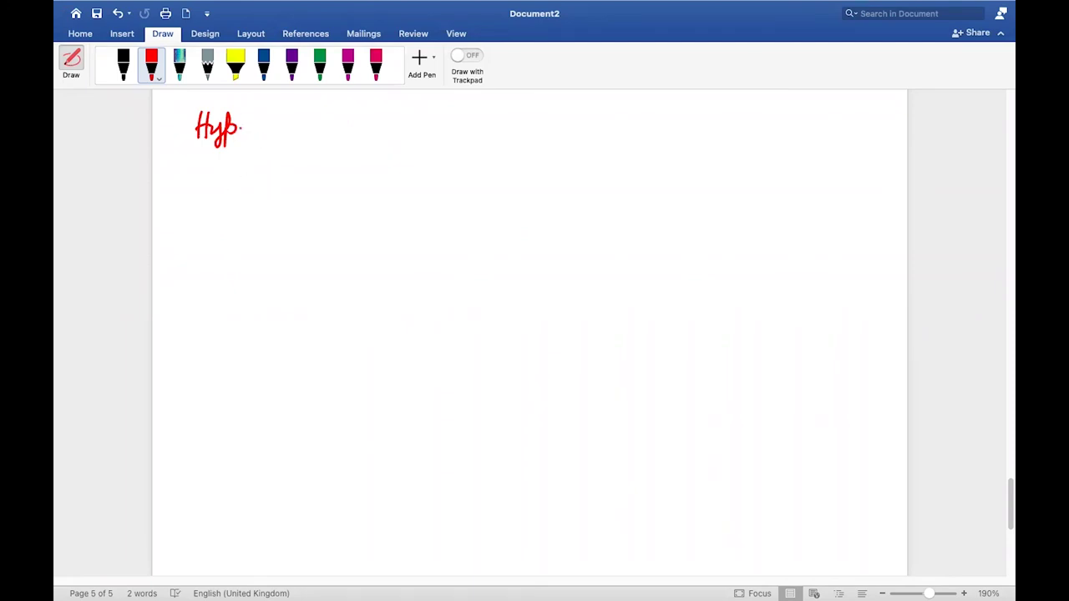
mouse_move(240, 125)
left_mouse_down()
mouse_move(268, 110)
mouse_move(268, 142)
mouse_move(266, 127)
mouse_move(304, 117)
mouse_move(373, 117)
mouse_move(357, 105)
left_mouse_up()
mouse_move(393, 104)
left_mouse_down()
mouse_move(401, 100)
mouse_move(389, 122)
left_mouse_up()
mouse_move(392, 110)
left_mouse_down()
mouse_move(429, 117)
mouse_move(454, 104)
mouse_move(488, 125)
left_mouse_up()
left_click_drag(180, 153, 653, 107)
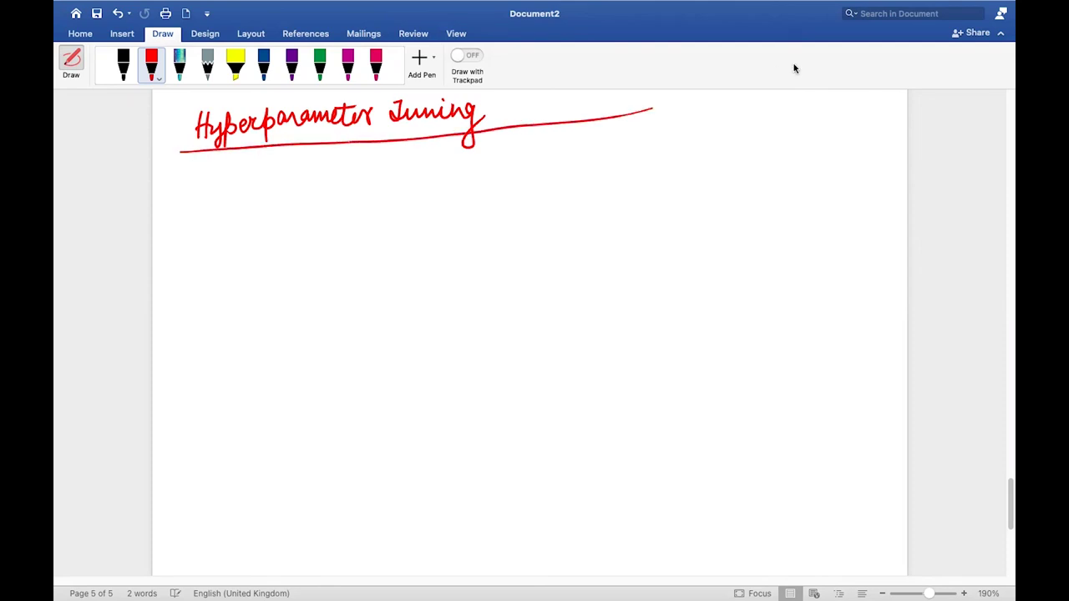
mouse_move(517, 121)
left_mouse_down()
mouse_move(553, 107)
mouse_move(563, 117)
mouse_move(578, 94)
mouse_move(579, 107)
left_mouse_up()
left_click_drag(594, 109, 599, 106)
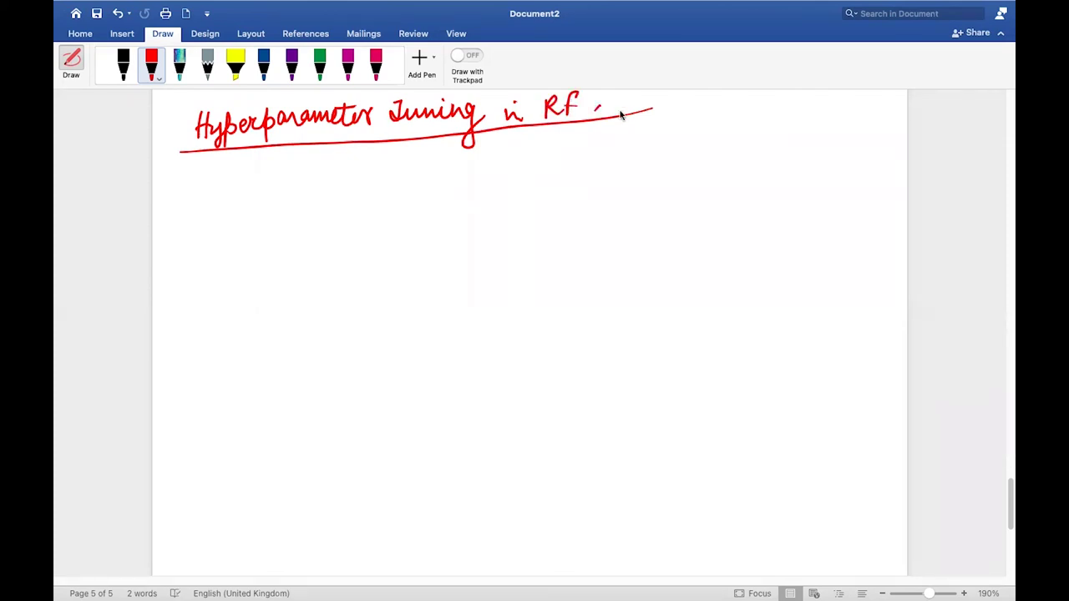
scroll(631, 196, "down", 1)
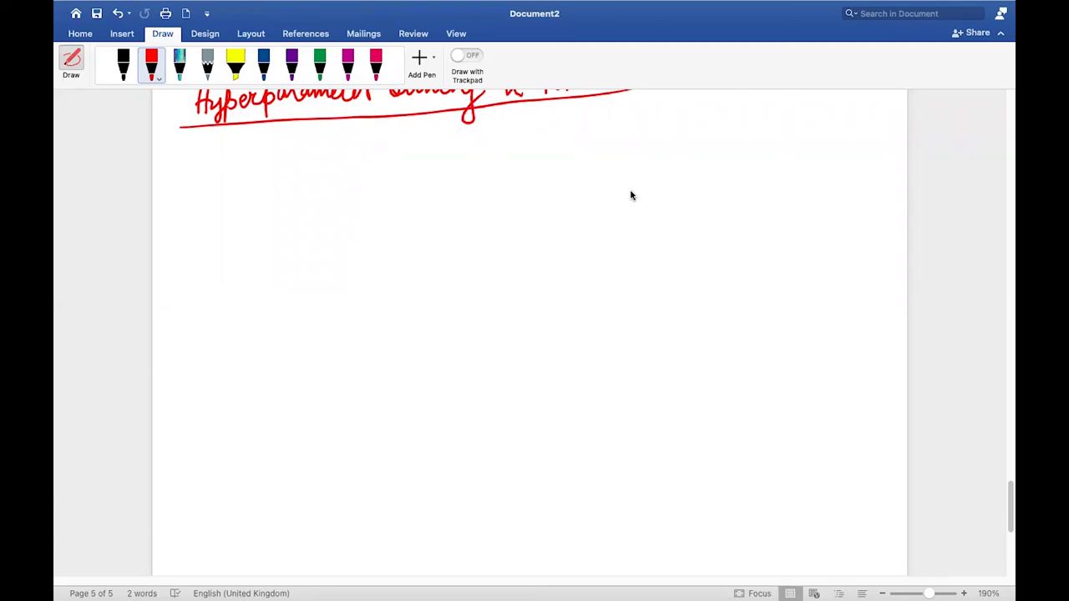
Draw the radio's outer box, an inner panel and a knob in red.
mouse_move(666, 144)
left_mouse_down()
mouse_move(669, 217)
mouse_move(818, 163)
mouse_move(745, 214)
mouse_move(668, 214)
left_mouse_up()
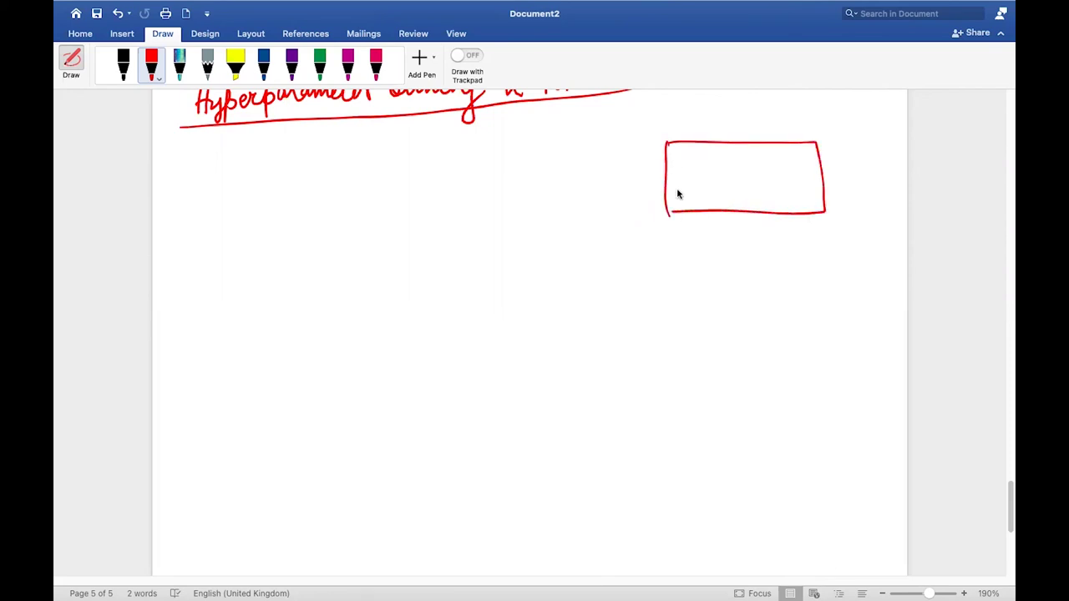
left_click_drag(782, 153, 765, 201)
mouse_move(804, 160)
left_mouse_down()
mouse_move(793, 158)
mouse_move(809, 175)
mouse_move(801, 156)
mouse_move(799, 191)
left_mouse_up()
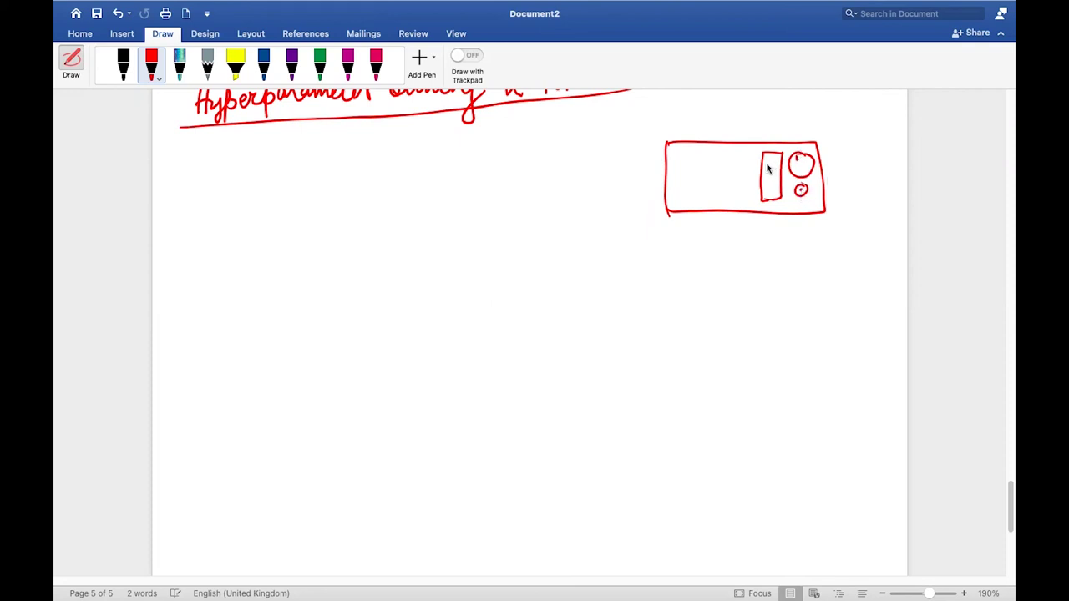
mouse_move(764, 165)
left_mouse_down()
mouse_move(778, 166)
mouse_move(769, 198)
left_mouse_up()
Add rows of grille dots and dashes across the radio's front.
left_click(767, 157)
left_click(678, 160)
left_click(692, 161)
left_click(703, 161)
left_click(723, 161)
left_click(739, 161)
left_click_drag(685, 173, 693, 172)
mouse_move(725, 174)
left_mouse_down()
mouse_move(737, 172)
mouse_move(715, 178)
left_mouse_up()
mouse_move(732, 183)
left_mouse_down()
mouse_move(741, 186)
mouse_move(695, 188)
left_mouse_up()
left_click_drag(723, 190, 732, 189)
Top the radio with a handle and draw a small arc beneath it.
mouse_move(681, 145)
left_mouse_down()
mouse_move(748, 119)
mouse_move(798, 140)
left_mouse_up()
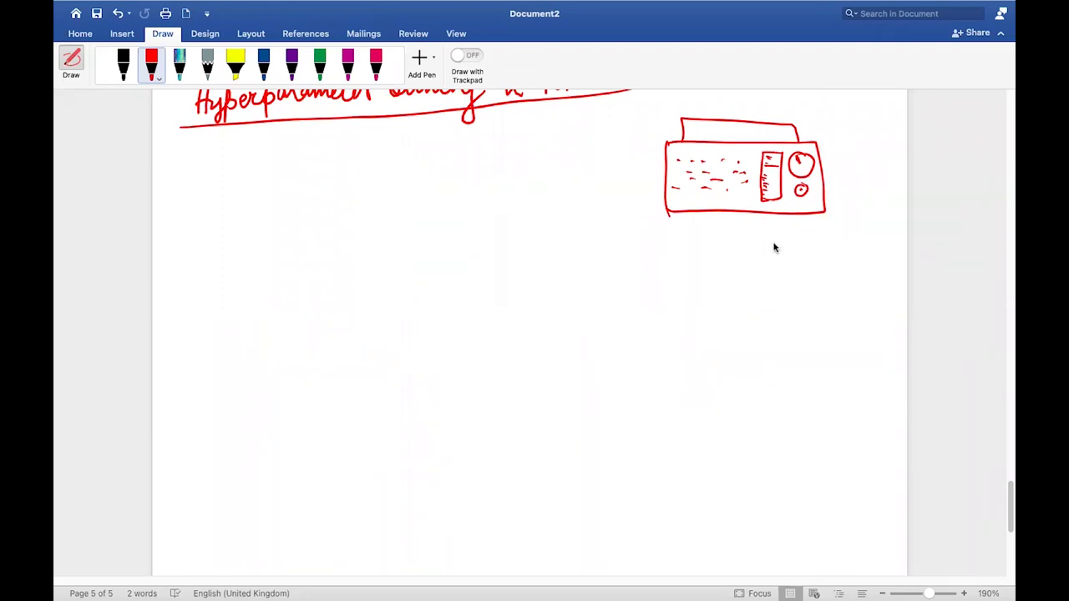
mouse_move(771, 256)
left_mouse_down()
mouse_move(792, 238)
mouse_move(787, 247)
left_mouse_up()
left_click(303, 169)
Write 98.3 in red, box it and add an upward arrow.
left_click_drag(307, 167, 300, 192)
mouse_move(322, 177)
left_mouse_down()
mouse_move(319, 185)
mouse_move(322, 166)
mouse_move(351, 174)
mouse_move(338, 186)
left_mouse_up()
left_click(331, 179)
mouse_move(276, 160)
left_mouse_down()
mouse_move(275, 200)
mouse_move(380, 175)
mouse_move(276, 200)
left_mouse_up()
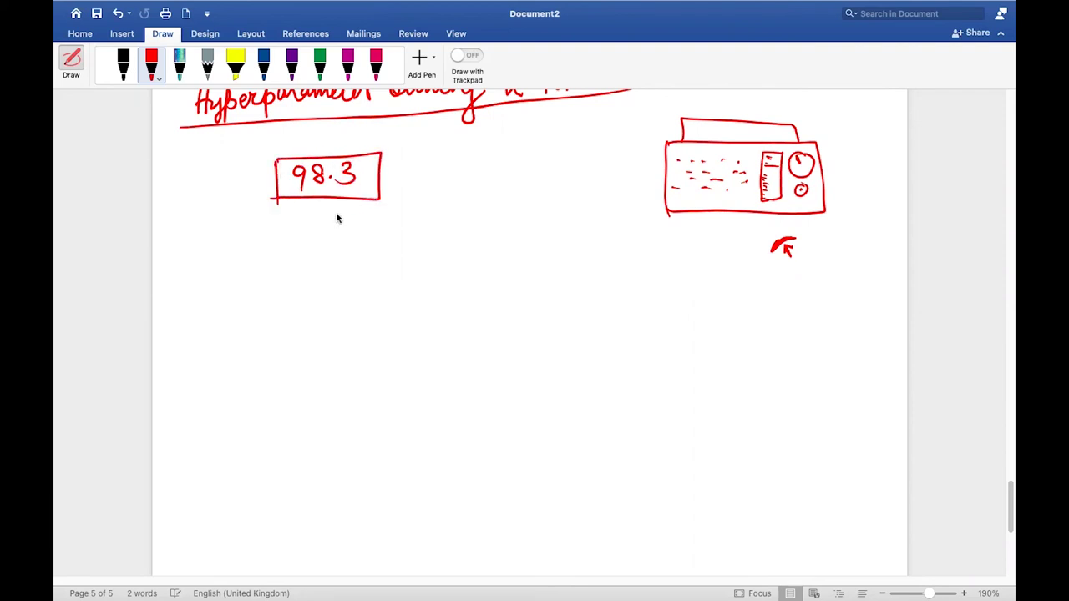
mouse_move(331, 204)
left_mouse_down()
mouse_move(332, 232)
mouse_move(339, 219)
left_mouse_up()
Write the frequencies 98.2, 98.5 and 98.4 around the boxed value.
mouse_move(219, 257)
left_mouse_down()
mouse_move(209, 258)
mouse_move(217, 280)
mouse_move(233, 258)
mouse_move(277, 266)
left_mouse_up()
left_click(243, 265)
left_click_drag(387, 239, 385, 261)
mouse_move(407, 237)
left_mouse_down()
mouse_move(399, 249)
mouse_move(406, 237)
mouse_move(431, 257)
mouse_move(449, 229)
left_mouse_up()
left_click(420, 246)
left_click_drag(391, 284, 386, 307)
mouse_move(406, 281)
left_mouse_down()
mouse_move(399, 301)
mouse_move(435, 294)
mouse_move(436, 318)
left_mouse_up()
left_click(412, 289)
Underline 98.2, 98.5 and 98.4 and tick each one off.
left_click_drag(201, 297, 297, 271)
left_click_drag(386, 264, 462, 259)
left_click_drag(370, 331, 474, 325)
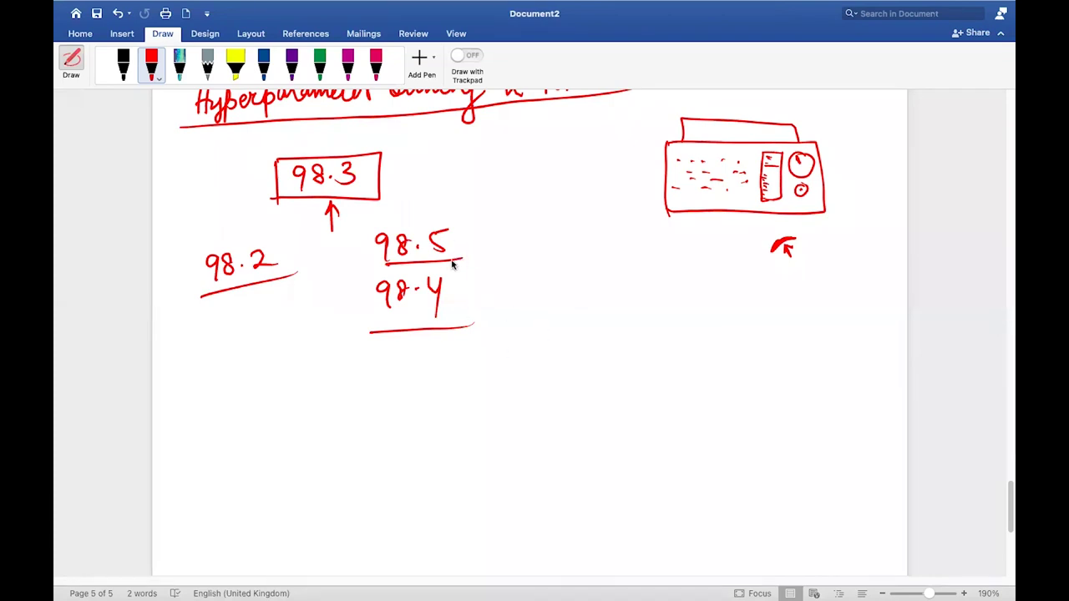
left_click_drag(240, 299, 297, 271)
left_click_drag(463, 264, 501, 255)
left_click(458, 306)
left_click_drag(459, 307, 526, 282)
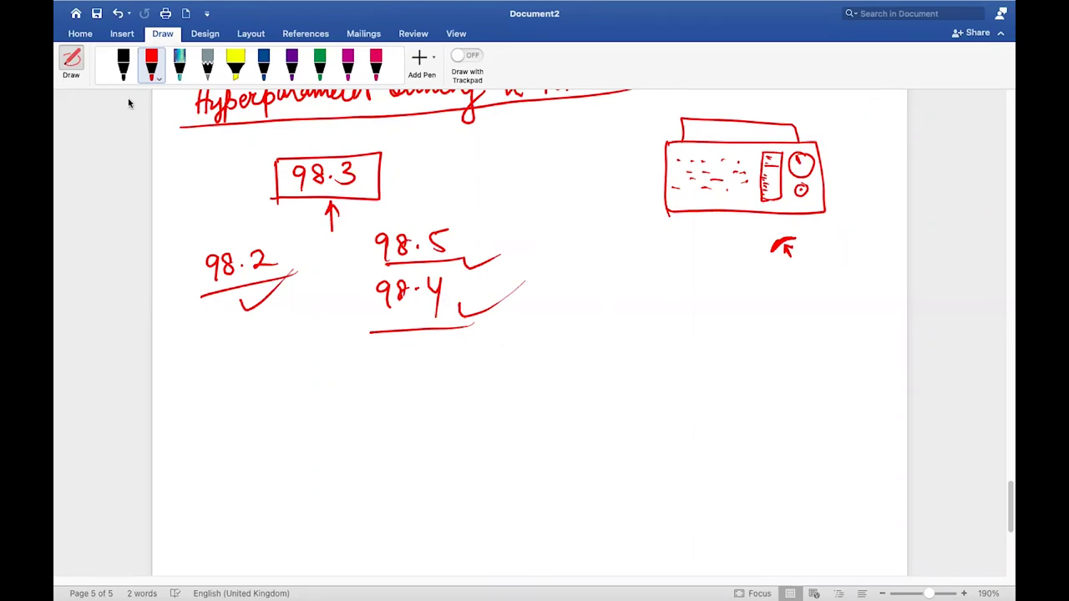
left_click(74, 63)
Delete the boxed 98.3, the 98.2 with its check mark, and the arrow.
left_click(324, 180)
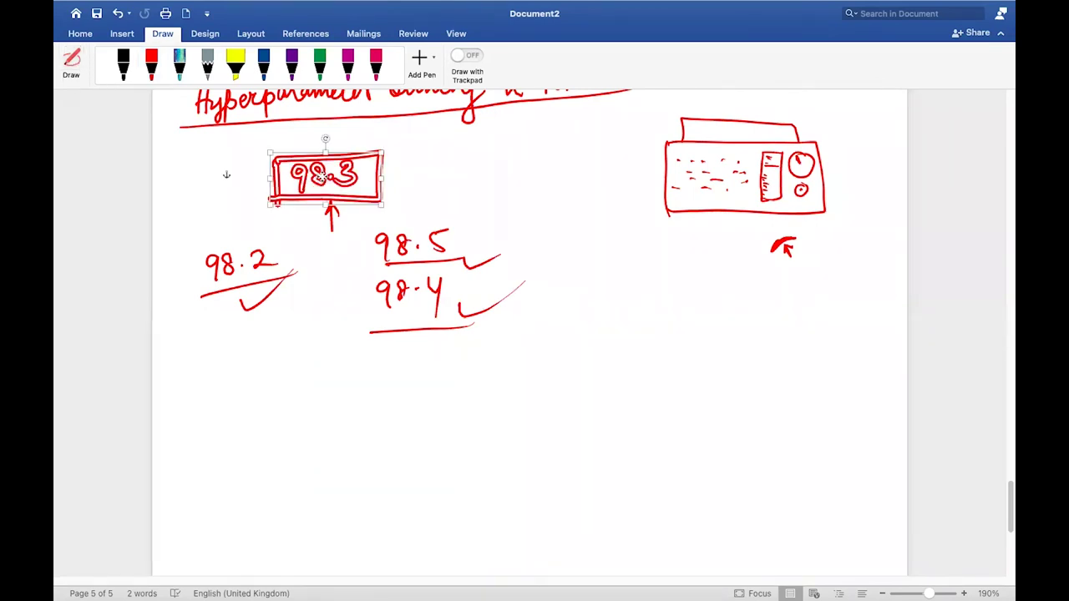
key("Delete")
left_click(252, 267)
key("Delete")
left_click(274, 288)
key("Delete")
left_click(331, 217)
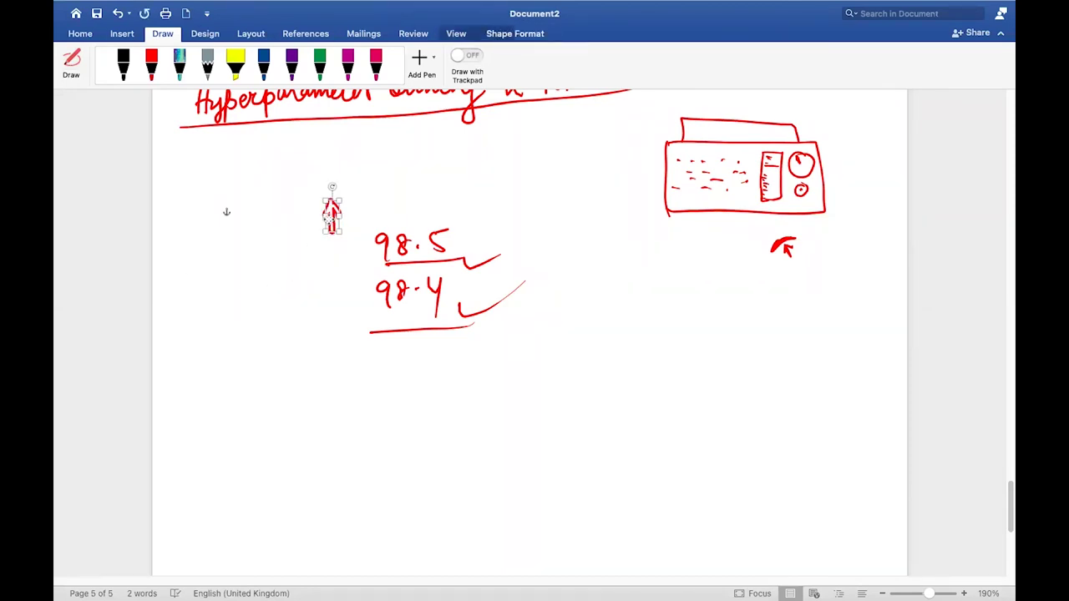
key("Delete")
Delete 98.5, 98.4 and the remaining ticks, then select the blue pen.
left_click(416, 245)
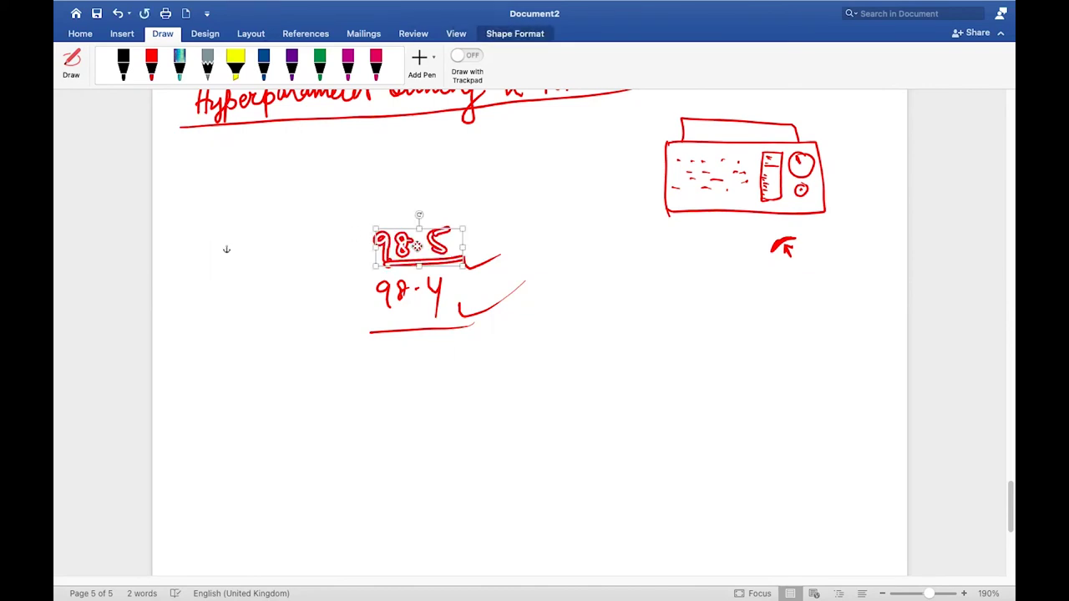
key("Delete")
left_click(423, 320)
key("Delete")
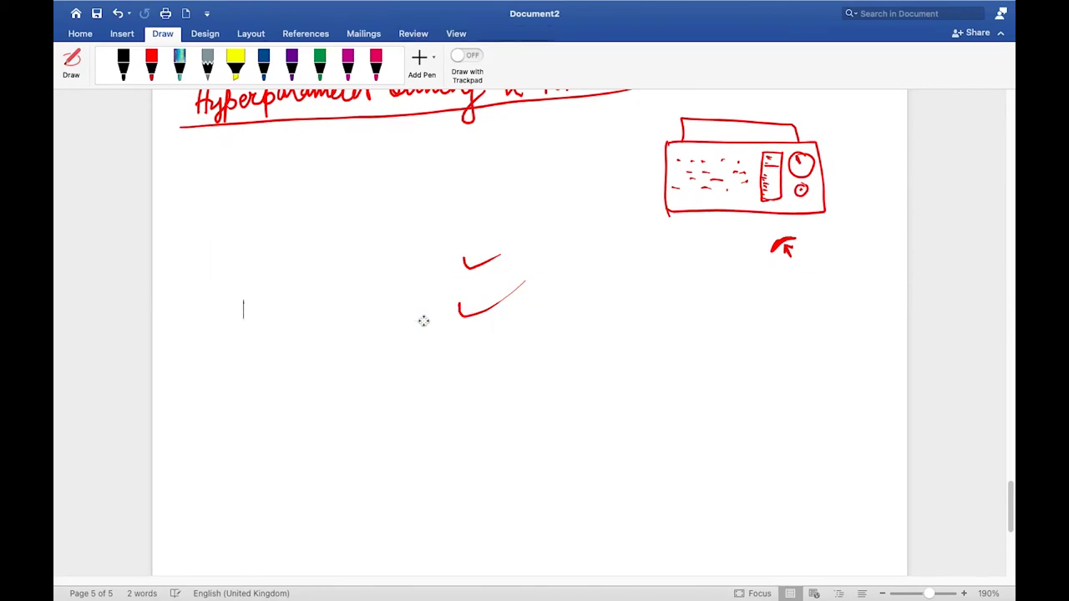
left_click(471, 266)
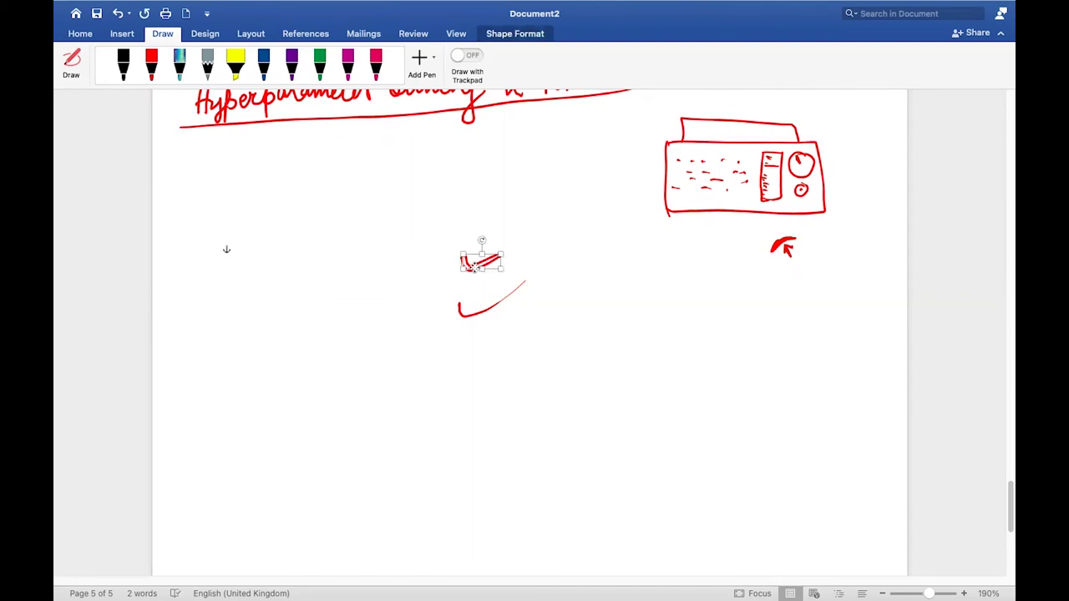
key("Delete")
left_click(494, 305)
key("Delete")
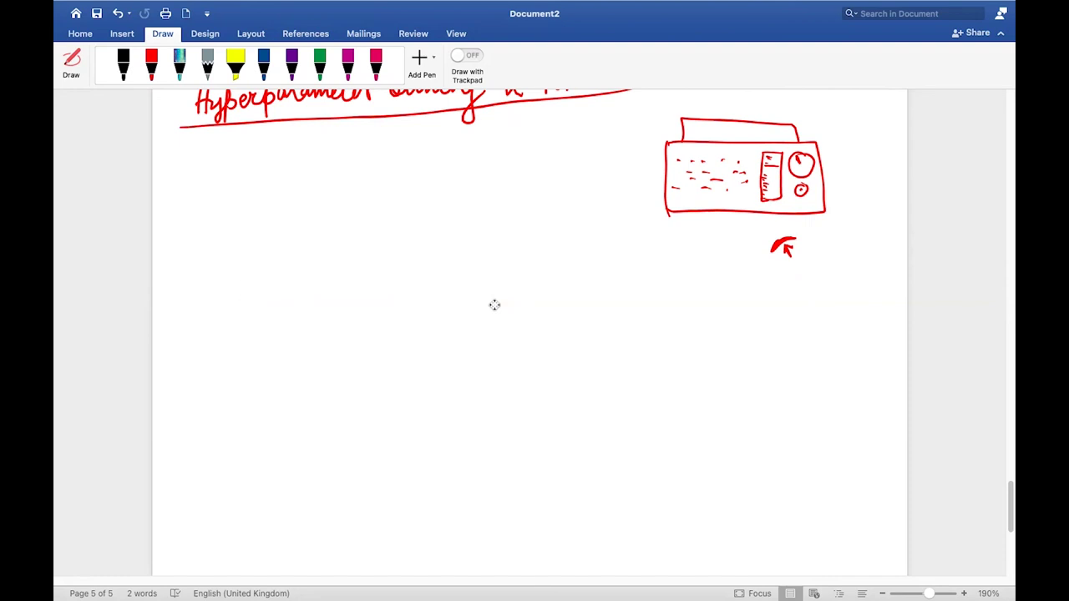
left_click(269, 67)
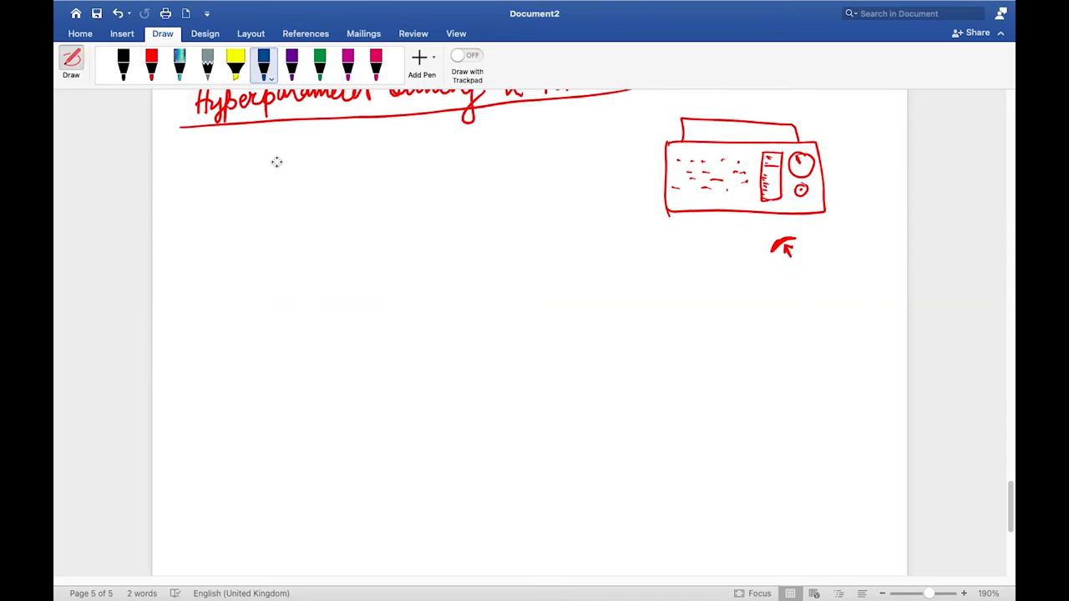
Write a blue 60% note under the heading and underline it twice.
scroll(277, 161, "up", 2)
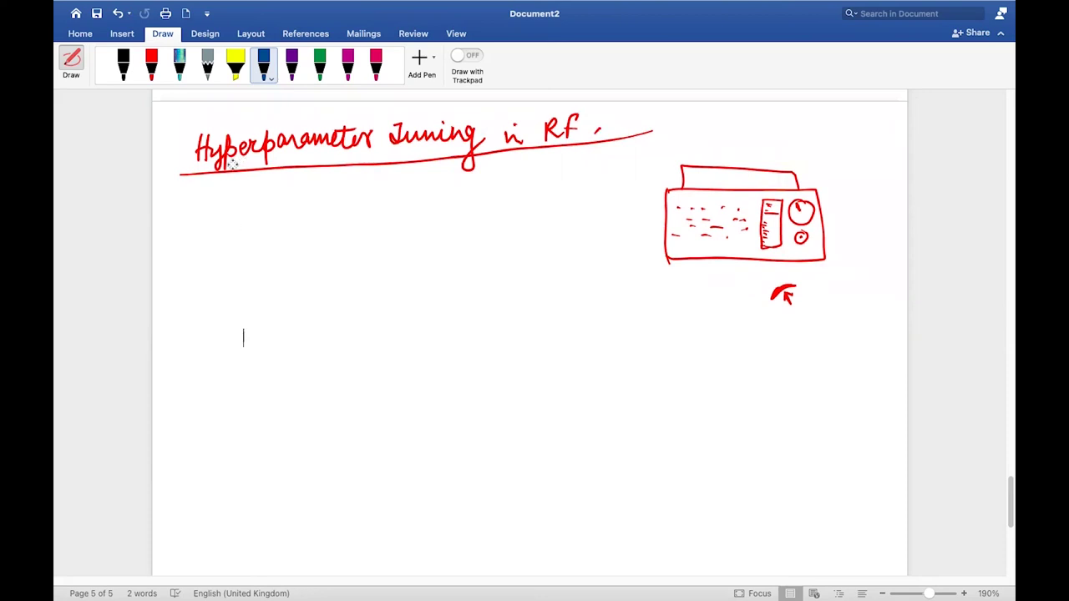
mouse_move(220, 199)
left_mouse_down()
mouse_move(214, 214)
mouse_move(237, 206)
mouse_move(253, 220)
left_mouse_up()
mouse_move(247, 202)
left_mouse_down()
mouse_move(264, 217)
mouse_move(318, 210)
mouse_move(345, 194)
left_mouse_up()
left_click(266, 214)
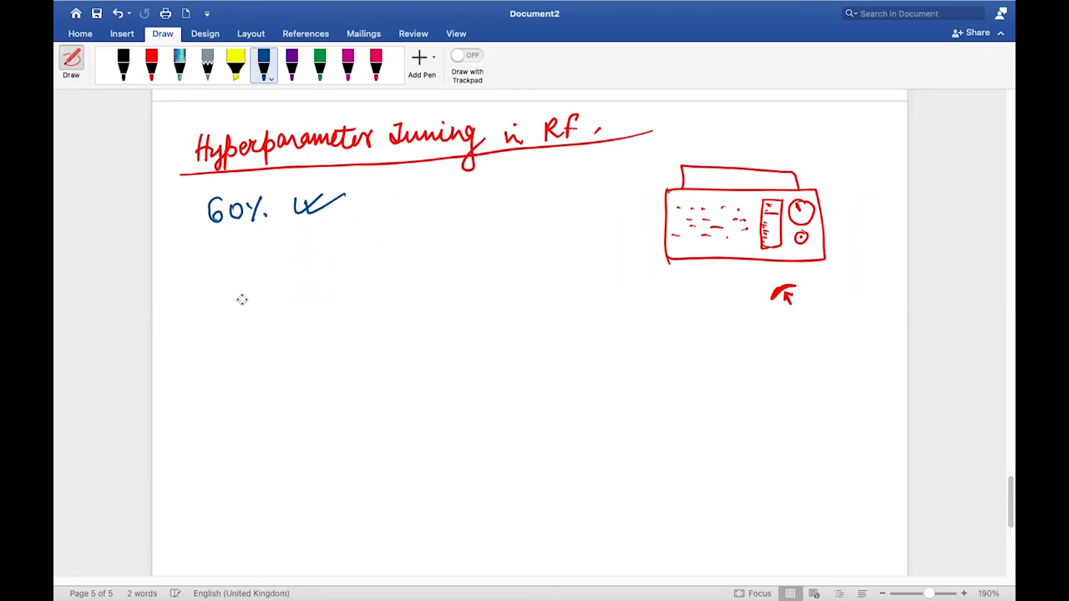
mouse_move(294, 239)
left_mouse_down()
mouse_move(189, 244)
mouse_move(309, 242)
left_mouse_up()
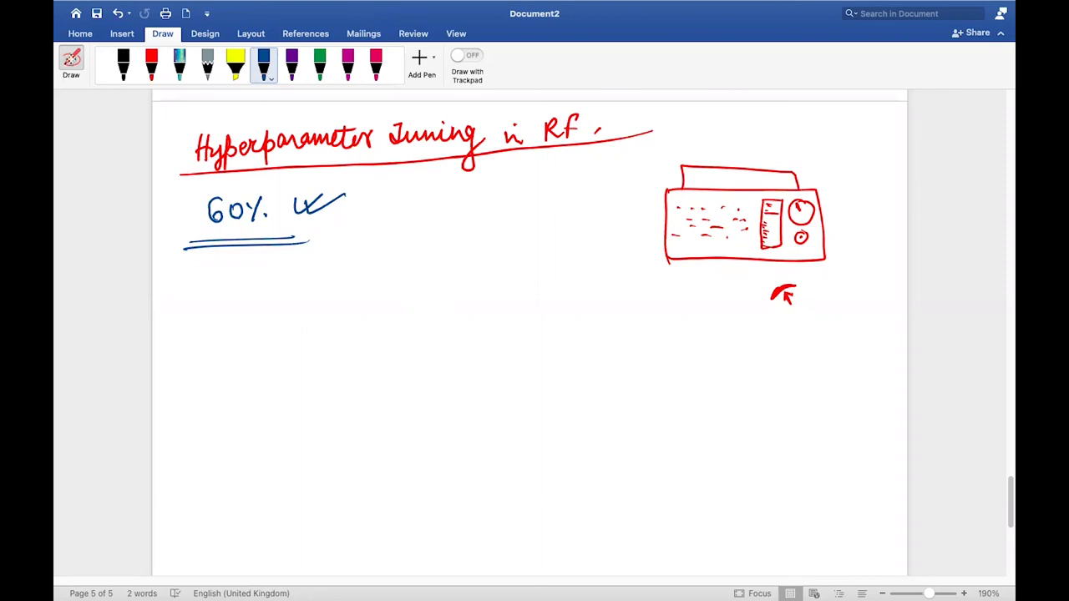
Delete the 60% note and its underlines, then switch the ink to purple.
left_click(71, 58)
left_click(233, 212)
key("Delete")
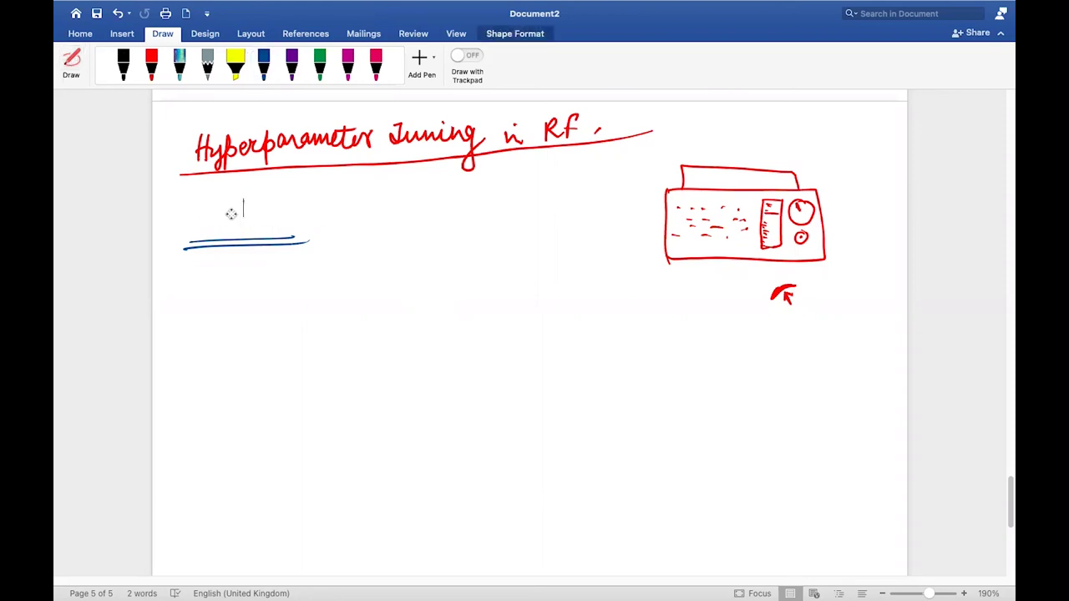
left_click(226, 243)
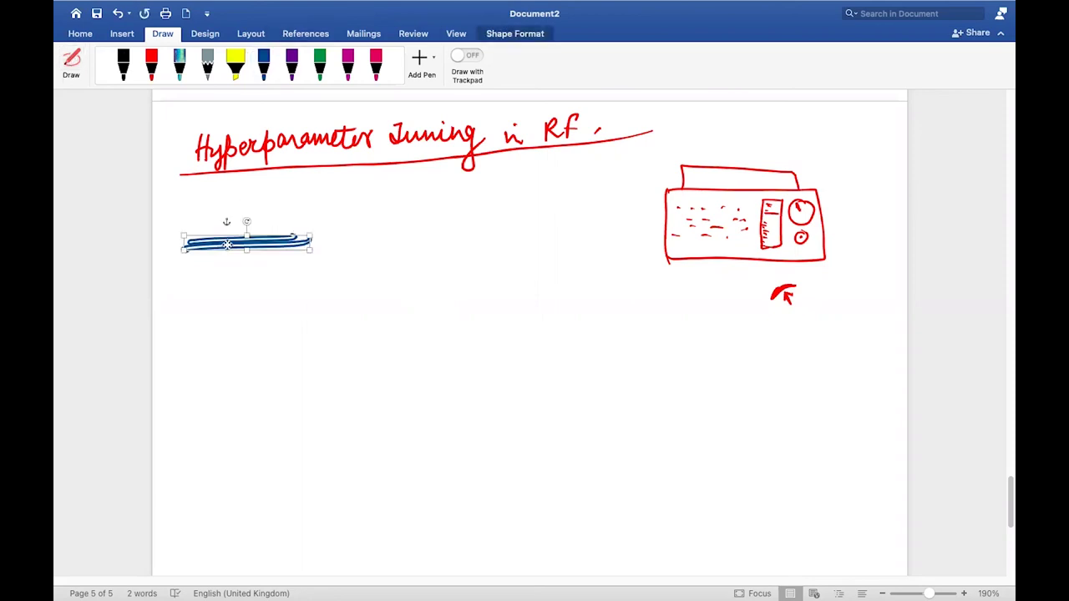
key("Delete")
left_click(263, 65)
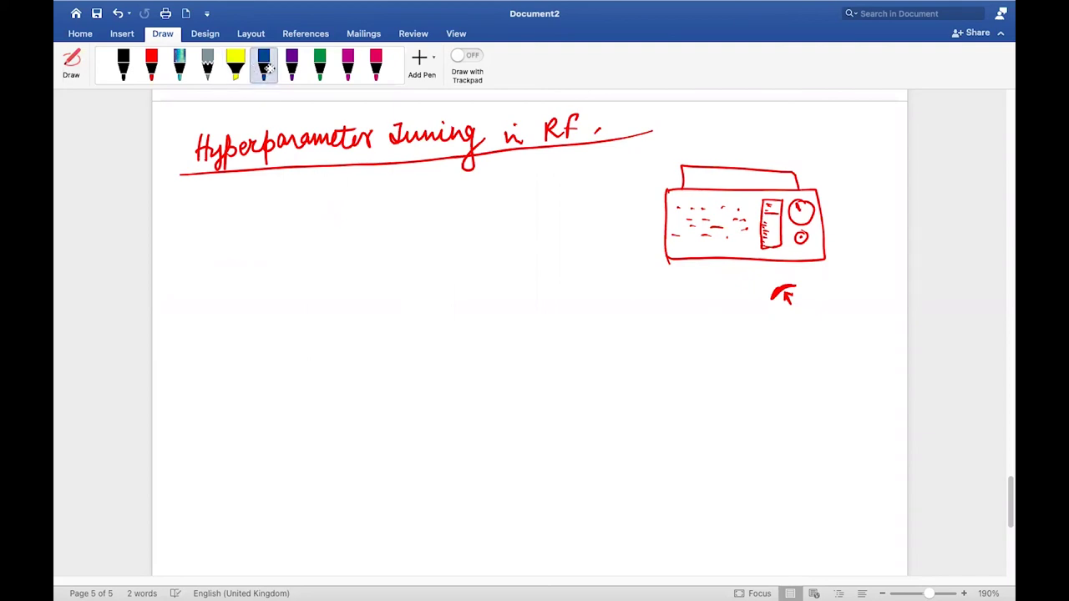
left_click(291, 66)
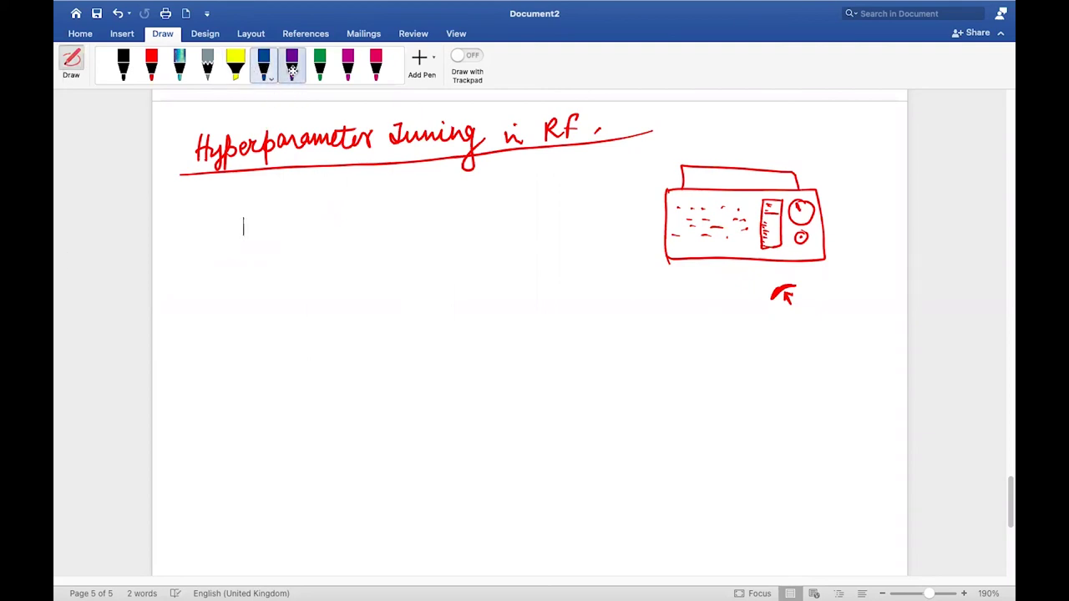
Write a circled 1 with 'Increasing the Predictive Power.' in purple below the title.
mouse_move(194, 202)
left_mouse_down()
mouse_move(200, 234)
mouse_move(205, 205)
mouse_move(250, 200)
mouse_move(243, 221)
left_mouse_up()
mouse_move(237, 220)
left_mouse_down()
mouse_move(306, 207)
mouse_move(341, 223)
mouse_move(367, 203)
mouse_move(467, 188)
mouse_move(480, 197)
mouse_move(556, 175)
mouse_move(625, 186)
left_mouse_up()
left_click(631, 189)
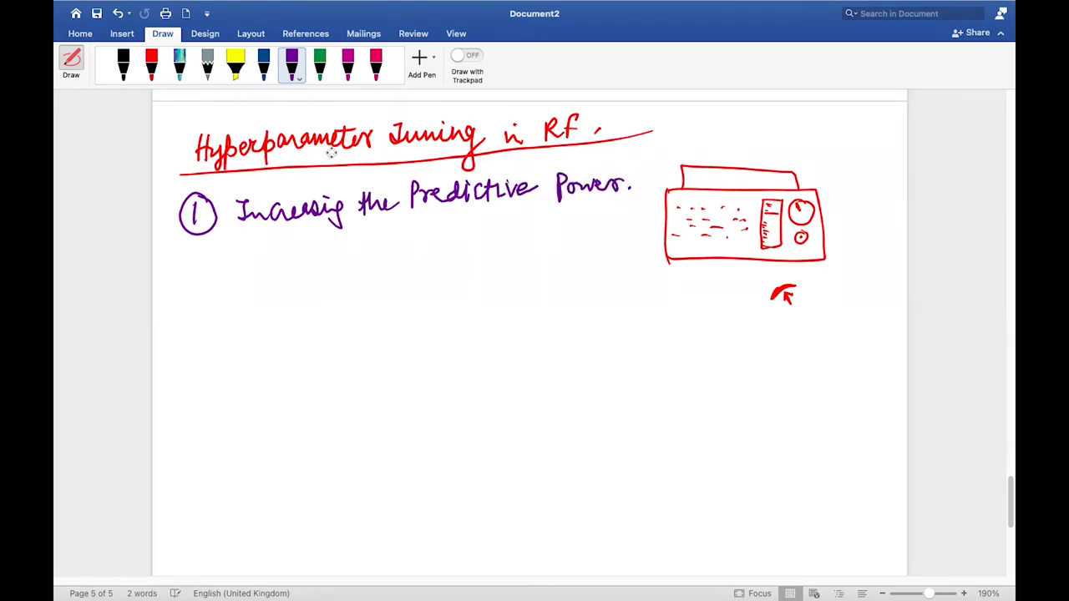
Bracket 'Hyperparameter Tuning' in the heading.
left_click_drag(192, 127, 204, 179)
left_click_drag(474, 112, 478, 164)
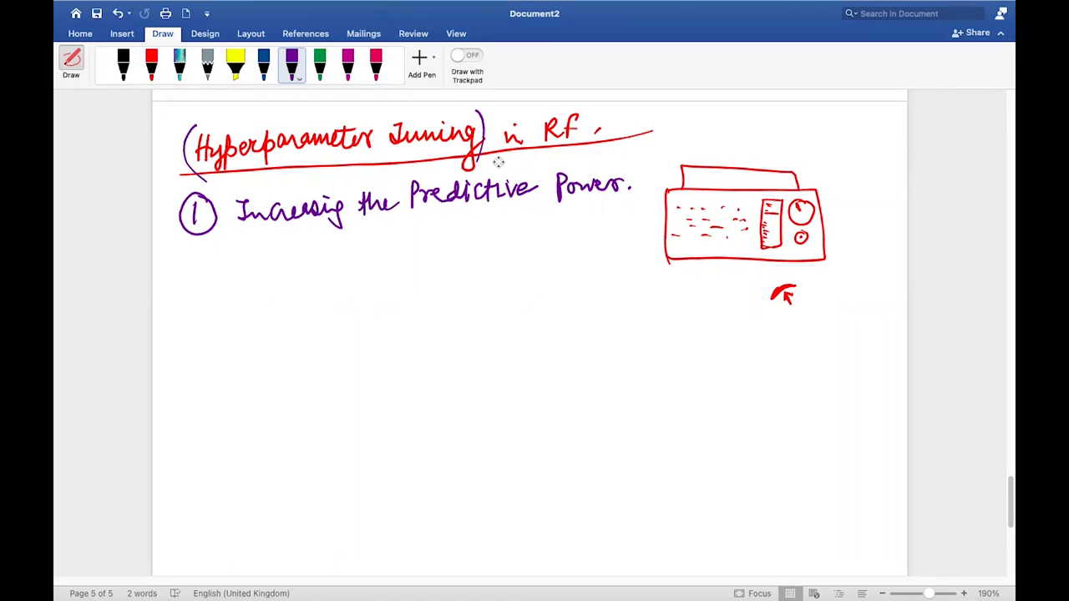
scroll(499, 161, "up", 20)
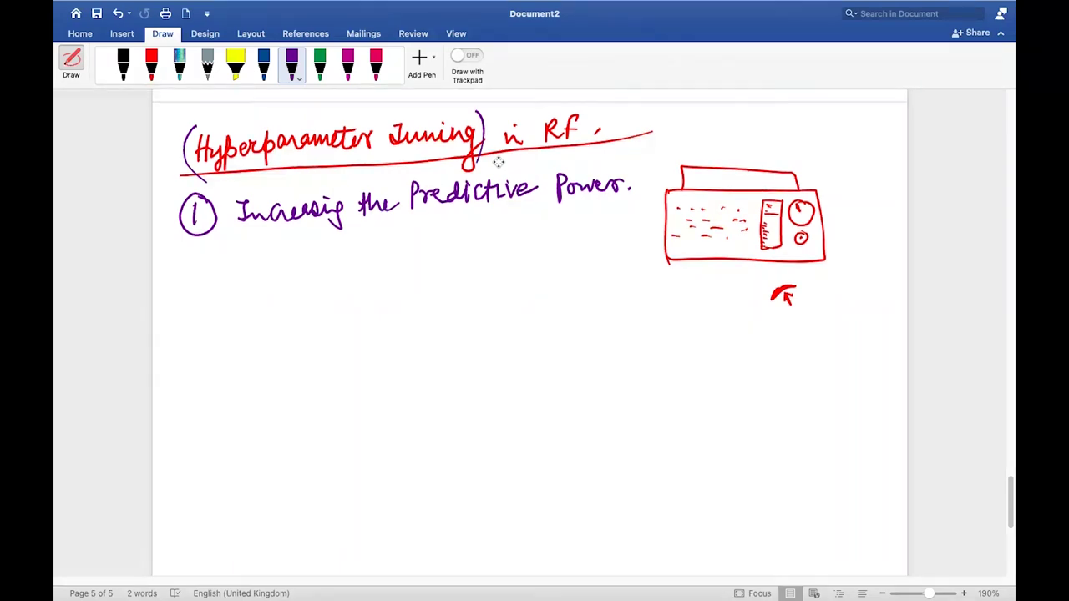
scroll(499, 161, "up", 15)
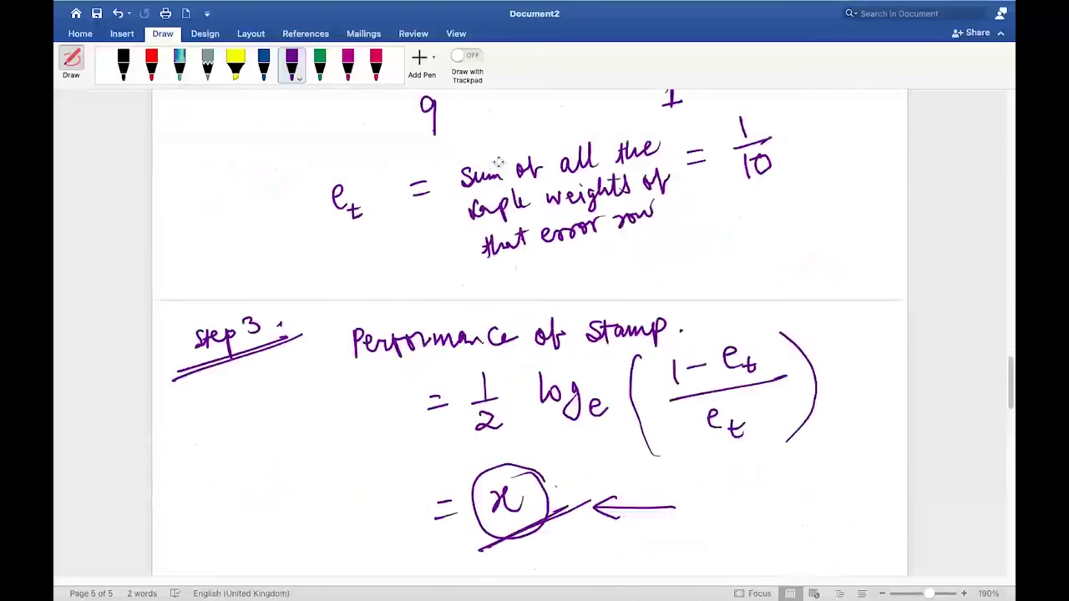
scroll(499, 162, "up", 20)
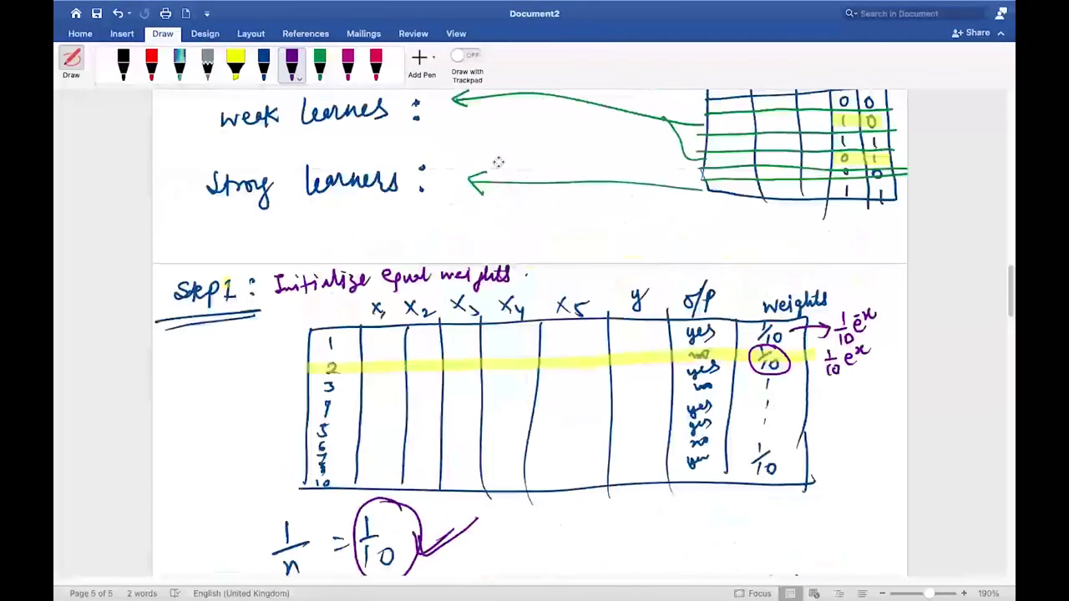
scroll(499, 161, "up", 8)
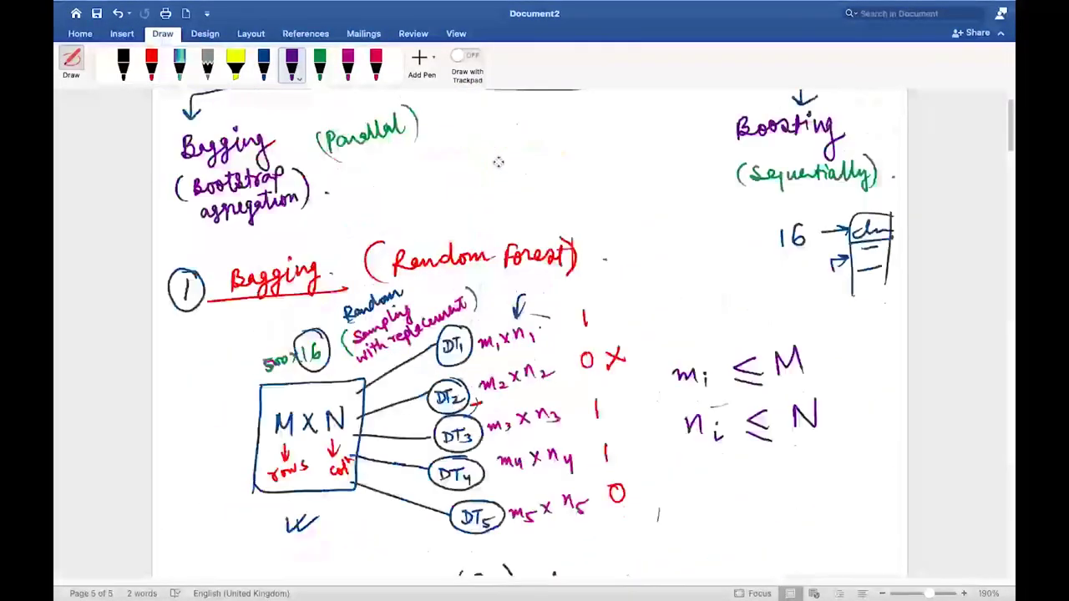
scroll(499, 161, "down", 15)
scroll(499, 162, "down", 15)
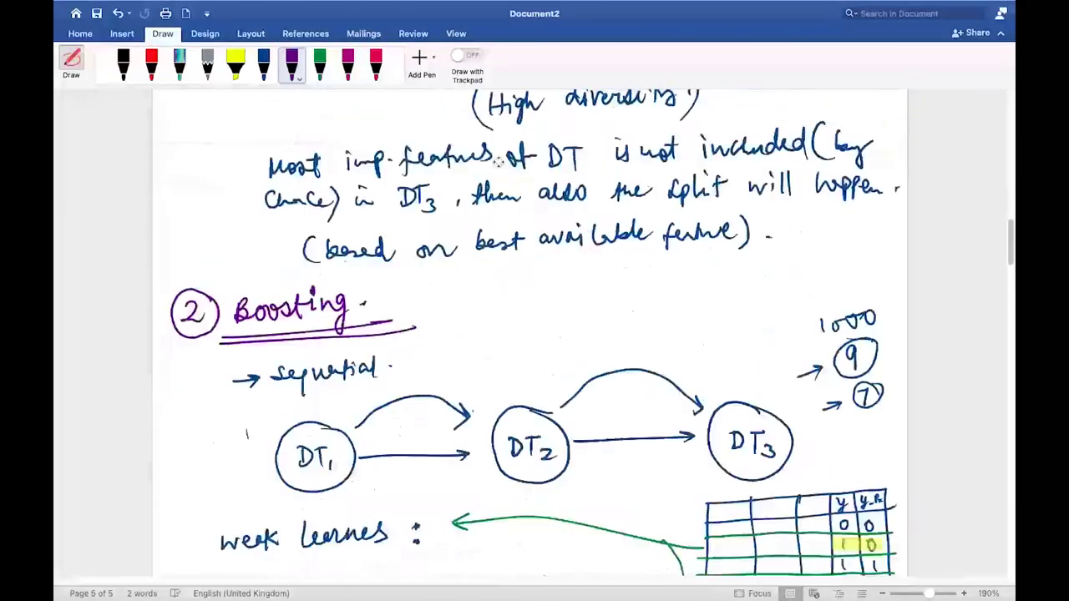
scroll(499, 161, "down", 20)
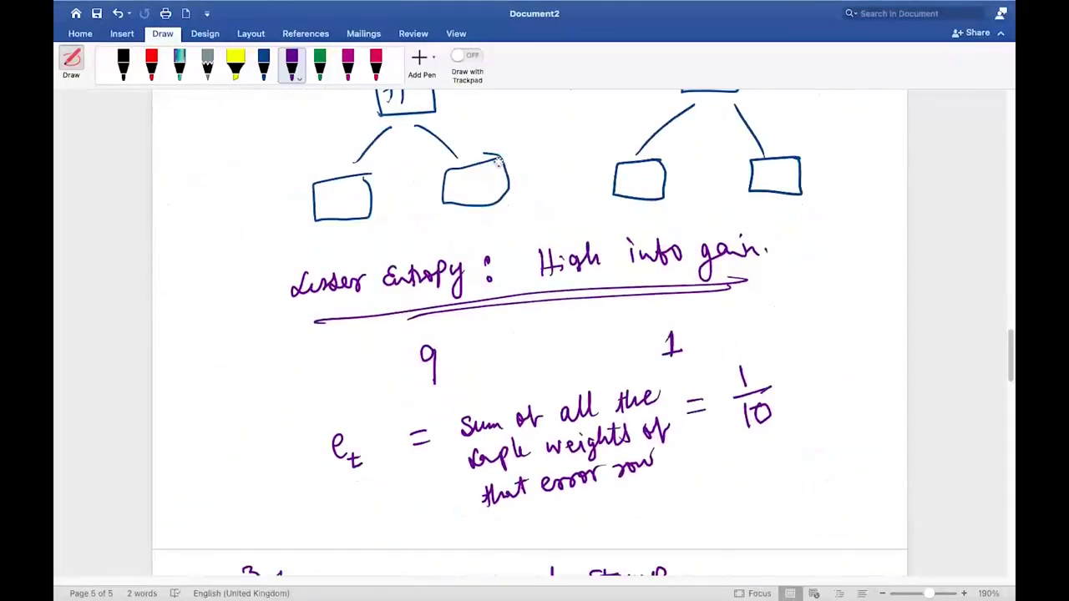
scroll(499, 161, "up", 5)
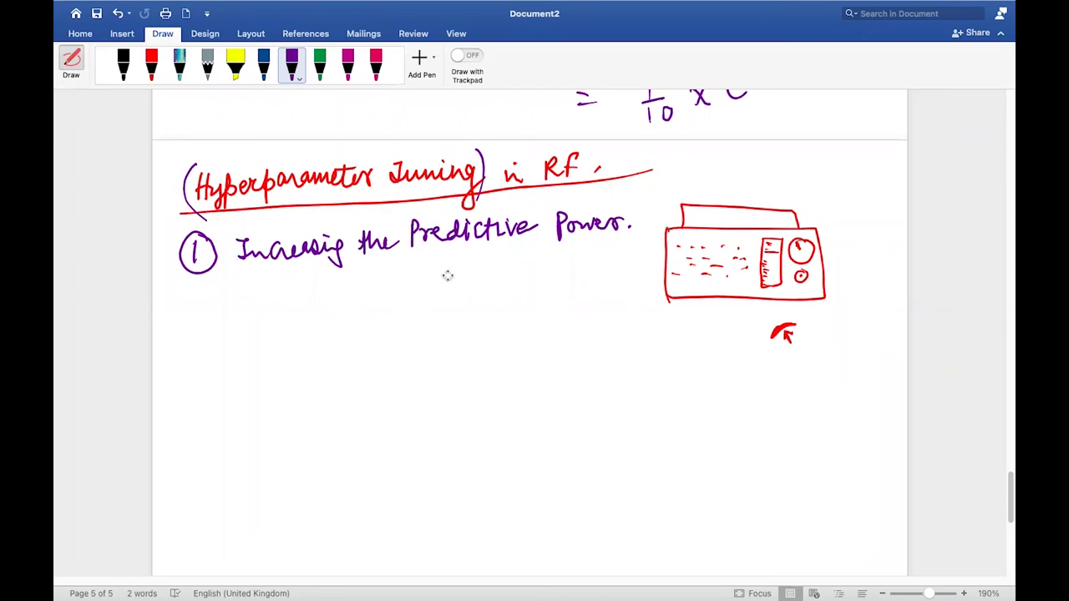
Write max_depth 4 with depths 2–5 beside the radio, circle the 4s, and underline point 1.
mouse_move(786, 171)
left_mouse_down()
mouse_move(887, 152)
mouse_move(845, 178)
mouse_move(835, 210)
mouse_move(860, 221)
mouse_move(869, 269)
mouse_move(844, 279)
mouse_move(860, 334)
left_mouse_up()
mouse_move(852, 257)
left_mouse_down()
mouse_move(870, 264)
mouse_move(831, 309)
mouse_move(892, 285)
left_mouse_up()
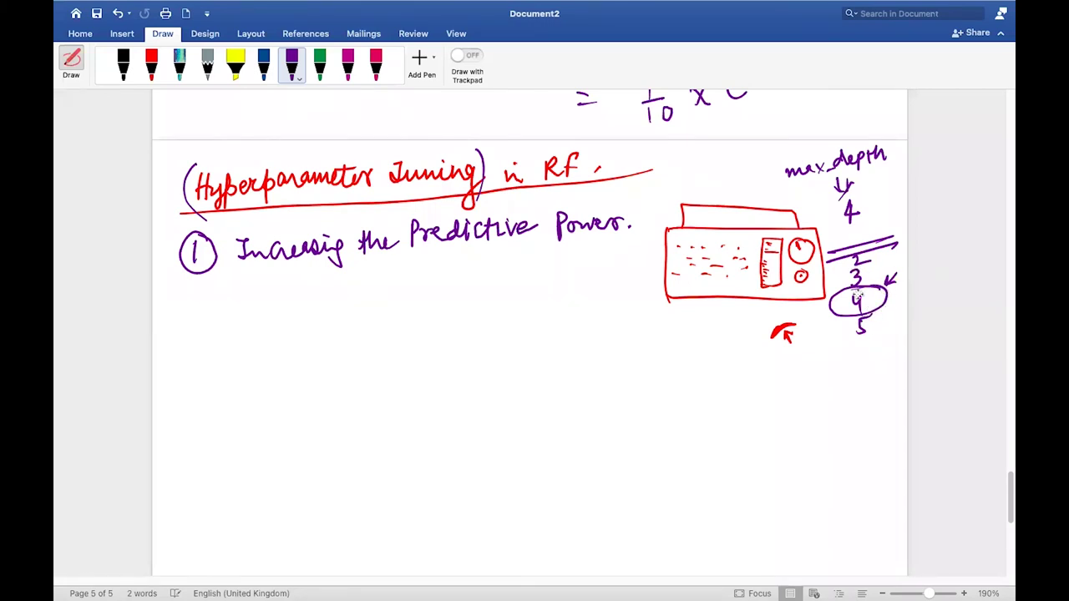
mouse_move(885, 318)
left_mouse_down()
mouse_move(887, 339)
mouse_move(878, 288)
left_mouse_up()
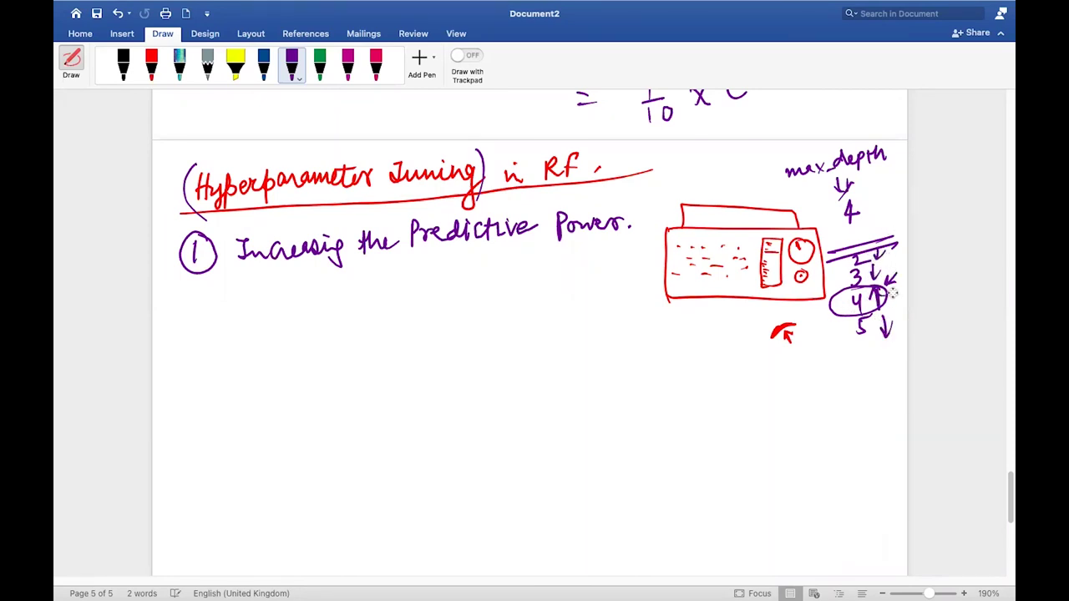
left_click_drag(813, 325, 882, 293)
left_click_drag(846, 184, 837, 187)
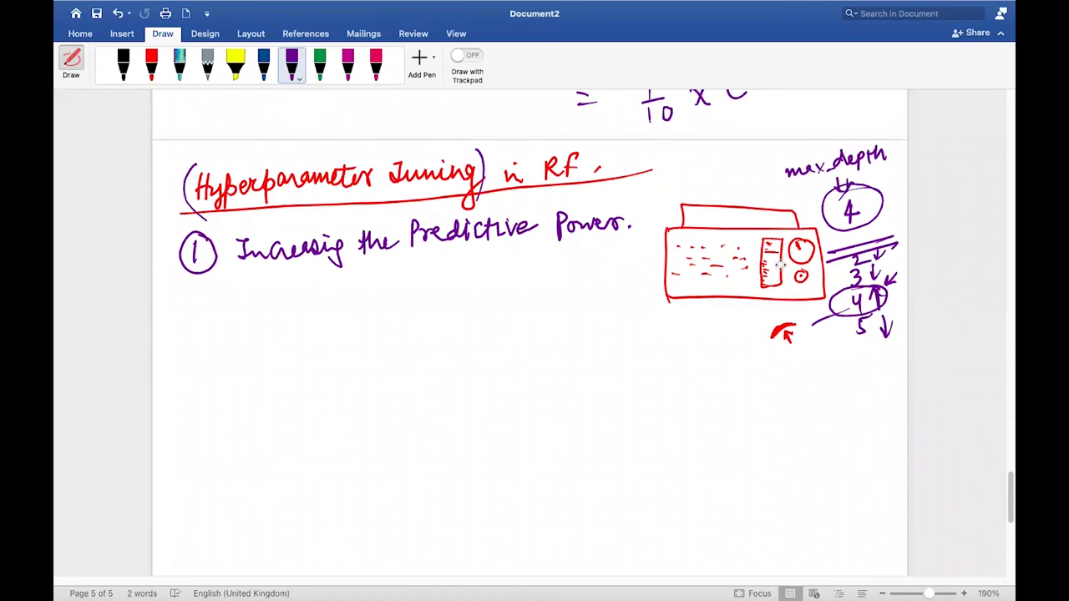
left_click_drag(236, 272, 636, 240)
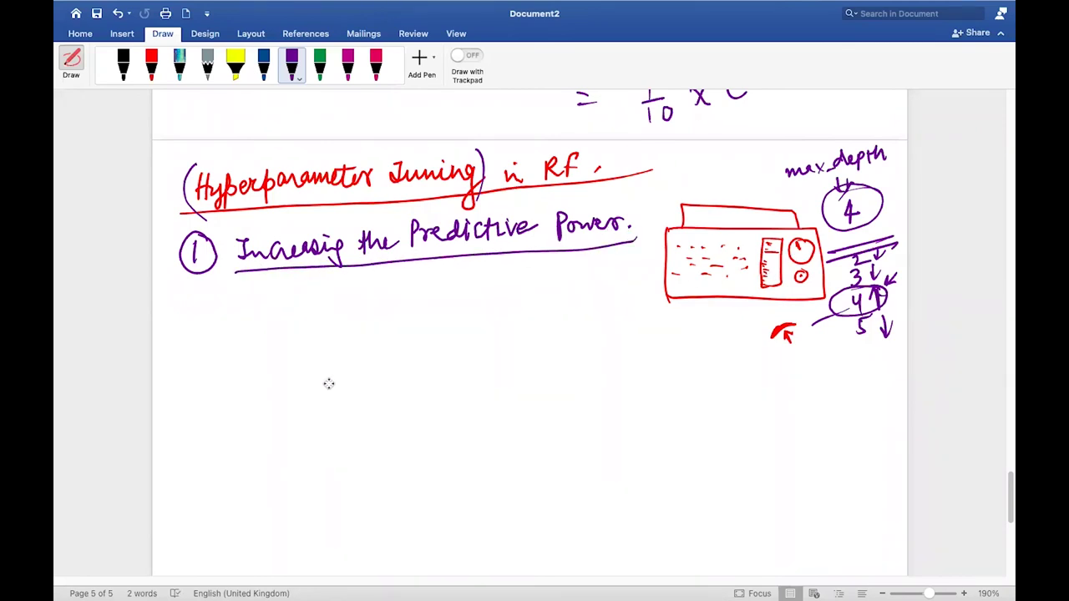
scroll(357, 445, "down", 8)
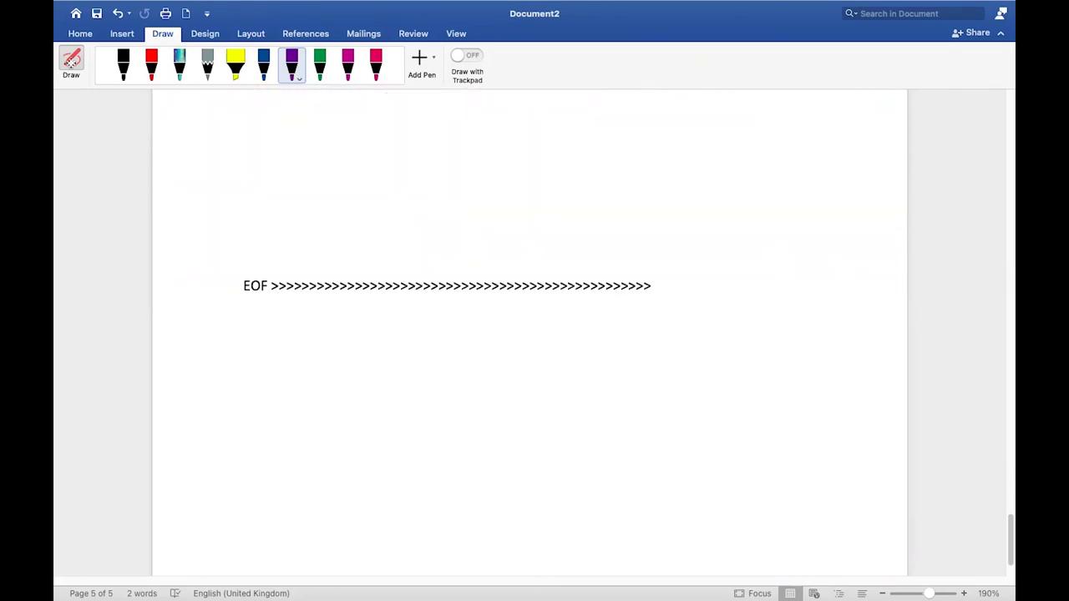
Add blank lines to push the EOF line onto a new page six.
left_click(71, 60)
key("Return")
key("Return")
key("Return")
key("Return")
key("Return")
key("Return")
key("Return")
key("Return")
key("Return")
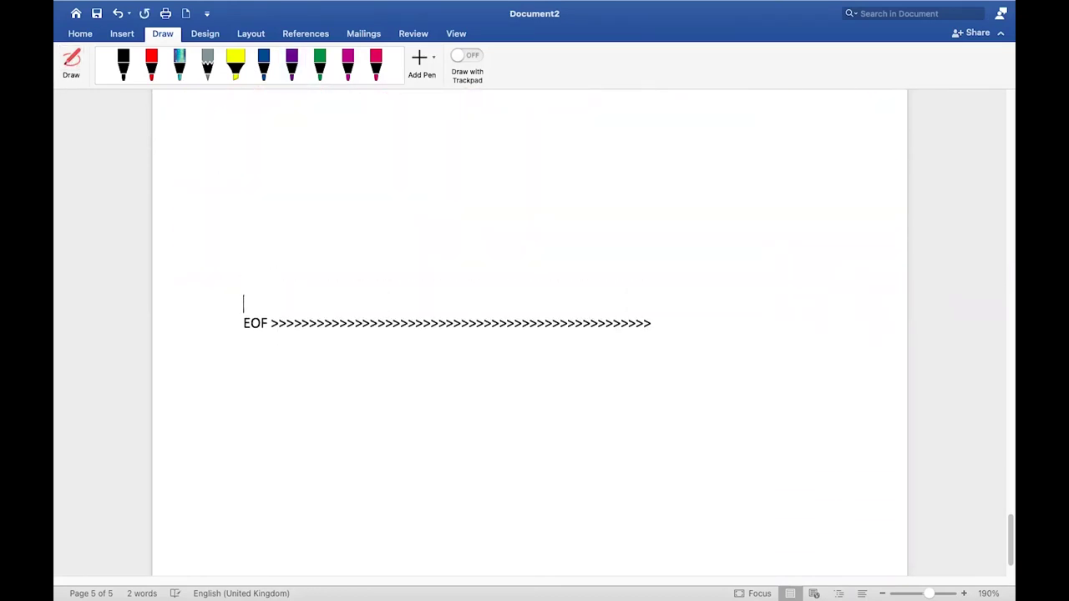
key("Return")
key("Return")
key("Return")
key("Return")
key("Return")
key("Return")
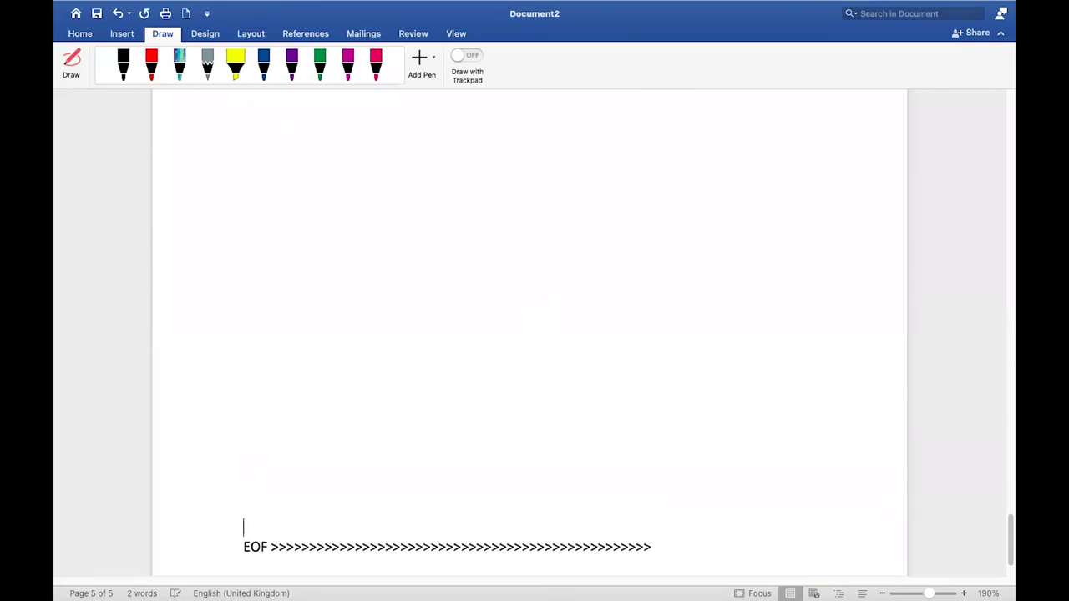
key("Return")
key("Return")
key("Return")
key("Return")
key("Return")
key("Return")
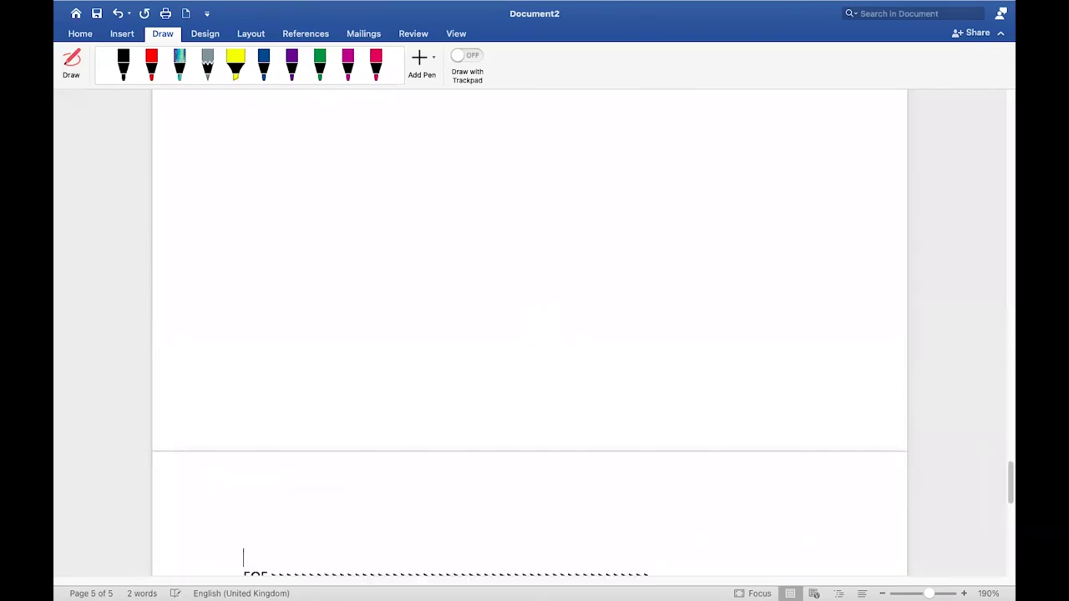
Write a purple circled 2 "Model's Speed." and double-underline it.
left_click(292, 65)
mouse_move(219, 136)
left_mouse_down()
mouse_move(239, 149)
mouse_move(209, 147)
mouse_move(233, 163)
mouse_move(236, 122)
left_mouse_up()
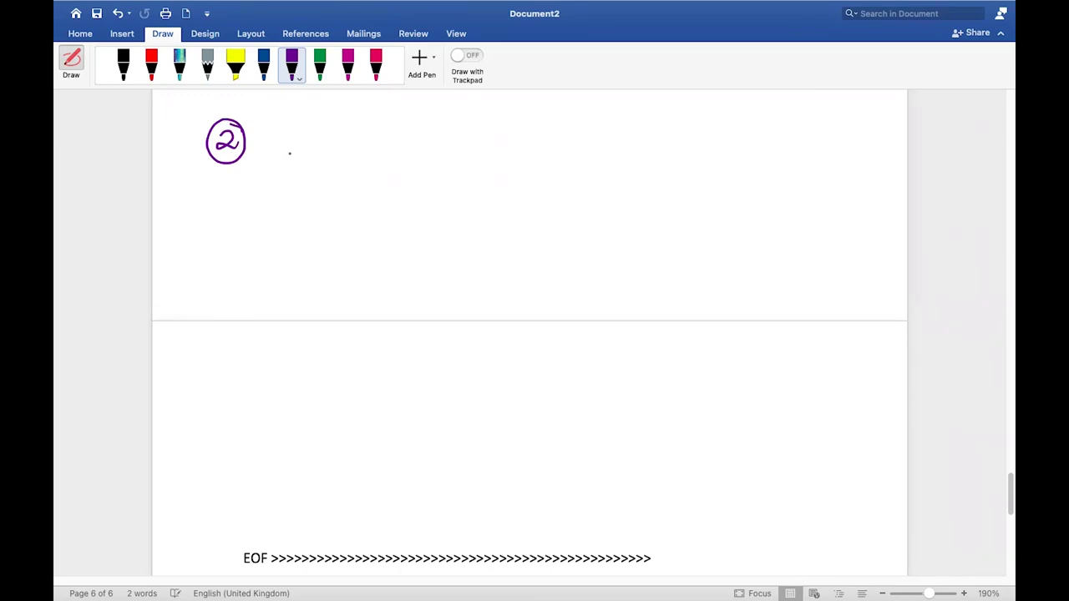
mouse_move(280, 147)
left_mouse_down()
mouse_move(283, 126)
mouse_move(299, 147)
mouse_move(331, 123)
mouse_move(351, 144)
mouse_move(357, 132)
left_mouse_up()
left_click_drag(375, 123, 358, 156)
mouse_move(404, 122)
left_mouse_down()
mouse_move(396, 138)
mouse_move(441, 131)
mouse_move(463, 111)
left_mouse_up()
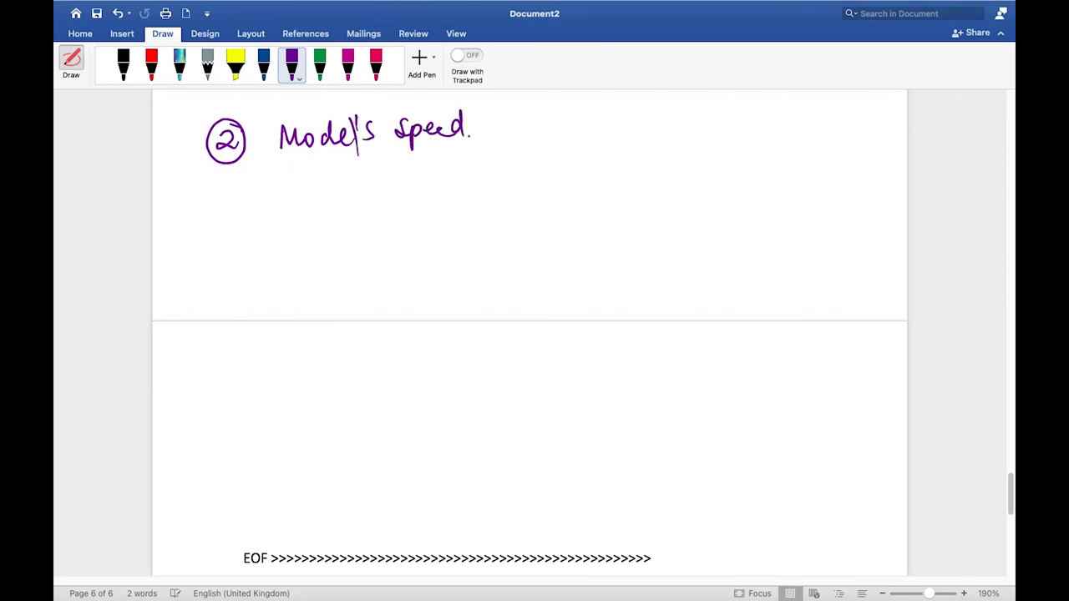
mouse_move(231, 168)
left_mouse_down()
mouse_move(498, 149)
mouse_move(495, 161)
left_mouse_up()
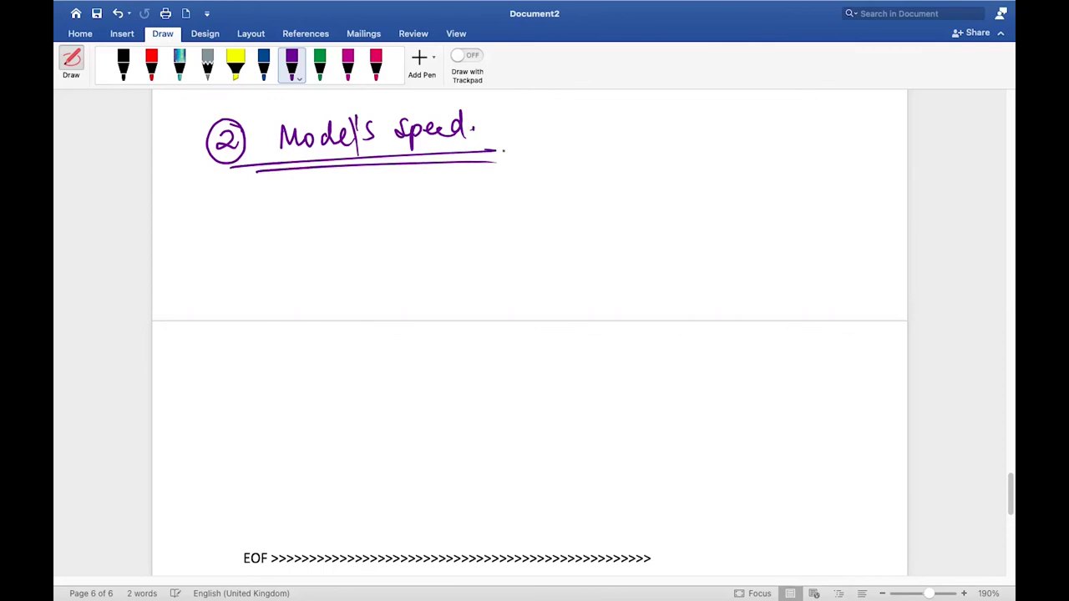
scroll(504, 151, "up", 10)
scroll(504, 151, "down", 5)
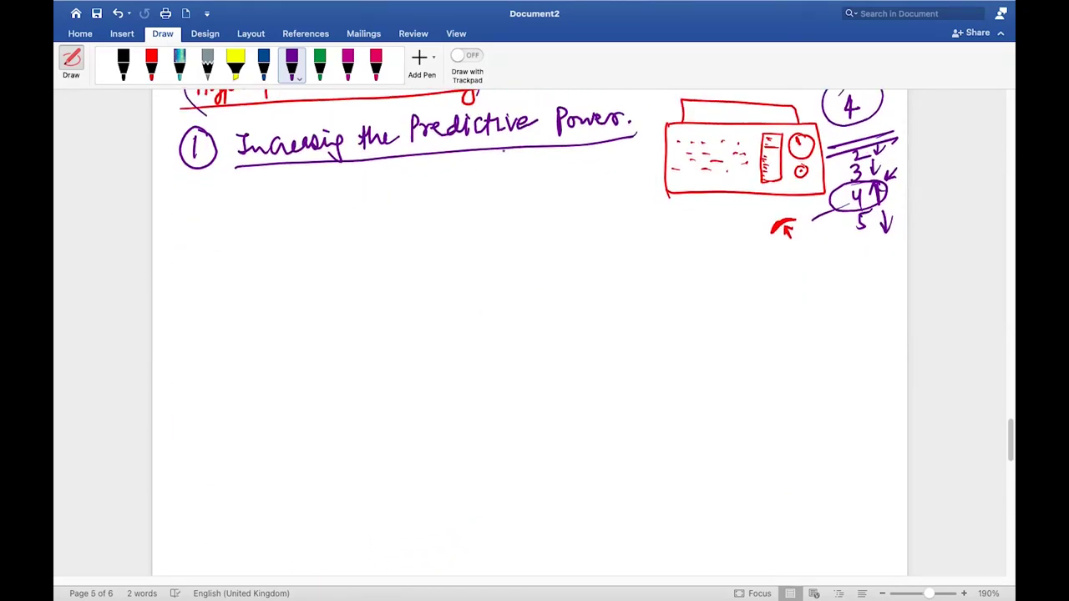
Add a circled 1 for the first parameter and star the Predictive Power heading.
mouse_move(245, 216)
left_mouse_down()
mouse_move(245, 235)
mouse_move(230, 217)
mouse_move(264, 220)
mouse_move(249, 208)
left_mouse_up()
left_click_drag(204, 137, 192, 154)
left_click_drag(182, 142, 203, 146)
left_click_drag(198, 147, 195, 157)
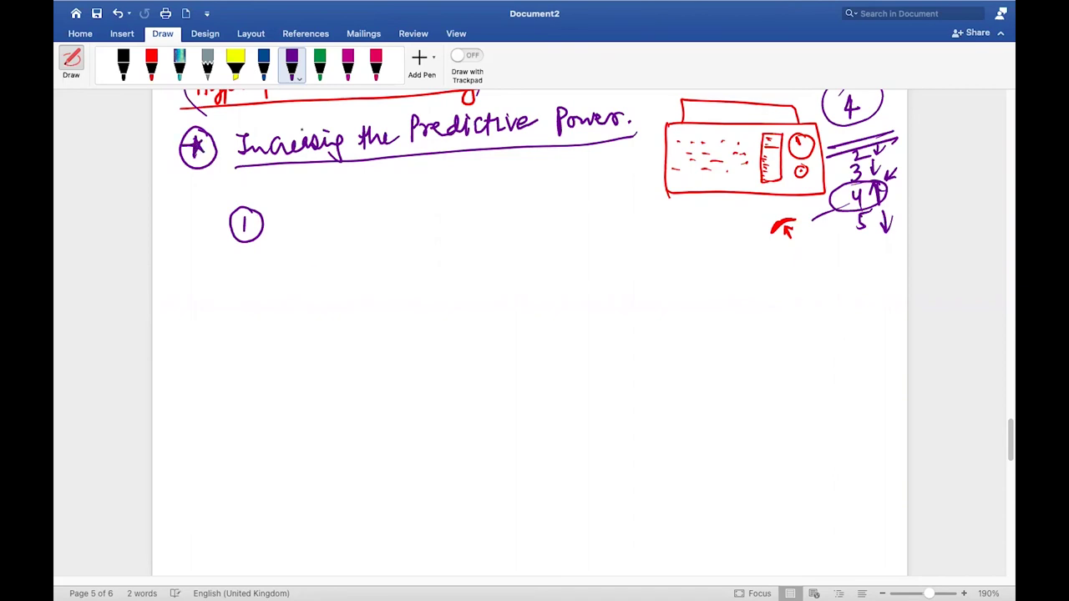
Write 'n-estimators.' beside the circled 1 and underline it.
mouse_move(289, 229)
left_mouse_down()
mouse_move(292, 219)
mouse_move(322, 228)
mouse_move(337, 214)
mouse_move(383, 226)
mouse_move(396, 204)
mouse_move(416, 209)
left_mouse_up()
mouse_move(415, 220)
left_mouse_down()
mouse_move(431, 224)
mouse_move(433, 208)
mouse_move(431, 222)
left_mouse_up()
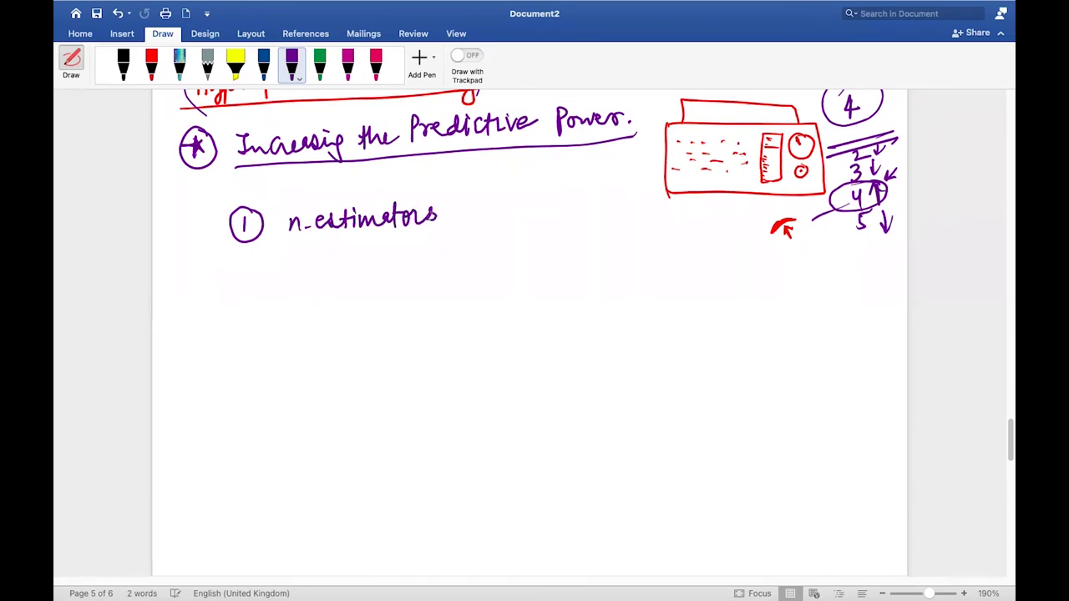
left_click_drag(283, 247, 443, 235)
left_click(449, 221)
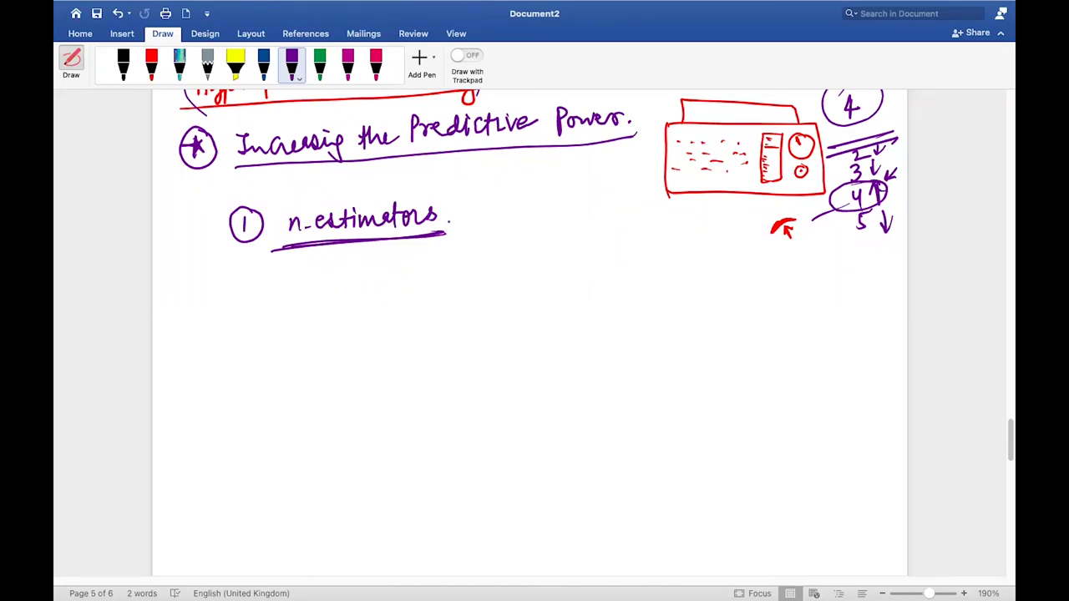
Add the note '→ More Trees ↑ Perf.' beneath n-estimators.
mouse_move(413, 262)
left_mouse_down()
mouse_move(644, 259)
mouse_move(643, 248)
mouse_move(652, 257)
left_mouse_up()
mouse_move(668, 274)
left_mouse_down()
mouse_move(668, 252)
mouse_move(678, 263)
left_mouse_up()
left_click_drag(677, 264, 695, 259)
mouse_move(707, 252)
left_mouse_down()
mouse_move(700, 270)
mouse_move(716, 265)
left_mouse_up()
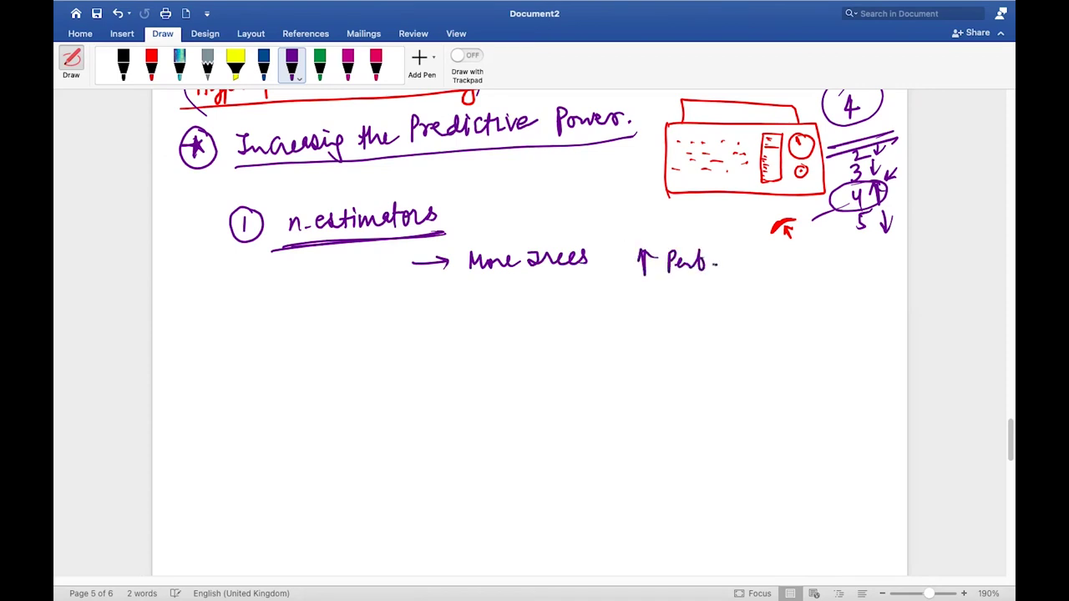
Write '↓ Computational Power' and '↓ Speed' below the performance note.
left_click(739, 268)
mouse_move(642, 291)
left_mouse_down()
mouse_move(644, 316)
mouse_move(654, 302)
mouse_move(665, 309)
left_mouse_up()
left_click_drag(673, 302, 715, 307)
mouse_move(717, 289)
left_mouse_down()
mouse_move(718, 310)
mouse_move(724, 297)
left_mouse_up()
mouse_move(725, 299)
left_mouse_down()
mouse_move(762, 304)
mouse_move(754, 289)
mouse_move(767, 307)
left_mouse_up()
mouse_move(783, 289)
left_mouse_down()
mouse_move(785, 305)
mouse_move(817, 292)
left_mouse_up()
left_click_drag(662, 325, 662, 346)
left_click_drag(655, 337, 735, 341)
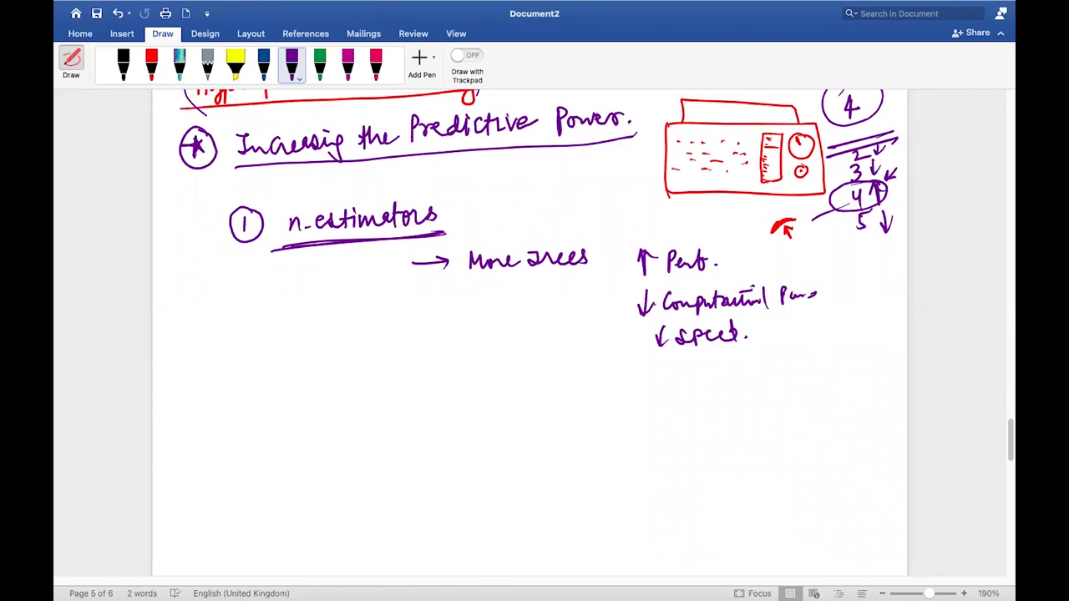
Tick all three listed effects and draw a green curve leading to the red mark.
left_click_drag(608, 271, 625, 268)
mouse_move(600, 311)
left_mouse_down()
mouse_move(605, 319)
mouse_move(625, 304)
left_mouse_up()
left_click_drag(609, 342, 635, 336)
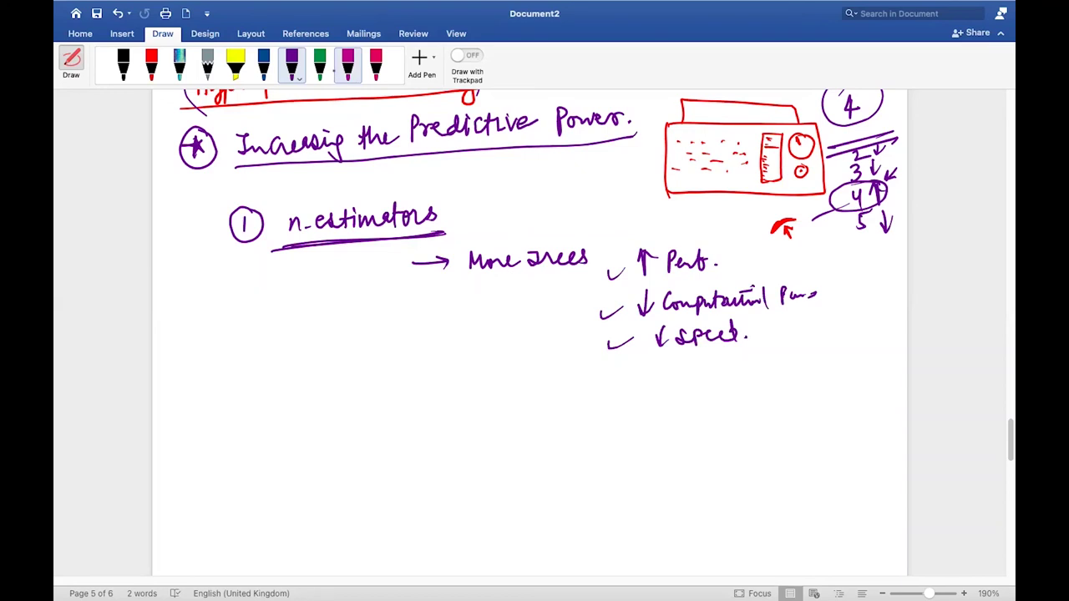
left_click(320, 63)
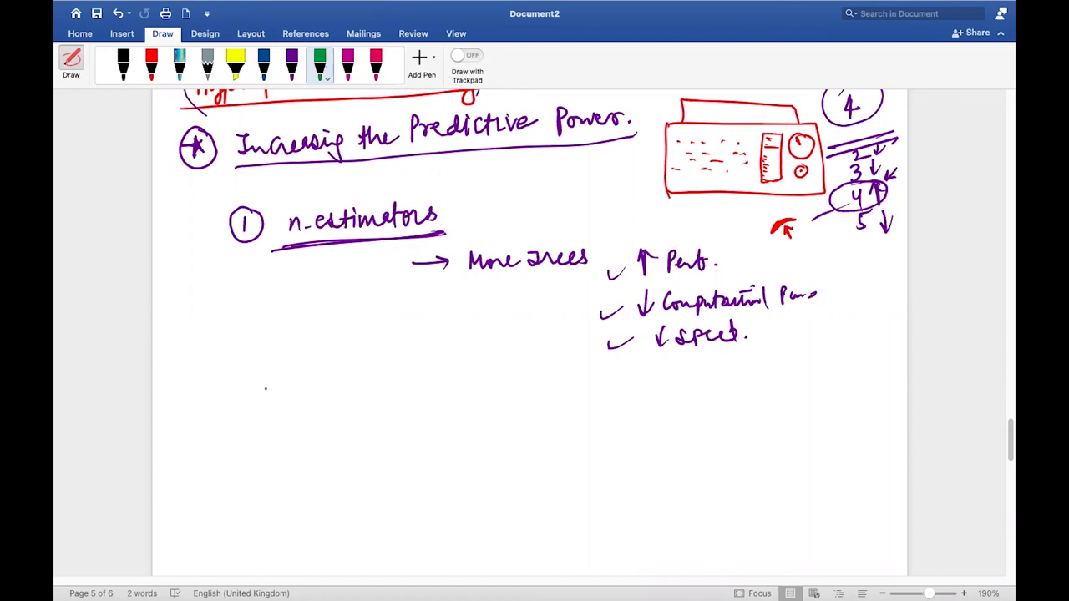
left_click_drag(740, 261, 785, 237)
Write a blue circled ② followed by 'max-features' in purple ink.
left_click(263, 65)
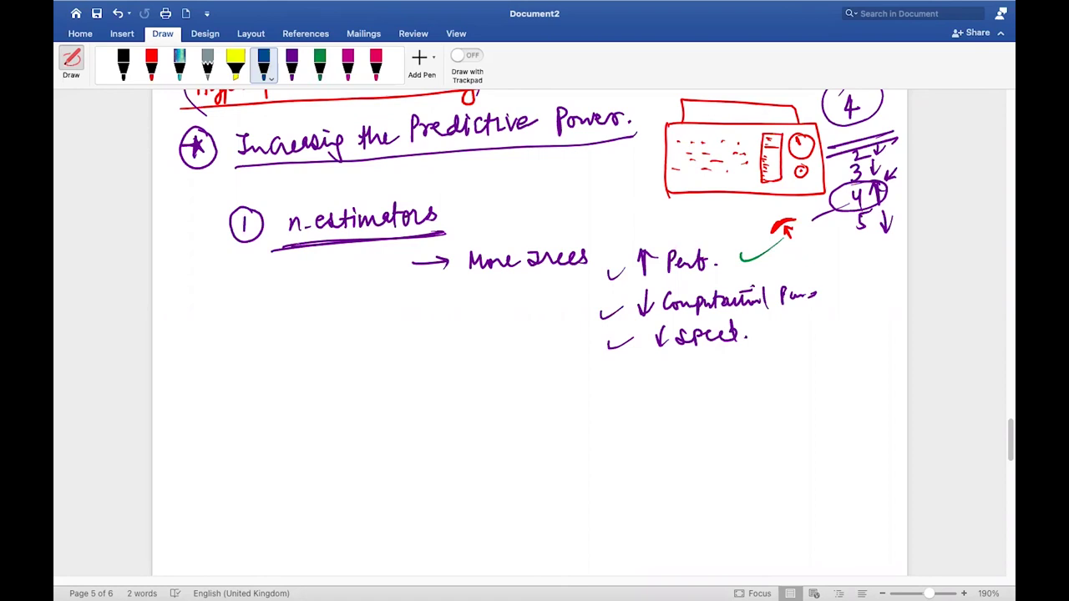
left_click_drag(239, 404, 257, 421)
mouse_move(256, 397)
left_mouse_down()
mouse_move(247, 394)
mouse_move(266, 411)
mouse_move(249, 396)
left_mouse_up()
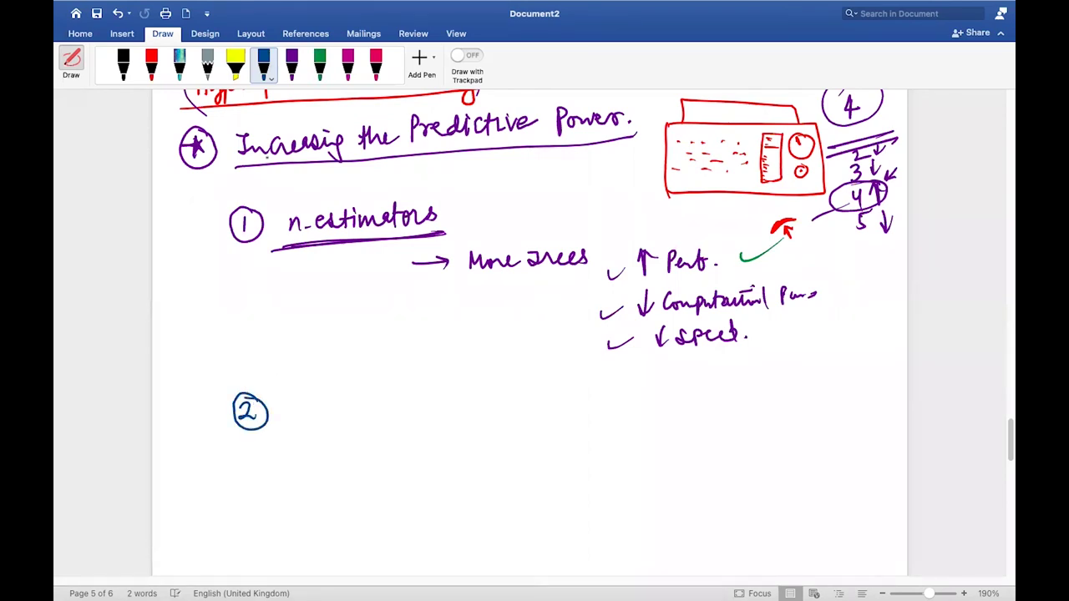
left_click(292, 65)
left_click_drag(286, 404, 439, 398)
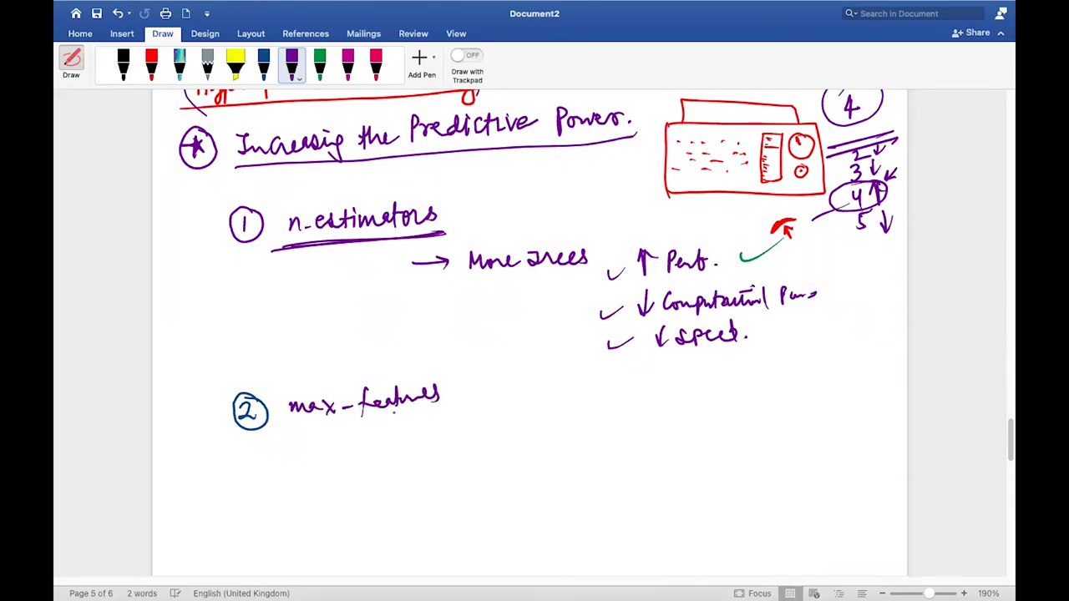
Write '③ min-sample-leaf :' below max-features and add colons after the parameter names.
mouse_move(240, 452)
left_mouse_down()
mouse_move(244, 472)
mouse_move(234, 468)
mouse_move(264, 451)
mouse_move(308, 467)
mouse_move(451, 443)
left_mouse_up()
mouse_move(487, 432)
left_mouse_down()
mouse_move(481, 458)
mouse_move(510, 452)
left_mouse_up()
left_click(491, 387)
left_click(492, 394)
left_click(549, 409)
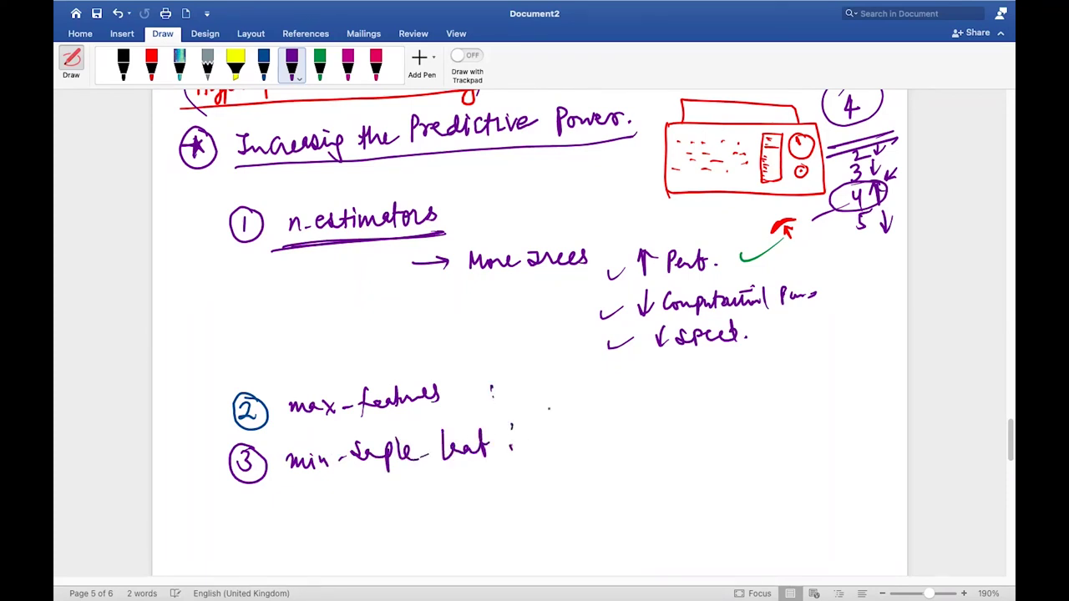
scroll(549, 408, "down", 5)
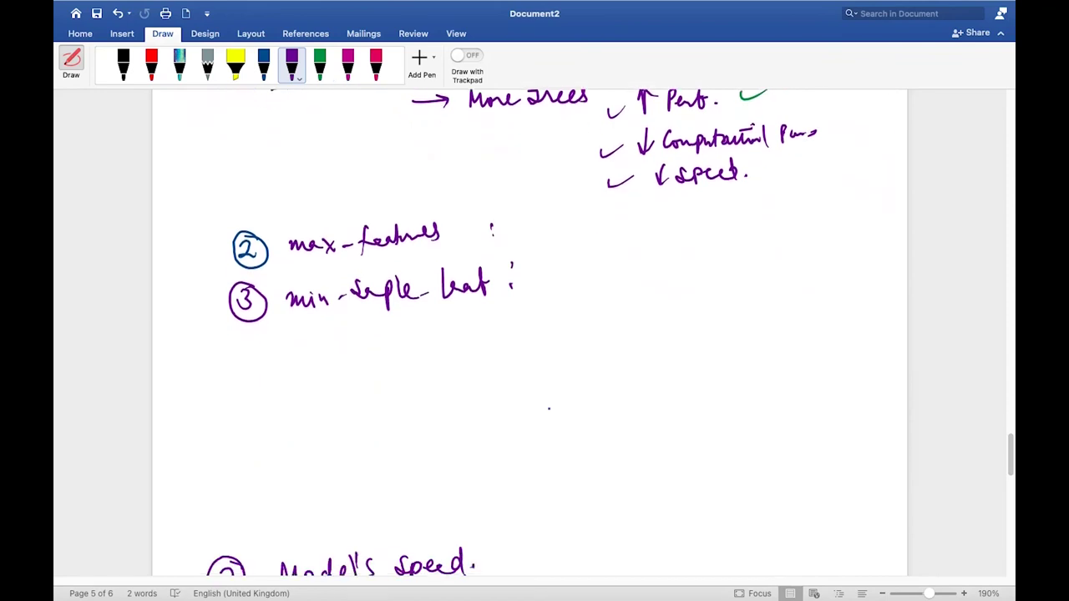
Add item '④ Max-depth' in purple below min-sample-leaf.
left_click_drag(248, 346, 256, 360)
mouse_move(254, 349)
left_mouse_down()
mouse_move(254, 369)
mouse_move(256, 338)
left_mouse_up()
mouse_move(309, 365)
left_mouse_down()
mouse_move(322, 354)
mouse_move(351, 365)
left_mouse_up()
left_click_drag(350, 349, 340, 365)
mouse_move(359, 361)
left_mouse_down()
mouse_move(393, 339)
mouse_move(406, 358)
left_mouse_up()
mouse_move(408, 346)
left_mouse_down()
mouse_move(409, 371)
mouse_move(443, 343)
left_mouse_up()
left_click_drag(447, 336, 453, 355)
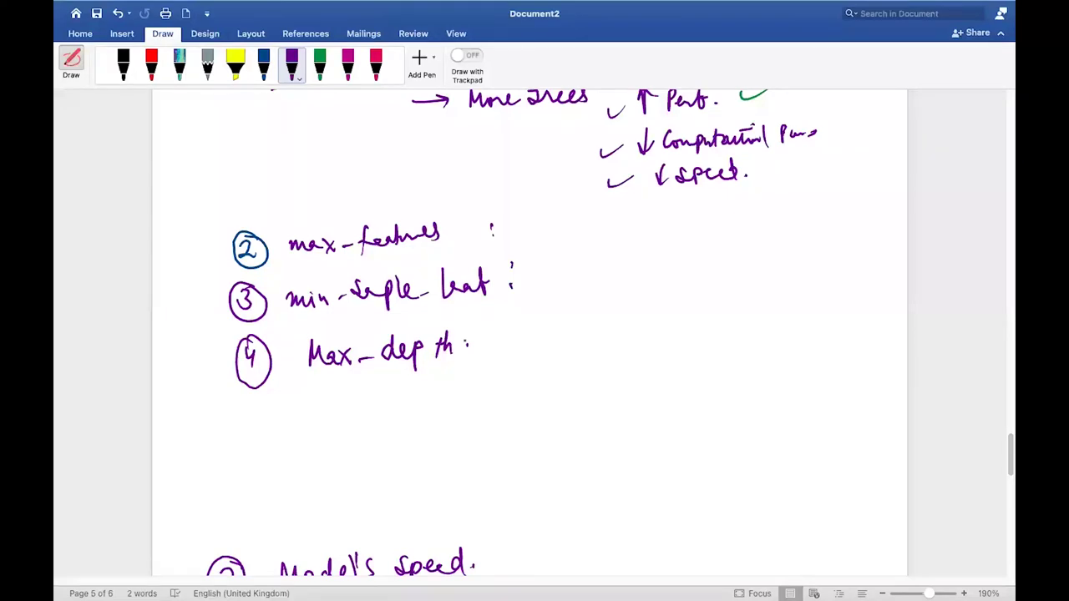
scroll(530, 335, "up", 10)
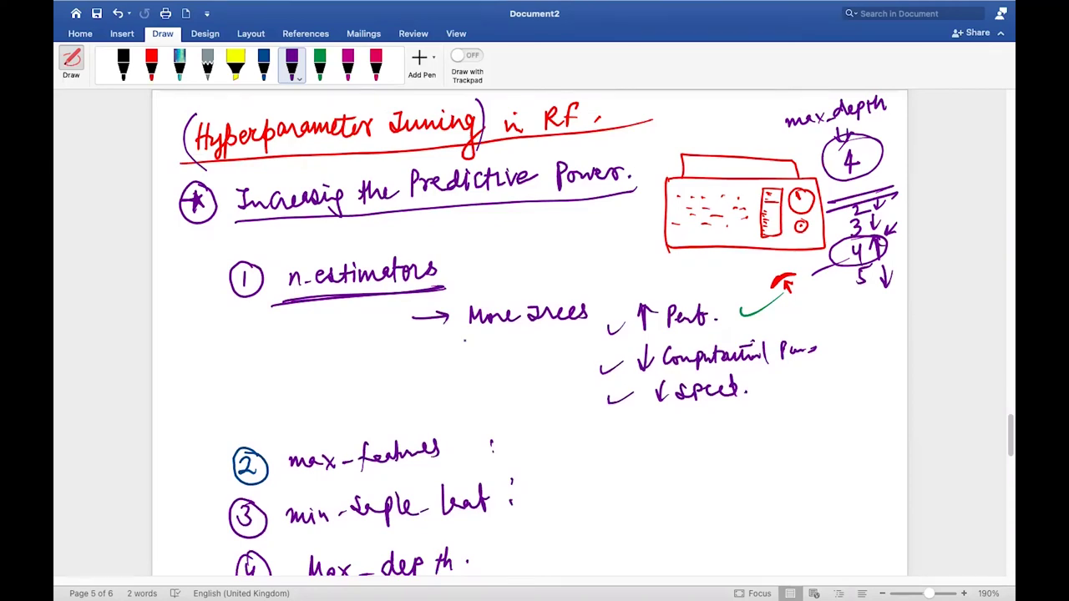
scroll(465, 340, "down", 15)
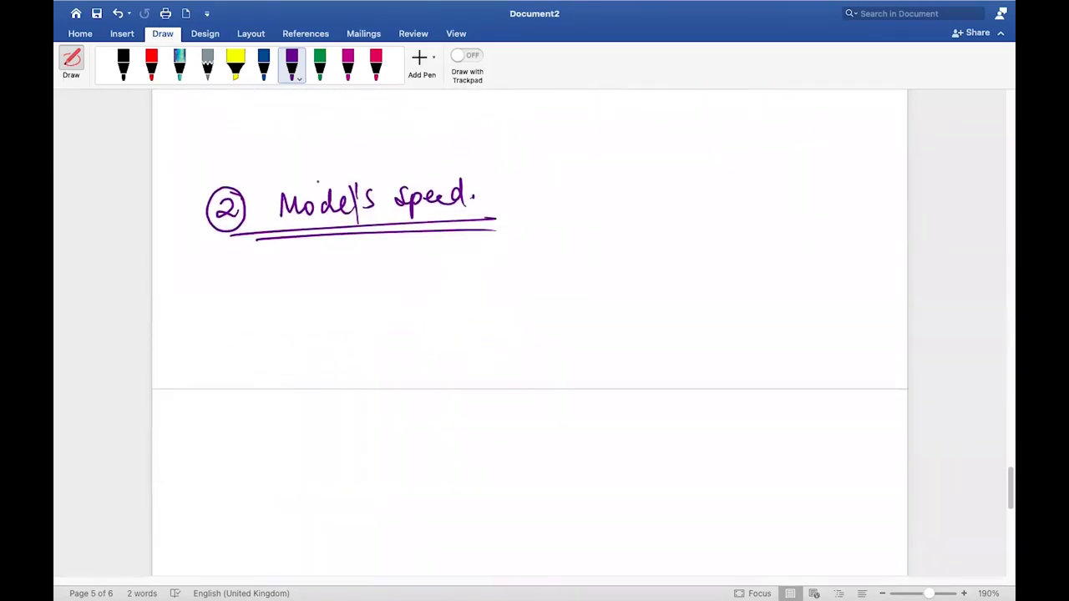
Write a blue '① n-jobs :' under the Model's Speed heading.
left_click(319, 65)
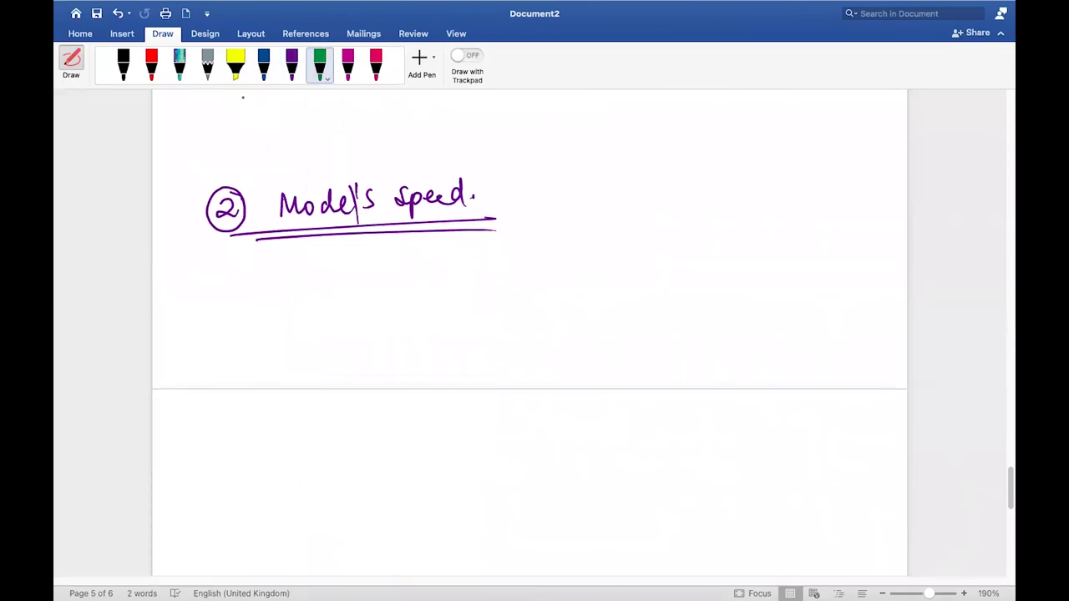
left_click(266, 67)
mouse_move(297, 268)
left_mouse_down()
mouse_move(297, 284)
mouse_move(286, 273)
mouse_move(306, 261)
left_mouse_up()
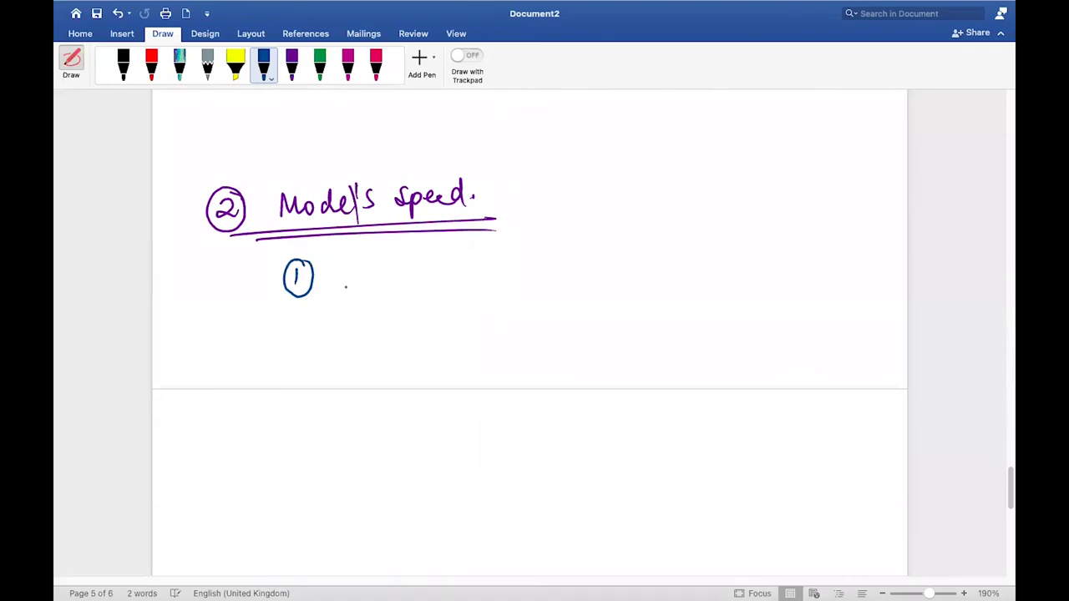
left_click_drag(344, 269, 359, 283)
mouse_move(361, 280)
left_mouse_down()
mouse_move(377, 288)
mouse_move(394, 268)
mouse_move(415, 279)
left_mouse_up()
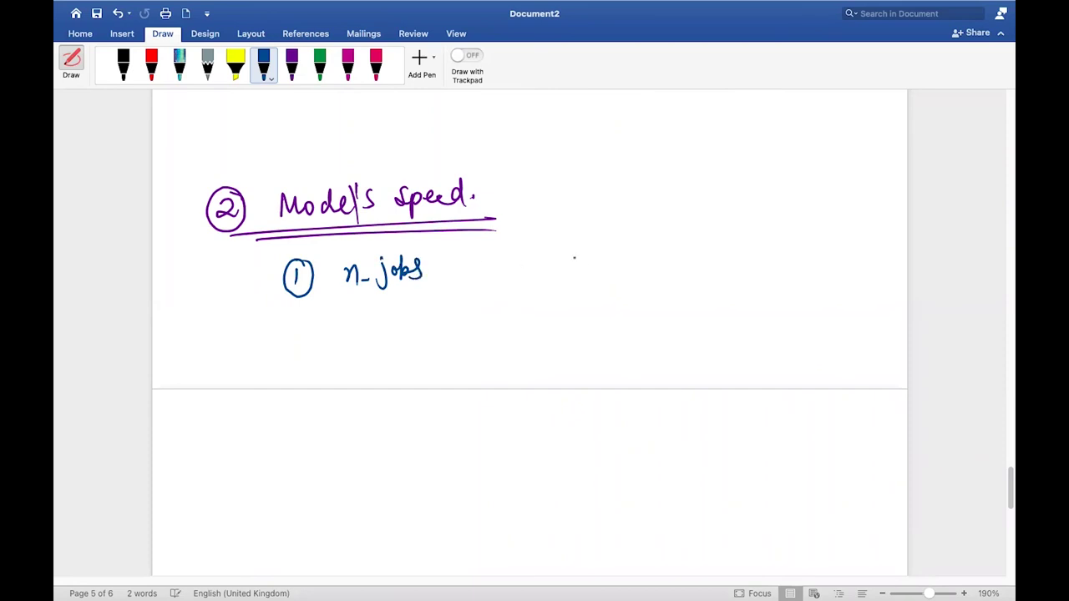
left_click_drag(450, 255, 451, 260)
left_click(452, 274)
Draw boxed values 1 and -1, with an arrow from 1 to 'one Processor'.
mouse_move(630, 242)
left_mouse_down()
mouse_move(616, 242)
mouse_move(631, 278)
mouse_move(648, 243)
mouse_move(610, 269)
mouse_move(626, 268)
left_mouse_up()
mouse_move(800, 236)
left_mouse_down()
mouse_move(762, 255)
mouse_move(832, 237)
mouse_move(790, 236)
mouse_move(801, 261)
left_mouse_up()
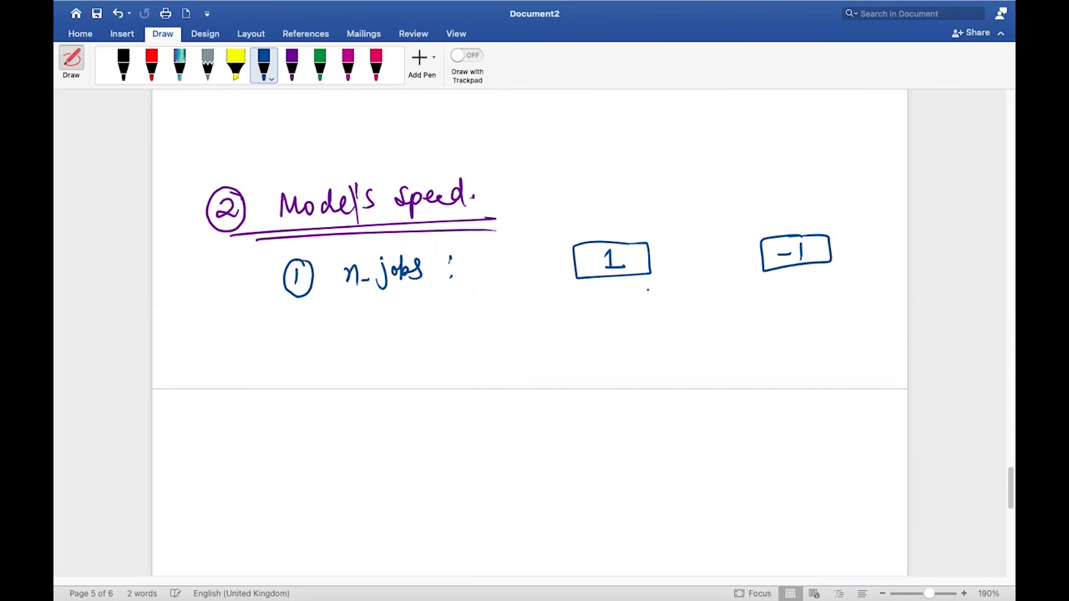
left_click_drag(607, 289, 609, 310)
mouse_move(603, 300)
left_mouse_down()
mouse_move(610, 310)
mouse_move(617, 295)
mouse_move(576, 333)
mouse_move(586, 327)
left_mouse_up()
left_click_drag(587, 326, 610, 335)
mouse_move(620, 319)
left_mouse_down()
mouse_move(622, 338)
mouse_move(627, 328)
left_mouse_up()
left_click_drag(628, 328, 642, 336)
mouse_move(647, 321)
left_mouse_down()
mouse_move(670, 331)
mouse_move(694, 314)
left_mouse_up()
Arrow -1 down to 'no Limit' and underline both 'no Limit' and 'one Processor'.
left_click_drag(800, 276, 802, 299)
left_click_drag(802, 299, 810, 285)
mouse_move(779, 317)
left_mouse_down()
mouse_move(815, 326)
mouse_move(853, 314)
left_mouse_up()
mouse_move(855, 303)
left_mouse_down()
mouse_move(857, 322)
mouse_move(869, 307)
left_mouse_up()
left_click_drag(786, 340, 855, 334)
left_click_drag(780, 345, 864, 339)
left_click_drag(580, 354, 672, 344)
left_click_drag(588, 365, 688, 349)
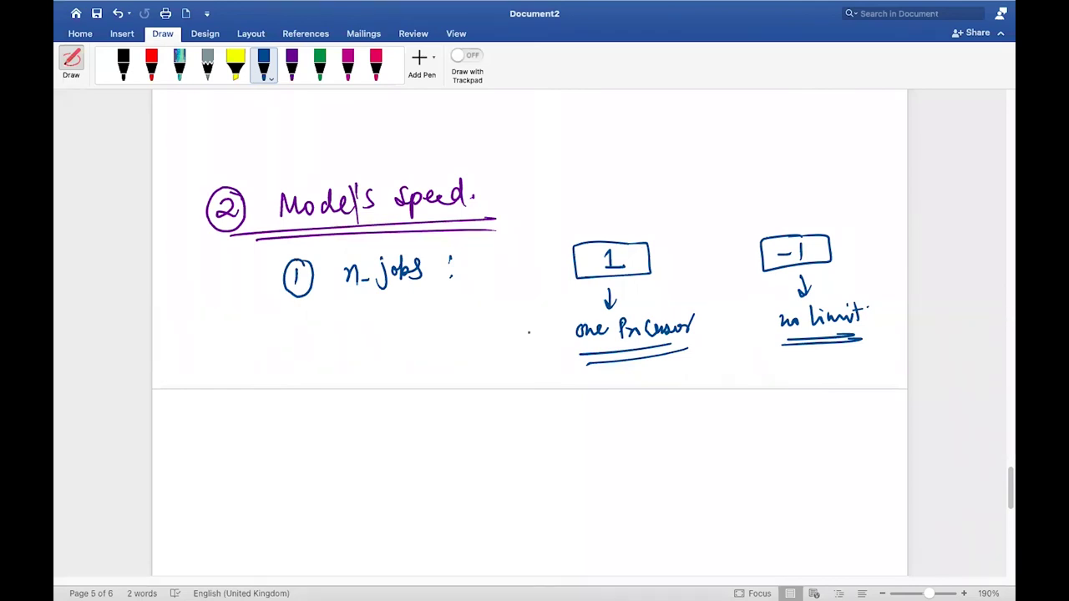
Write a blue '② oob_score' under the n-jobs notes and double-underline it.
mouse_move(288, 425)
left_mouse_down()
mouse_move(302, 439)
mouse_move(283, 441)
mouse_move(312, 411)
mouse_move(400, 438)
mouse_move(443, 420)
left_mouse_up()
left_click(428, 419)
left_click_drag(451, 426, 458, 418)
left_click_drag(461, 419, 476, 418)
mouse_move(372, 436)
left_mouse_down()
mouse_move(482, 436)
mouse_move(318, 457)
left_mouse_up()
left_click(504, 436)
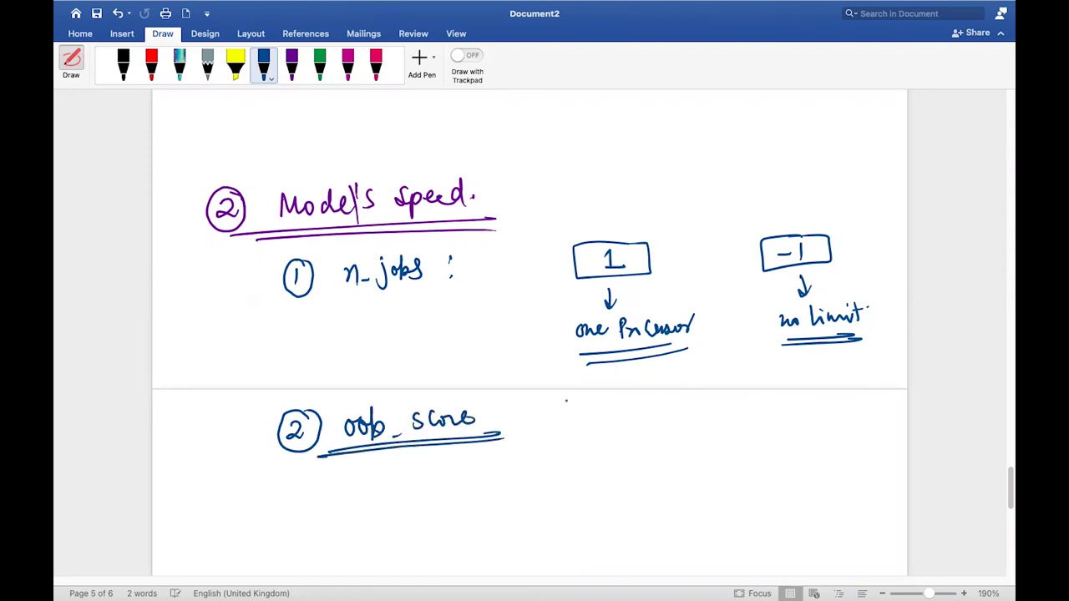
Sketch a data-table grid with rows and columns to the right of oob_score.
scroll(566, 401, "down", 4)
mouse_move(632, 243)
left_mouse_down()
mouse_move(633, 334)
mouse_move(689, 237)
mouse_move(807, 322)
mouse_move(631, 333)
left_mouse_up()
left_click_drag(632, 268, 827, 252)
left_click_drag(632, 298, 817, 285)
left_click_drag(623, 319, 823, 309)
left_click_drag(673, 237, 682, 348)
mouse_move(718, 234)
left_mouse_down()
mouse_move(720, 338)
mouse_move(753, 352)
left_mouse_up()
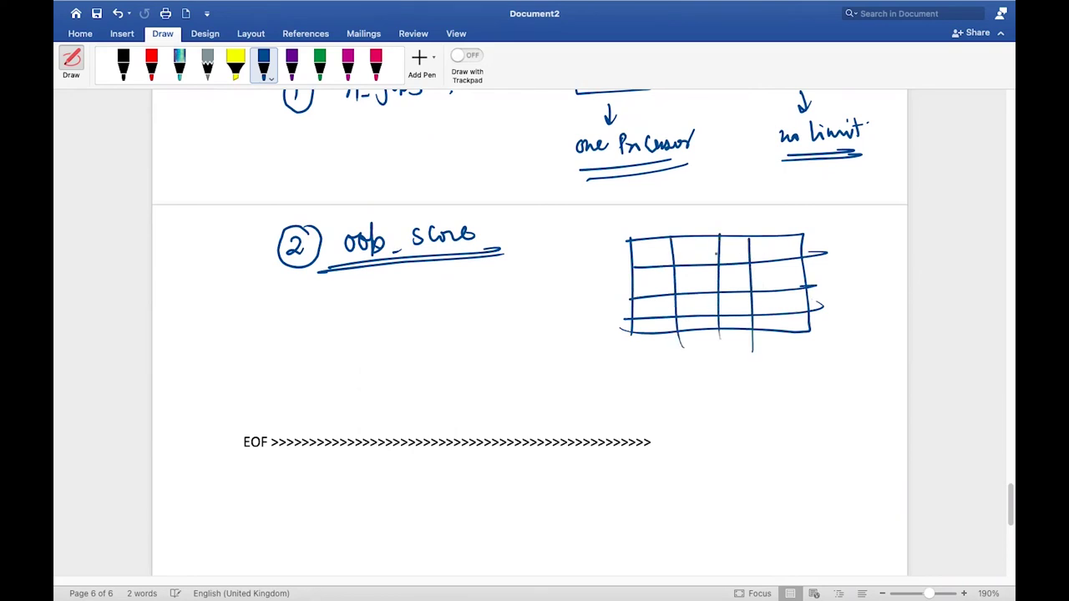
mouse_move(793, 235)
left_mouse_down()
mouse_move(623, 238)
mouse_move(625, 304)
mouse_move(650, 321)
mouse_move(810, 302)
mouse_move(806, 232)
mouse_move(777, 231)
left_mouse_up()
left_click_drag(642, 329, 802, 313)
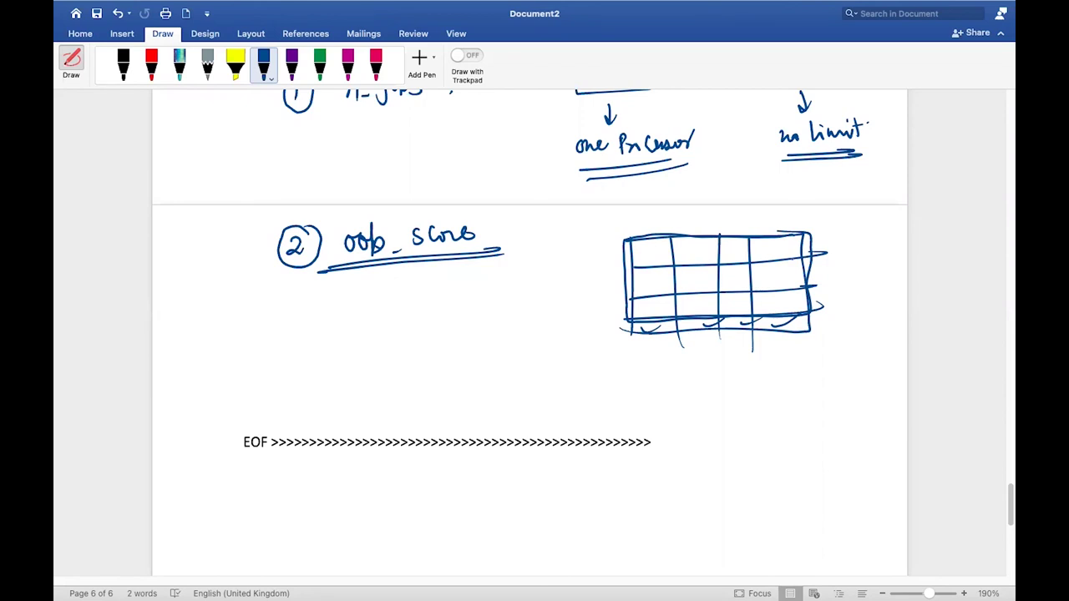
Draw an arrow out of the table and write a double-underlined 'out of bag :-'.
mouse_move(792, 282)
left_mouse_down()
mouse_move(845, 266)
mouse_move(857, 274)
mouse_move(842, 286)
left_mouse_up()
mouse_move(324, 298)
left_mouse_down()
mouse_move(332, 305)
mouse_move(359, 293)
mouse_move(426, 292)
mouse_move(433, 310)
mouse_move(476, 286)
left_mouse_up()
left_click_drag(310, 328, 429, 302)
left_click_drag(422, 309, 313, 332)
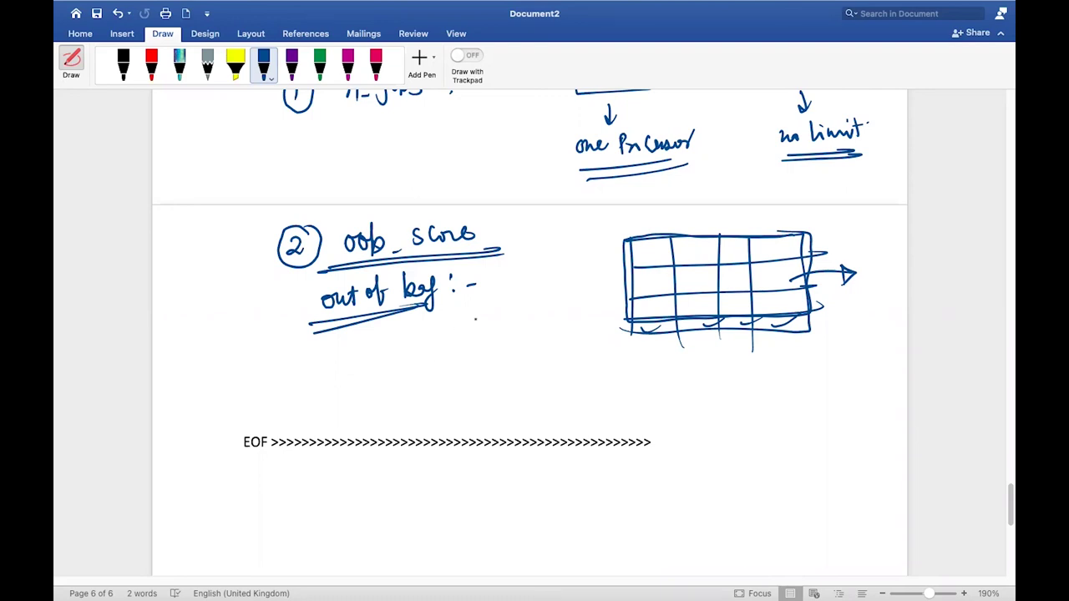
scroll(475, 318, "down", 2)
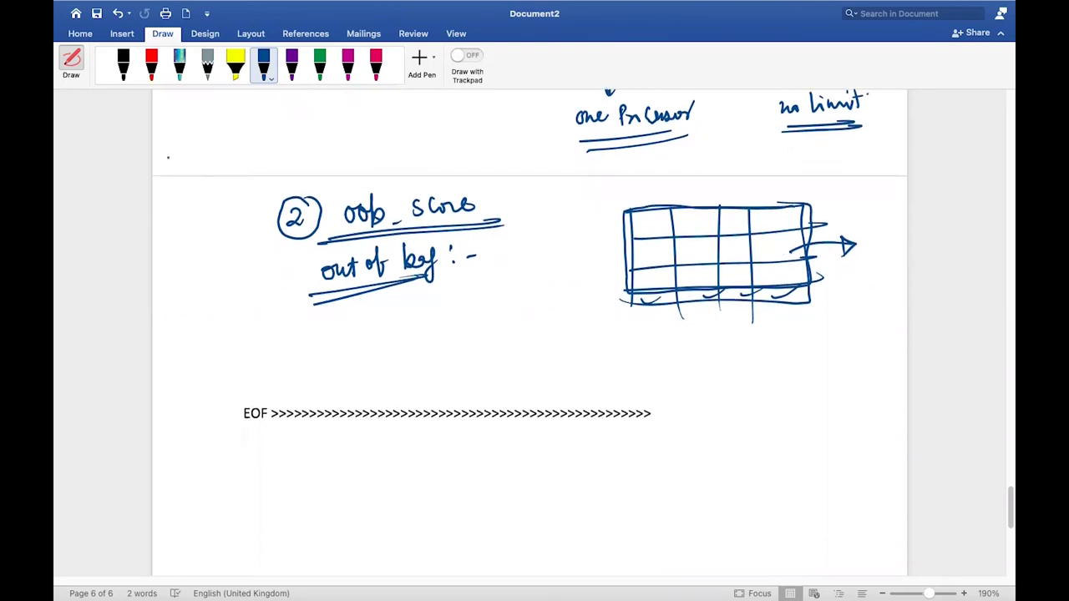
Insert blank lines above the EOF line, then write a blue 30 below 'out of bag'.
key("Escape")
left_click(296, 363)
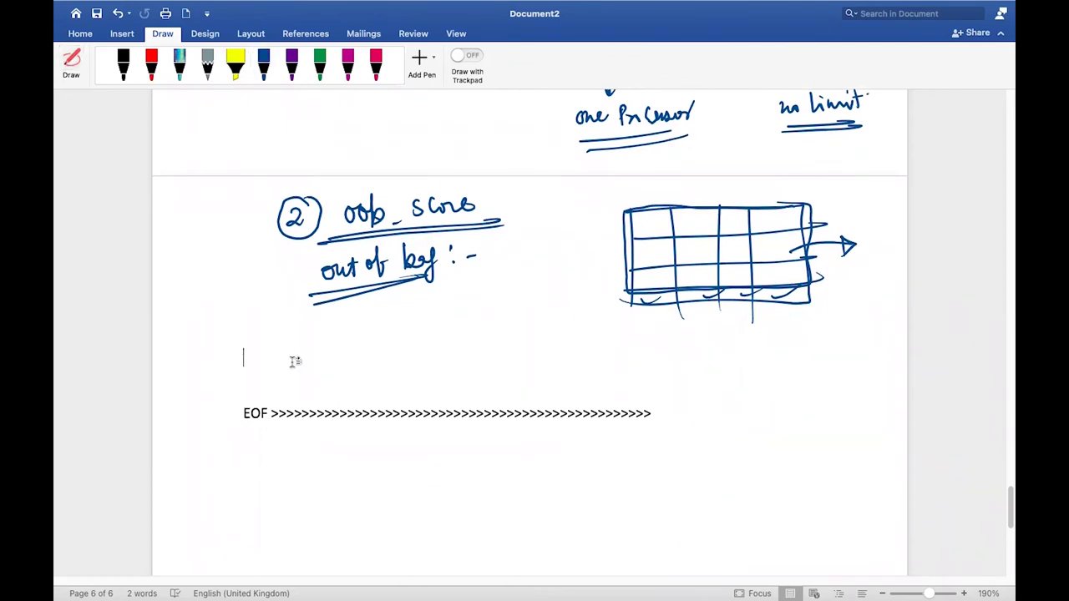
key("Return")
key("Return")
key("Return")
key("Return")
key("Return")
key("Return")
key("Return")
key("Return")
key("Return")
key("Return")
key("Return")
key("Return")
key("Return")
key("Return")
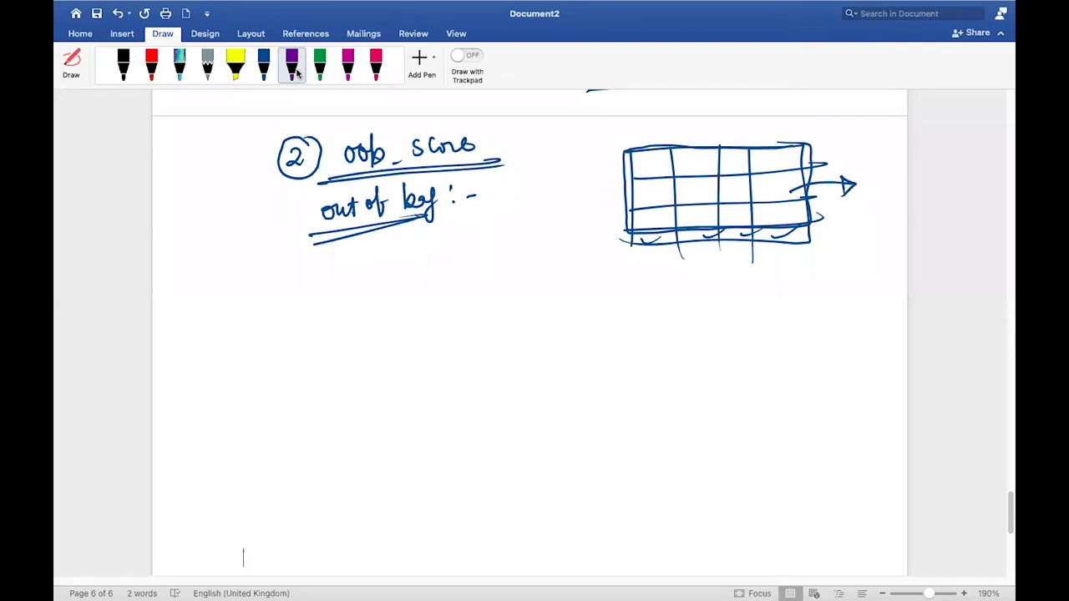
left_click(266, 67)
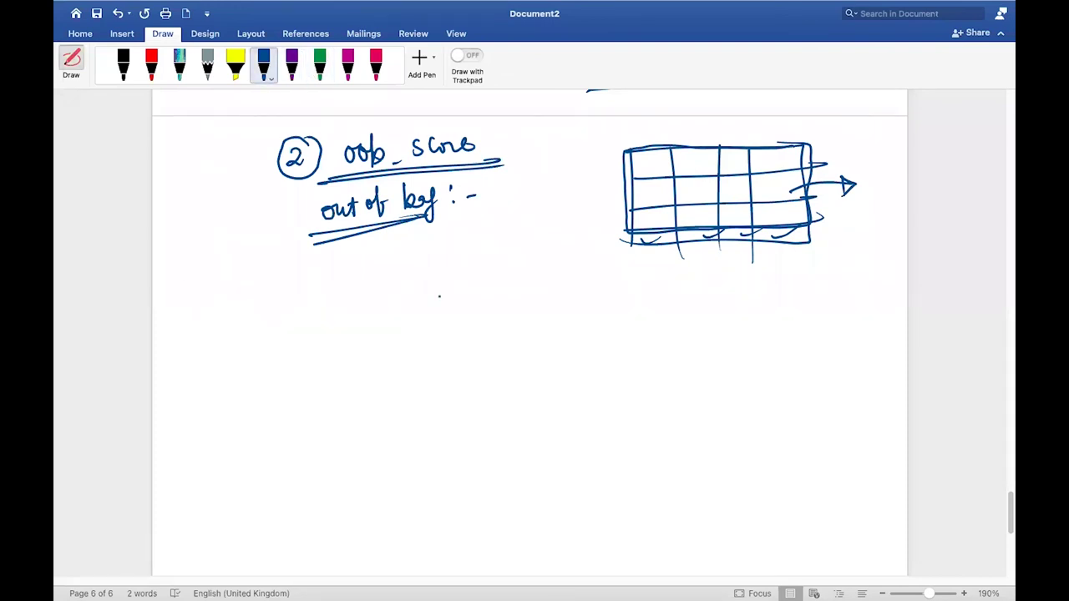
mouse_move(436, 294)
left_mouse_down()
mouse_move(451, 309)
mouse_move(439, 319)
mouse_move(473, 291)
left_mouse_up()
Branch 30 into 20 and 10, labelled with boxed 'Tr' and 'Te'.
mouse_move(447, 335)
left_mouse_down()
mouse_move(406, 379)
mouse_move(396, 409)
mouse_move(409, 396)
left_mouse_up()
mouse_move(375, 436)
left_mouse_down()
mouse_move(393, 430)
mouse_move(386, 450)
left_mouse_up()
left_click_drag(391, 447, 416, 433)
mouse_move(484, 335)
left_mouse_down()
mouse_move(513, 371)
mouse_move(505, 405)
left_mouse_up()
left_click_drag(514, 390, 518, 423)
mouse_move(510, 424)
left_mouse_down()
mouse_move(512, 443)
mouse_move(532, 440)
left_mouse_up()
left_click(364, 434)
mouse_move(378, 430)
left_mouse_down()
mouse_move(412, 426)
mouse_move(426, 456)
mouse_move(419, 426)
left_mouse_up()
left_click_drag(488, 429, 486, 456)
mouse_move(483, 430)
left_mouse_down()
mouse_move(539, 414)
mouse_move(493, 455)
left_mouse_up()
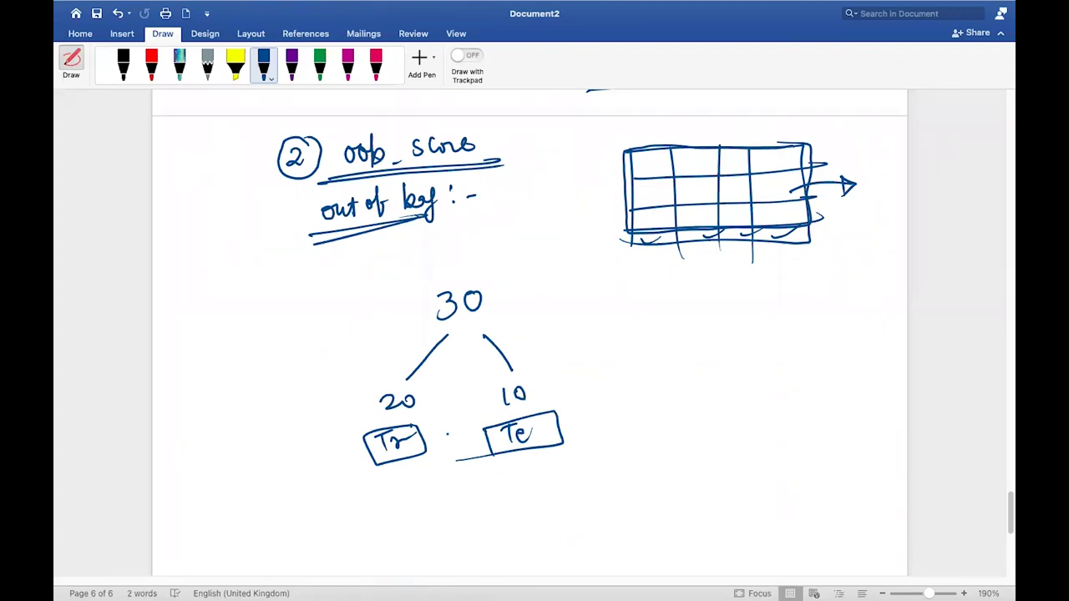
Circle the 10 and arrow it to an underlined 'oob_error_rate' note.
mouse_move(559, 379)
left_mouse_down()
mouse_move(501, 369)
mouse_move(527, 418)
mouse_move(535, 375)
left_mouse_up()
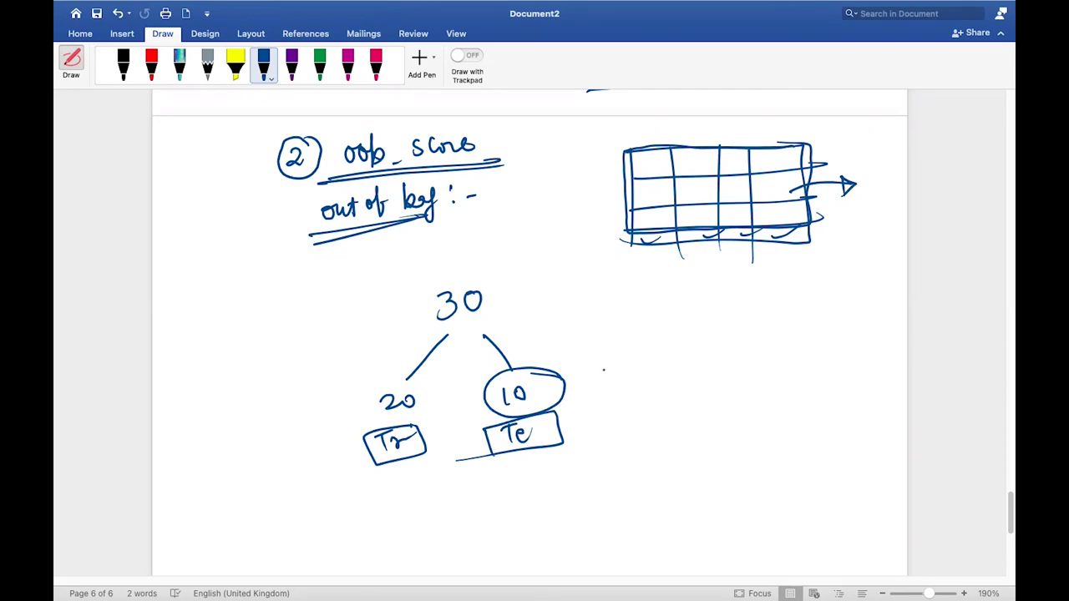
mouse_move(538, 390)
left_mouse_down()
mouse_move(602, 374)
mouse_move(593, 385)
left_mouse_up()
left_click(625, 371)
mouse_move(628, 352)
left_mouse_down()
mouse_move(660, 356)
mouse_move(757, 294)
mouse_move(630, 388)
left_mouse_up()
left_click(673, 332)
left_click(671, 338)
left_click(756, 298)
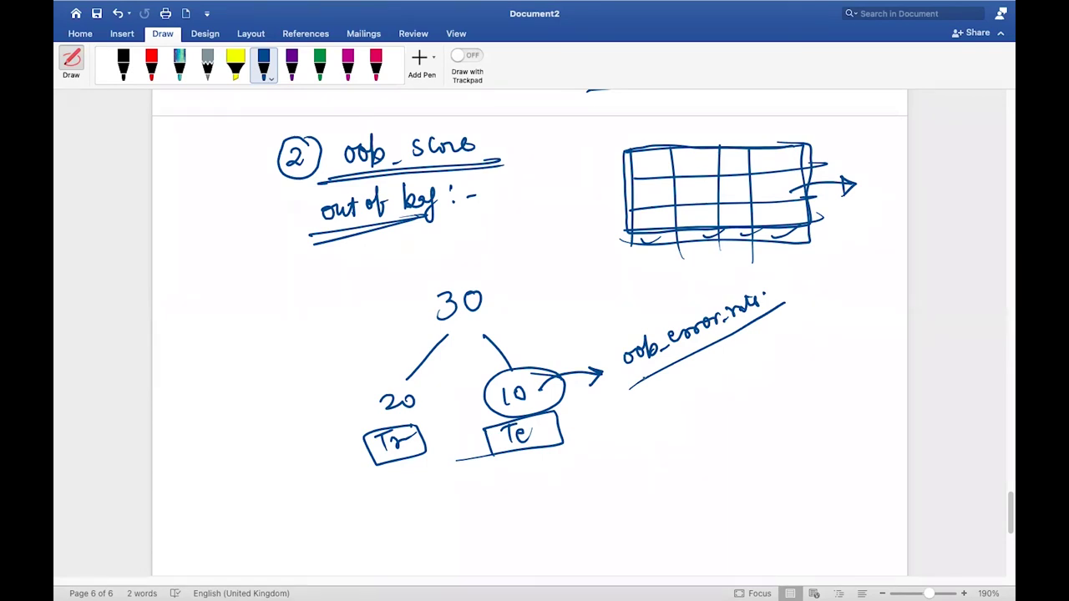
Write an underlined 60% left of the split diagram.
mouse_move(207, 309)
left_mouse_down()
mouse_move(200, 323)
mouse_move(232, 300)
left_mouse_up()
mouse_move(244, 293)
left_mouse_down()
mouse_move(237, 325)
mouse_move(251, 306)
left_mouse_up()
left_click_drag(192, 351, 284, 318)
left_click_drag(251, 326, 268, 316)
left_click_drag(285, 305, 287, 307)
Write a circled 70% below the 60% and tick beside the Te box.
mouse_move(206, 380)
left_mouse_down()
mouse_move(218, 378)
mouse_move(216, 404)
left_mouse_up()
left_click_drag(239, 374, 255, 389)
left_click_drag(249, 366, 257, 371)
mouse_move(285, 342)
left_mouse_down()
mouse_move(311, 351)
mouse_move(253, 346)
left_mouse_up()
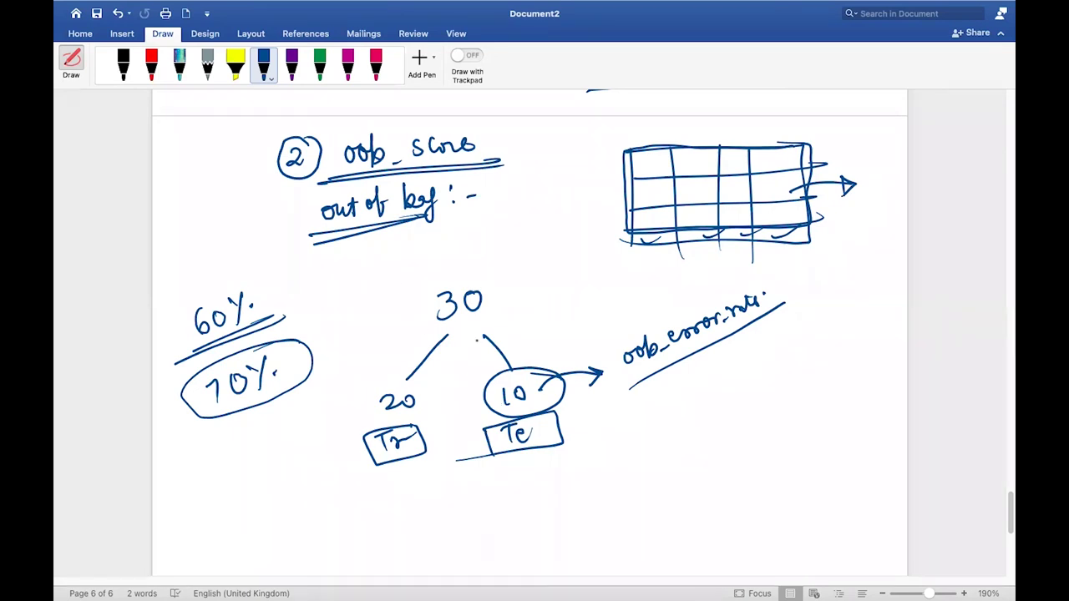
left_click_drag(578, 434, 609, 429)
Write '10 – 2' beside oob_error_rate, circle the 2, and arrow down to a circled eₓ.
left_click_drag(768, 375, 767, 401)
left_click_drag(785, 378, 812, 387)
mouse_move(836, 378)
left_mouse_down()
mouse_move(858, 389)
mouse_move(834, 411)
left_mouse_up()
left_click(875, 380)
left_click_drag(837, 367, 854, 364)
left_click_drag(844, 402, 843, 436)
left_click_drag(836, 425, 852, 424)
left_click_drag(808, 458, 834, 471)
mouse_move(832, 462)
left_mouse_down()
mouse_move(822, 471)
mouse_move(844, 491)
mouse_move(837, 440)
left_mouse_up()
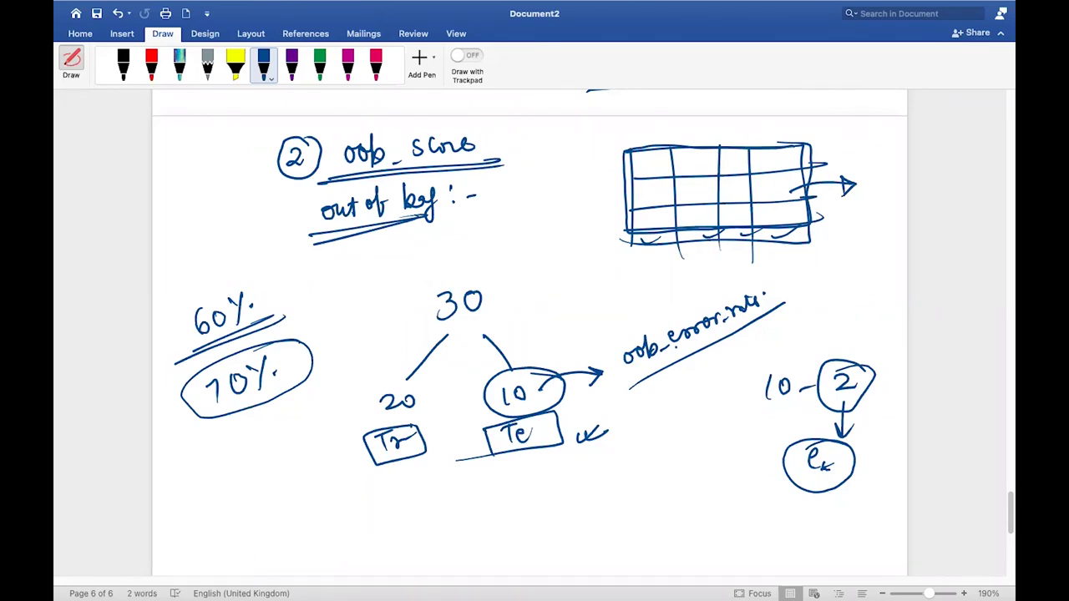
scroll(534, 335, "down", 3)
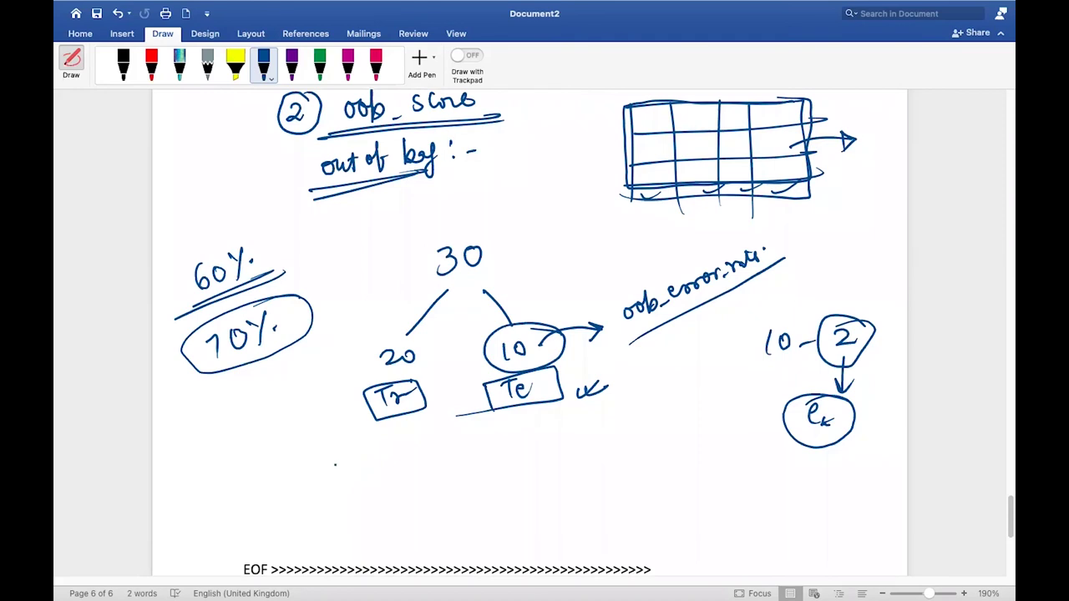
Add a small hooked stroke and dot at the left end of the oob_score underline, then exit drawing mode.
left_click_drag(269, 143, 337, 130)
left_click(327, 125)
key("Escape")
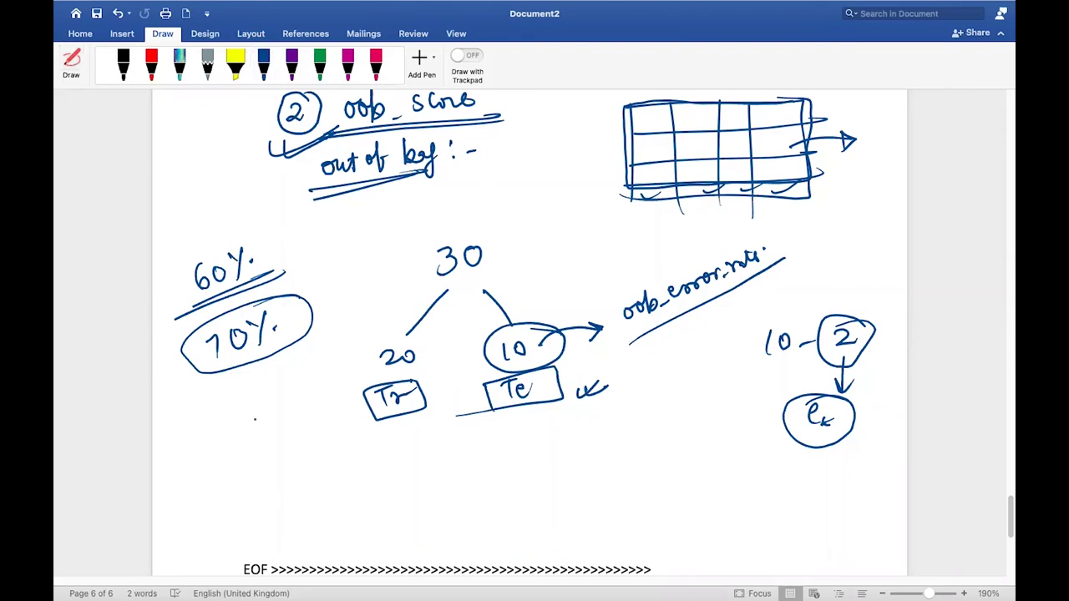
Add empty paragraphs until the document runs onto a seventh page.
left_click(293, 515)
key("Return")
key("Return")
key("Return")
key("Return")
key("Return")
key("Return")
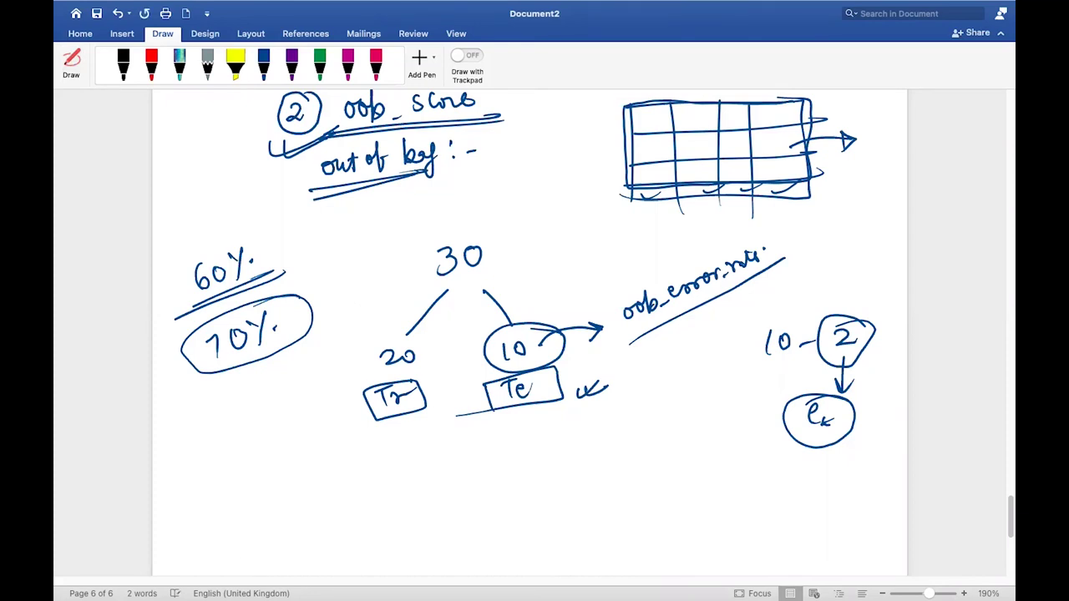
key("Return")
key("Return")
key("Return")
key("Return")
key("Return")
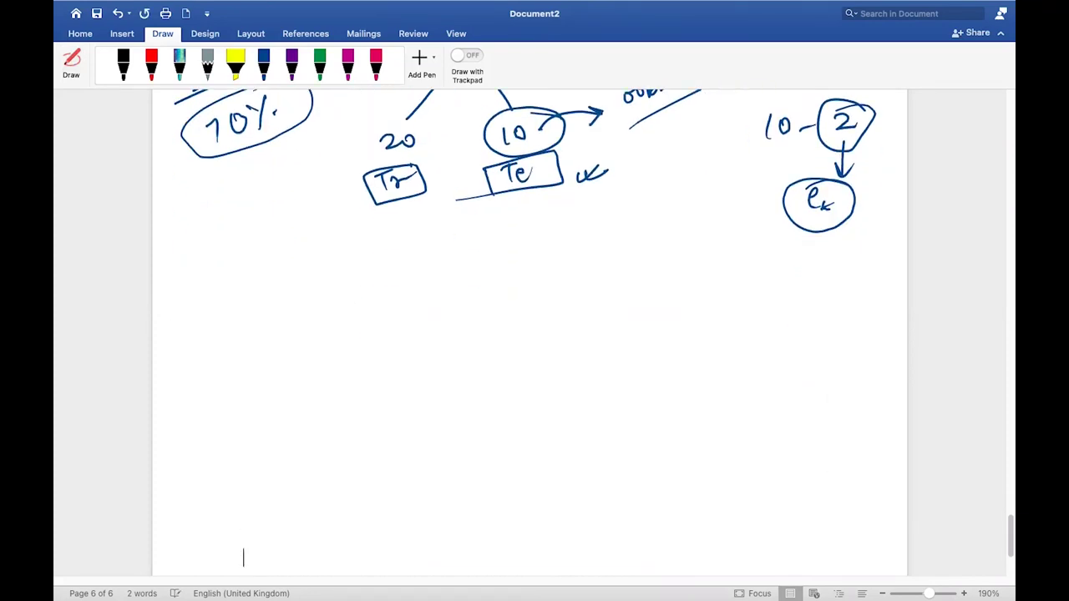
key("Return")
key("Return")
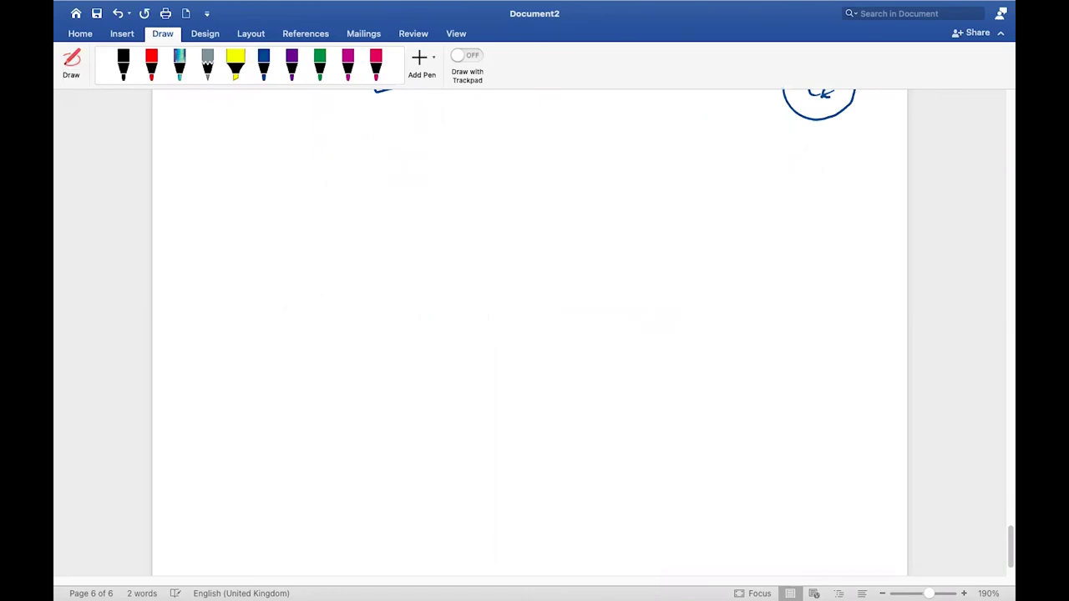
key("Return")
key("Return")
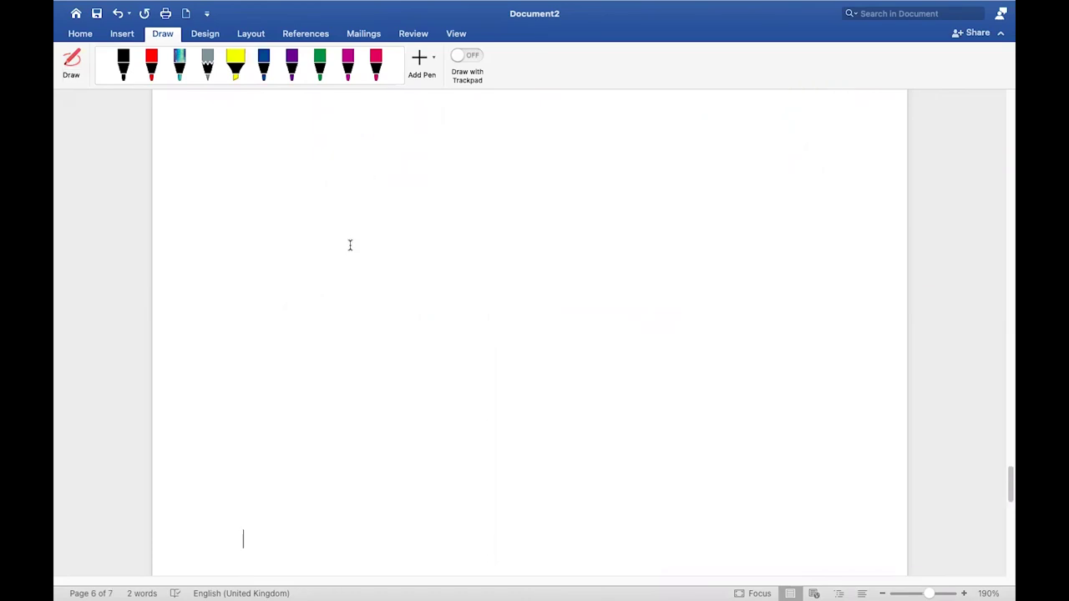
Start handwriting the 'Grid Search CV' heading in blue ink on the new page.
left_click(264, 67)
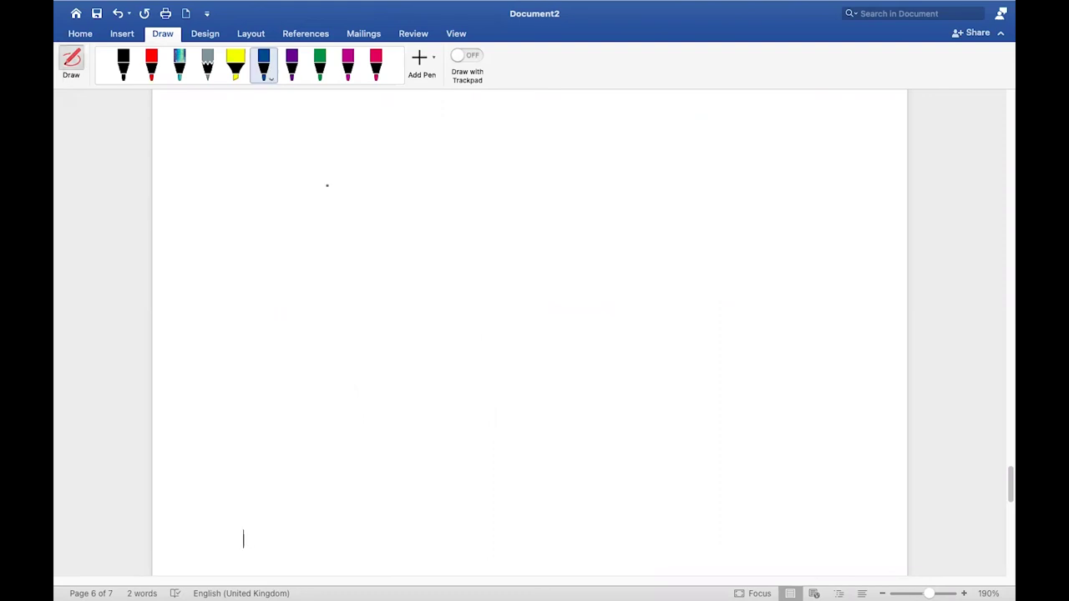
mouse_move(212, 108)
left_mouse_down()
mouse_move(215, 140)
mouse_move(234, 121)
mouse_move(264, 135)
left_mouse_up()
left_click(242, 110)
Finish and underline the 'Grid Search CV' title, then write 'Max_depth' below it.
mouse_move(305, 104)
left_mouse_down()
mouse_move(298, 120)
mouse_move(387, 127)
mouse_move(419, 126)
mouse_move(436, 105)
left_mouse_up()
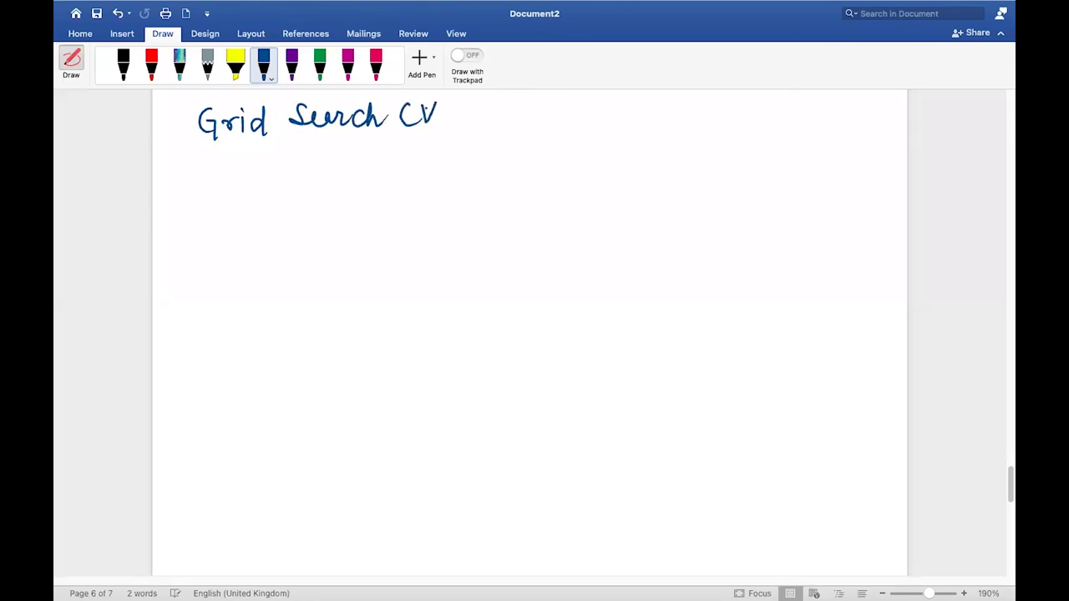
left_click_drag(191, 151, 445, 129)
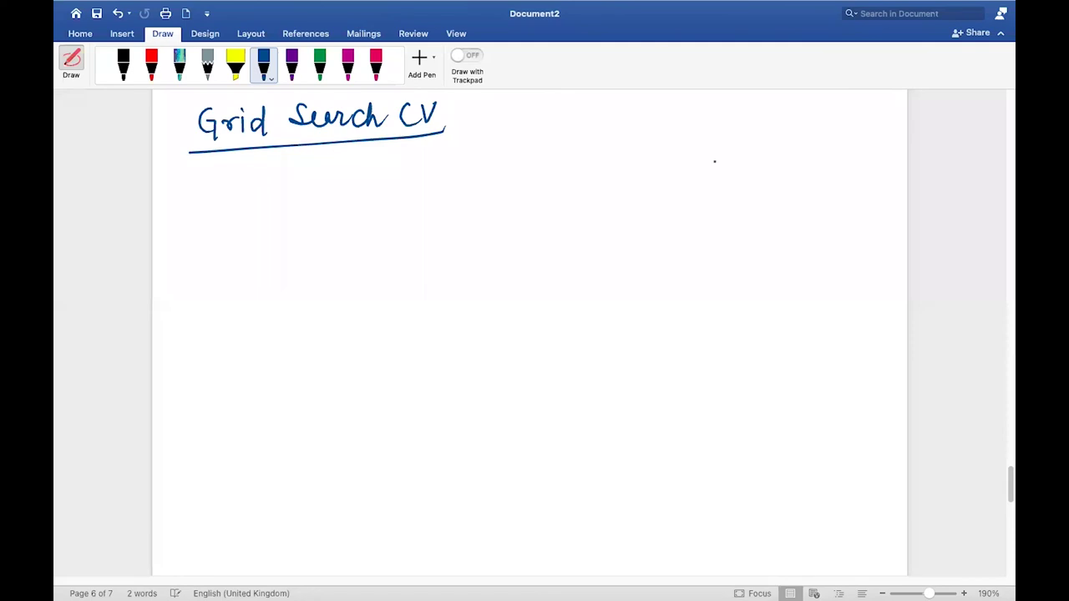
left_click_drag(611, 173, 656, 173)
mouse_move(656, 163)
left_mouse_down()
mouse_move(643, 174)
mouse_move(725, 172)
left_mouse_up()
mouse_move(728, 155)
left_mouse_down()
mouse_move(735, 172)
mouse_move(738, 160)
left_mouse_up()
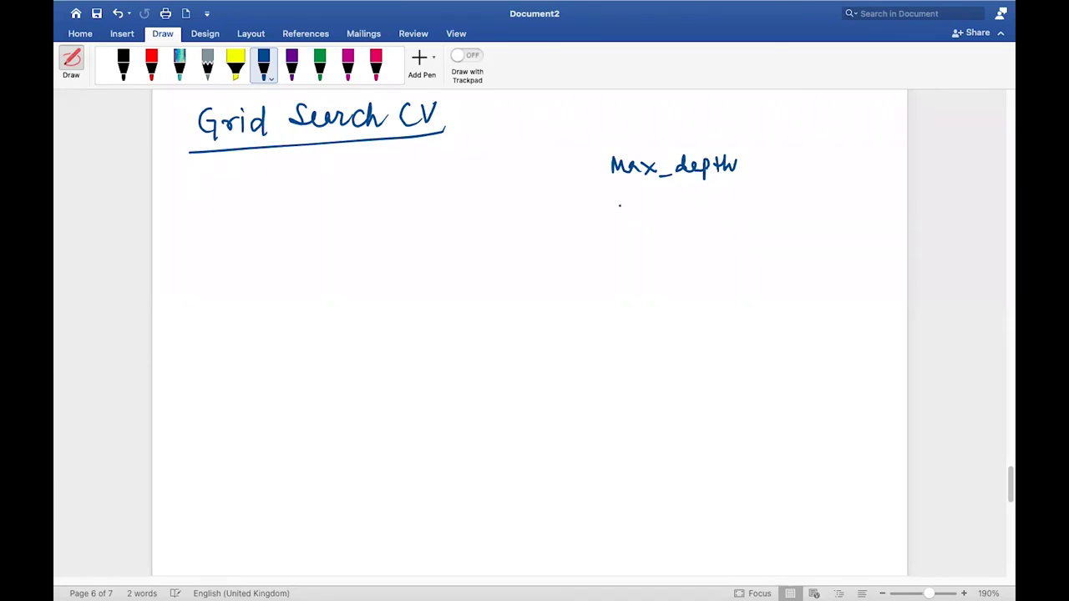
Draw two placeholder boxes under Max_depth and write '= 3,4,5,8,10' after it.
mouse_move(617, 204)
left_mouse_down()
mouse_move(734, 199)
mouse_move(618, 233)
mouse_move(606, 209)
mouse_move(623, 205)
left_mouse_up()
left_click_drag(609, 252, 612, 275)
mouse_move(609, 252)
left_mouse_down()
mouse_move(677, 251)
mouse_move(648, 279)
mouse_move(636, 276)
left_mouse_up()
left_click_drag(753, 164, 767, 163)
left_click_drag(754, 170, 804, 175)
left_click_drag(814, 156, 822, 176)
left_click_drag(834, 169, 832, 175)
mouse_move(840, 157)
left_mouse_down()
mouse_move(845, 167)
mouse_move(852, 155)
left_mouse_up()
mouse_move(858, 168)
left_mouse_down()
mouse_move(856, 177)
mouse_move(871, 156)
mouse_move(883, 175)
left_mouse_up()
mouse_move(888, 151)
left_mouse_down()
mouse_move(886, 168)
mouse_move(895, 152)
left_mouse_up()
Write '= 10,12,15,18' beside the upper box and tick inside it.
left_click_drag(749, 209, 789, 220)
left_click_drag(800, 206, 809, 222)
mouse_move(818, 202)
left_mouse_down()
mouse_move(819, 216)
mouse_move(833, 216)
left_mouse_up()
mouse_move(843, 211)
left_mouse_down()
mouse_move(841, 221)
mouse_move(853, 218)
left_mouse_up()
mouse_move(864, 201)
left_mouse_down()
mouse_move(860, 219)
mouse_move(869, 200)
left_mouse_up()
left_click_drag(873, 210, 870, 224)
mouse_move(882, 199)
left_mouse_down()
mouse_move(881, 214)
mouse_move(889, 206)
left_mouse_up()
left_click_drag(682, 217, 715, 215)
Tick and complete the lower box, then write '= 3,8,9' beside it.
left_click_drag(720, 276, 764, 254)
left_click_drag(751, 260, 766, 259)
left_click_drag(612, 277, 658, 276)
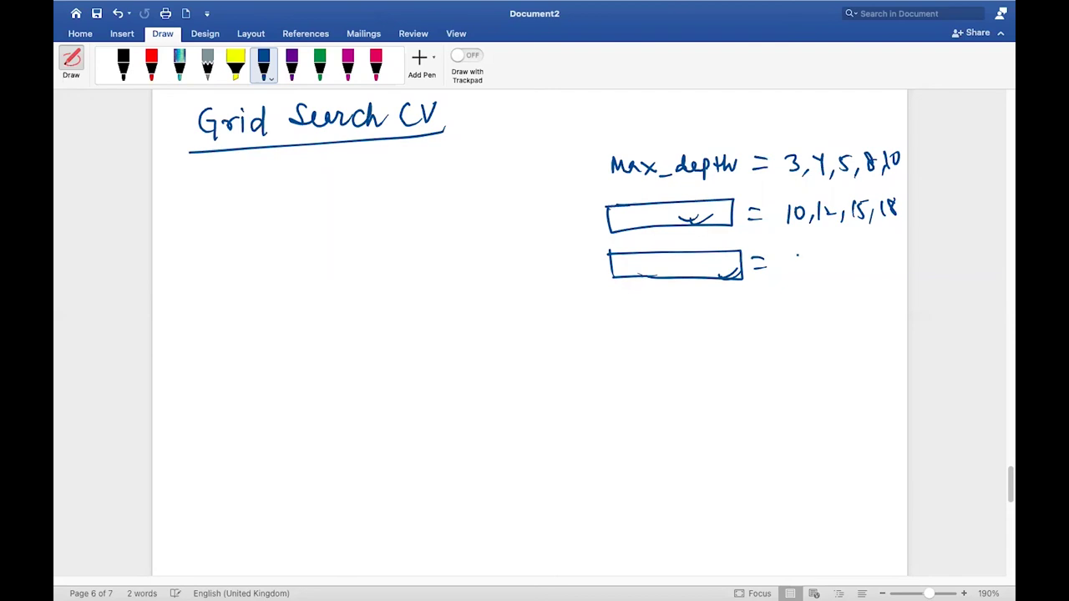
left_click_drag(796, 252, 797, 266)
left_click_drag(808, 260, 837, 265)
left_click_drag(855, 252, 865, 266)
Fix the 4, draw a double down arrow below the grid, and circle 3 and 10.
left_click_drag(814, 149, 820, 156)
mouse_move(732, 303)
left_mouse_down()
mouse_move(734, 334)
mouse_move(746, 337)
left_mouse_up()
mouse_move(721, 328)
left_mouse_down()
mouse_move(739, 342)
mouse_move(780, 327)
mouse_move(745, 340)
left_mouse_up()
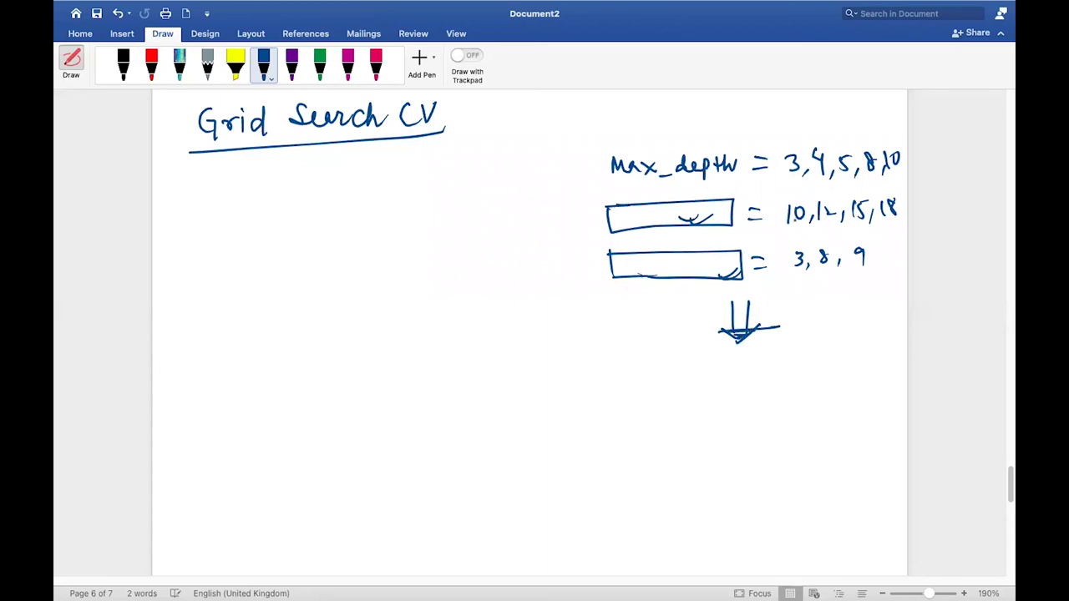
mouse_move(800, 144)
left_mouse_down()
mouse_move(780, 172)
mouse_move(809, 149)
mouse_move(790, 145)
left_mouse_up()
mouse_move(807, 198)
left_mouse_down()
mouse_move(797, 280)
mouse_move(802, 245)
left_mouse_up()
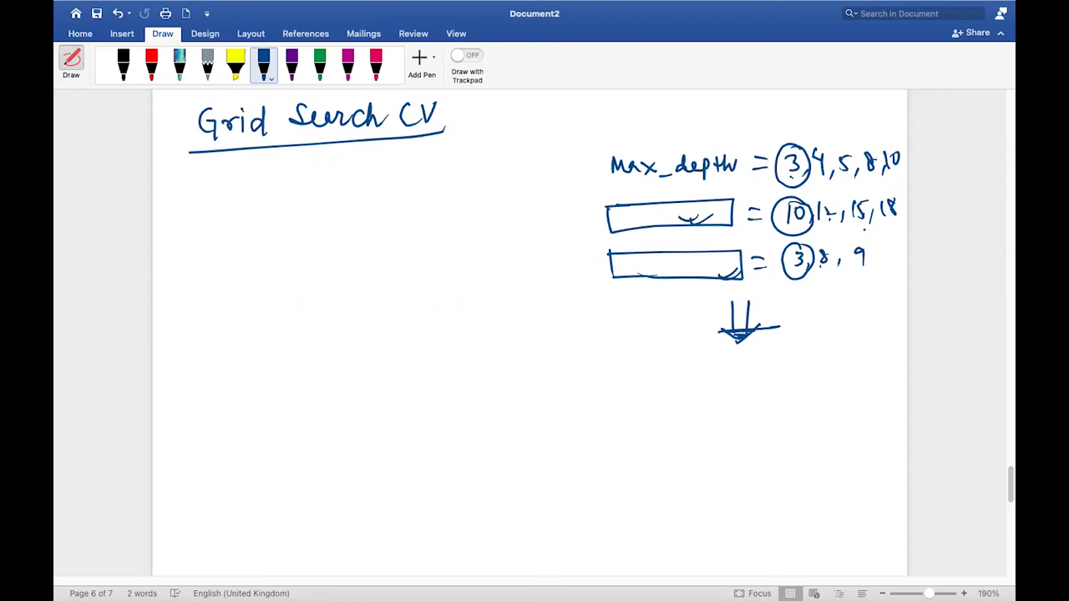
Write the first combination 3, 10, 3 and tick the three parameter rows.
left_click_drag(218, 184, 217, 200)
mouse_move(239, 199)
left_mouse_down()
mouse_move(236, 213)
mouse_move(262, 201)
left_mouse_up()
left_click_drag(274, 184, 289, 206)
left_click_drag(315, 179, 311, 198)
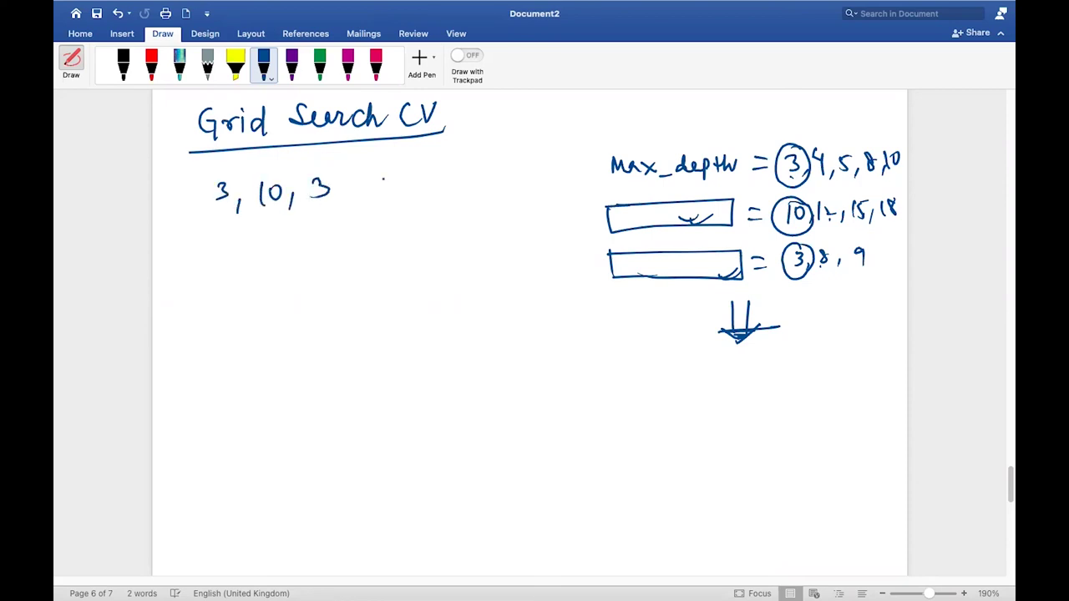
left_click_drag(568, 167, 600, 163)
left_click_drag(554, 220, 589, 213)
left_click_drag(573, 262, 599, 258)
left_click_drag(454, 164, 455, 187)
mouse_move(476, 169)
left_mouse_down()
mouse_move(468, 180)
mouse_move(478, 170)
left_mouse_up()
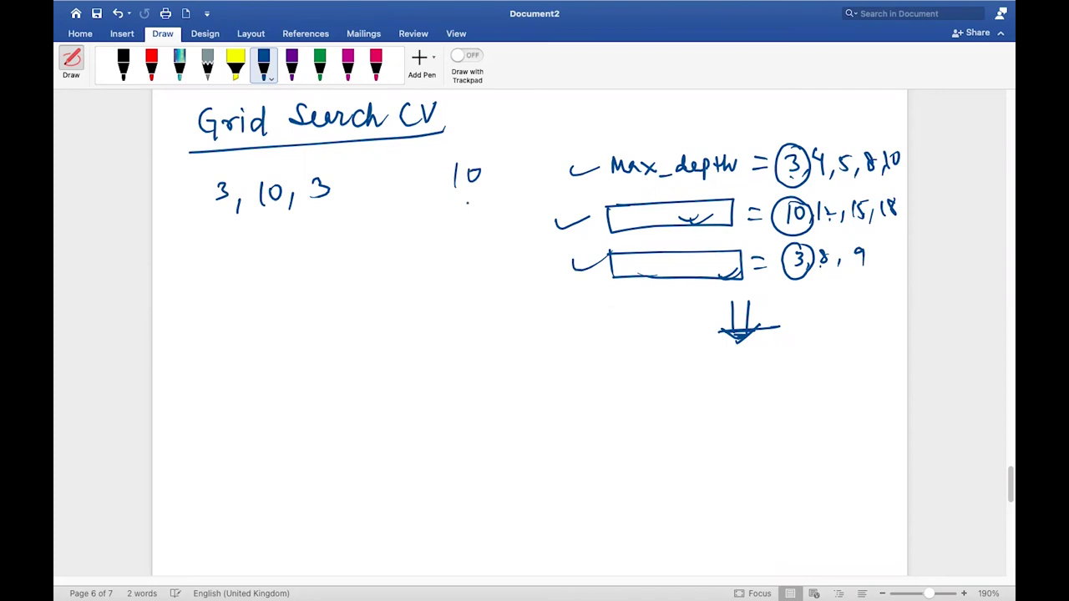
Write the combinations 3, 12, 8 and 3, 12, 3 below it.
mouse_move(208, 242)
left_mouse_down()
mouse_move(206, 263)
mouse_move(249, 264)
left_mouse_up()
left_click_drag(255, 250, 280, 254)
mouse_move(289, 244)
left_mouse_down()
mouse_move(285, 261)
mouse_move(299, 240)
mouse_move(309, 247)
mouse_move(299, 254)
left_mouse_up()
mouse_move(201, 287)
left_mouse_down()
mouse_move(211, 293)
mouse_move(203, 302)
left_mouse_up()
mouse_move(231, 297)
left_mouse_down()
mouse_move(226, 306)
mouse_move(246, 303)
left_mouse_up()
mouse_move(255, 282)
left_mouse_down()
mouse_move(285, 300)
mouse_move(304, 298)
left_mouse_up()
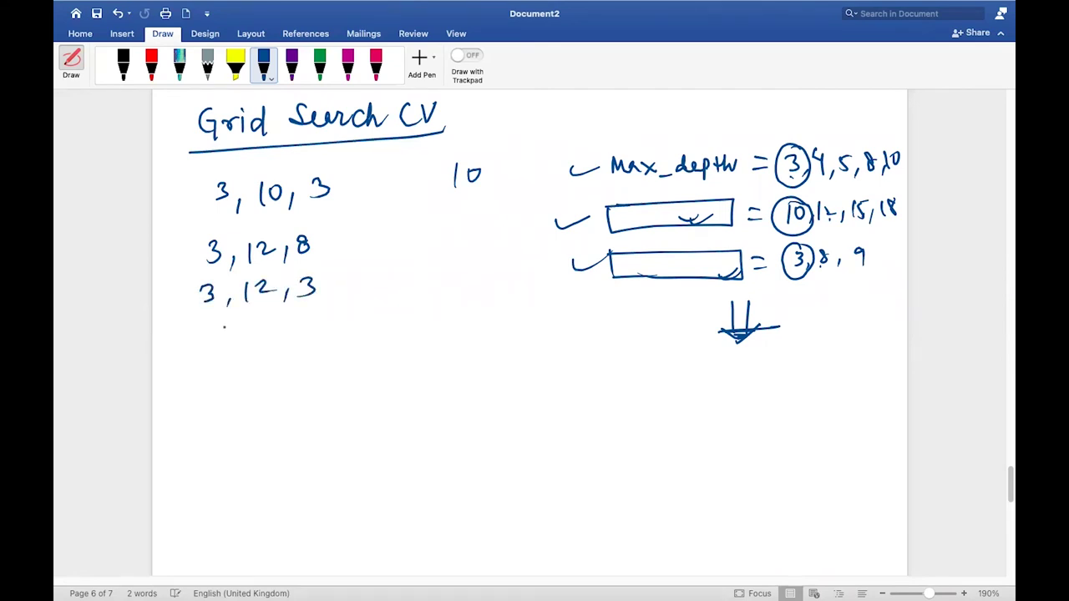
Add 3, 15, 8 and 3, 15, 3, ring the first column, and begin a count note.
mouse_move(202, 329)
left_mouse_down()
mouse_move(207, 343)
mouse_move(239, 341)
left_mouse_up()
mouse_move(249, 329)
left_mouse_down()
mouse_move(251, 346)
mouse_move(263, 327)
left_mouse_up()
left_click_drag(270, 336, 267, 349)
left_click_drag(284, 326, 280, 344)
mouse_move(217, 367)
left_mouse_down()
mouse_move(220, 382)
mouse_move(237, 382)
left_mouse_up()
mouse_move(251, 366)
left_mouse_down()
mouse_move(260, 383)
mouse_move(268, 370)
left_mouse_up()
mouse_move(288, 361)
left_mouse_down()
mouse_move(297, 373)
mouse_move(284, 382)
left_mouse_up()
mouse_move(227, 178)
left_mouse_down()
mouse_move(179, 284)
mouse_move(242, 378)
mouse_move(227, 180)
left_mouse_up()
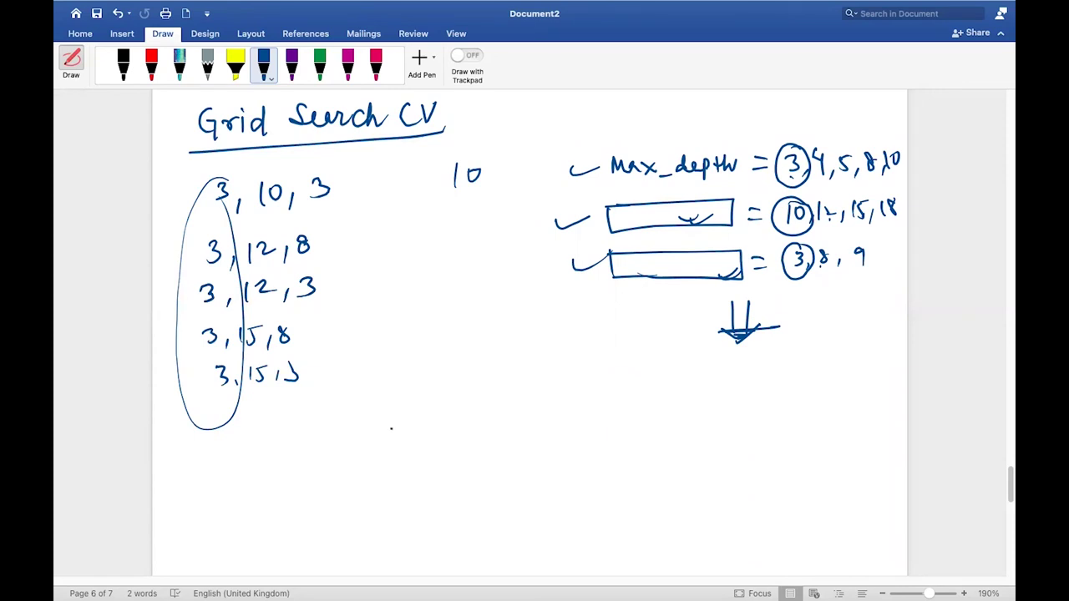
mouse_move(396, 410)
left_mouse_down()
mouse_move(383, 415)
mouse_move(396, 426)
mouse_move(383, 437)
mouse_move(413, 451)
mouse_move(412, 438)
mouse_move(432, 457)
mouse_move(421, 439)
mouse_move(401, 434)
mouse_move(441, 456)
left_mouse_up()
mouse_move(477, 401)
left_mouse_down()
mouse_move(473, 425)
mouse_move(488, 398)
left_mouse_up()
Write '5! + 4! + 3!' beside the crossed-out note.
left_click(515, 426)
mouse_move(509, 390)
left_mouse_down()
mouse_move(508, 411)
mouse_move(558, 399)
mouse_move(550, 418)
left_mouse_up()
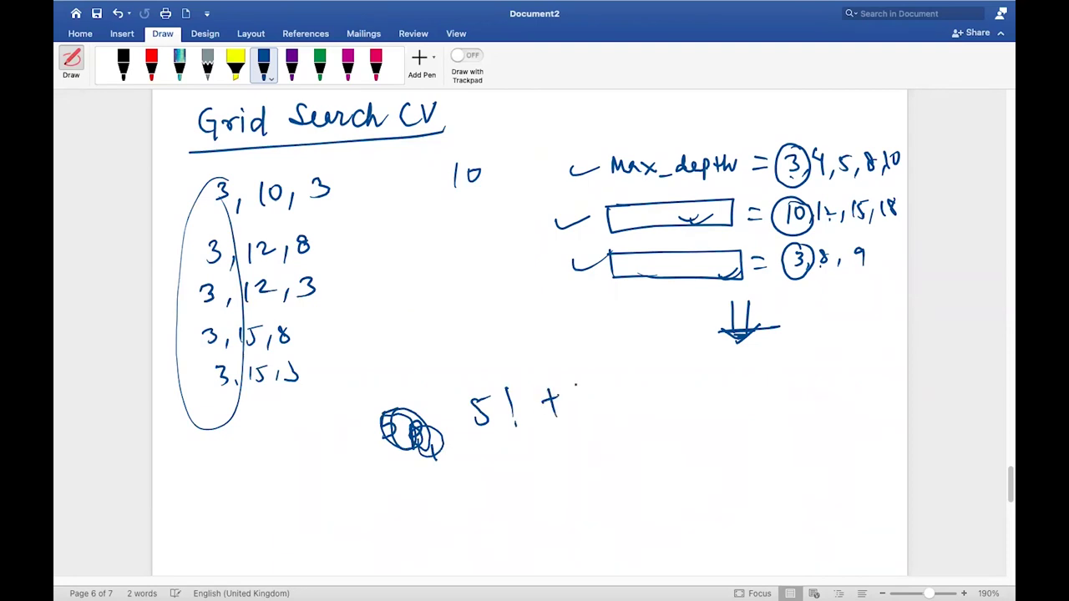
left_click_drag(578, 382, 589, 396)
left_click_drag(592, 383, 593, 409)
mouse_move(606, 379)
left_mouse_down()
mouse_move(609, 411)
mouse_move(641, 394)
mouse_move(645, 405)
left_mouse_up()
mouse_move(663, 379)
left_mouse_down()
mouse_move(674, 388)
mouse_move(670, 401)
left_mouse_up()
left_click_drag(697, 367, 699, 398)
Underline and box the factorial sum, marking each of its terms.
left_click_drag(459, 454, 778, 416)
mouse_move(450, 384)
left_mouse_down()
mouse_move(476, 457)
mouse_move(742, 363)
mouse_move(729, 419)
left_mouse_up()
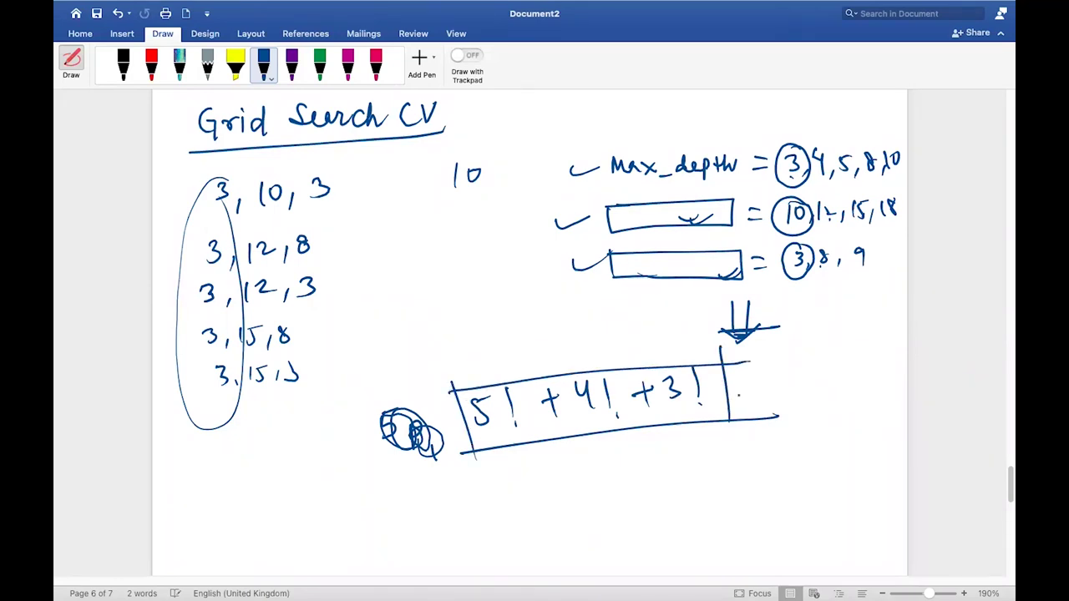
left_click_drag(478, 457, 523, 438)
left_click_drag(600, 439, 662, 421)
left_click_drag(720, 428, 777, 407)
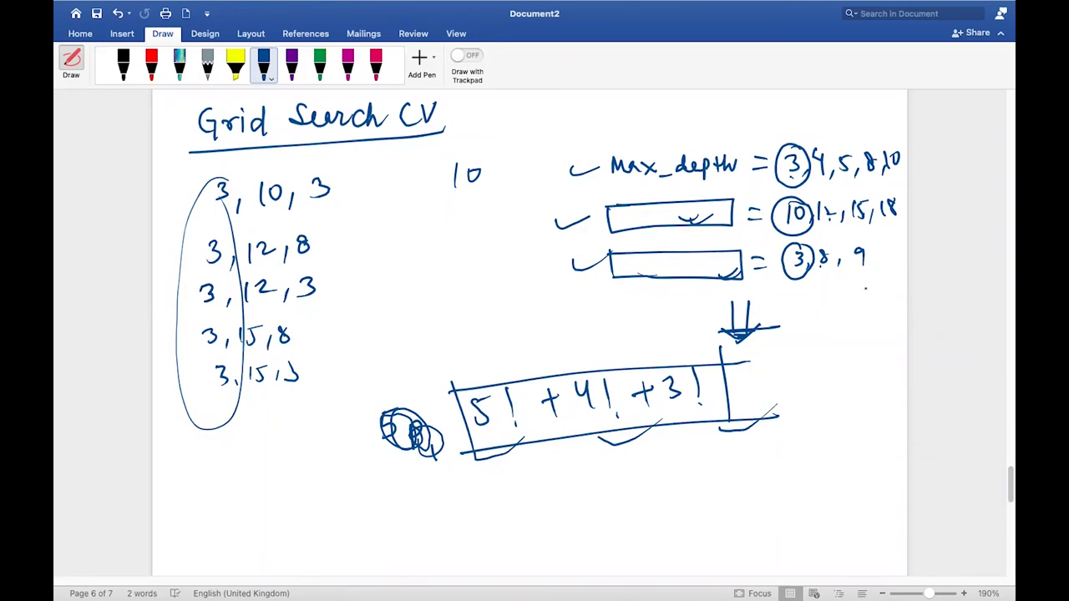
Write the expansion '5×4×3×2 + 4×3×2 + 3×' beneath the box.
mouse_move(480, 486)
left_mouse_down()
mouse_move(529, 496)
mouse_move(619, 487)
left_mouse_up()
mouse_move(634, 477)
left_mouse_down()
mouse_move(652, 474)
mouse_move(651, 489)
left_mouse_up()
left_click_drag(668, 465, 685, 490)
mouse_move(691, 470)
left_mouse_down()
mouse_move(707, 486)
mouse_move(692, 487)
left_mouse_up()
mouse_move(722, 465)
left_mouse_down()
mouse_move(728, 485)
mouse_move(760, 479)
left_mouse_up()
mouse_move(758, 461)
left_mouse_down()
mouse_move(747, 479)
mouse_move(776, 465)
mouse_move(782, 473)
left_mouse_up()
mouse_move(804, 455)
left_mouse_down()
mouse_move(800, 476)
mouse_move(816, 459)
left_mouse_up()
mouse_move(825, 454)
left_mouse_down()
mouse_move(831, 472)
mouse_move(855, 465)
mouse_move(844, 466)
left_mouse_up()
left_click_drag(862, 459, 898, 457)
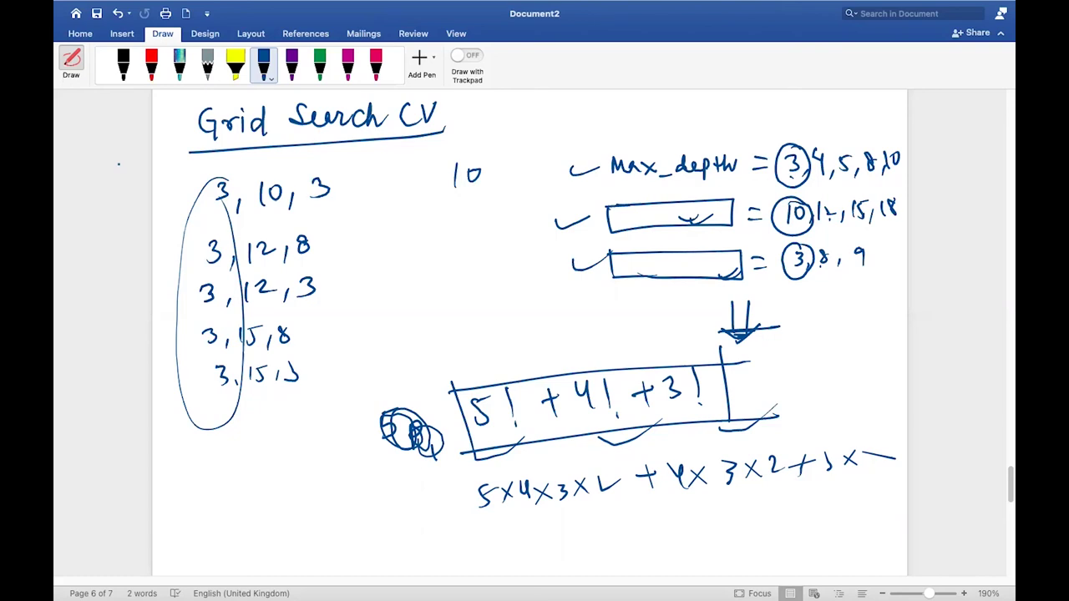
Undo the expansion, term marks, oval, combination lines and row checkmarks with Cmd+Z.
key("super+z")
key("super+z")
key("super+z")
key("super+z")
key("super+z")
key("super+z")
key("super+z")
key("super+z")
key("super+z")
key("super+z")
key("super+z")
key("super+z")
key("super+z")
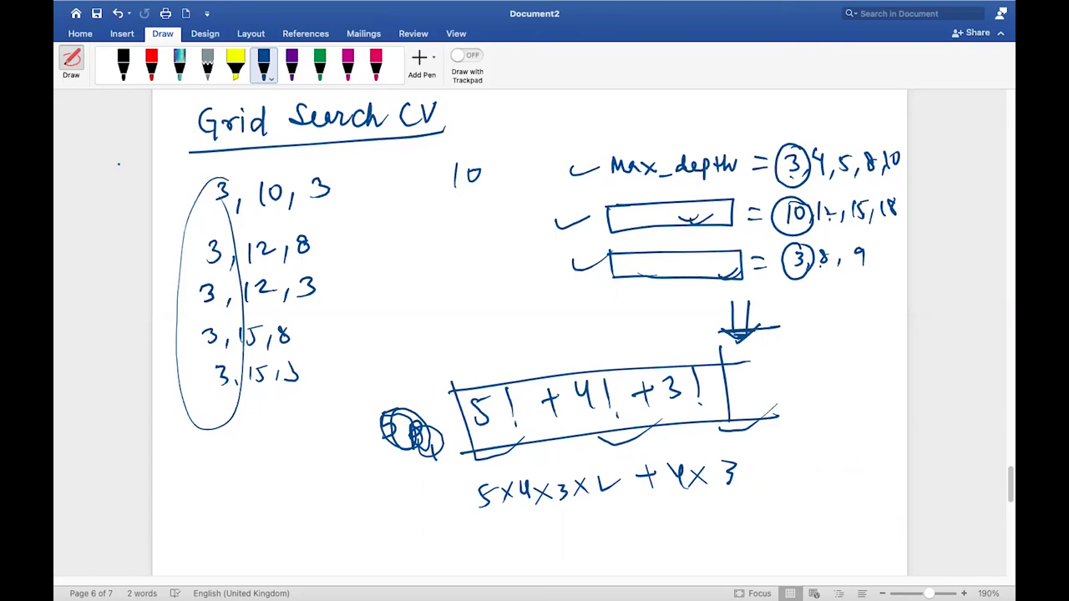
key("super+z")
key("super+z")
key("super+z")
key("super+z")
key("super+z")
key("super+z")
key("super+z")
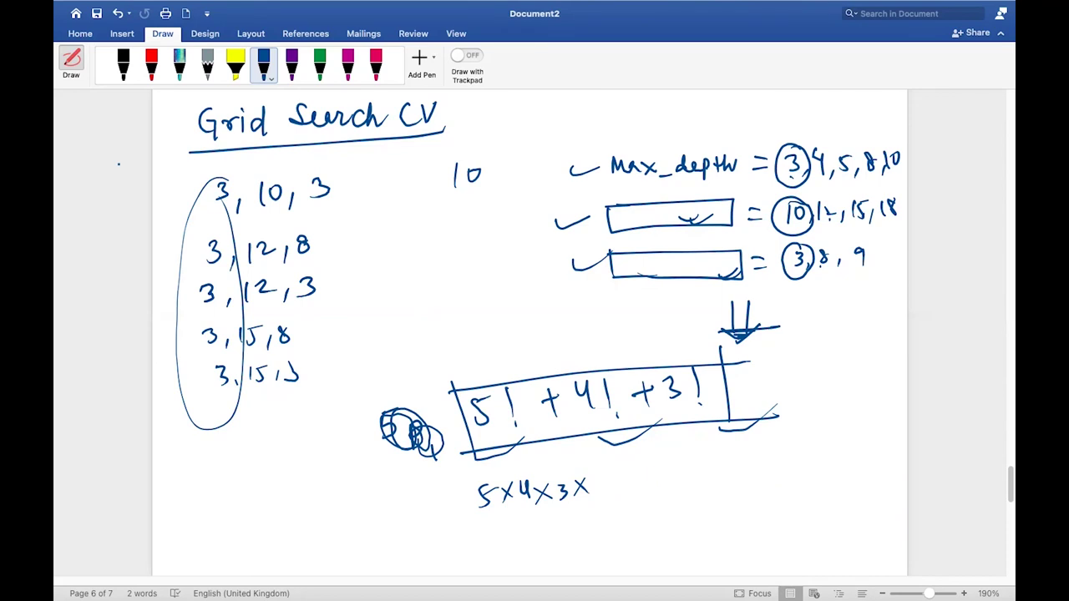
key("super+z")
key("super+z")
key("super+z")
key("super+z")
key("super+z")
key("super+z")
key("super+z")
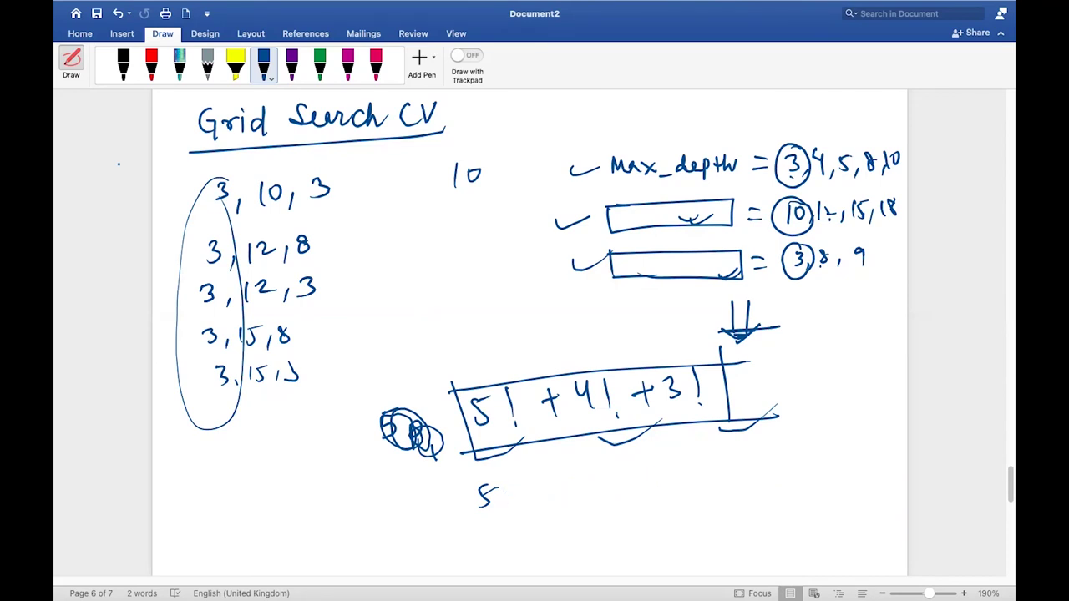
key("super+z")
key("super+z")
key("super+z")
key("super+z")
key("super+z")
key("super+z")
key("super+z")
key("super+z")
key("super+z")
key("super+z")
key("super+z")
key("super+z")
key("super+z")
key("super+z")
key("super+z")
key("super+z")
key("super+z")
key("super+z")
key("super+z")
key("super+z")
key("super+z")
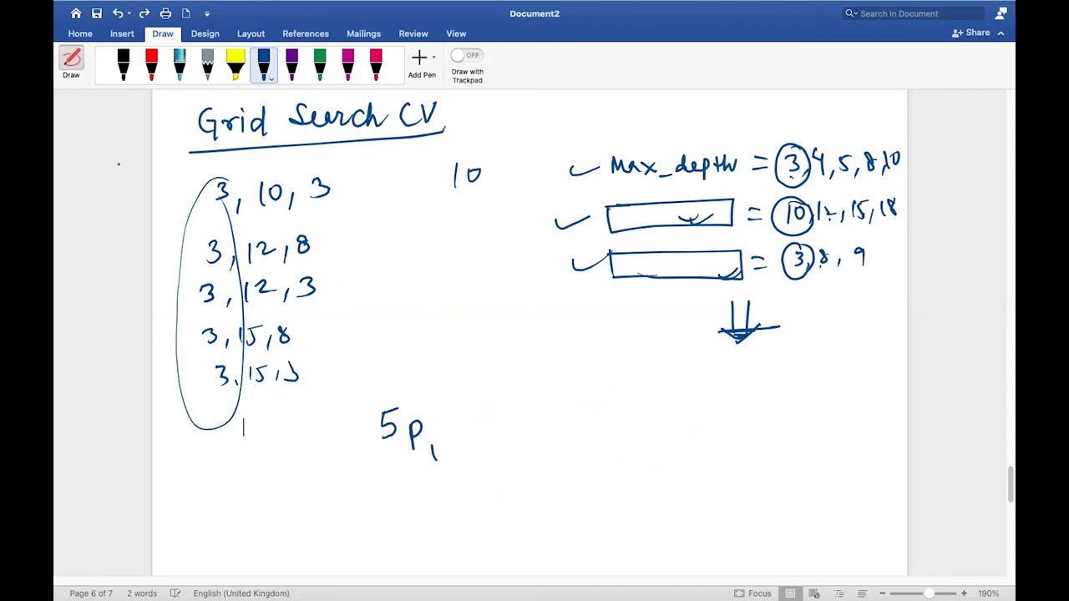
key("super+z")
key("super+z")
key("super+z")
key("super+z")
key("super+z")
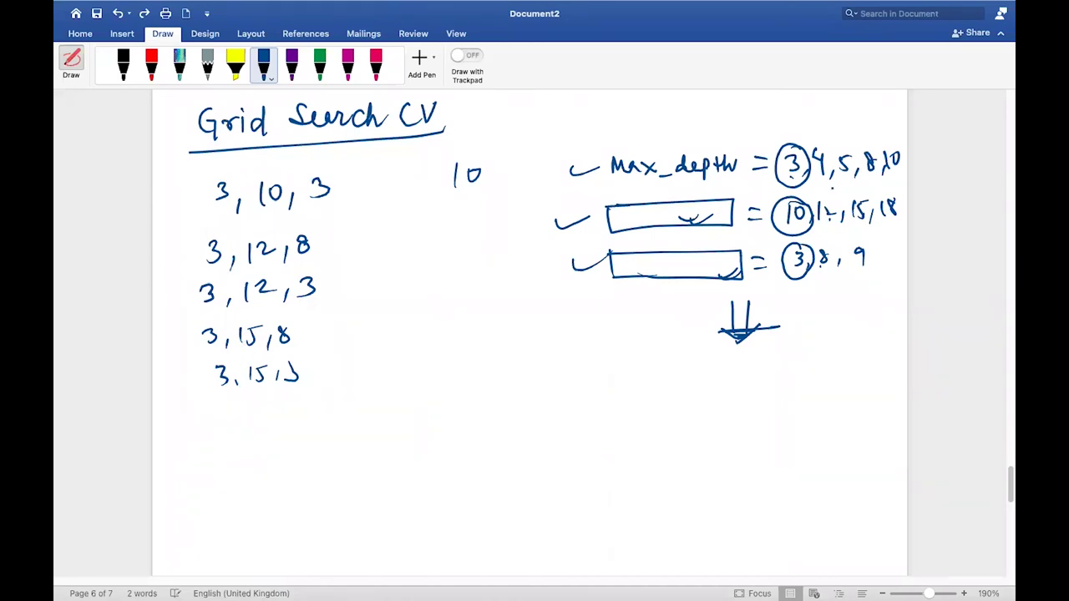
key("super+z")
key("super+z")
key("super+z")
key("super+z")
key("super+z")
key("super+z")
key("super+z")
key("super+z")
key("super+z")
key("super+z")
key("super+z")
key("super+z")
key("super+z")
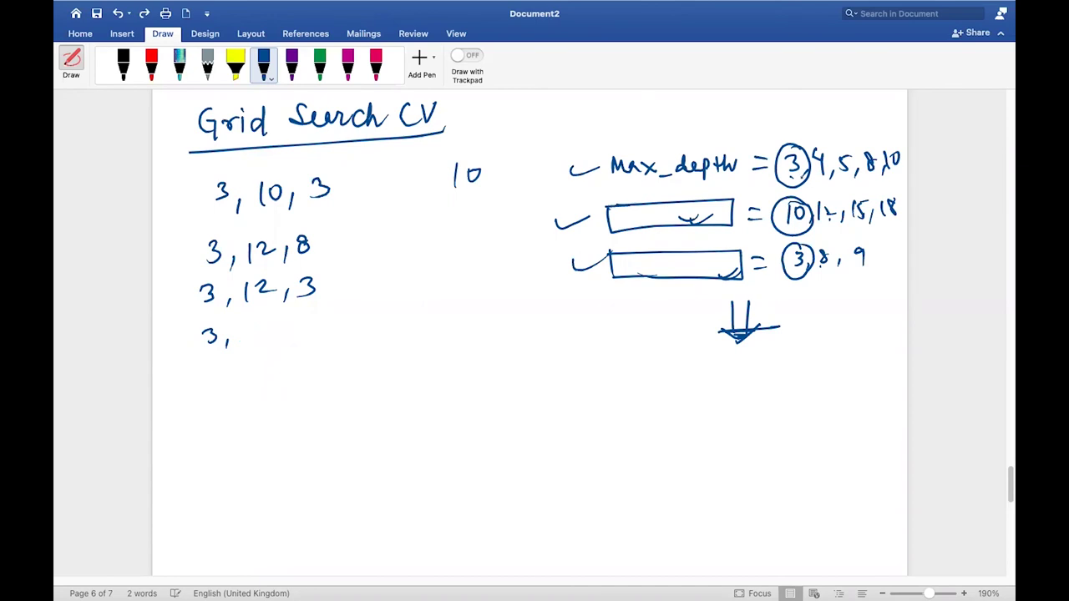
key("super+z")
key("super+z")
key("super+z")
key("super+z")
key("super+z")
key("super+z")
key("super+z")
key("super+z")
key("super+z")
key("super+z")
key("super+z")
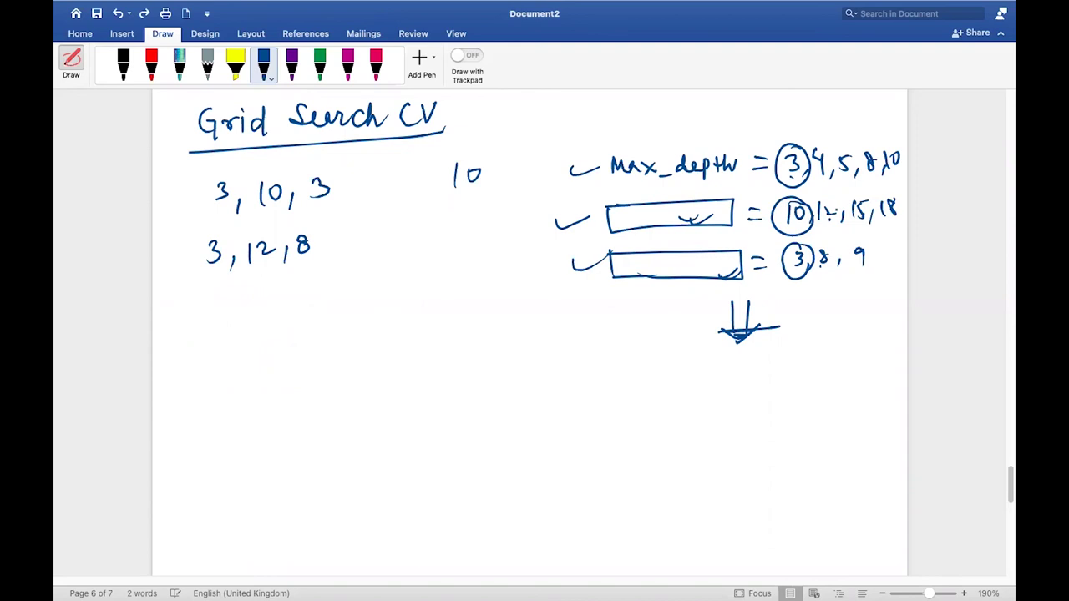
key("super+z")
key("super+z")
key("super+z")
key("super+z")
key("super+z")
key("super+z")
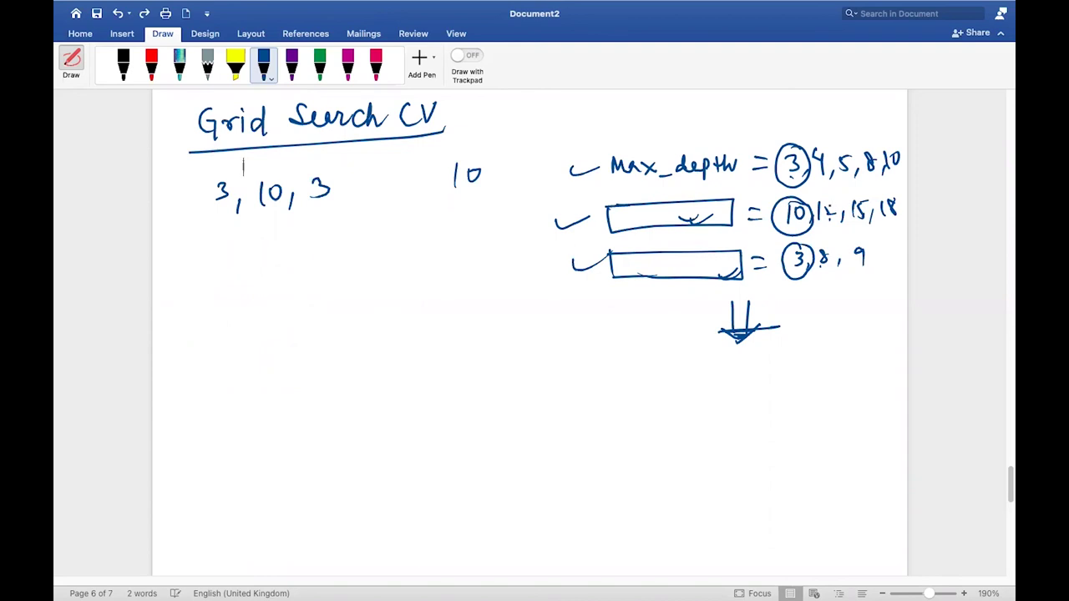
key("super+z")
key("super+z")
key("super+z")
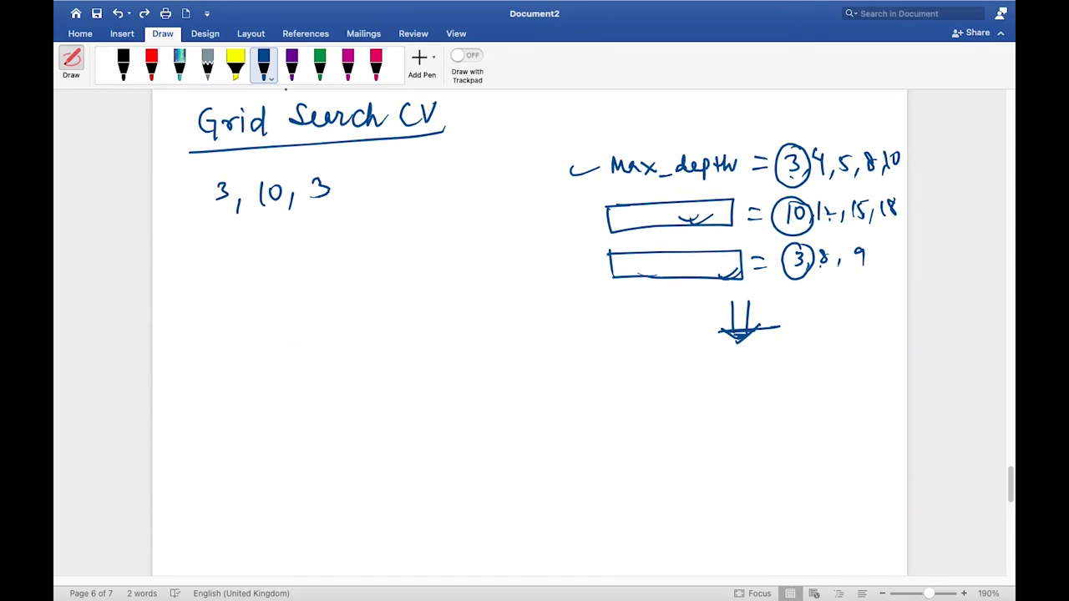
key("super+z")
key("super+z")
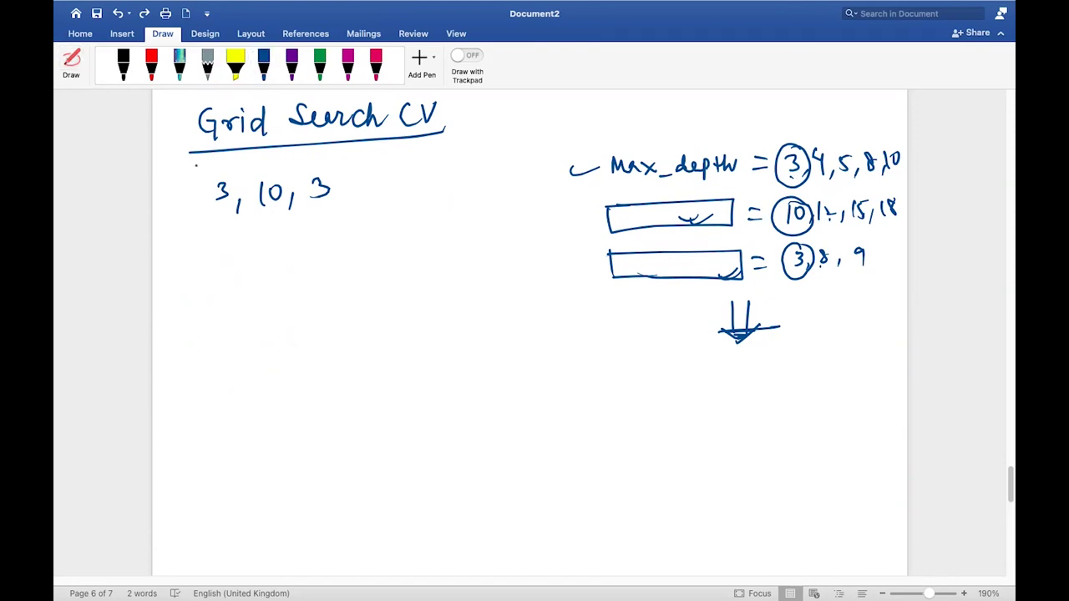
Delete the remaining handwritten 3,10,3 note.
key("shift+Up")
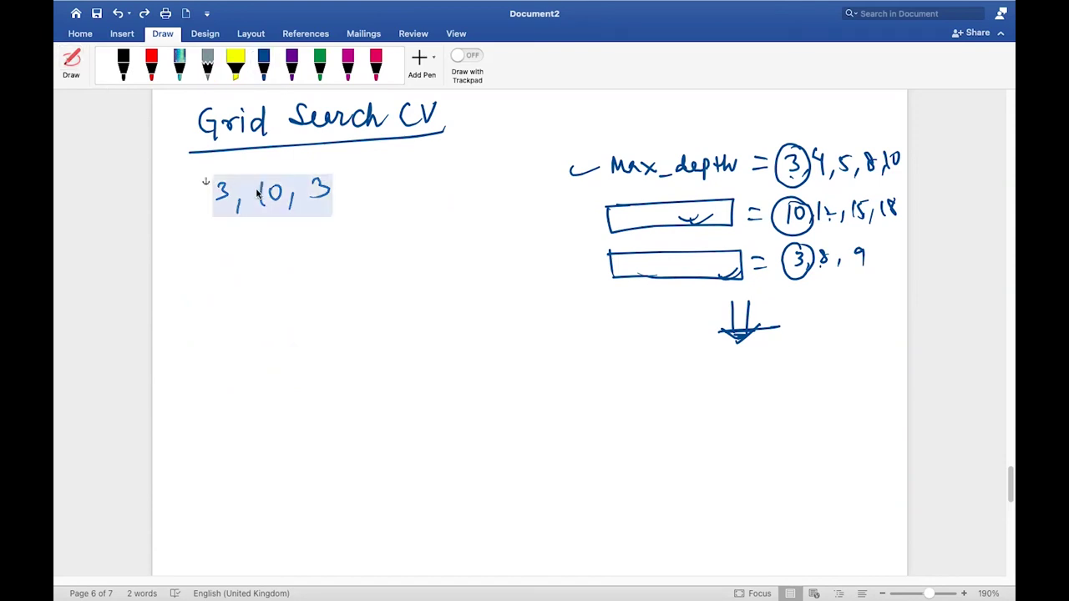
key("BackSpace")
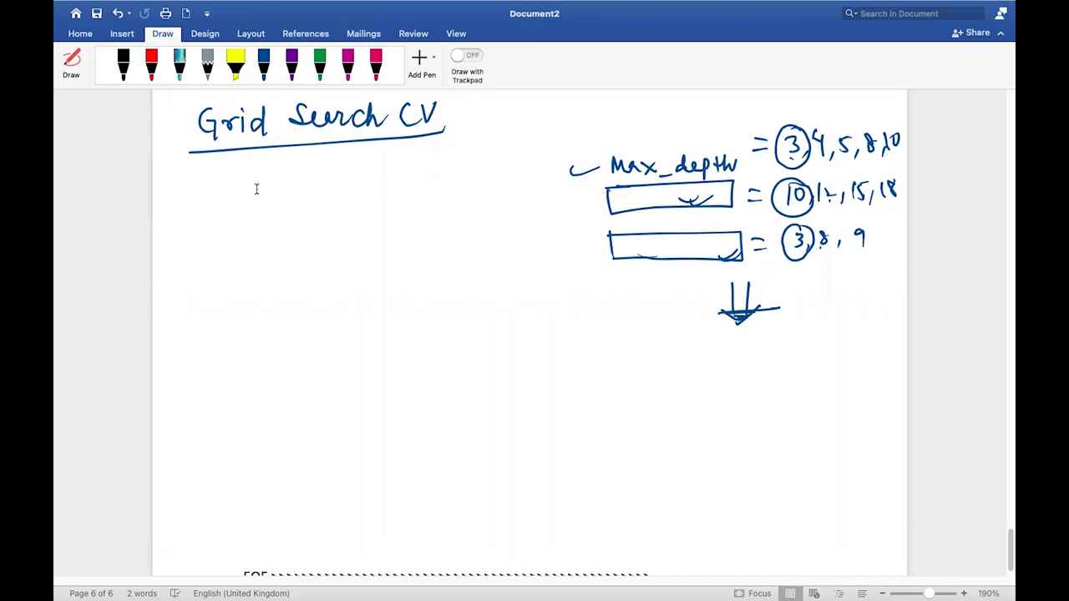
left_click(264, 63)
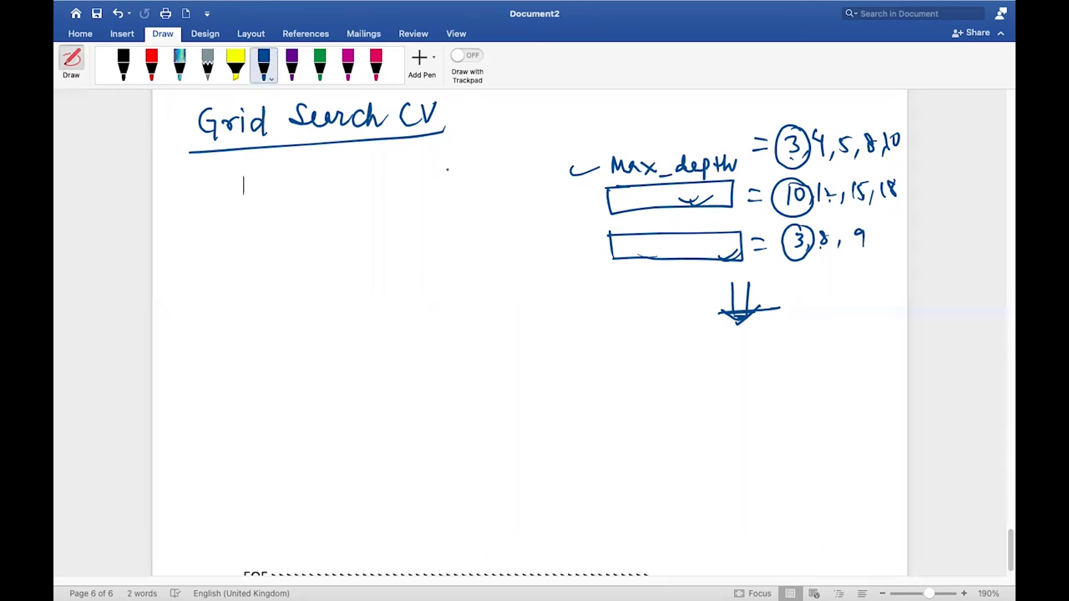
Draw an arrow under the Grid Search CV title and a down-arrow above Max_depth.
left_click_drag(188, 197, 220, 198)
mouse_move(210, 191)
left_mouse_down()
mouse_move(221, 198)
mouse_move(213, 205)
left_mouse_up()
left_click_drag(655, 107, 656, 139)
mouse_move(649, 125)
left_mouse_down()
mouse_move(657, 138)
mouse_move(666, 125)
left_mouse_up()
Circle the 15 and box the 4 and the 8 in the value grid.
mouse_move(867, 177)
left_mouse_down()
mouse_move(854, 174)
mouse_move(871, 180)
left_mouse_up()
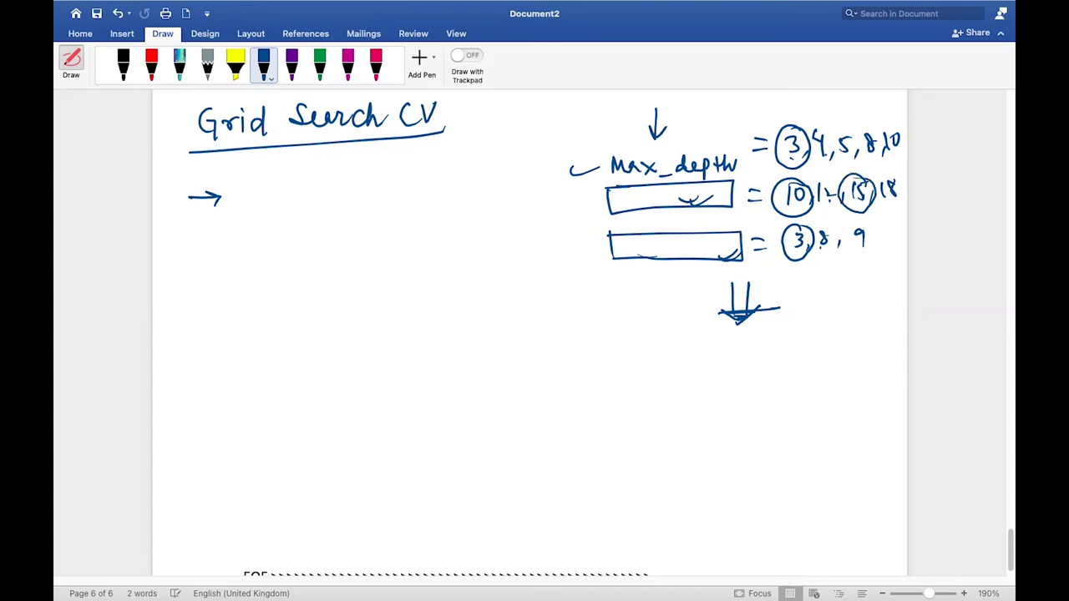
mouse_move(830, 125)
left_mouse_down()
mouse_move(808, 125)
mouse_move(833, 163)
mouse_move(832, 125)
left_mouse_up()
mouse_move(823, 222)
left_mouse_down()
mouse_move(812, 224)
mouse_move(815, 254)
mouse_move(837, 256)
mouse_move(812, 256)
left_mouse_up()
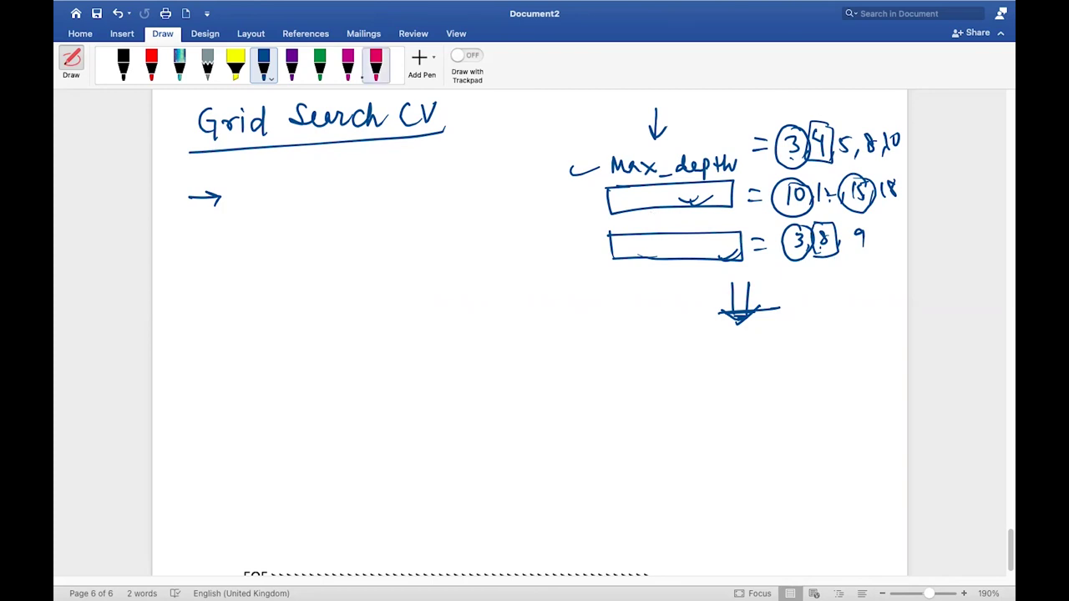
left_click(292, 65)
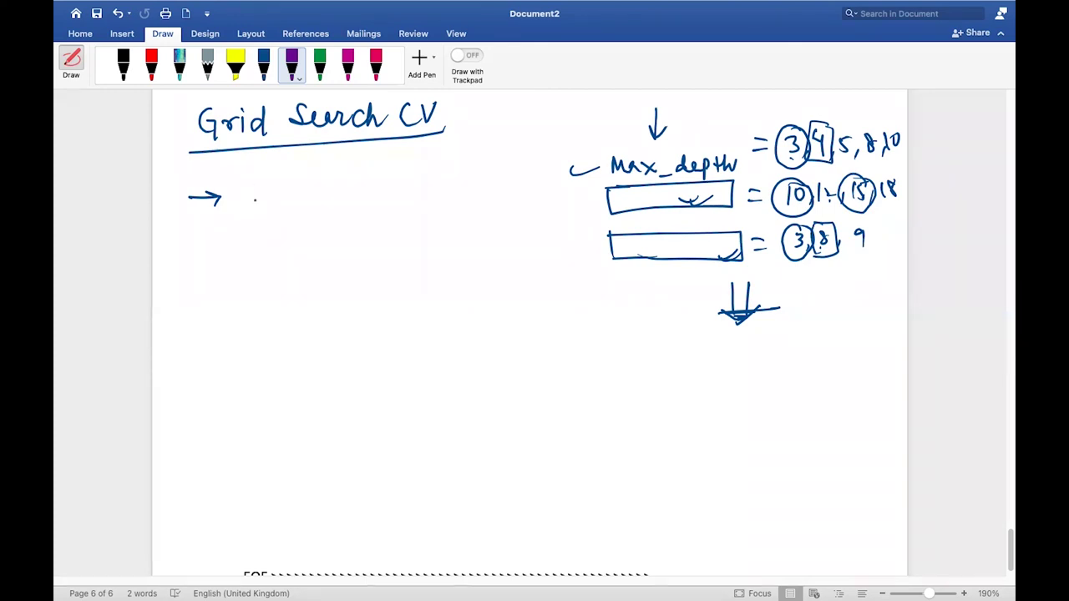
Handwrite 'member of model_selection.' in purple beside the arrow under the title.
left_click_drag(237, 193, 562, 176)
left_click(567, 174)
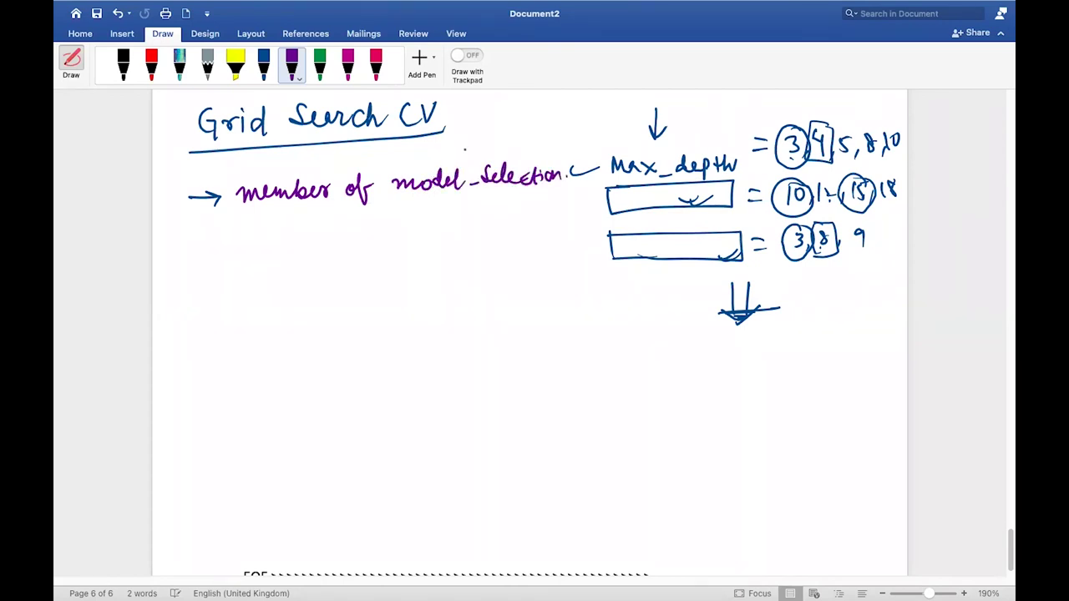